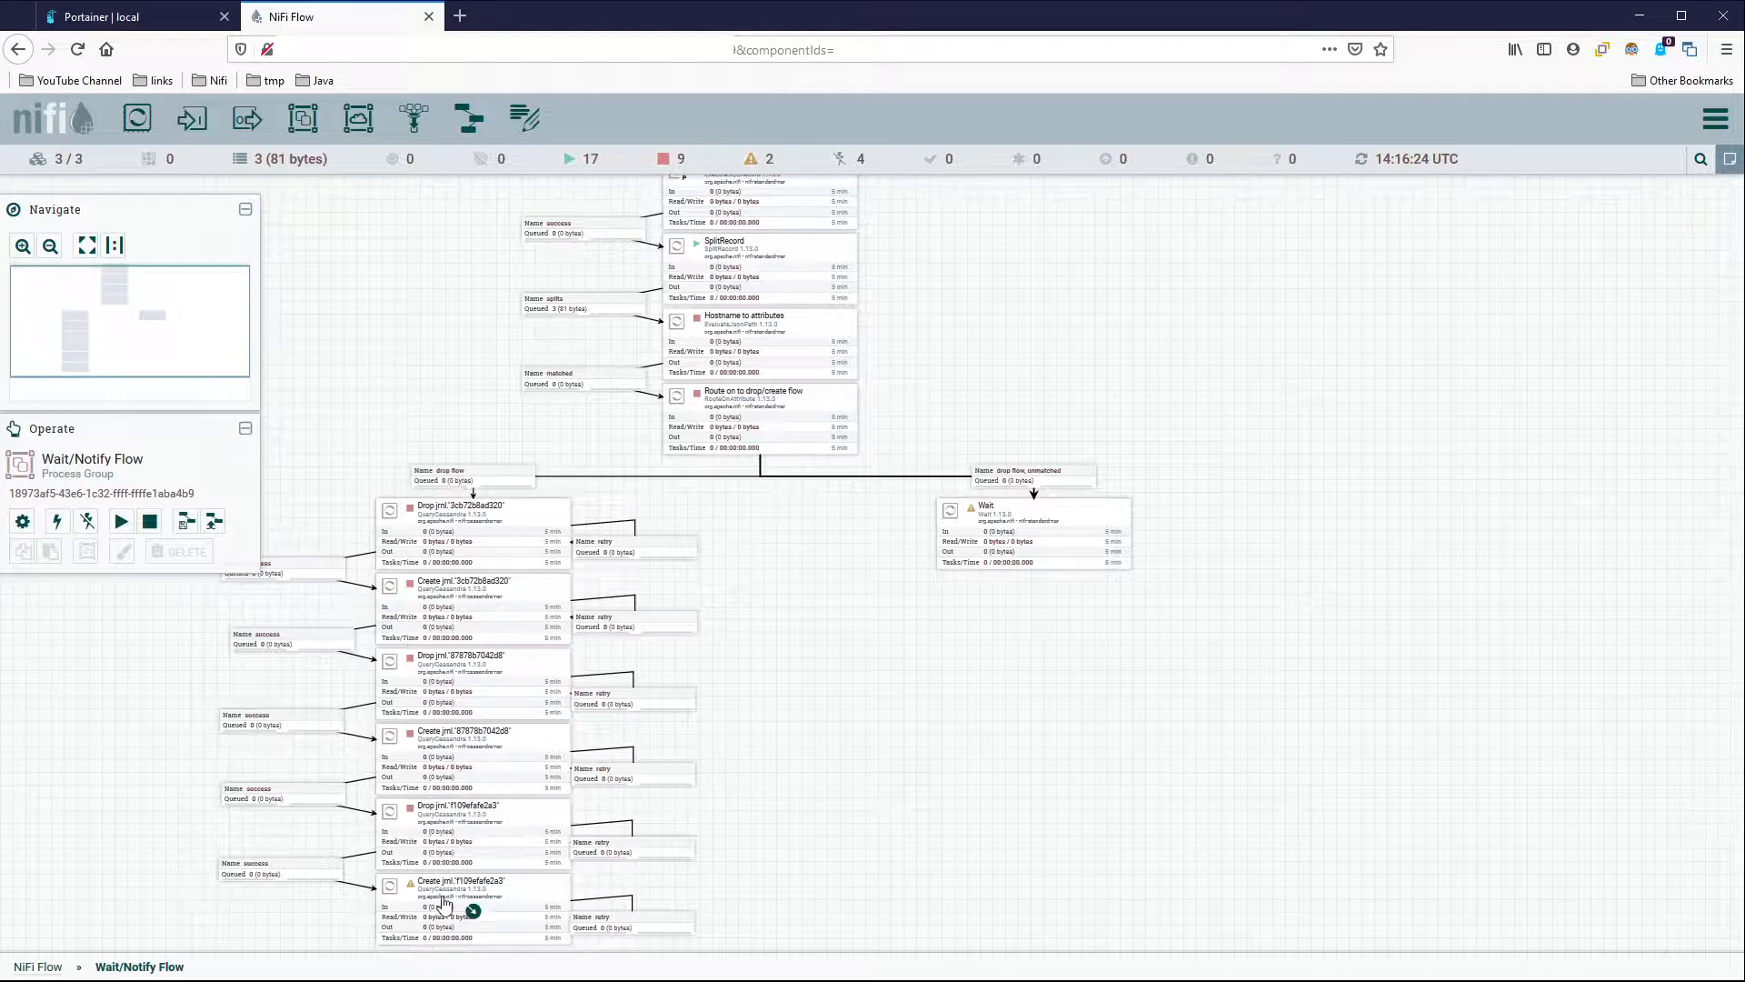
Add a Notify processor to the Wait/Notify Flow and place it directly beneath the Wait processor.
left_click_drag(904, 804, 844, 630)
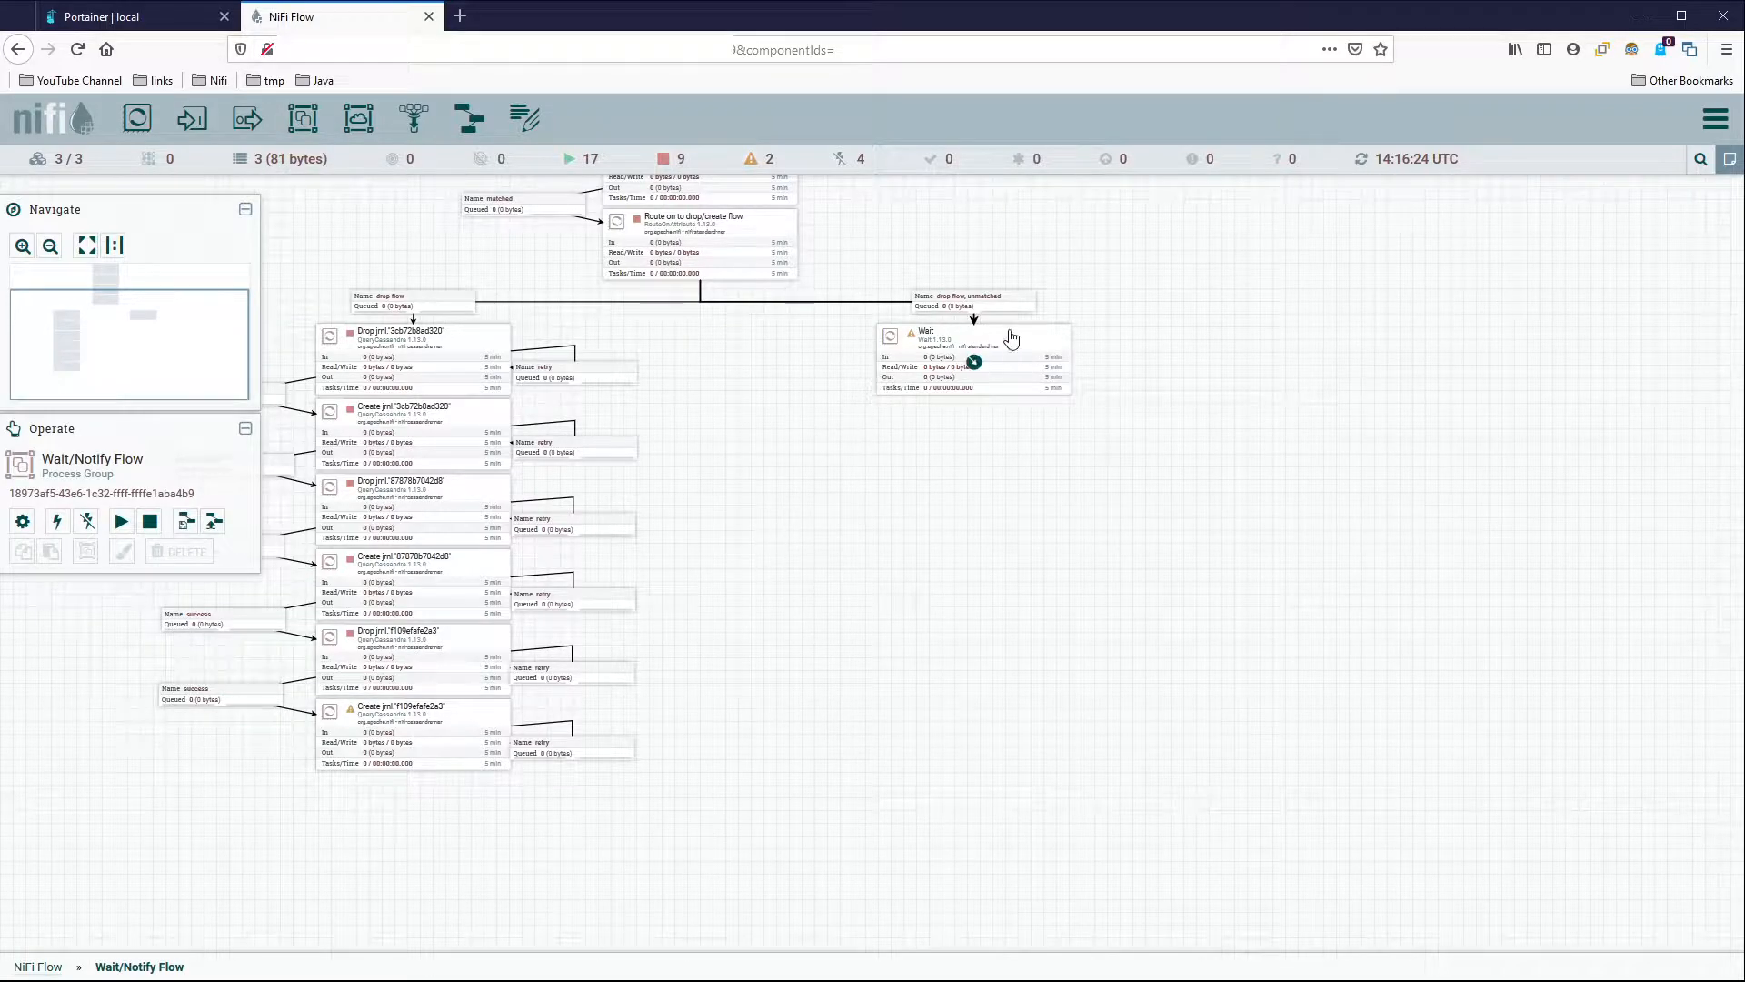
left_click_drag(1123, 389, 857, 414)
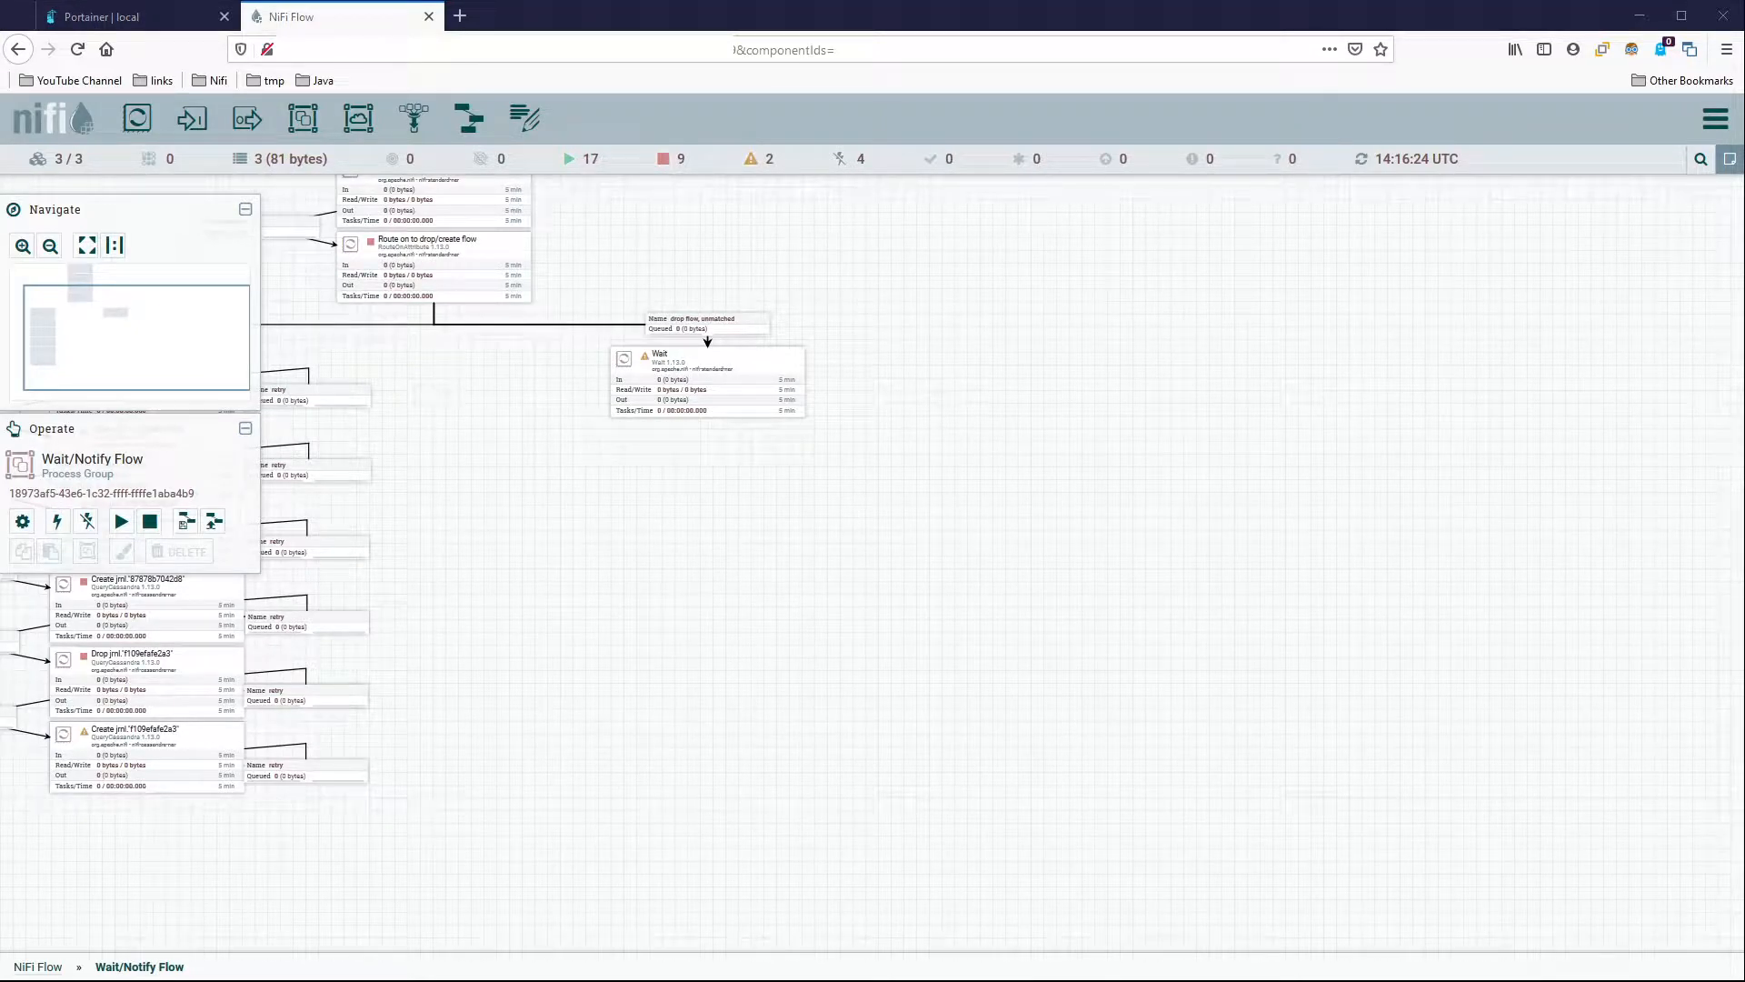
left_click_drag(119, 127, 579, 553)
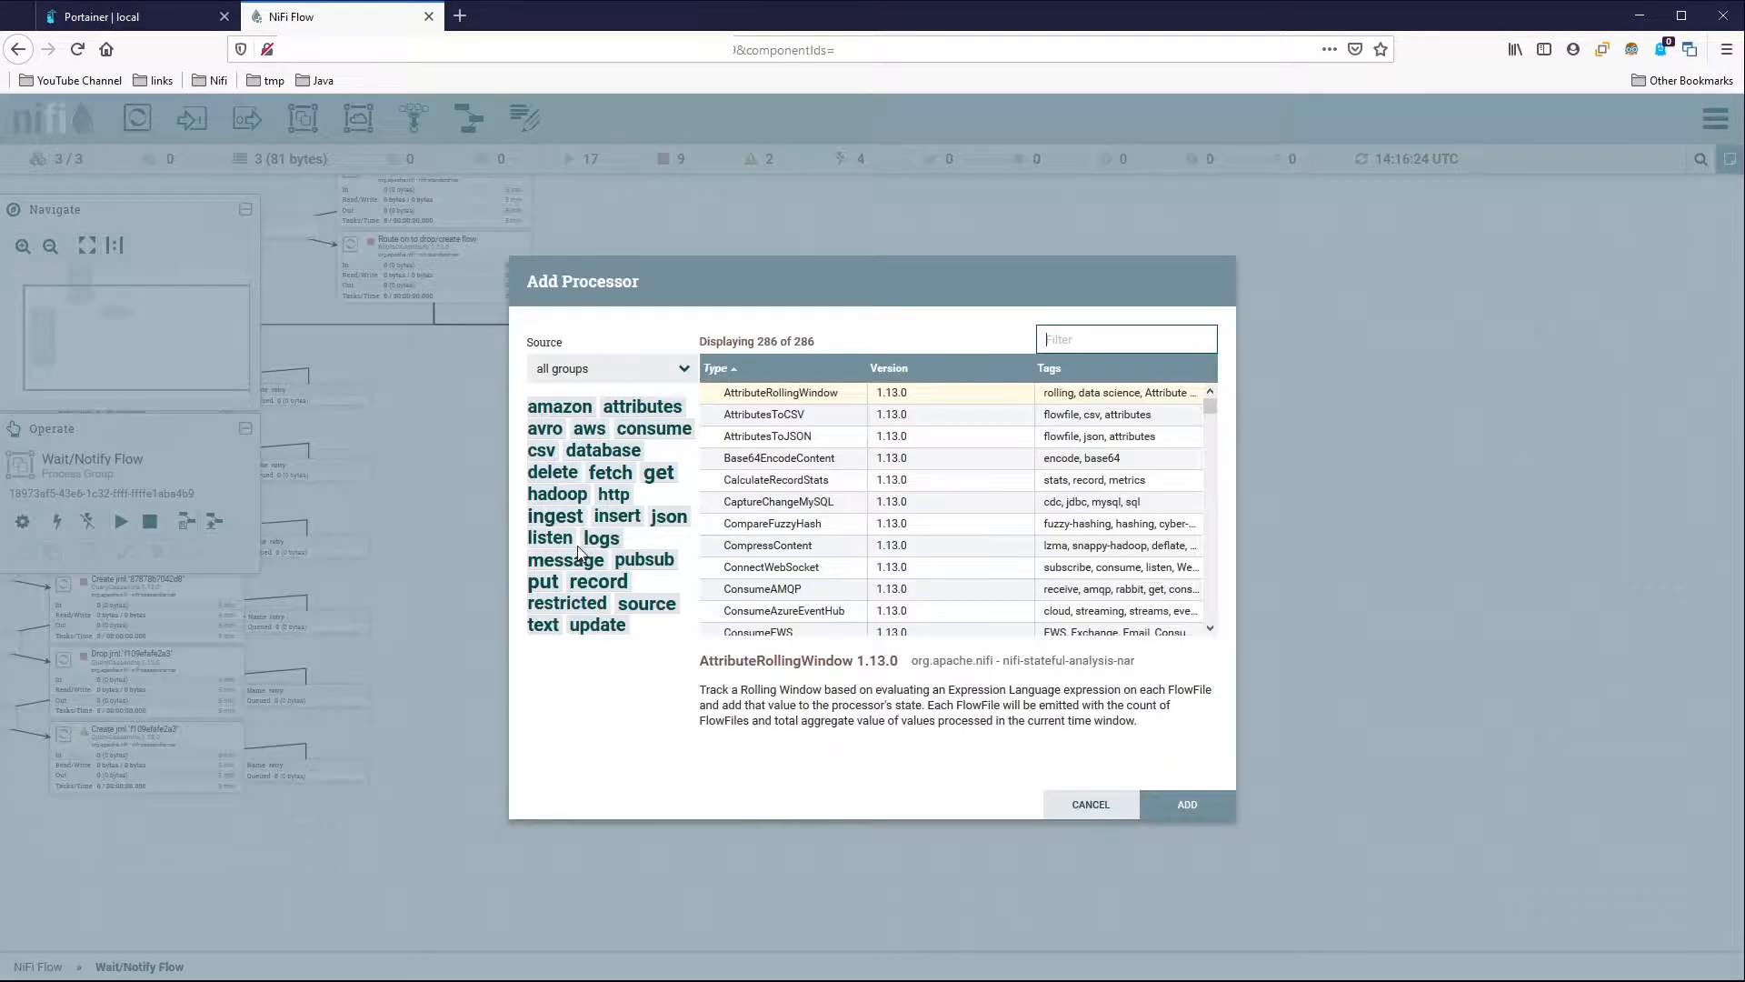
type("notify")
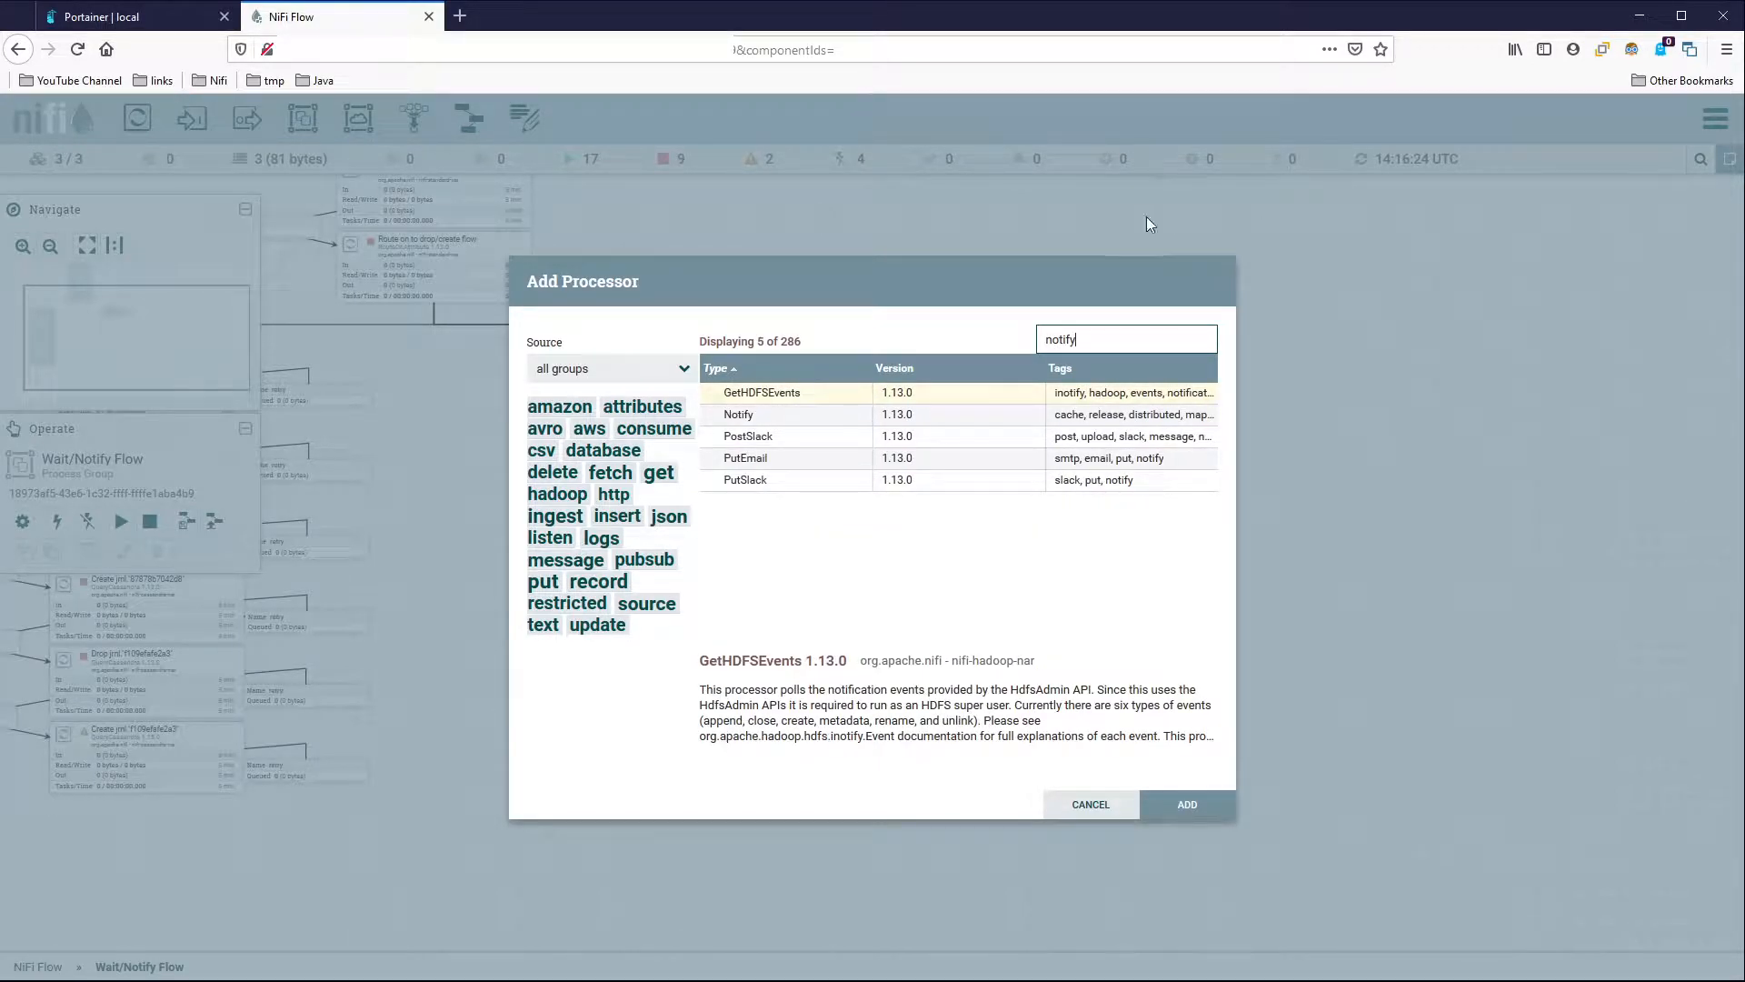
double_click(738, 413)
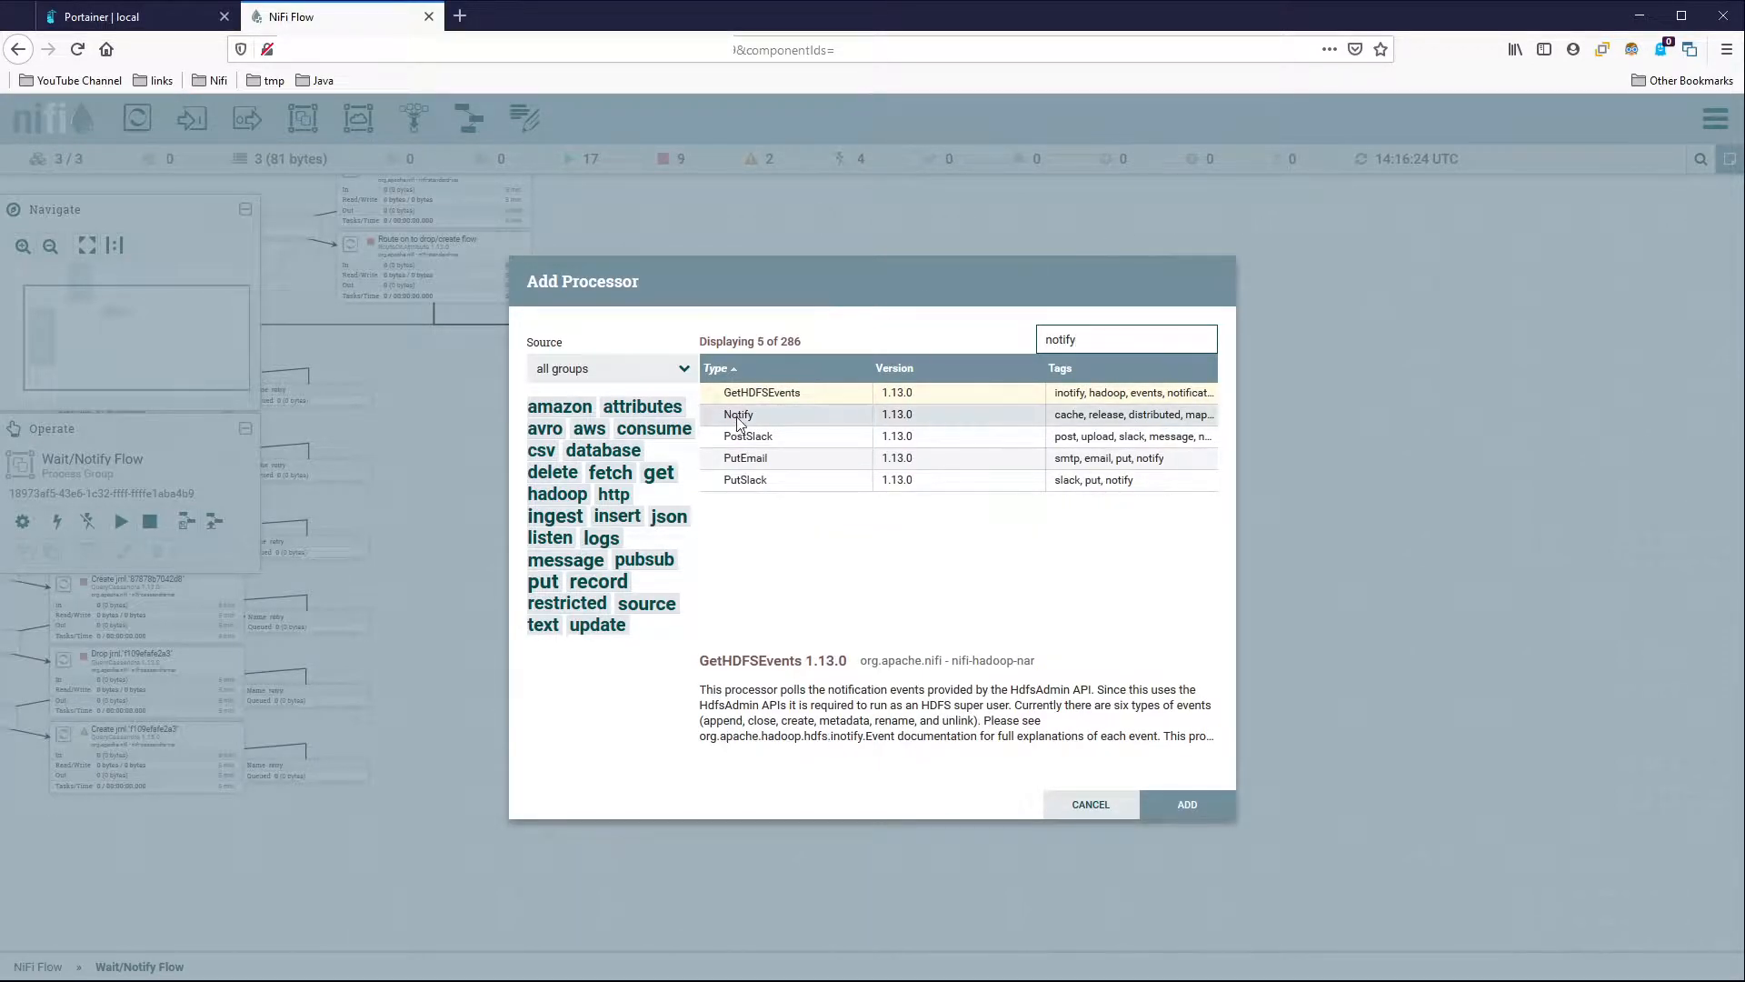
left_click_drag(708, 558, 733, 472)
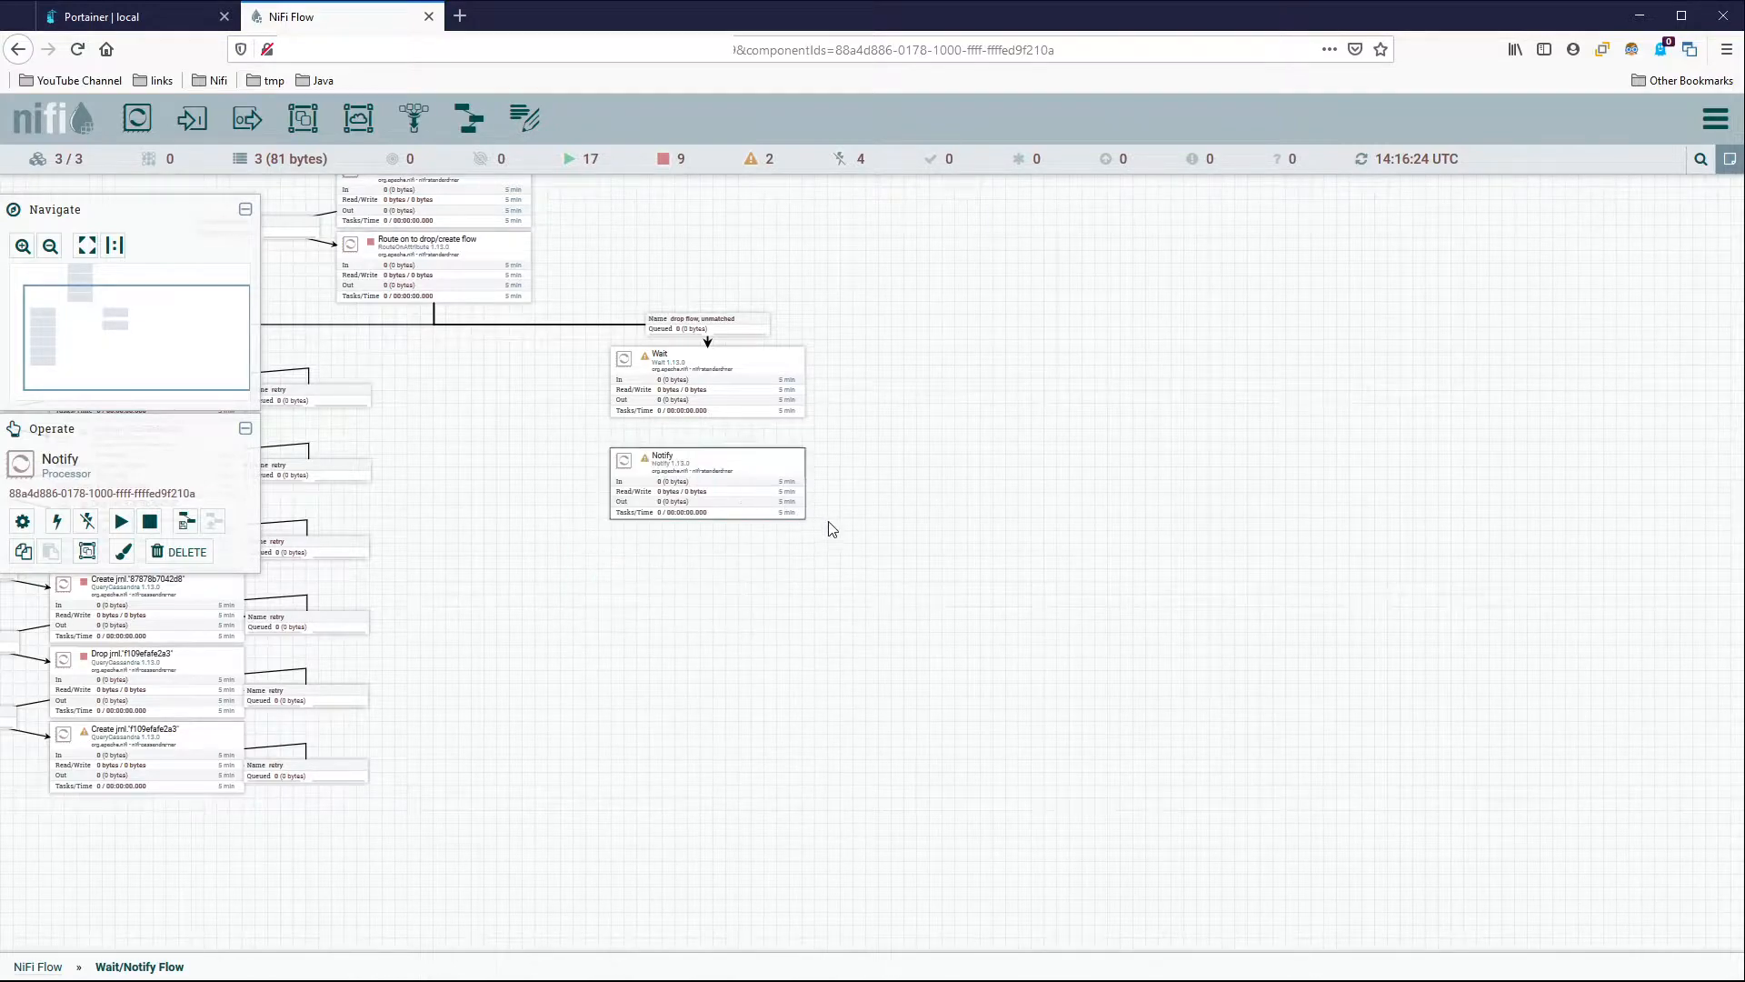
Connect the last Create processor to Notify on the success relationship and route the line below and around the other processors.
left_click_drag(475, 661, 1009, 414)
left_click(574, 547)
left_click(1149, 788)
left_click_drag(678, 573, 471, 724)
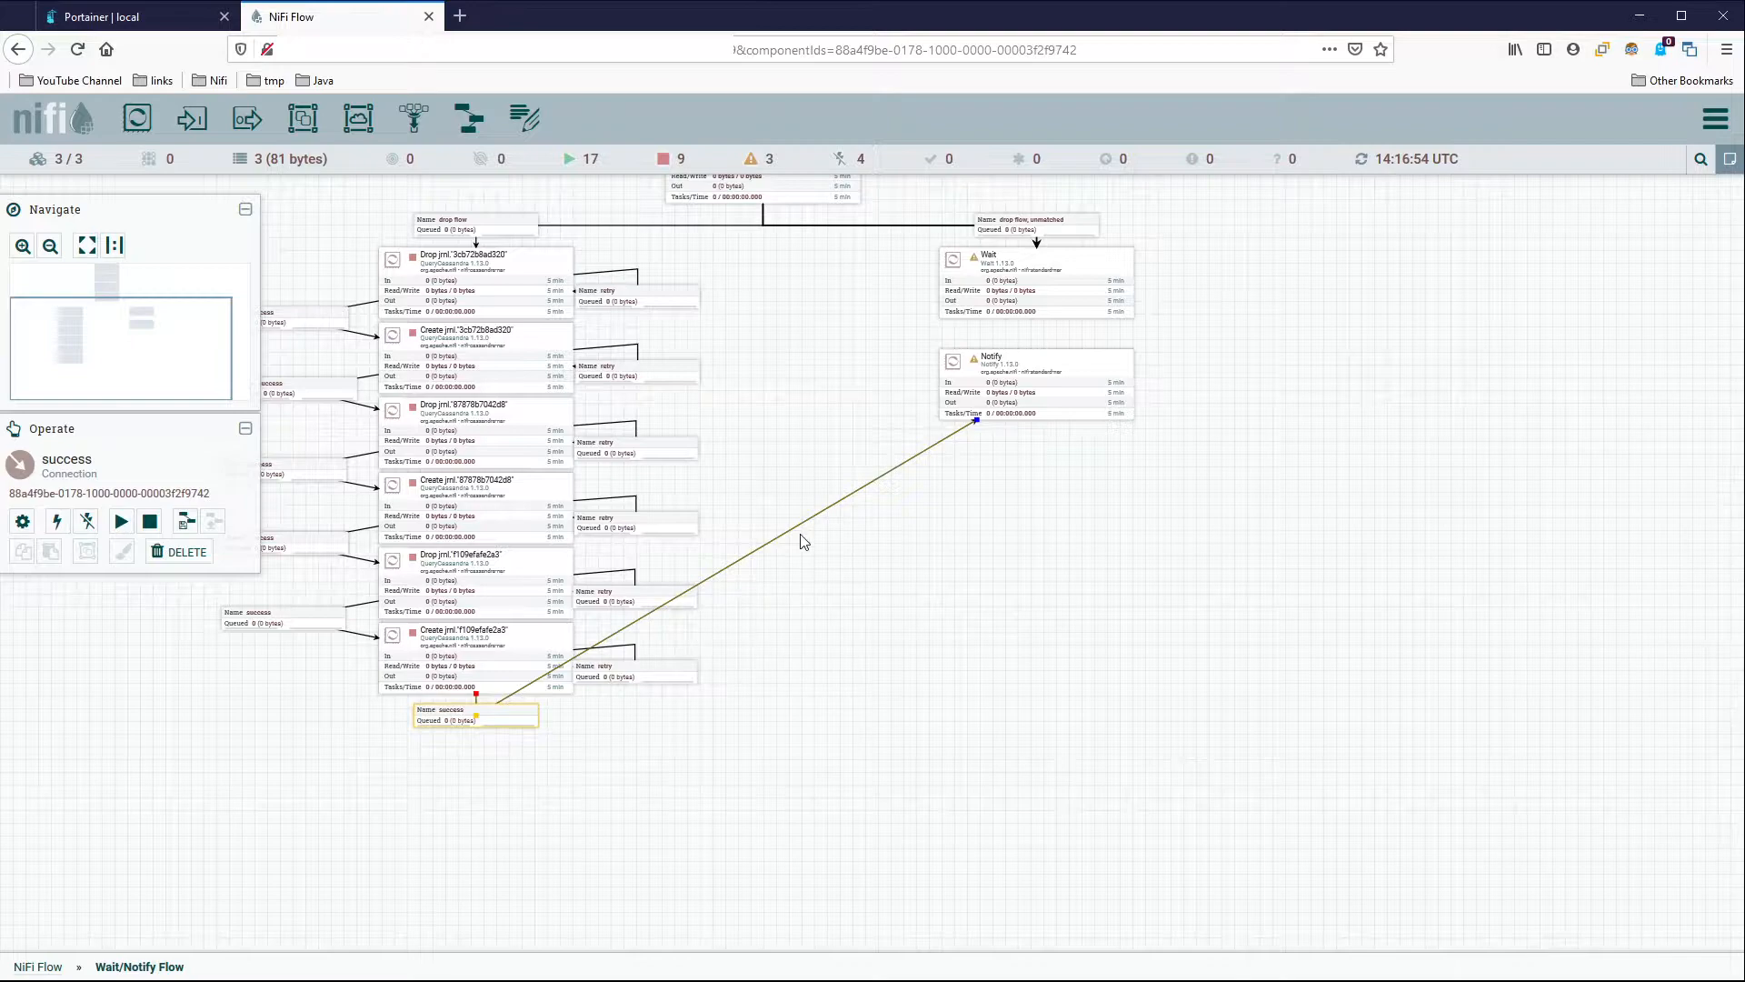
left_click_drag(798, 542, 1044, 724)
left_click(1230, 530)
Rename the Notify processor as "Notify - drop/create flow complete" and auto-terminate its failure and success relationships.
left_click_drag(1230, 530, 873, 604)
scroll(782, 518, "up", 5)
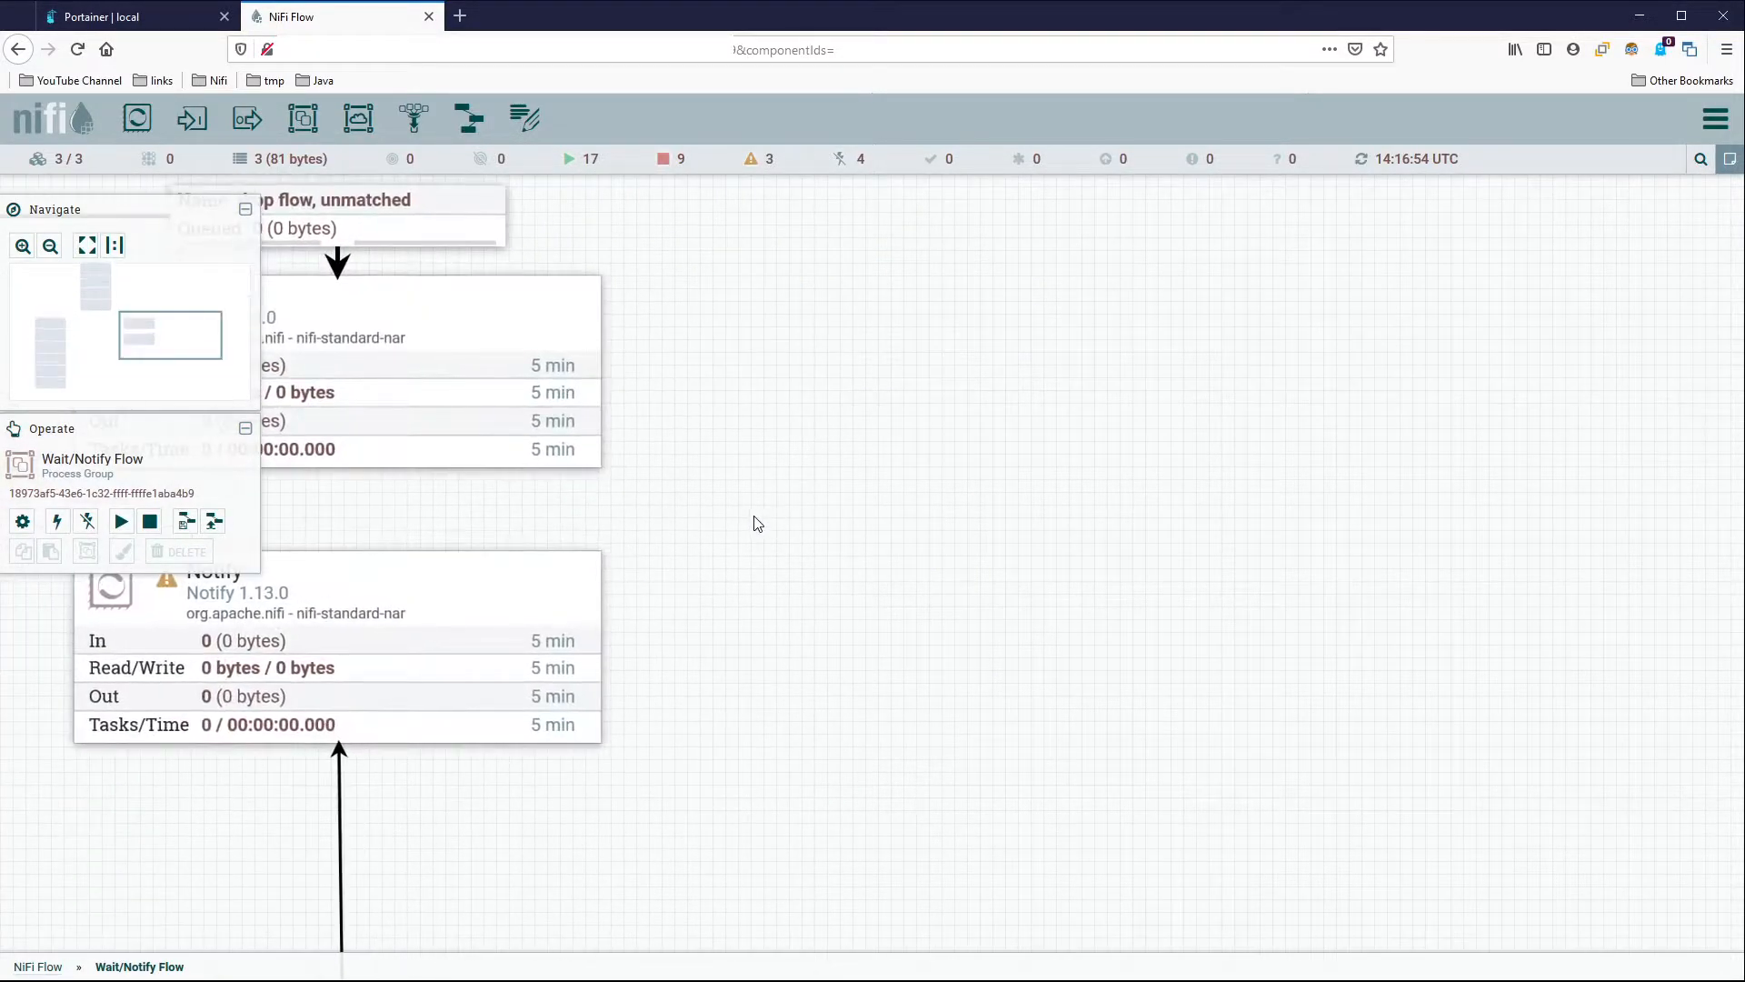
scroll(1073, 537, "down", 1)
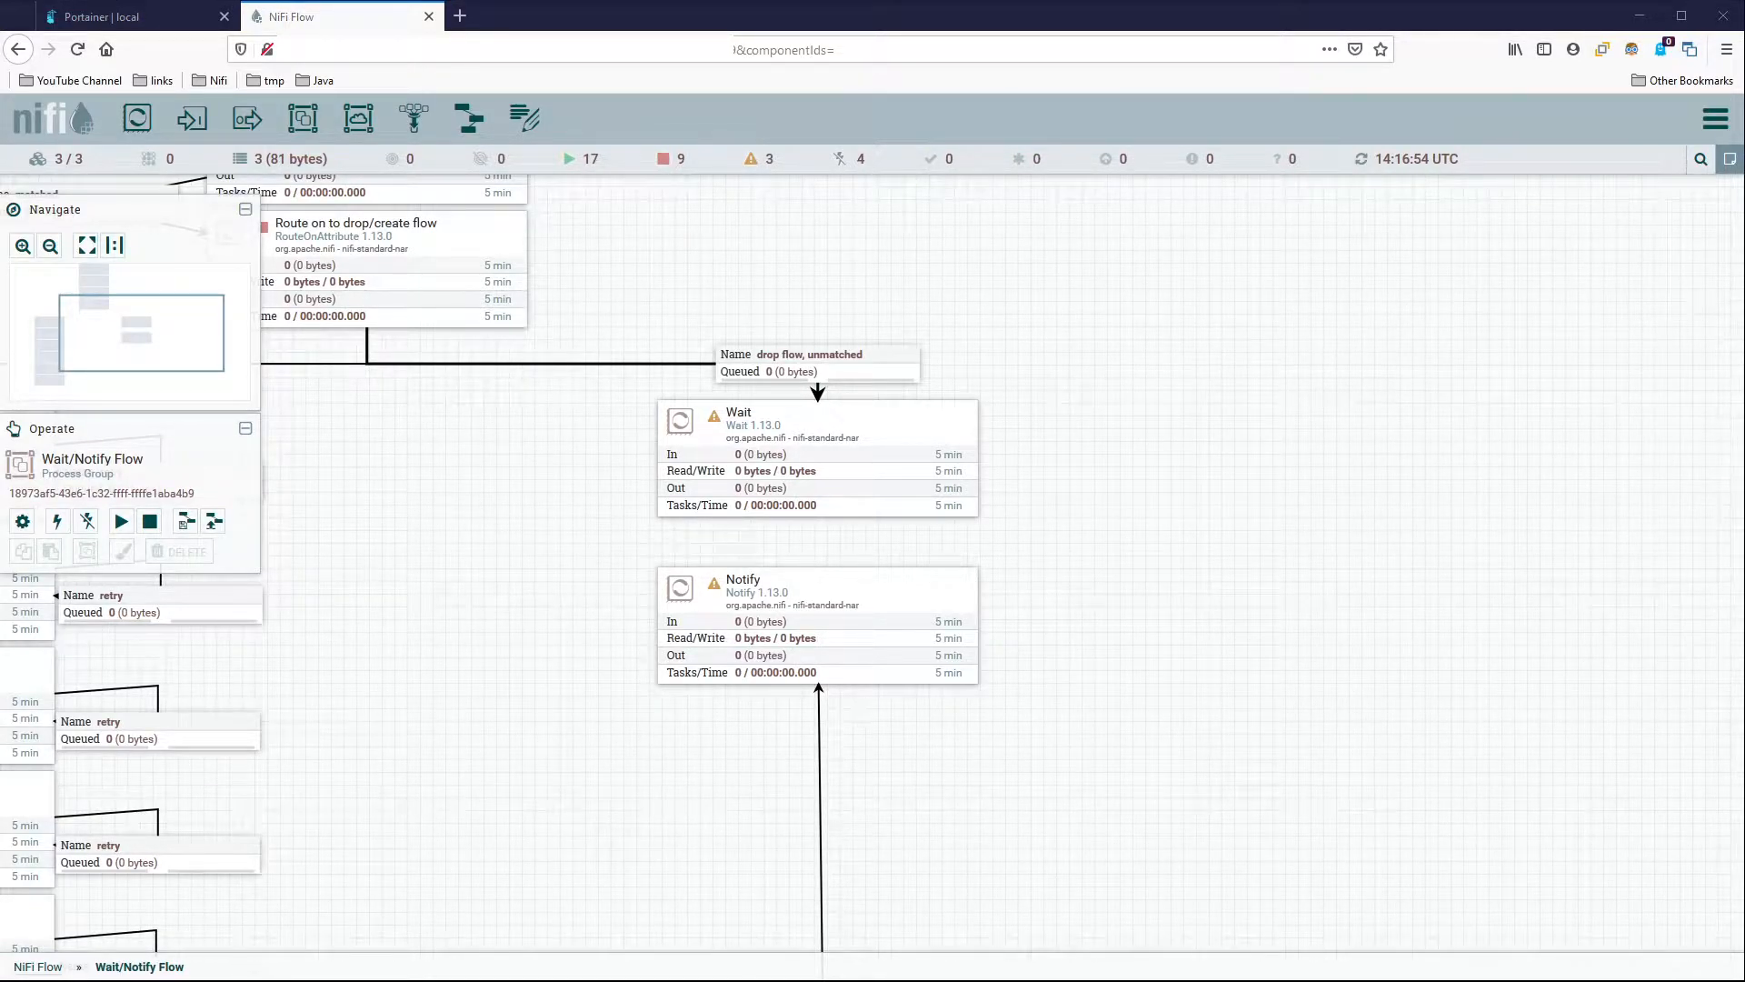
left_click(866, 578)
double_click(867, 578)
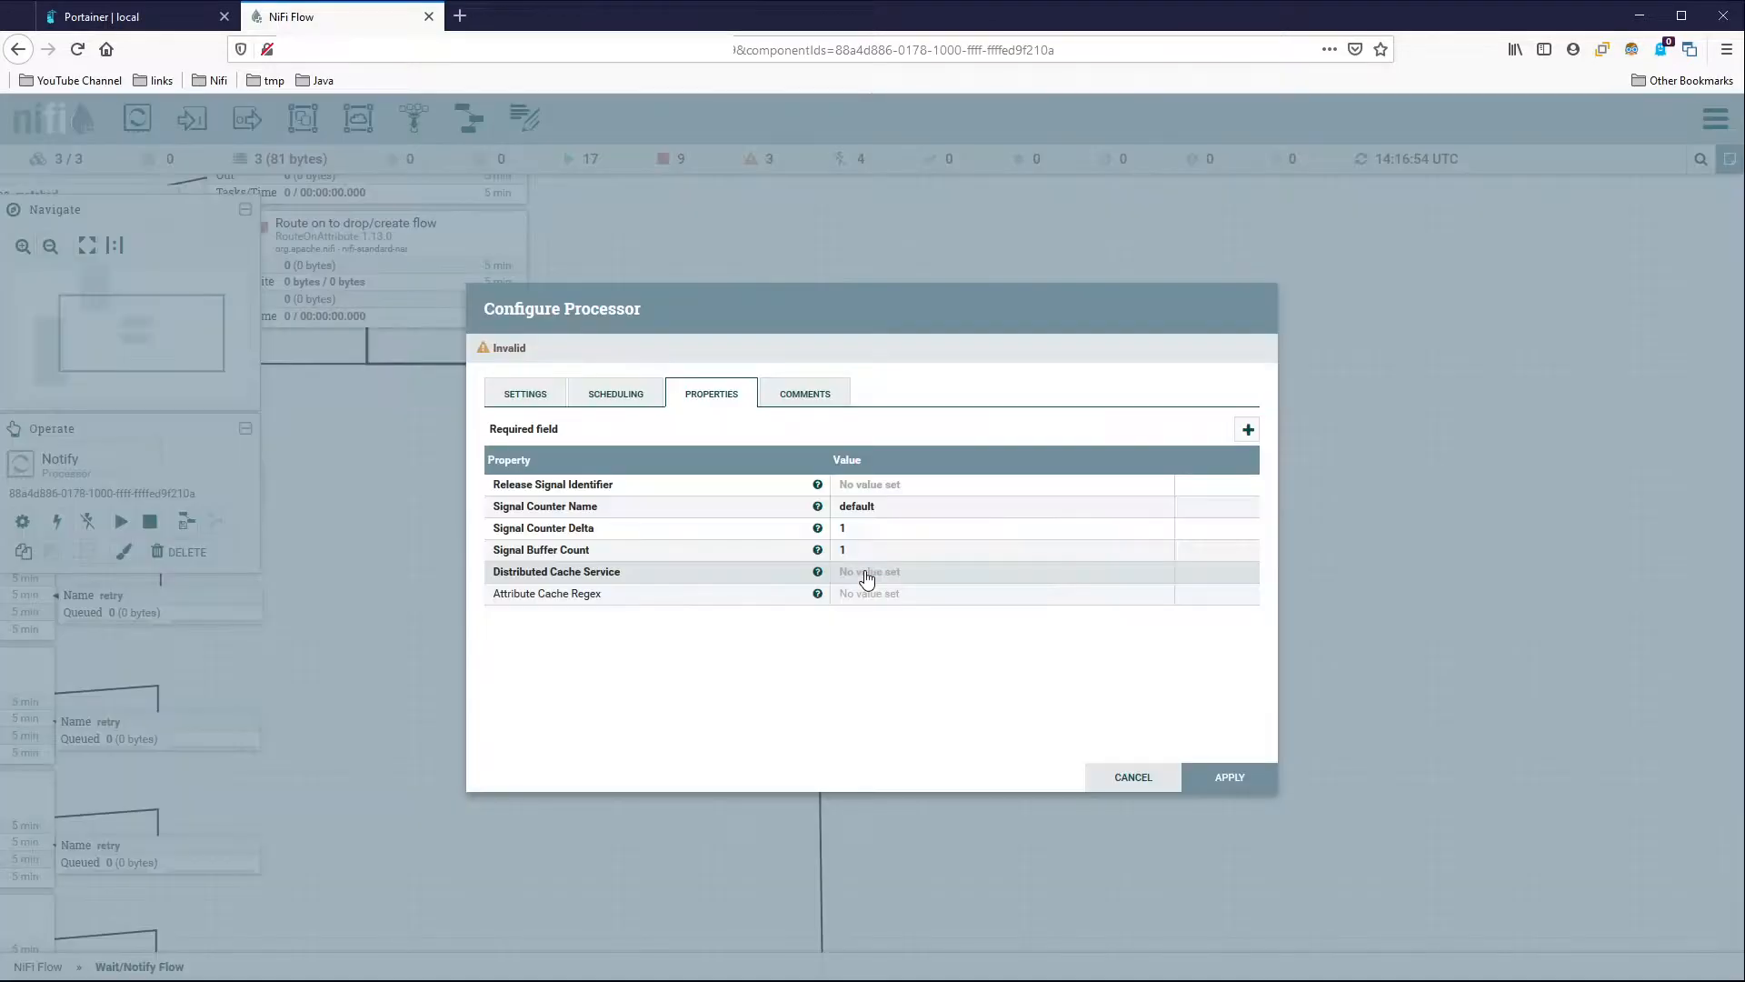
left_click(525, 393)
left_click(546, 443)
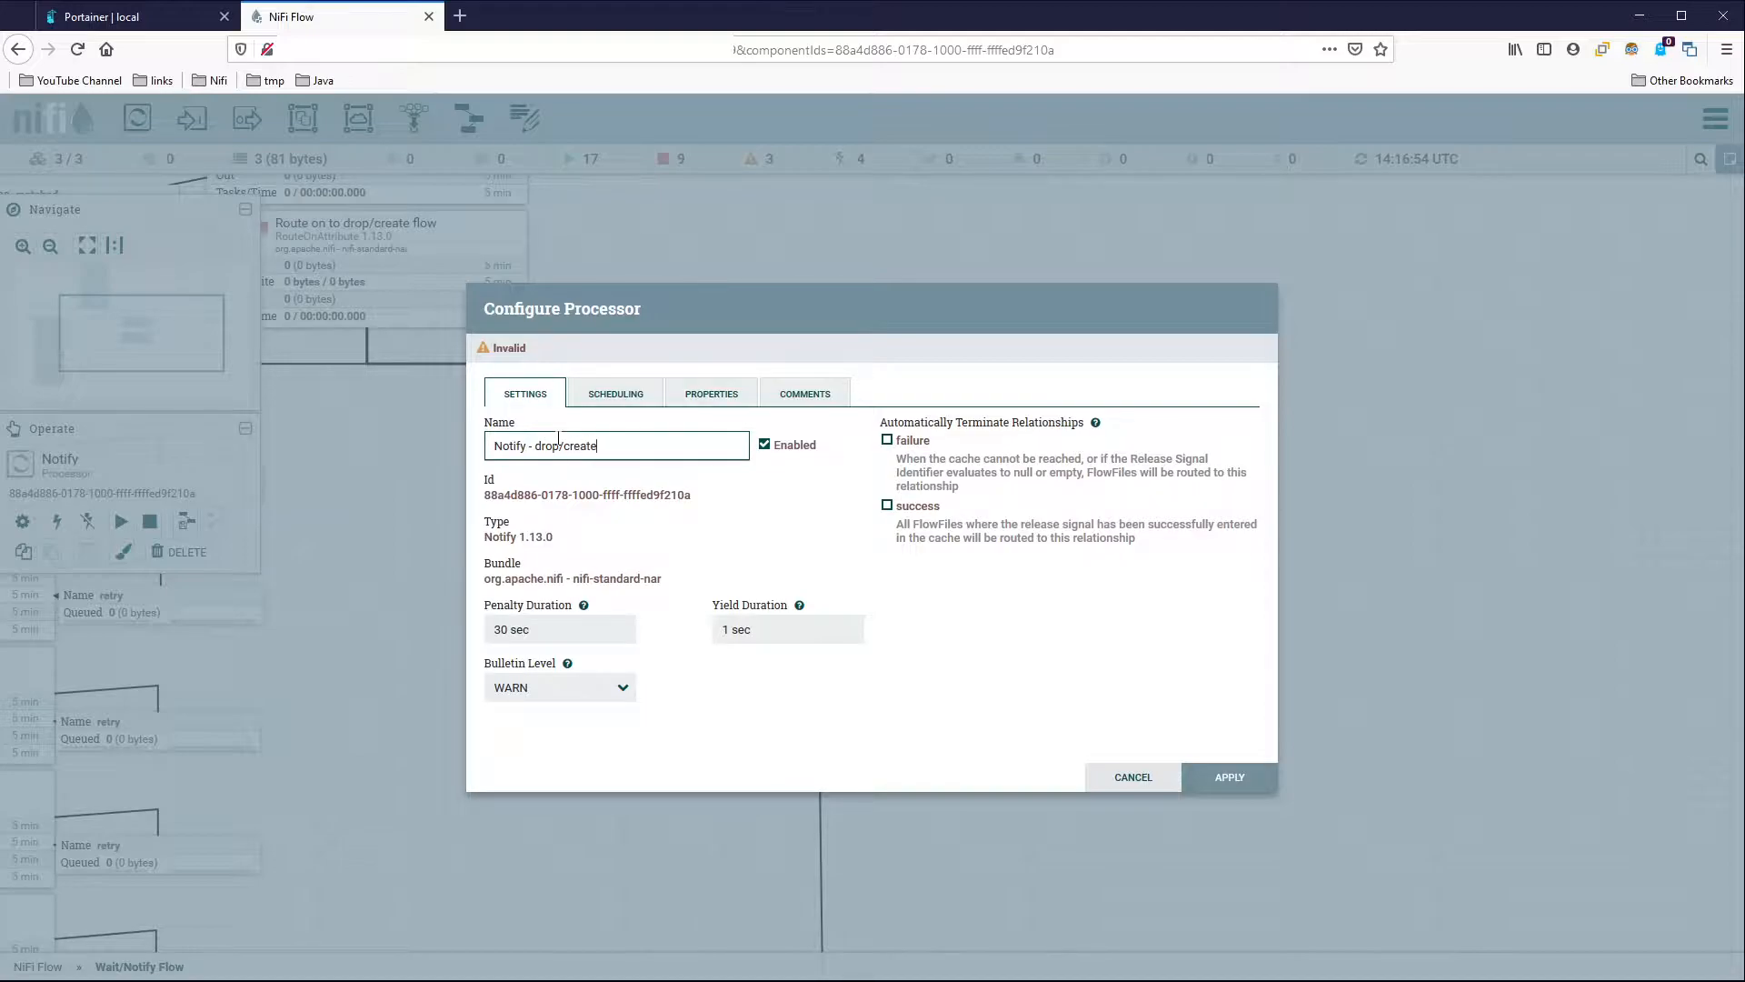
type("- drop/create flo")
left_click(918, 442)
left_click(911, 505)
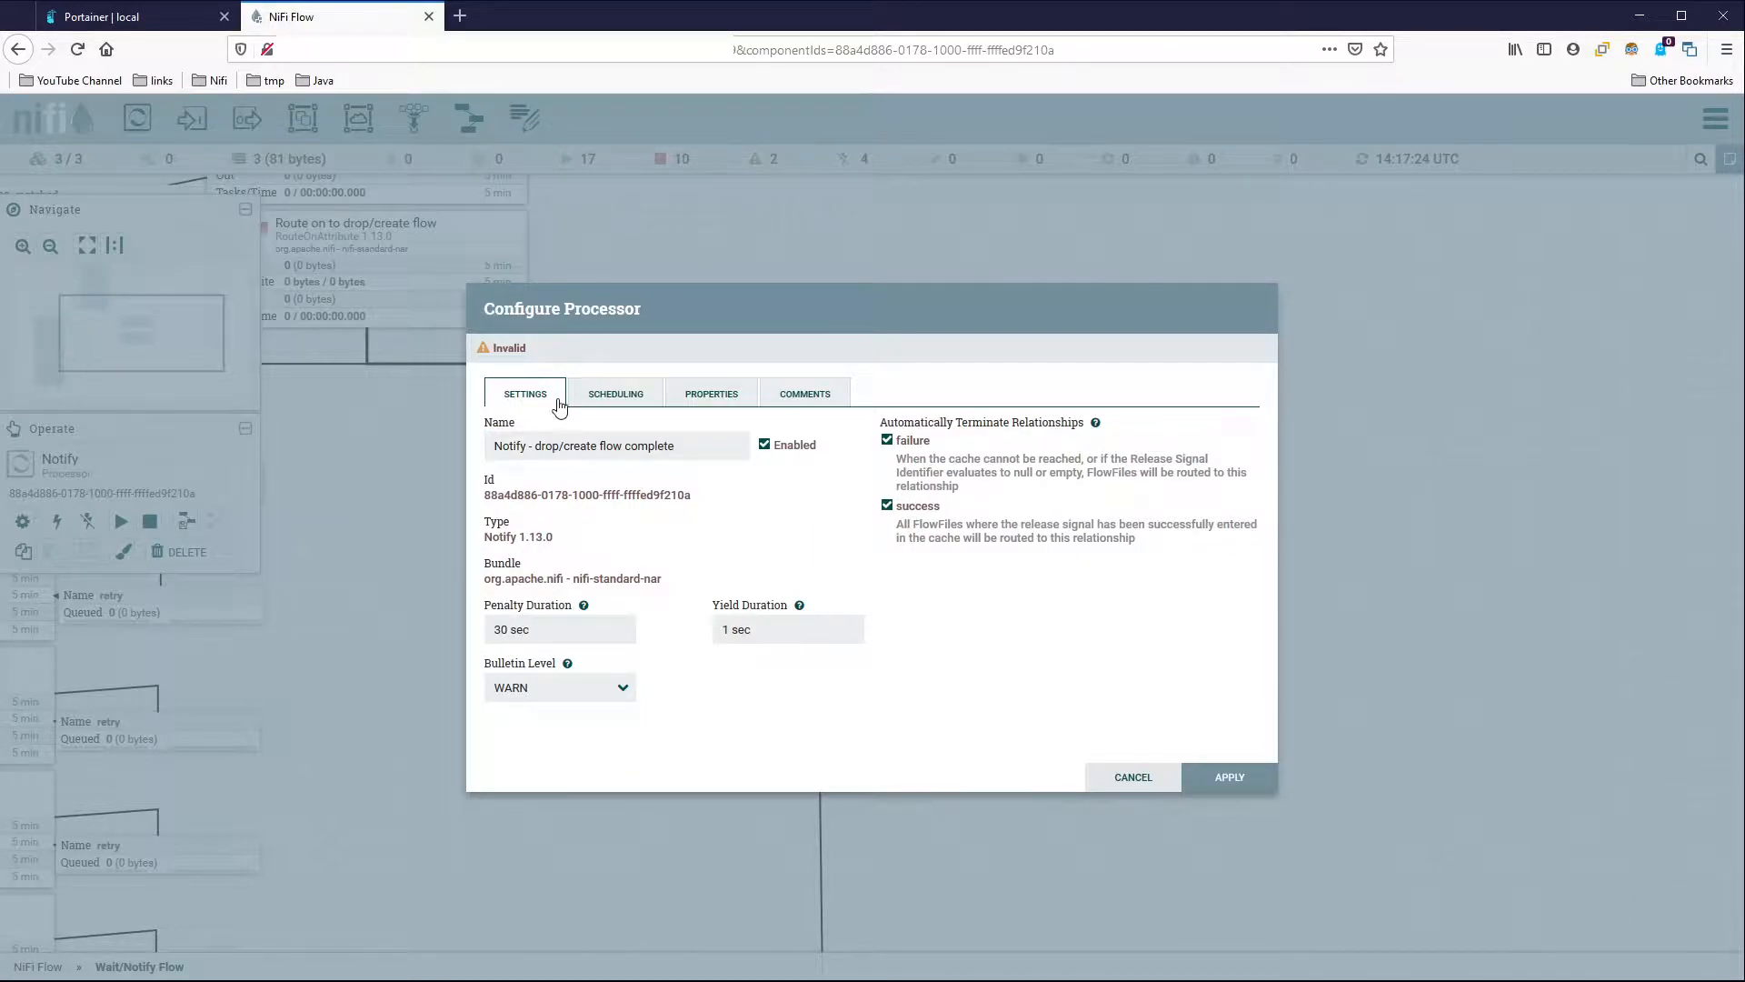
Set the Notify processor's Release Signal Identifier to ${filename} and apply the configuration.
left_click(598, 402)
left_click(713, 405)
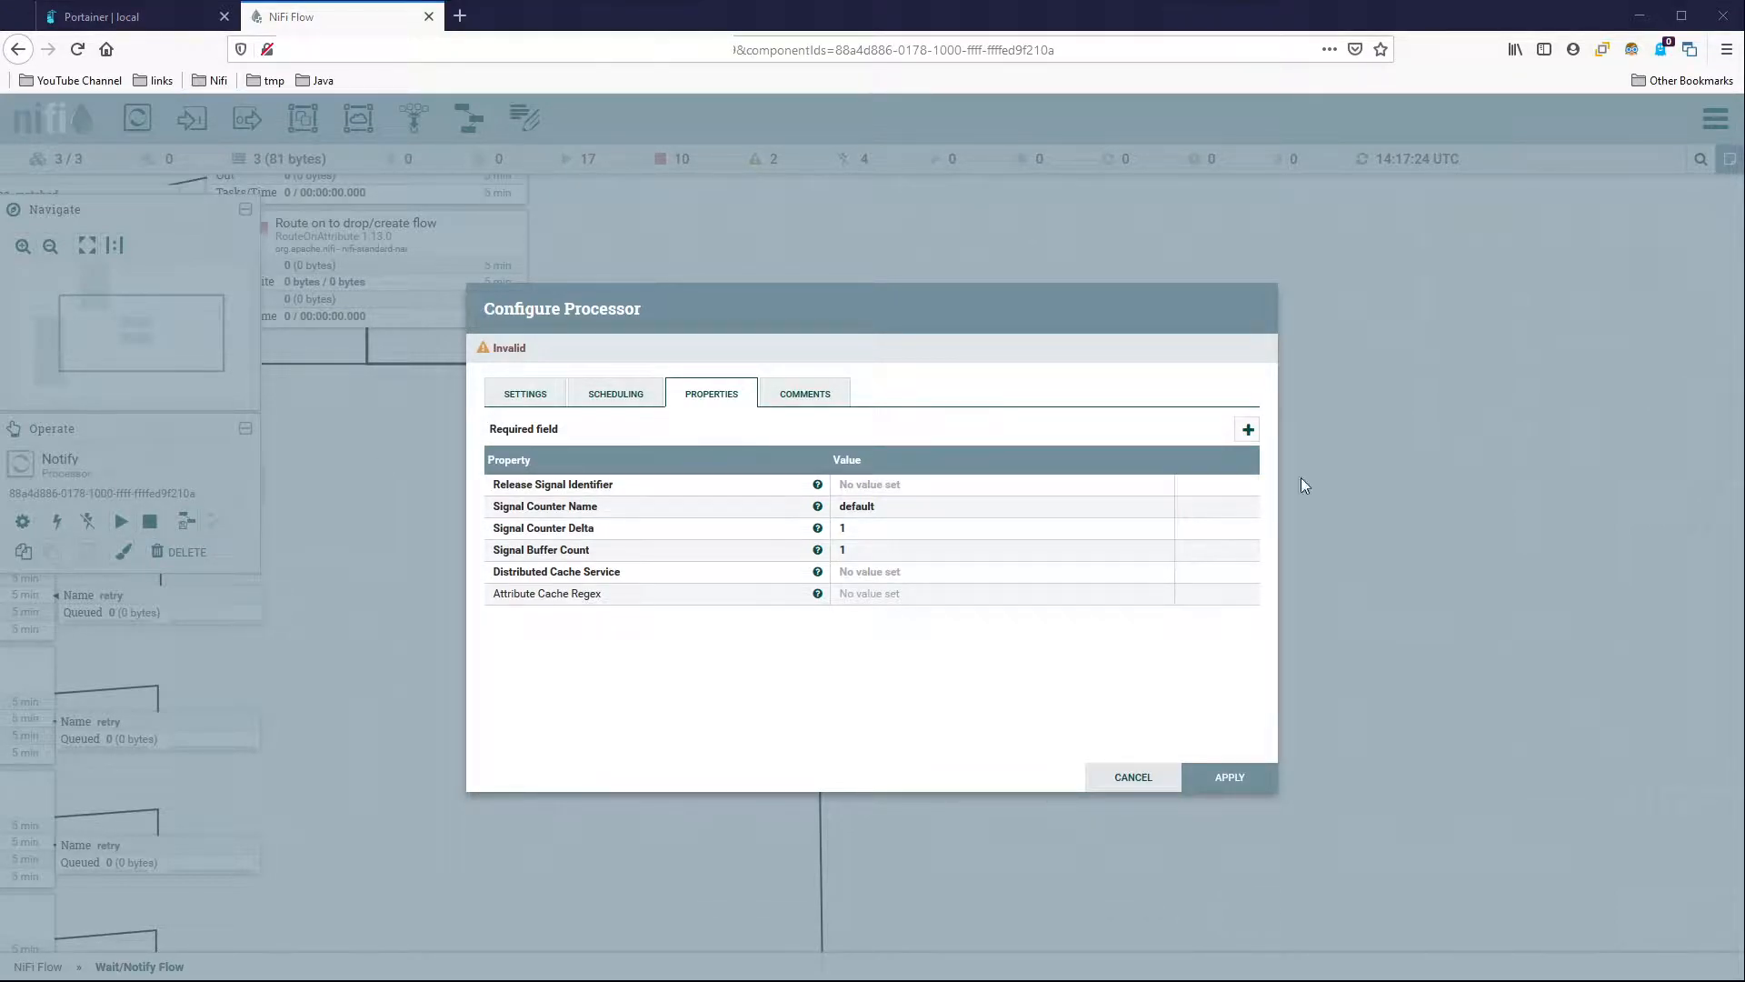
left_click(938, 486)
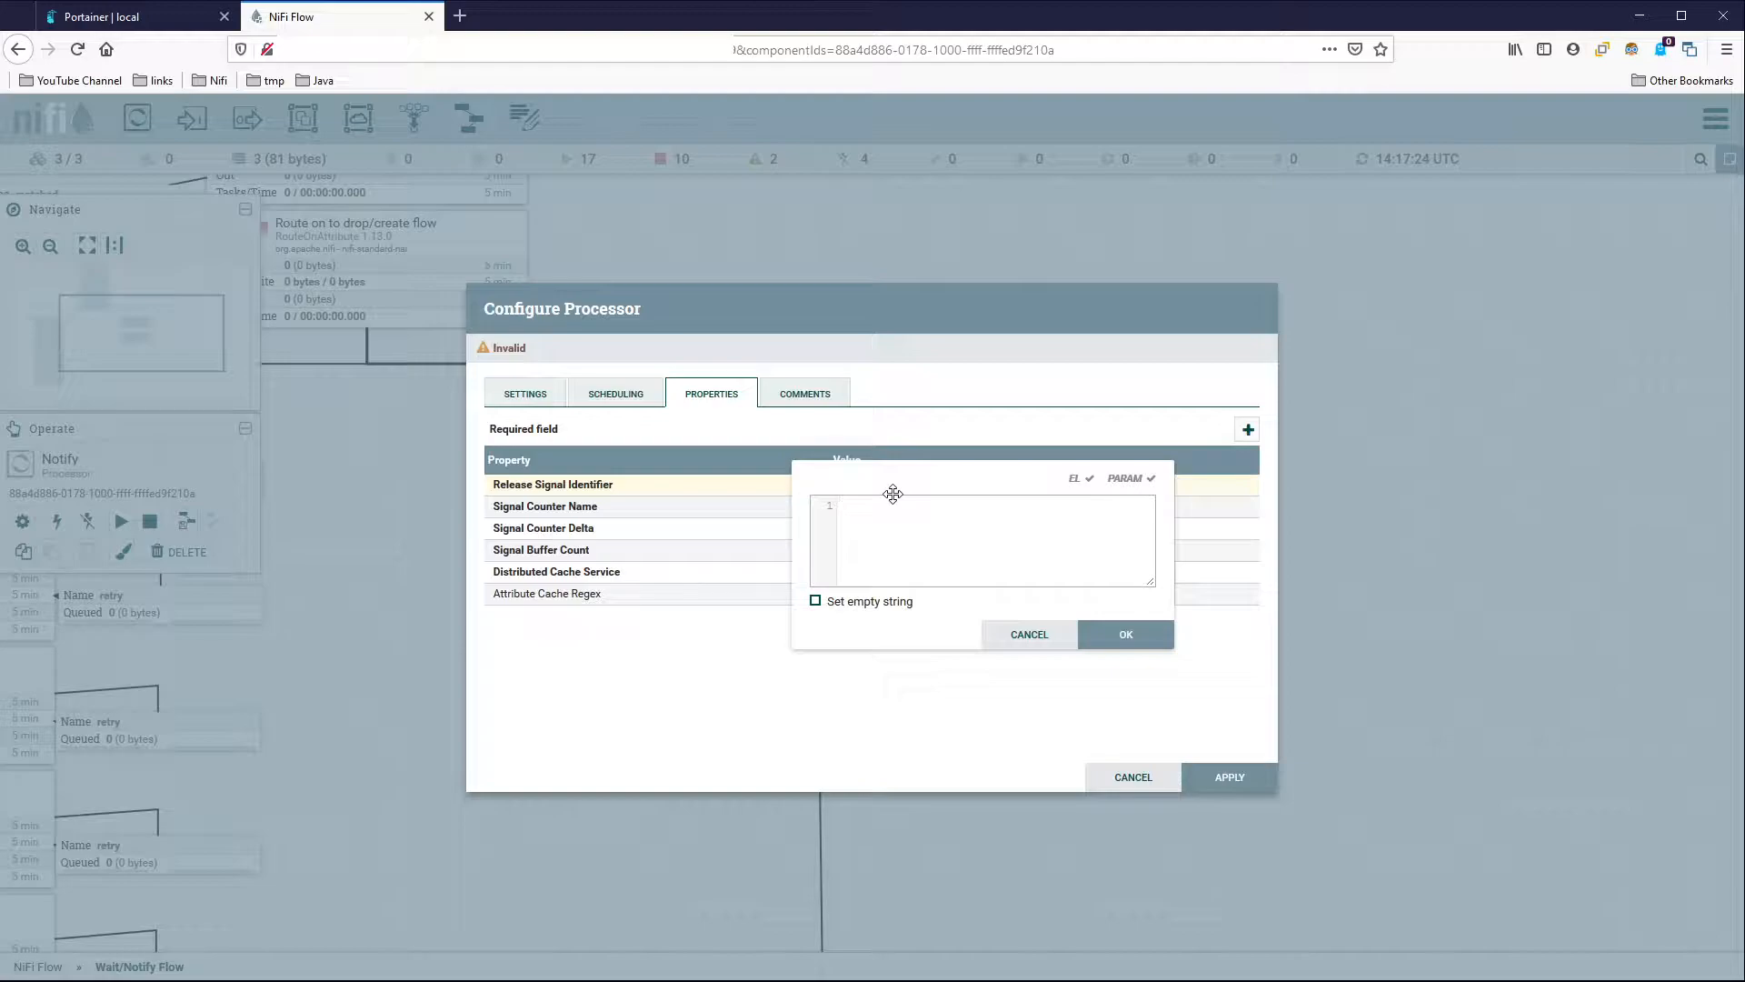
type("${filename}")
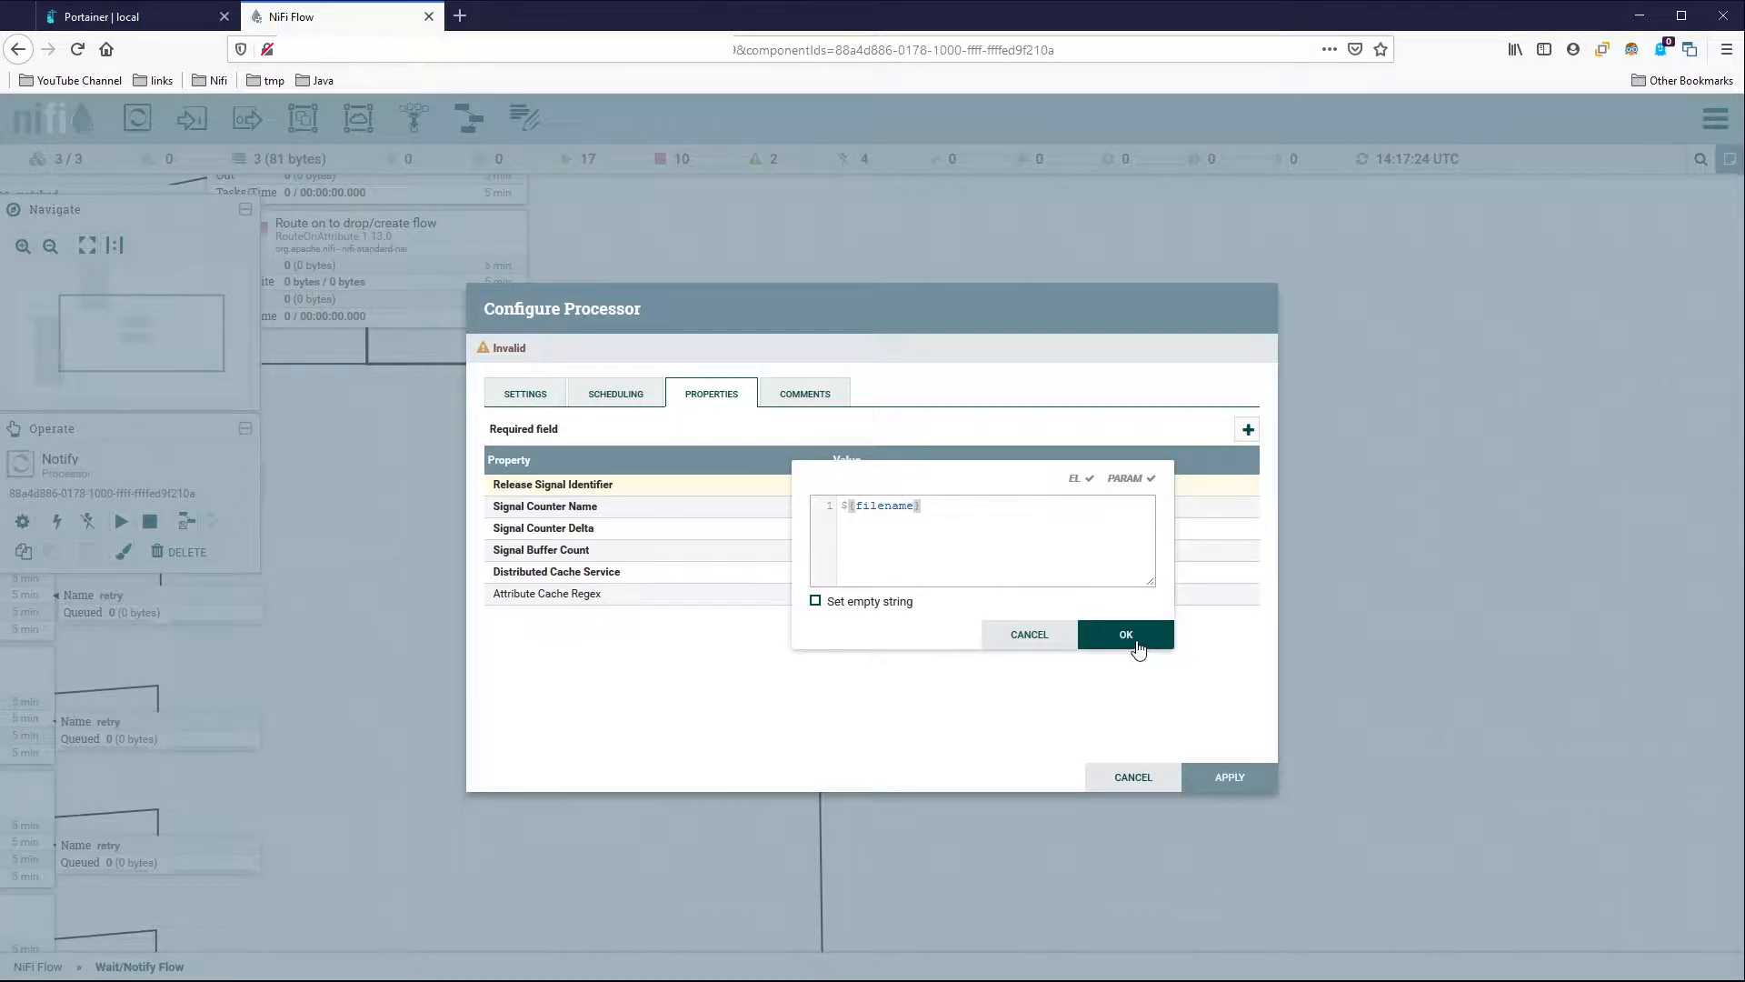
left_click(1127, 635)
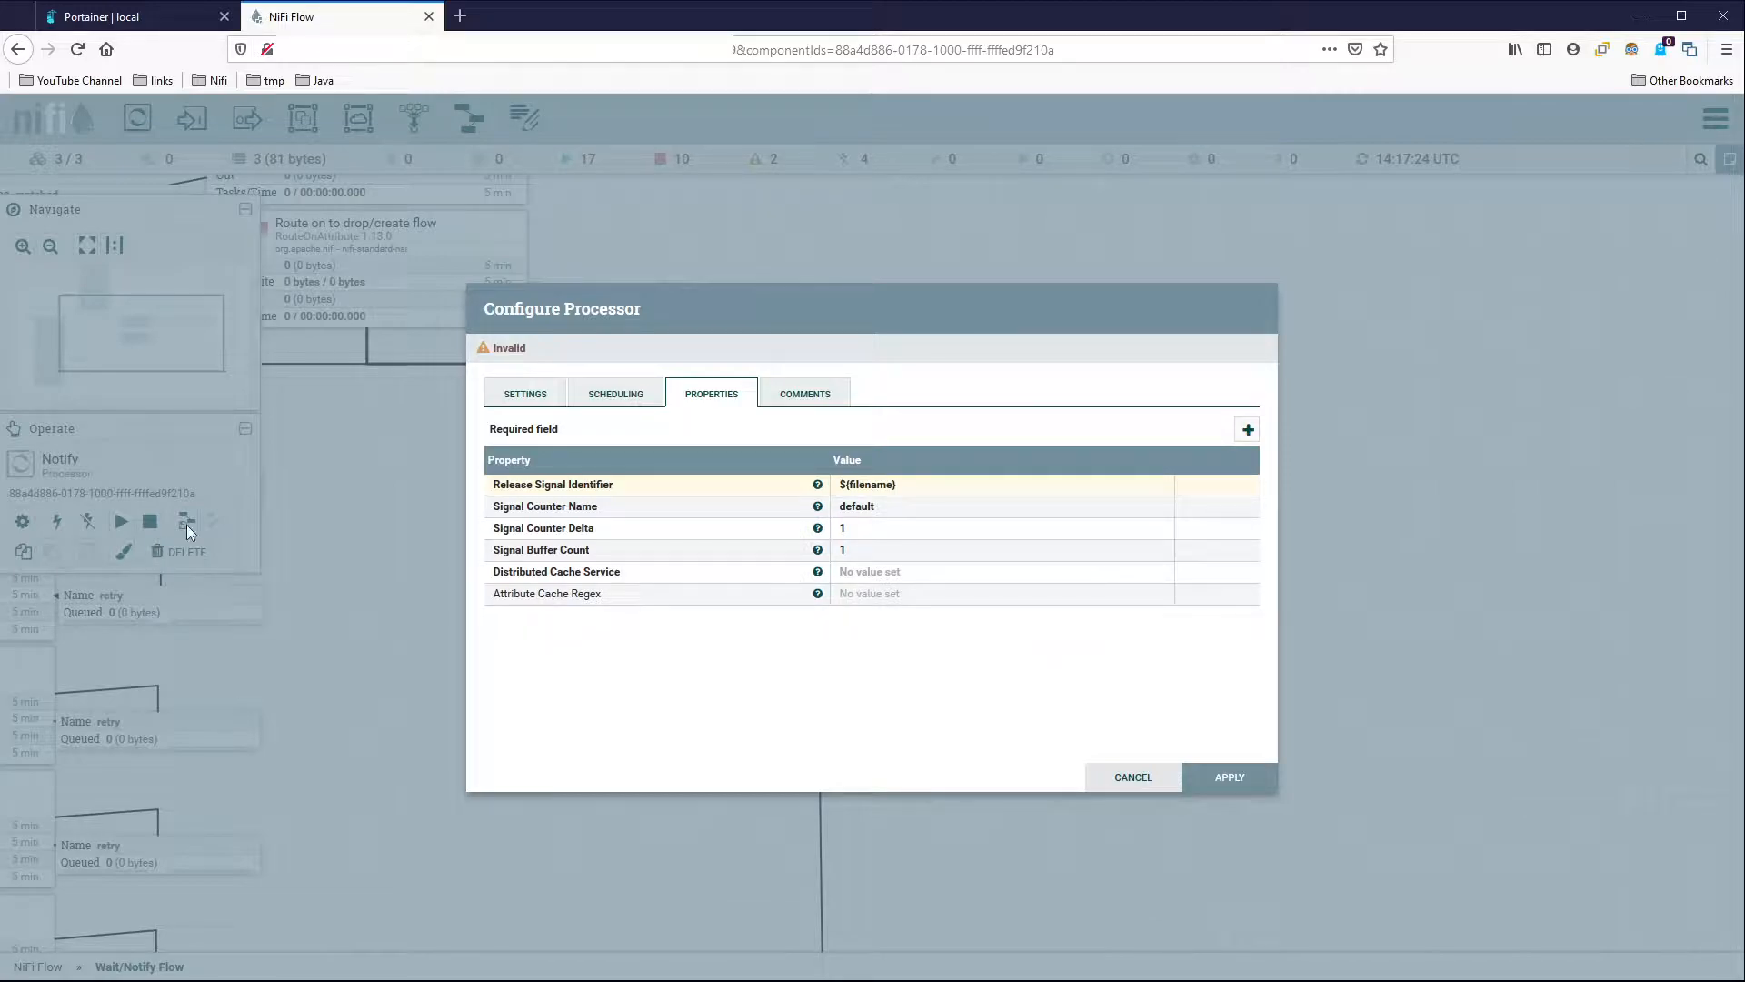
left_click_drag(320, 511, 746, 368)
left_click(1220, 779)
Examine the path from the routing processor through the drop/create chain to Notify, and the branch leading to Wait.
left_click_drag(381, 529, 945, 388)
scroll(946, 388, "down", 1)
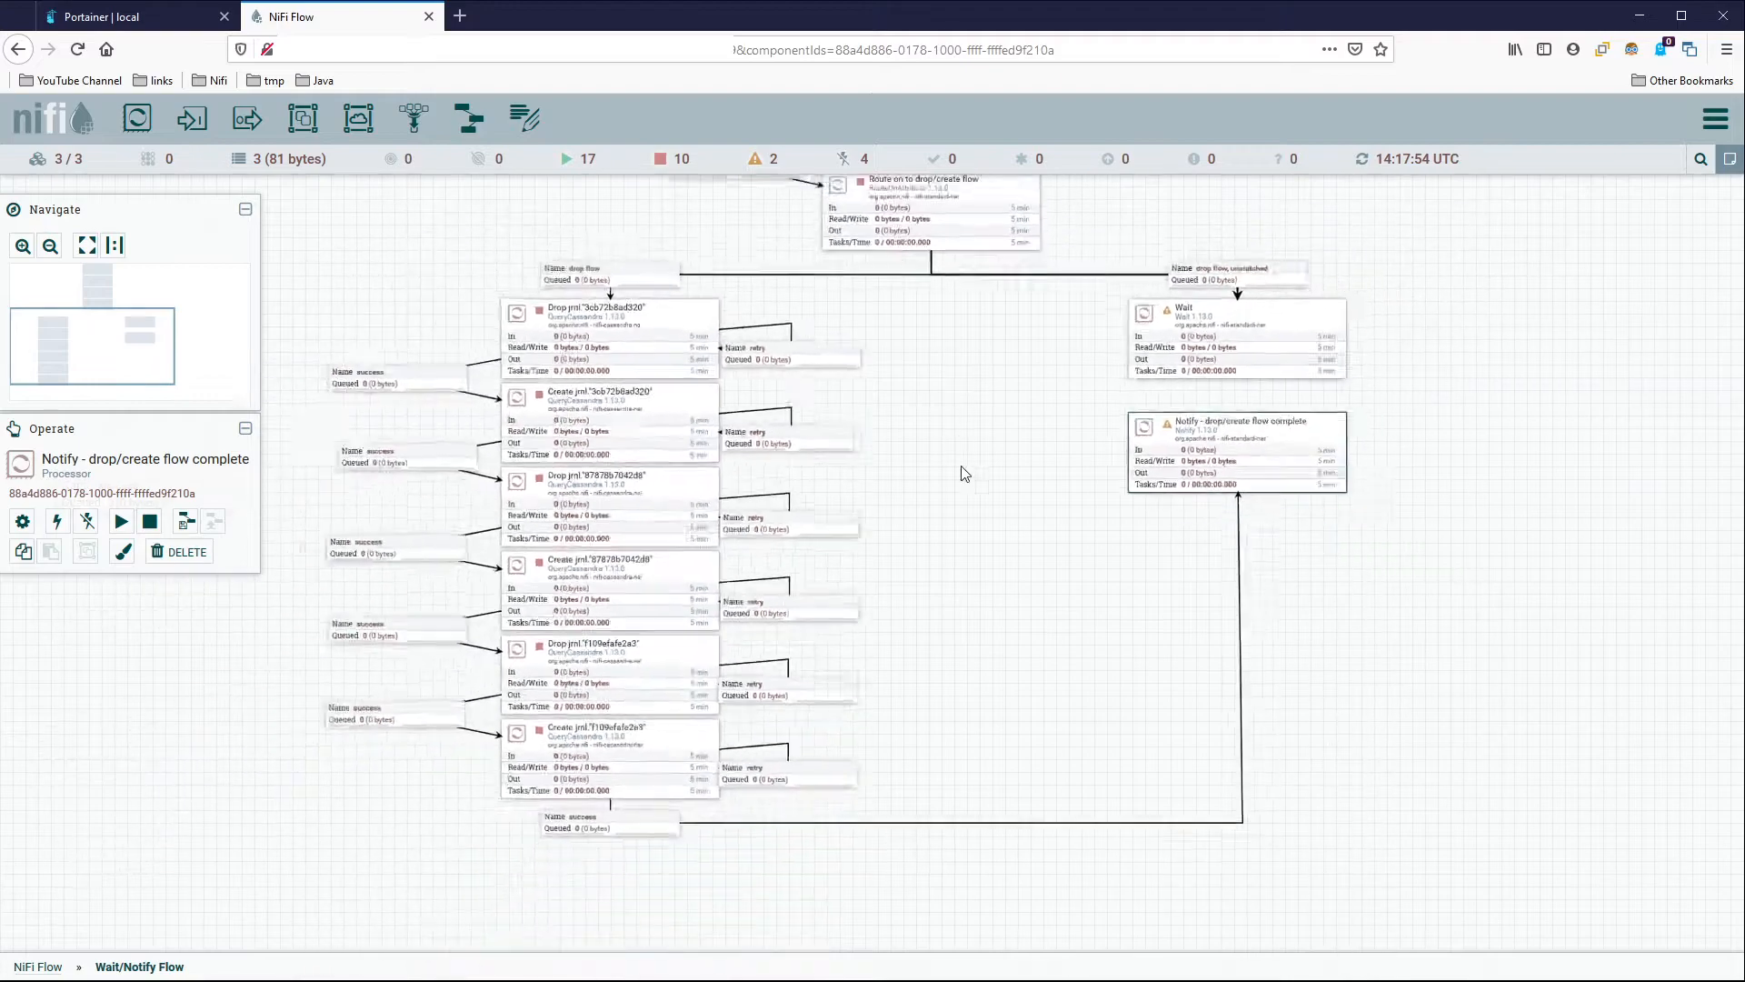
left_click_drag(967, 480, 987, 541)
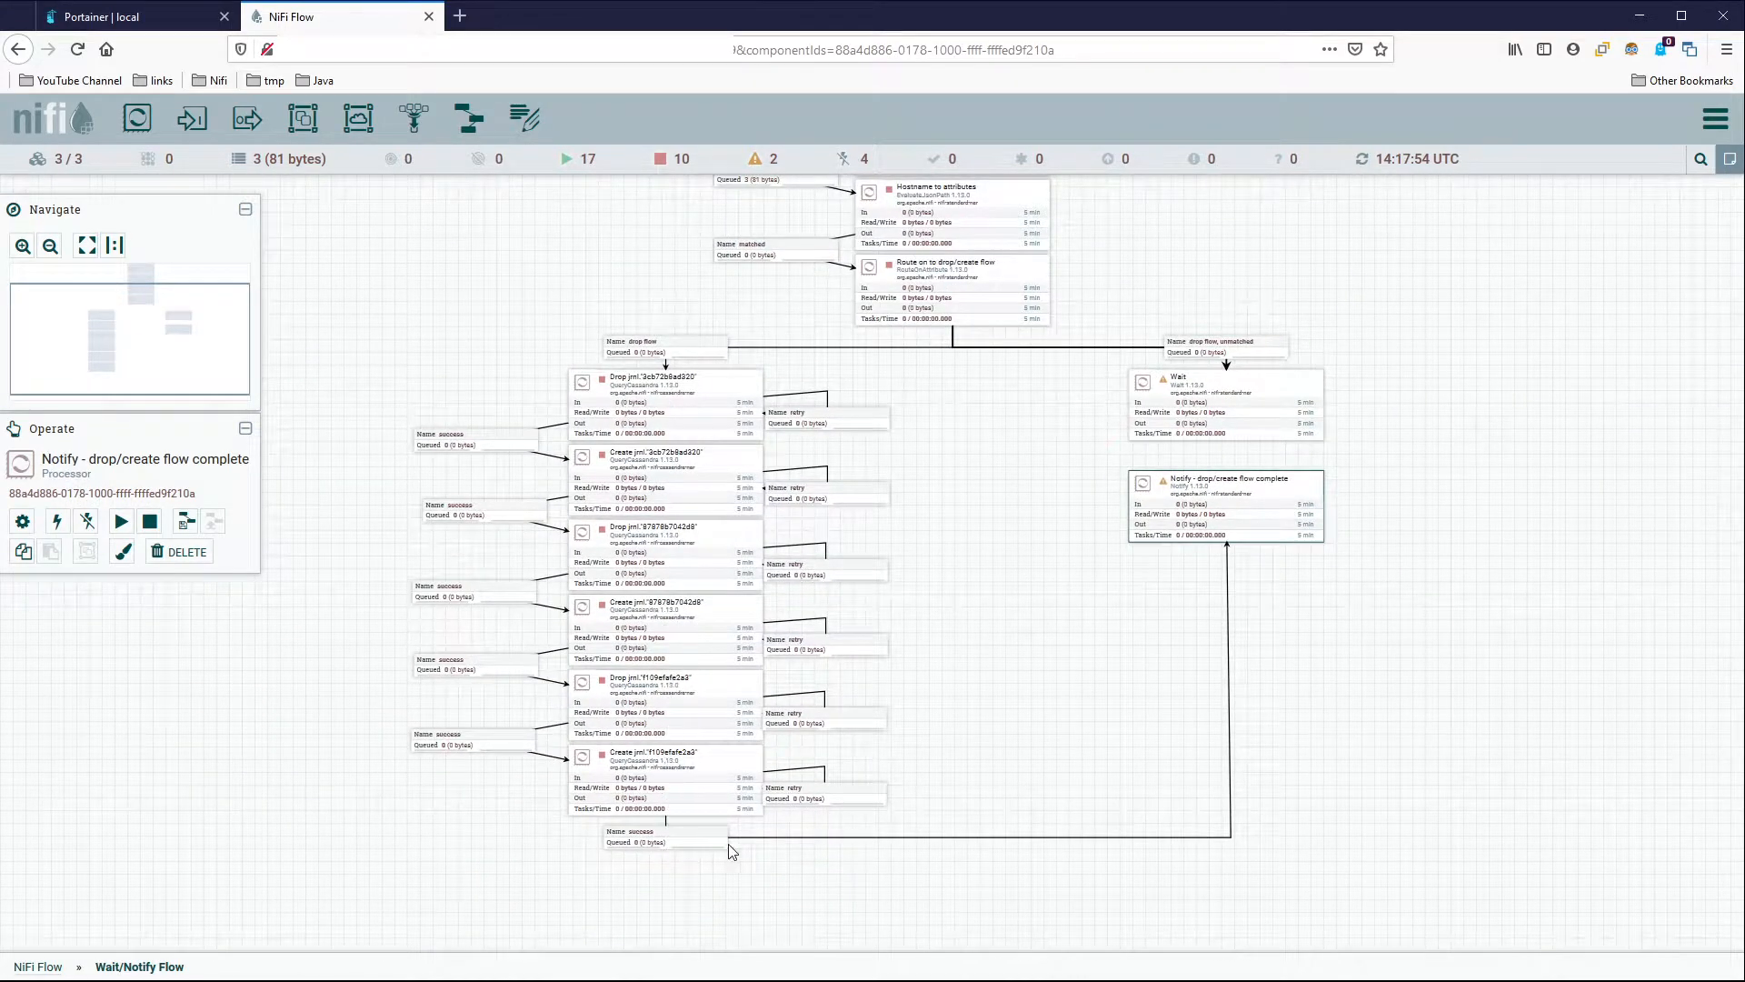
left_click_drag(670, 264, 600, 406)
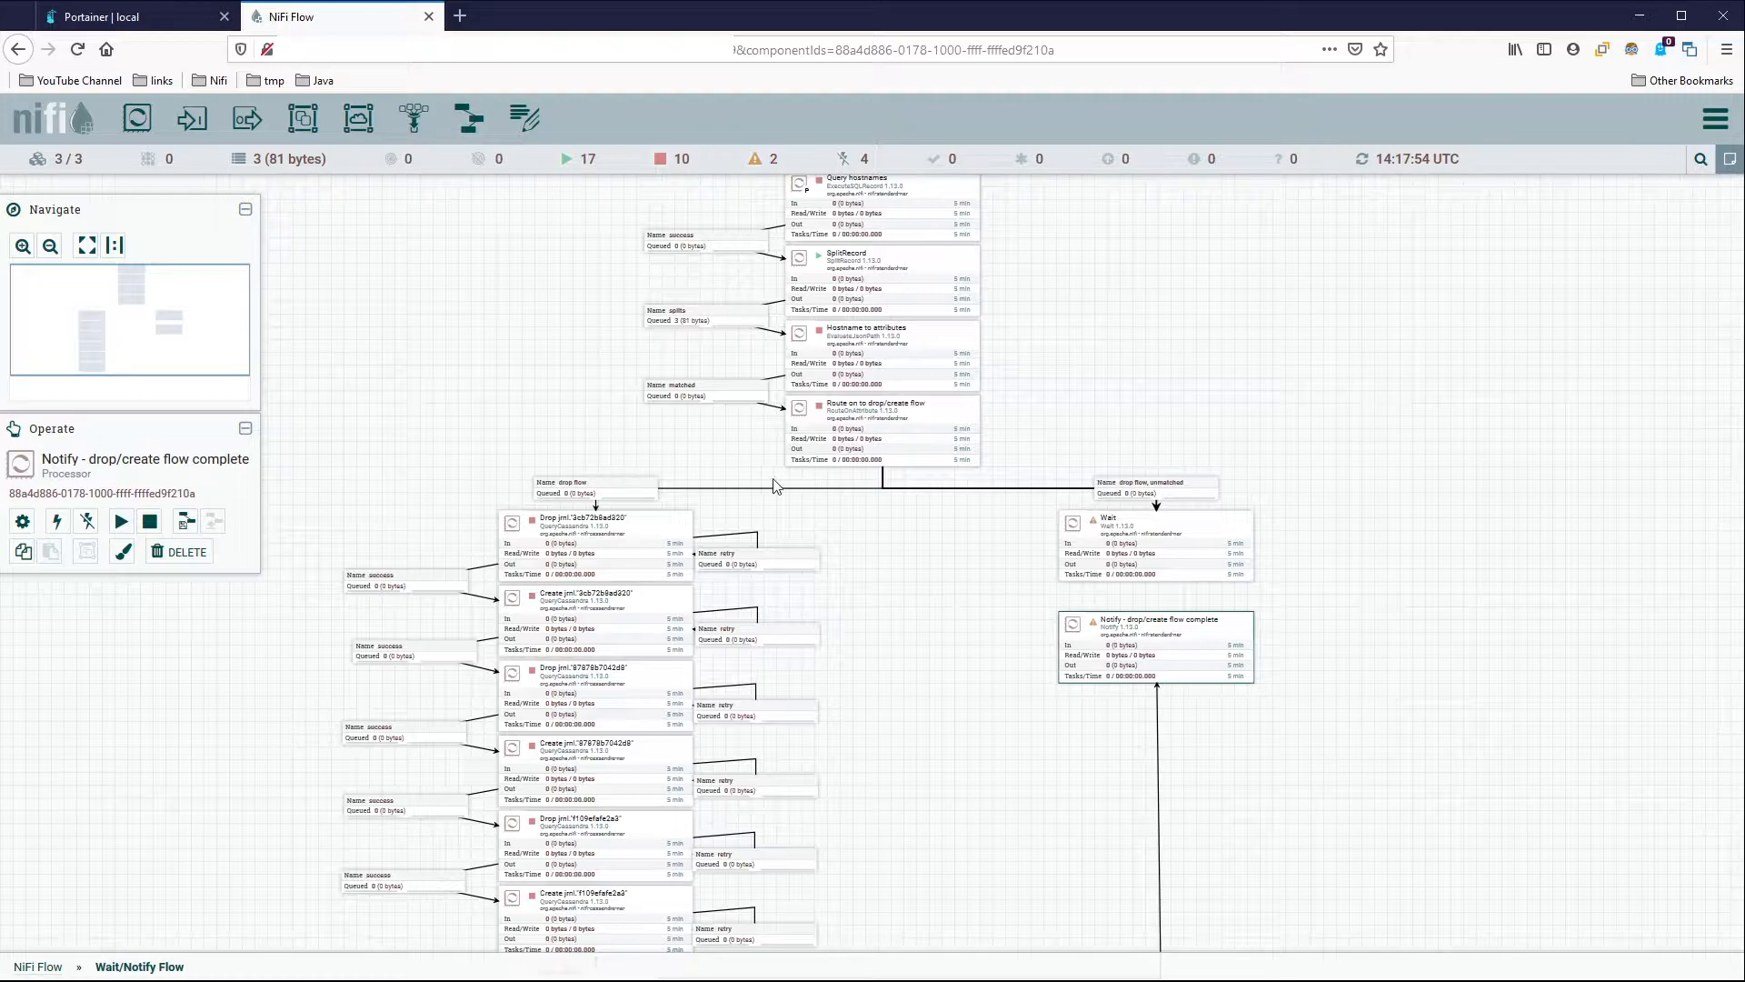
left_click_drag(633, 506, 684, 363)
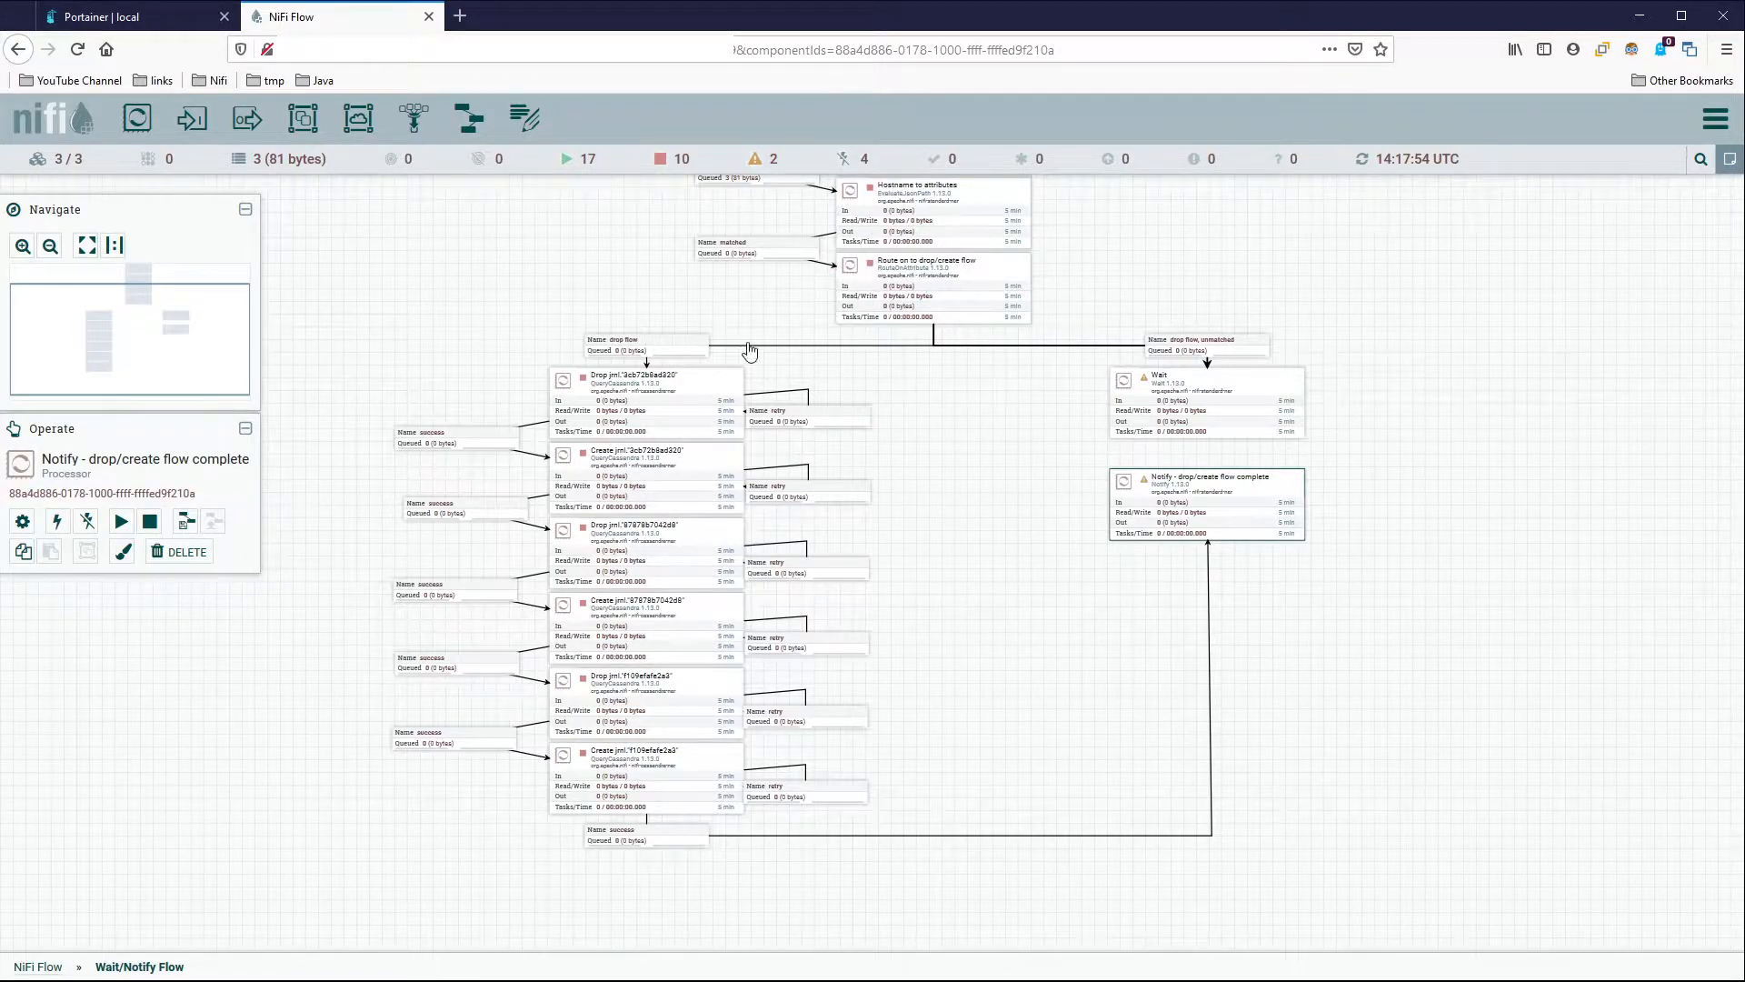
left_click_drag(1031, 612, 735, 643)
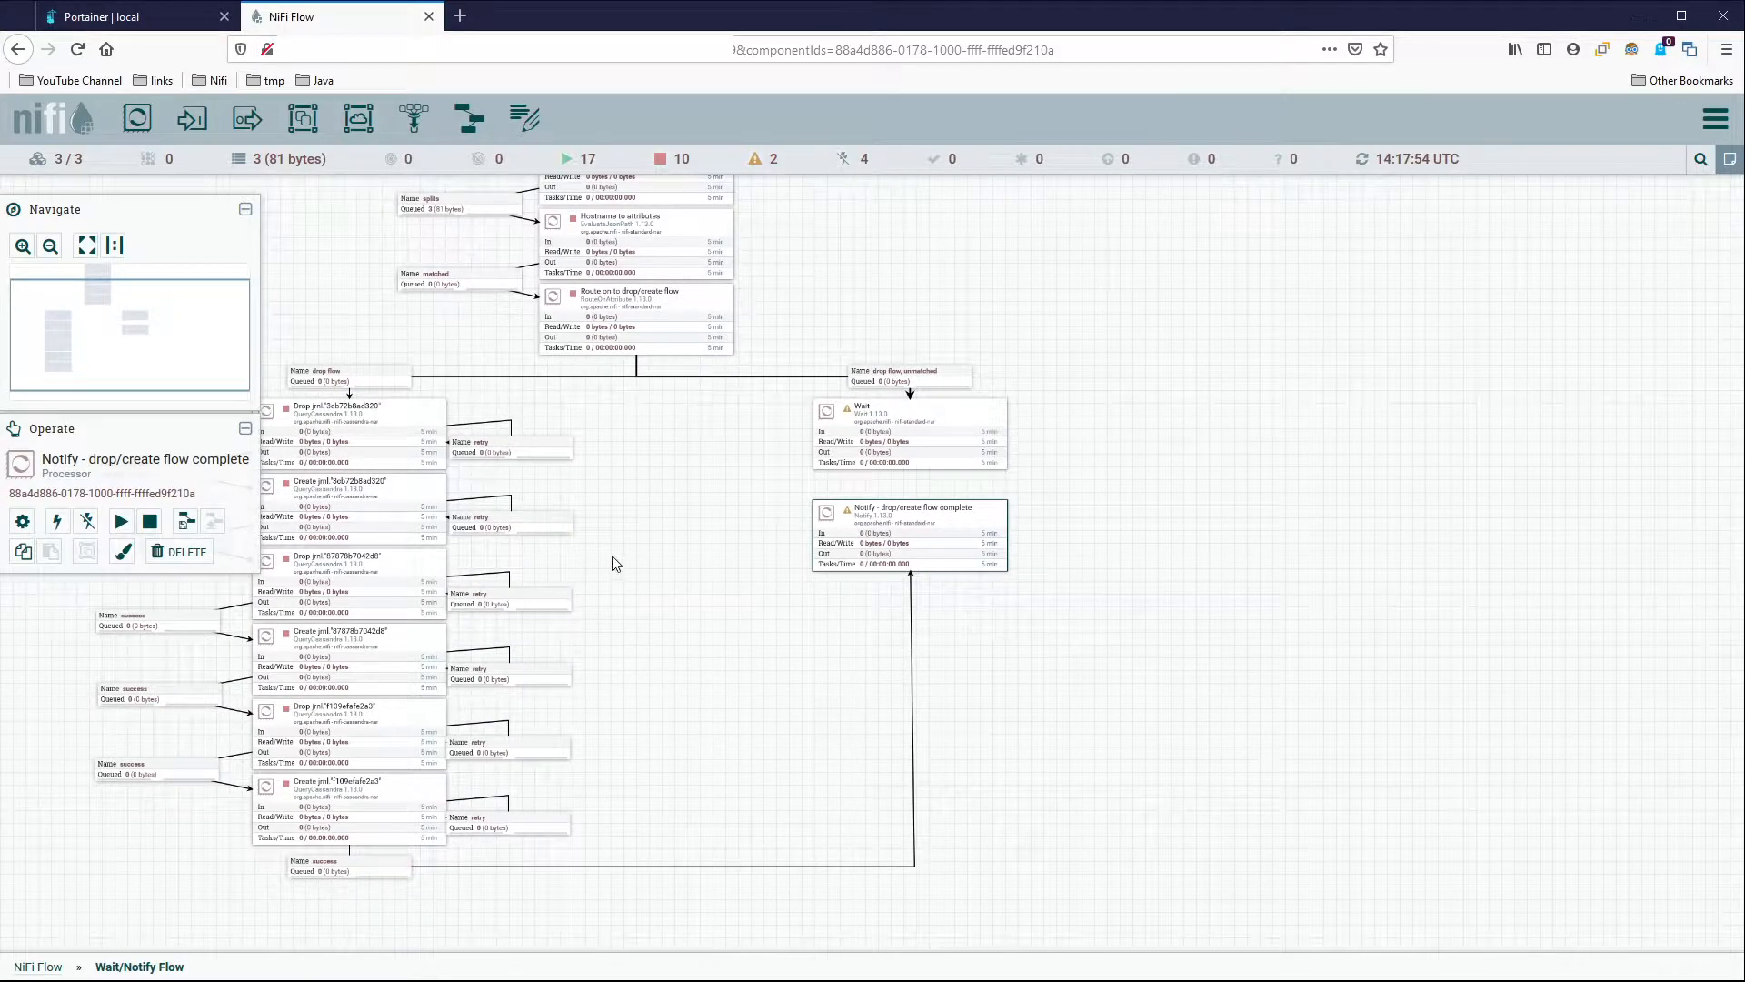
mouse_move(642, 525)
left_mouse_down()
mouse_move(799, 458)
mouse_move(653, 506)
left_mouse_up()
Create a DistributedMapCacheClientService 1.13.0 as the Distributed Cache Service of the Notify processor.
double_click(755, 557)
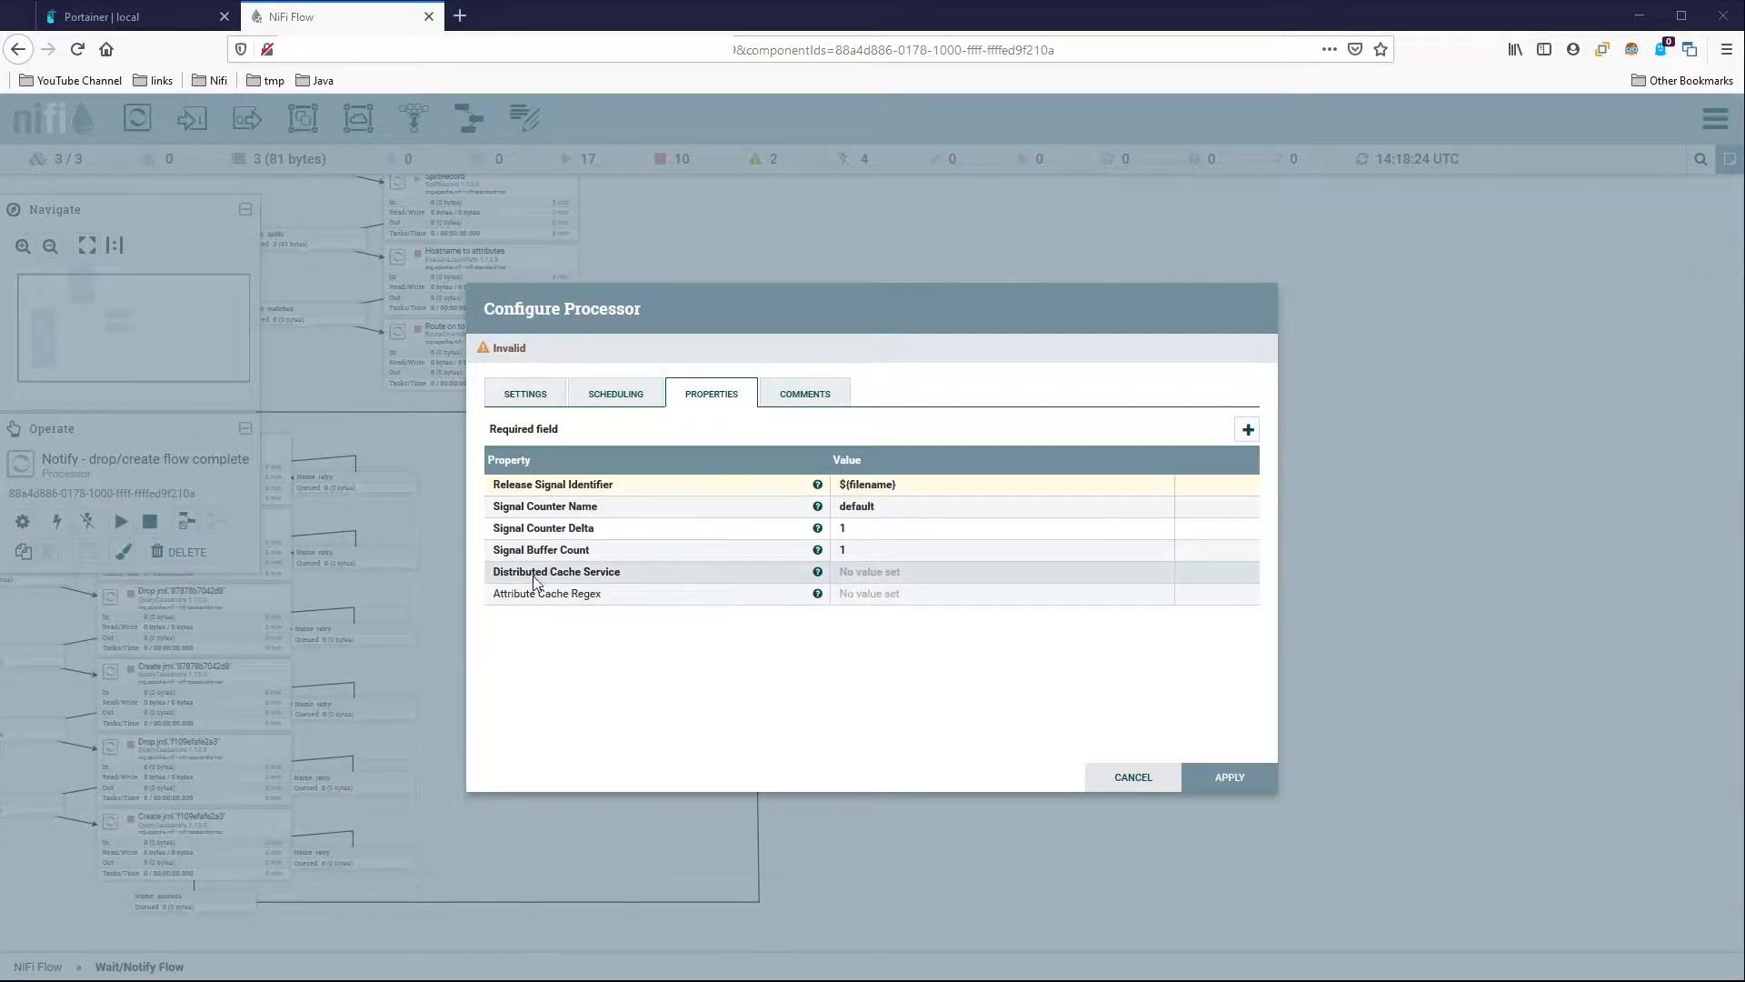
left_click(909, 571)
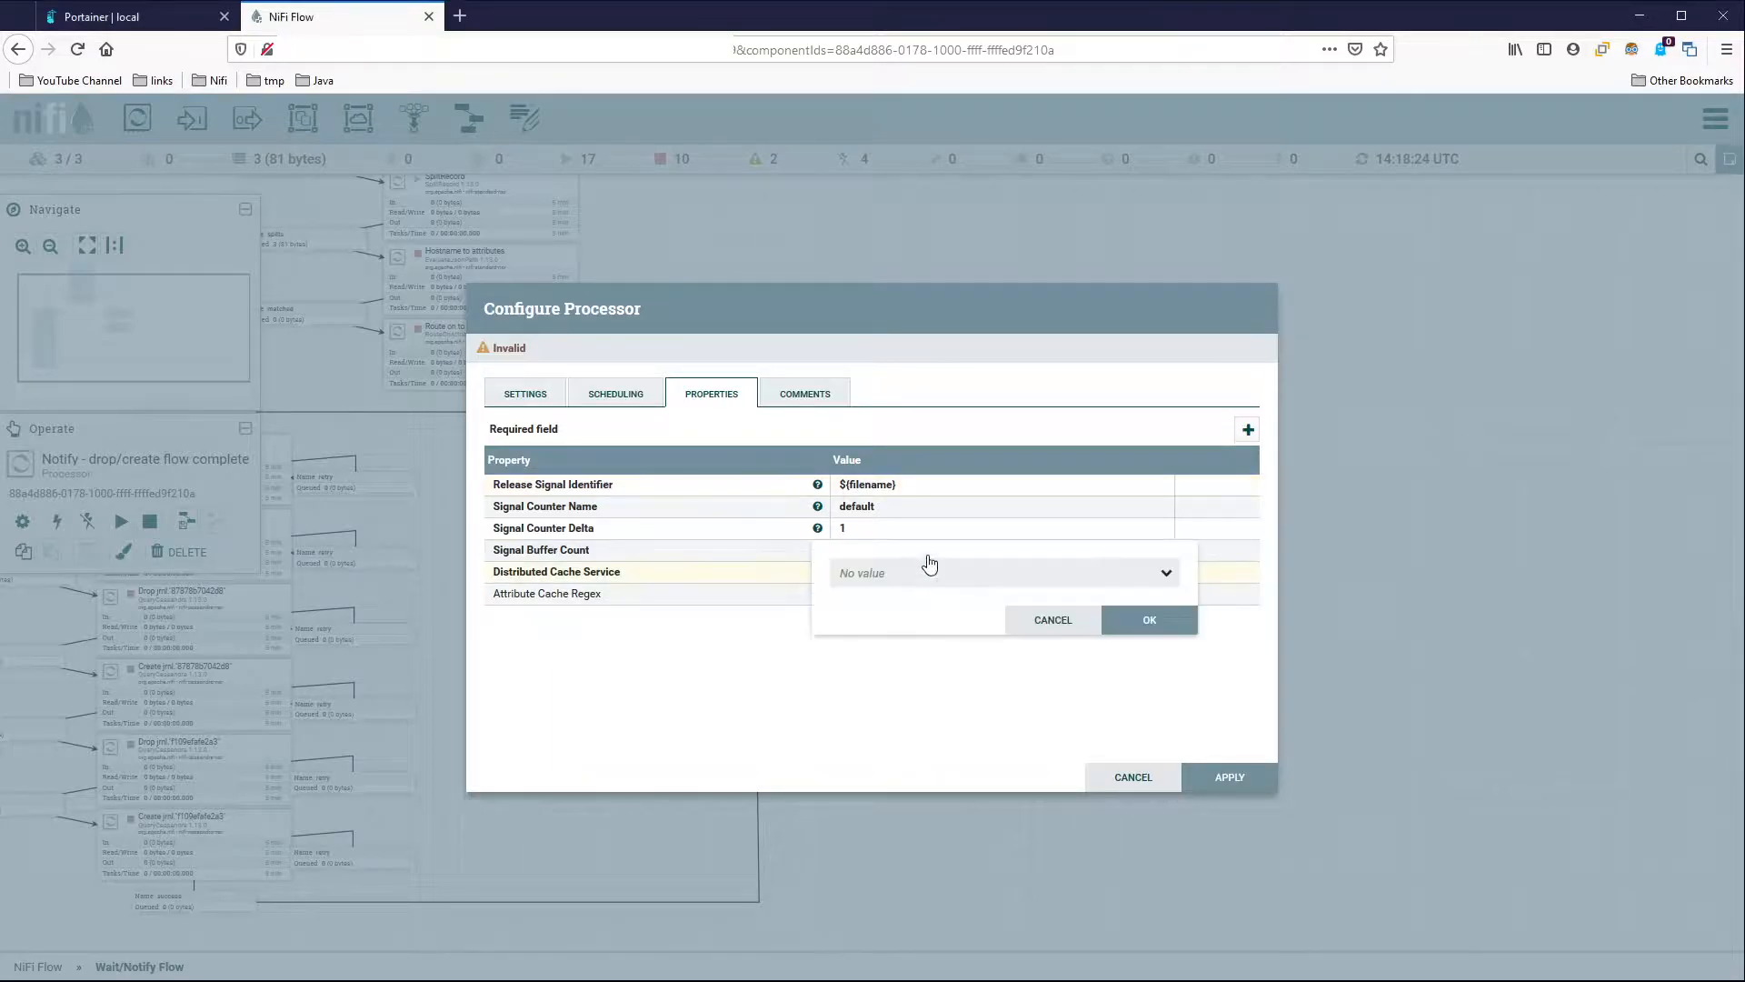
left_click(938, 575)
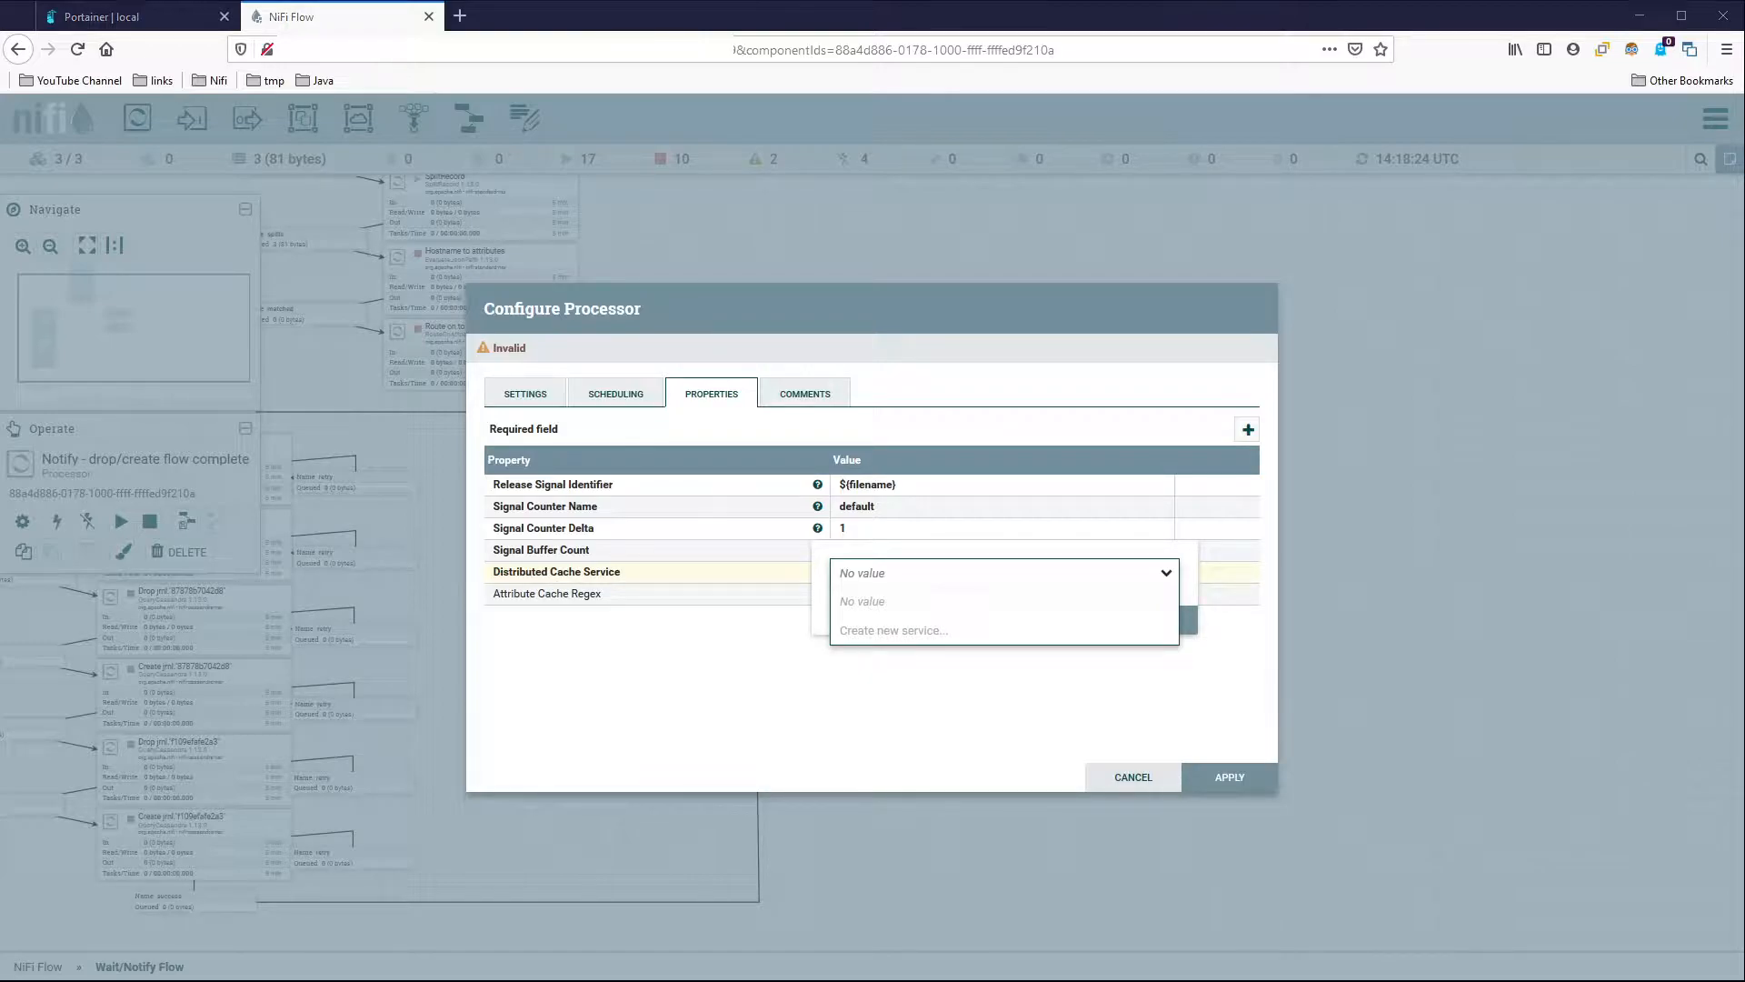
left_click(868, 630)
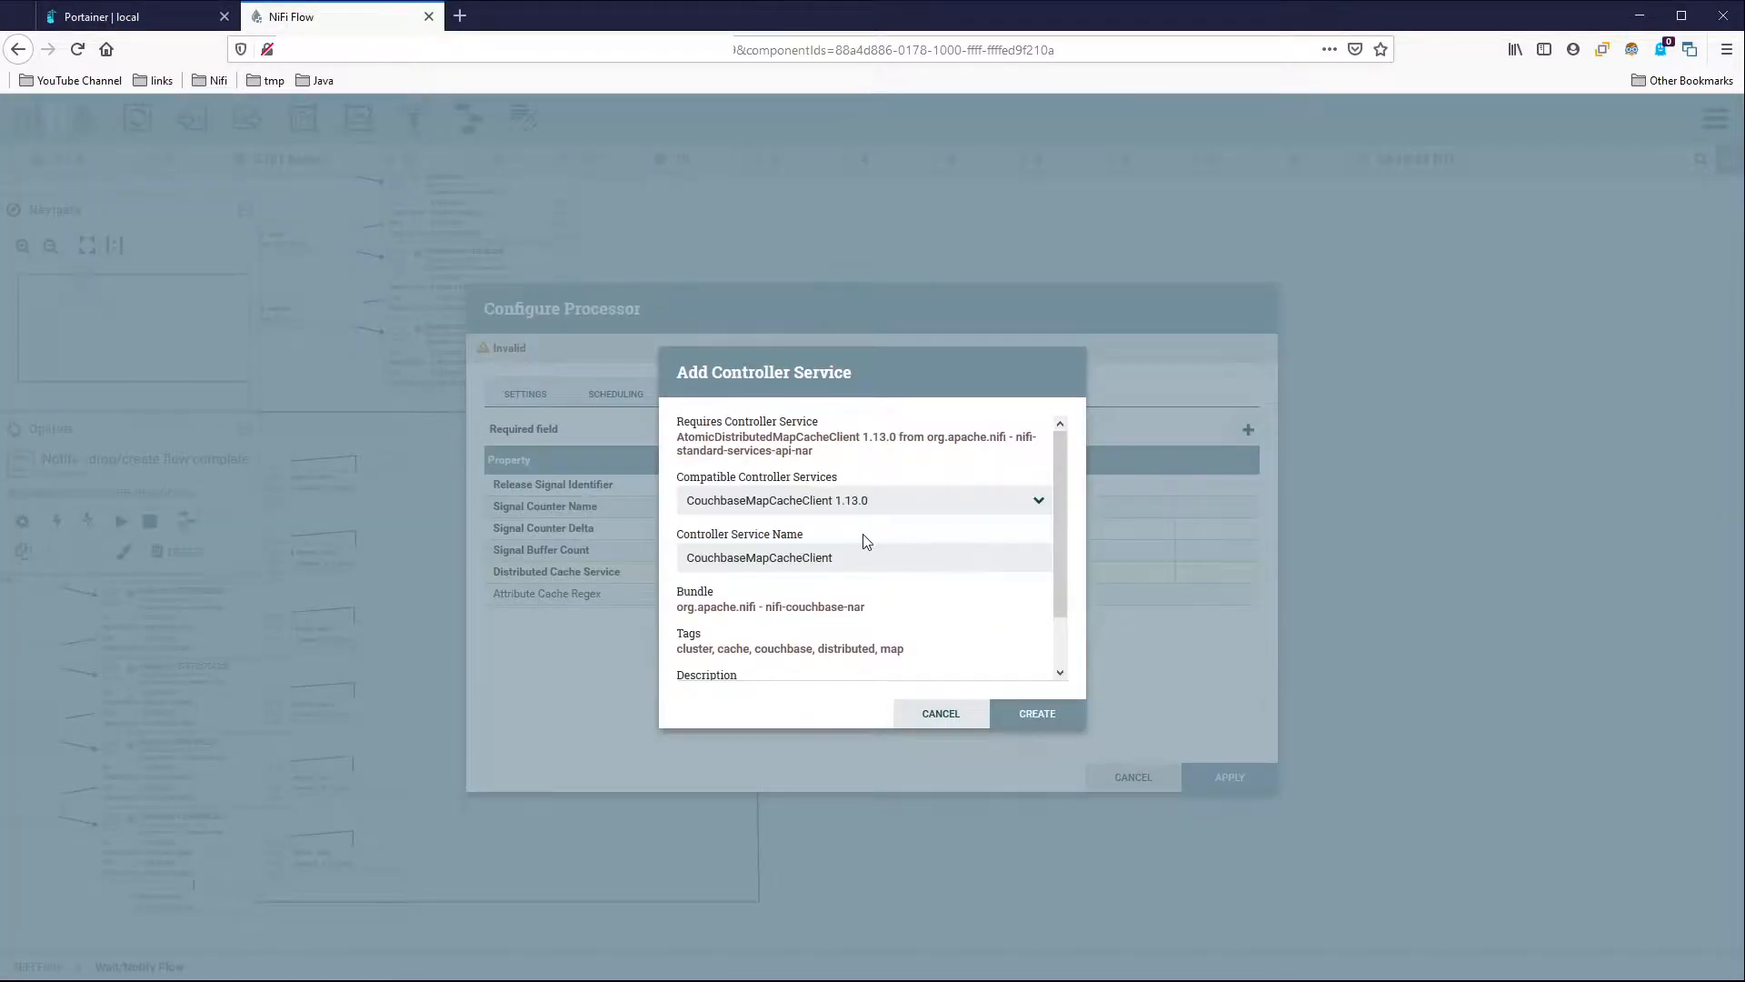
left_click(923, 506)
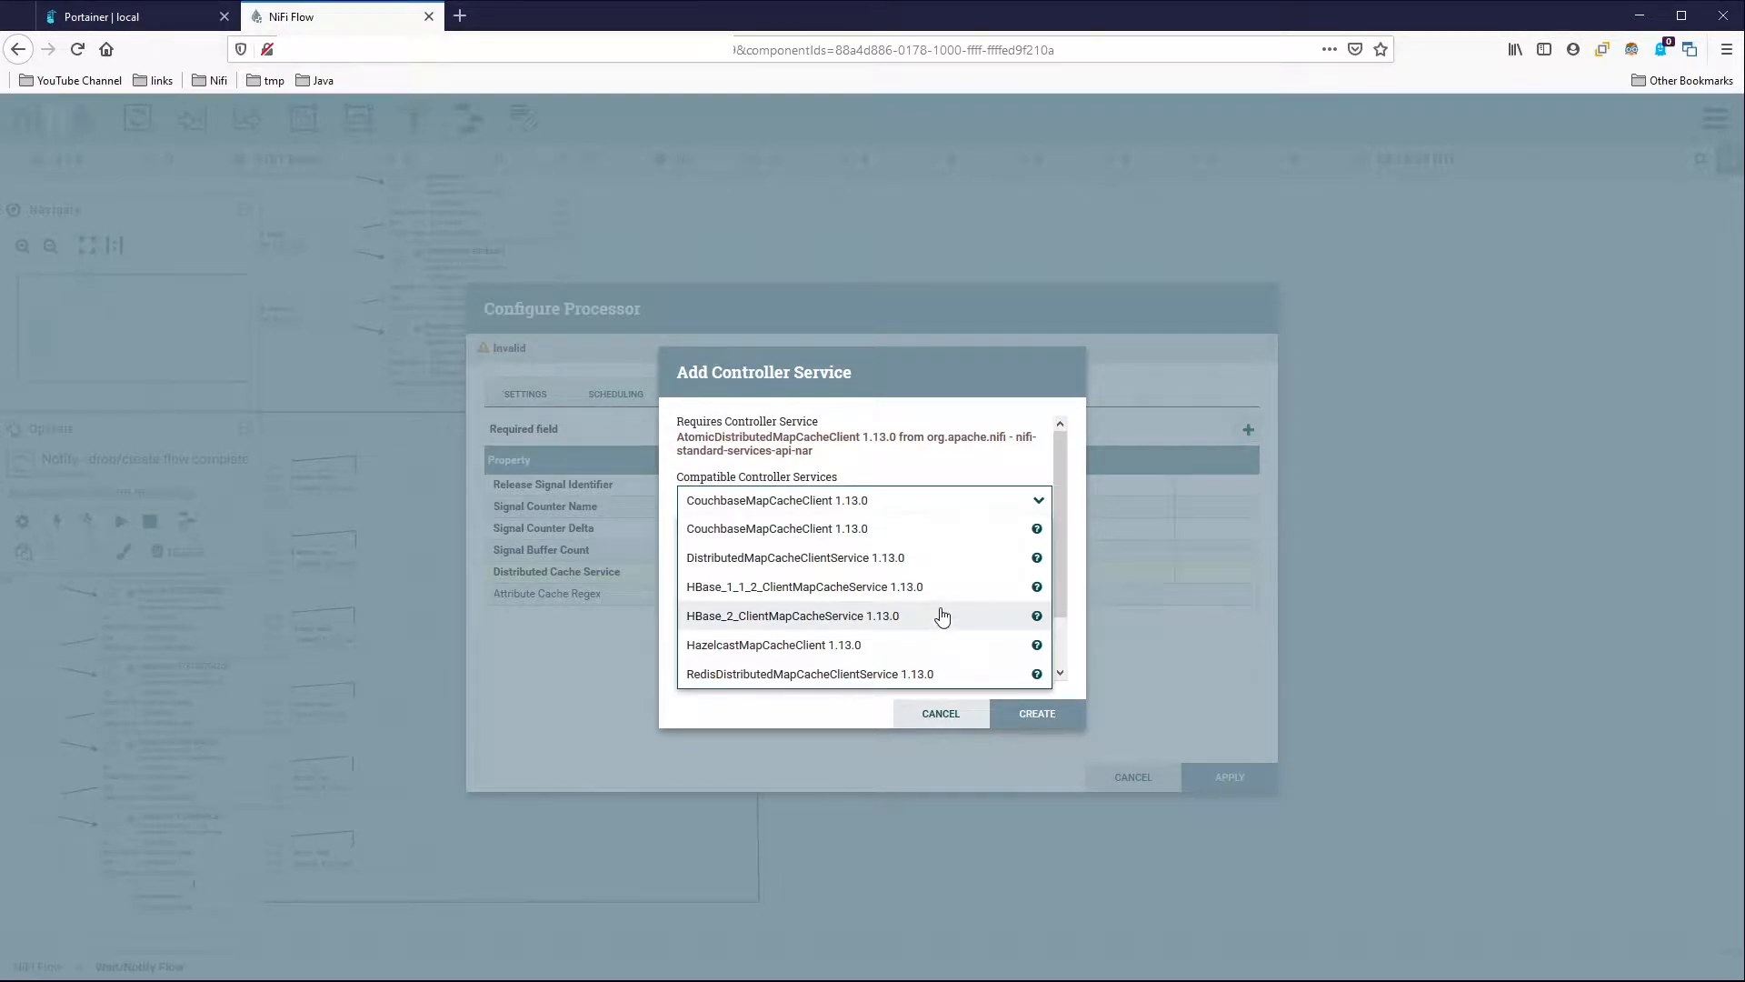
left_click(932, 558)
left_click(1015, 719)
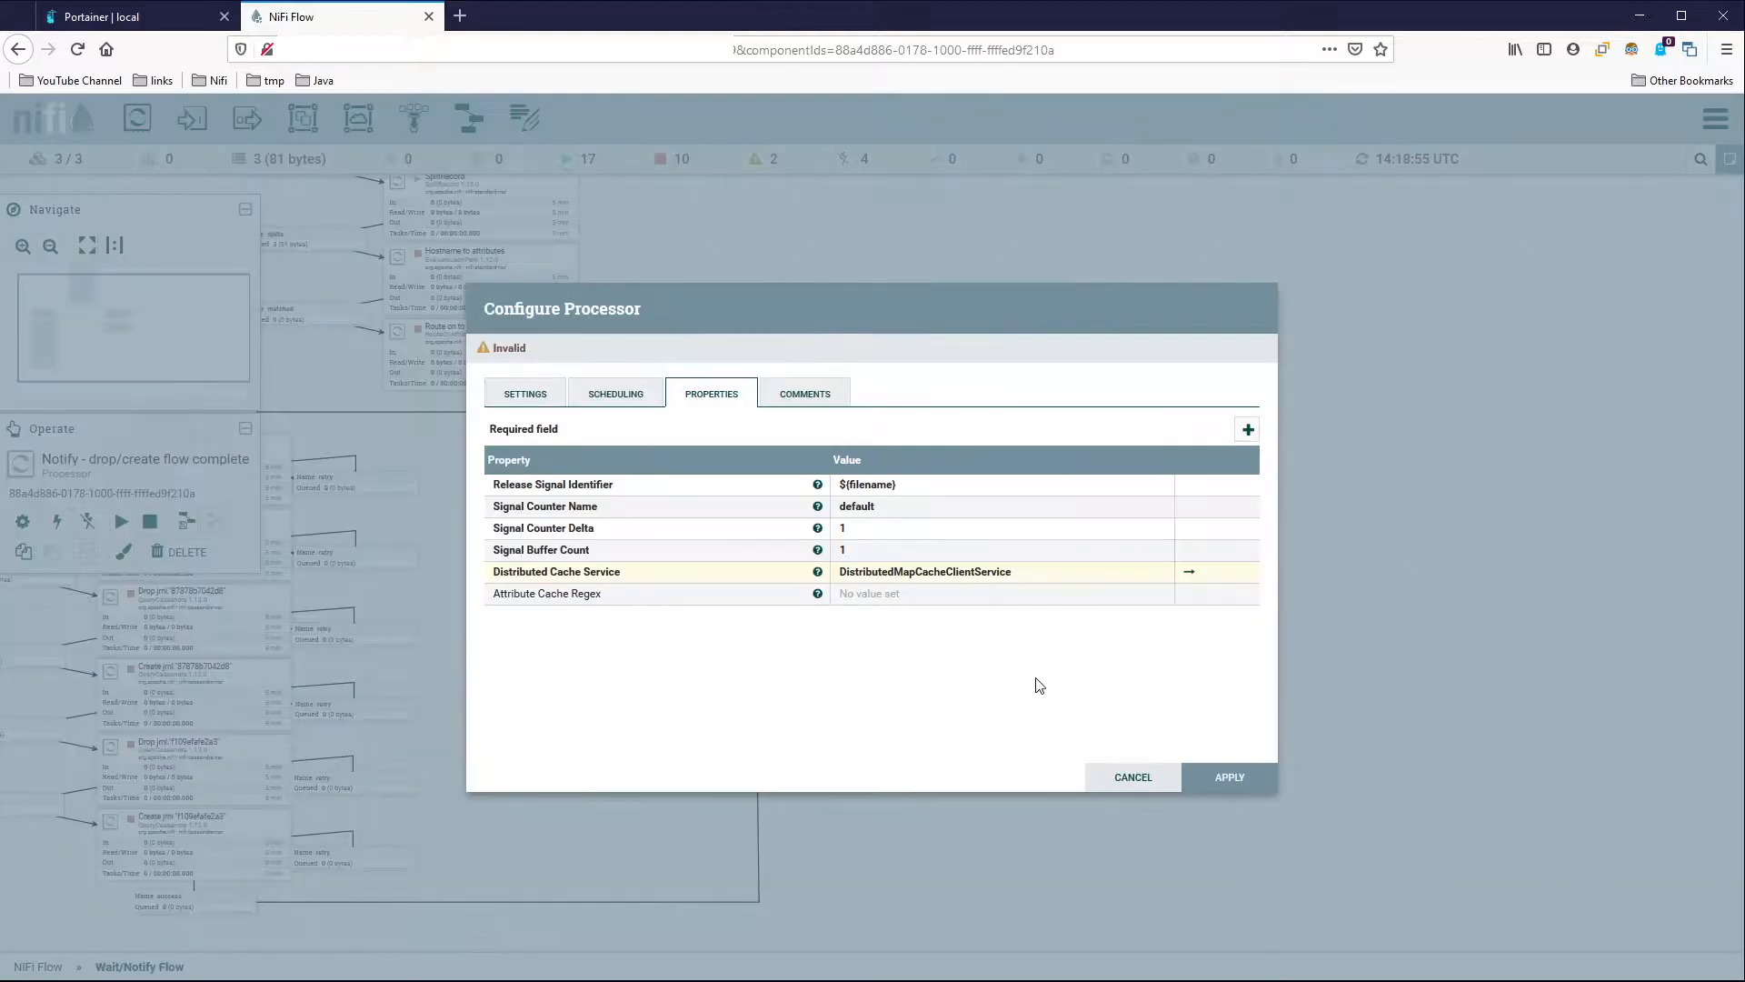
Save the Notify processor's changes and set the DistributedMapCacheClientService's Server Hostname to localhost.
left_click(1186, 571)
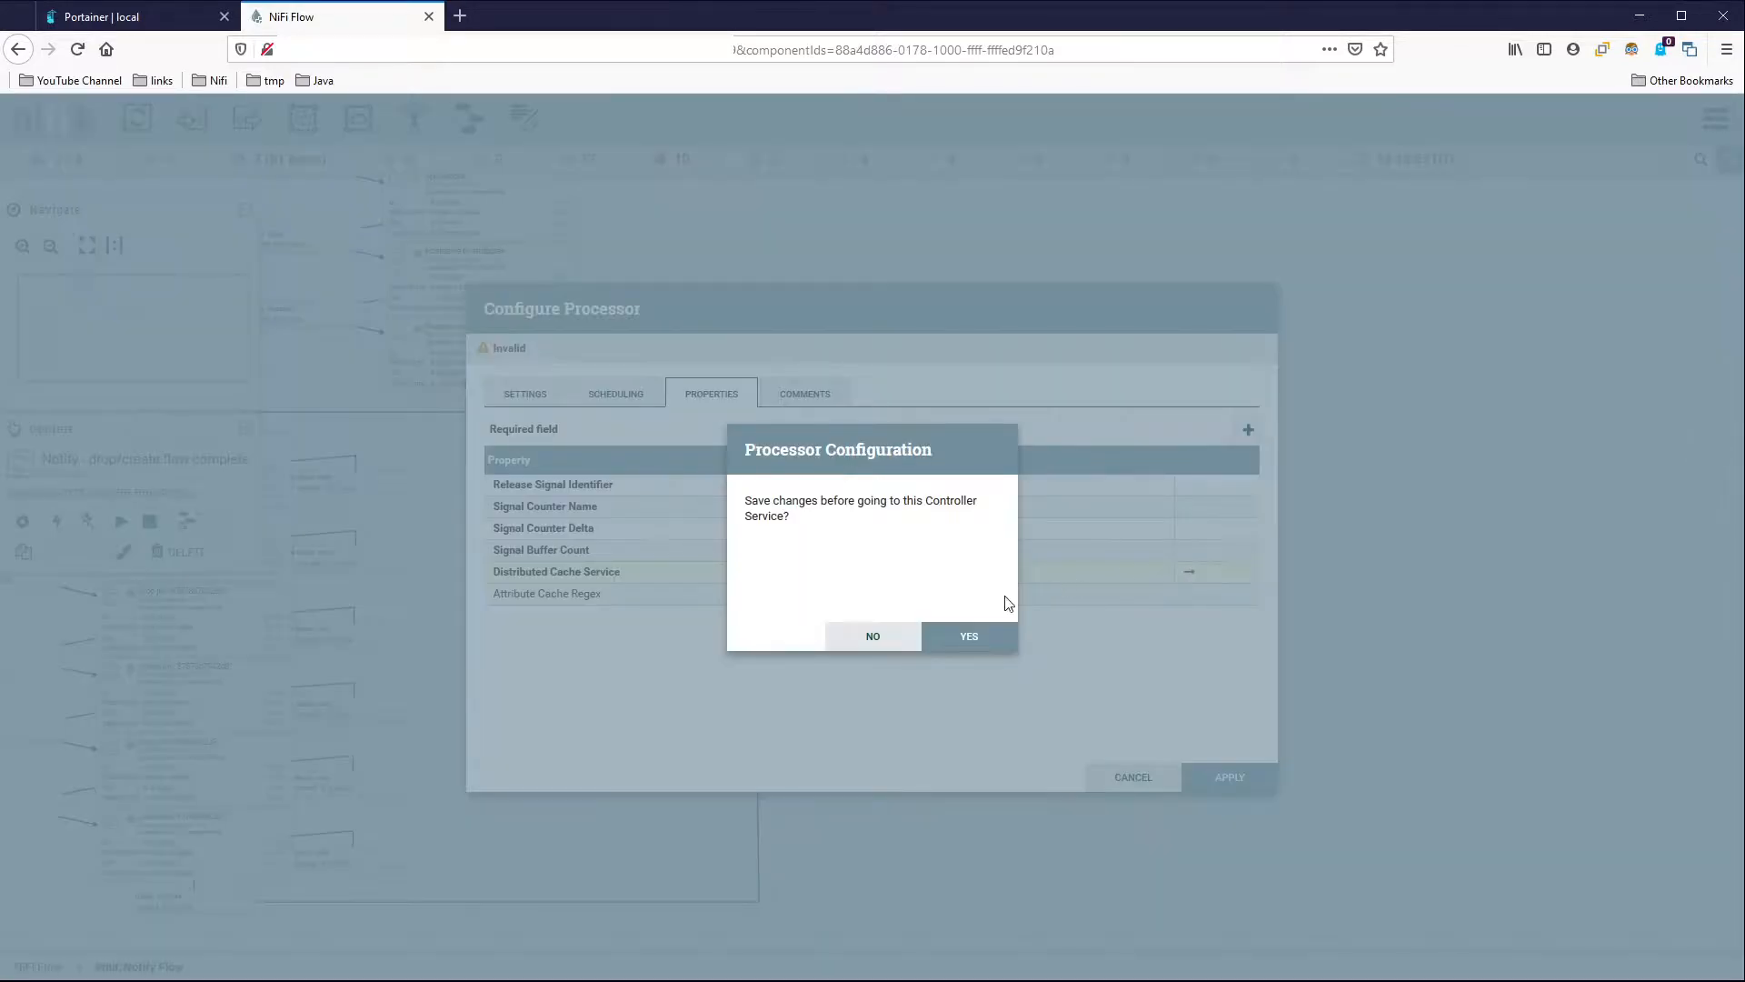
left_click(970, 636)
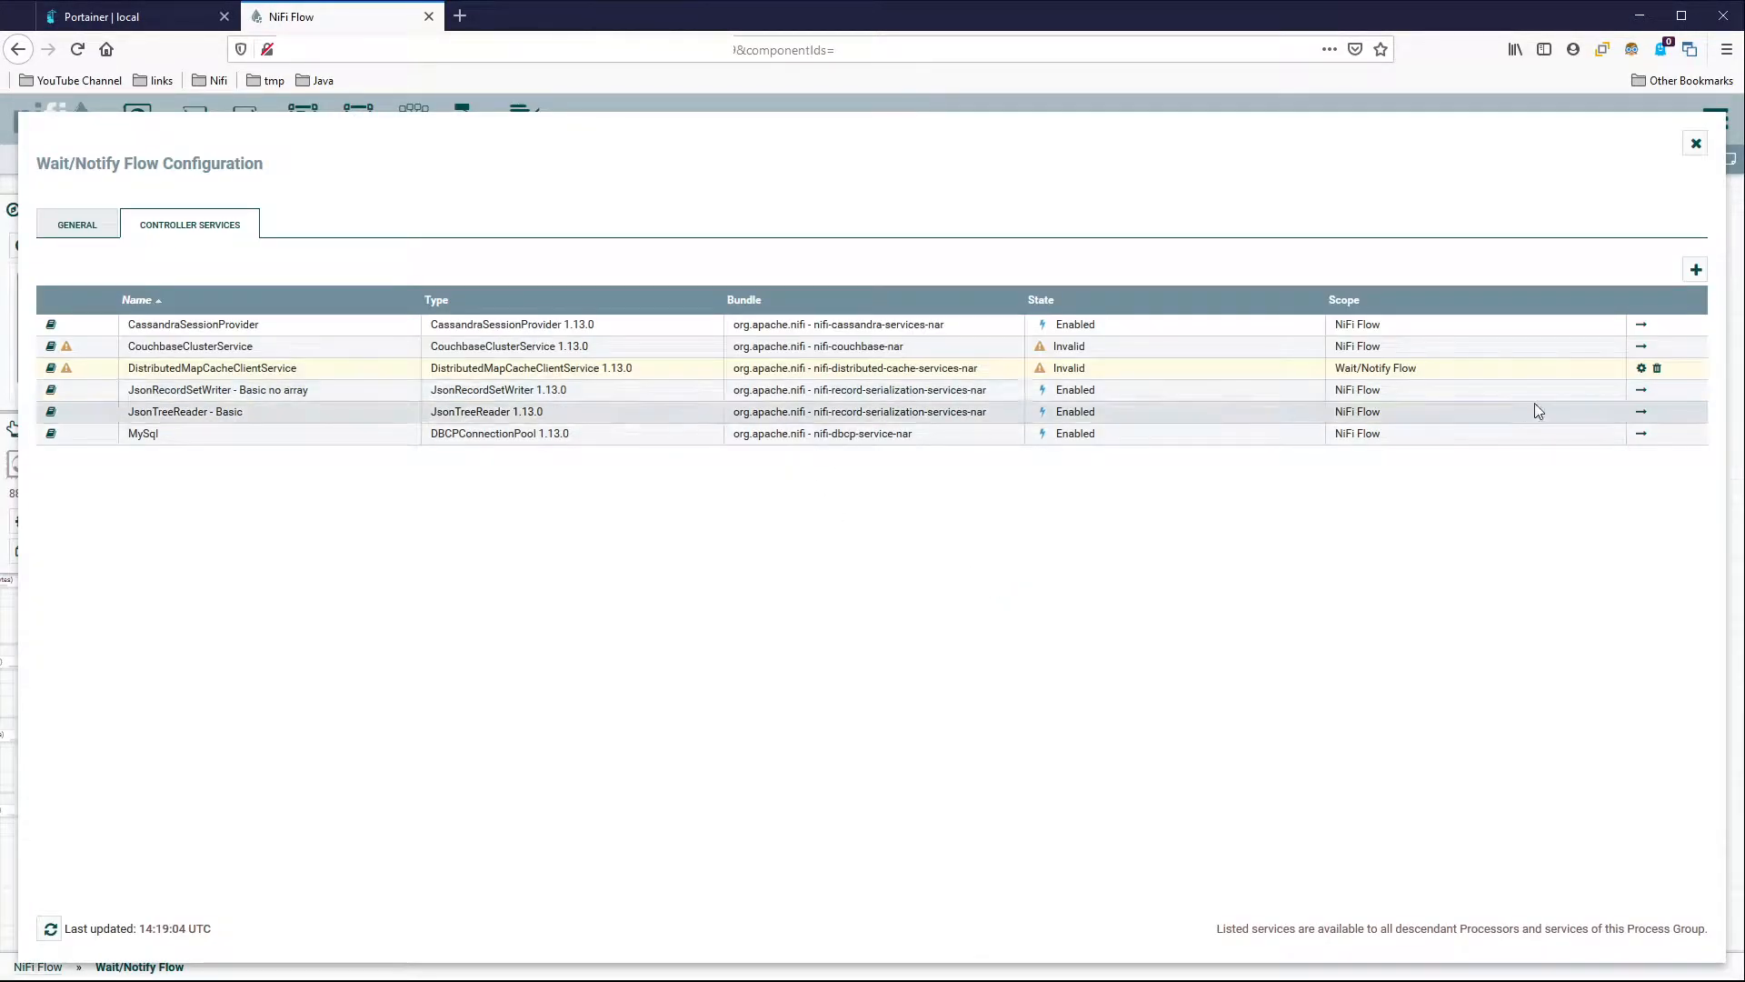
left_click(1642, 369)
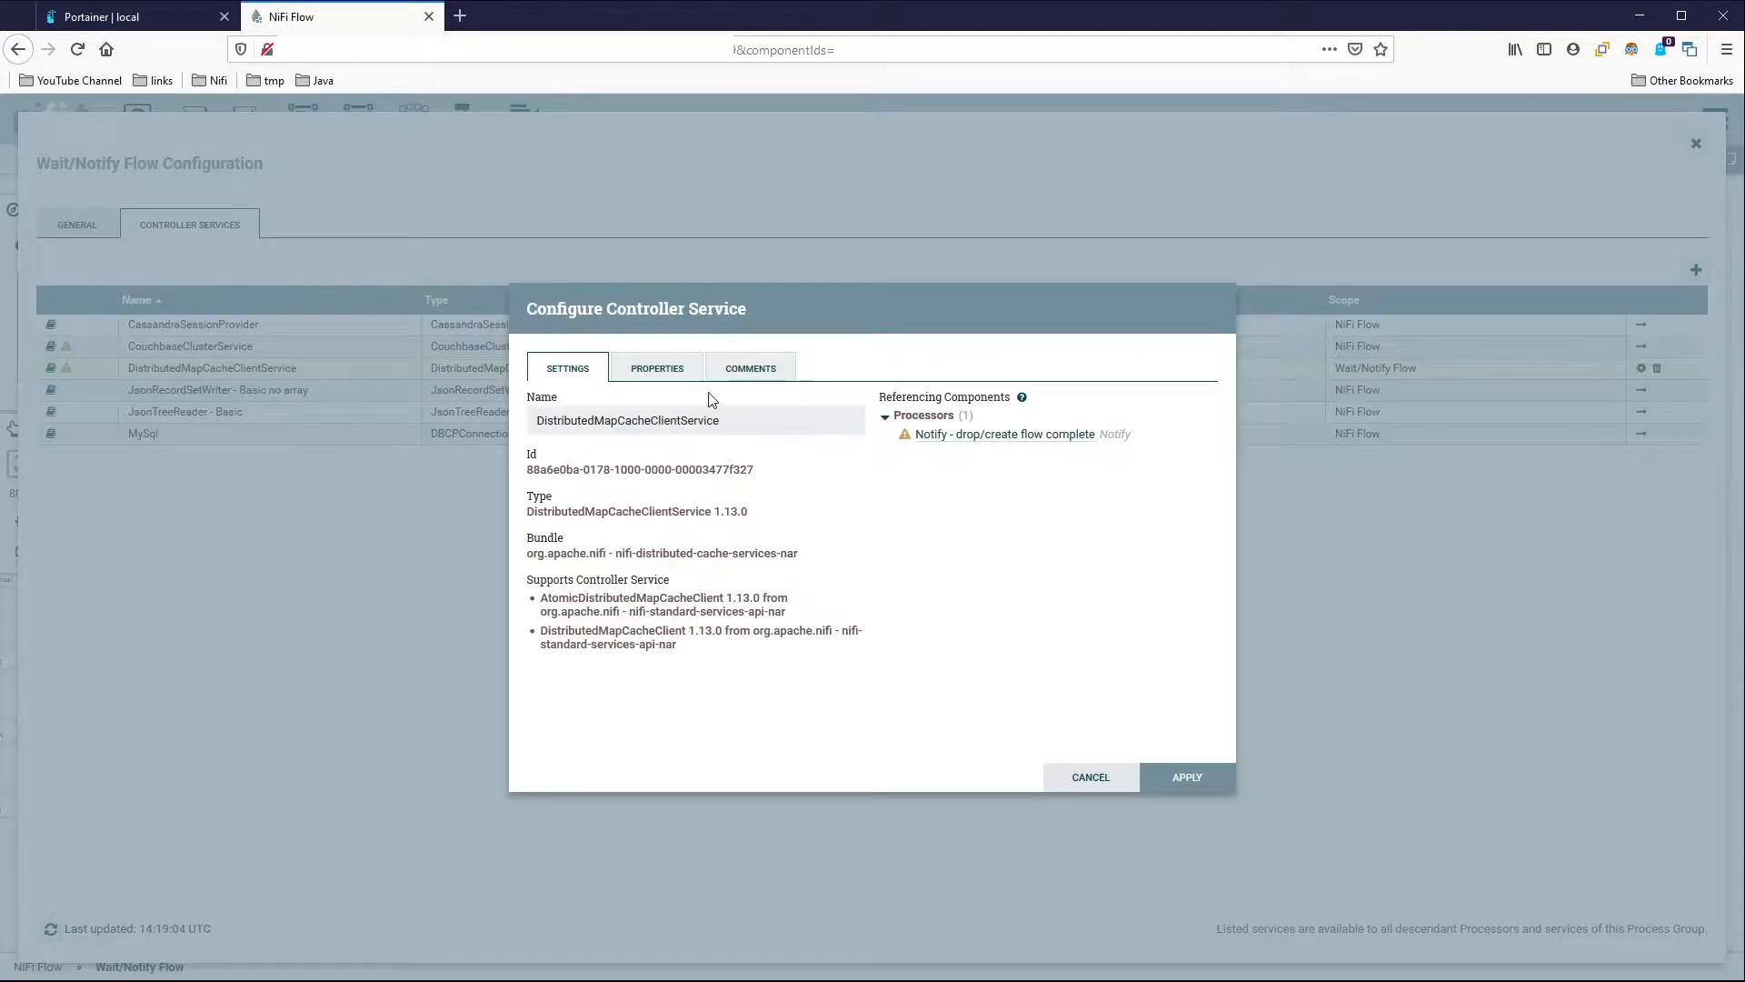
left_click(673, 373)
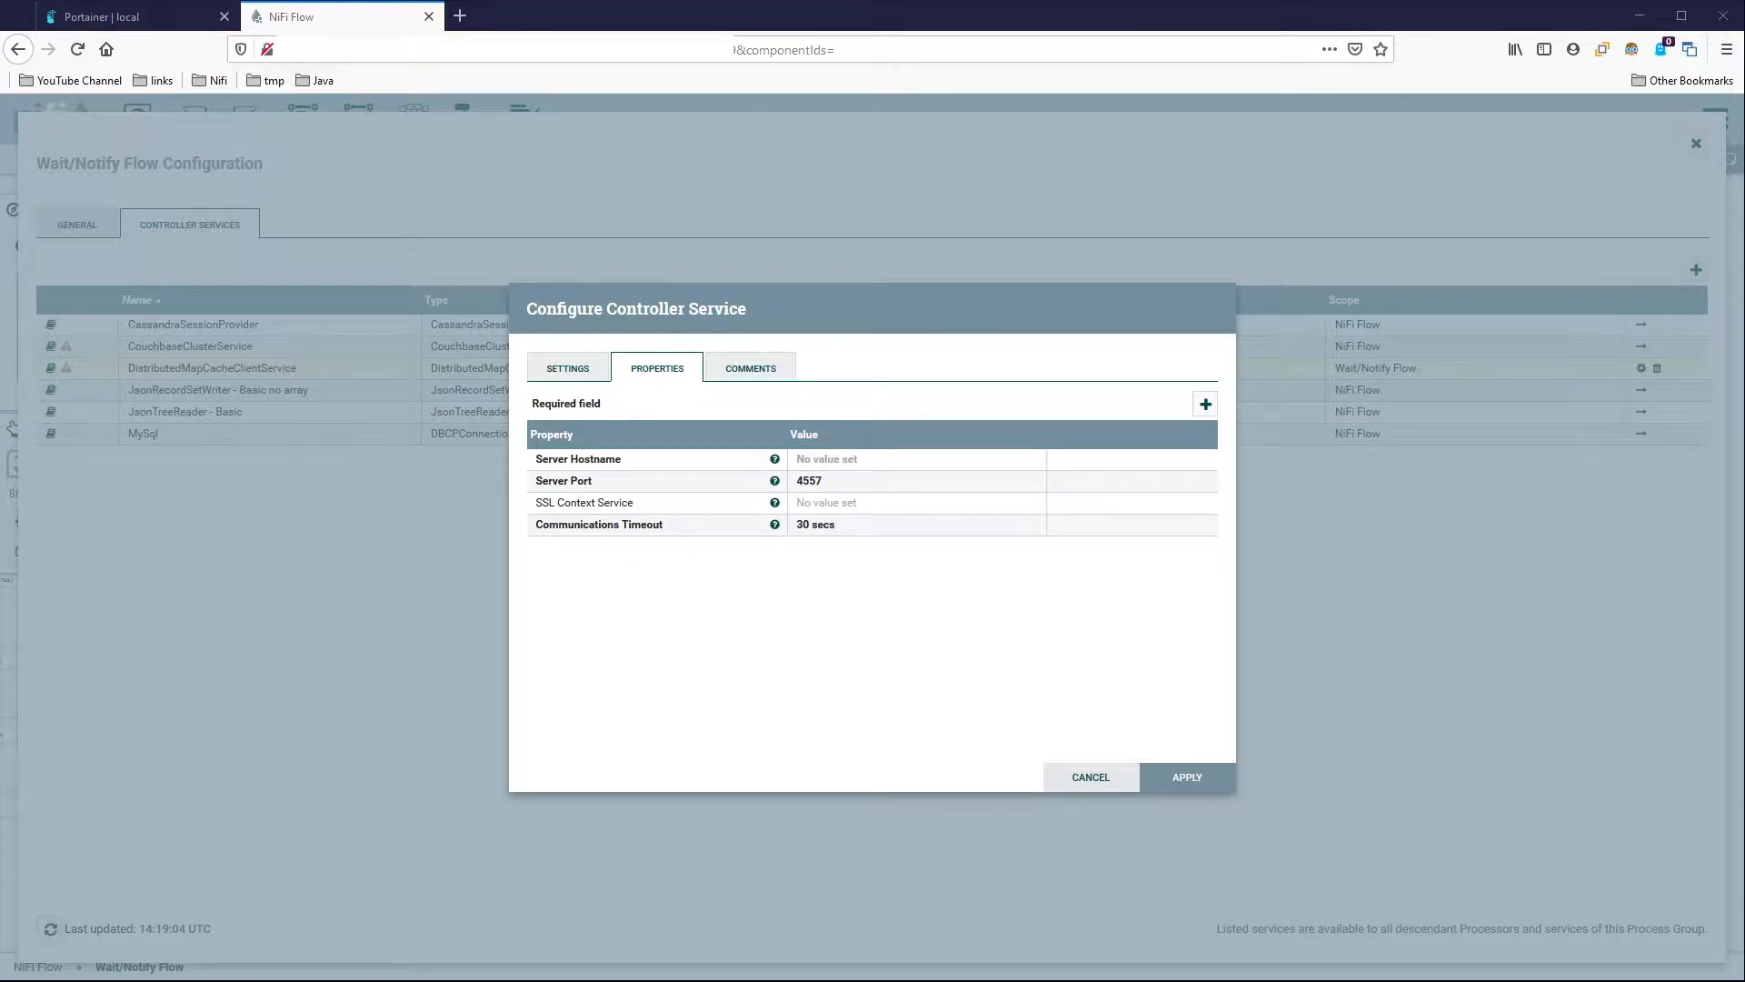
left_click(960, 461)
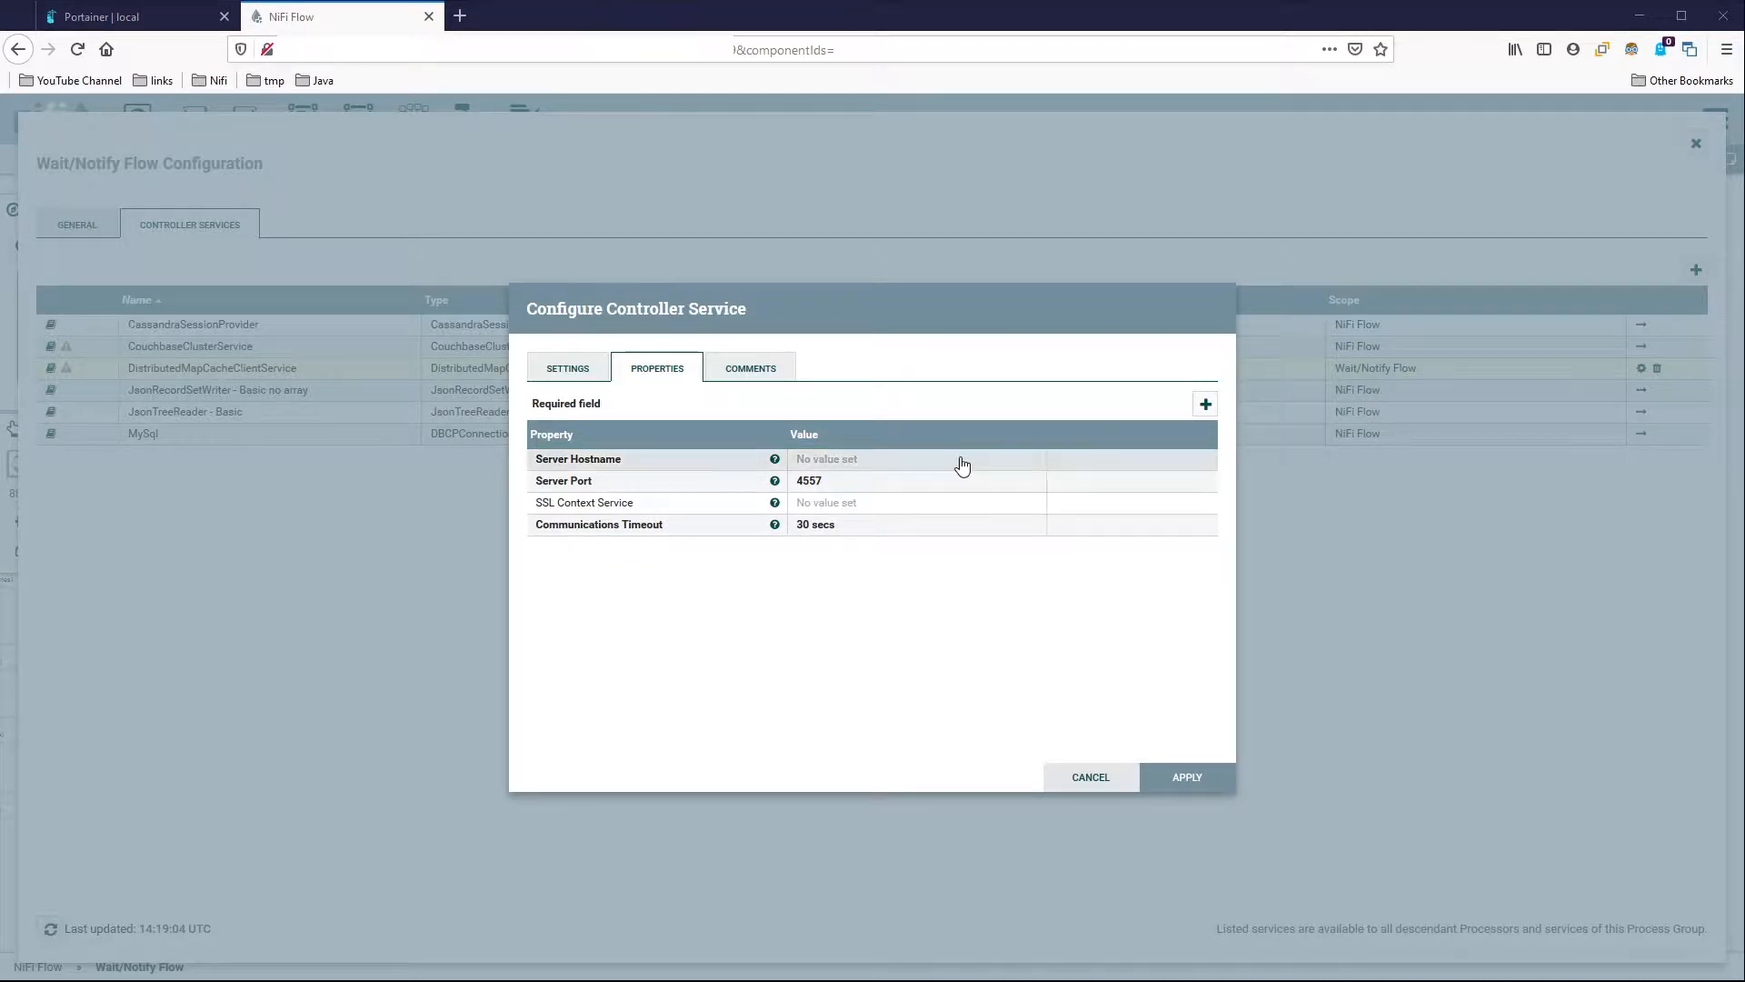
type("localhot")
key("Return")
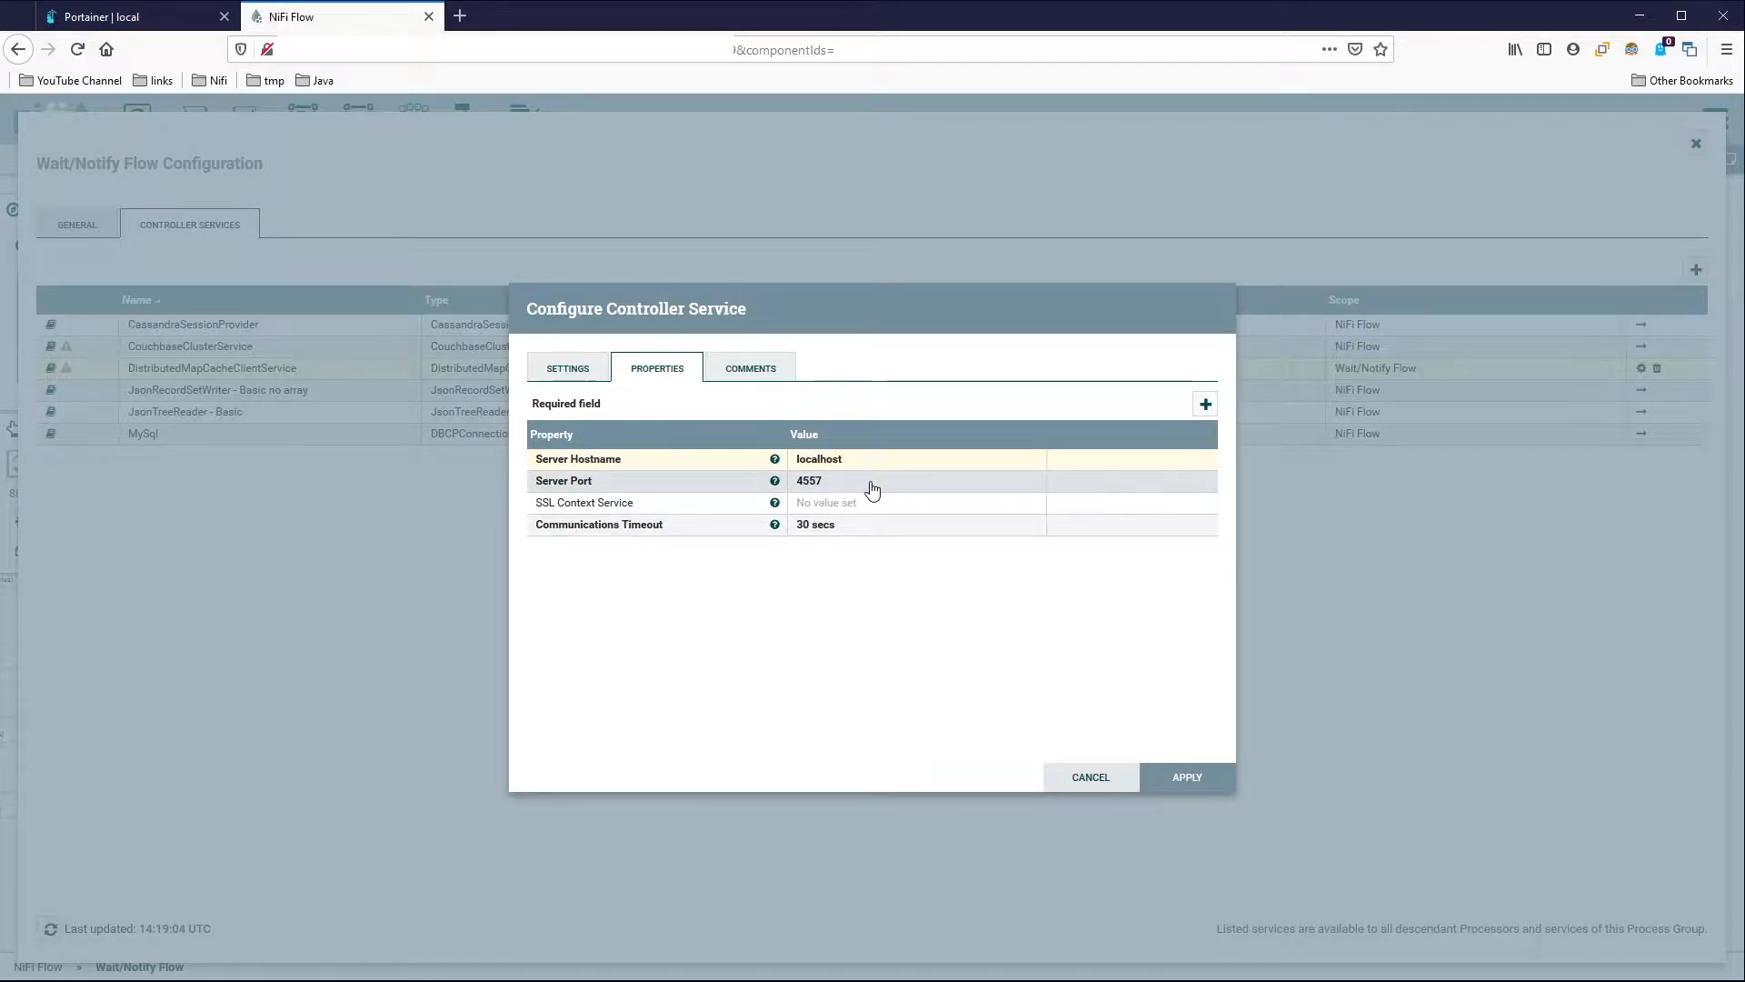
left_click(1180, 781)
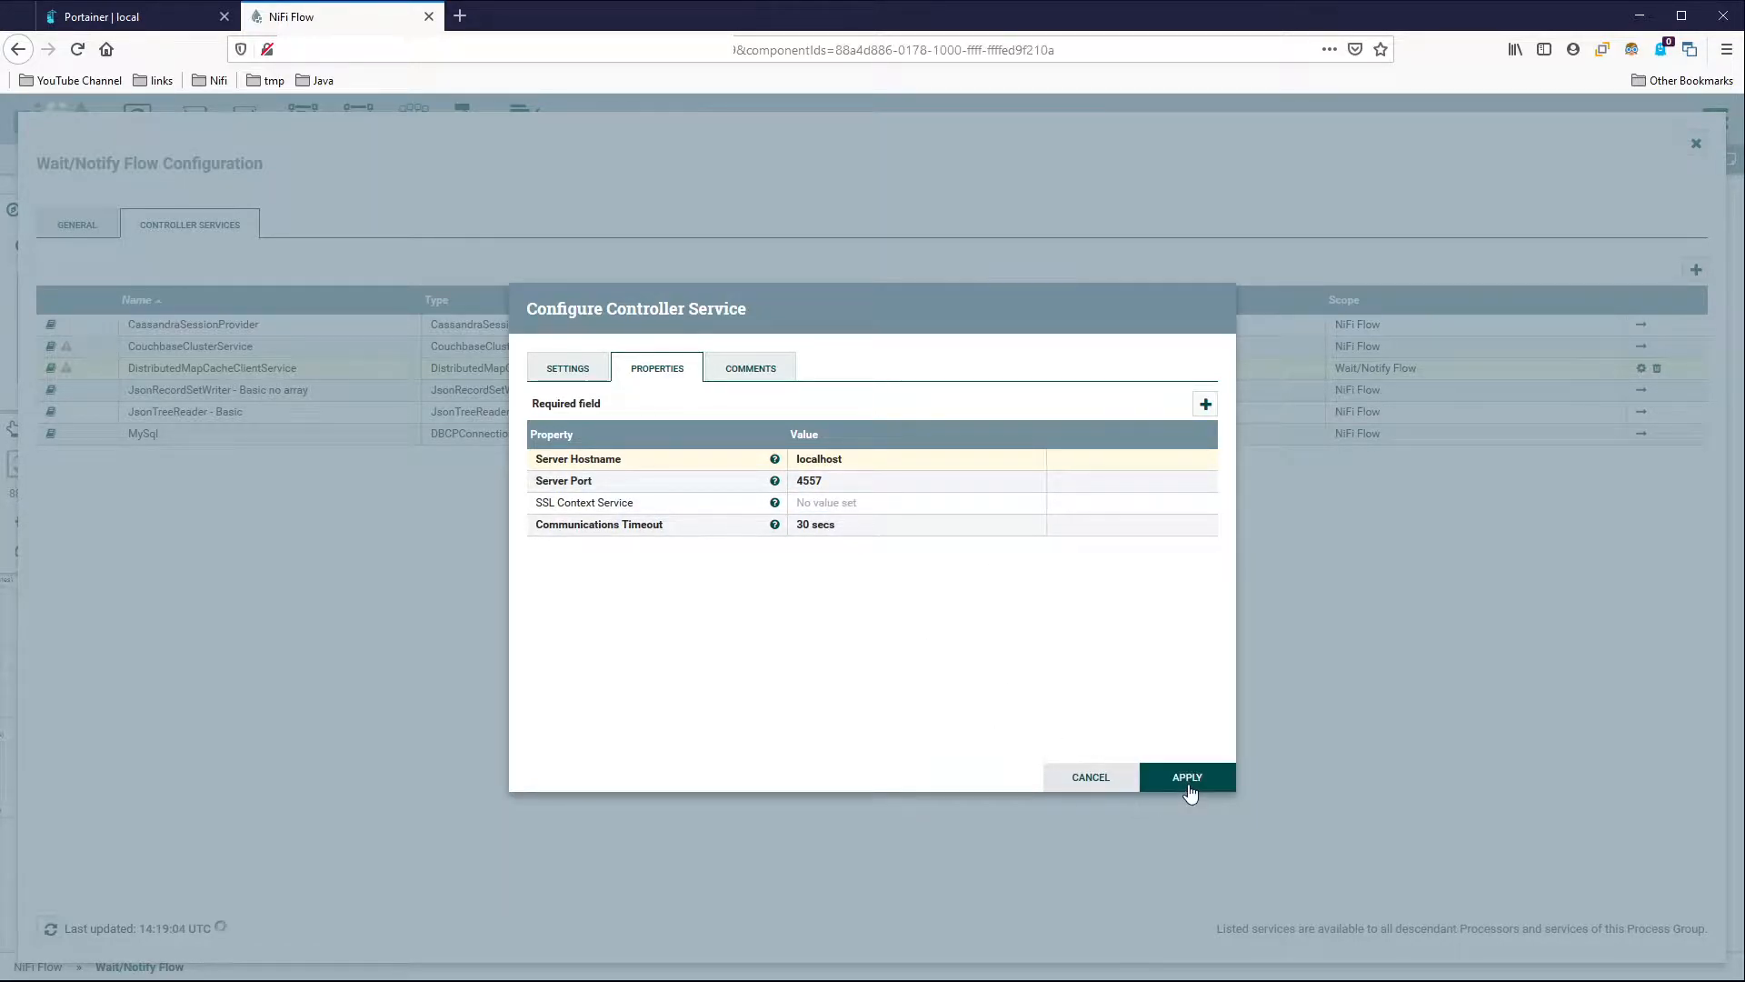
Add a DistributedMapCacheServer 1.13.0 controller service to the Wait/Notify Flow group and apply its default properties.
left_click(1696, 269)
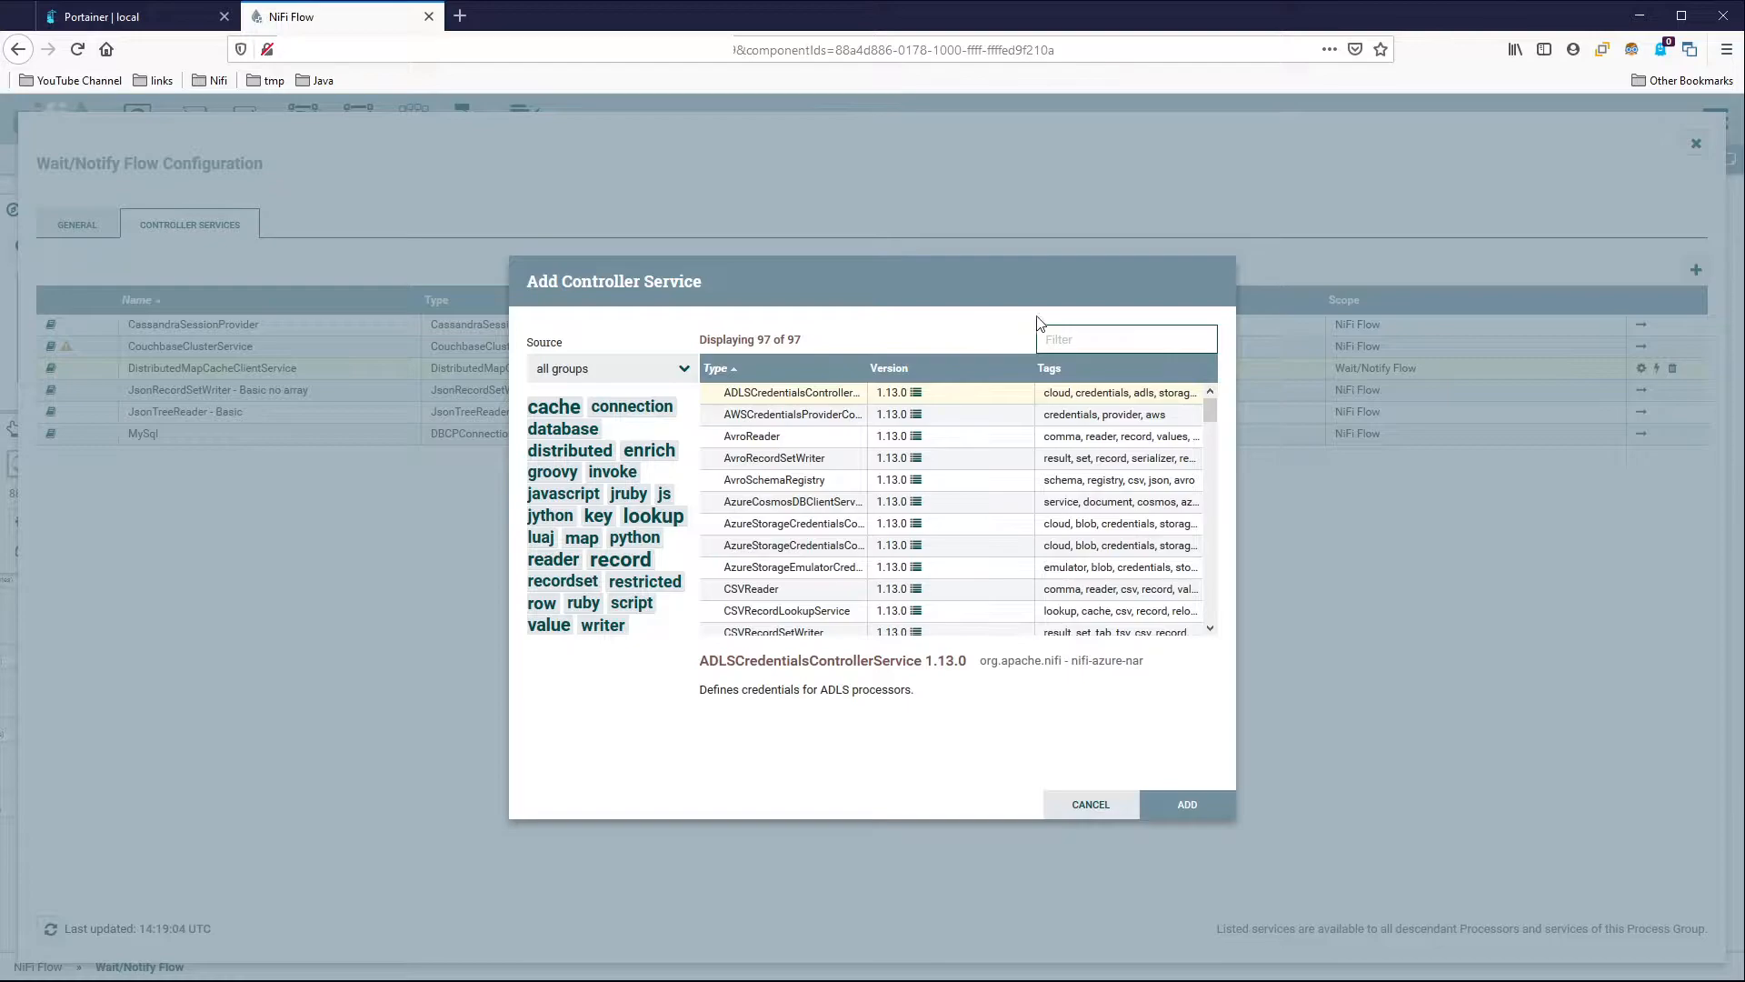
type("map")
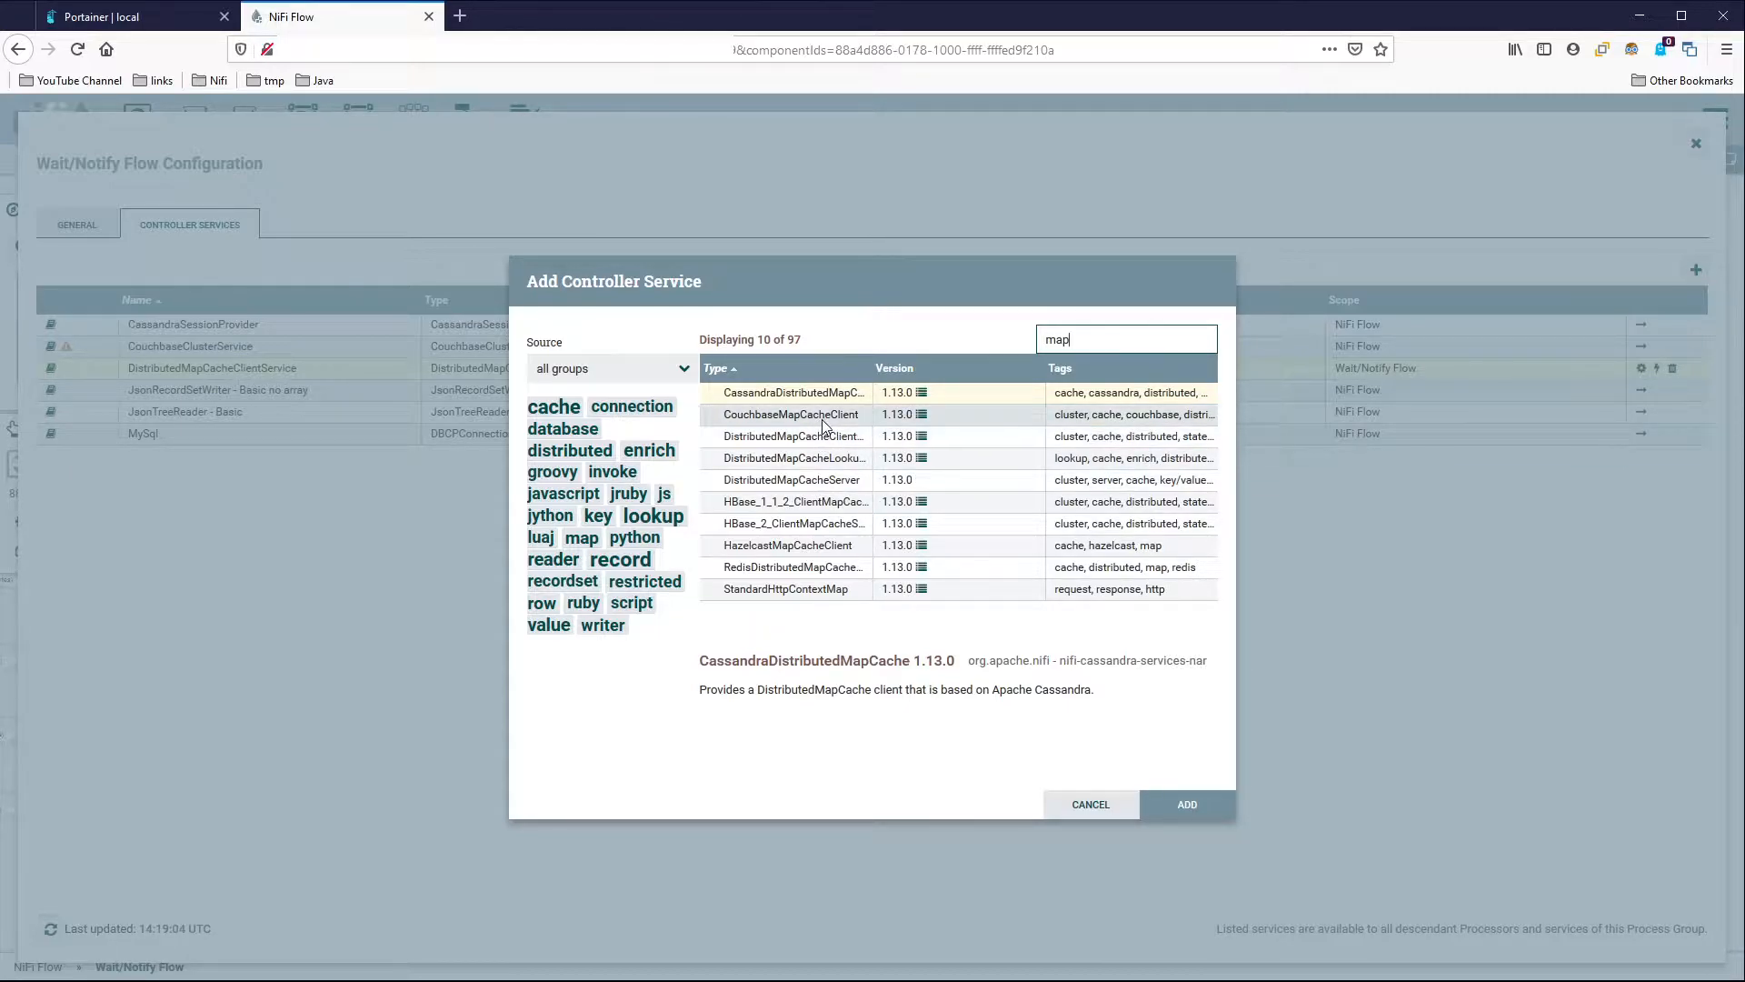
left_click(794, 482)
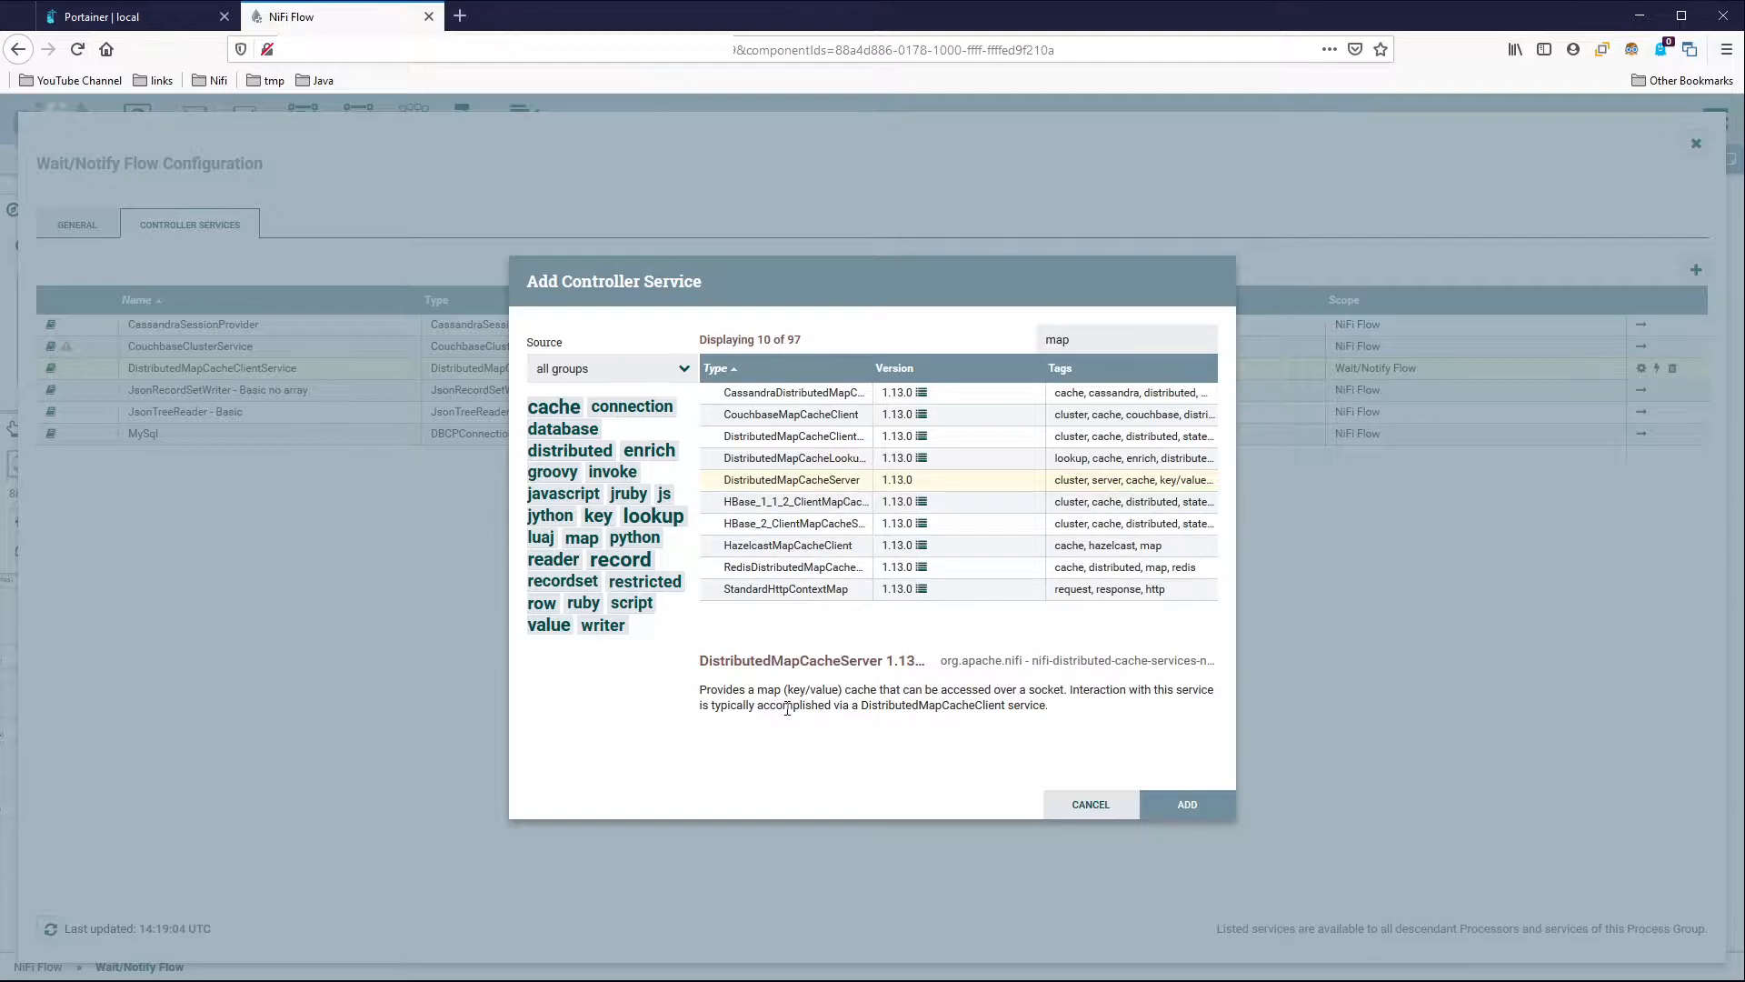
left_click(1187, 805)
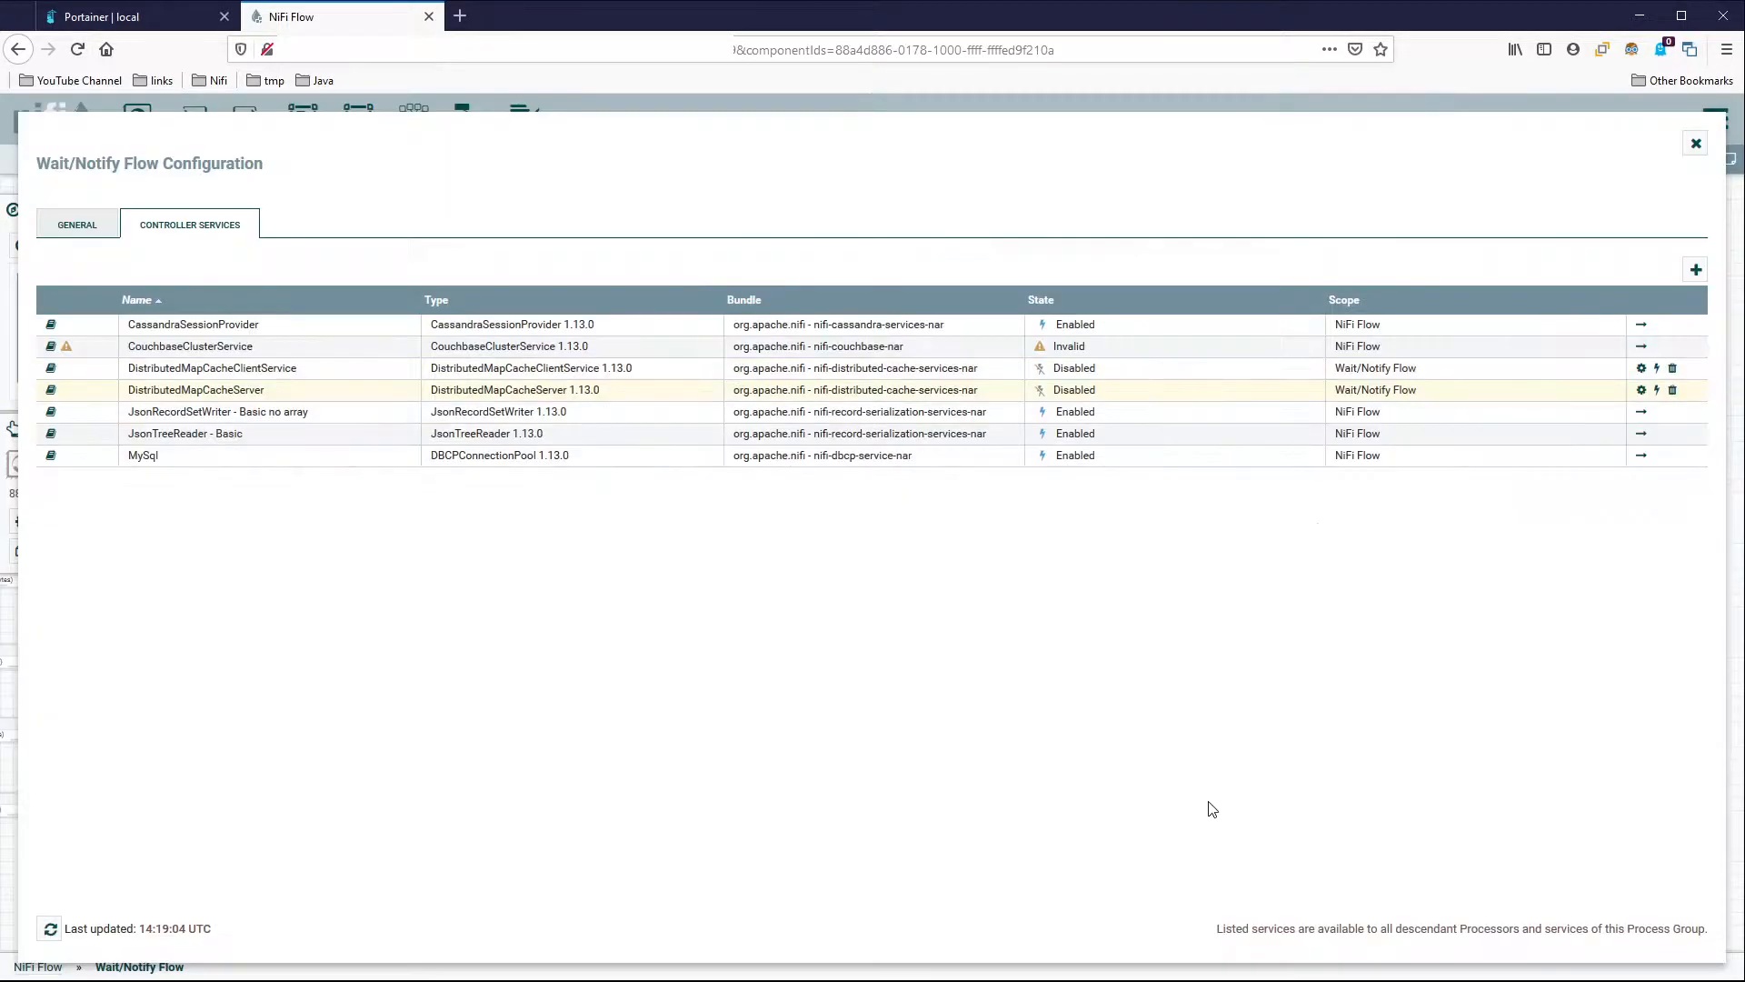
left_click(1641, 390)
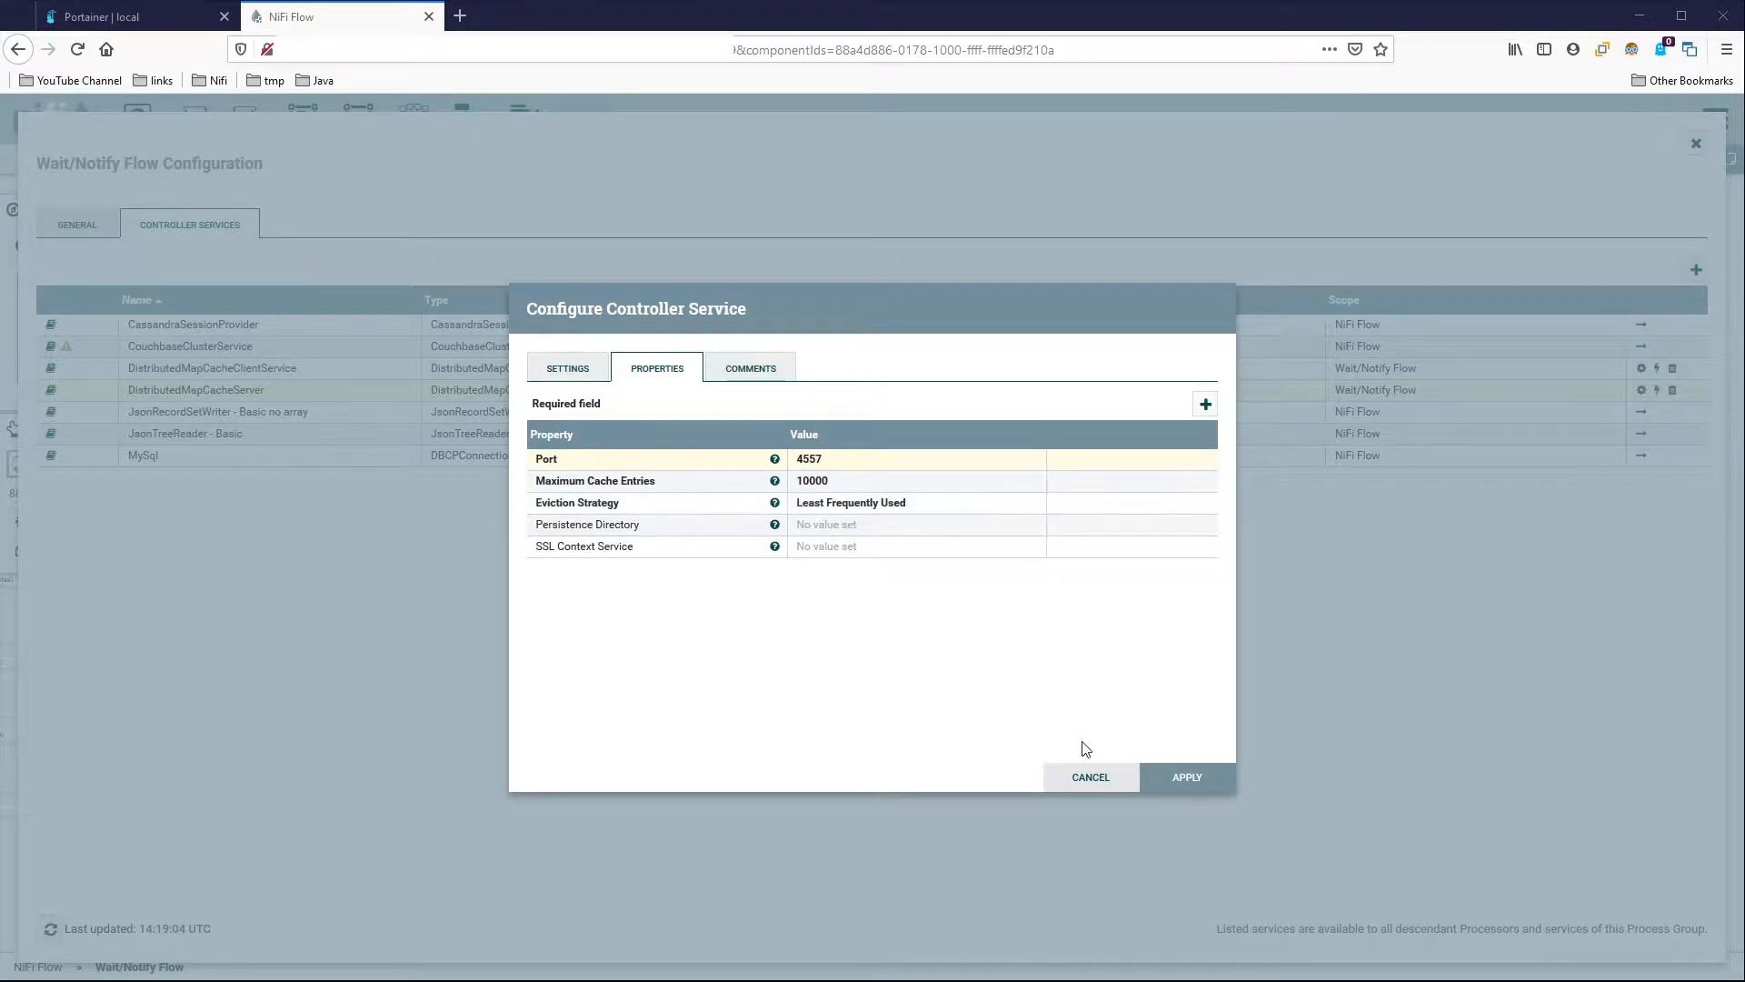
left_click(1175, 779)
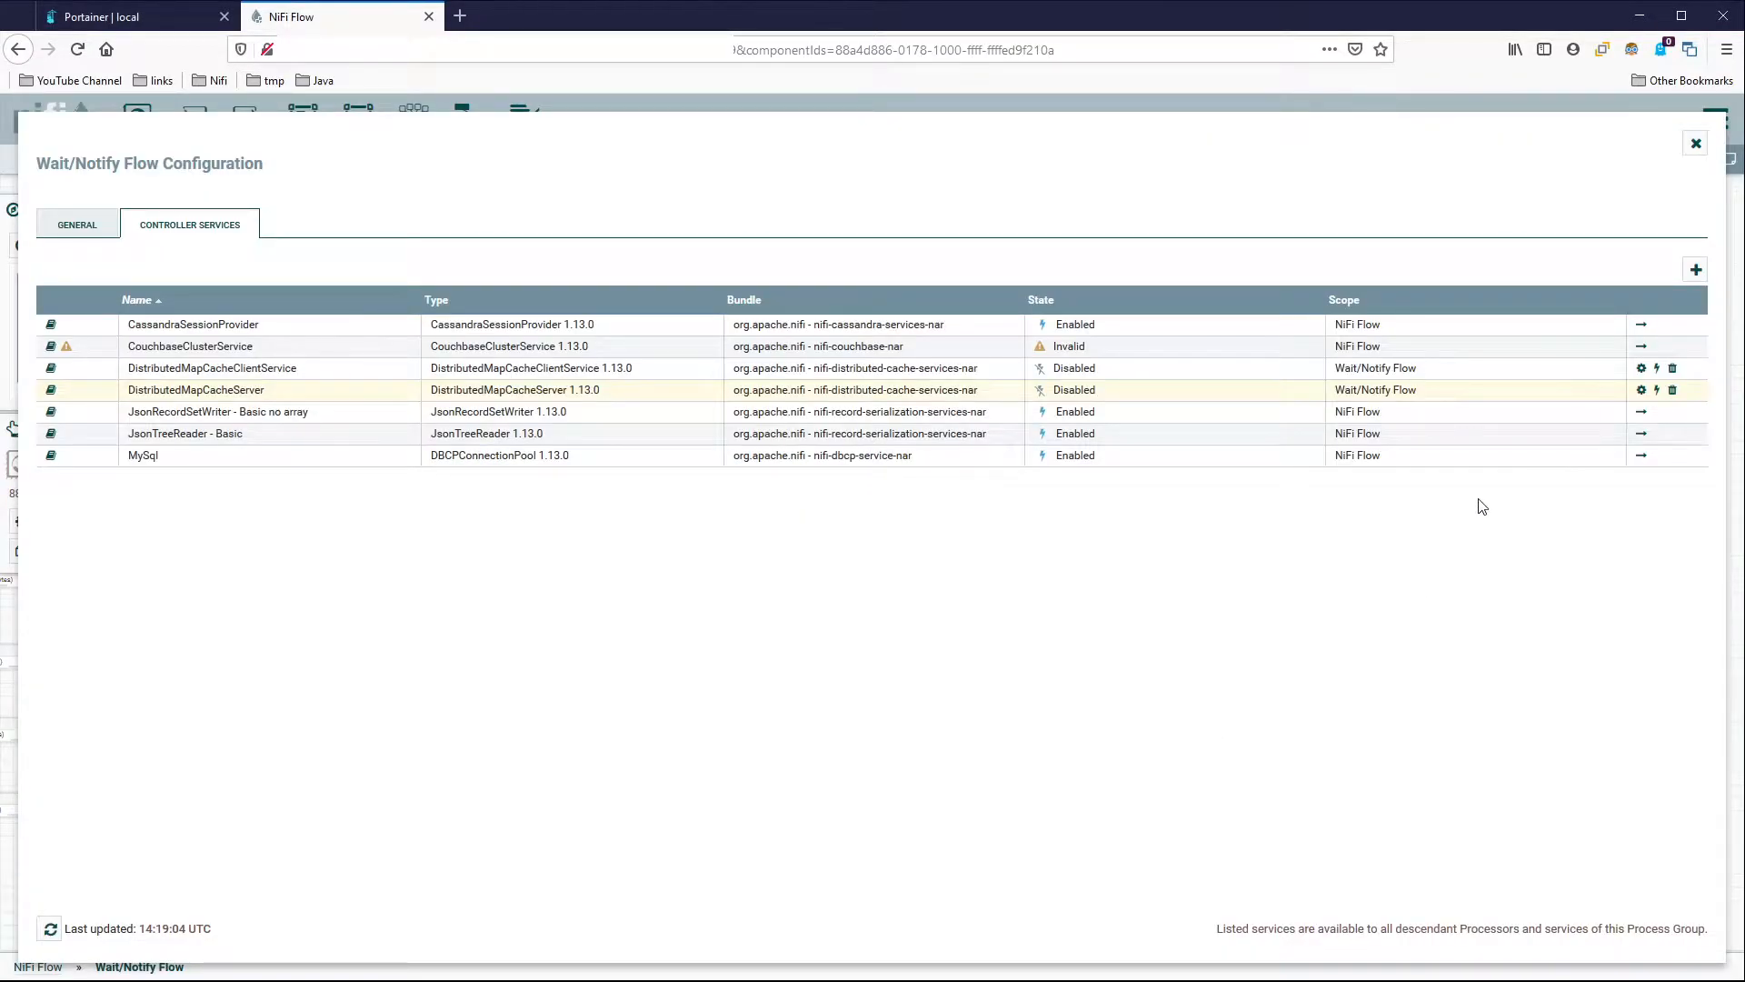
Enable the DistributedMapCacheServer and the DistributedMapCacheClientService controller services.
left_click(1656, 390)
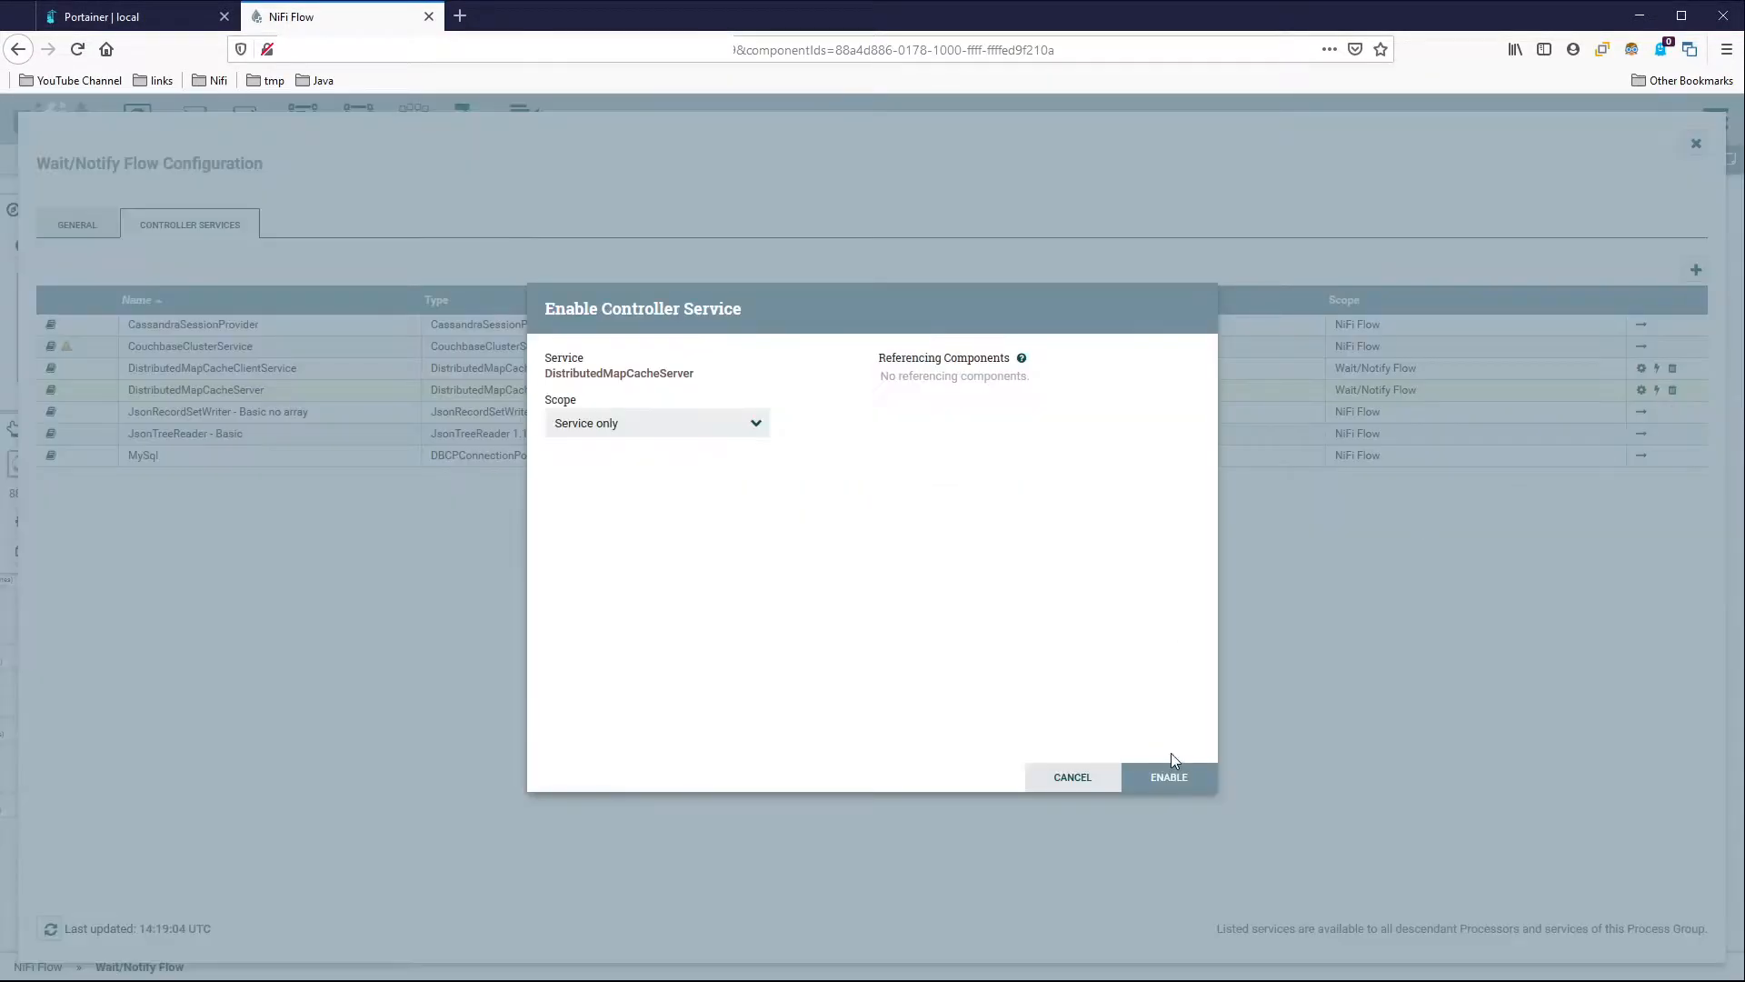
left_click(1165, 771)
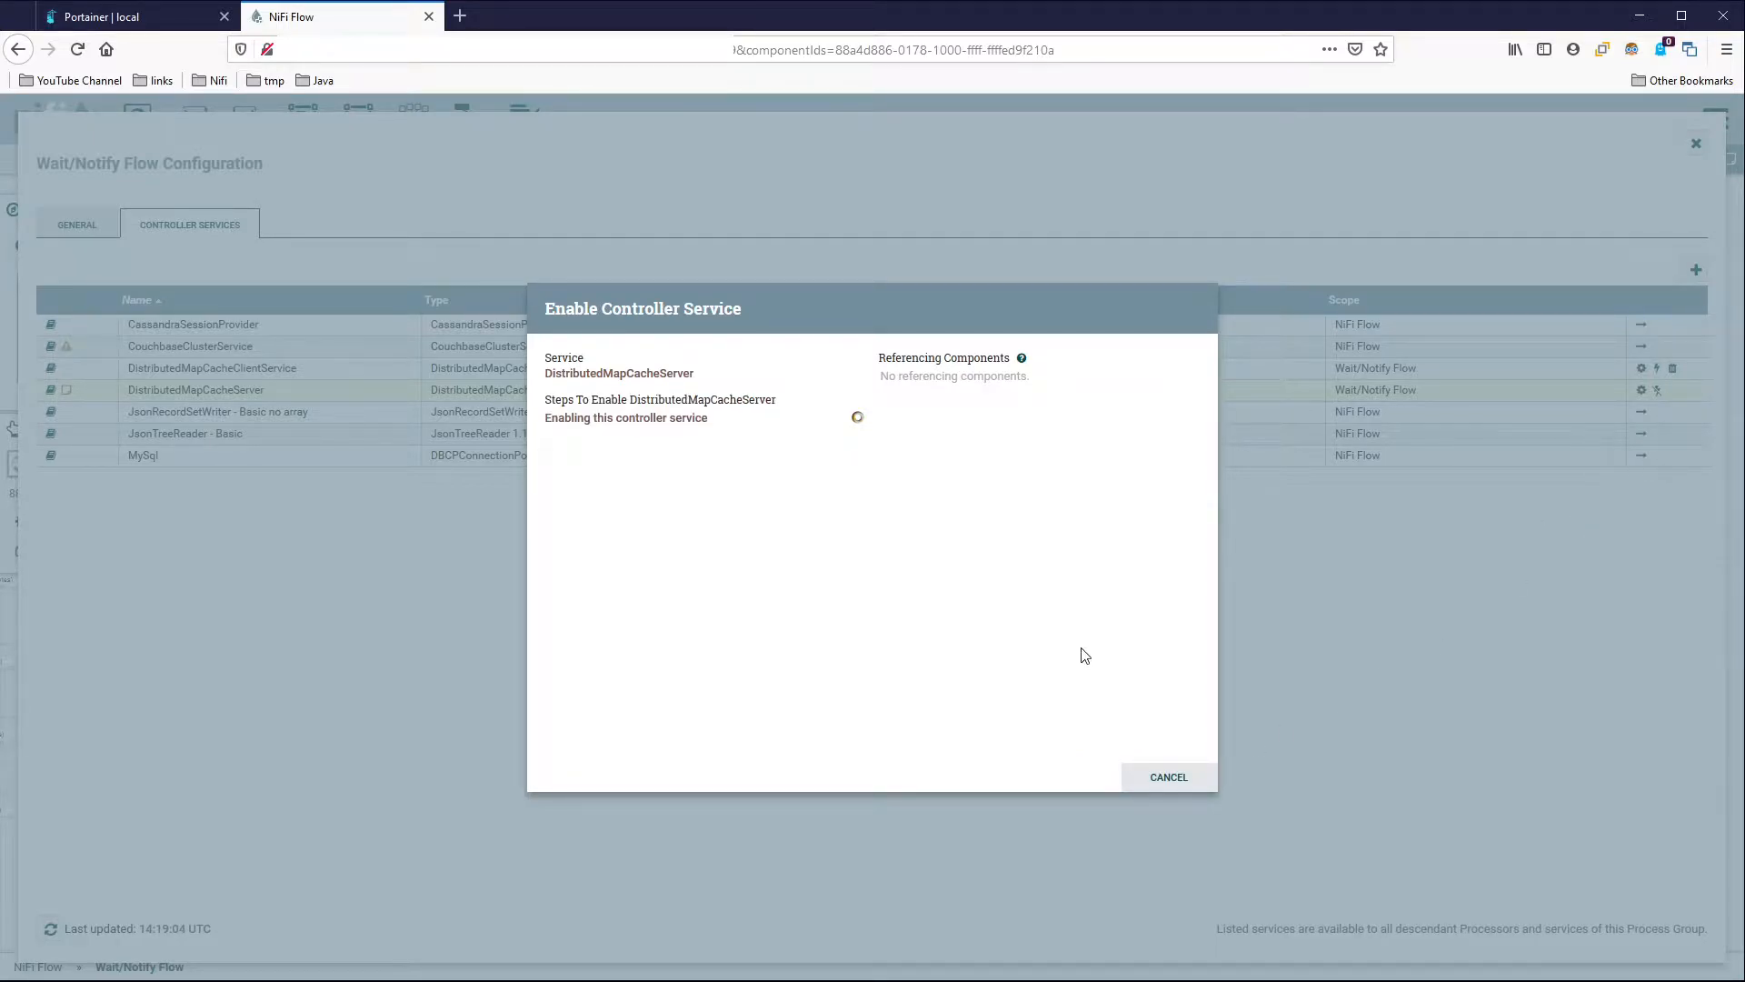
left_click(1165, 776)
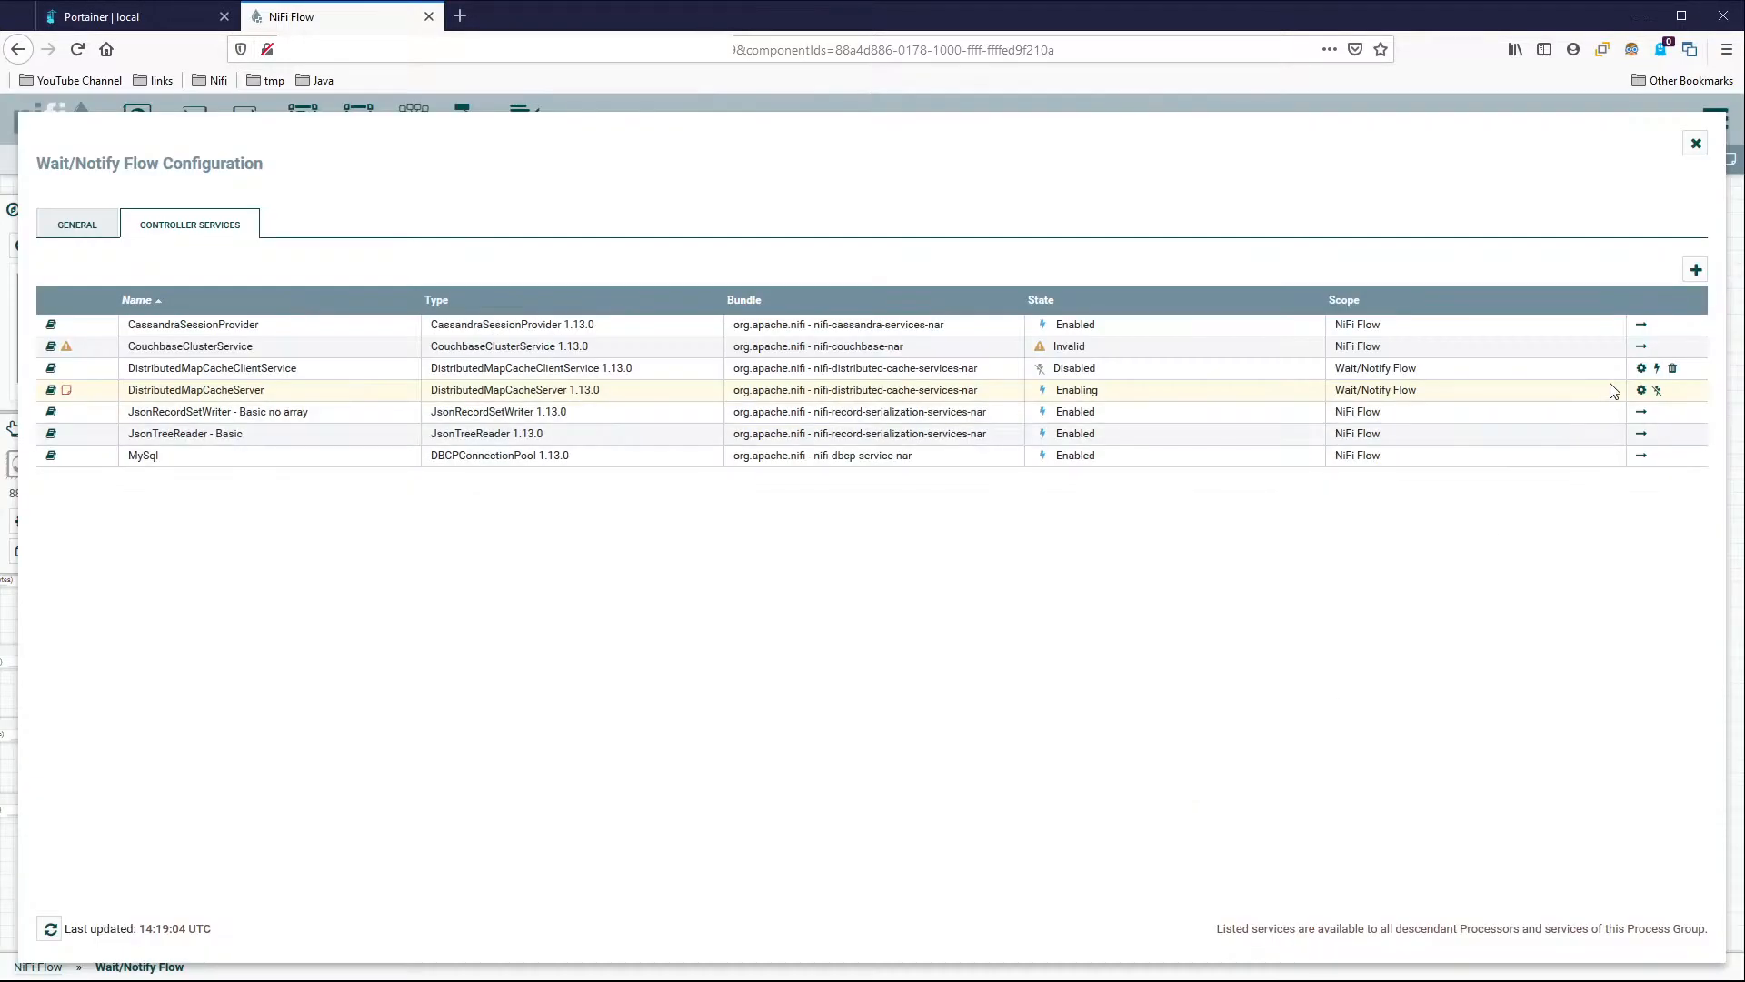
left_click(1656, 369)
left_click(1186, 777)
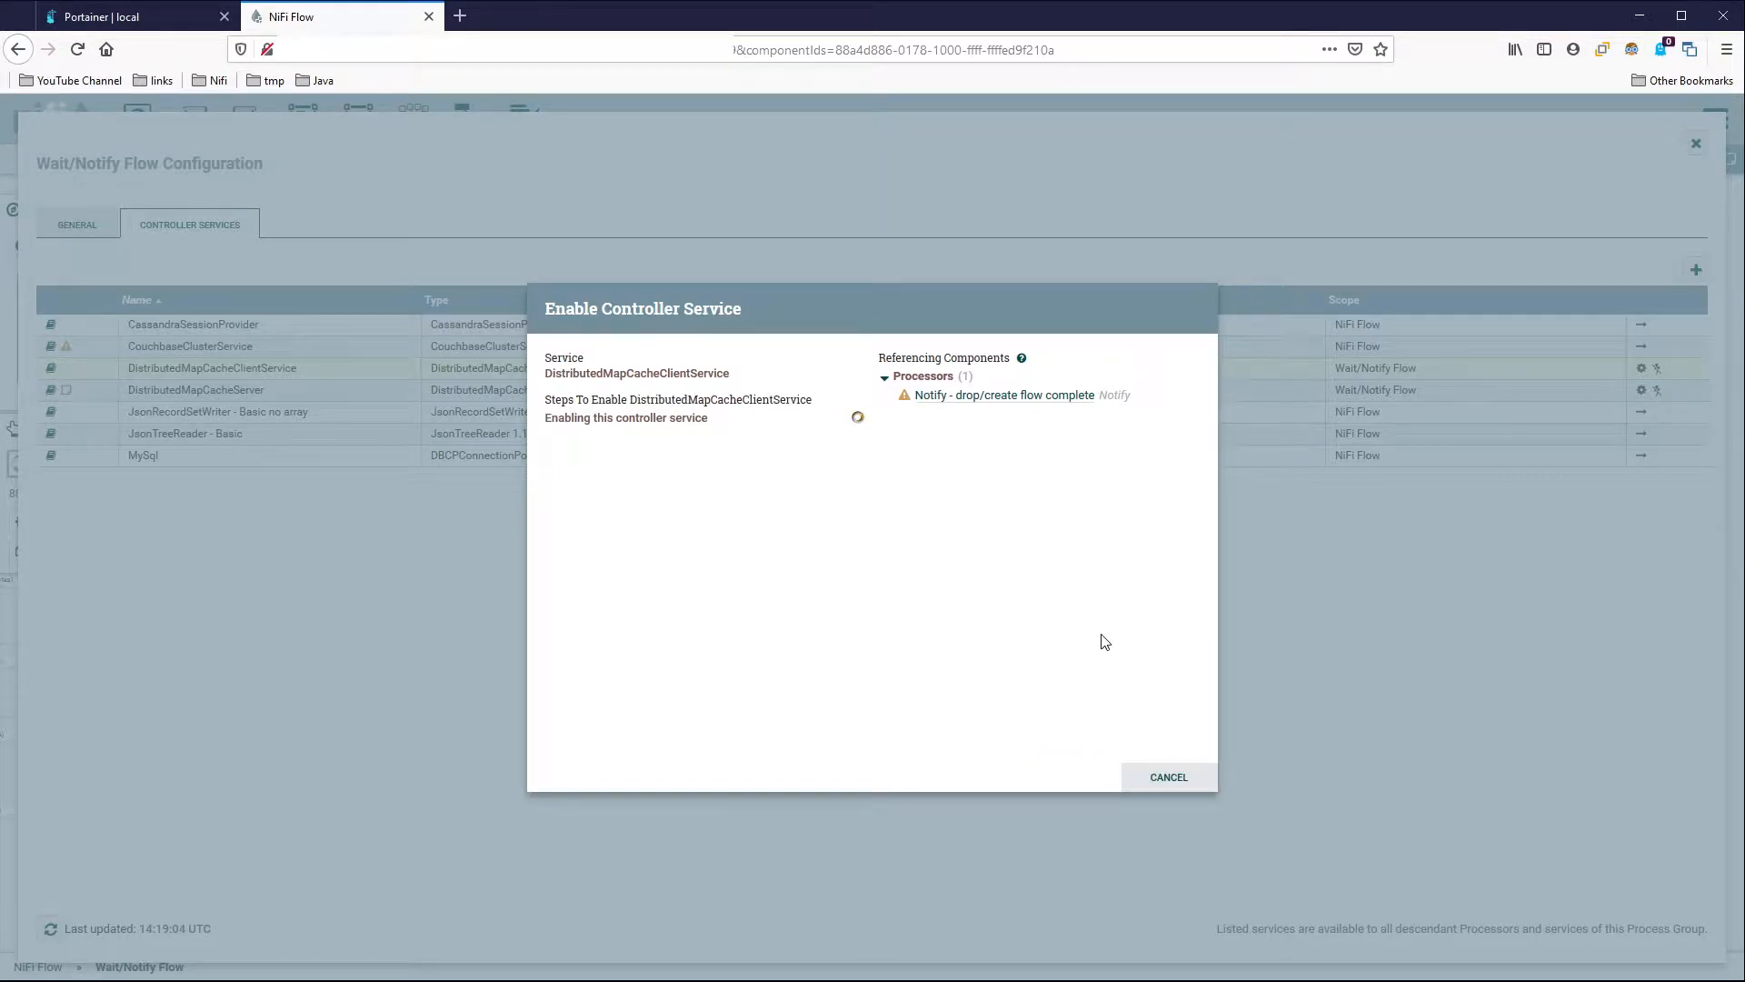
left_click(1167, 776)
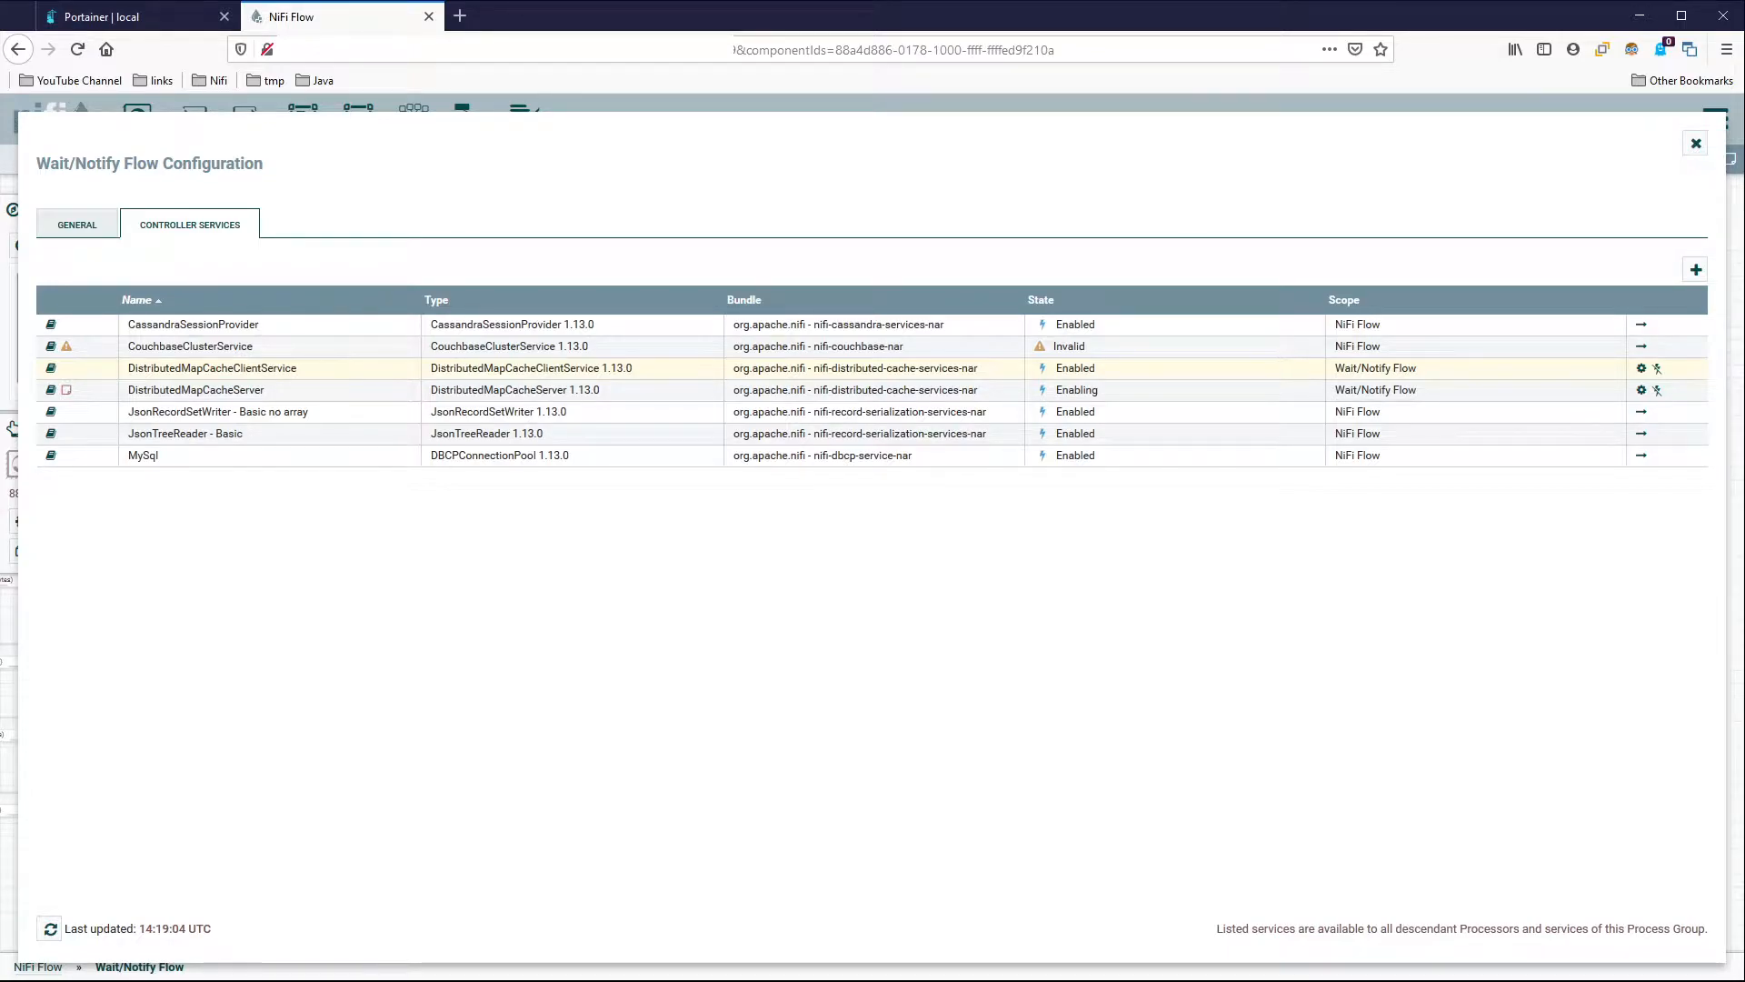
Disable the DistributedMapCacheServer and the DistributedMapCacheClientService, and refresh the controller services list.
mouse_move(67, 390)
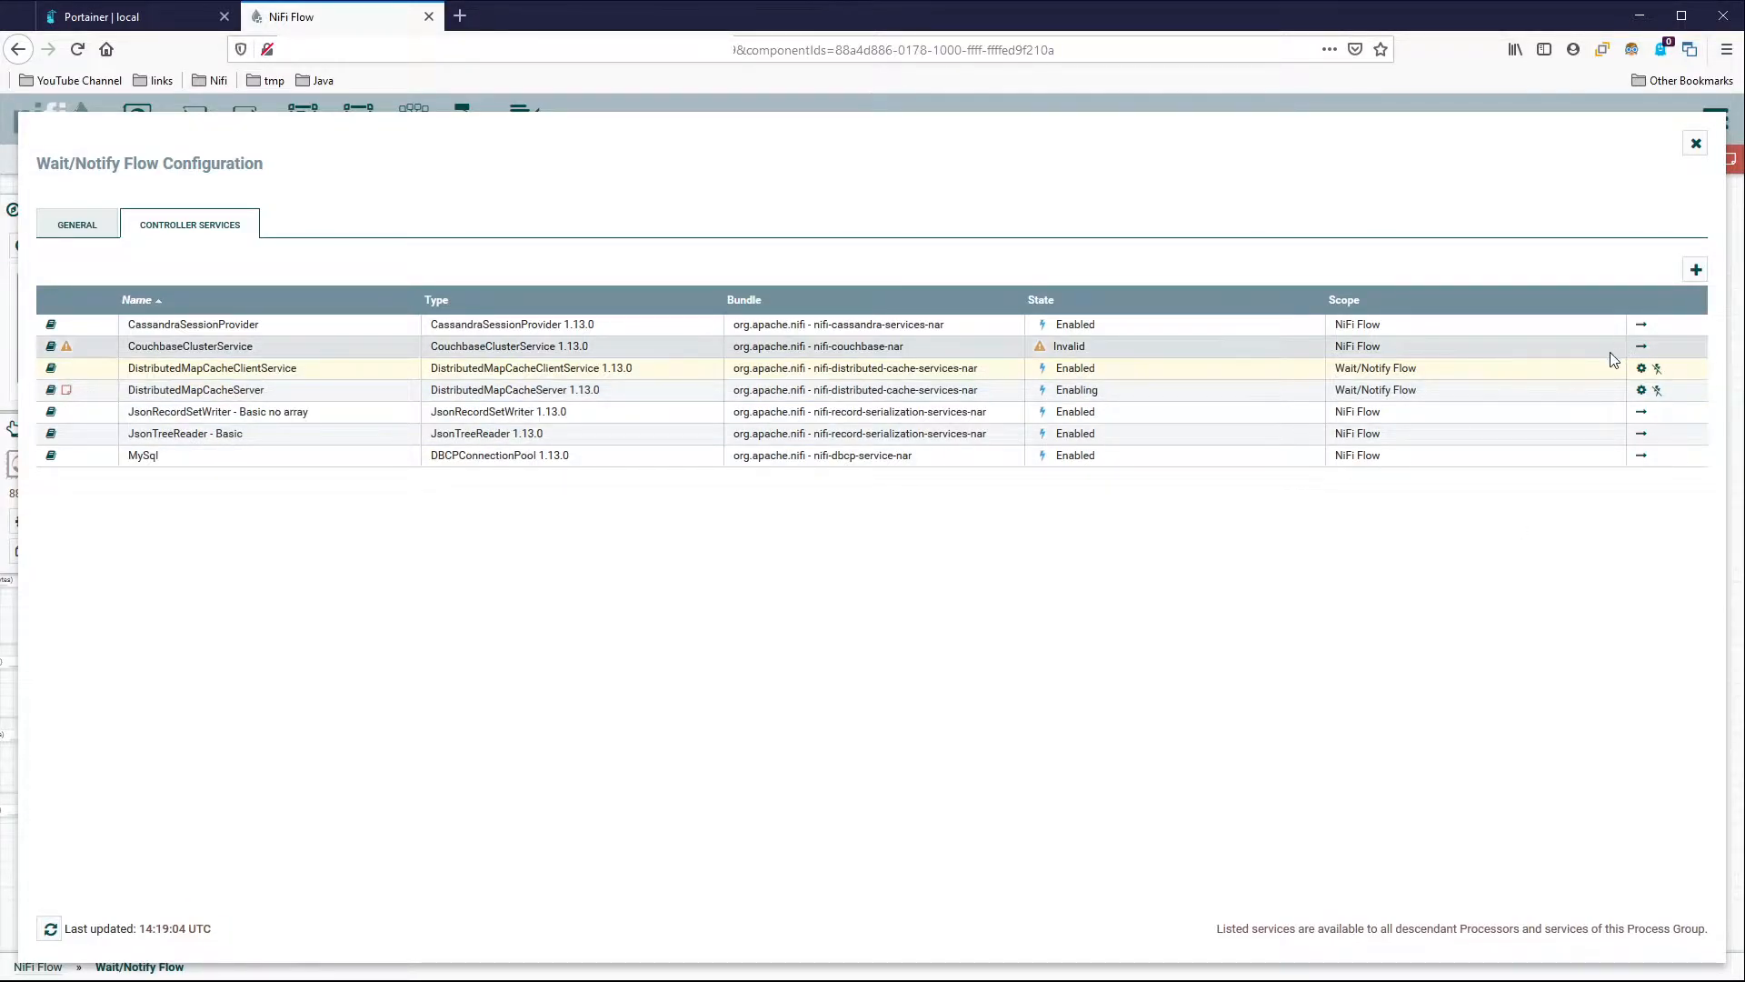
left_click(1657, 392)
left_click(1171, 777)
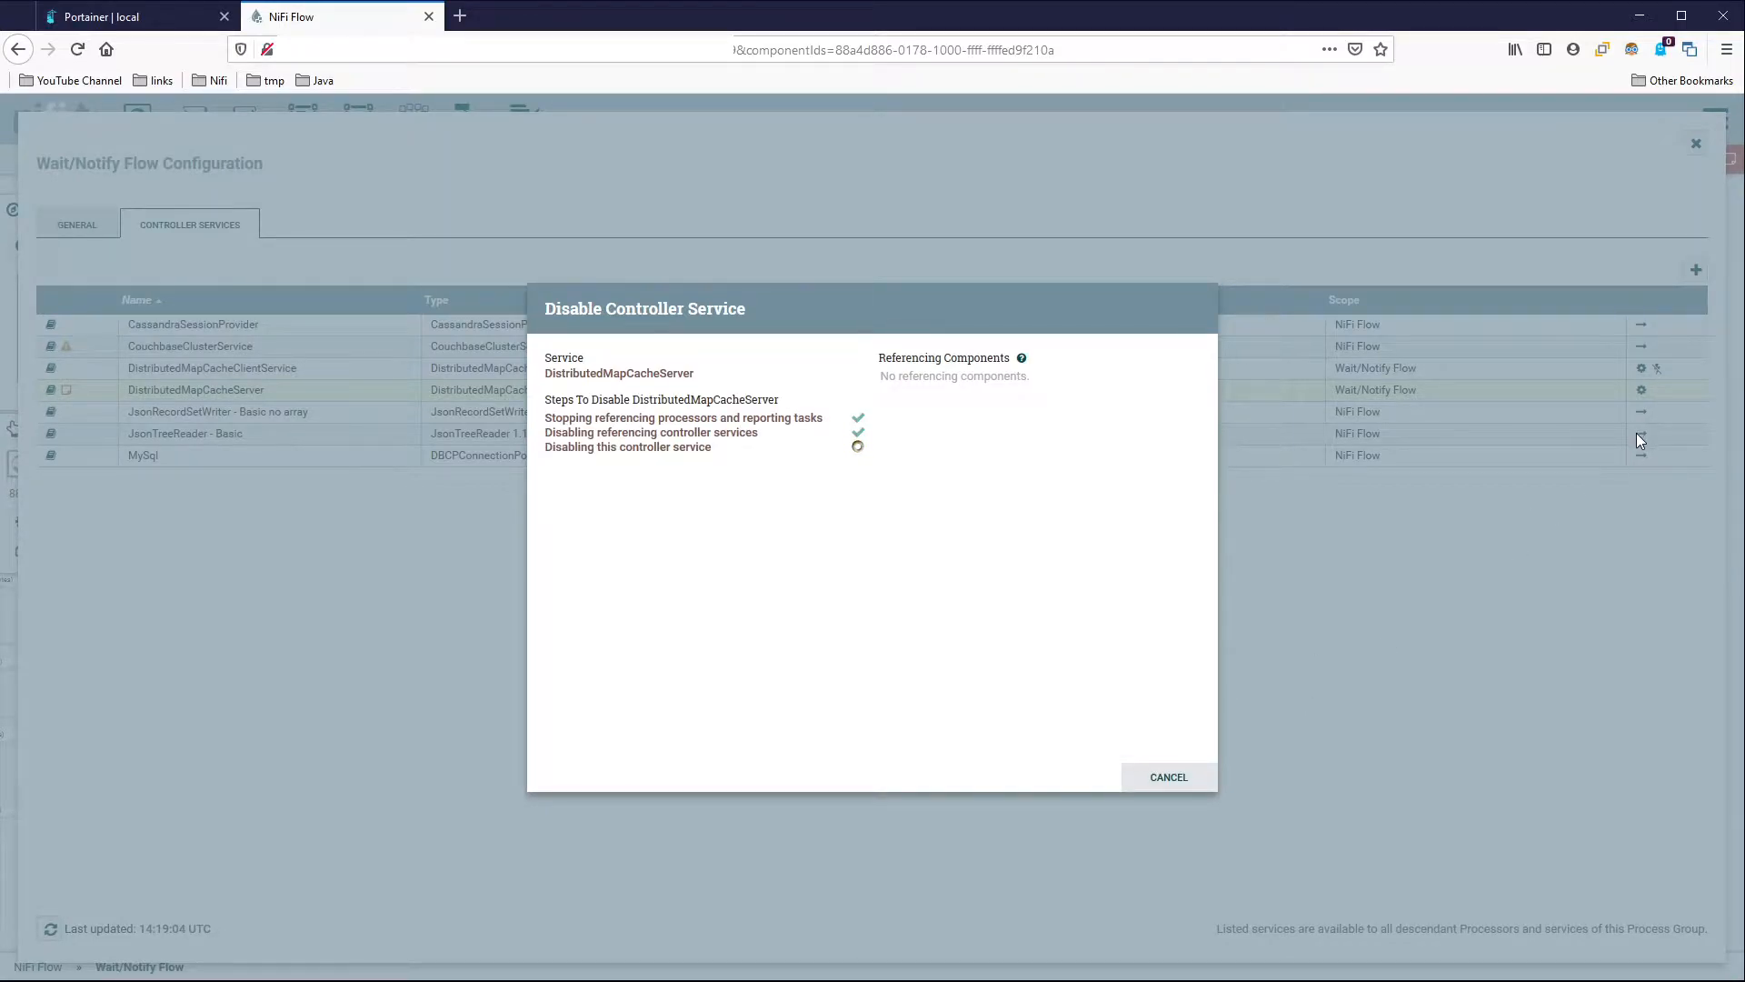
left_click(1164, 778)
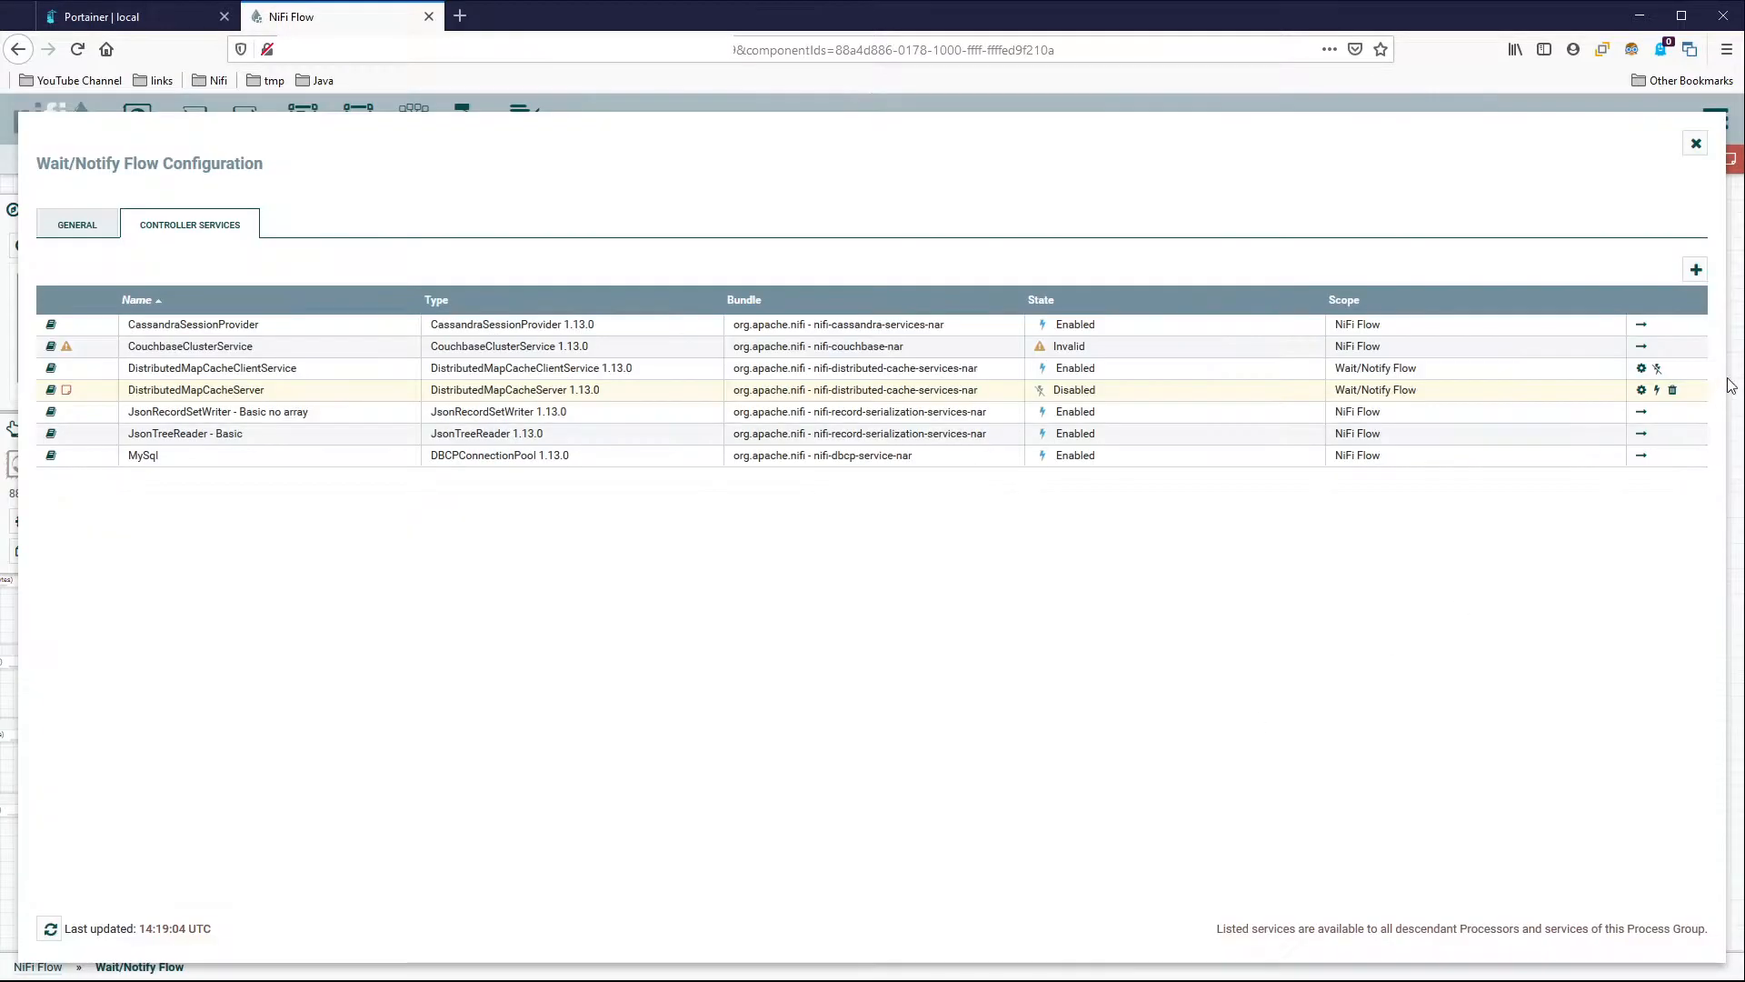
left_click(1655, 369)
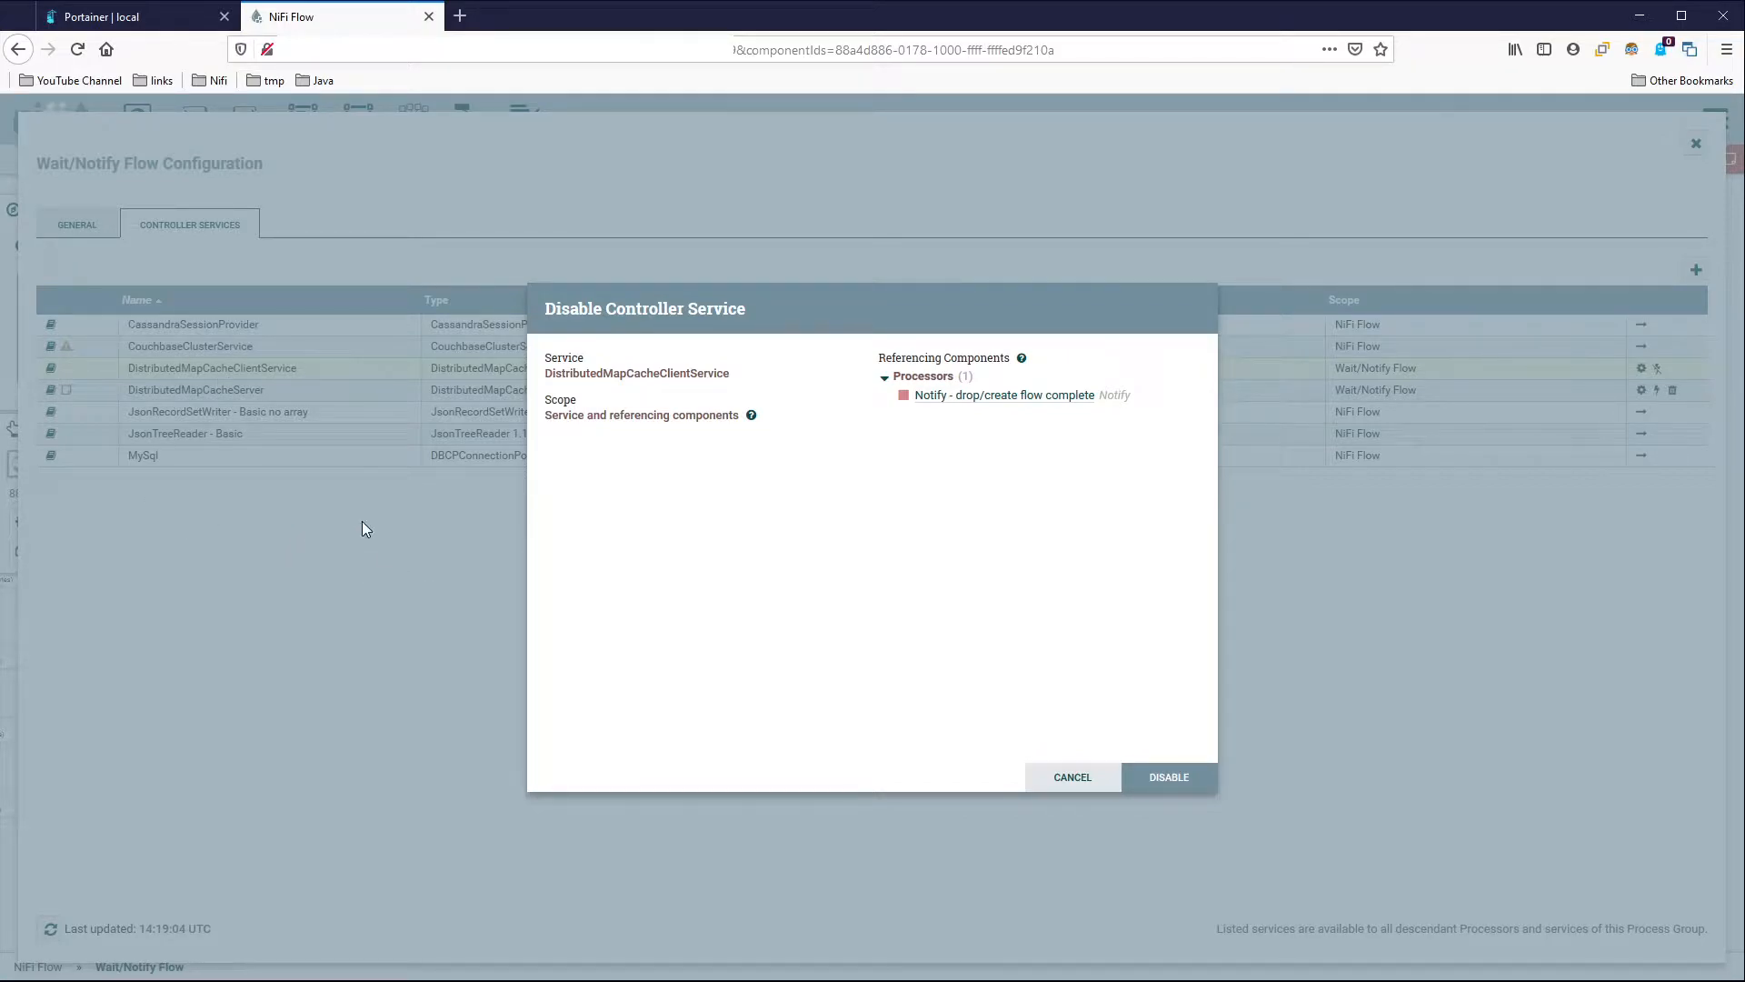
left_click(1191, 787)
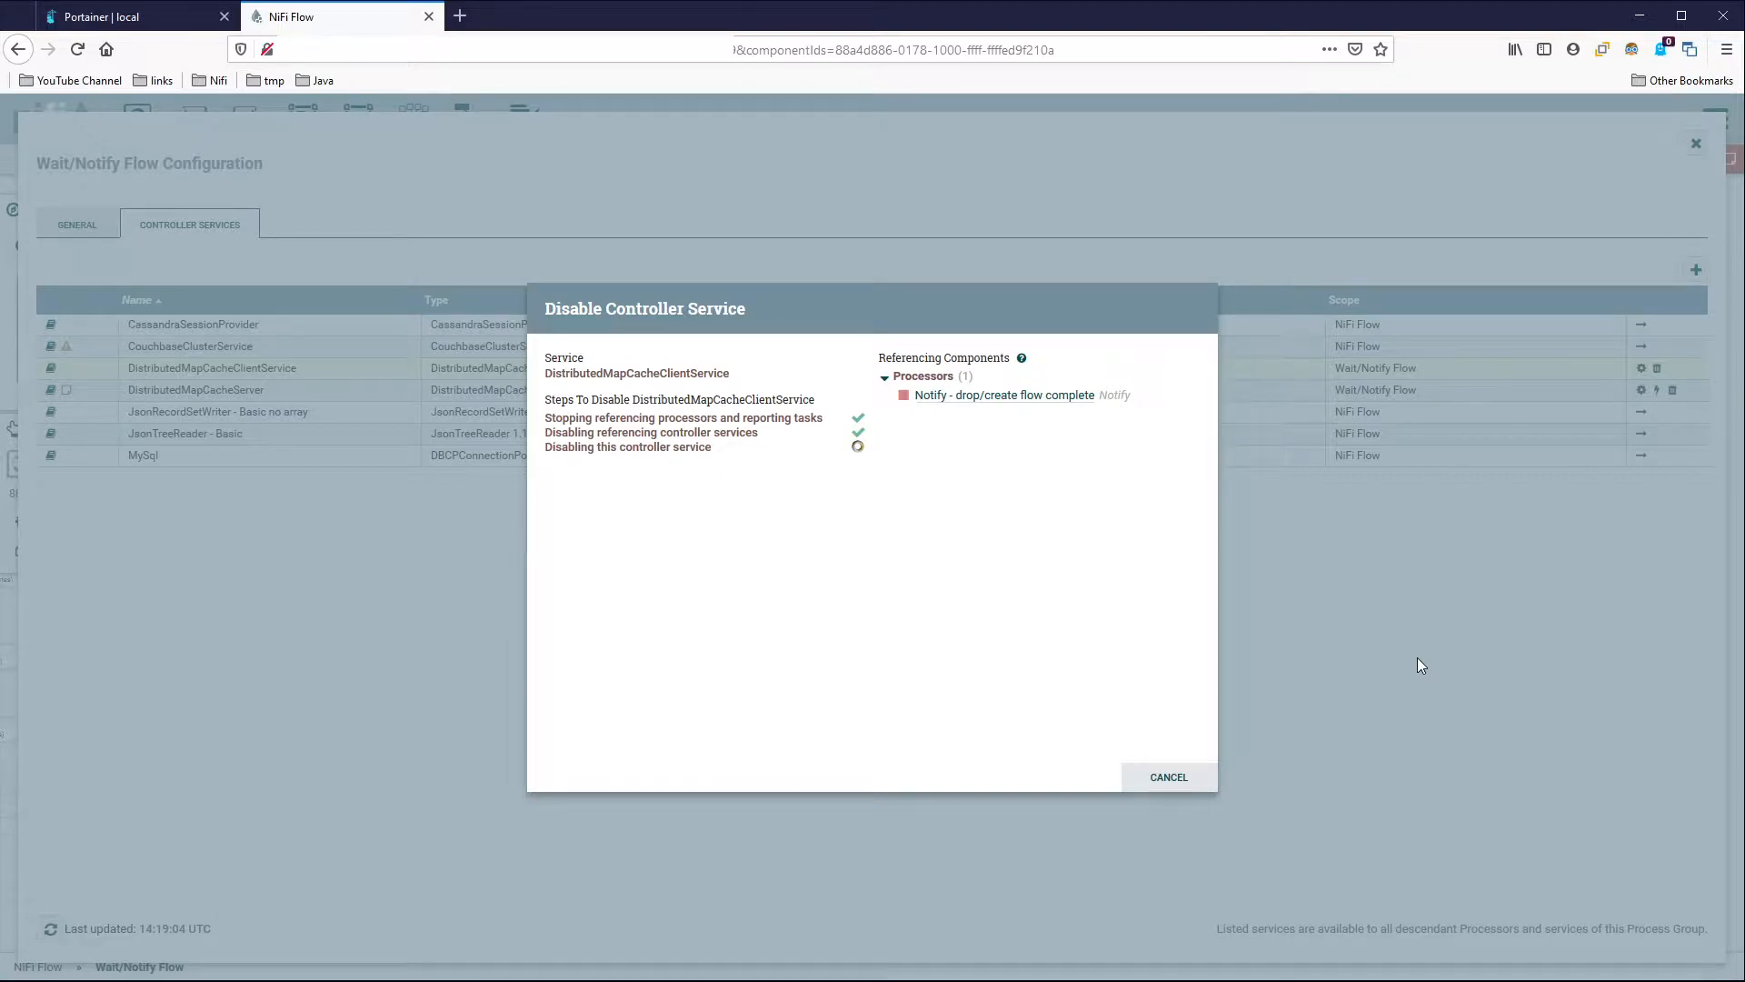
left_click(1182, 779)
left_click(50, 928)
Set the DistributedMapCacheClientService's Server Port to 4558 and apply the configuration.
left_click(1641, 367)
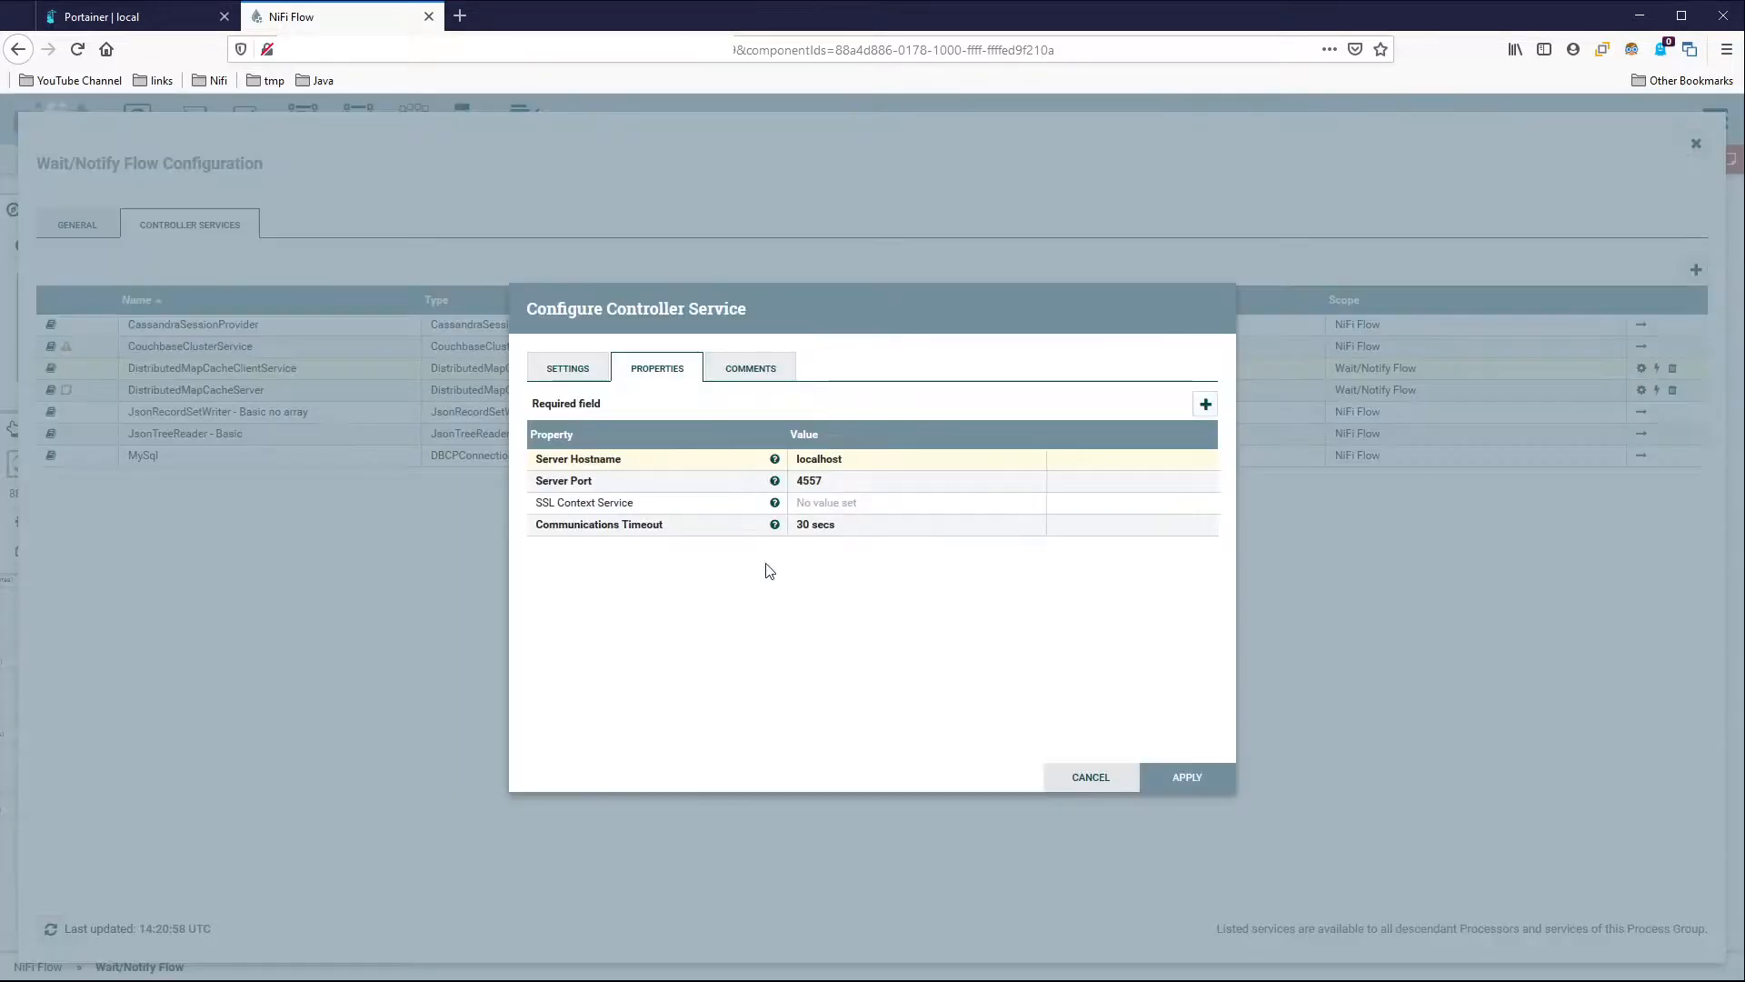
left_click(814, 480)
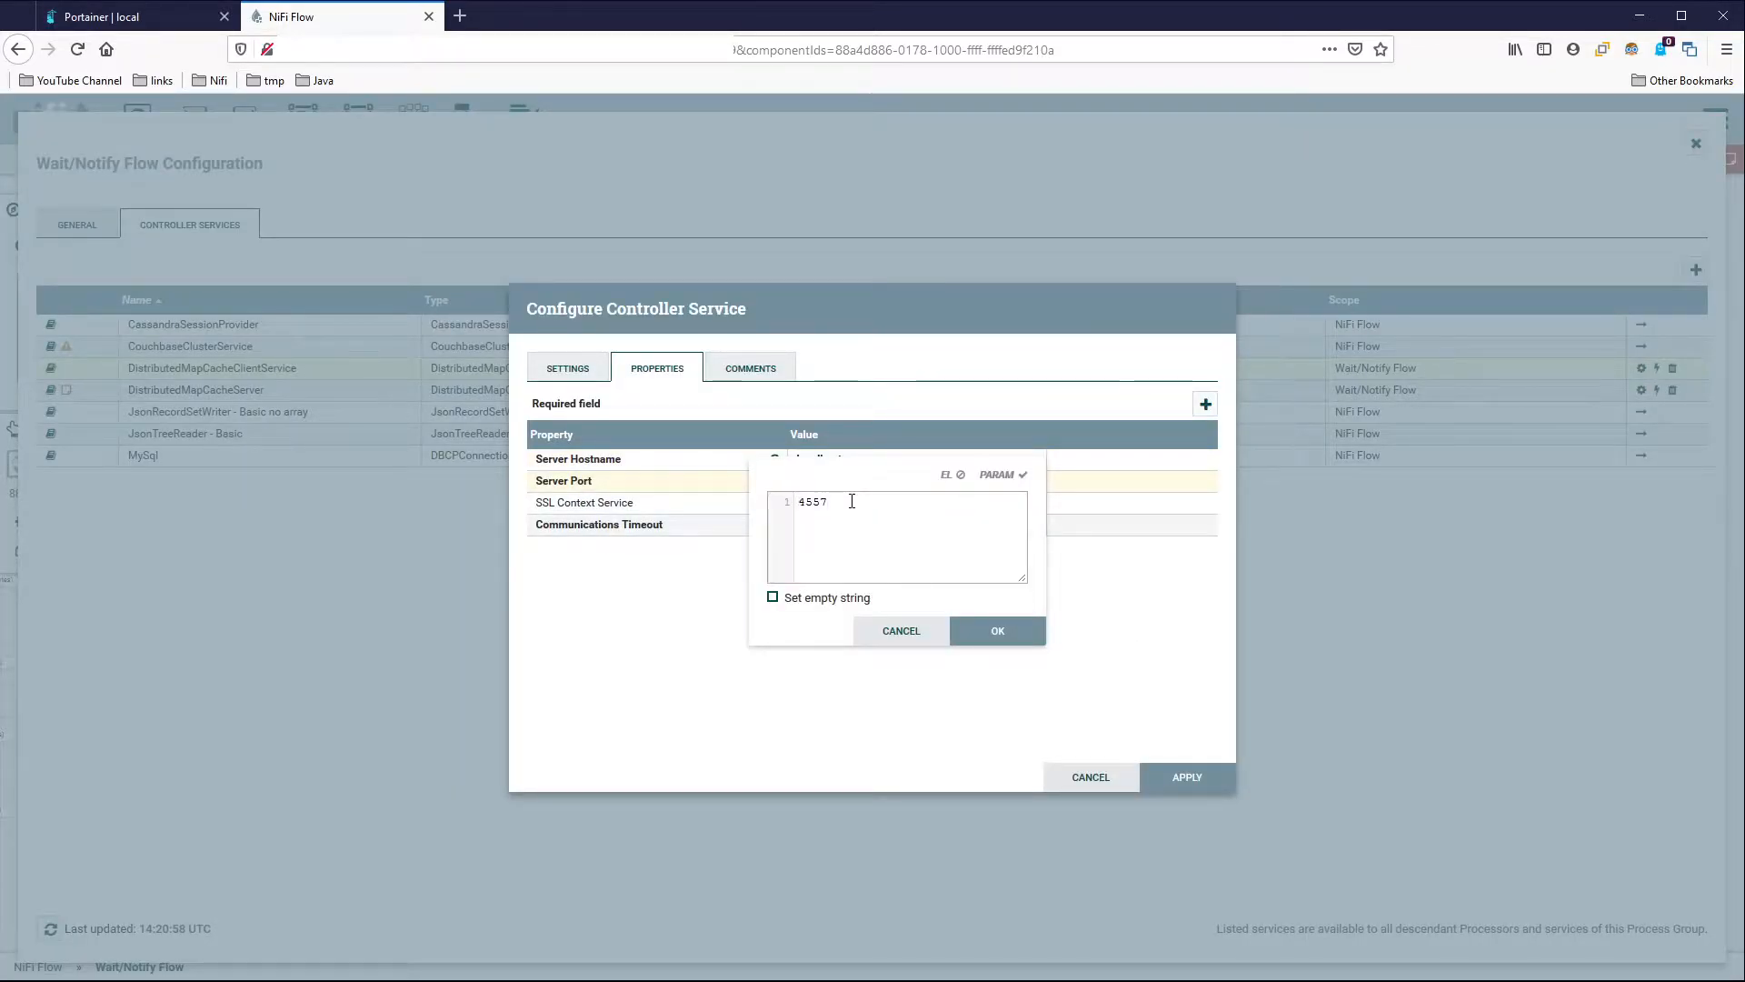
key("BackSpace")
type("8")
left_click(991, 633)
left_click(1187, 777)
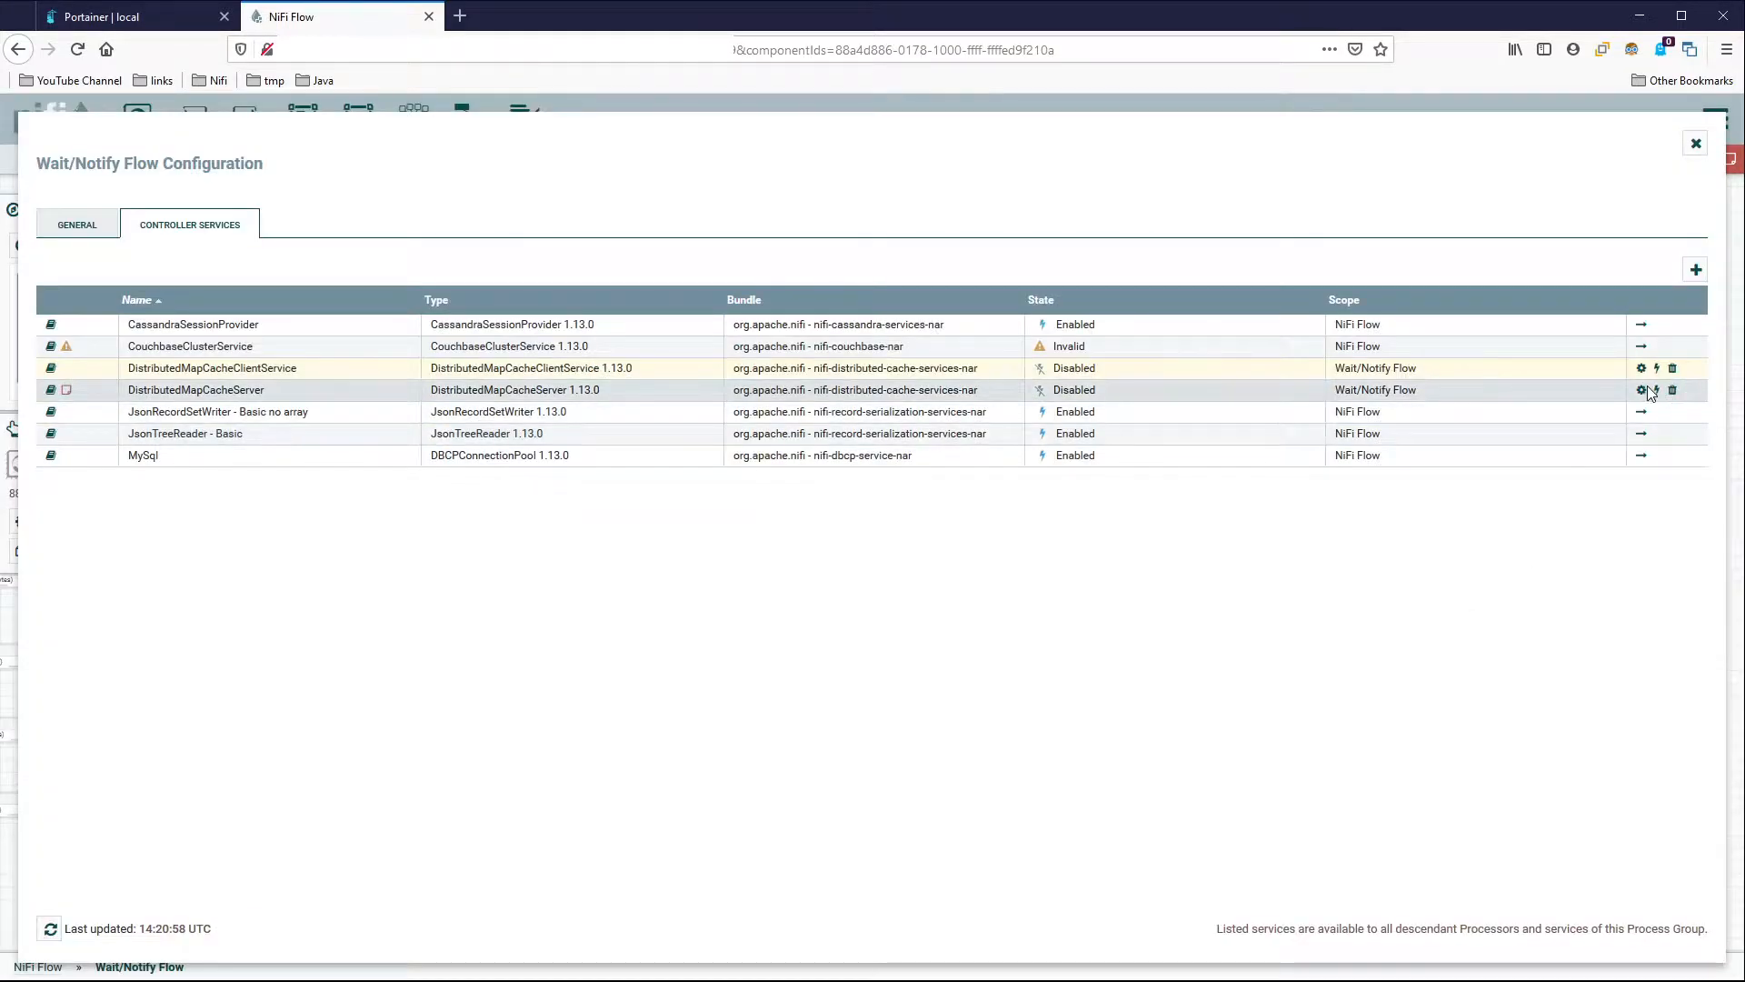
Set the DistributedMapCacheServer's Port to 4558 and apply the configuration.
left_click(1642, 390)
left_click(896, 462)
left_click(900, 480)
type("8")
key("Return")
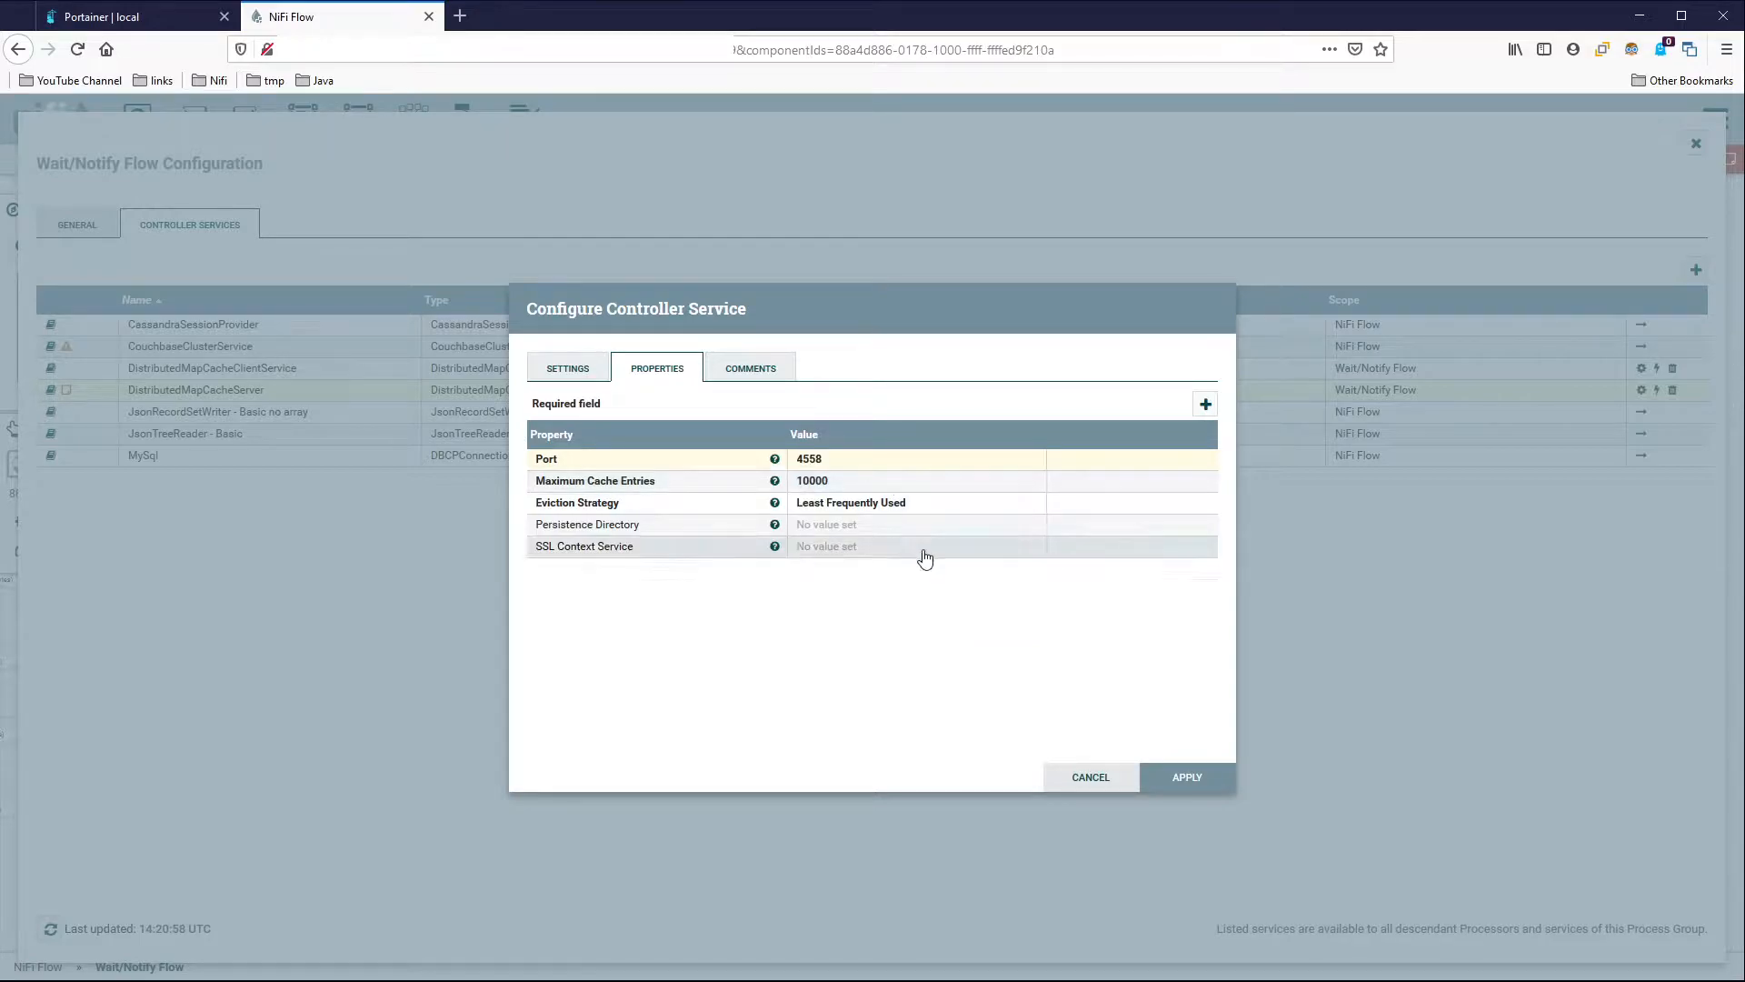
left_click(1187, 777)
Enable the reconfigured DistributedMapCacheServer first and the DistributedMapCacheClientService second, using the Service only scope.
left_click(1656, 391)
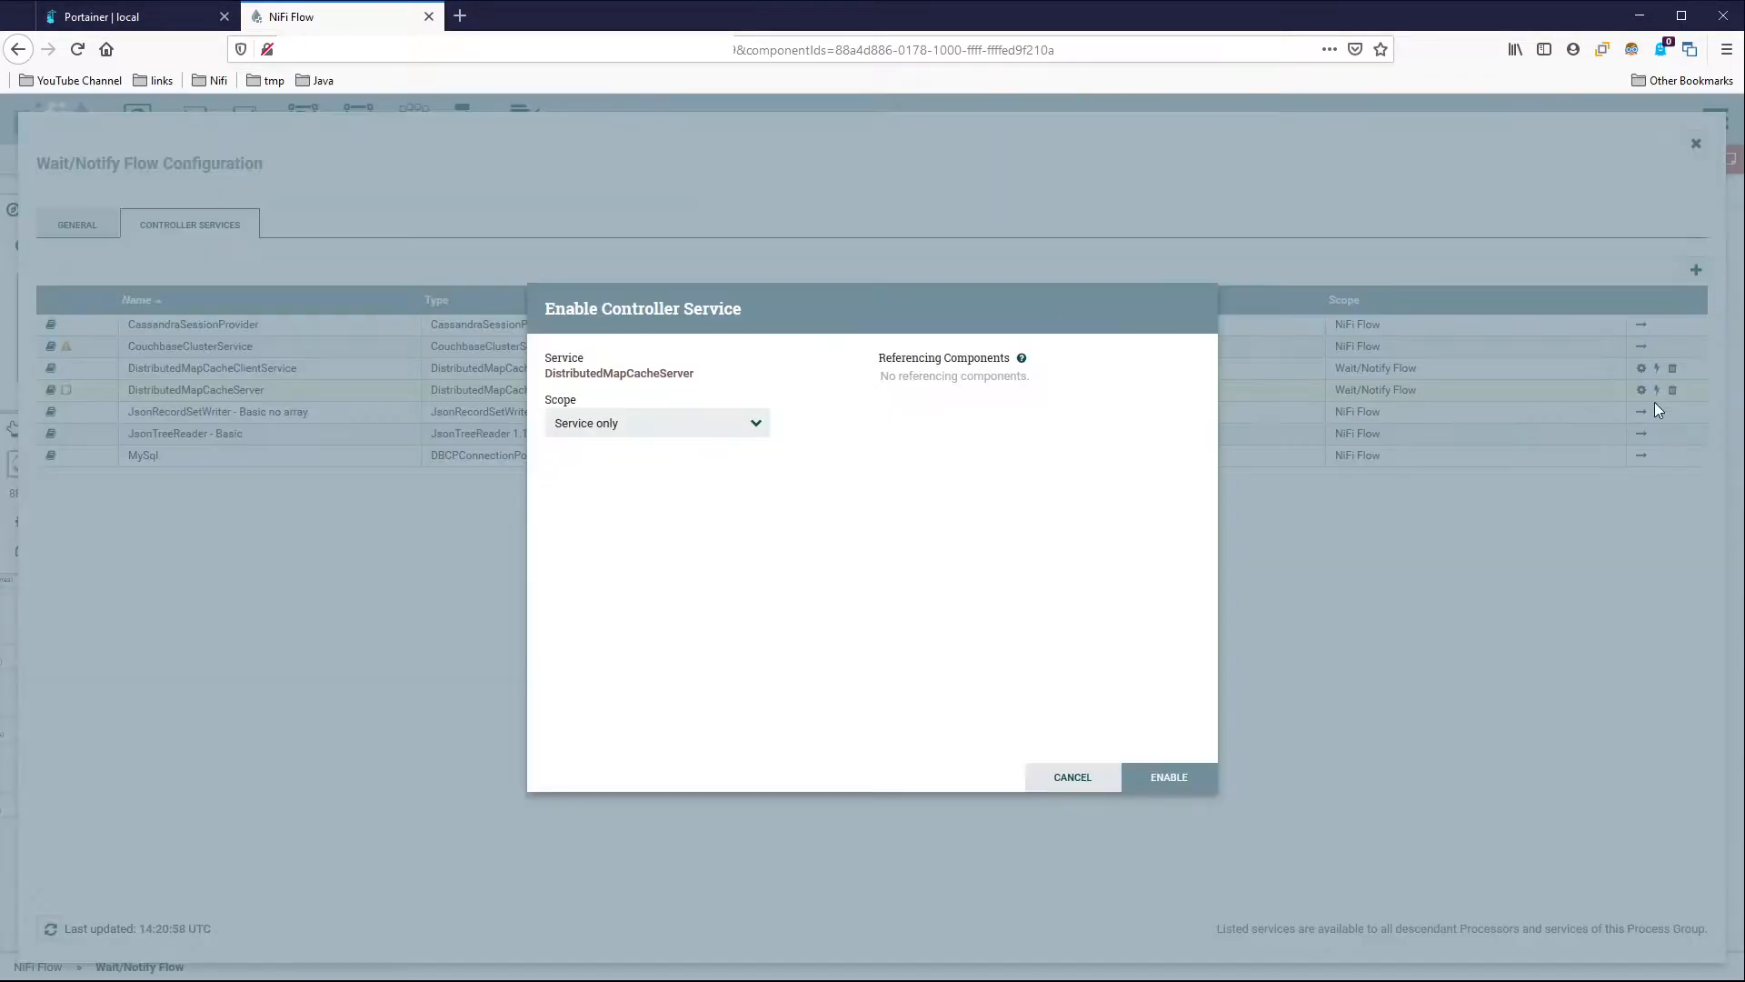
left_click(1171, 777)
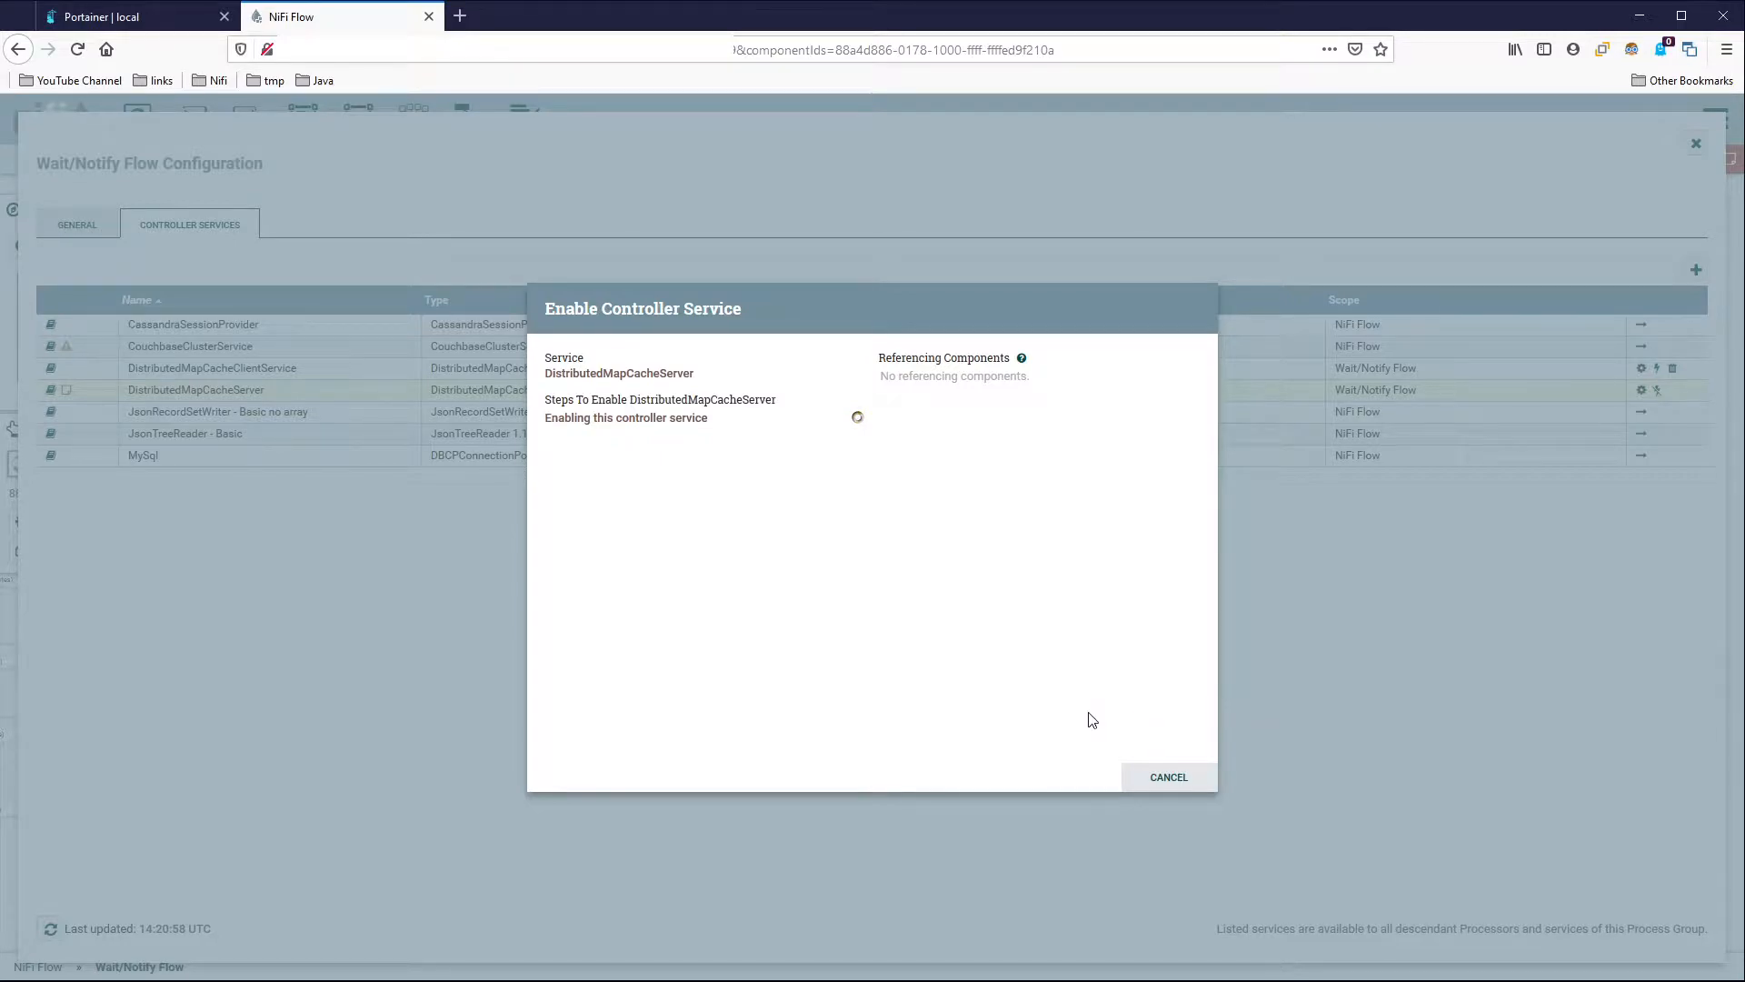
left_click(1145, 777)
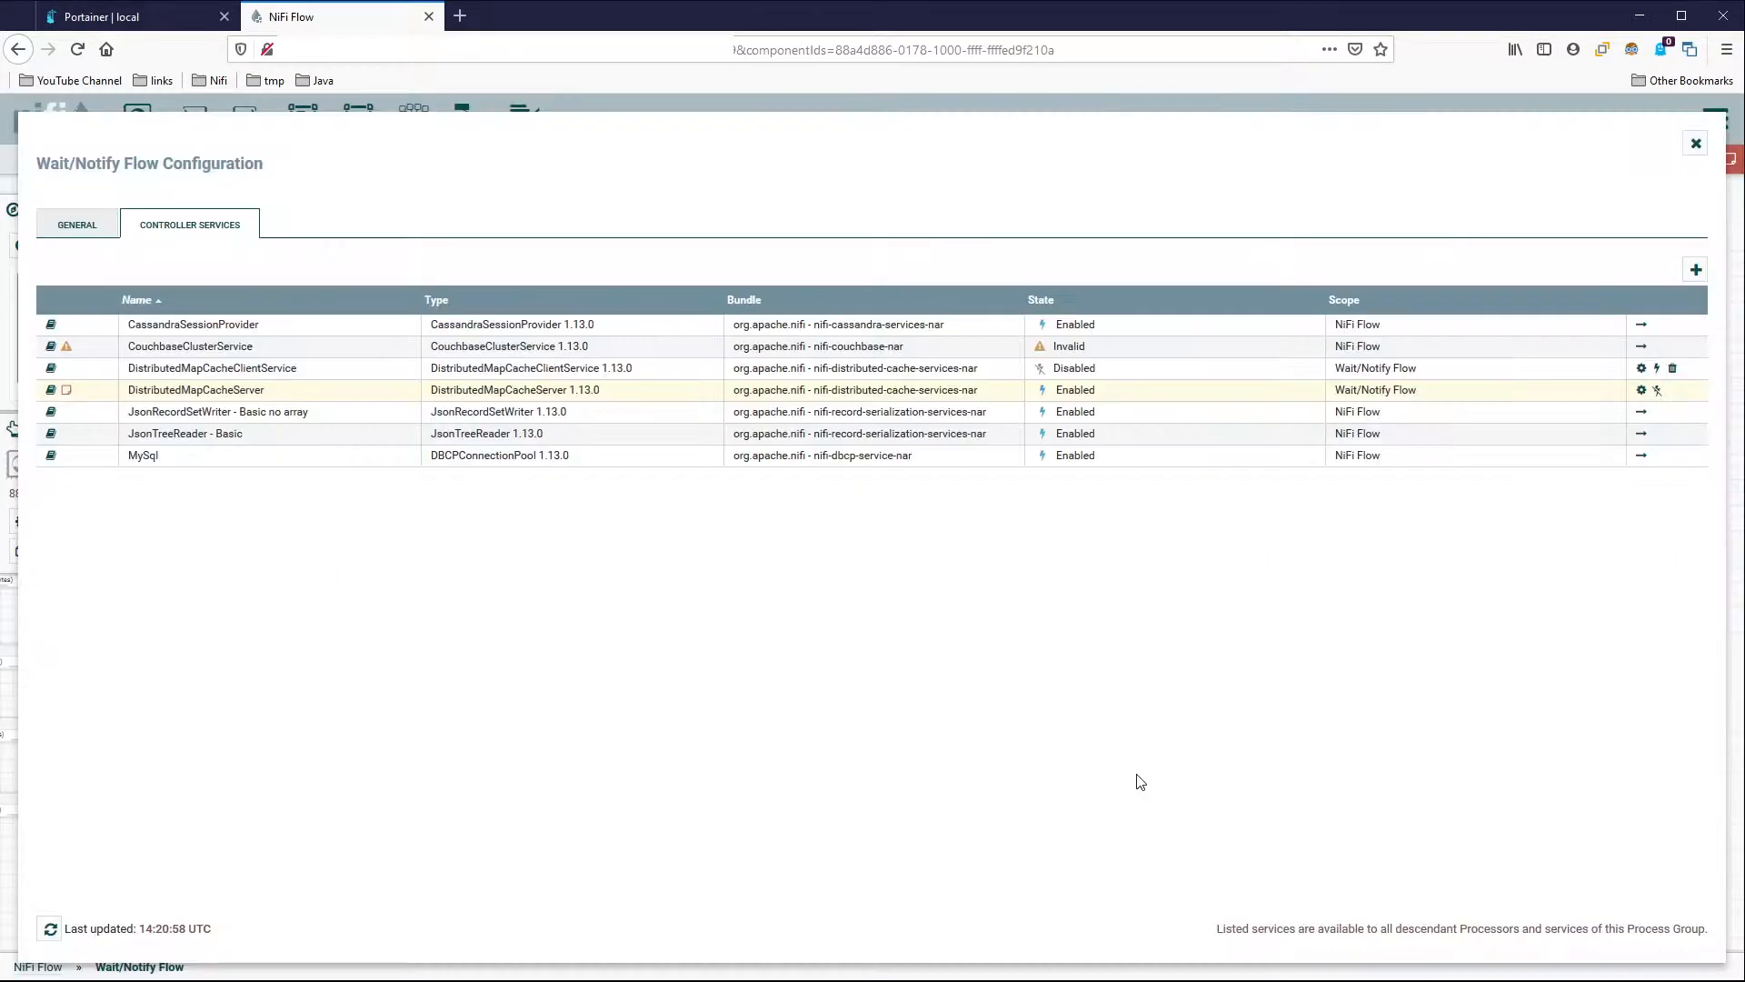
left_click(50, 928)
left_click(1657, 371)
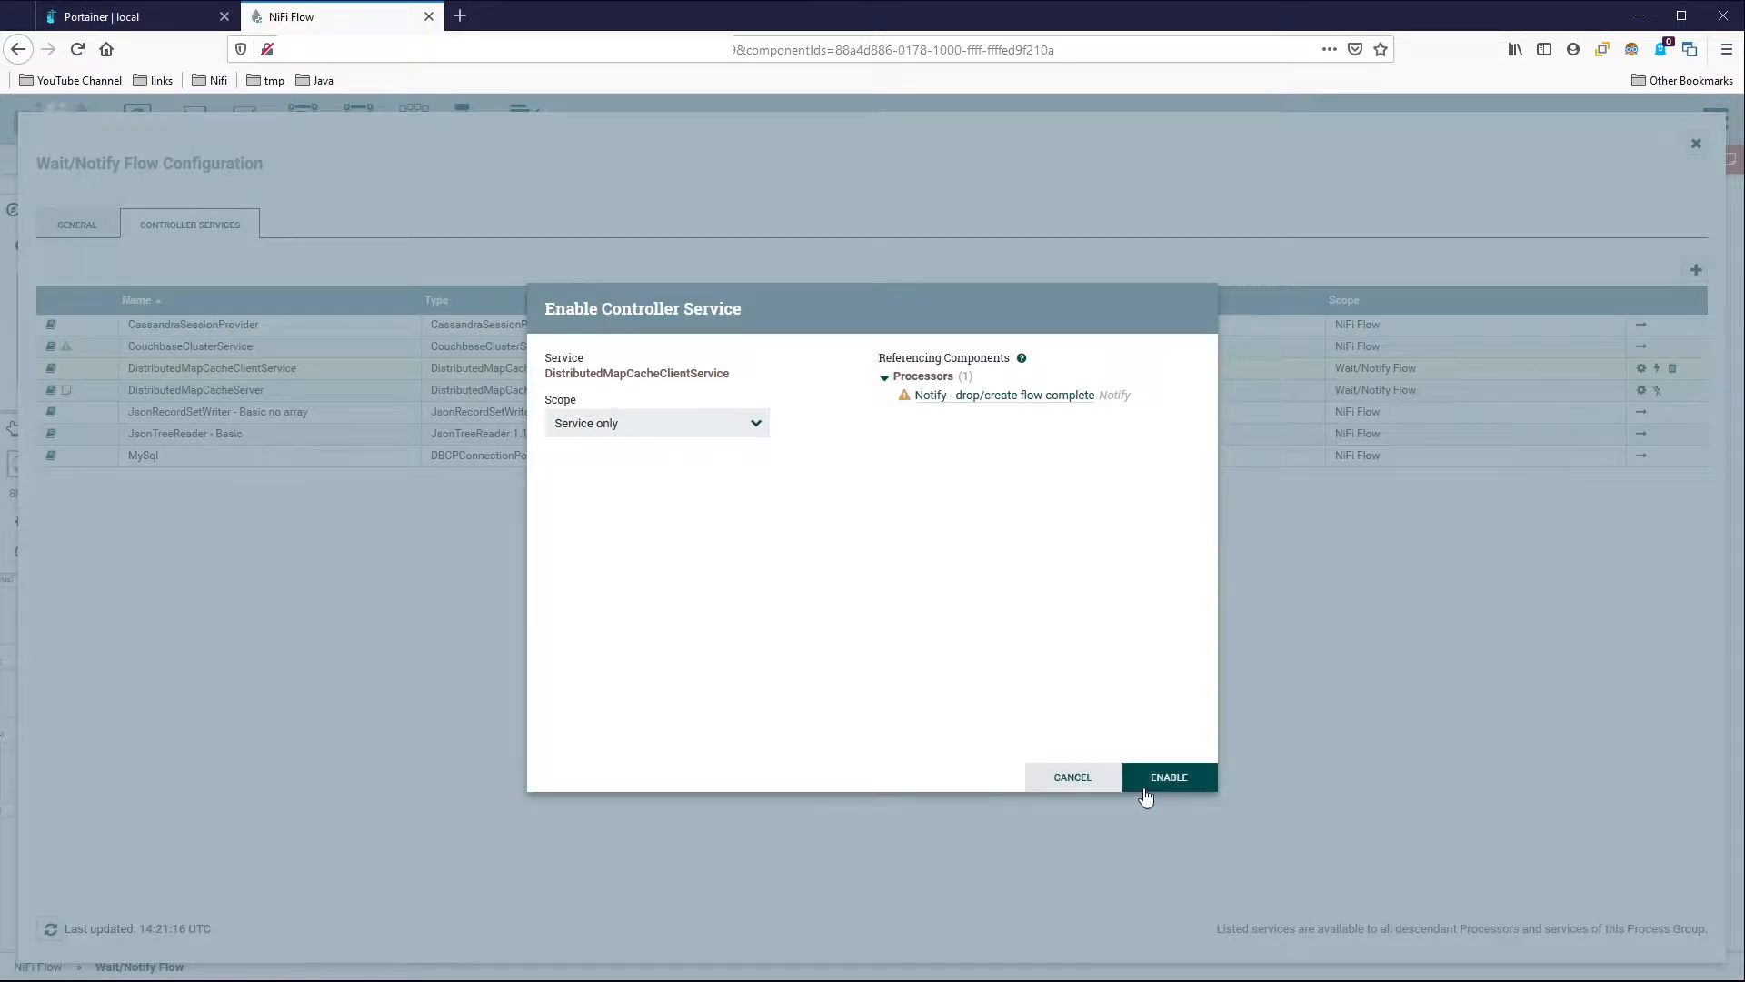
left_click(1147, 784)
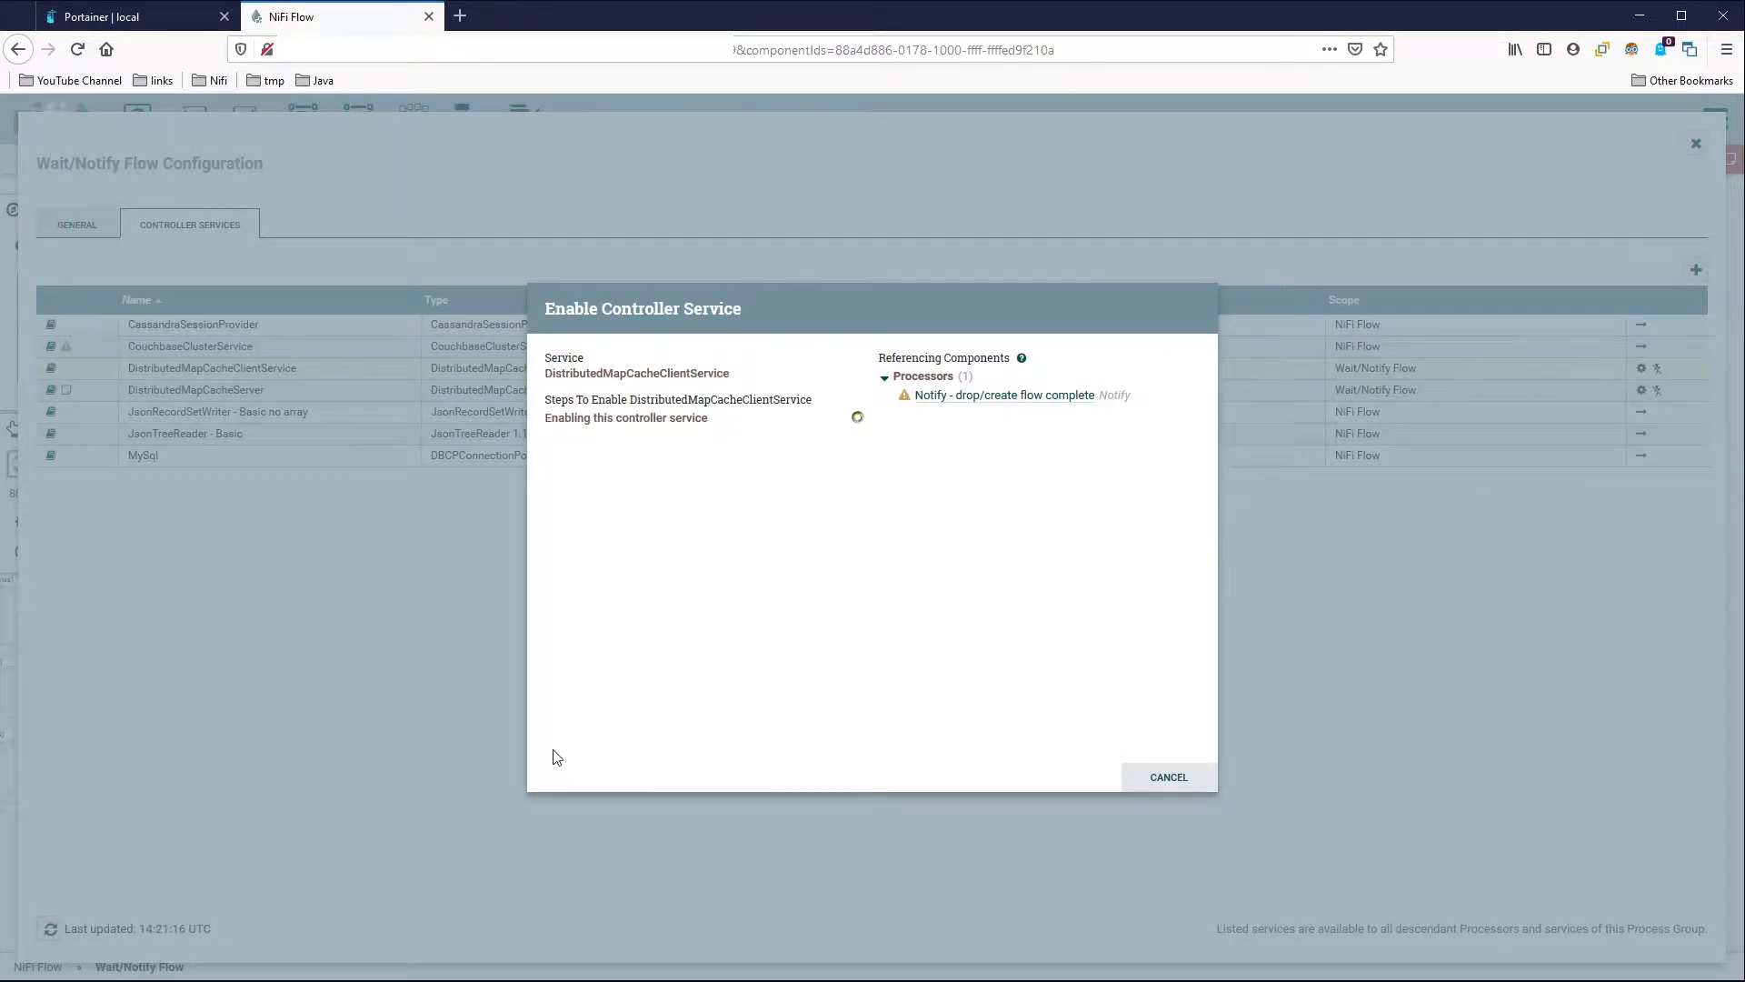
left_click(1196, 779)
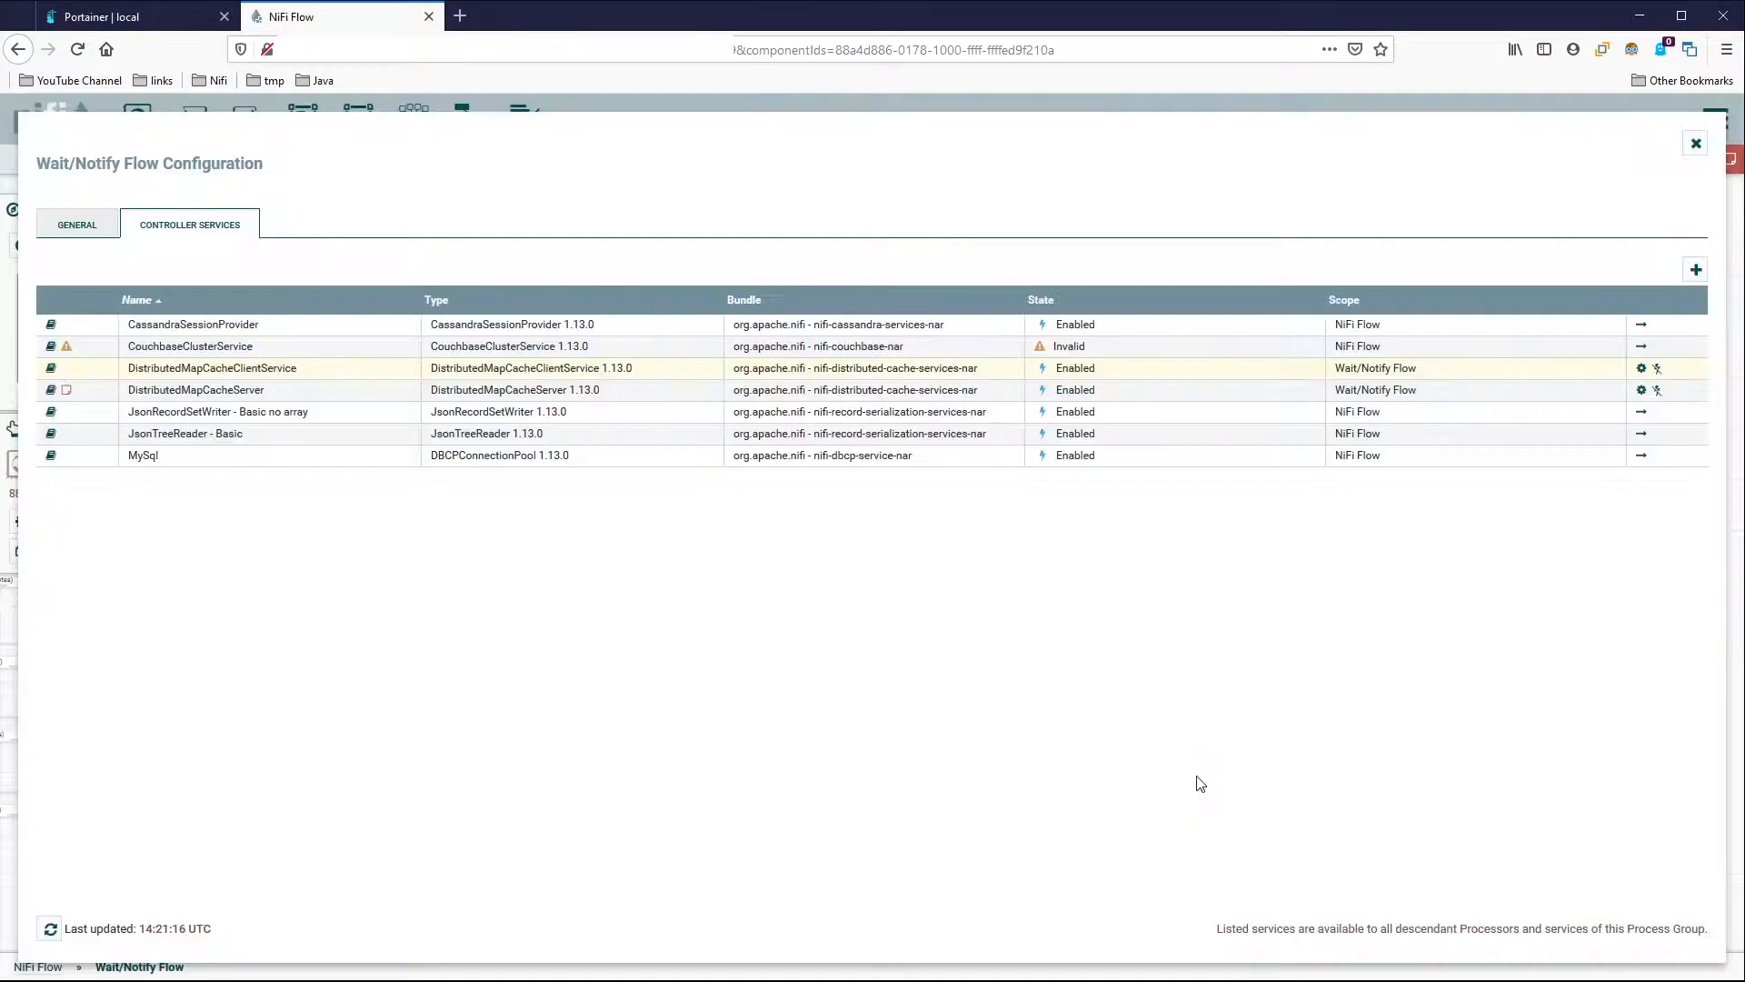
Check the DistributedMapCacheServer's bulletin in the refreshed services list and review the Notify processor's properties.
mouse_move(66, 393)
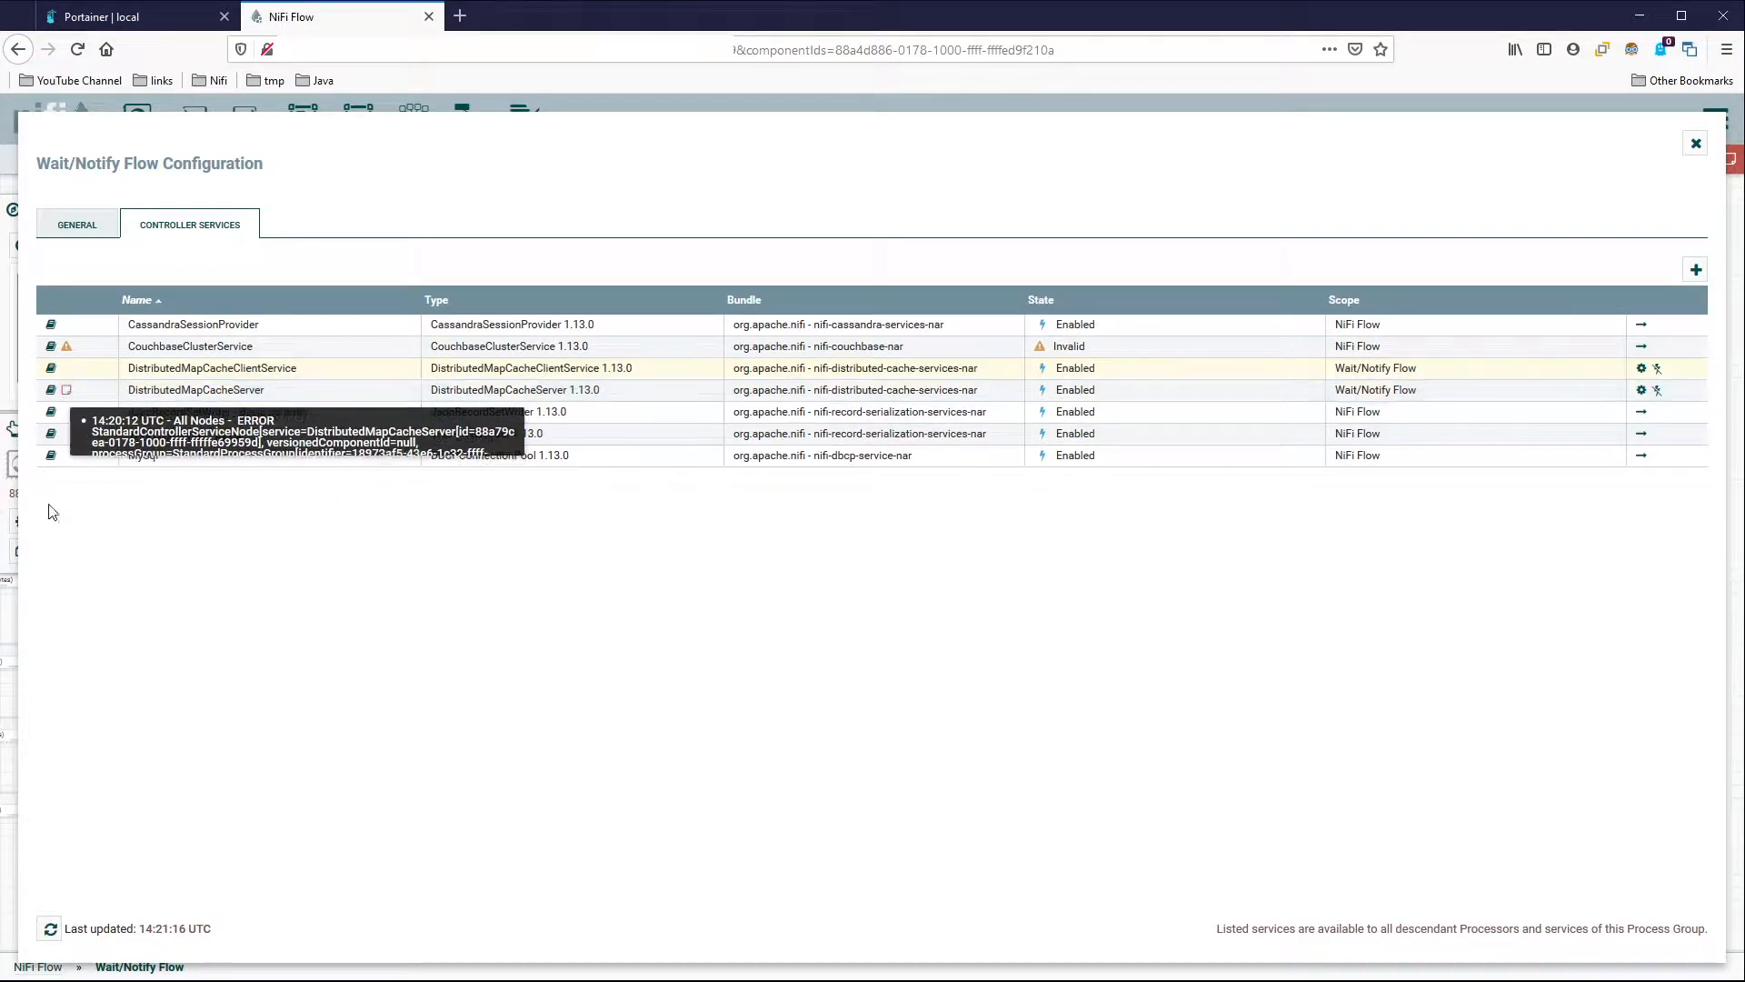
left_click(50, 928)
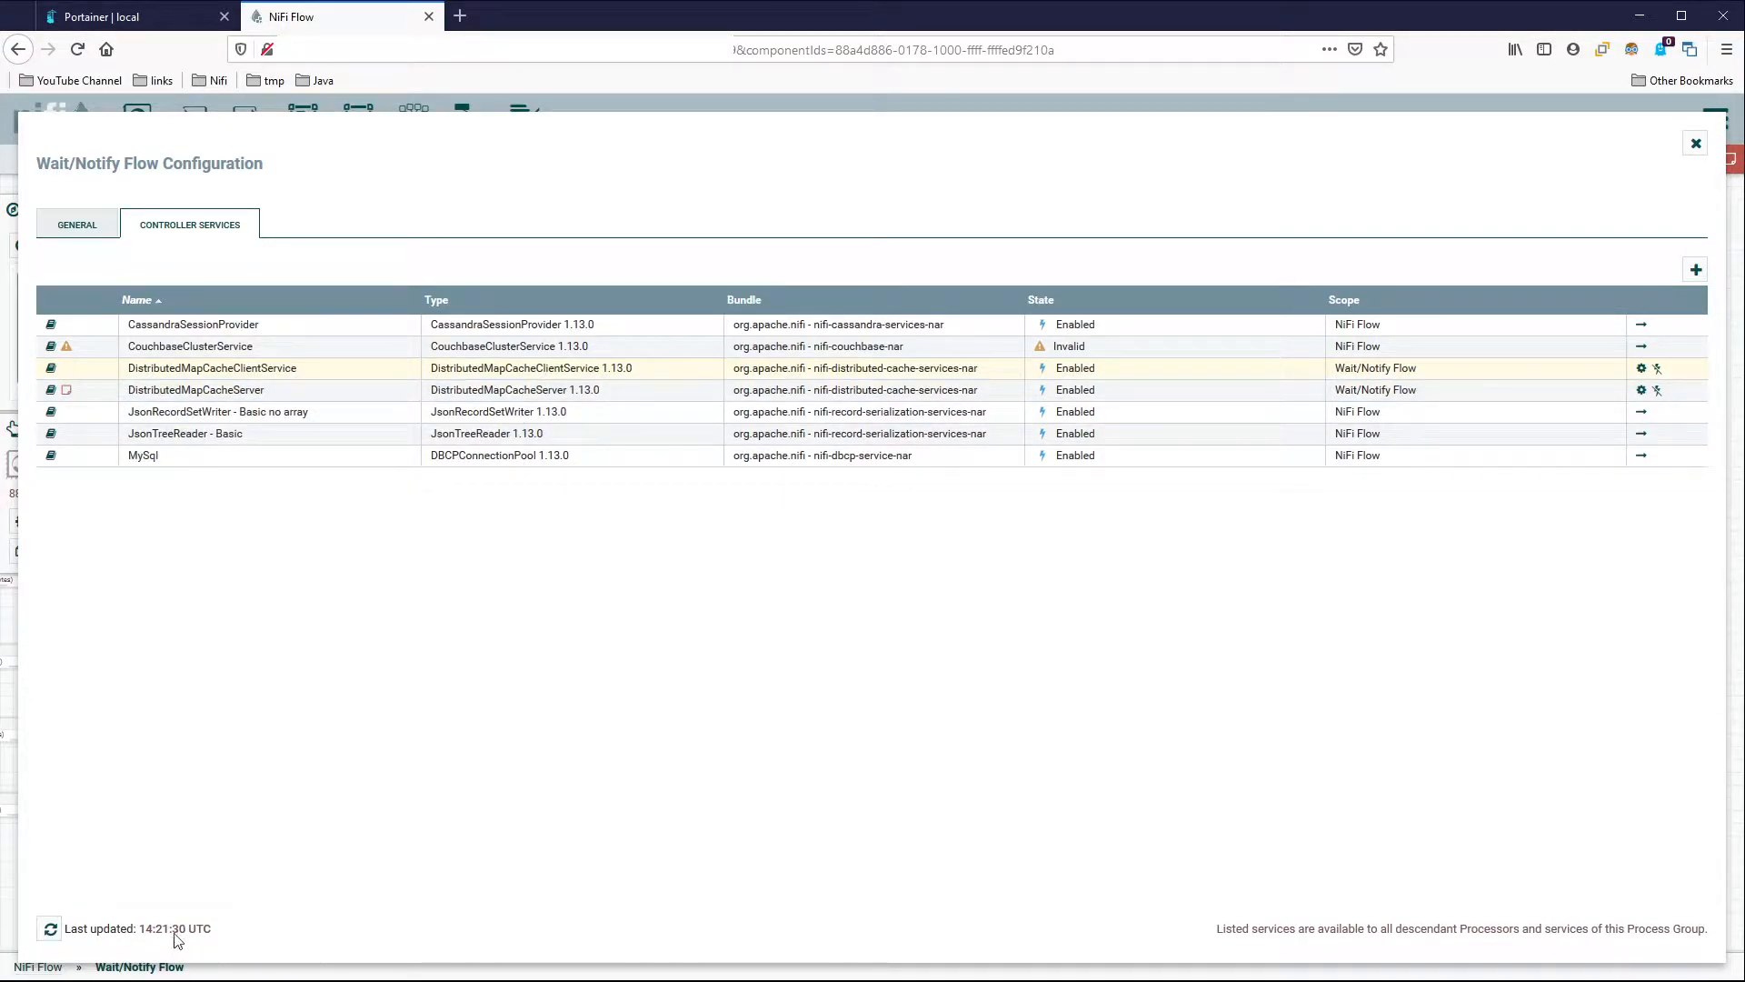
mouse_move(66, 391)
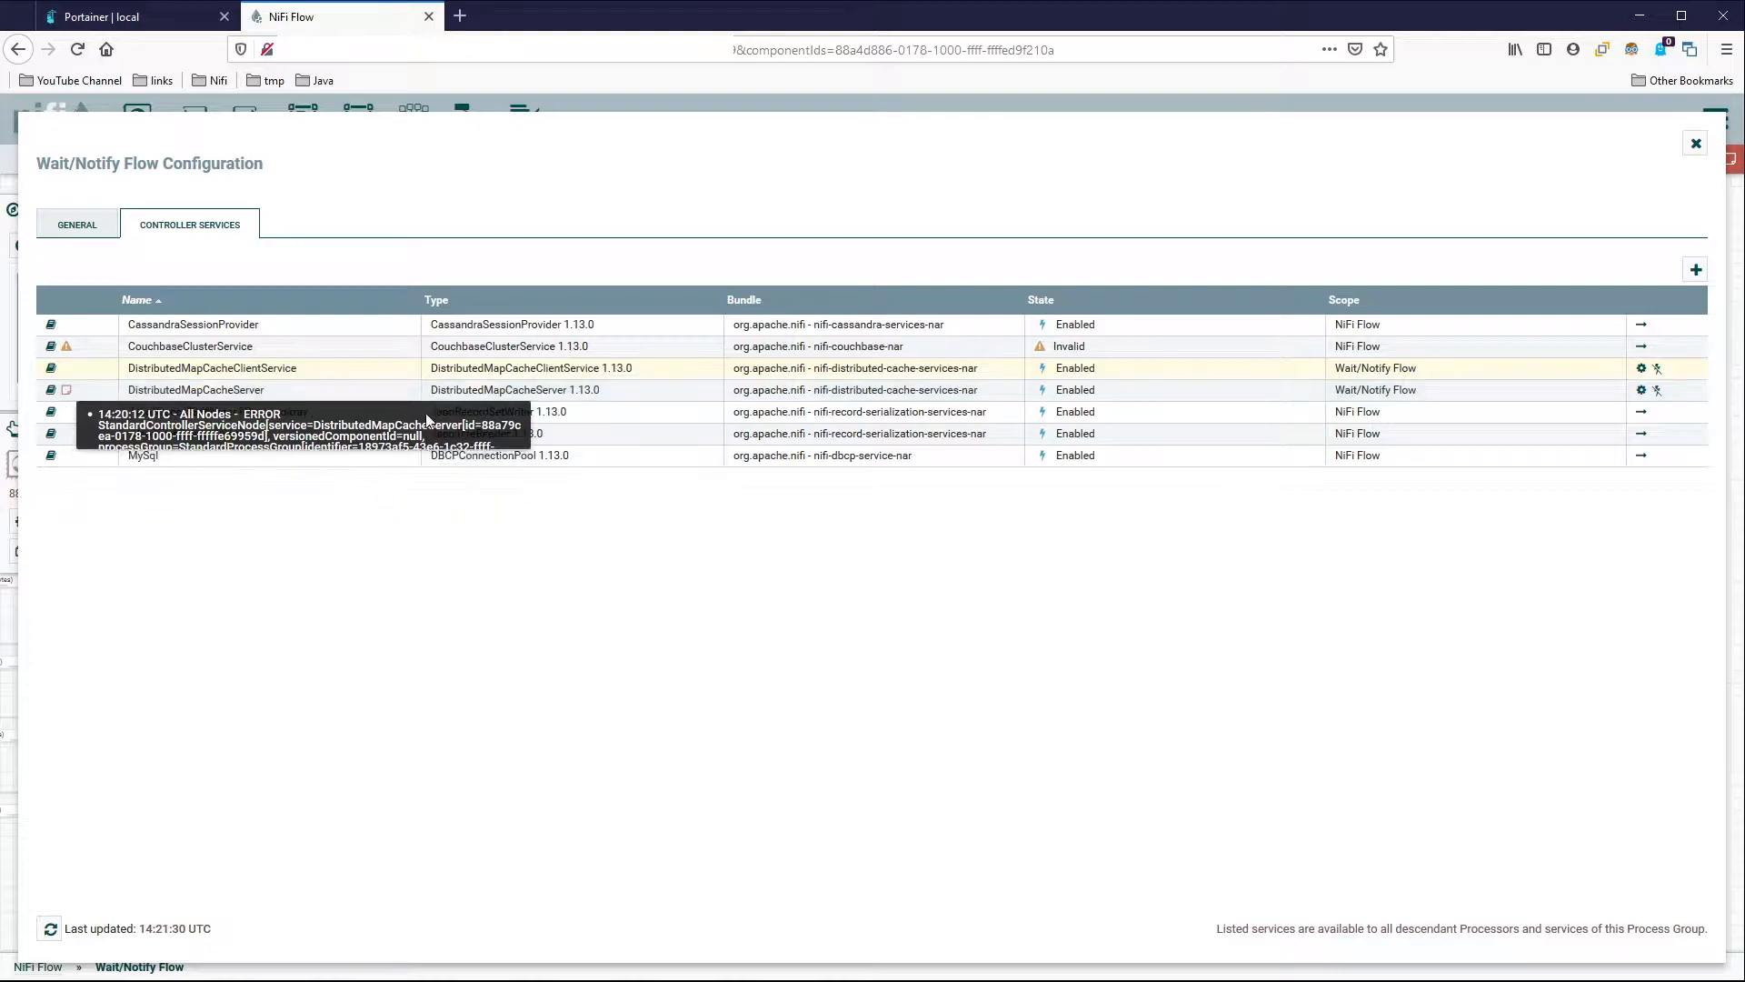
left_click(1695, 143)
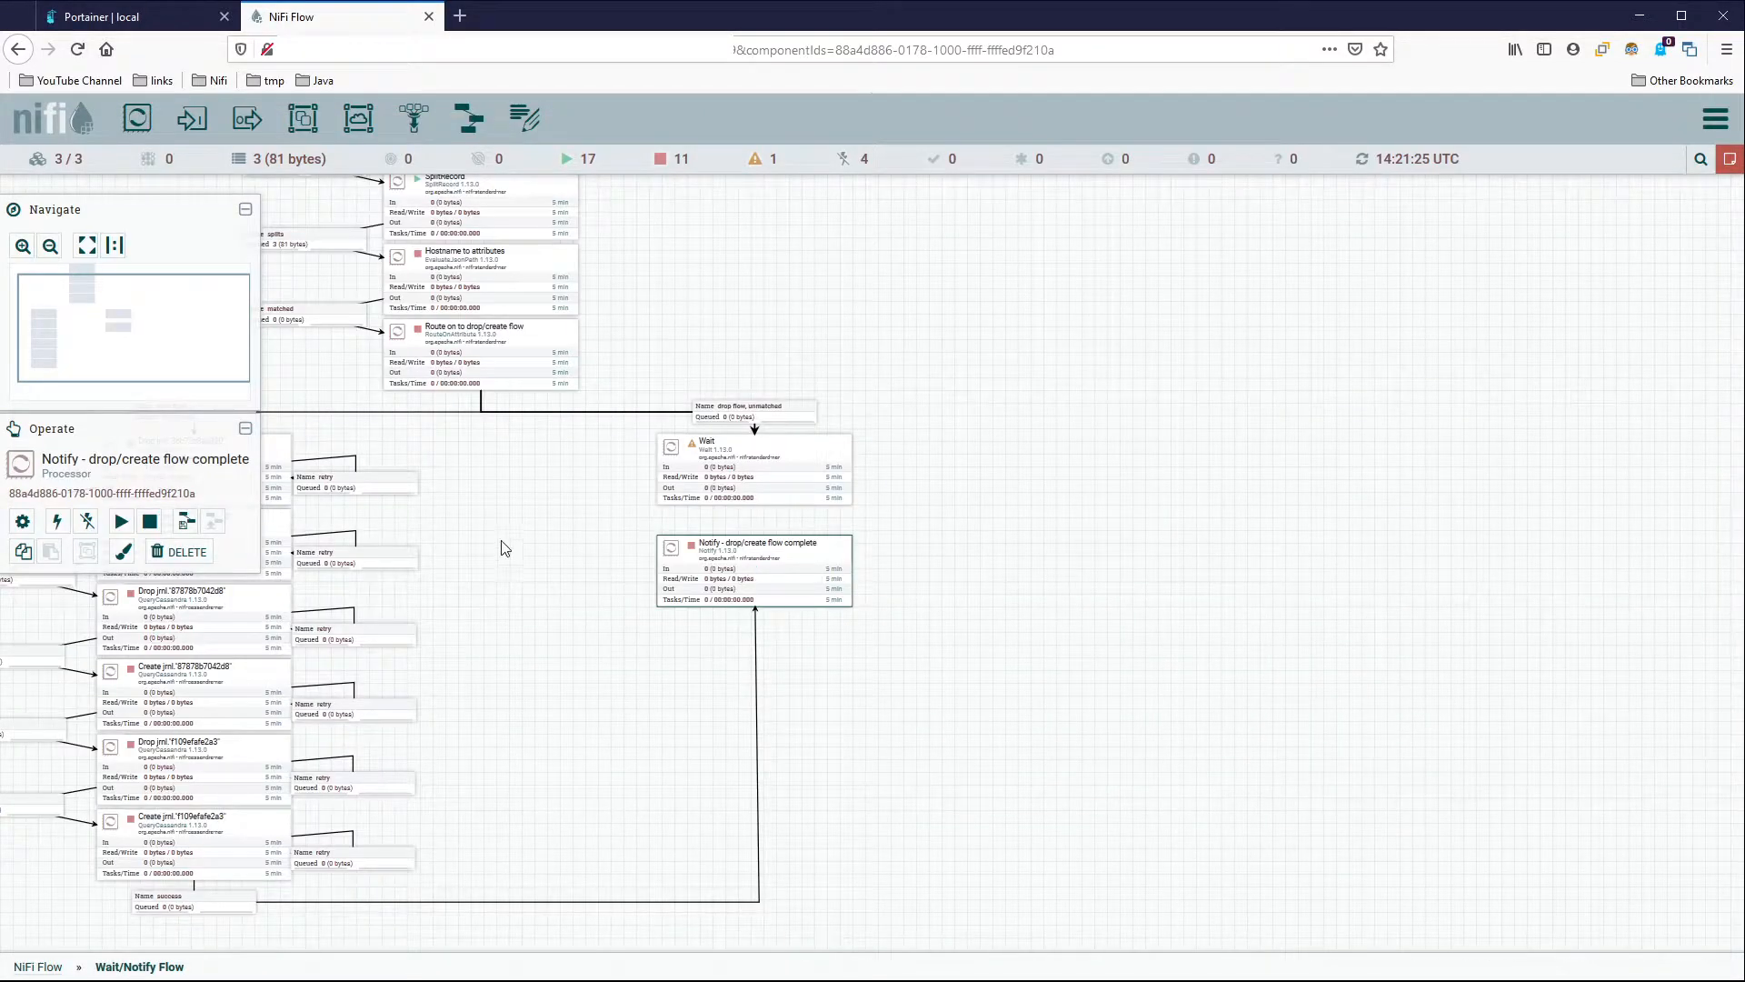
double_click(826, 556)
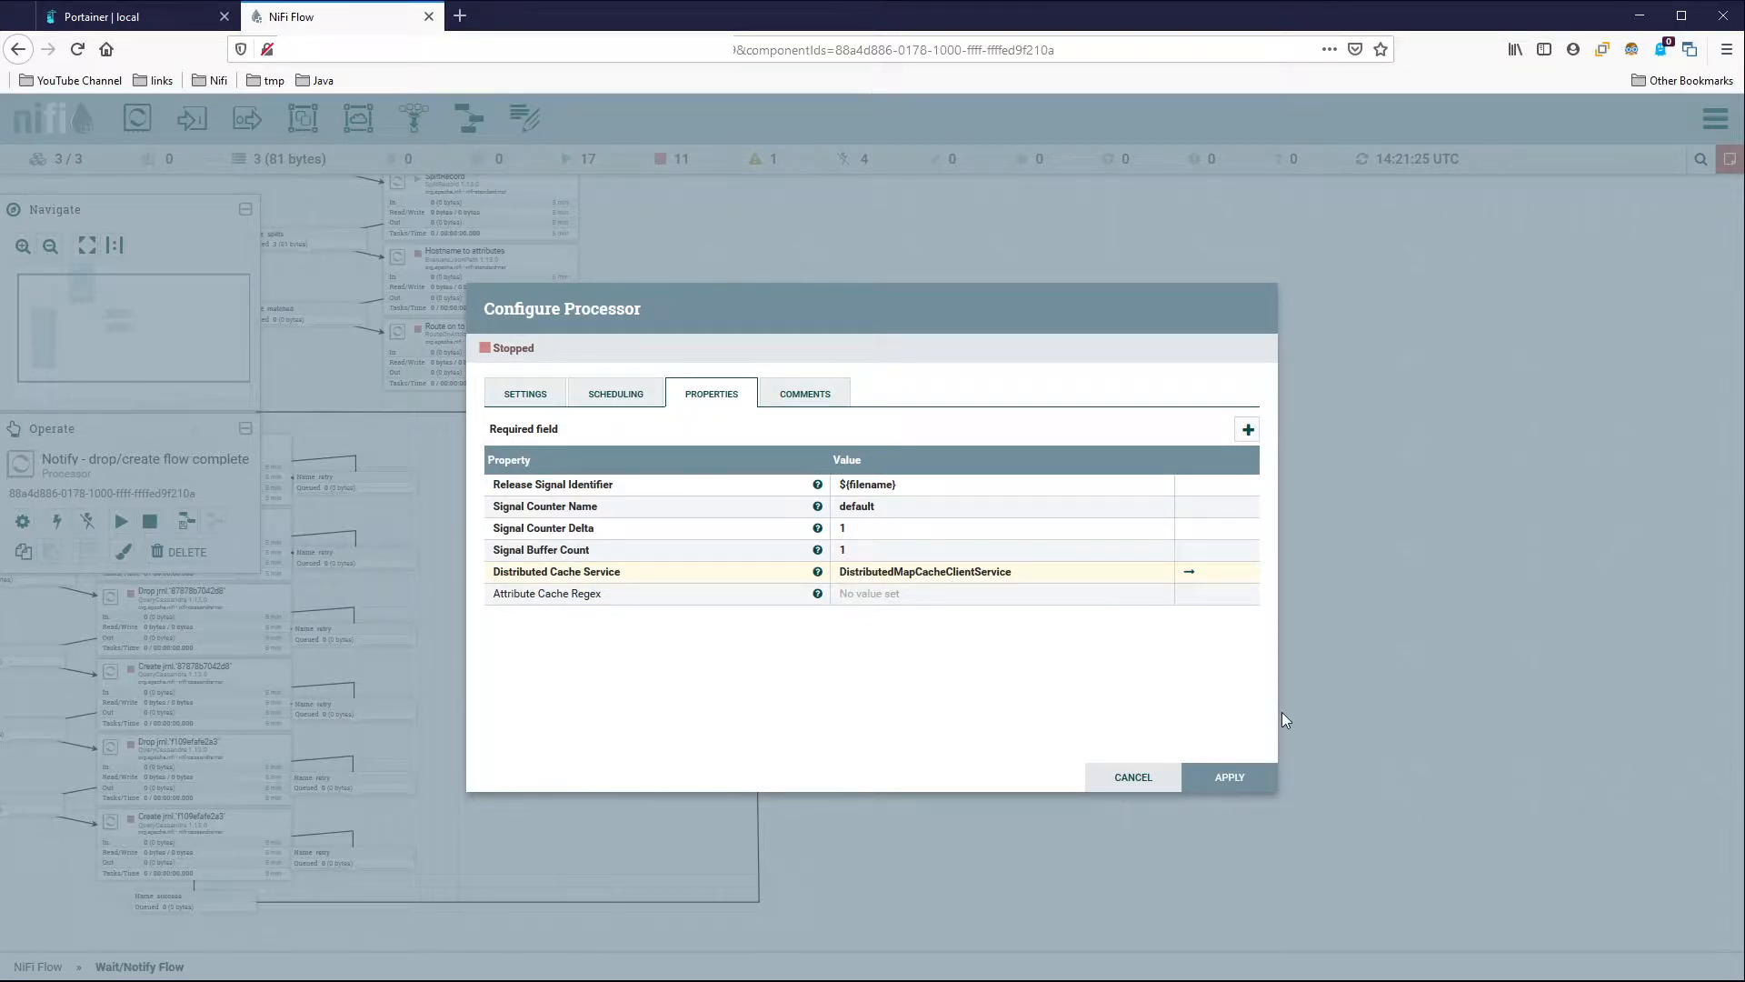
left_click(1250, 769)
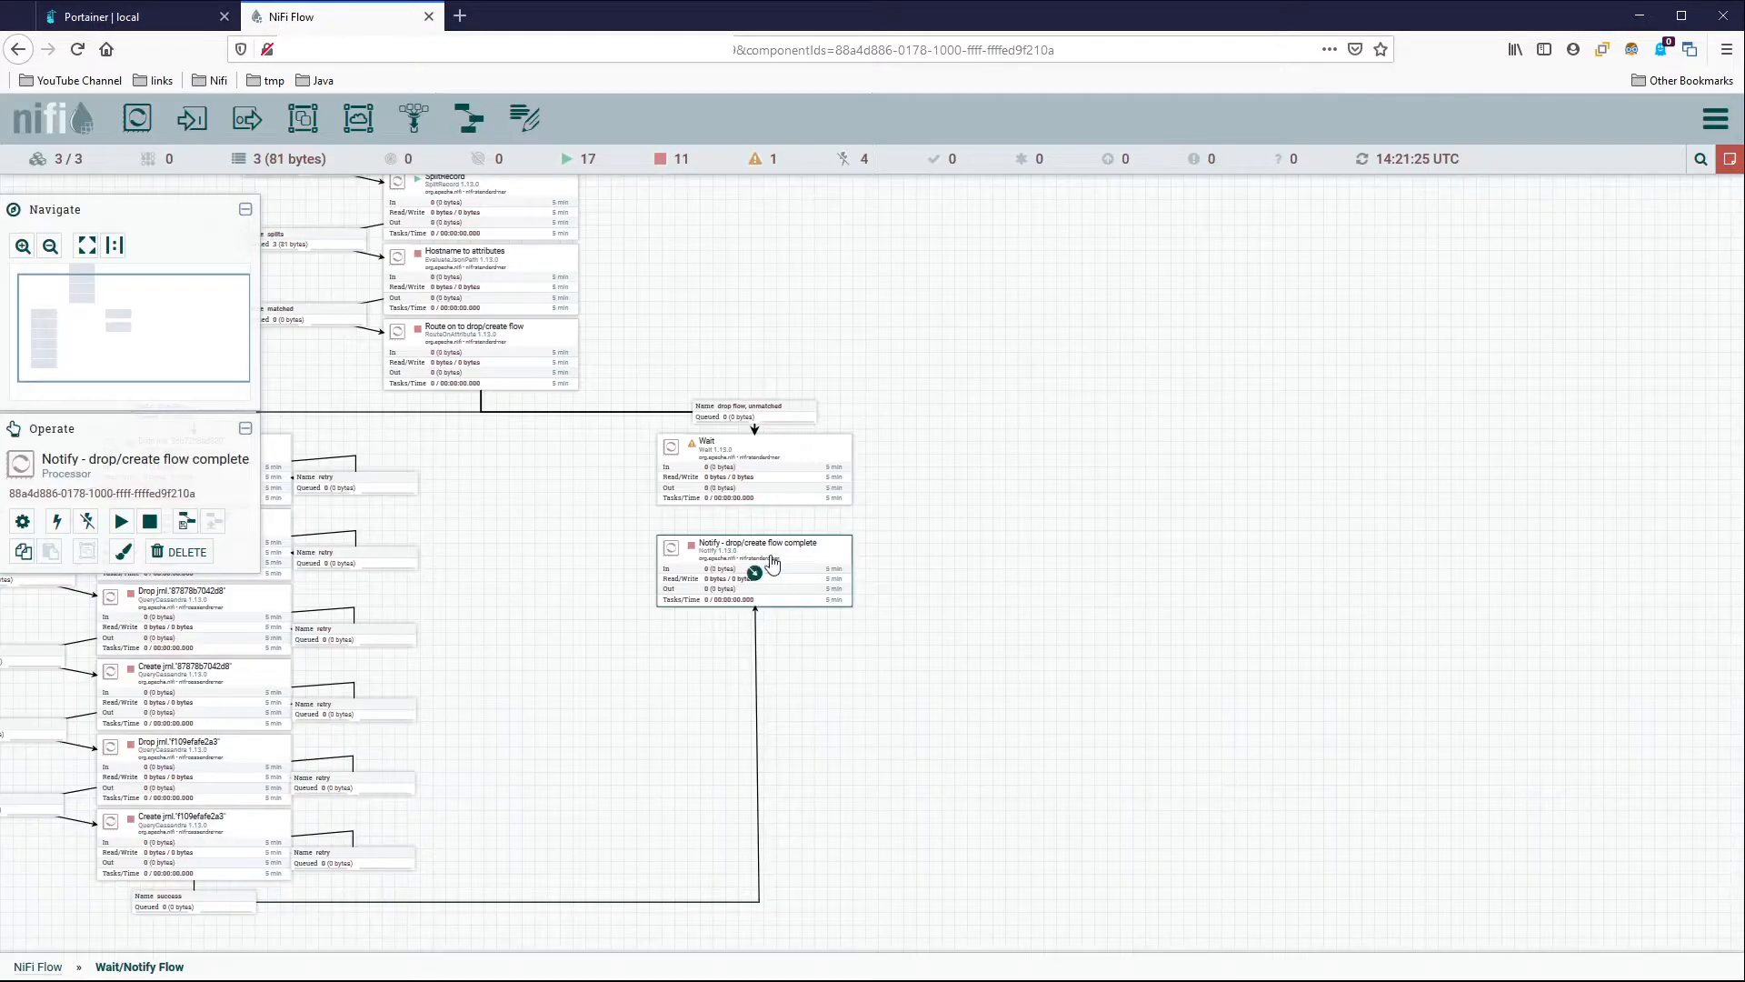
Set the Wait processor's Release Signal Identifier to ${filename}.
left_click(810, 461)
double_click(810, 461)
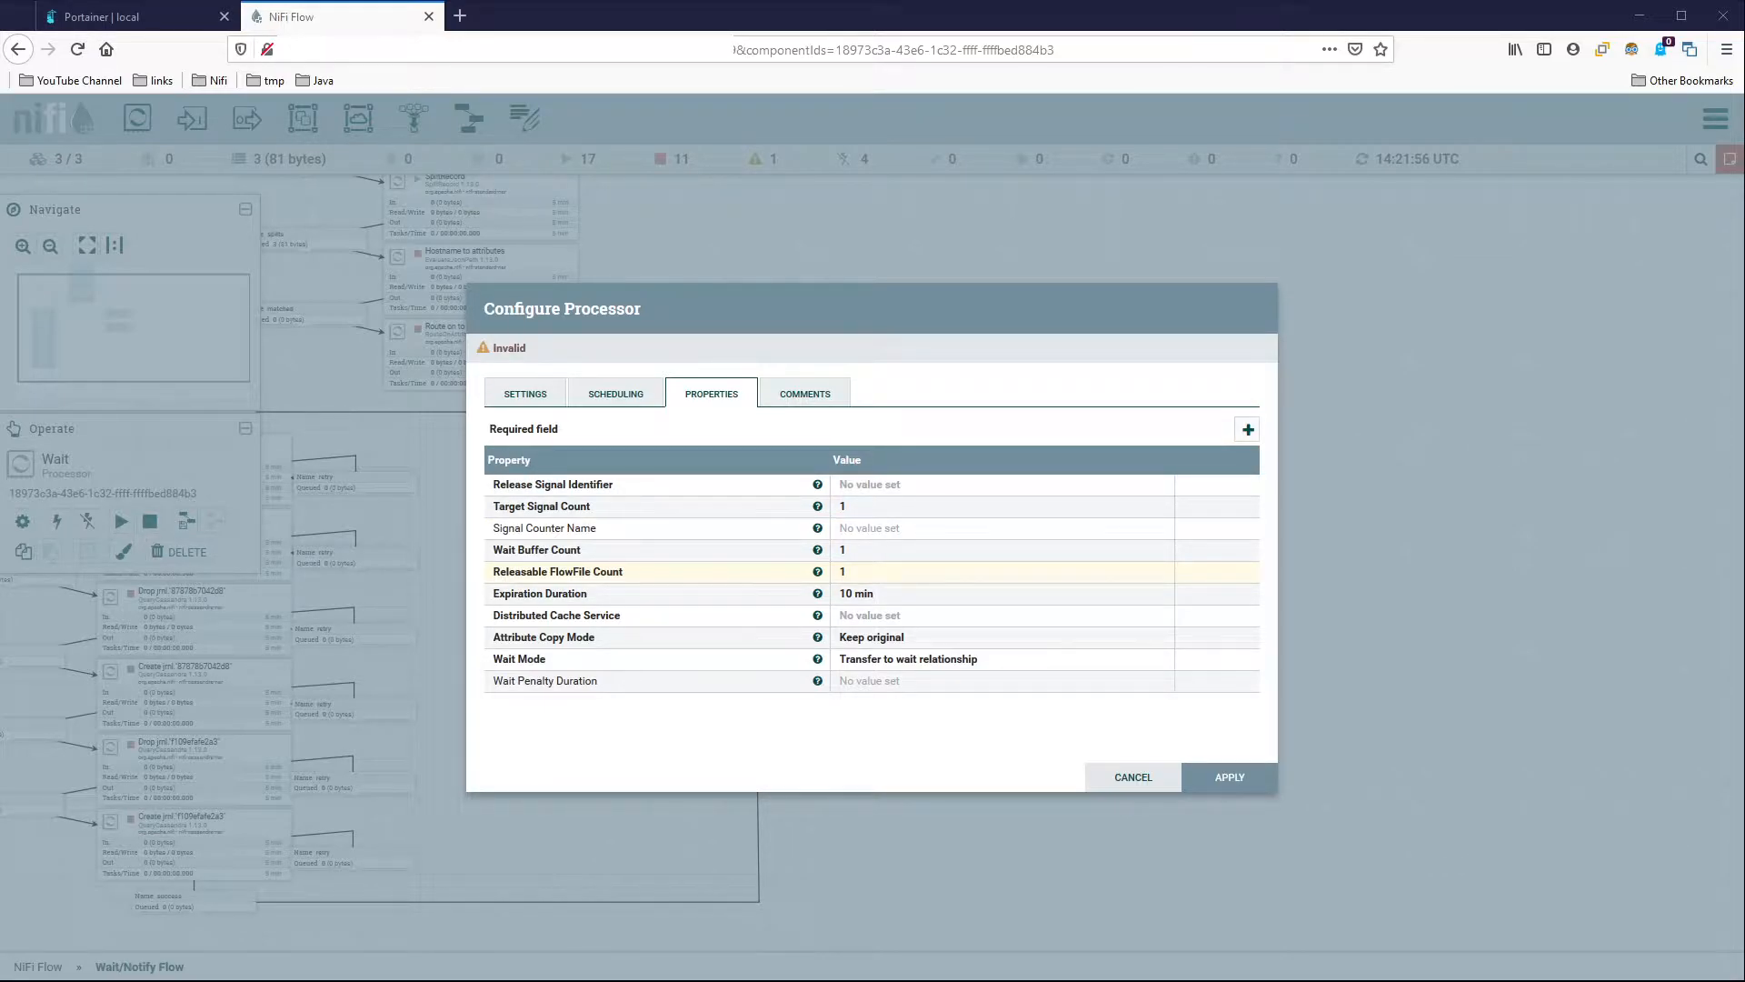
left_click(995, 494)
type("${filename}")
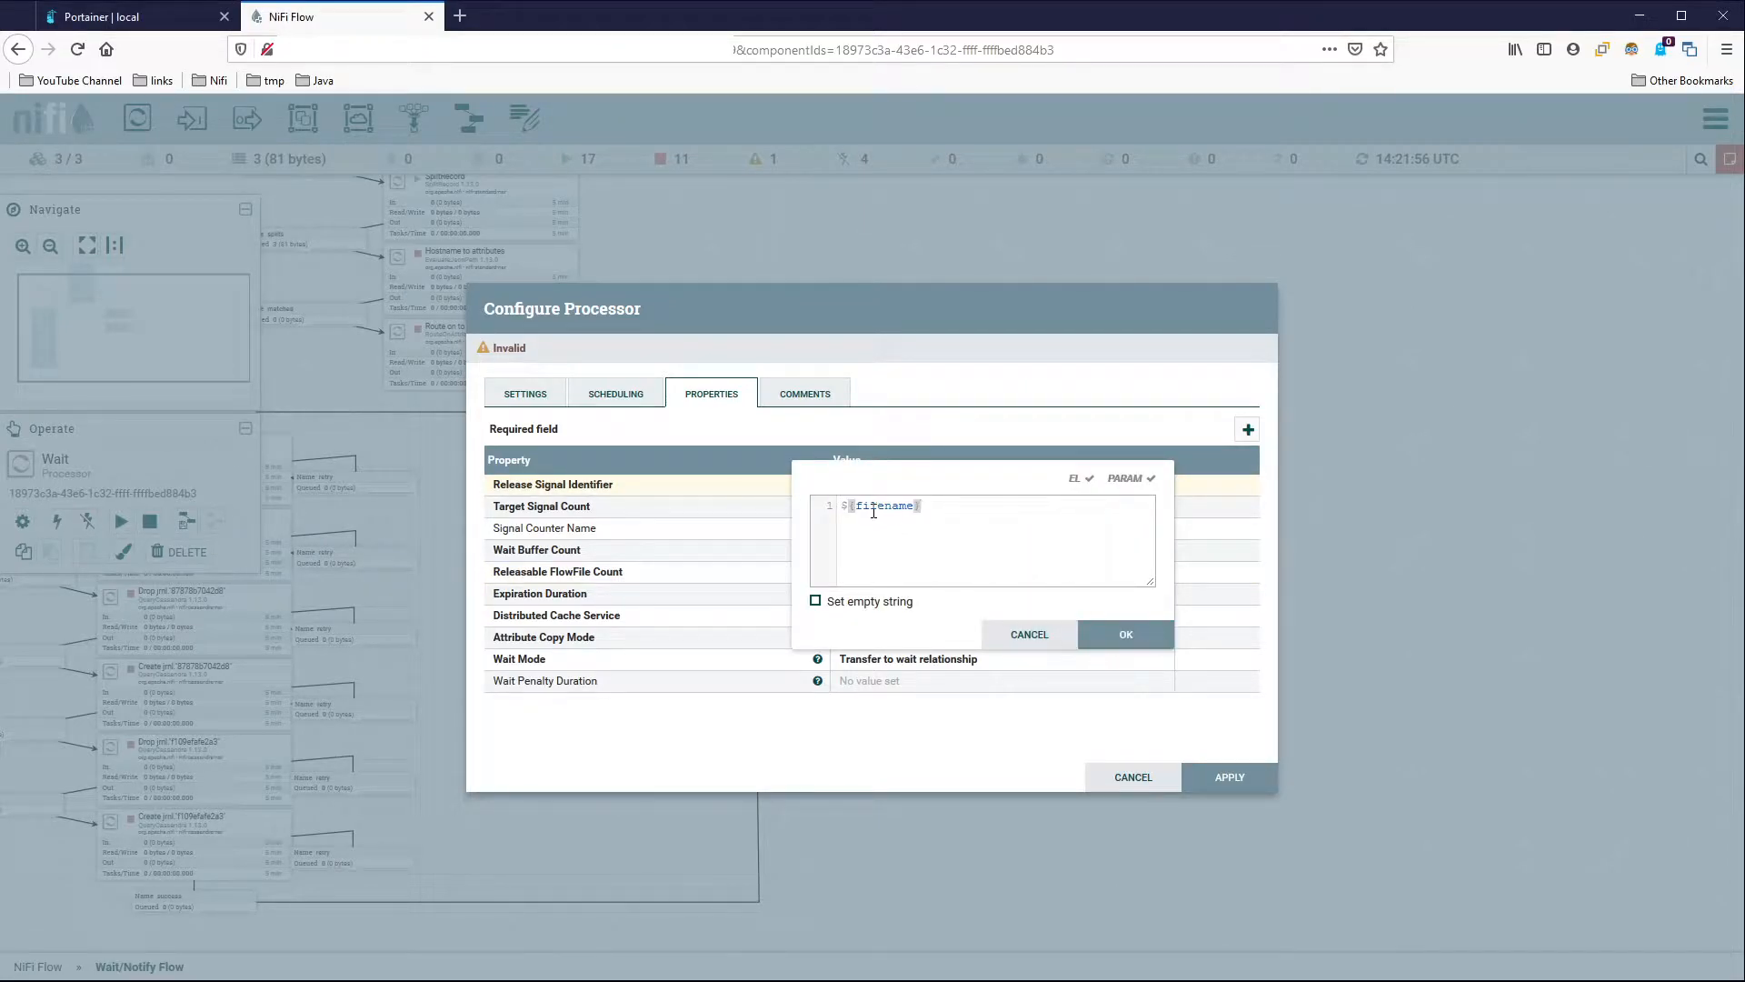
left_click(1125, 634)
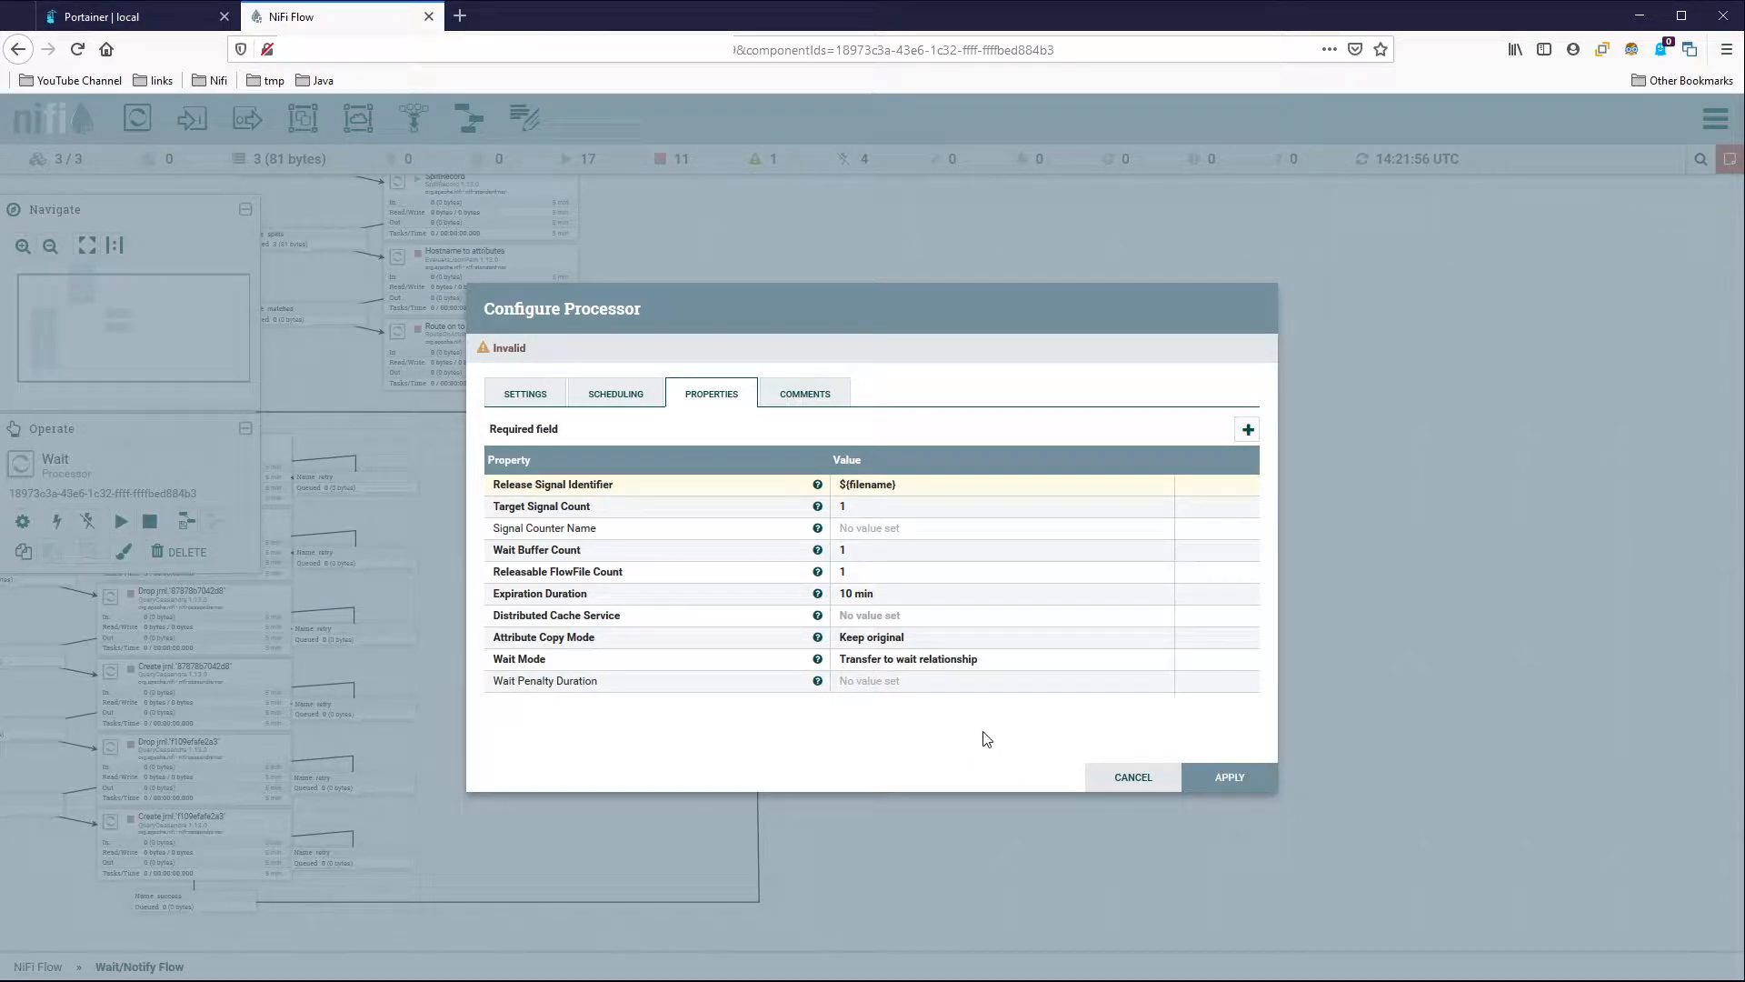
Set the Wait processor's Signal Counter Name to default and its Wait Buffer Count to 100.
left_click(925, 540)
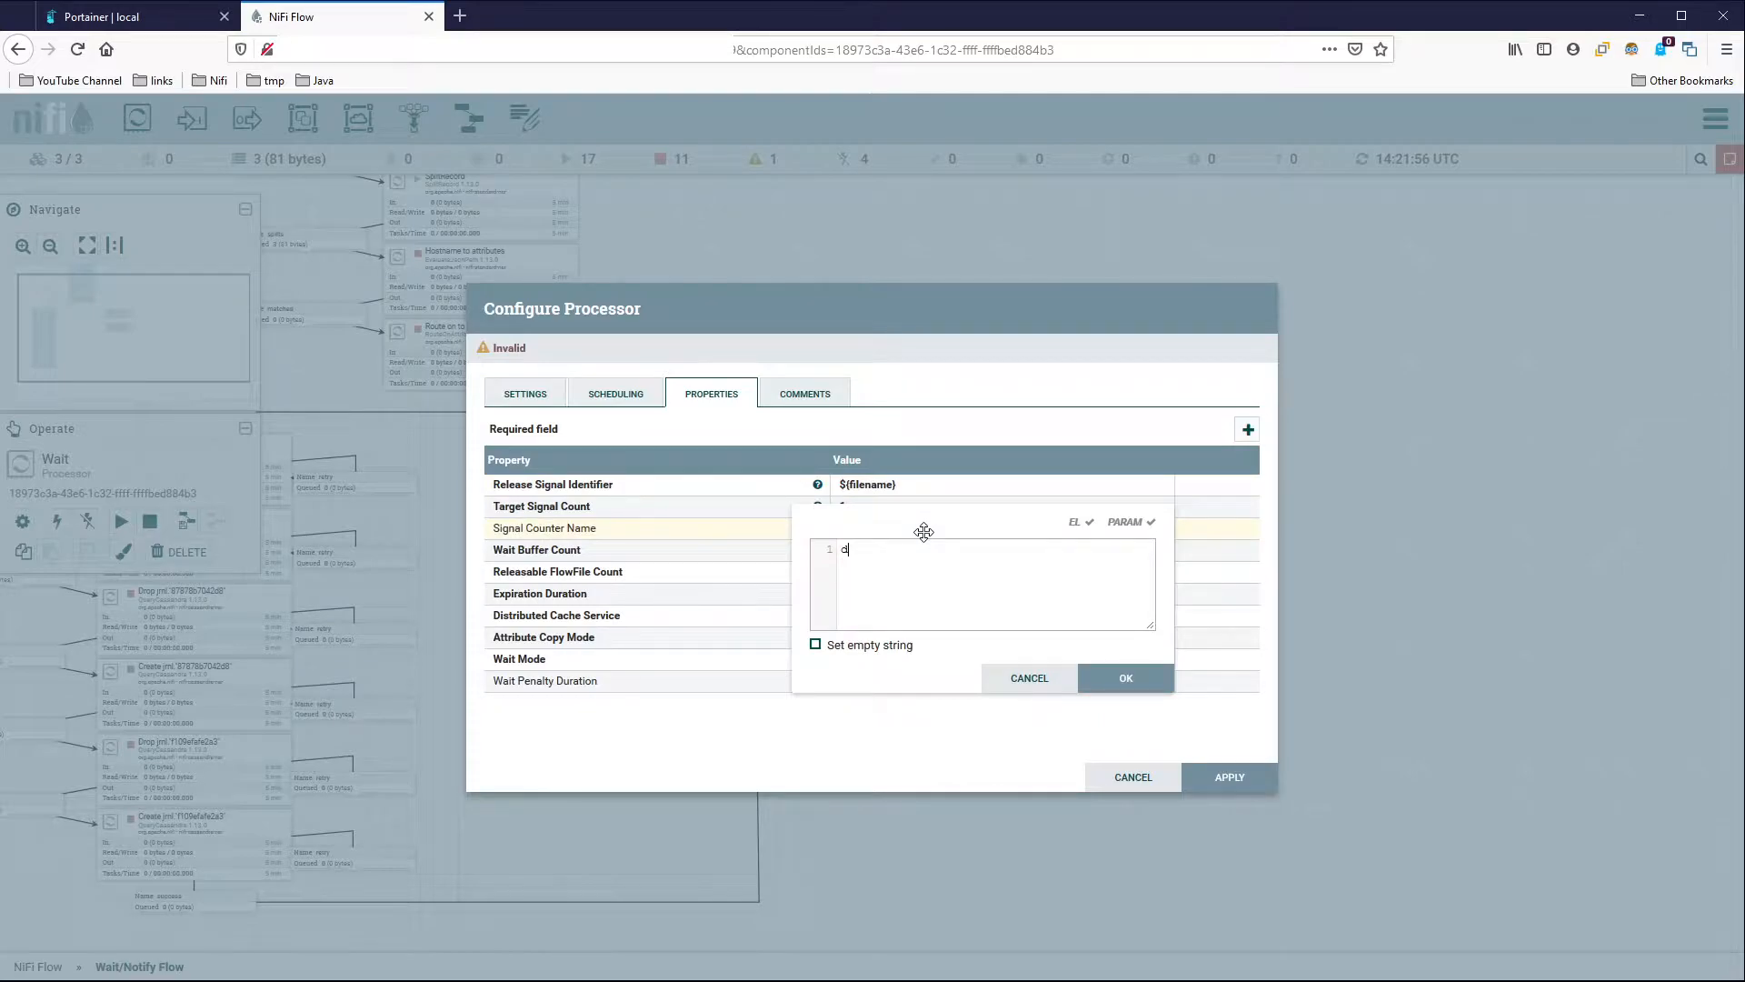
key("Return")
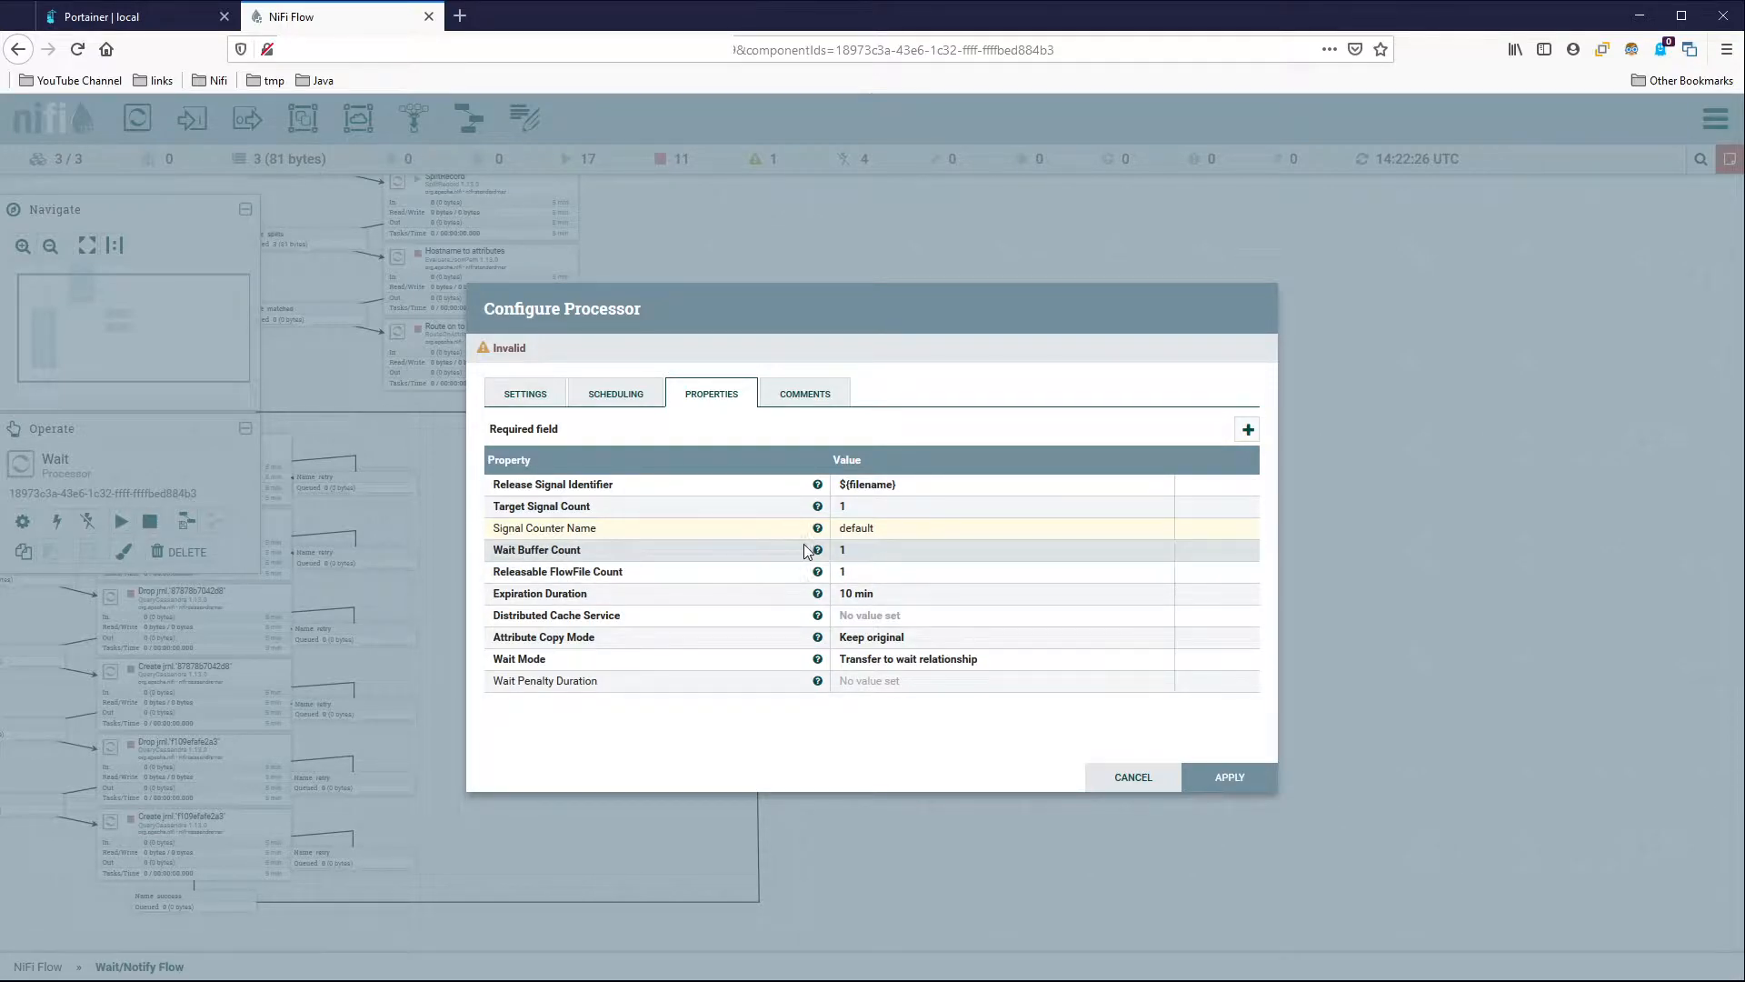
mouse_move(819, 551)
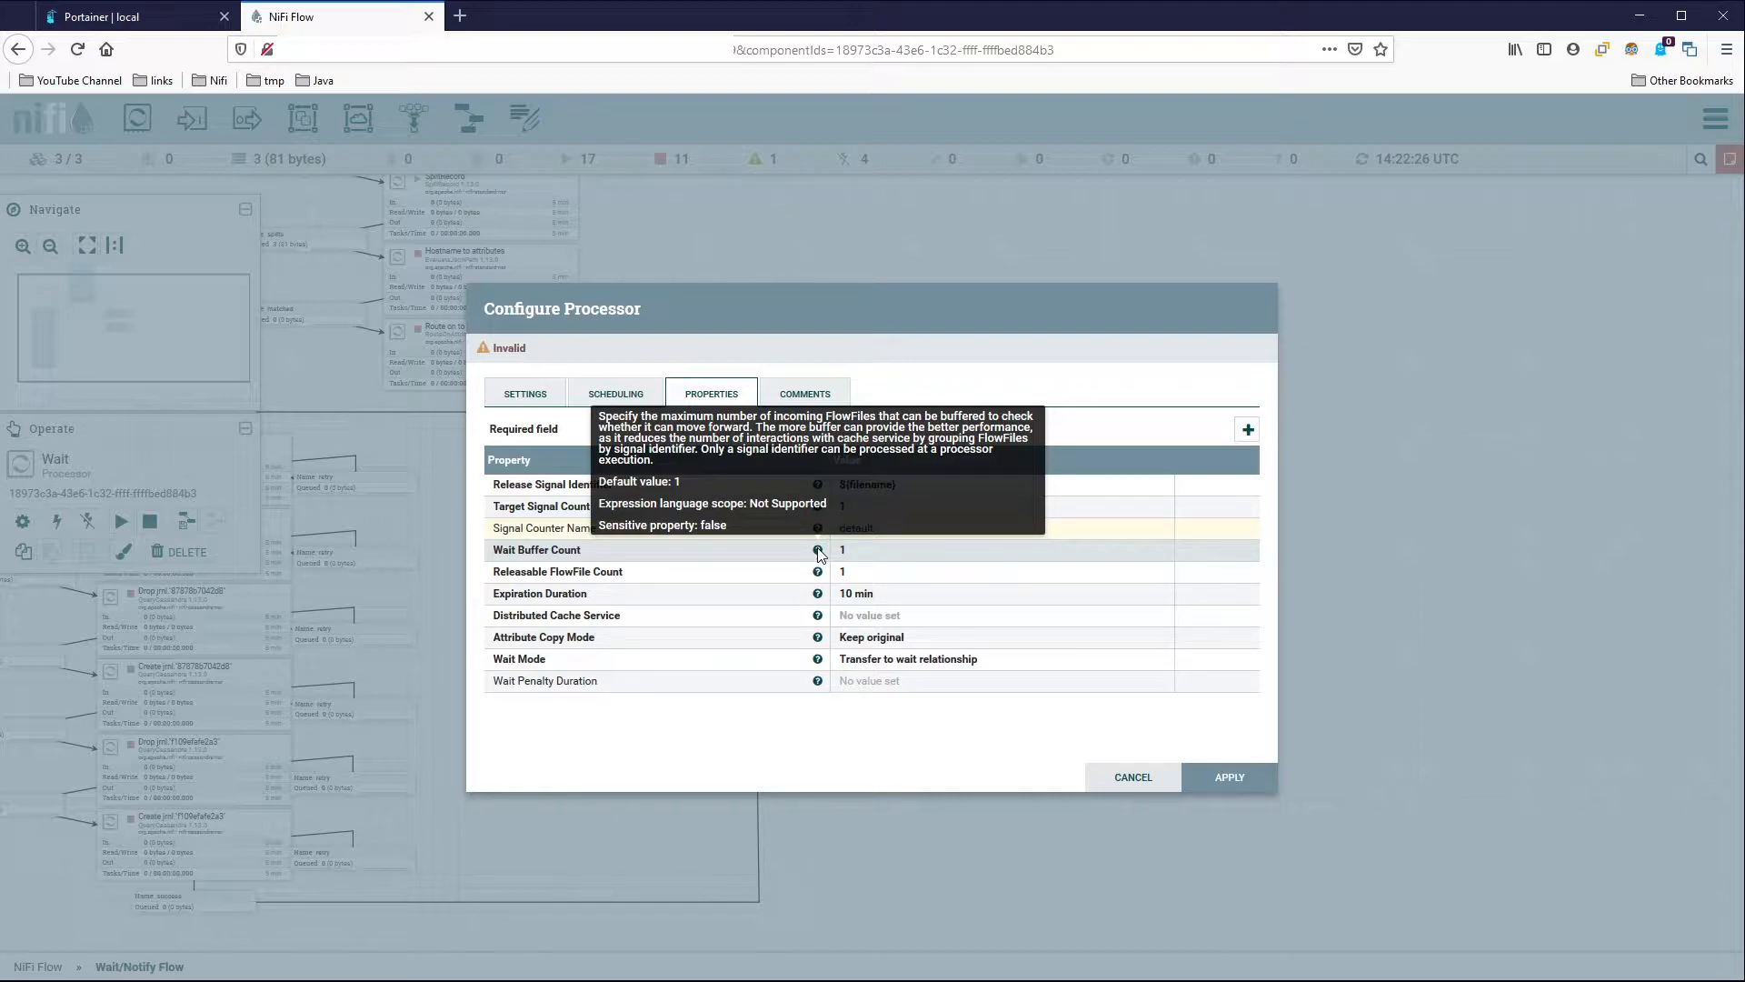
left_click(868, 550)
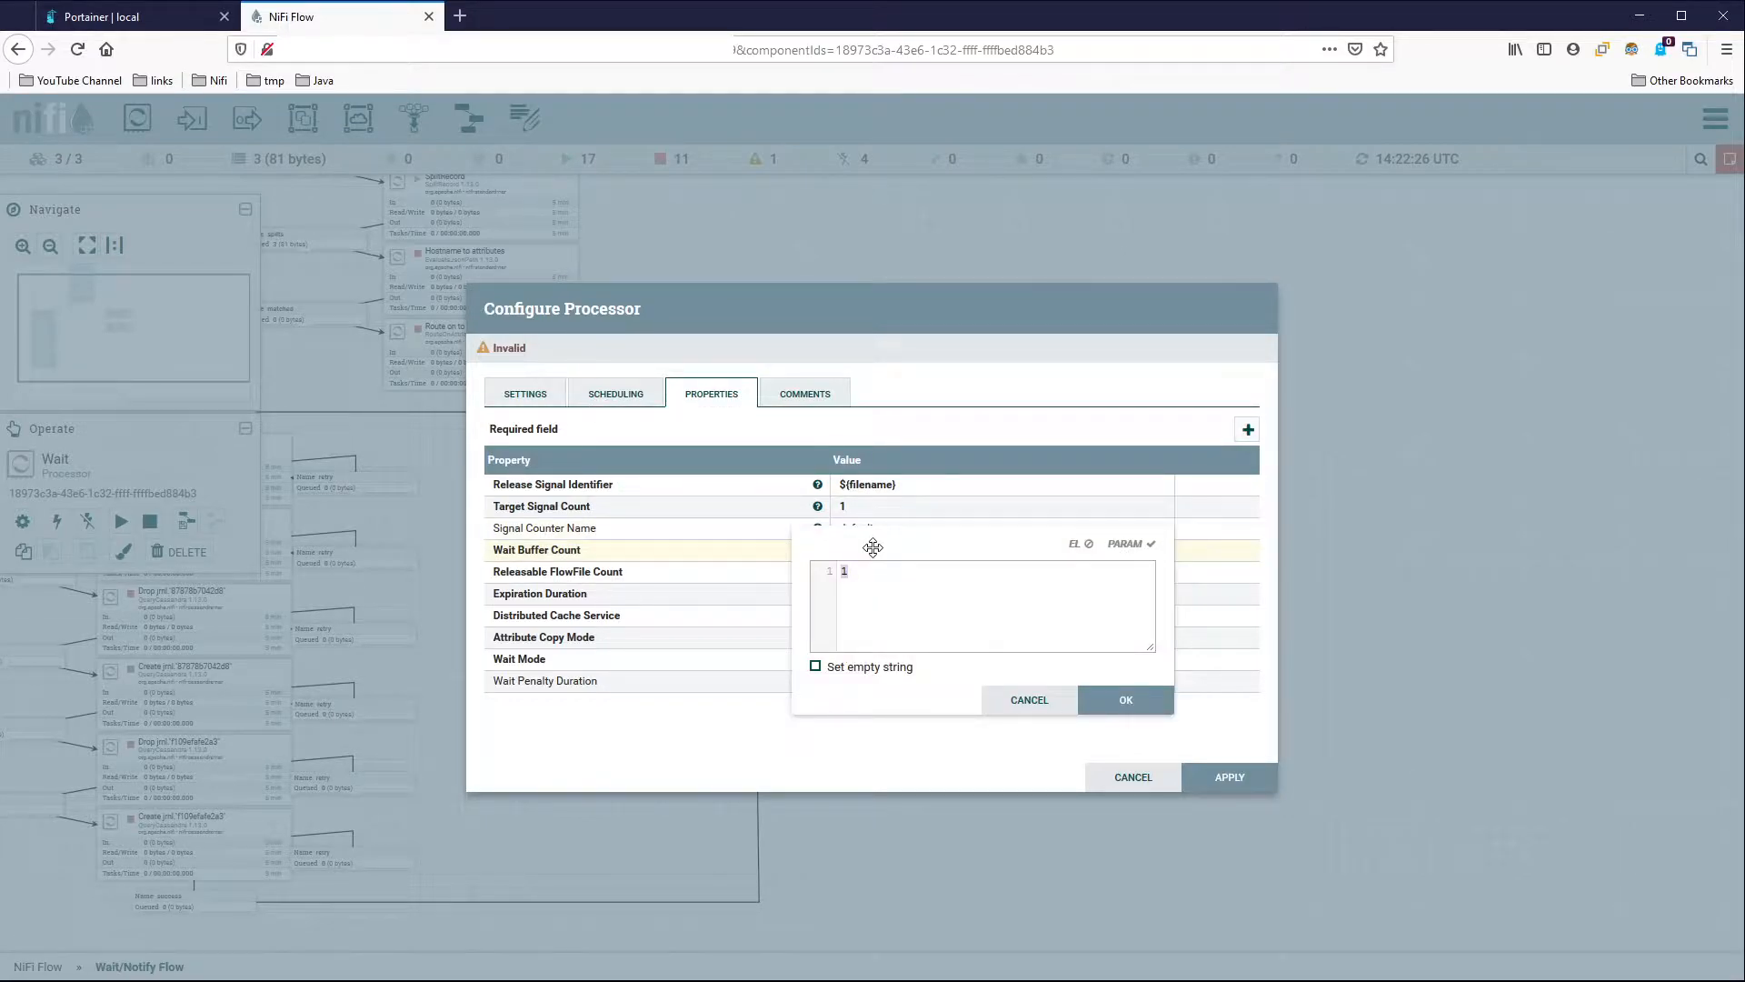
type("00")
key("Return")
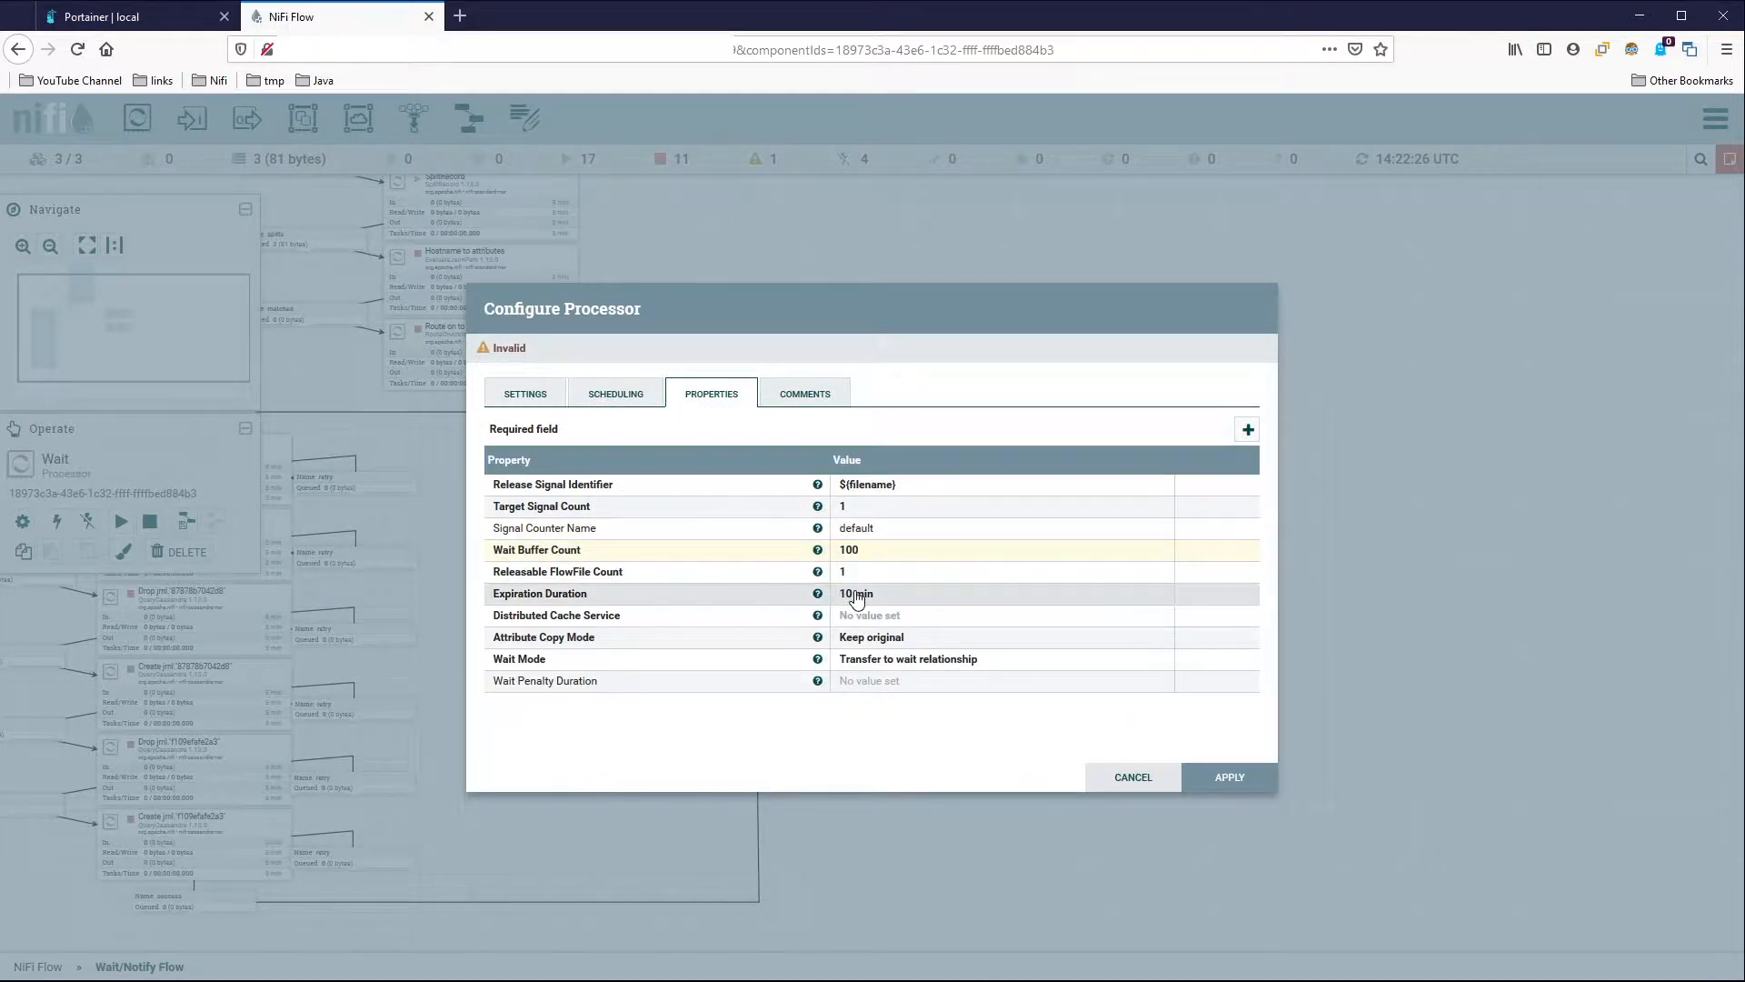
Check the description of the Releasable FlowFile Count property and set its value to 10.
left_click(861, 581)
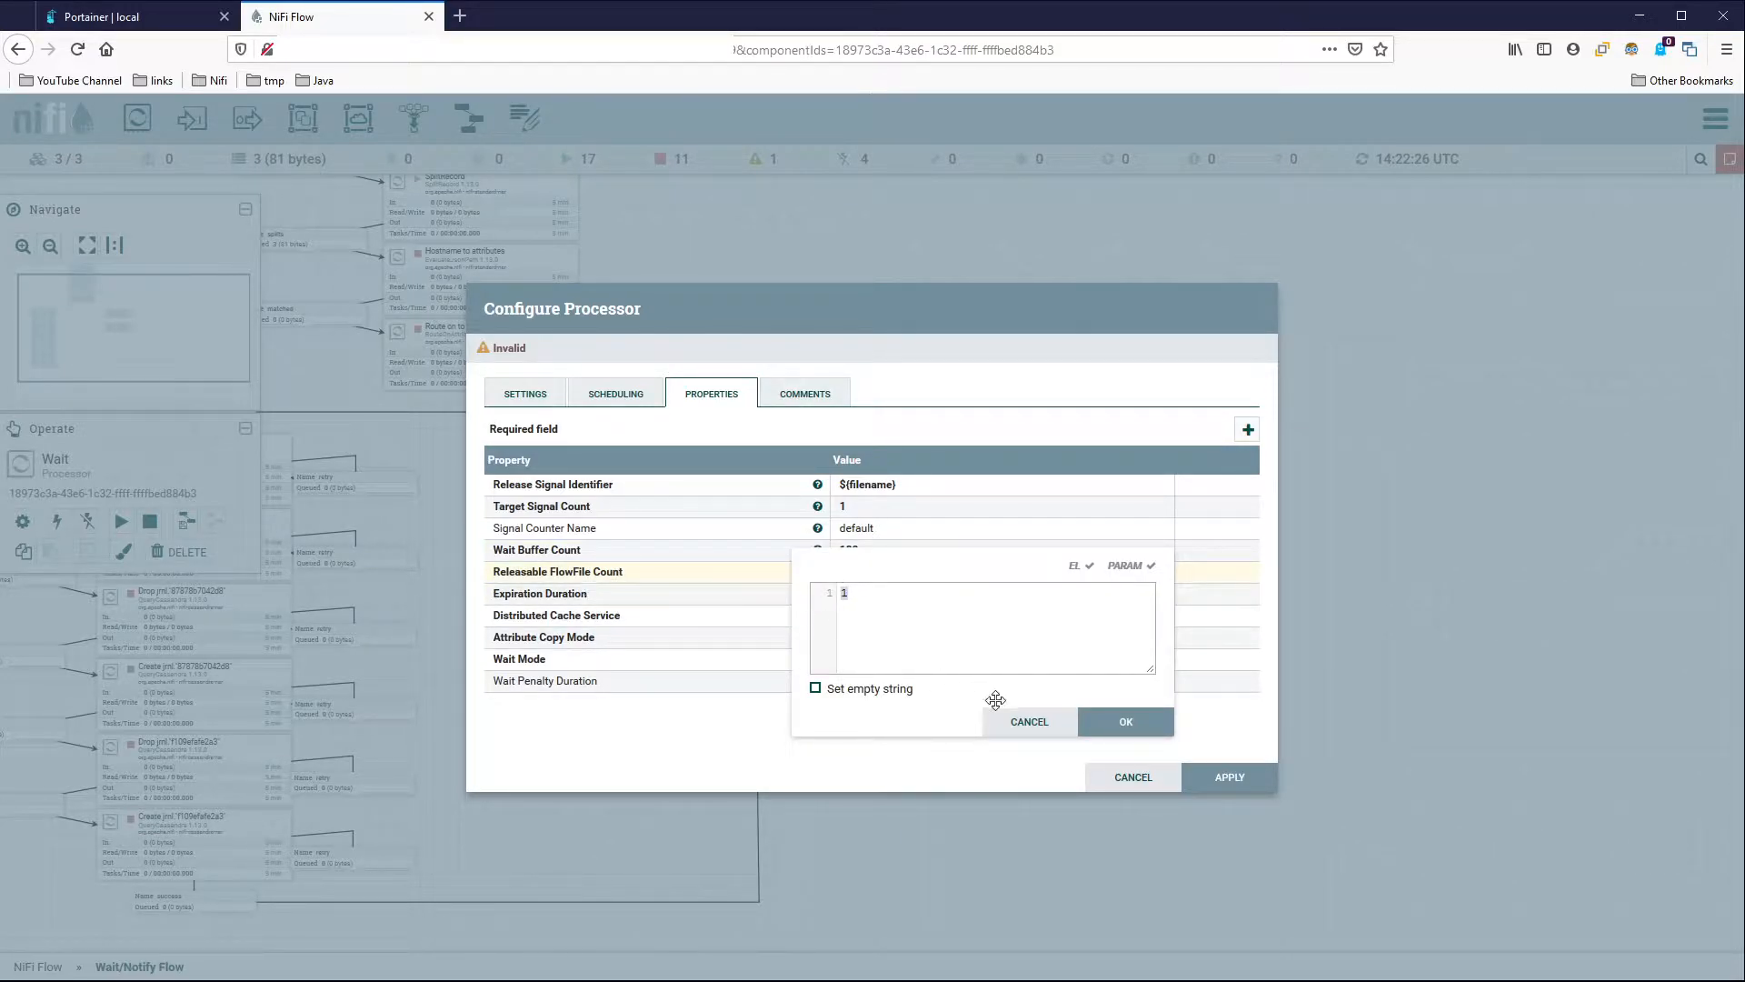
left_click(1029, 722)
mouse_move(817, 575)
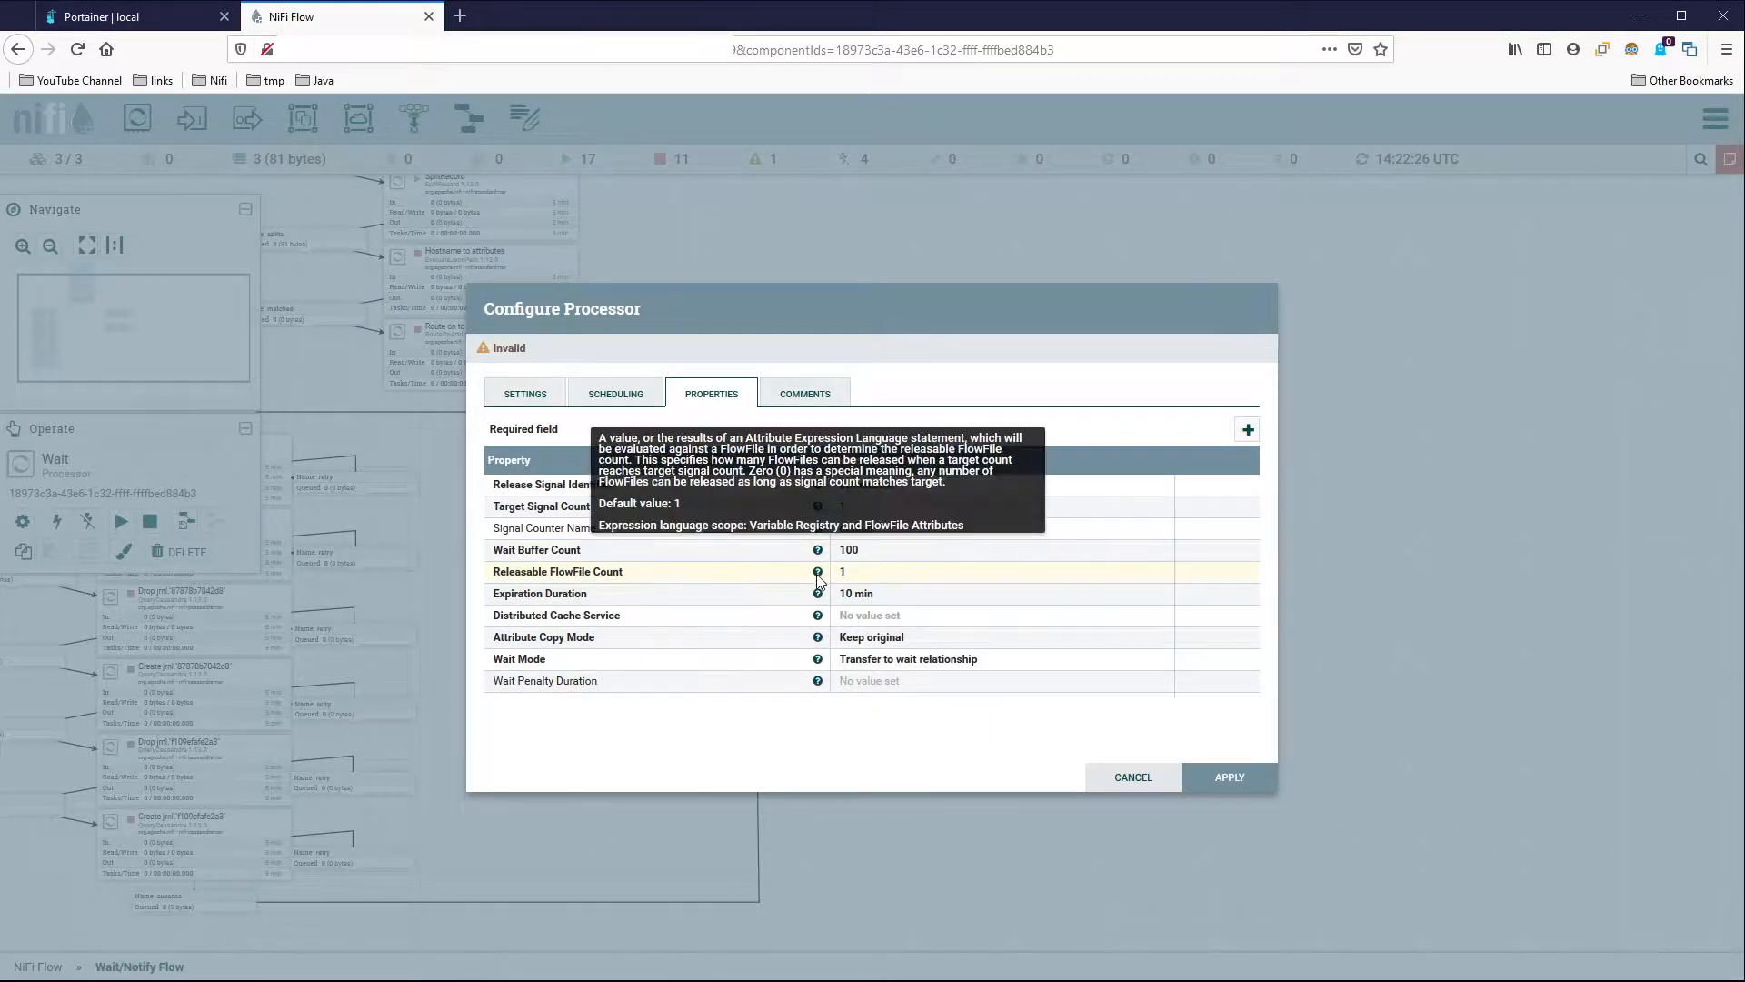
left_click(865, 574)
type("10")
key("Return")
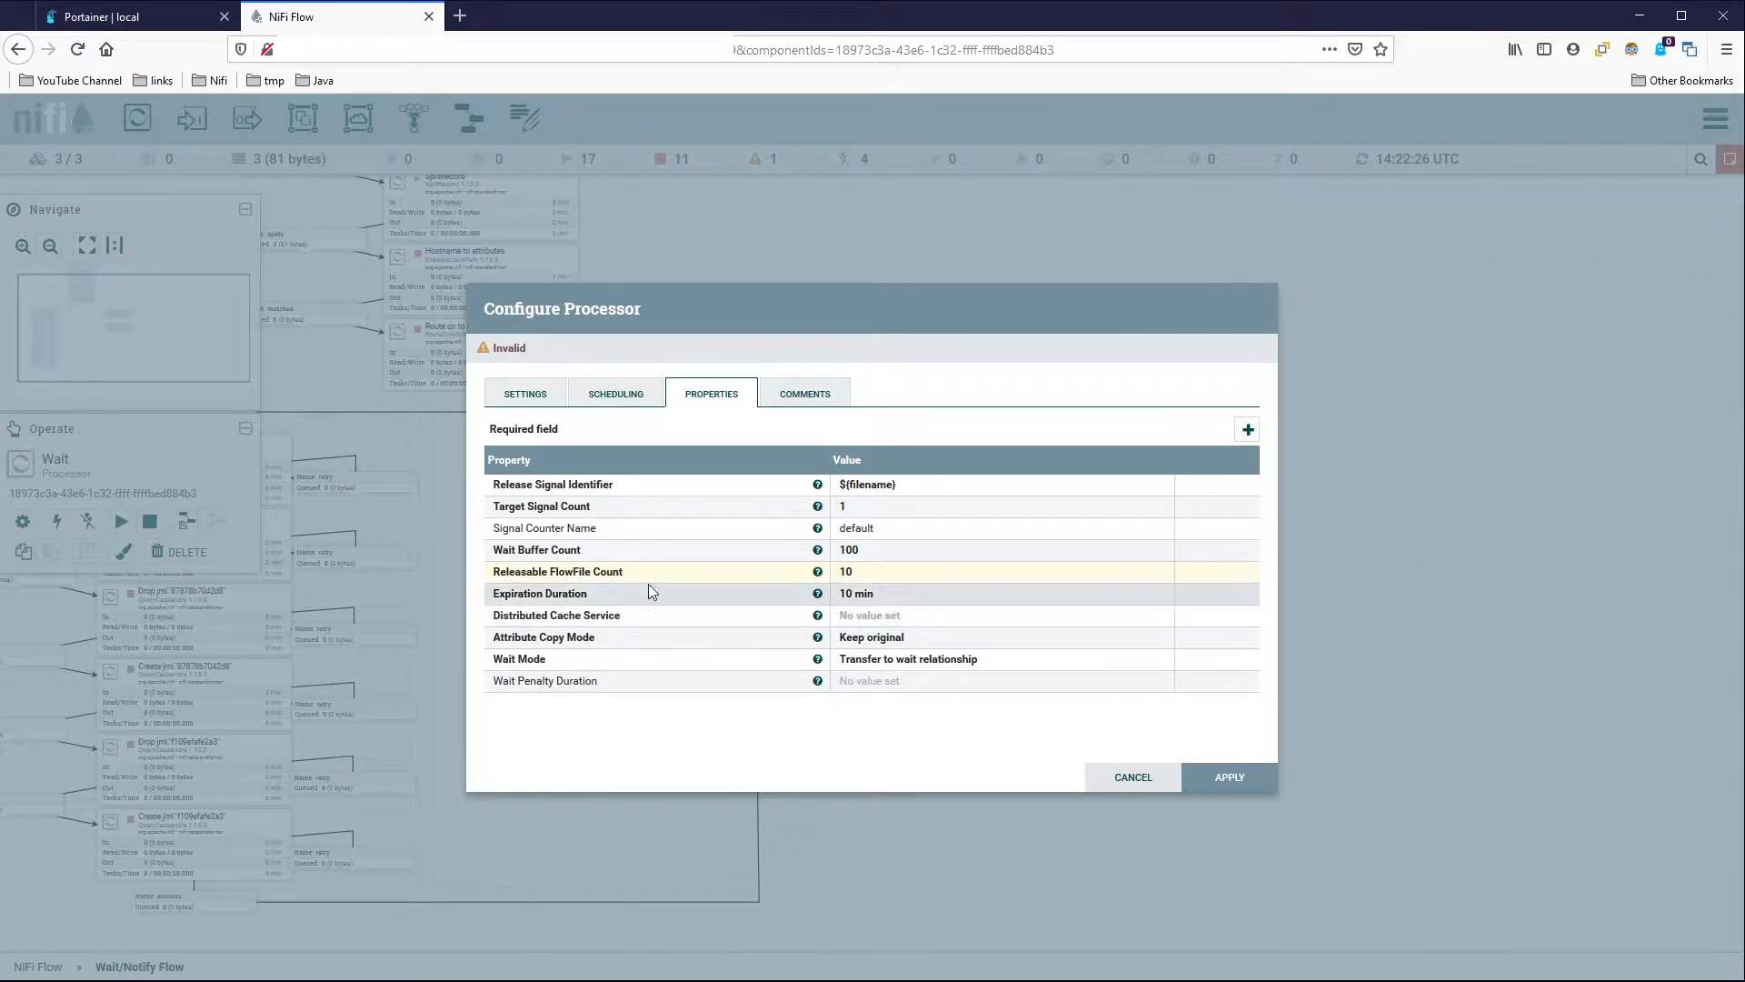
Assign DistributedMapCacheClientService as the Wait processor's Distributed Cache Service and apply the configuration.
left_click(961, 615)
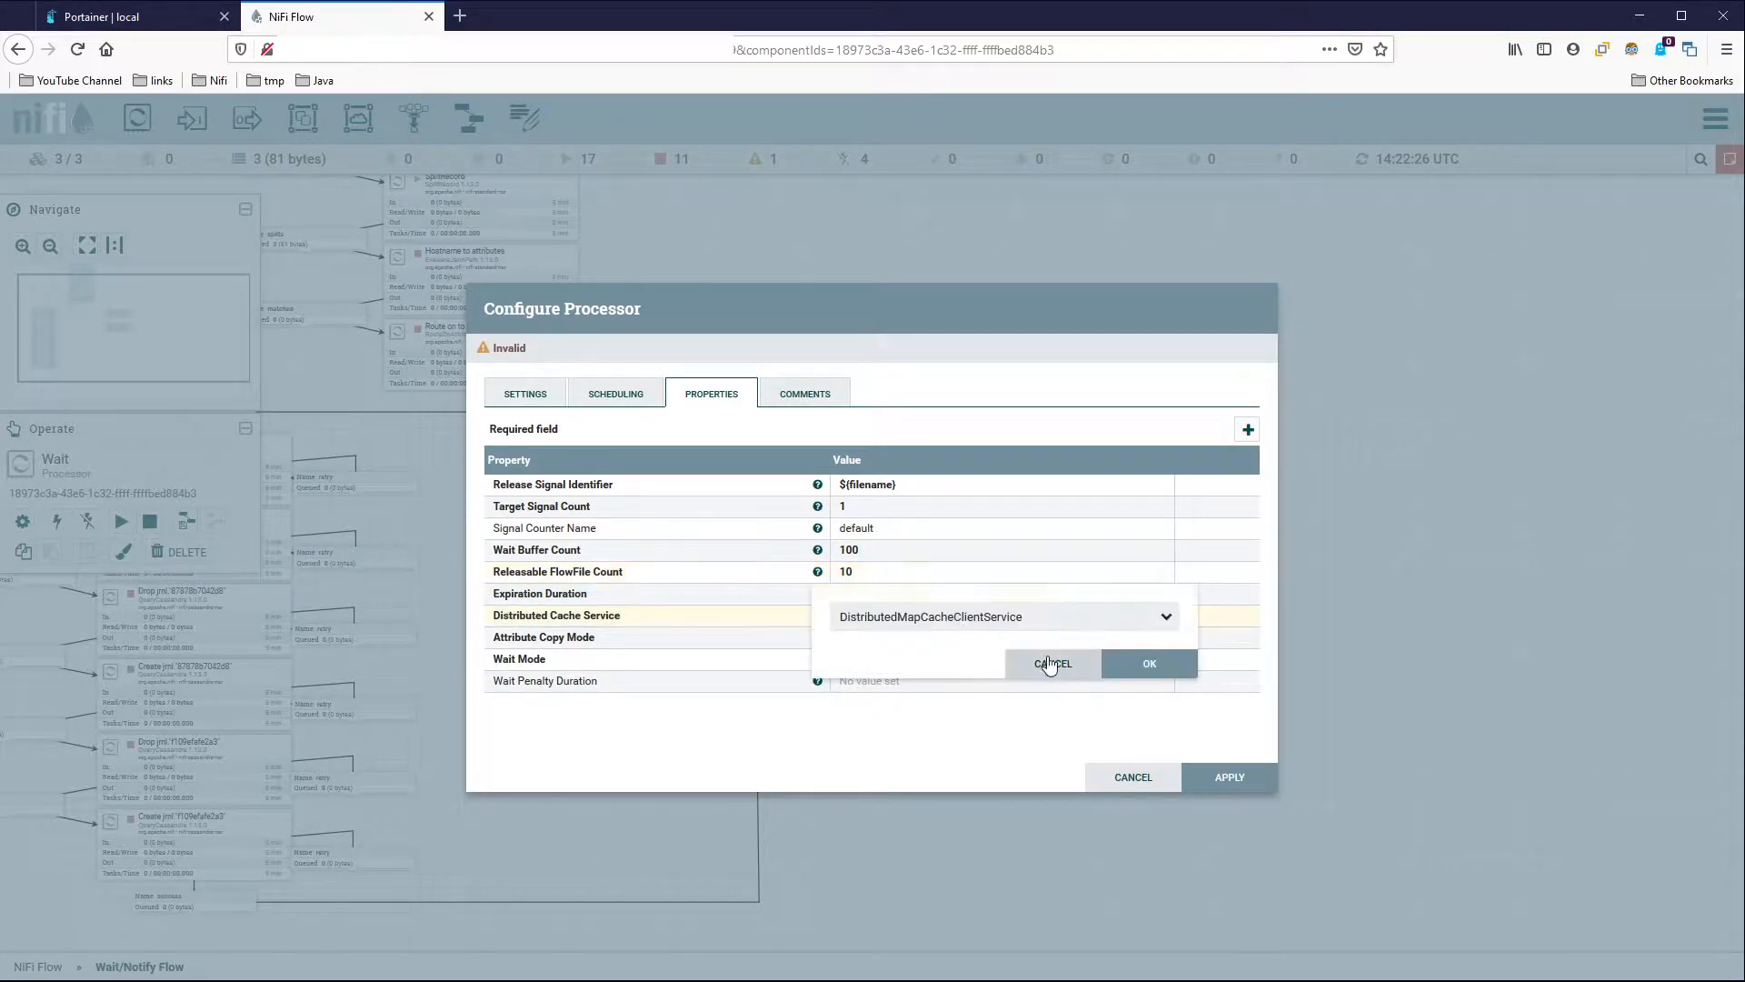
left_click(1149, 664)
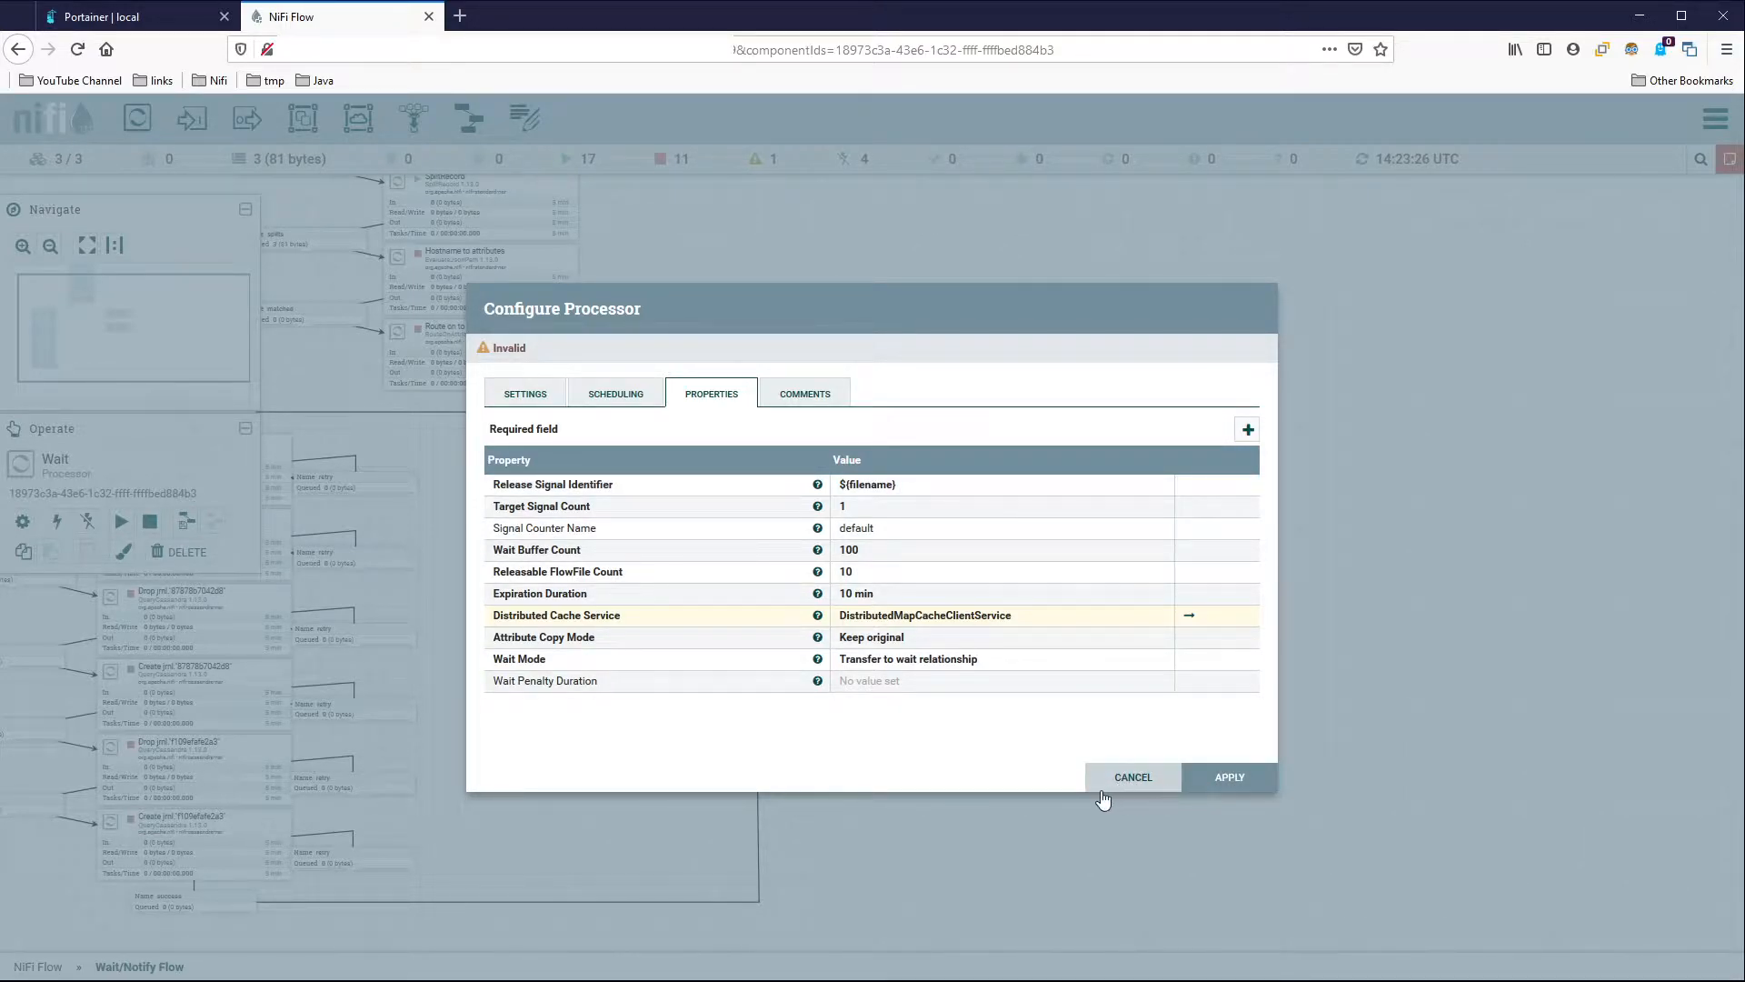
left_click(1242, 775)
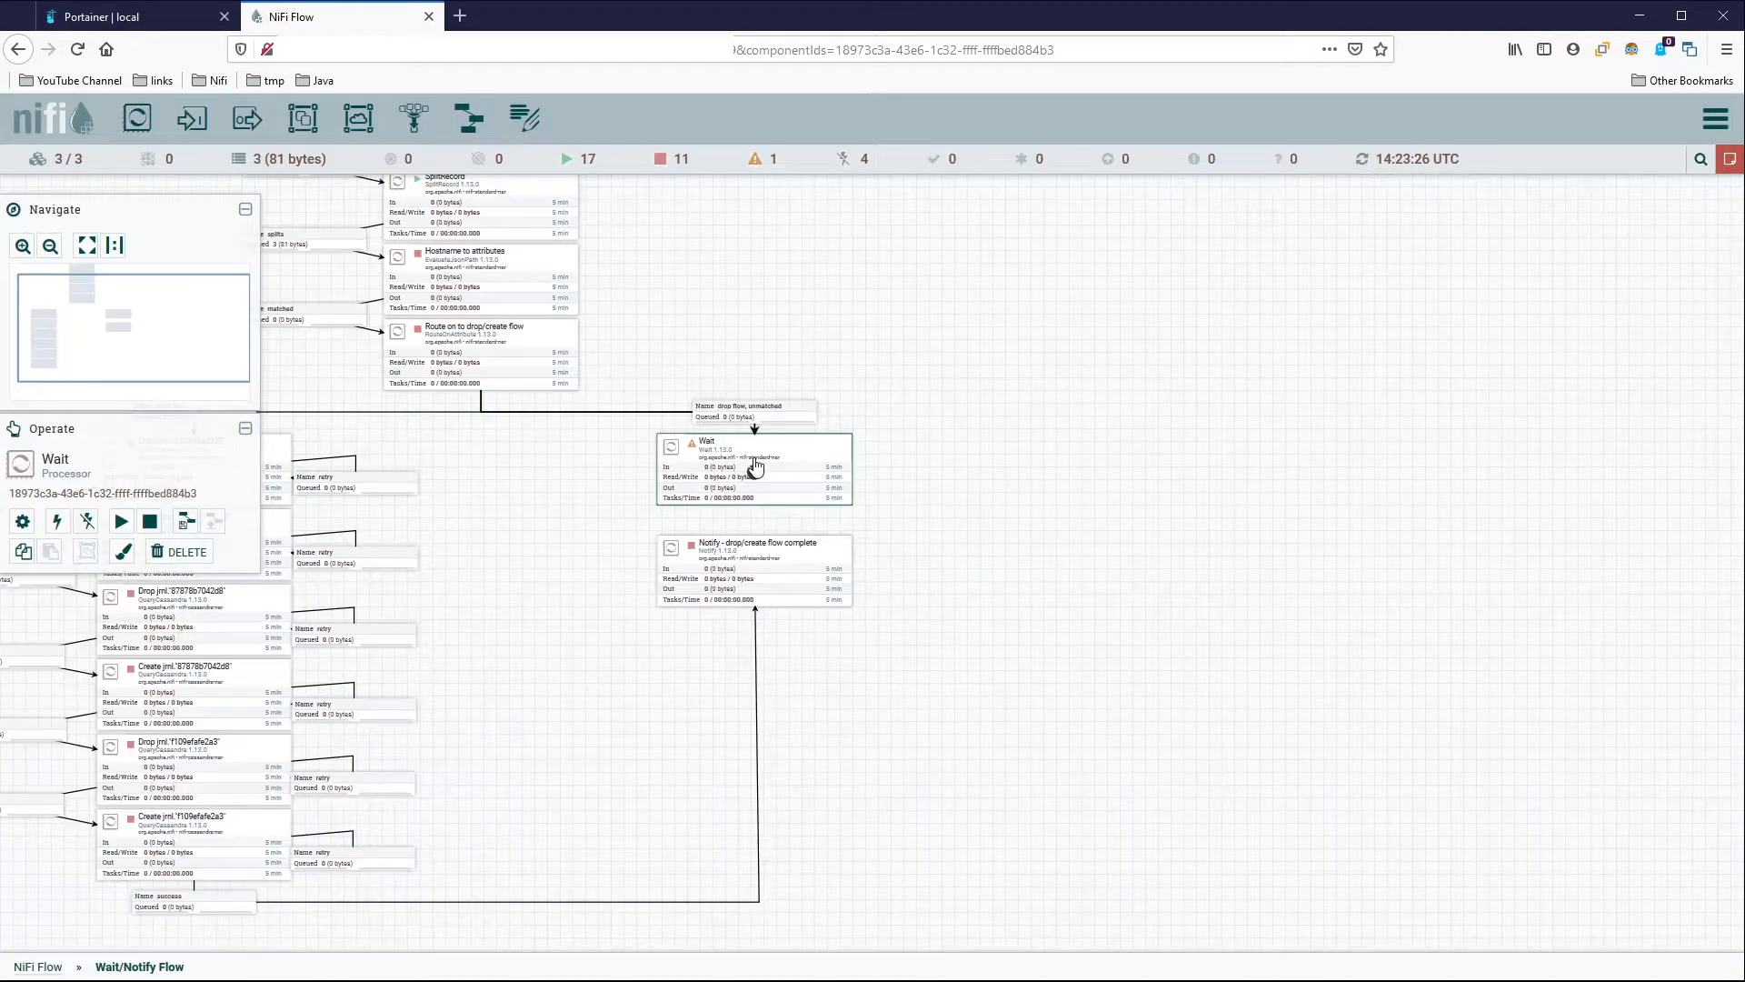
left_click(787, 570)
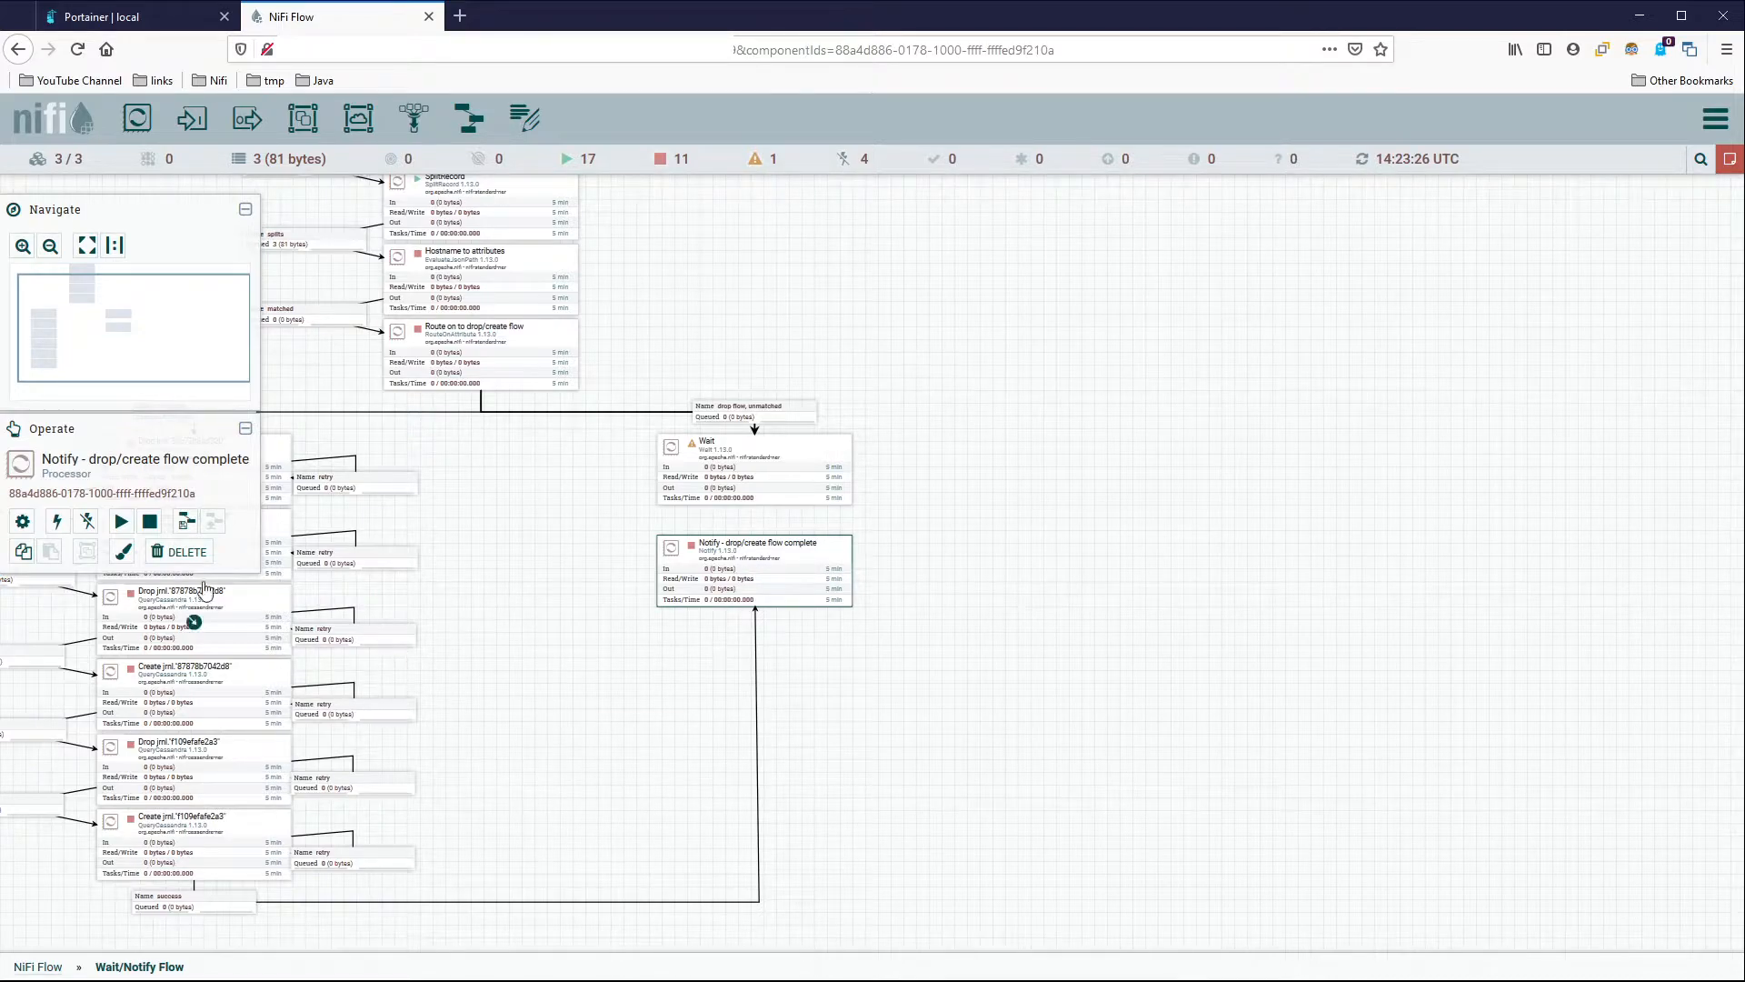
left_click_drag(555, 576, 791, 646)
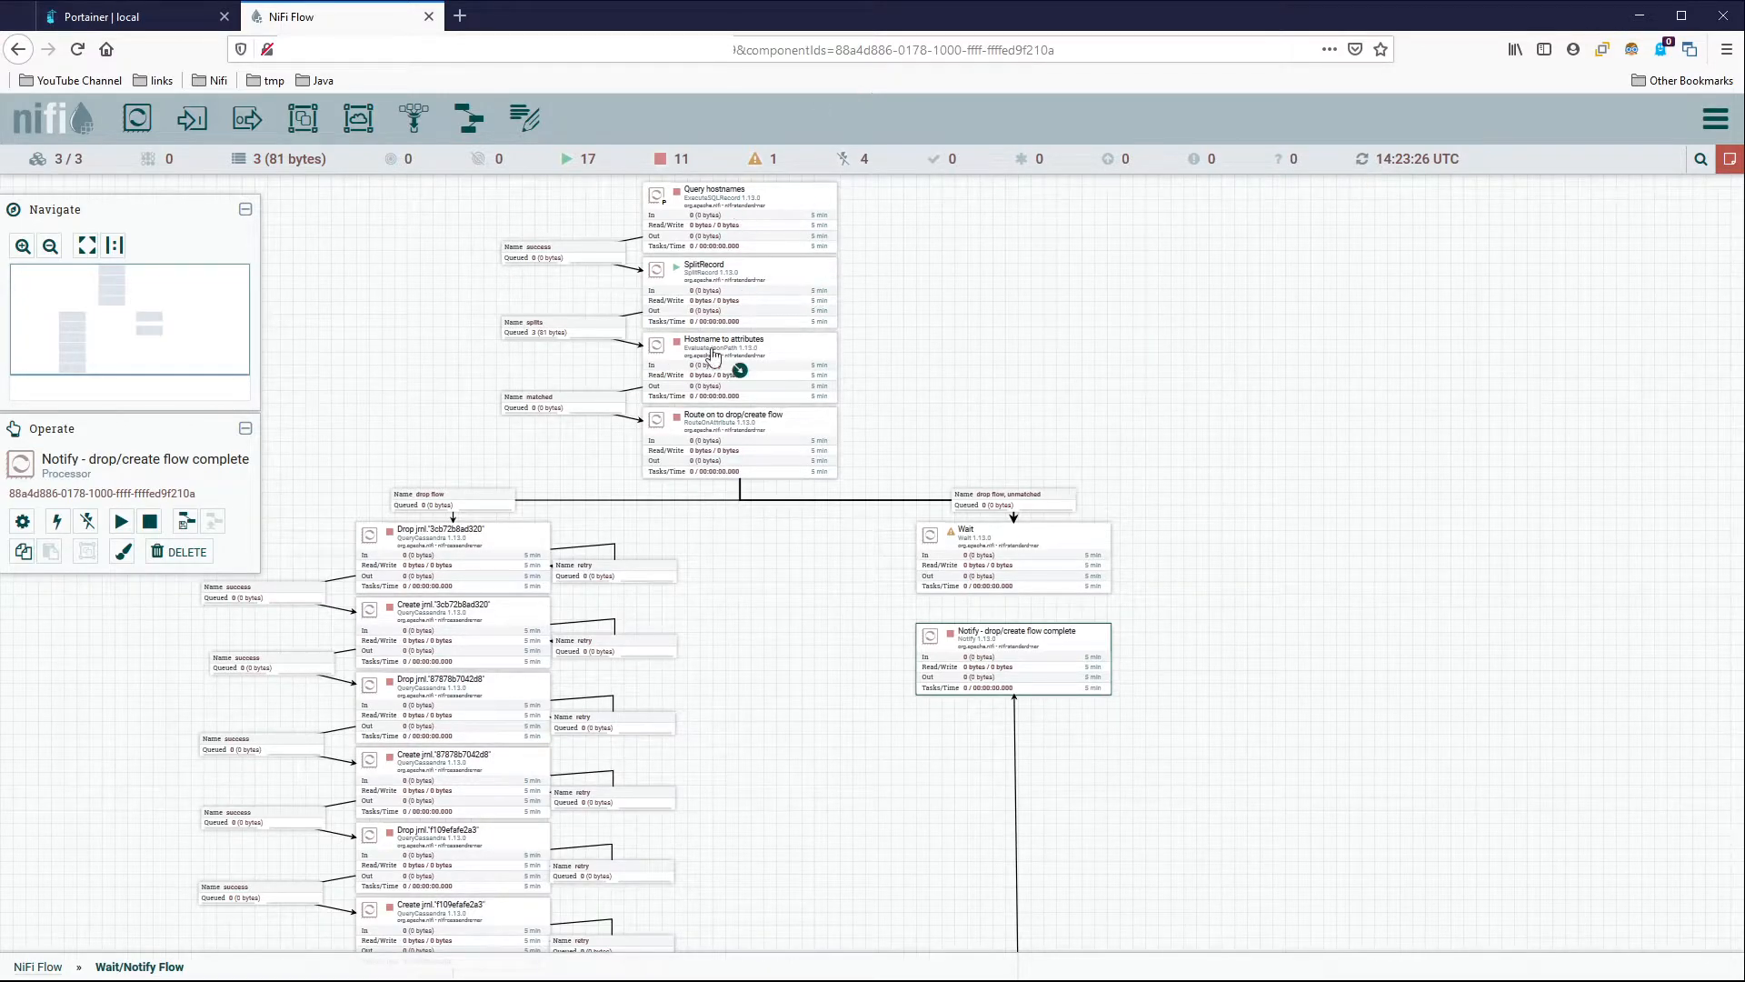
left_click(779, 211)
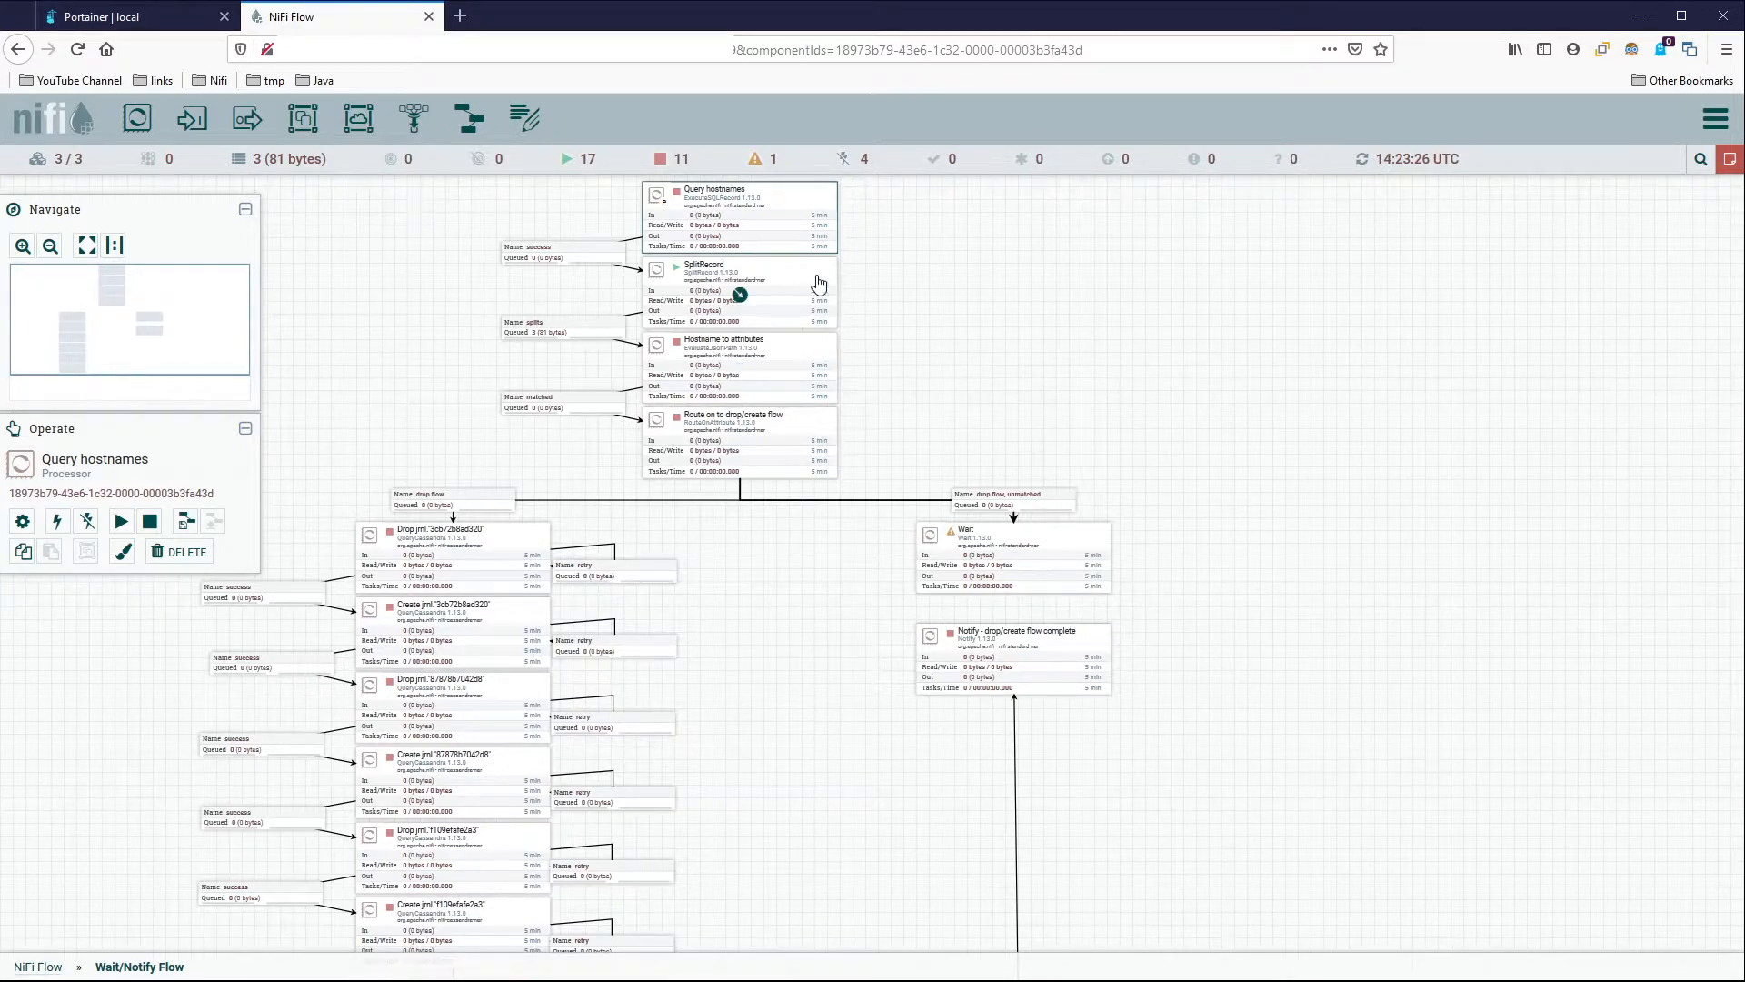
left_click_drag(764, 819, 748, 760)
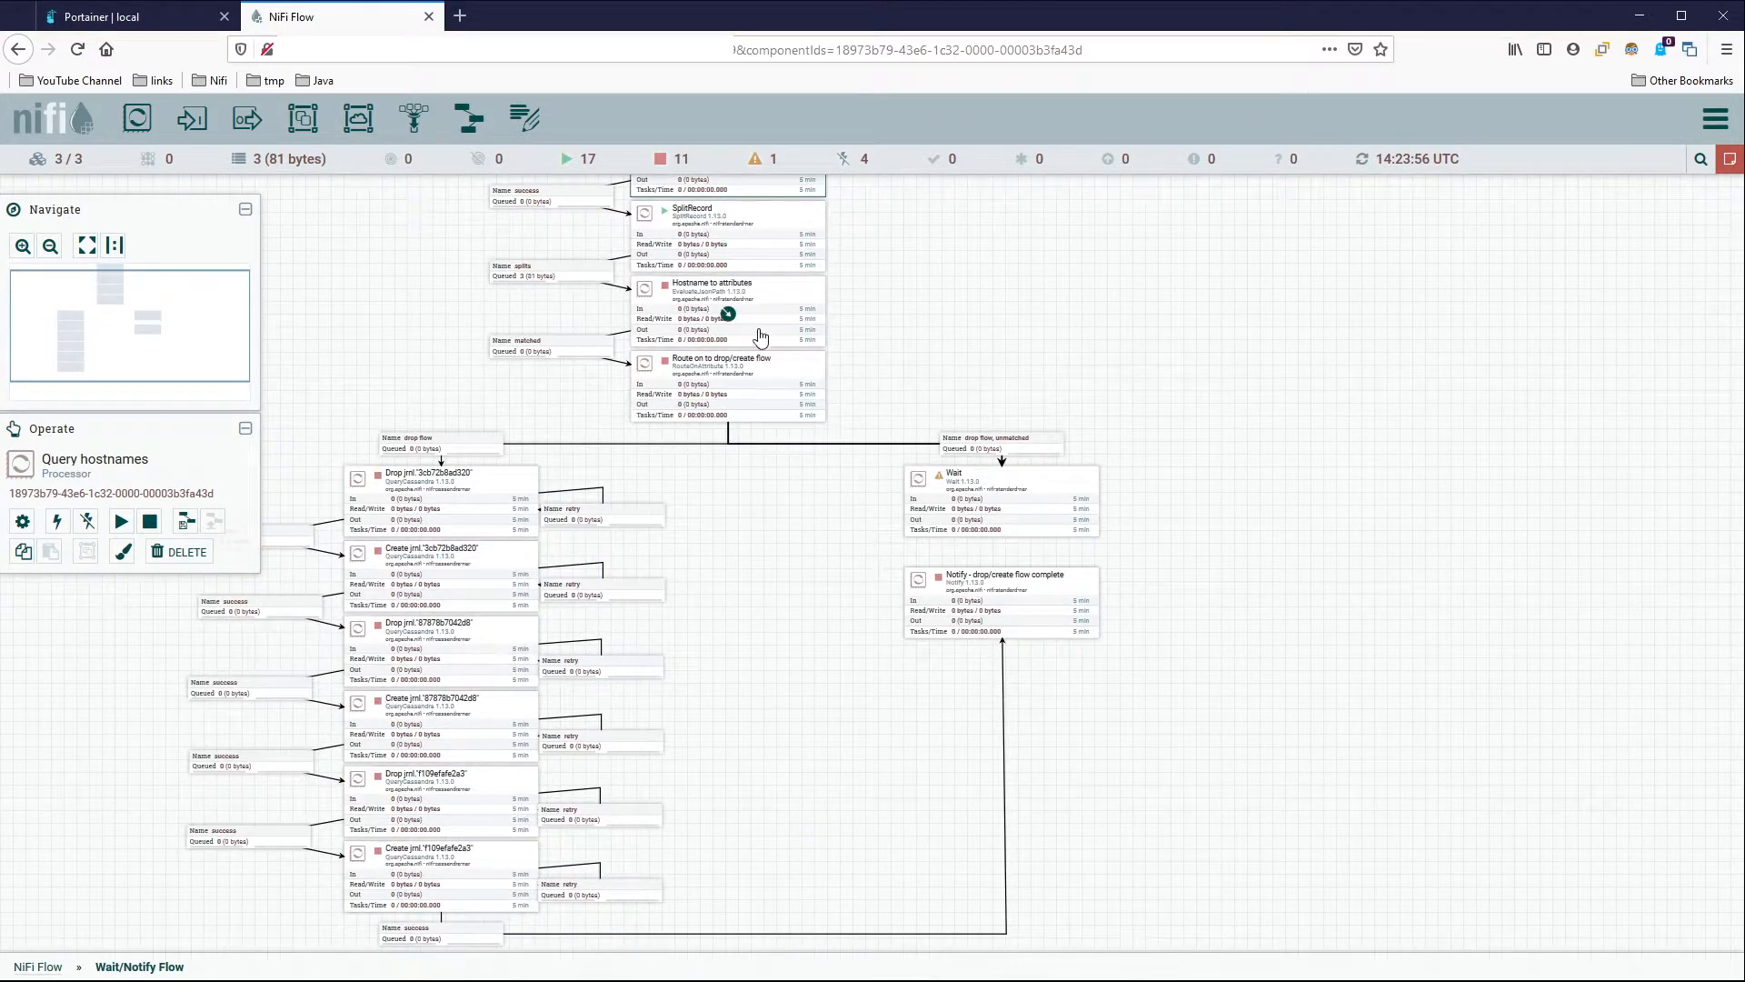
Set the Wait processor's Wait Mode to Keep in the upstream connection and apply the configuration.
double_click(1074, 525)
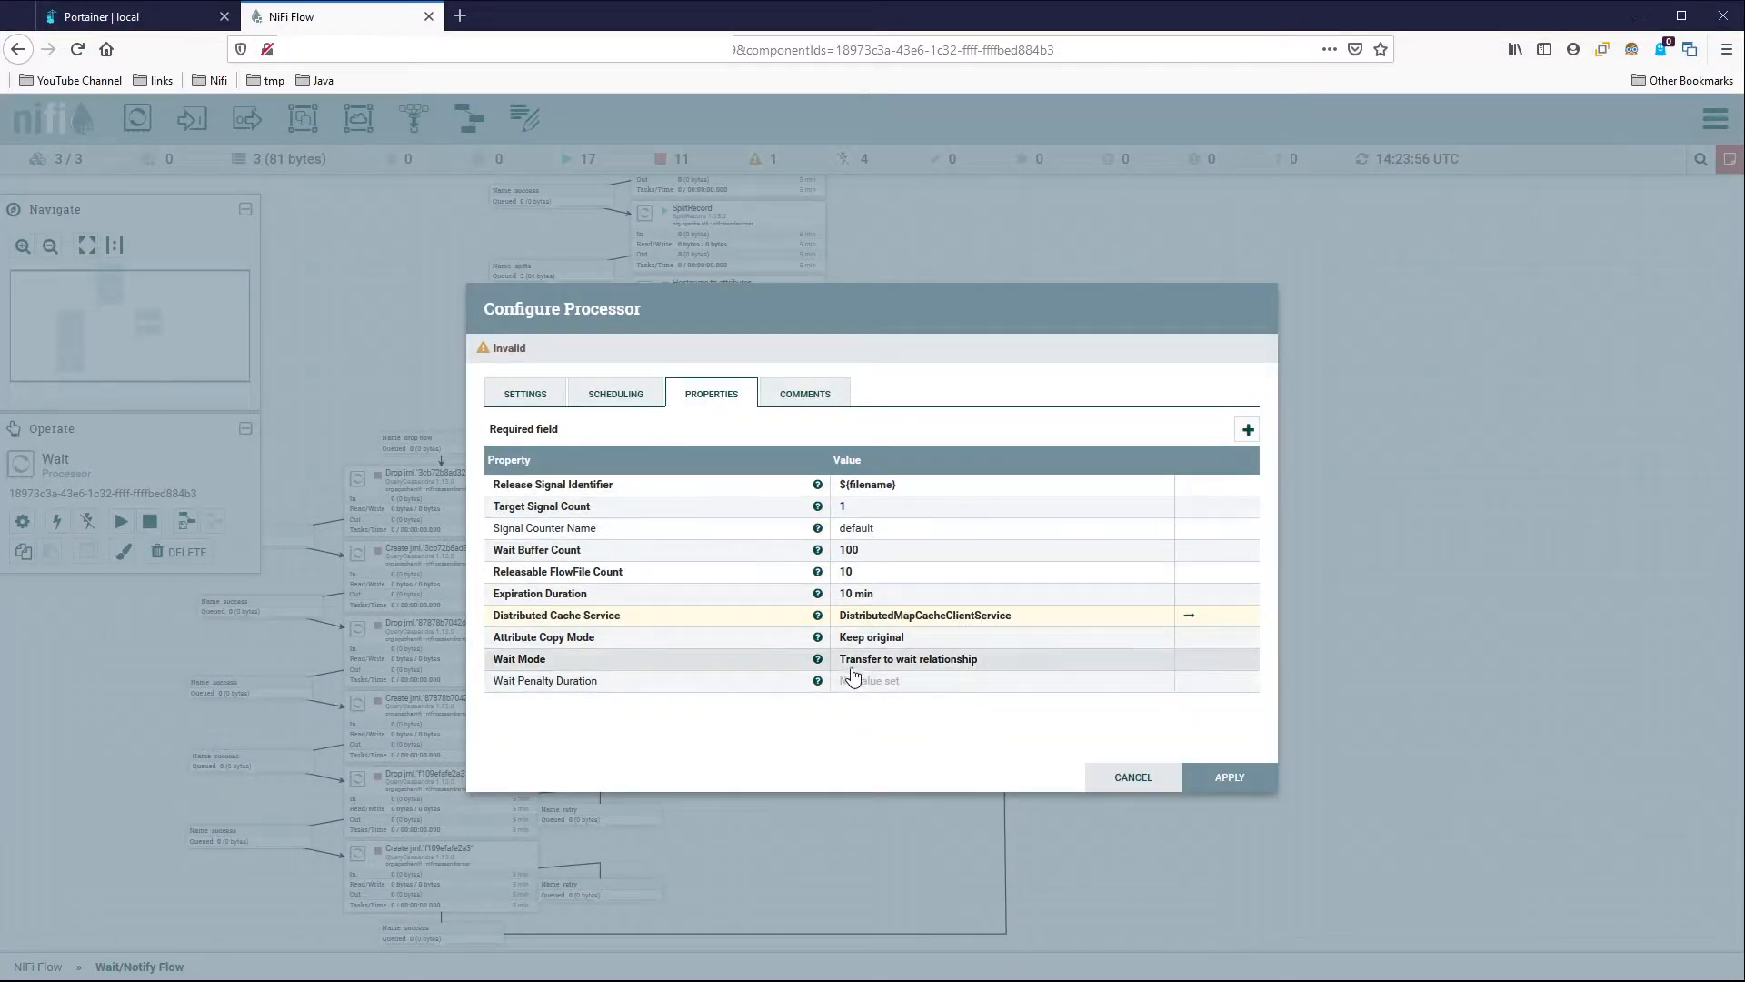
left_click(524, 394)
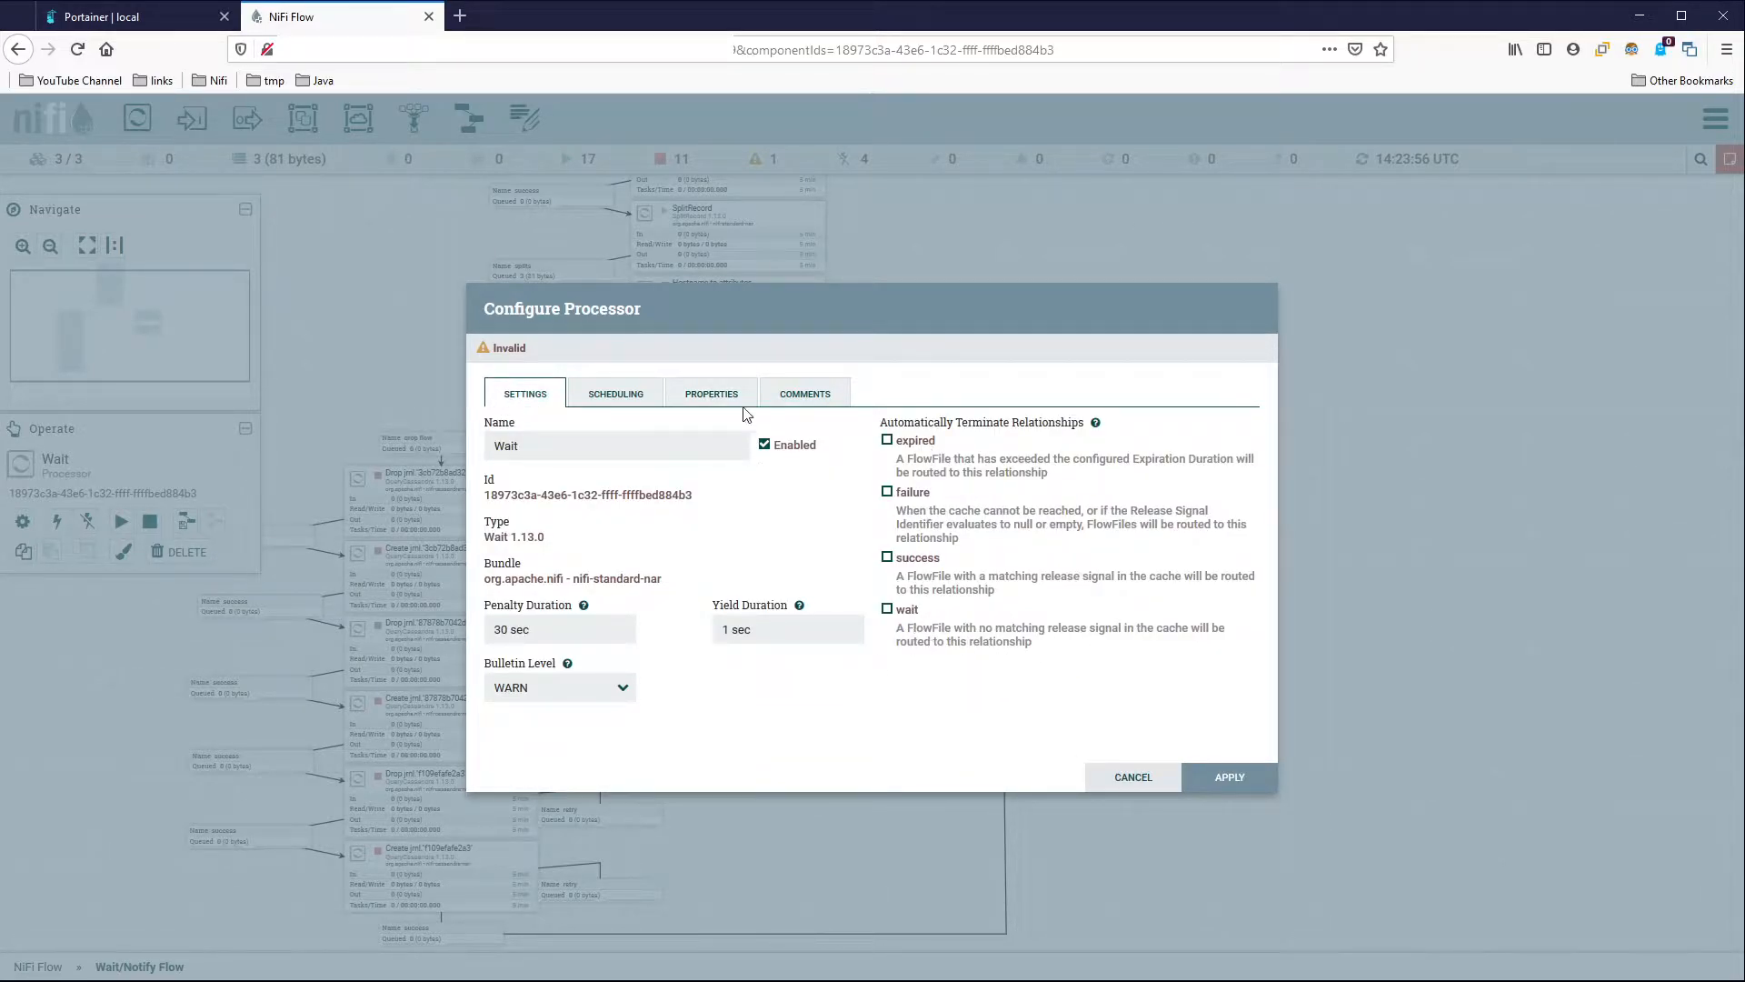
left_click(714, 395)
left_click(972, 660)
left_click(975, 662)
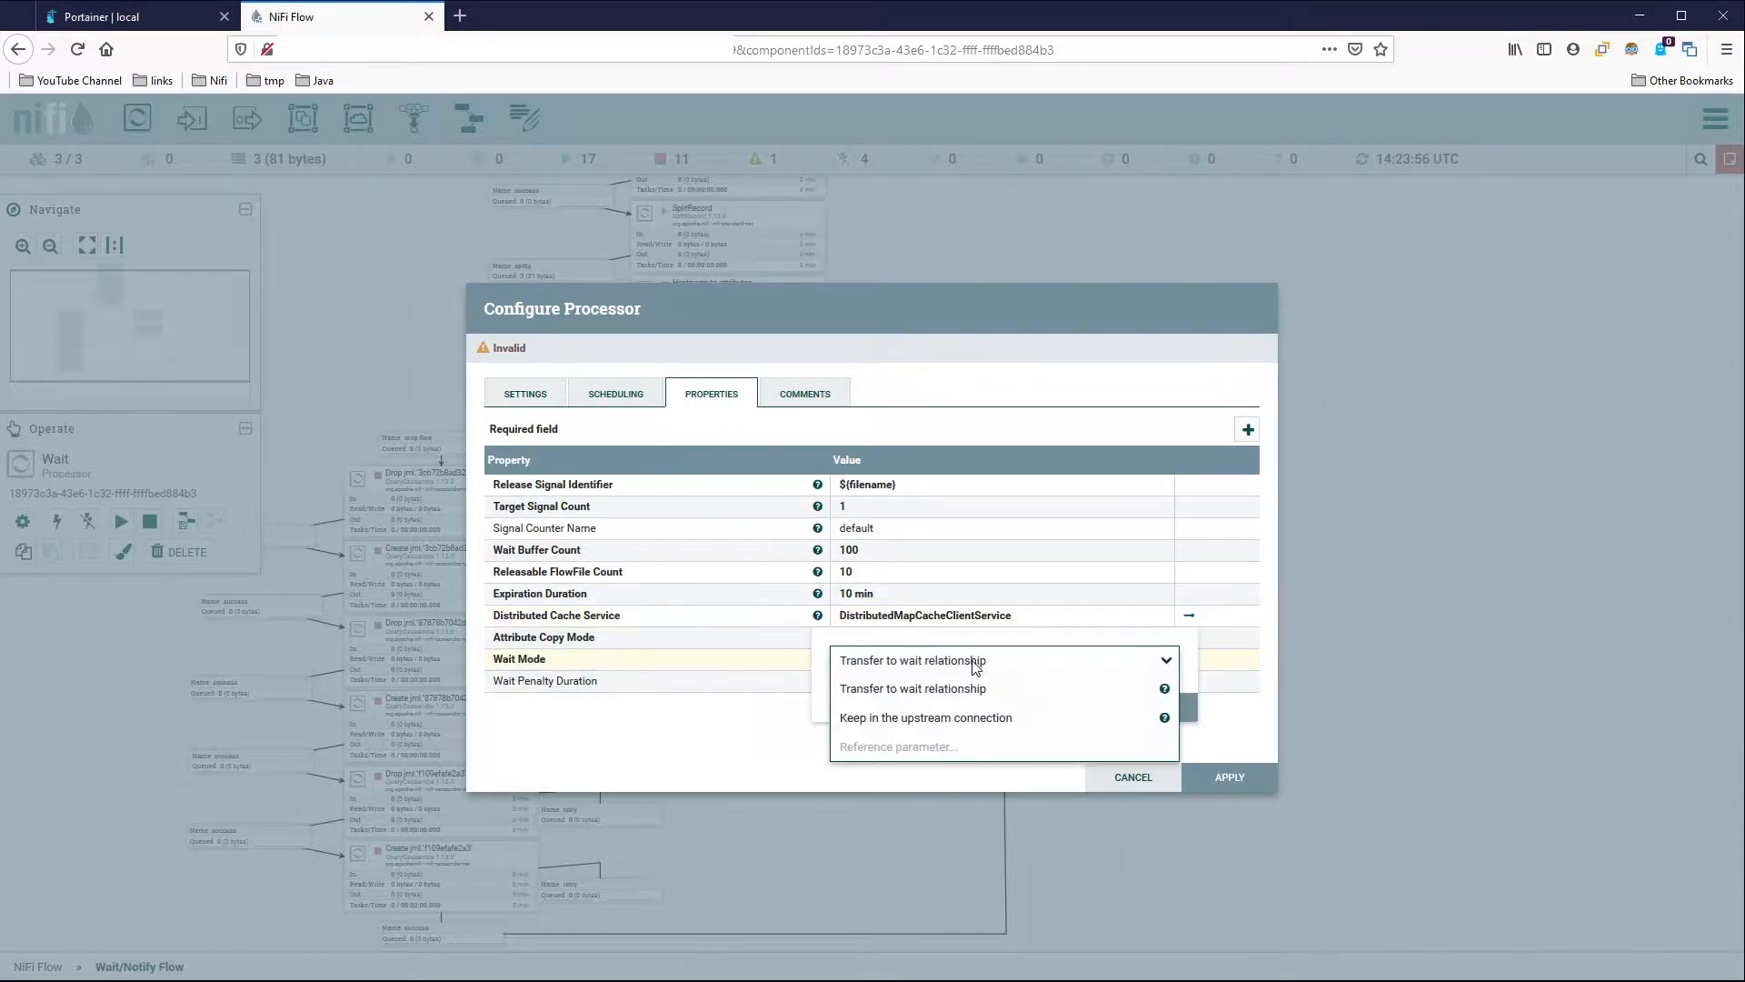
left_click(936, 723)
left_click(1150, 707)
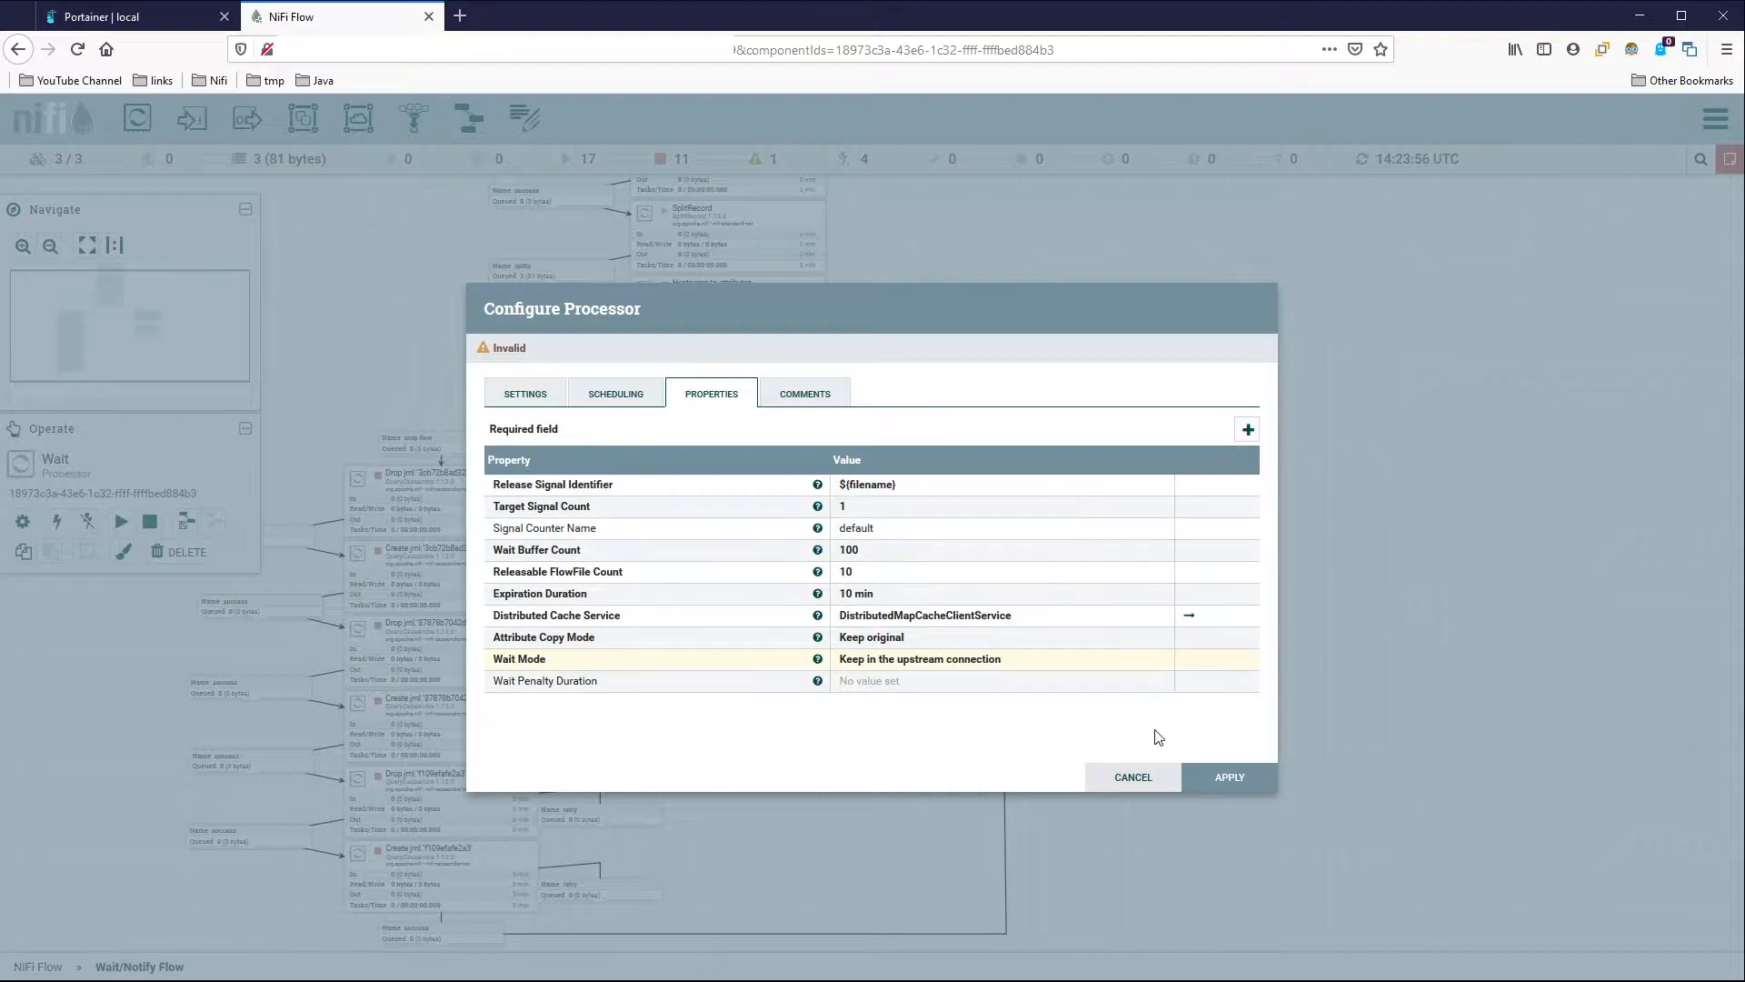
left_click(1247, 782)
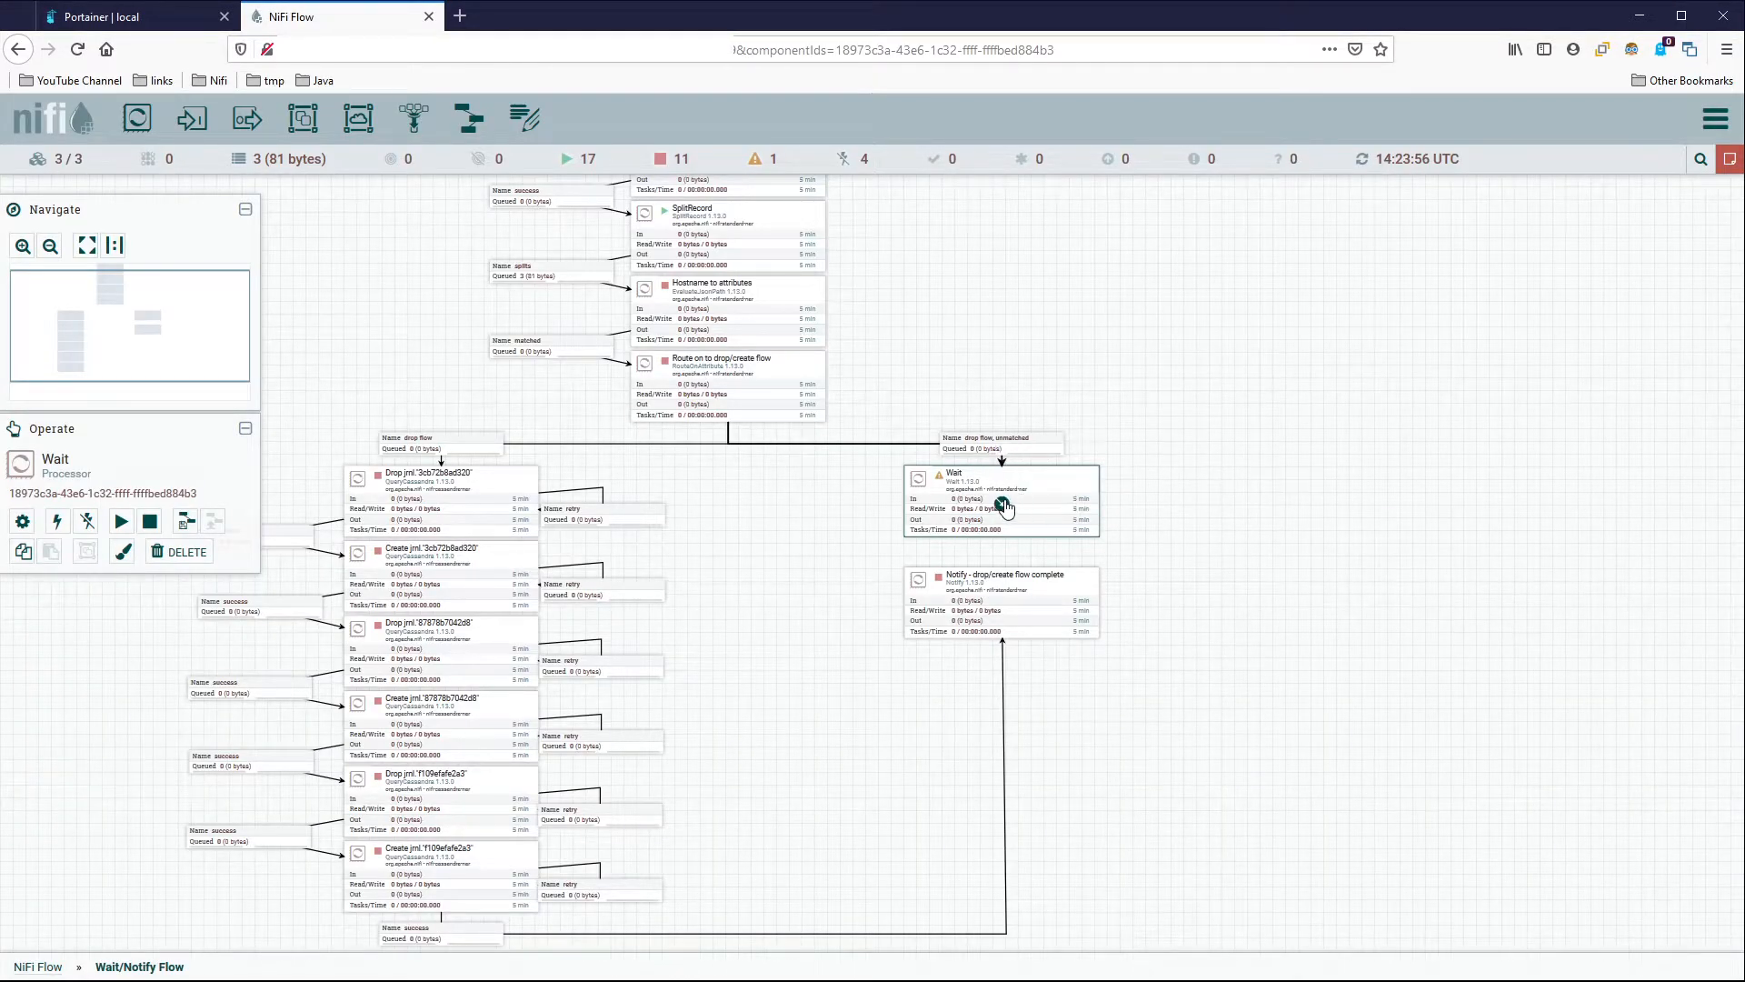
left_click_drag(1000, 505, 1037, 514)
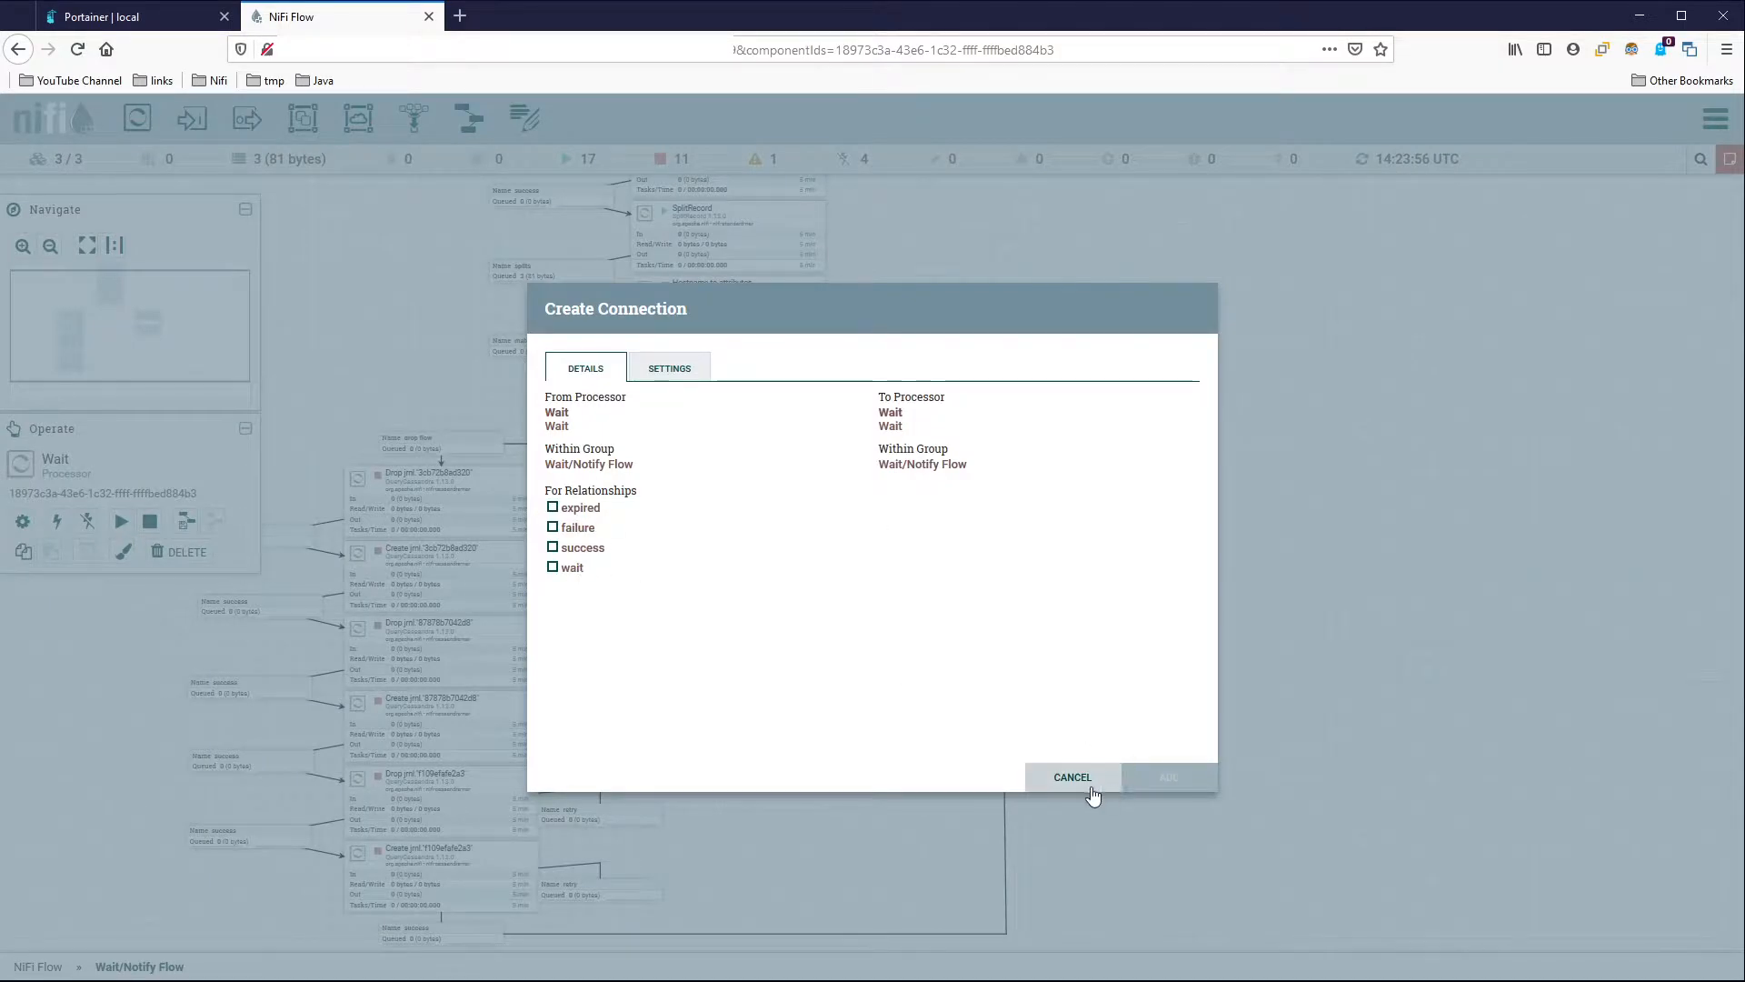
left_click(1059, 777)
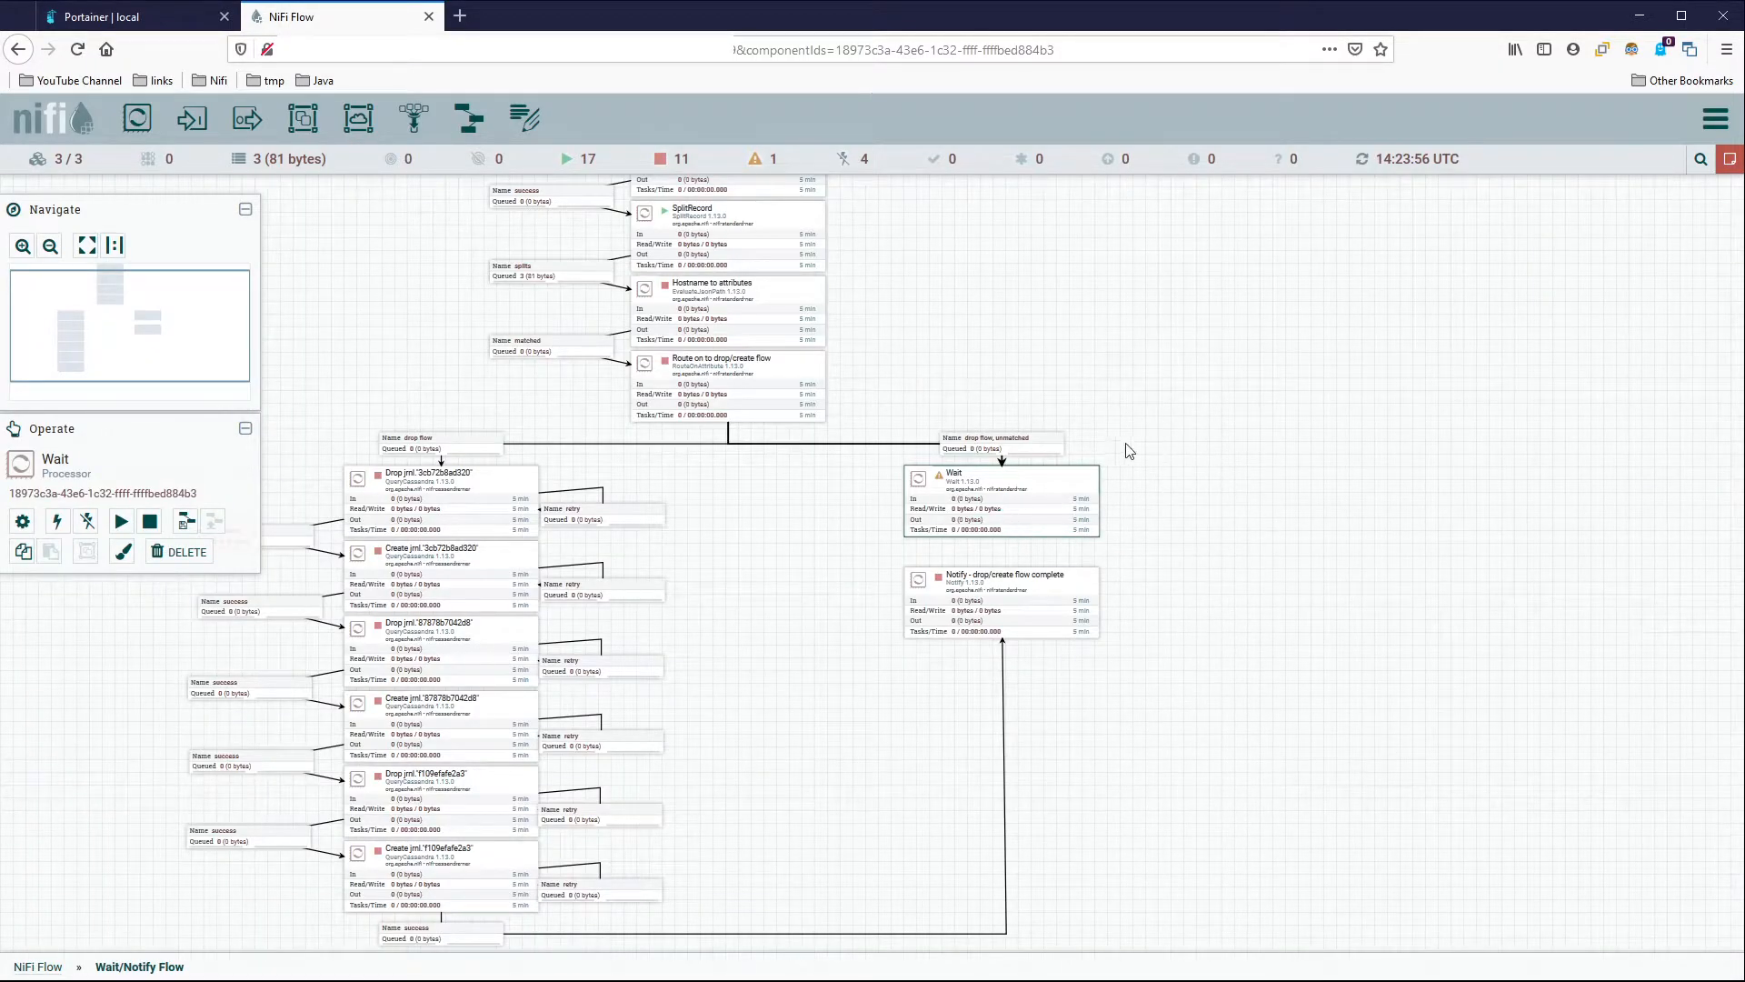
left_click(1050, 445)
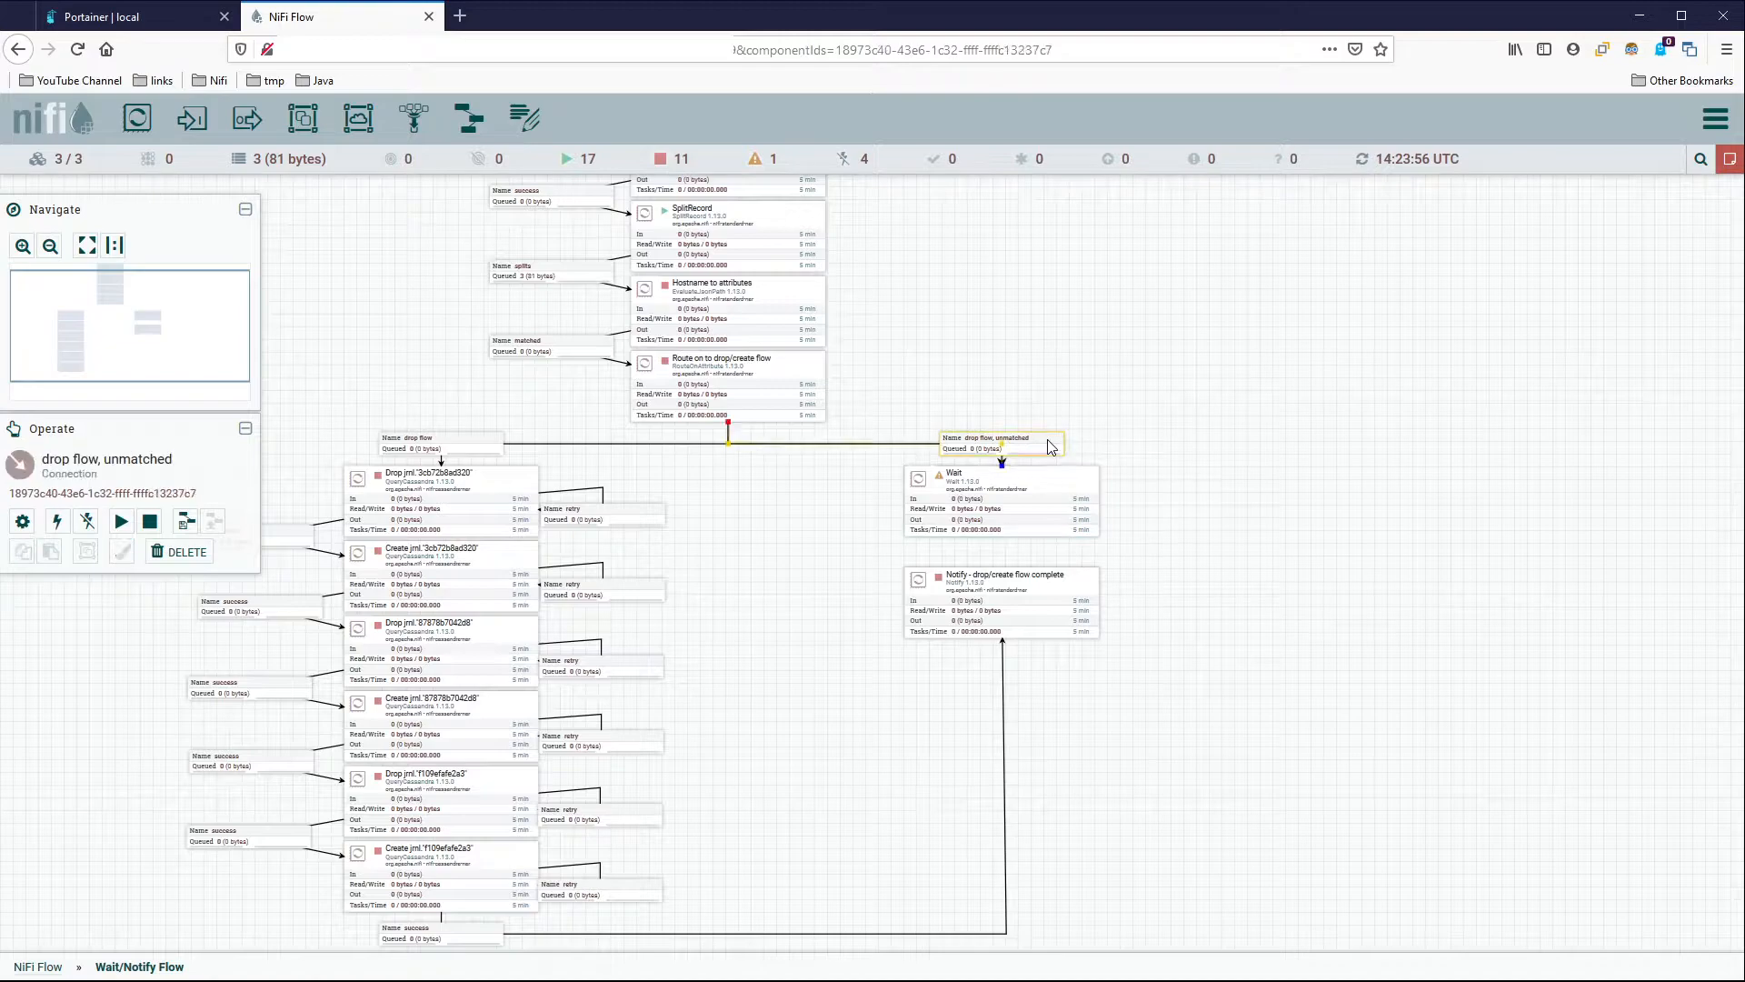
Check the Wait processor's validation errors, auto-terminate its expired, failure and wait relationships, and apply the settings.
scroll(1145, 477, "up", 2)
left_click_drag(1261, 552, 1155, 497)
scroll(1106, 463, "up", 1)
scroll(1094, 483, "down", 1)
left_click_drag(1047, 518, 1090, 513)
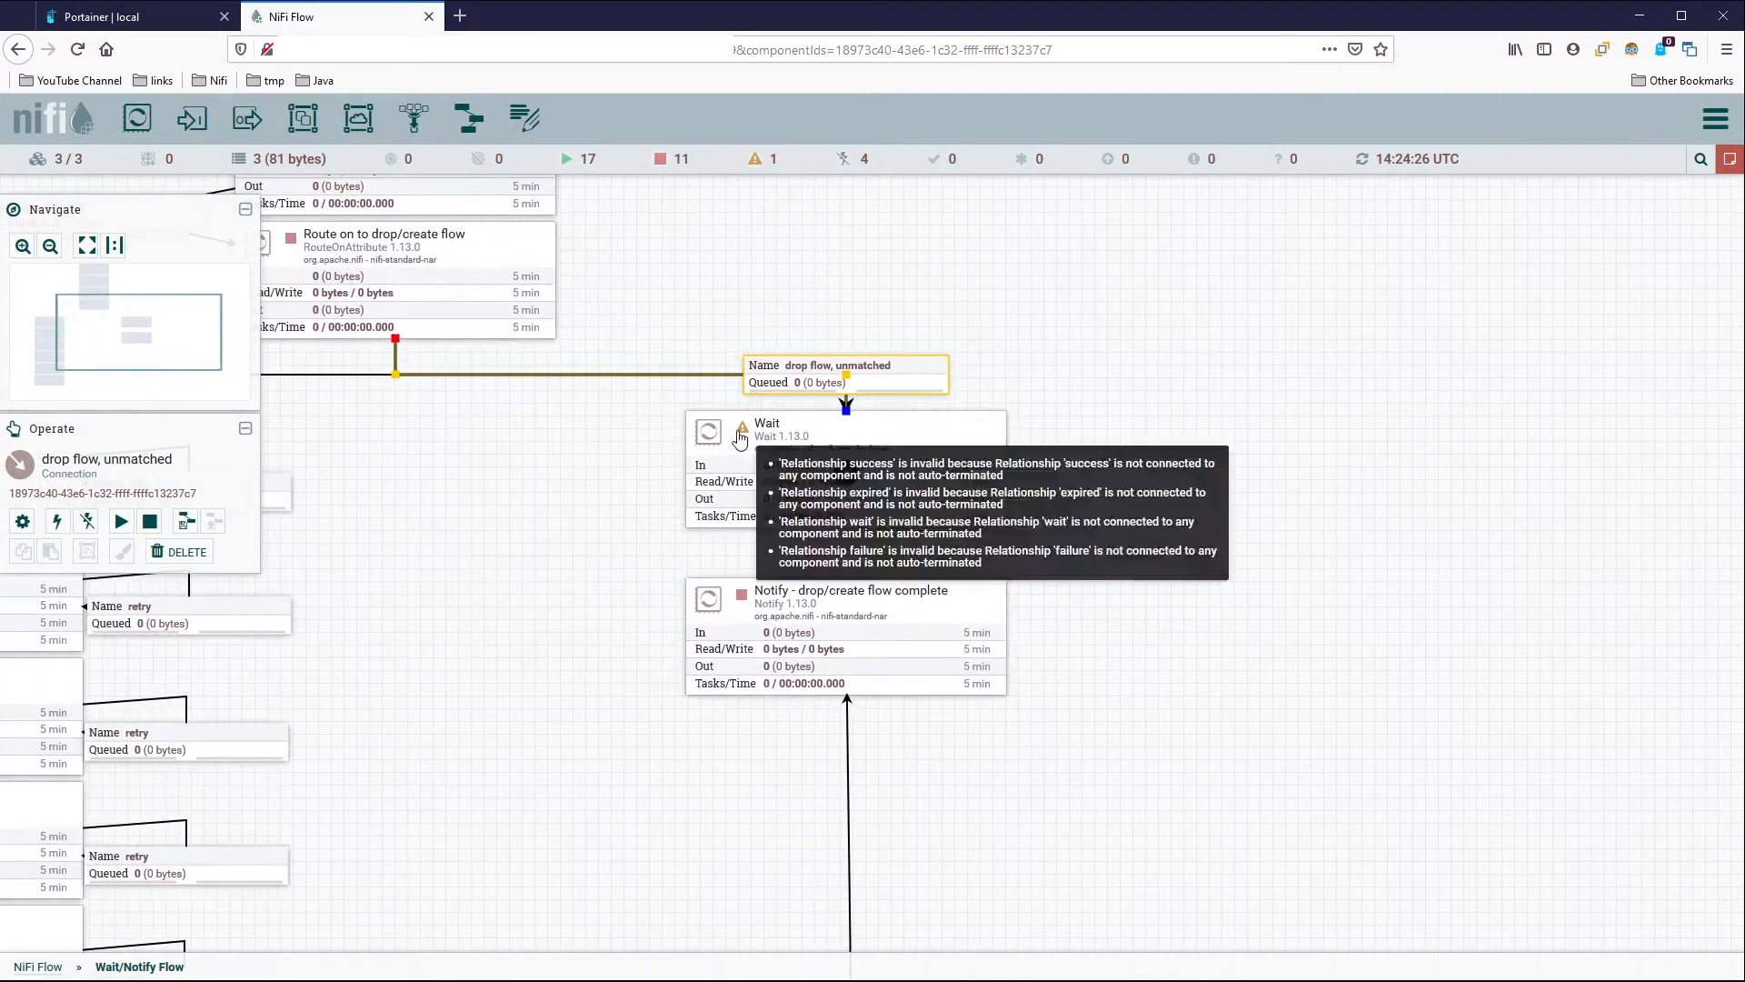
left_click(920, 443)
double_click(920, 443)
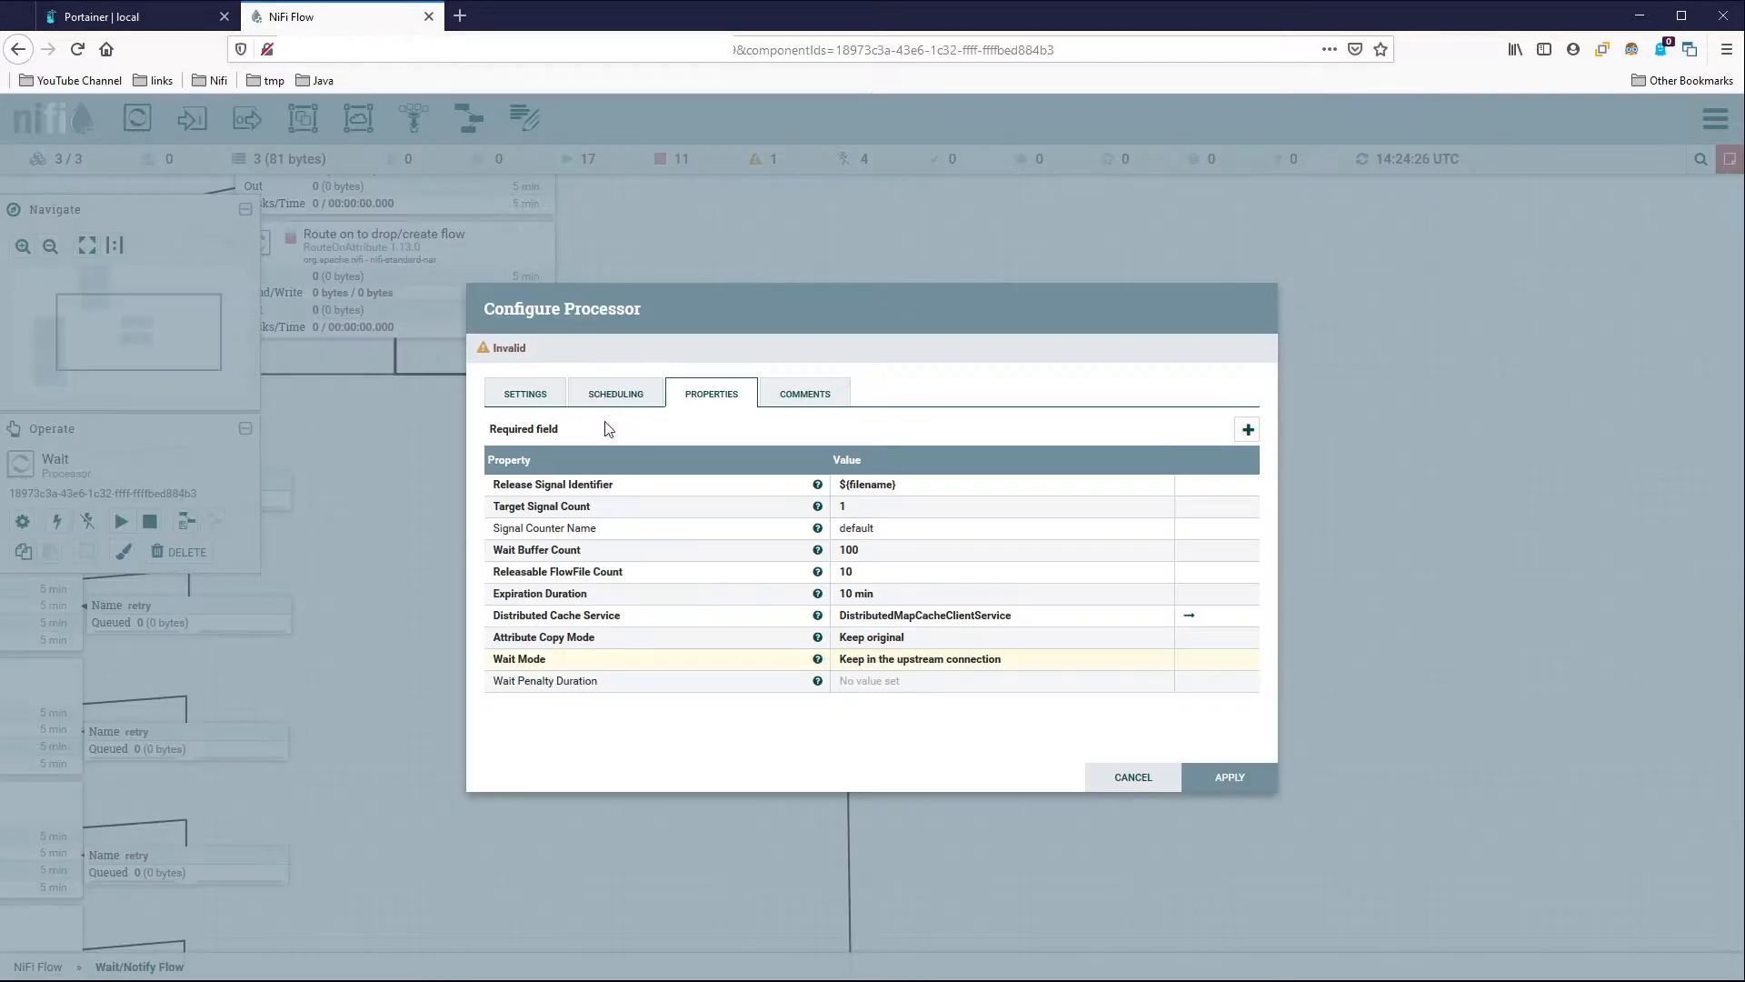
left_click(549, 396)
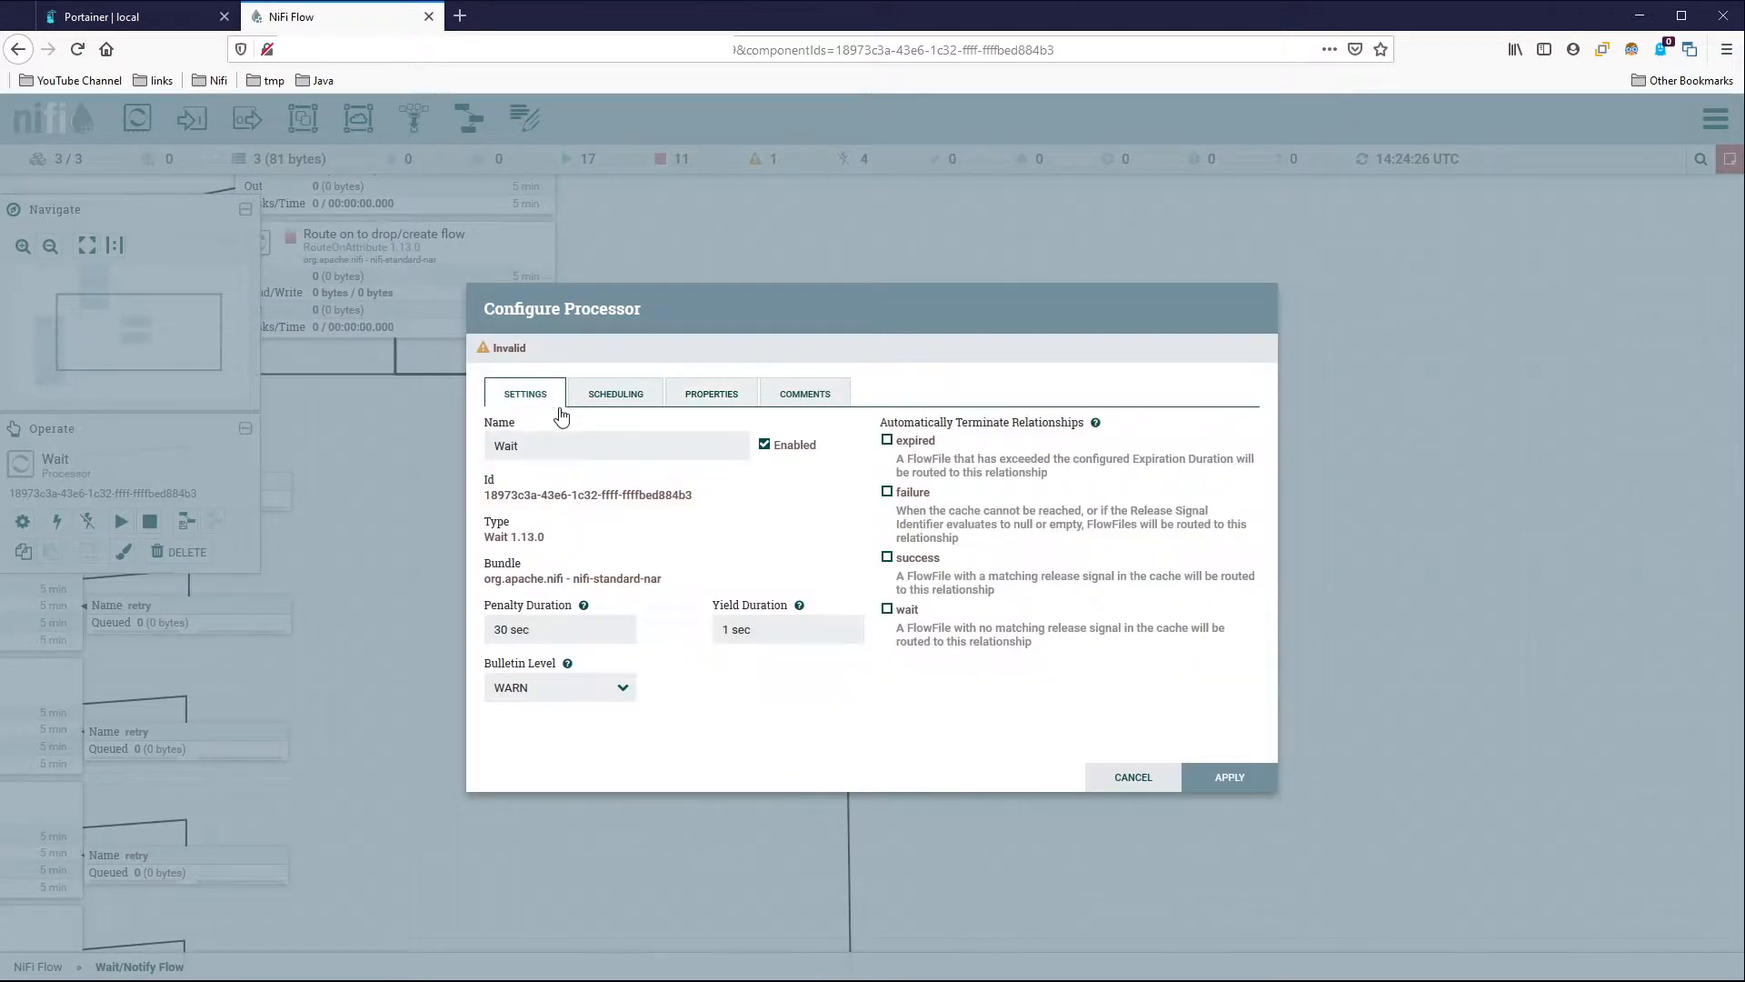
left_click(887, 442)
left_click(888, 493)
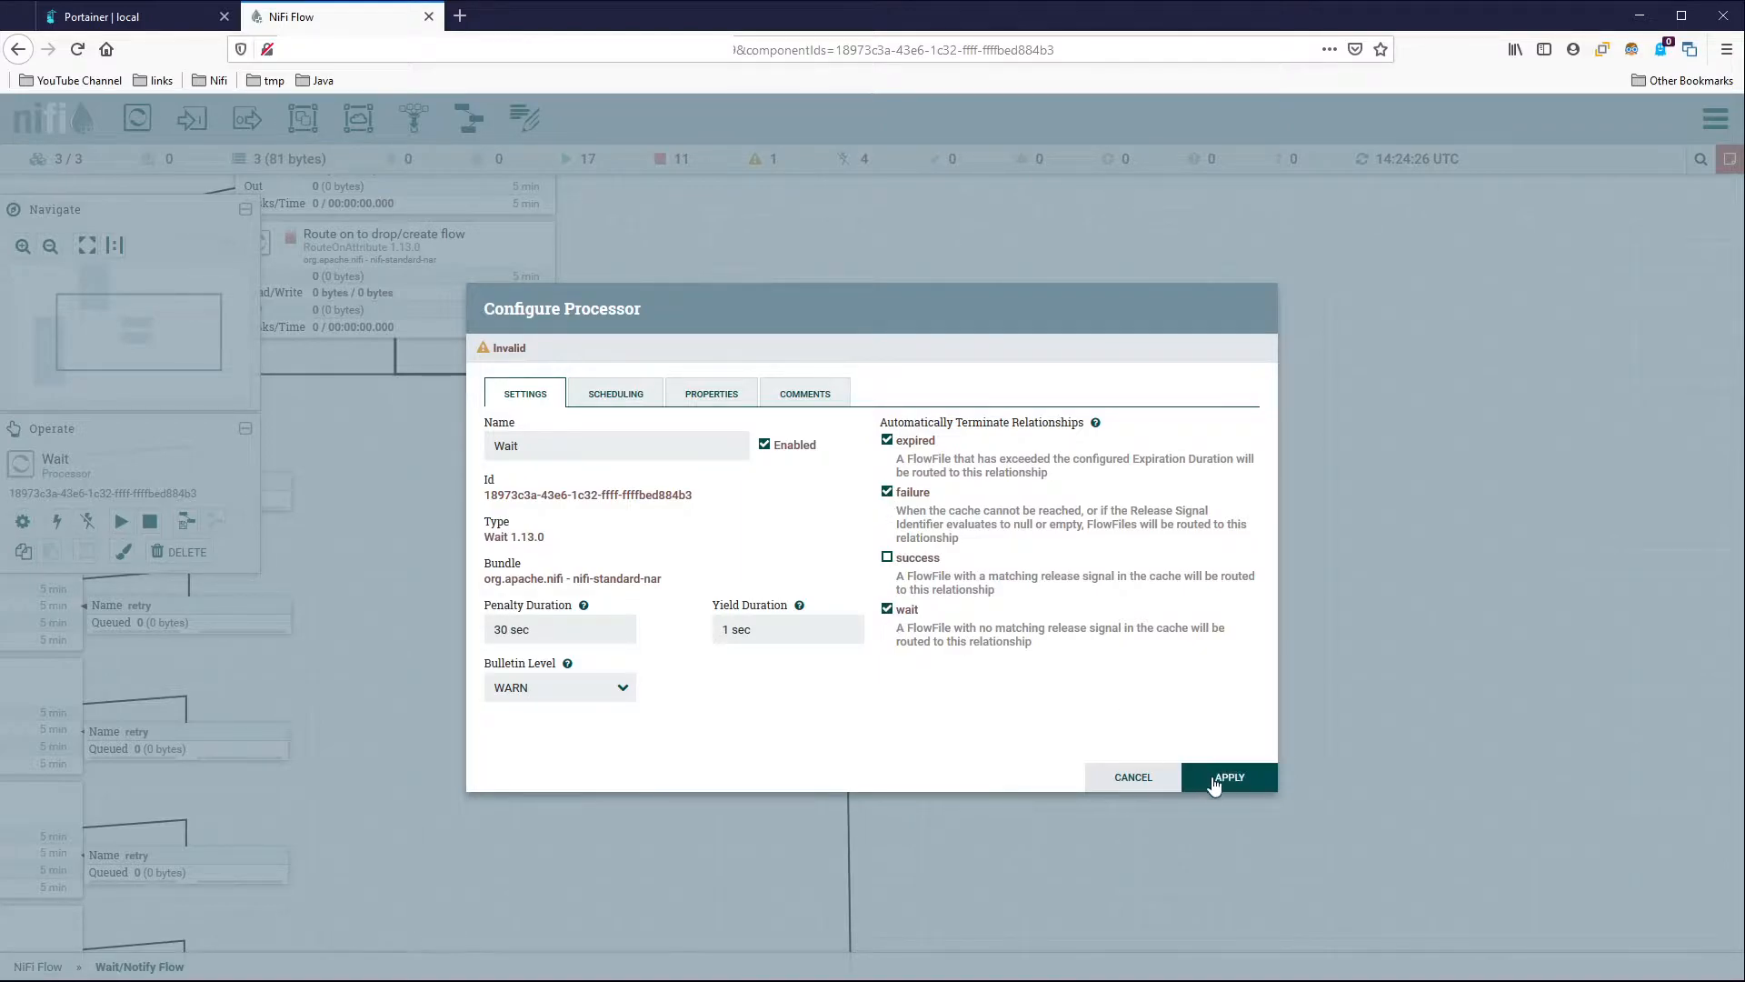
left_click(1230, 777)
Add an UpdateAttribute processor on the empty canvas to the right of Wait, level with it.
mouse_move(750, 436)
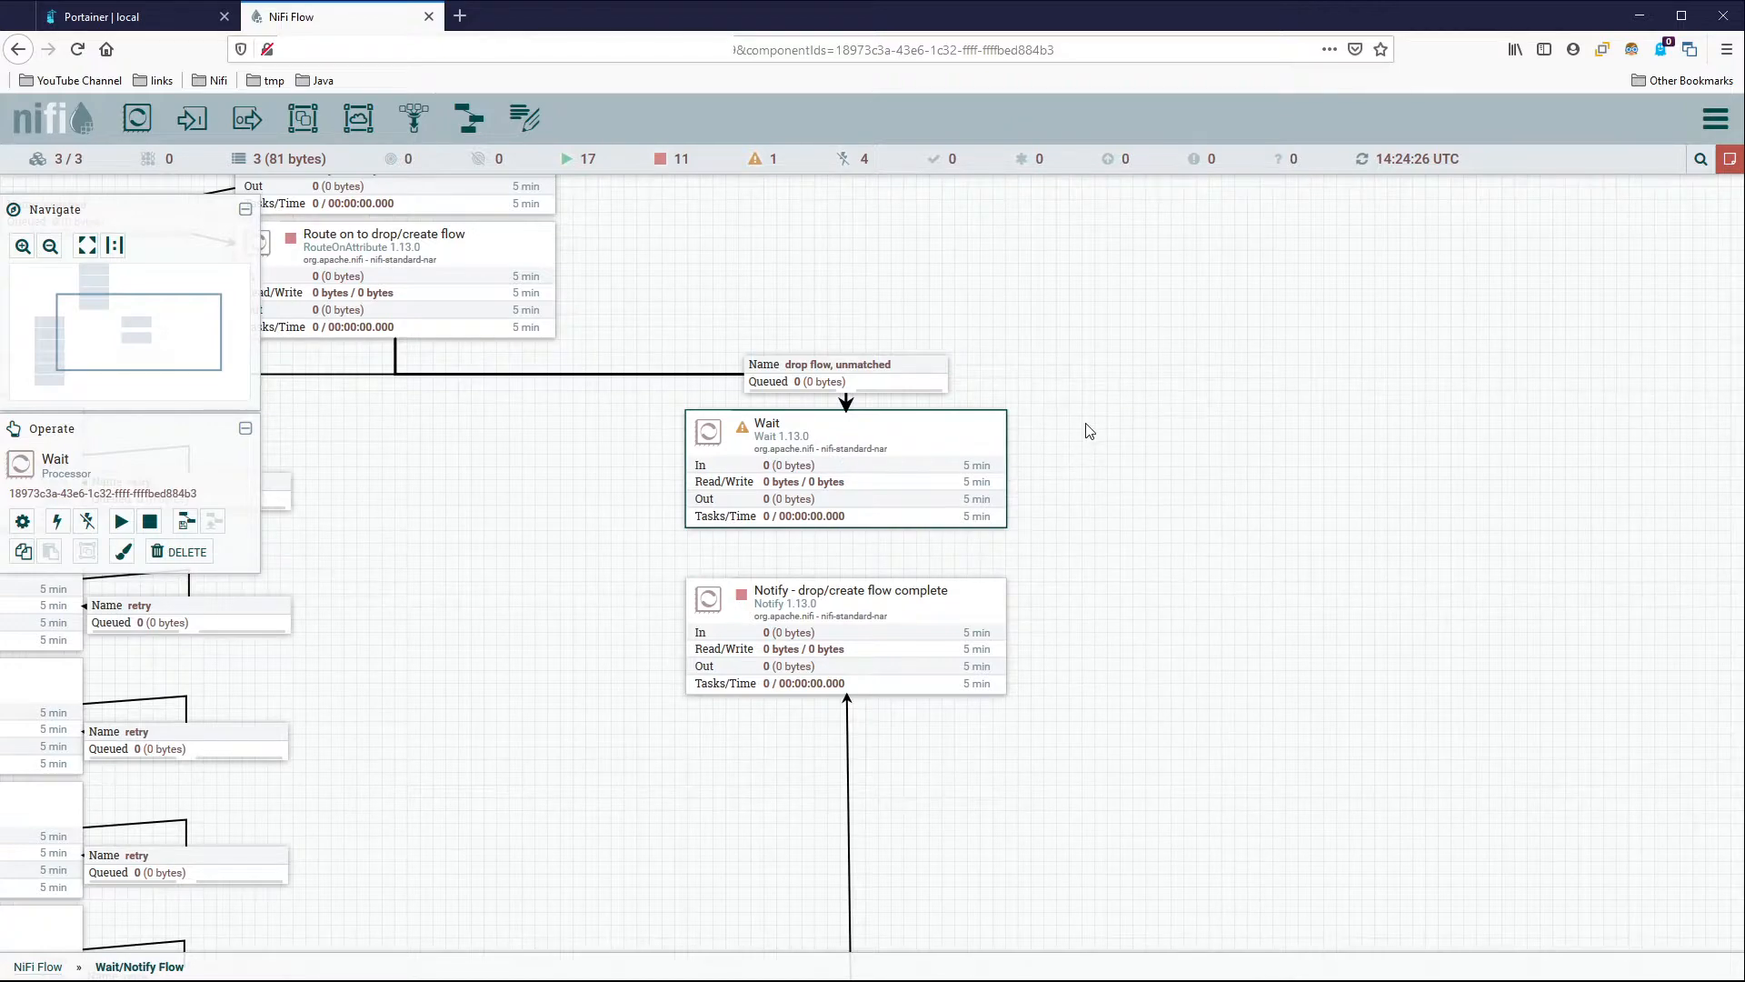
mouse_move(859, 643)
left_click_drag(1417, 517, 1014, 456)
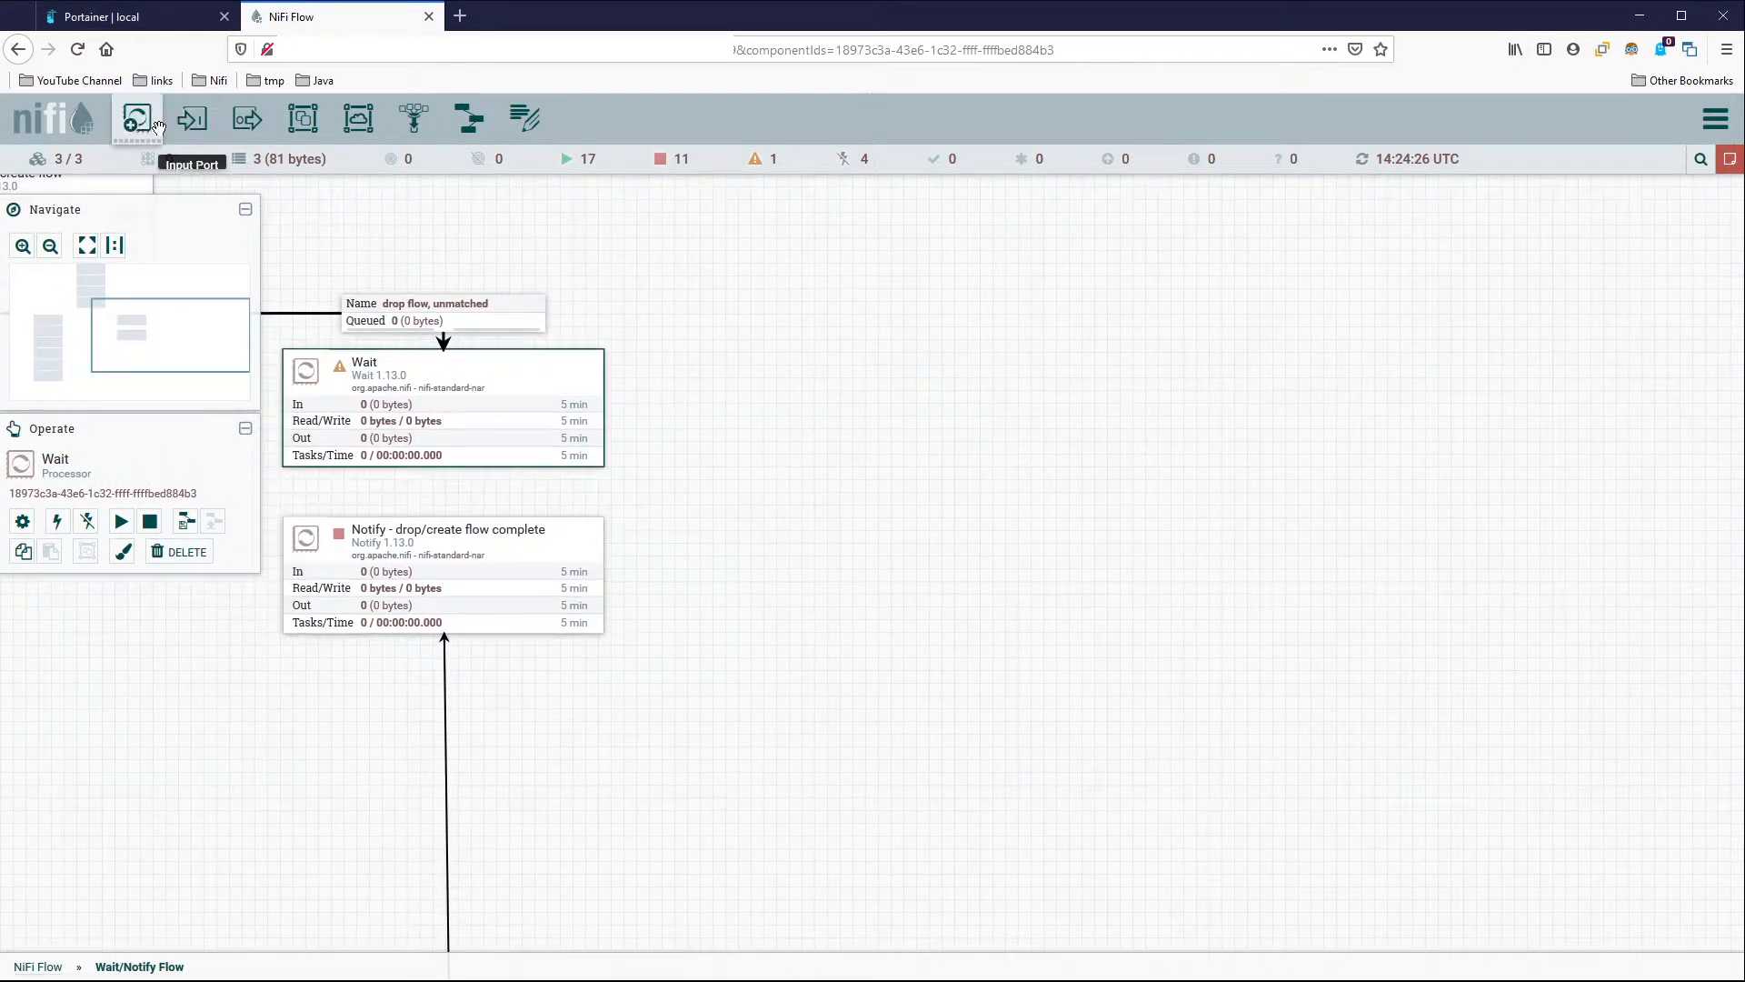
left_click_drag(137, 118, 1069, 396)
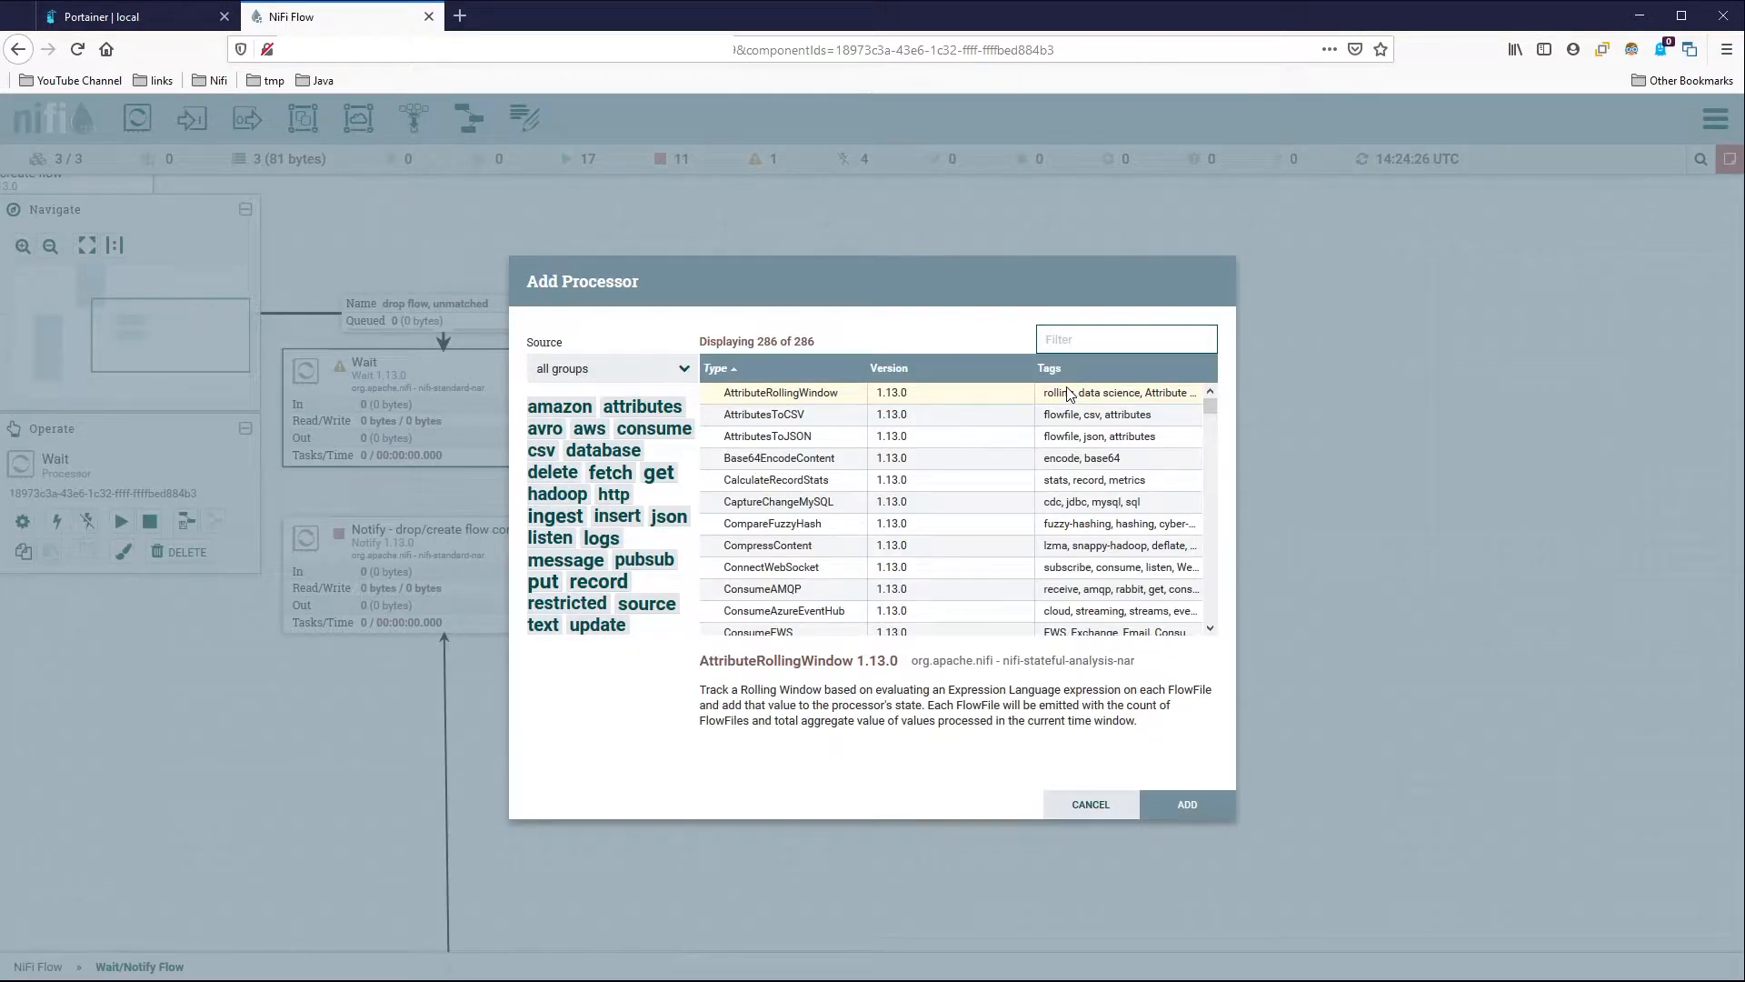
type("update")
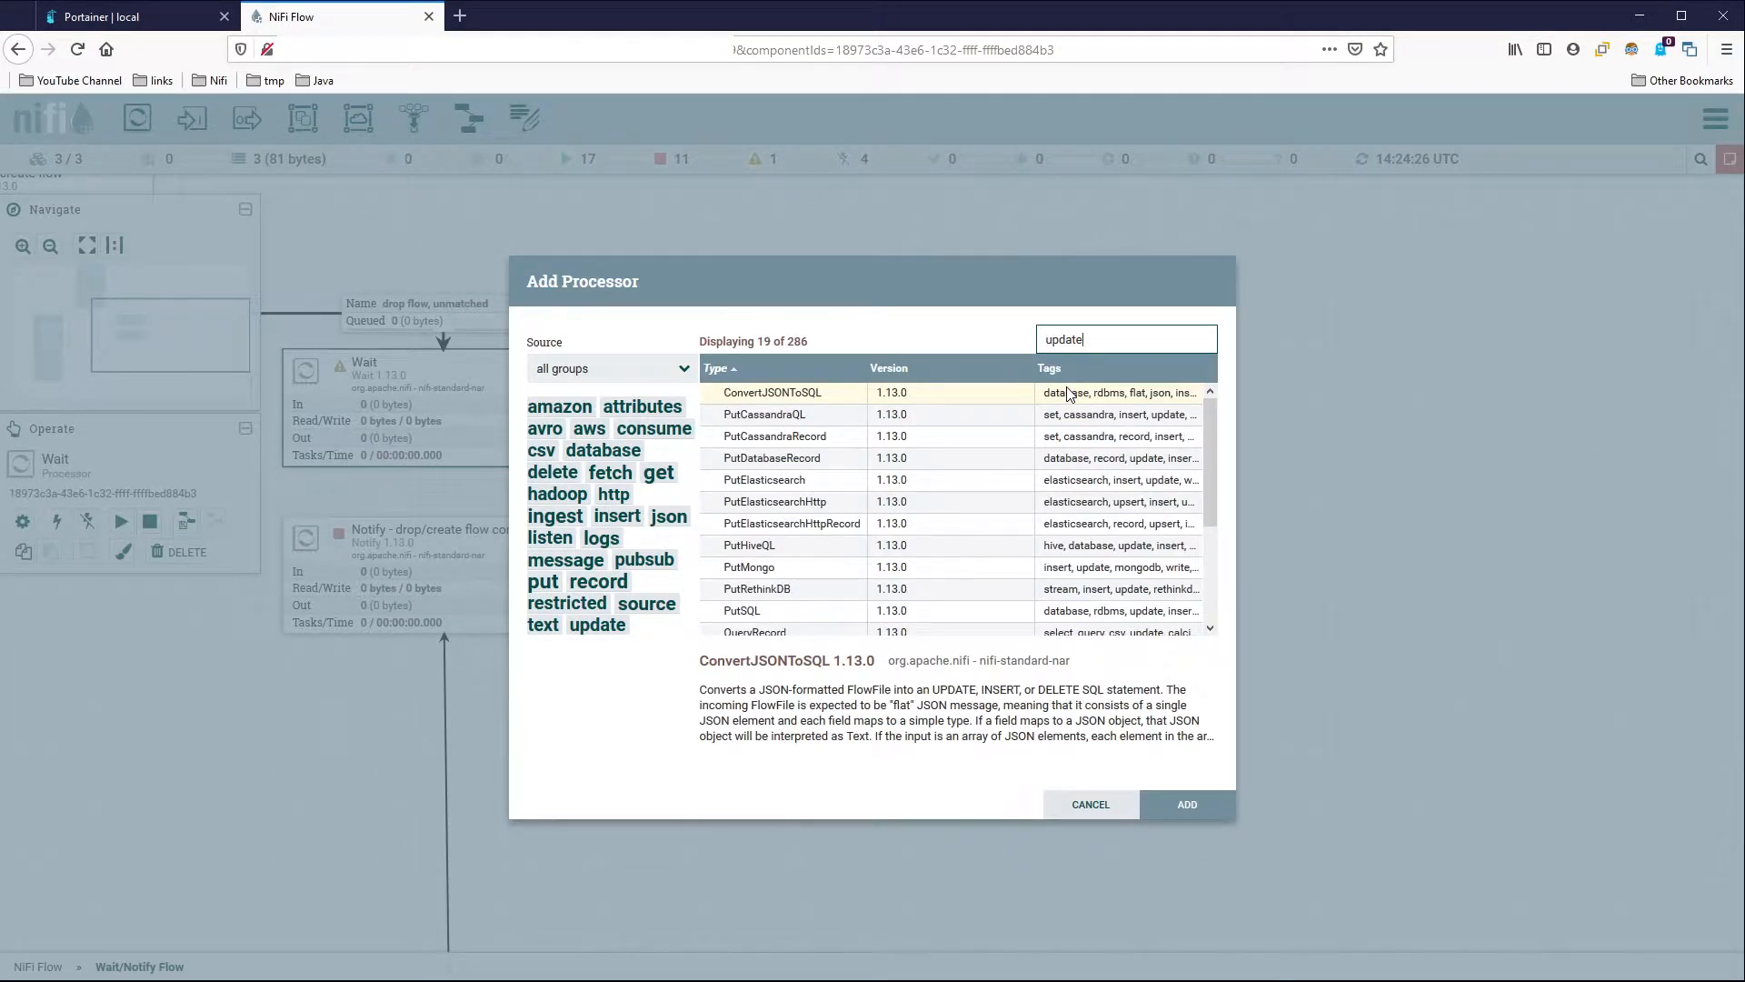
type("attr")
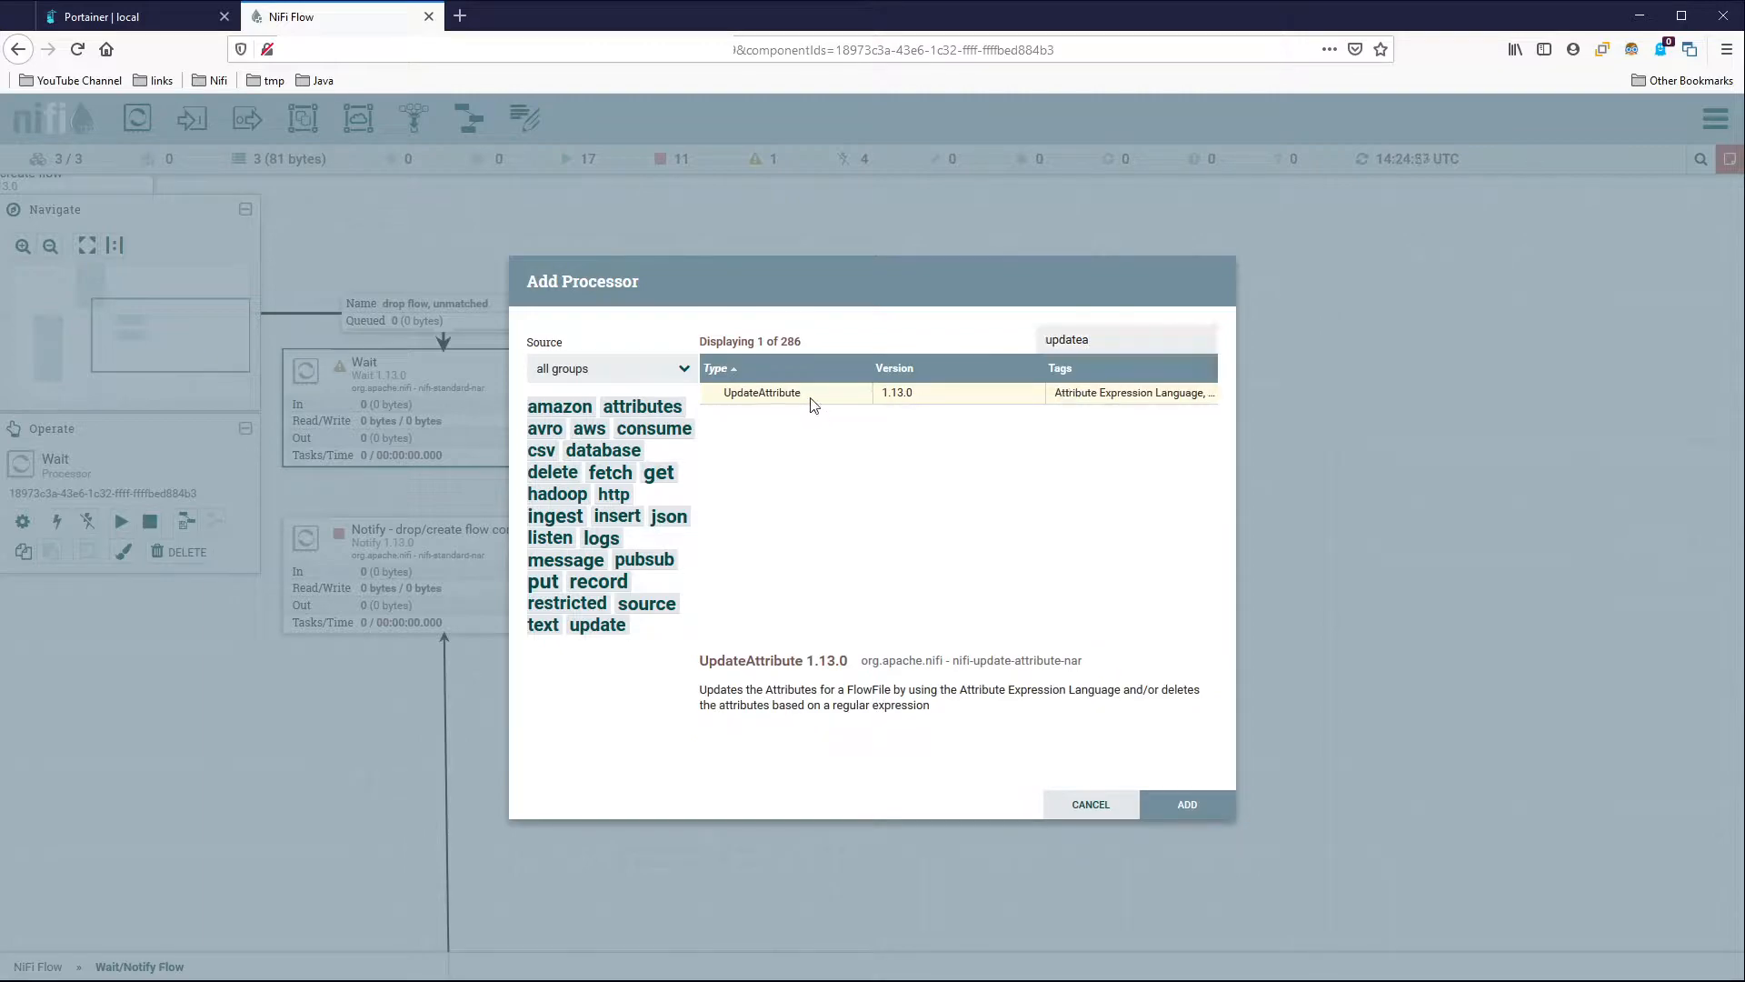
double_click(814, 401)
left_click_drag(1239, 391, 1221, 364)
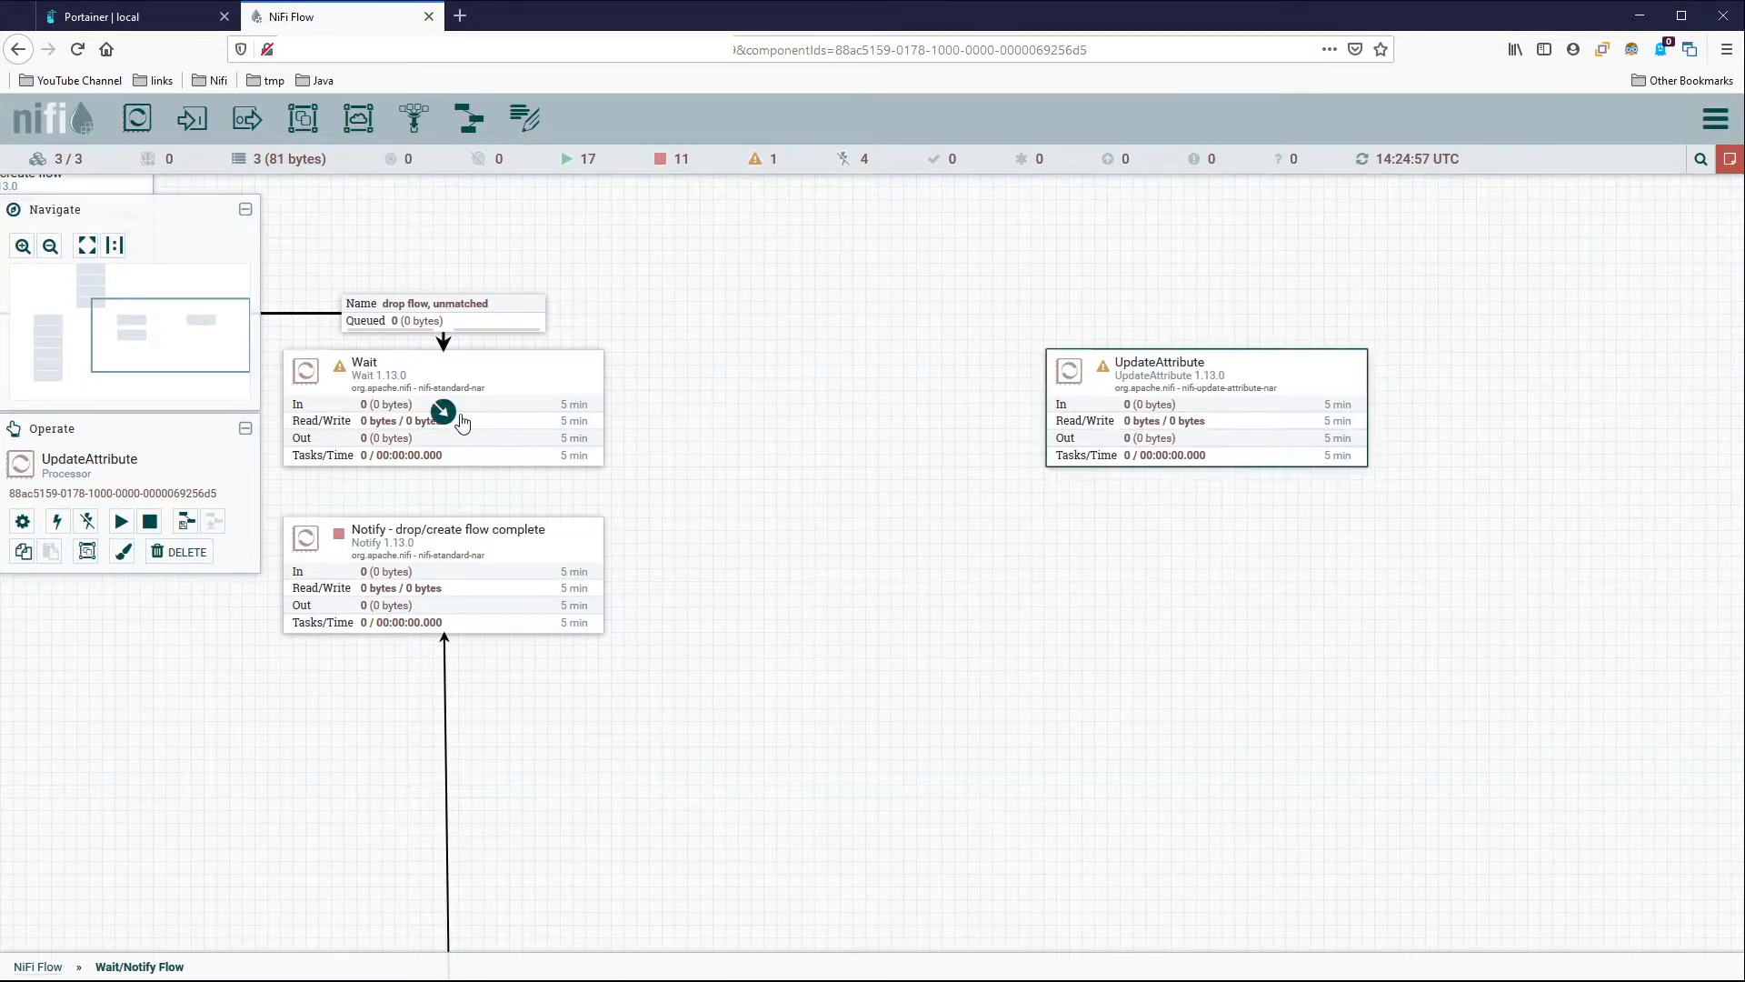
Connect the Wait processor to UpdateAttribute for the success relationship.
left_click_drag(444, 414, 1200, 438)
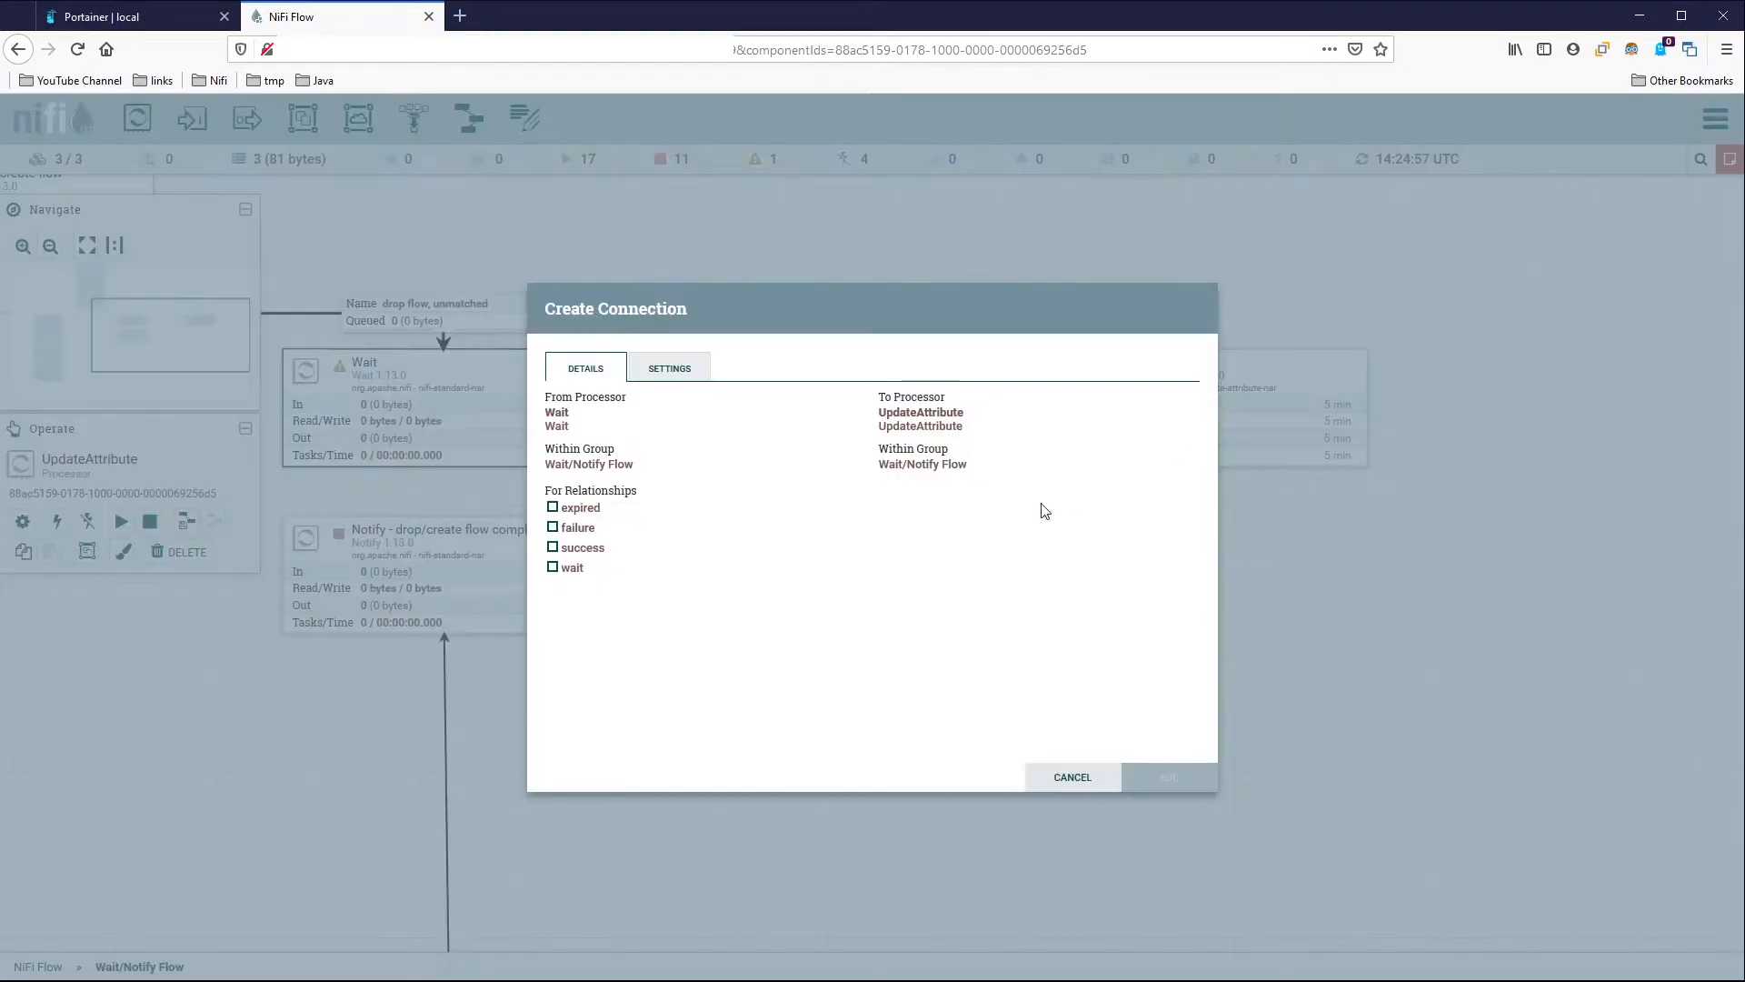
left_click(555, 547)
left_click(1172, 777)
Lower UpdateAttribute to the level of Notify and bend the success connection so its label stays level with Wait.
left_click_drag(946, 406, 1312, 551)
left_click(943, 405)
mouse_move(942, 405)
left_mouse_down()
mouse_move(854, 415)
mouse_move(959, 417)
left_mouse_up()
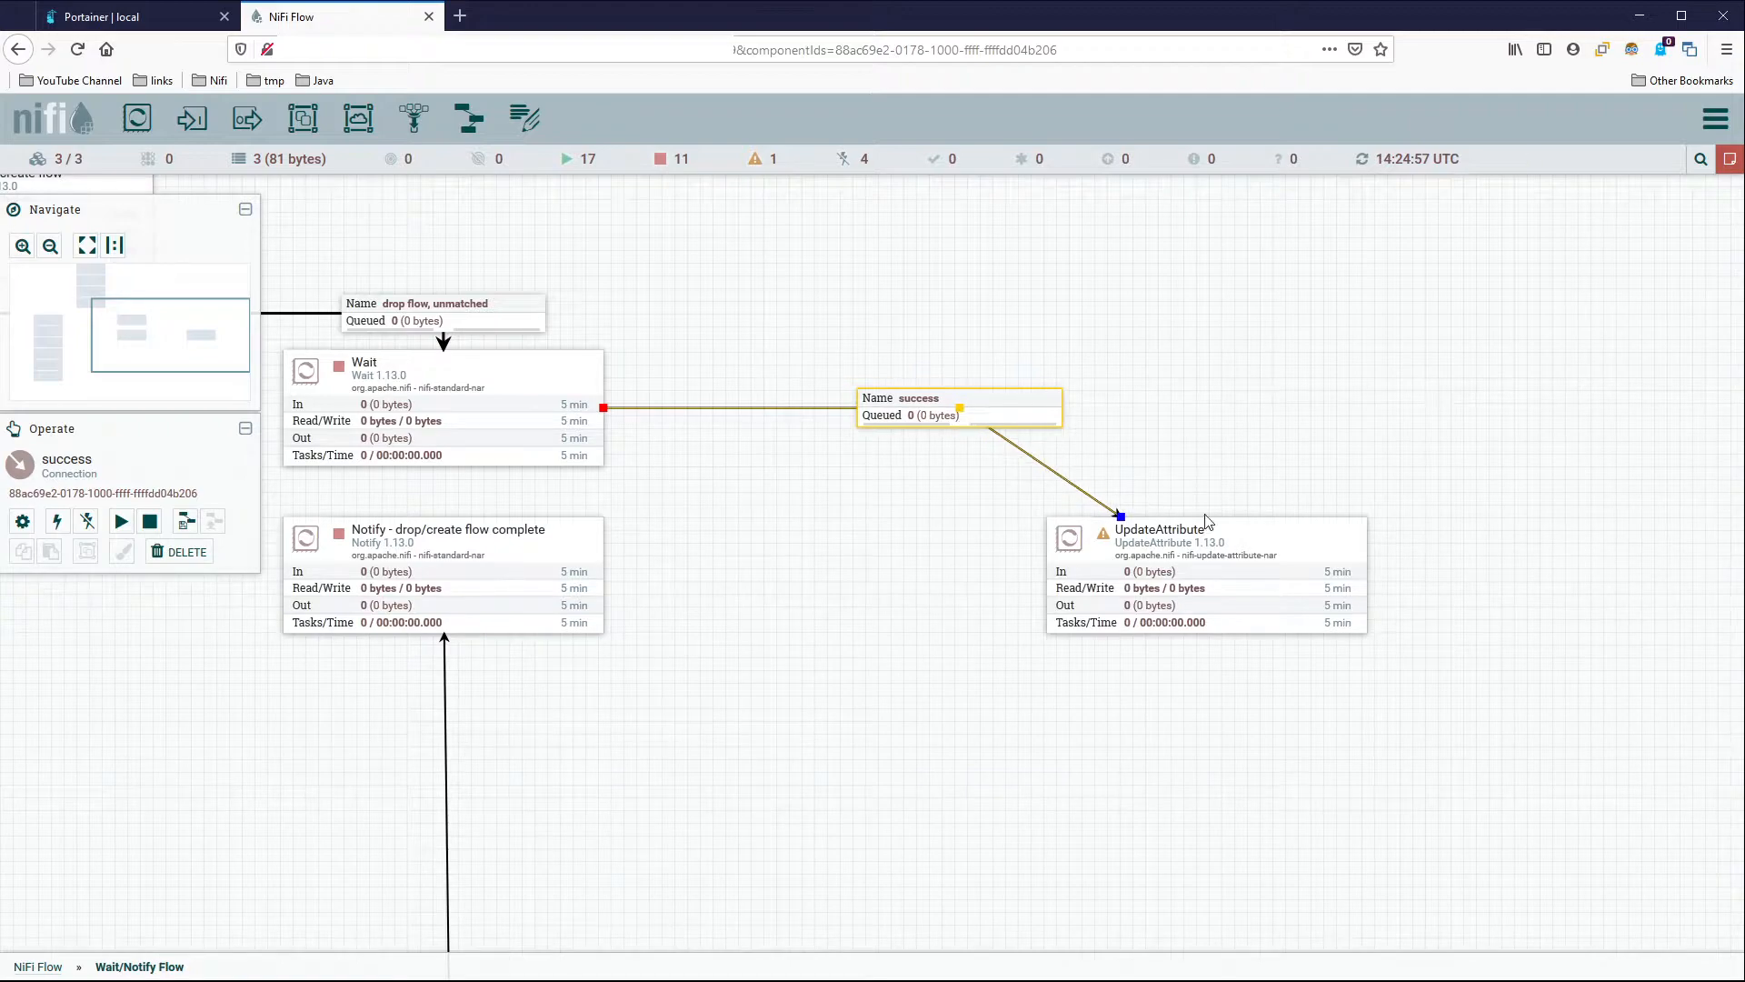
Move UpdateAttribute directly beneath the label of the success connection from Wait so the arrow runs straight down.
left_click(1281, 556)
left_click_drag(1281, 557, 1031, 497)
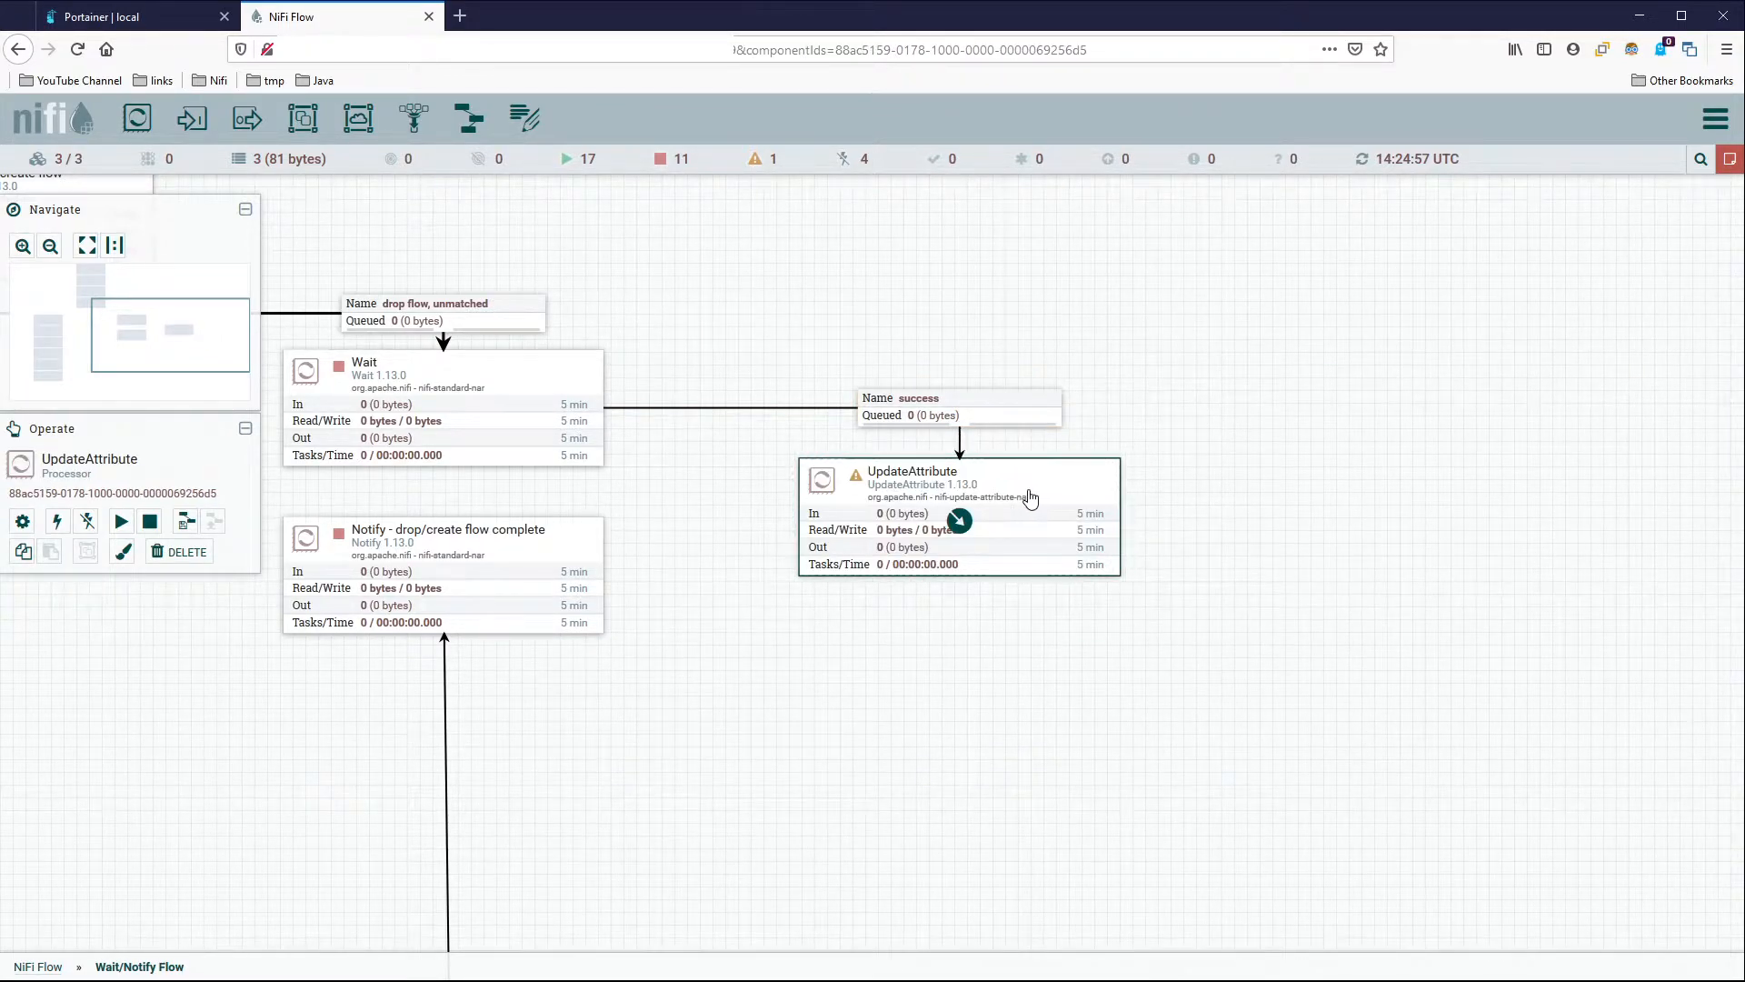
left_click(1258, 427)
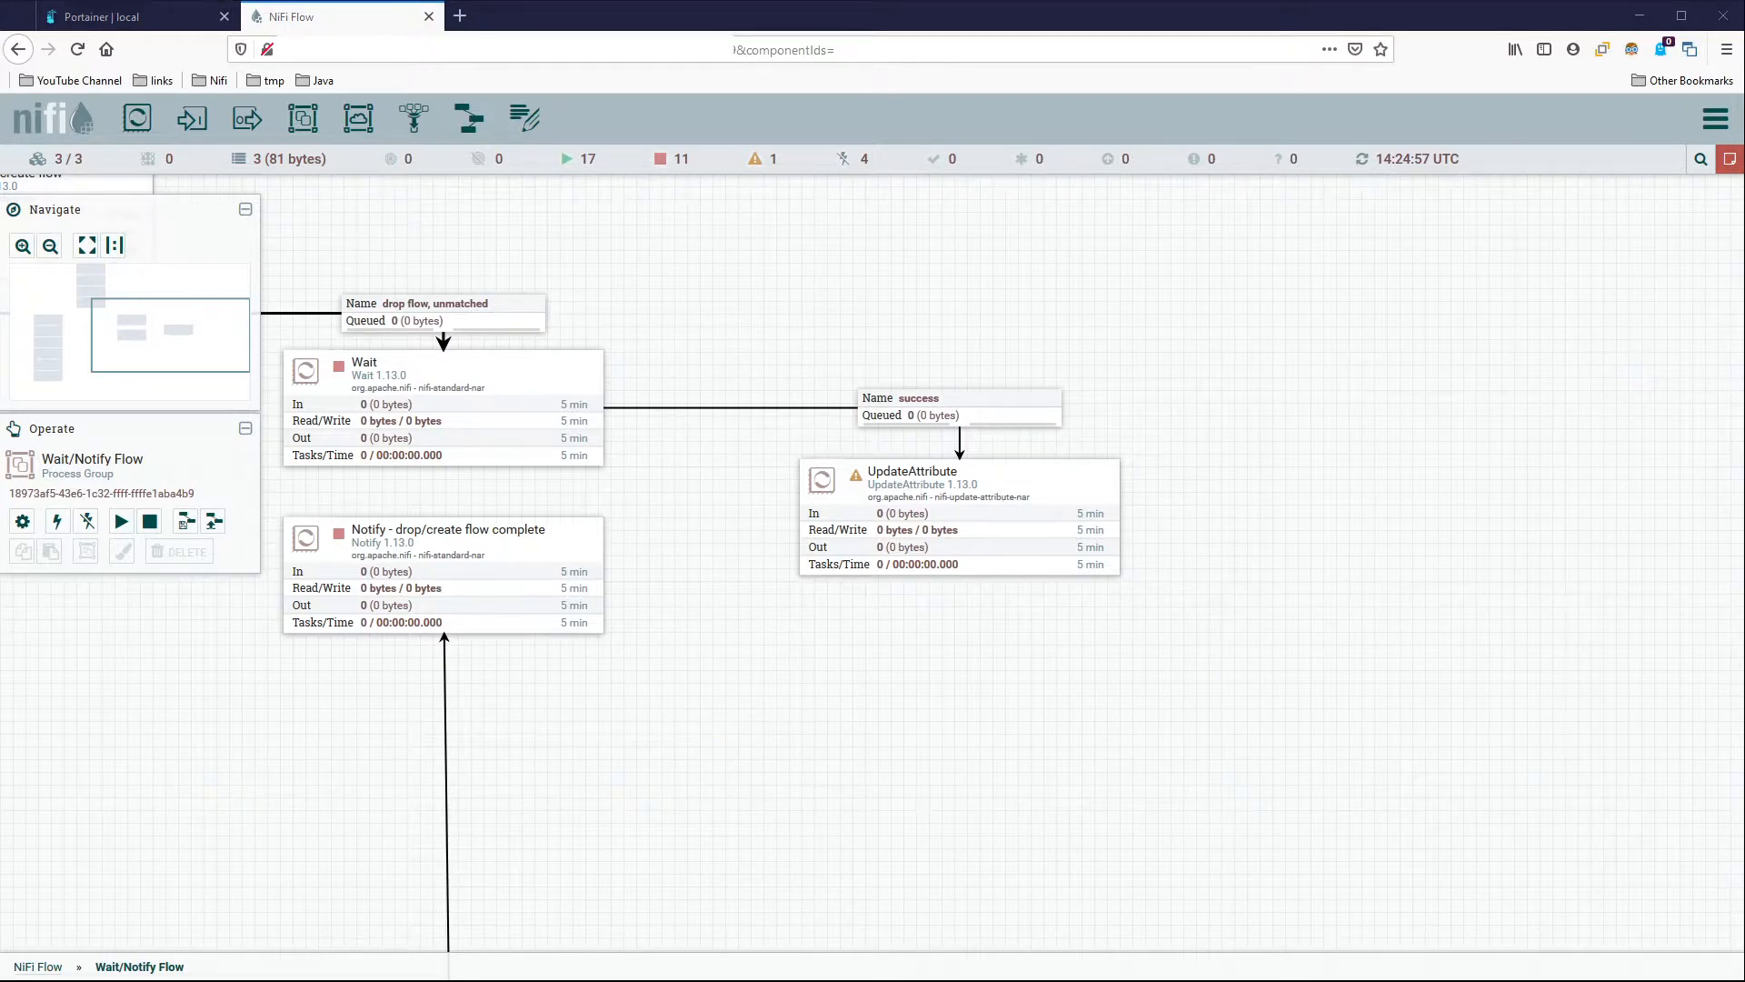
Add a keyspace property to UpdateAttribute with the value jrnl."${src_hostname}" and copy that value.
double_click(954, 518)
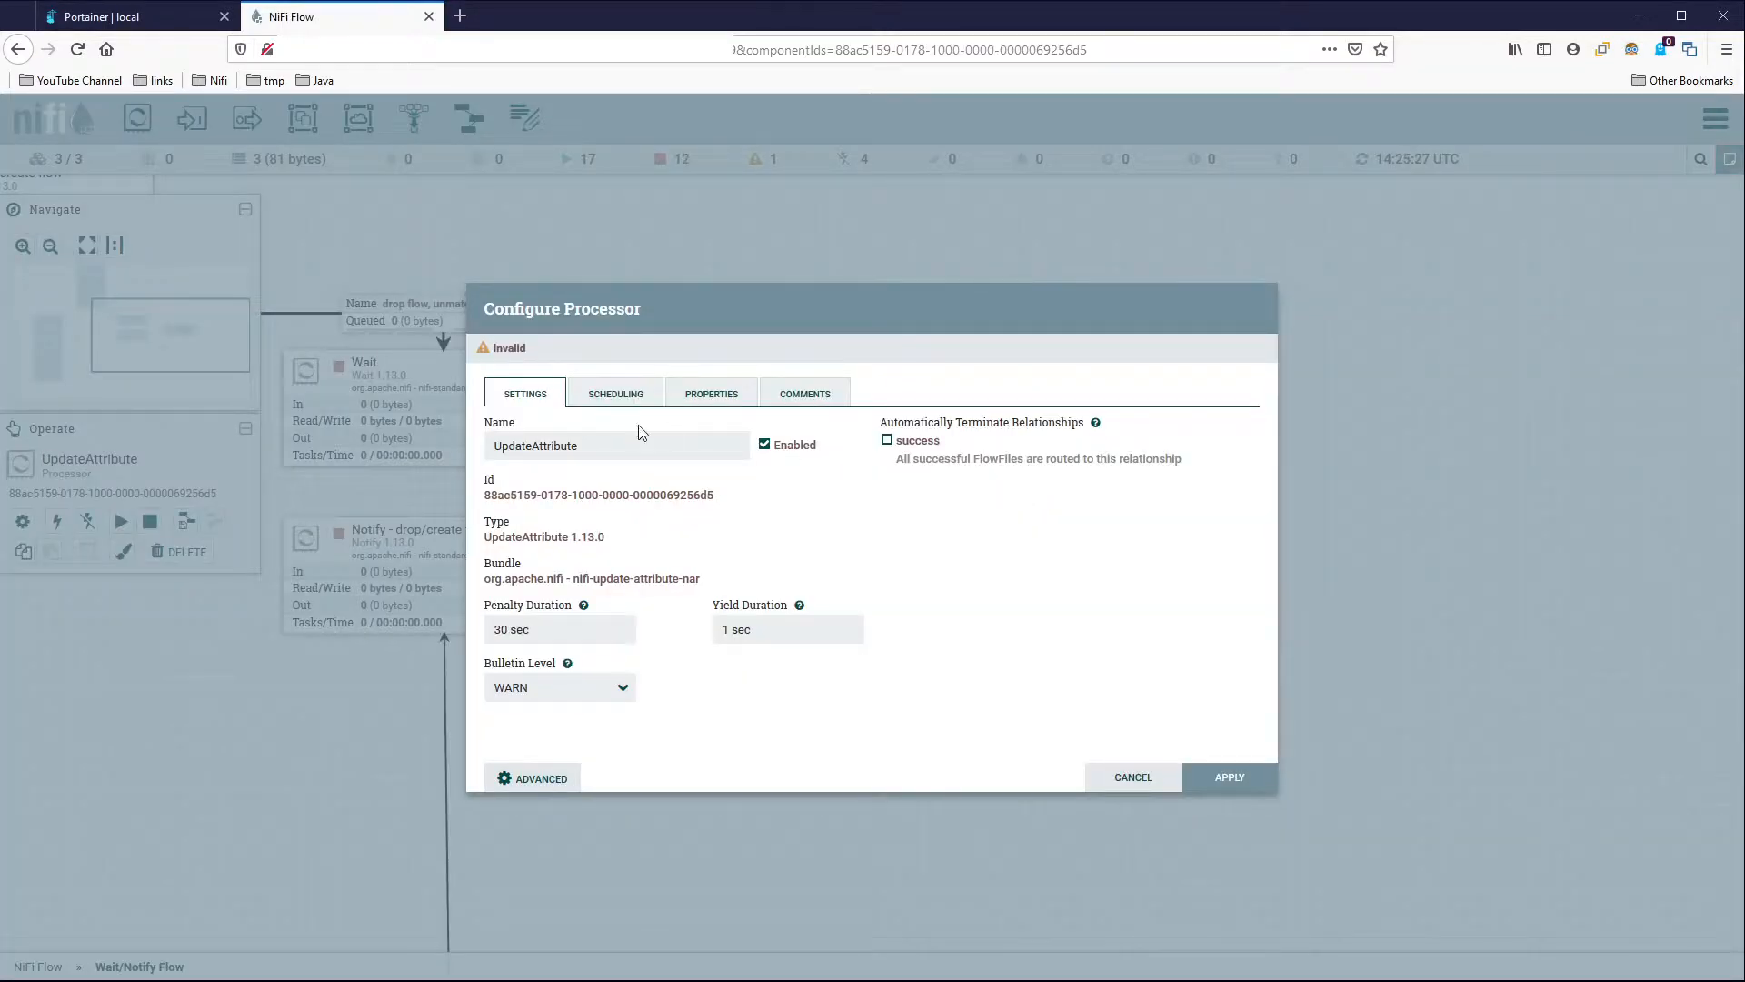
left_click(610, 397)
left_click(712, 395)
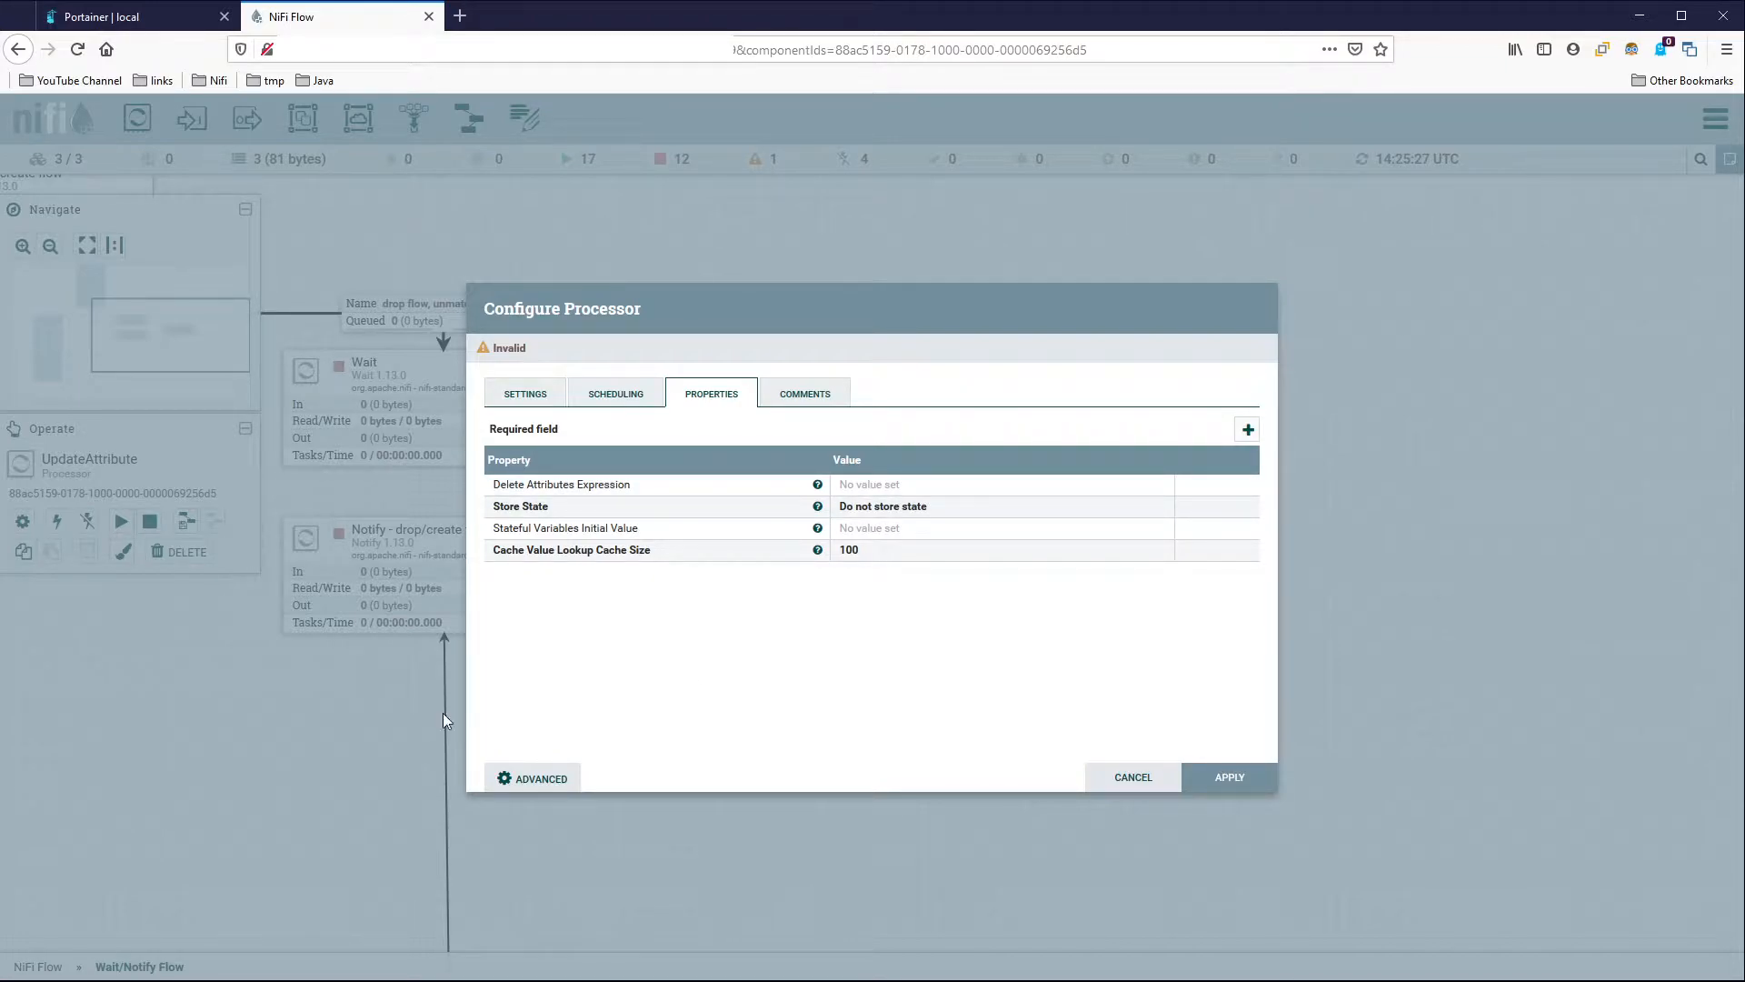
left_click(1249, 429)
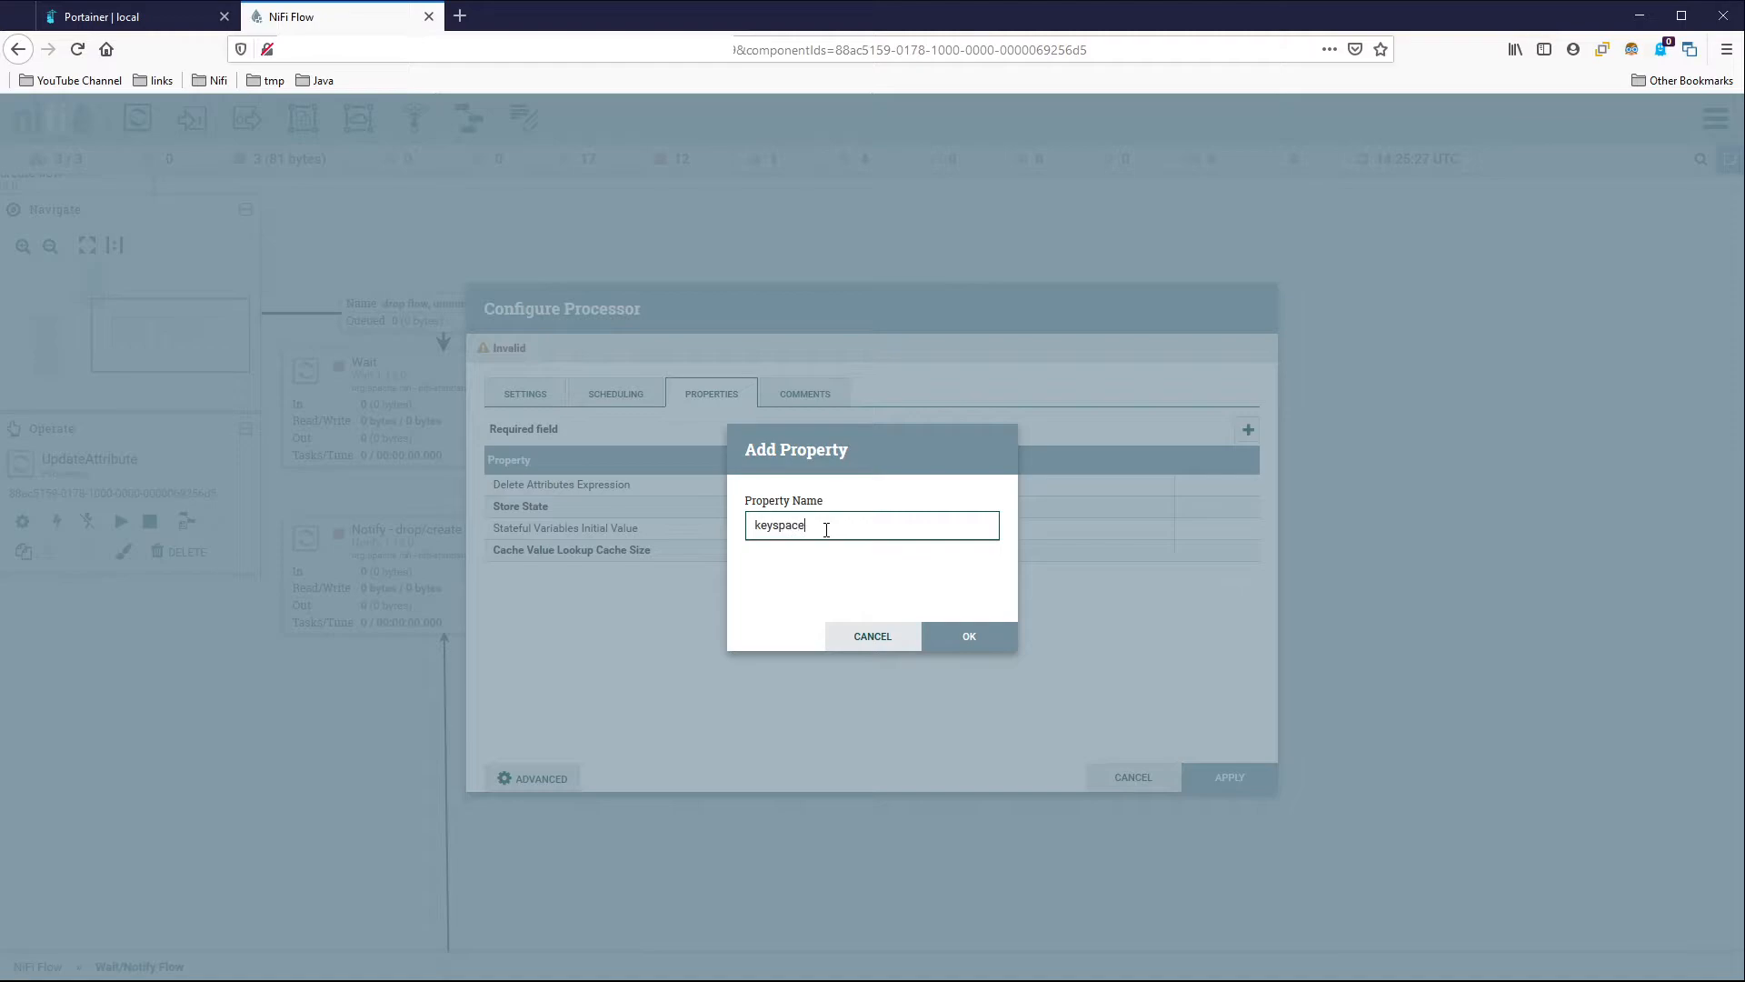
key("Return")
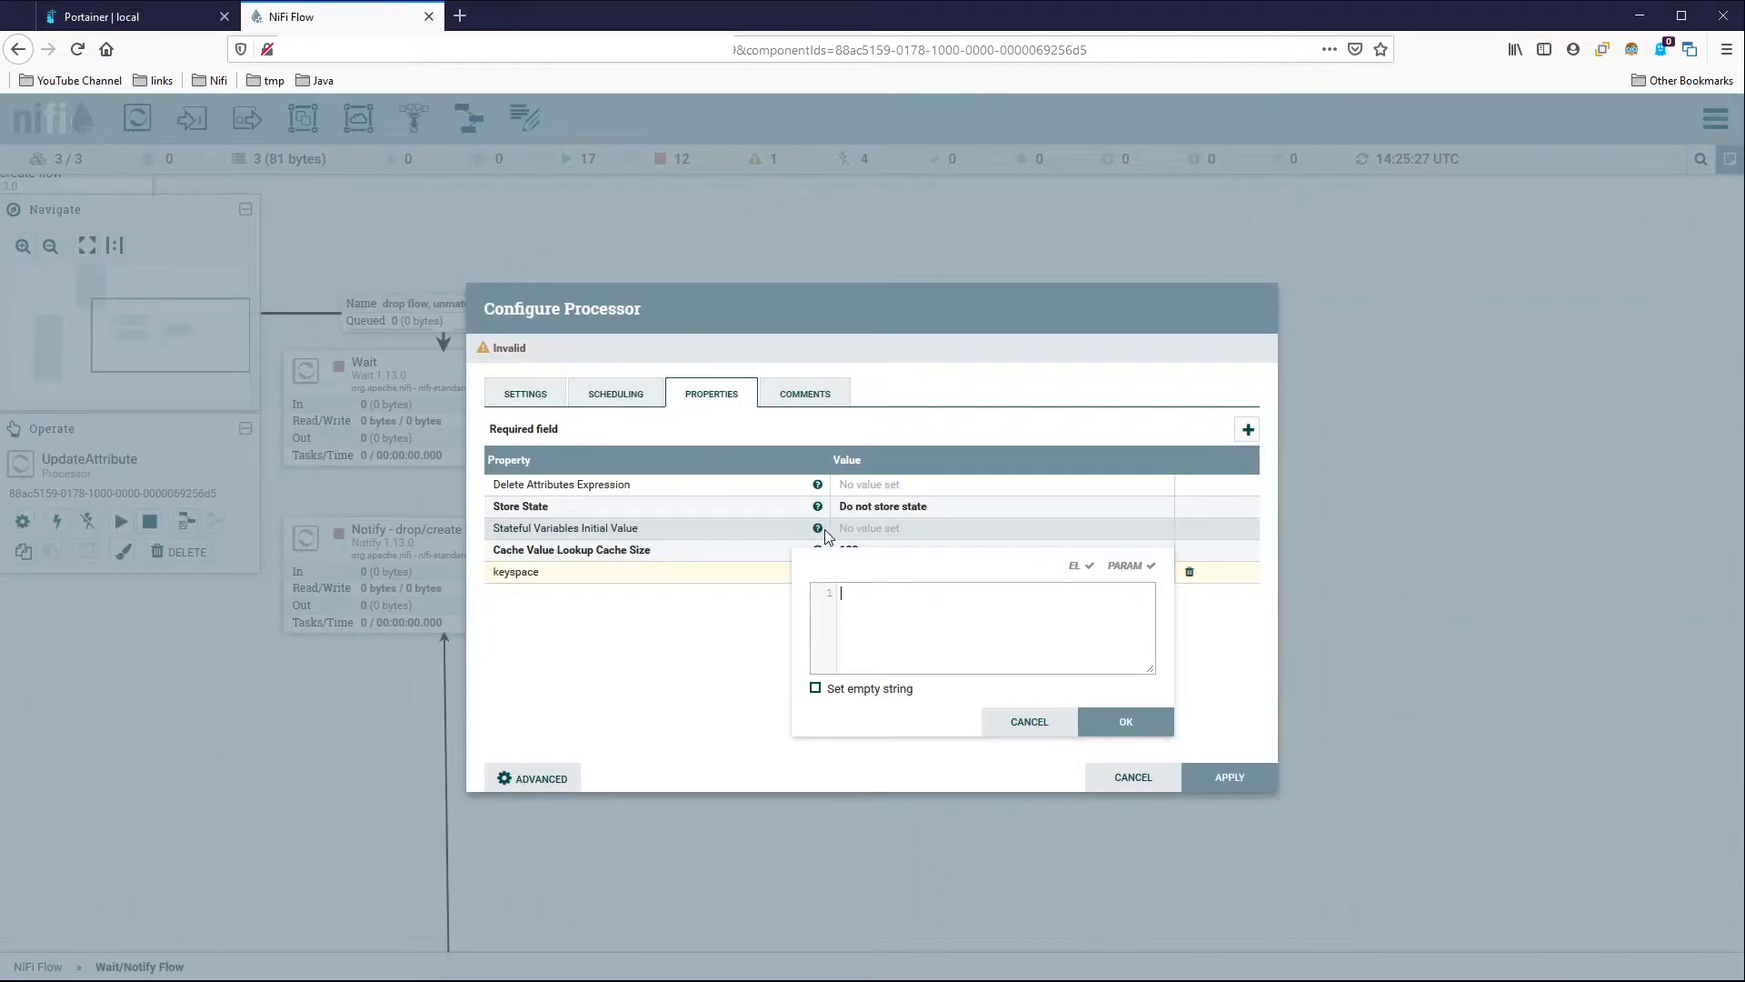
type("jrnl.\"${src_hostname}'")
key("BackSpace")
type("\"")
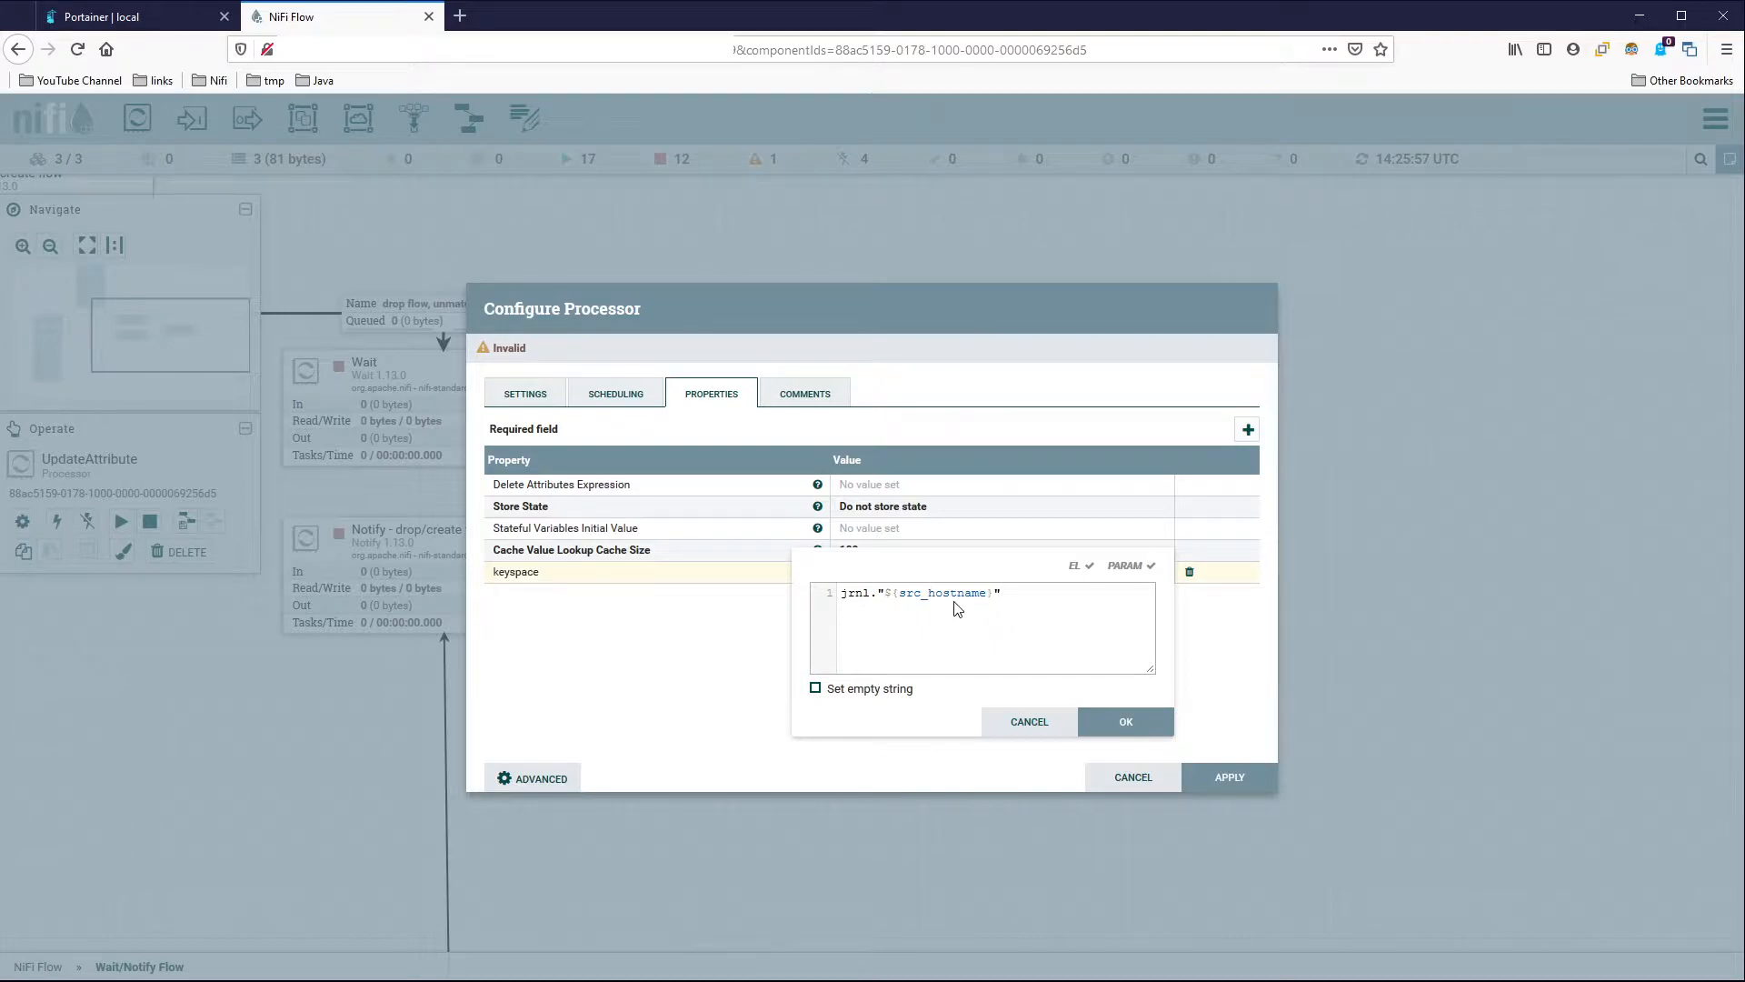
key("ctrl+a")
key("ctrl+c")
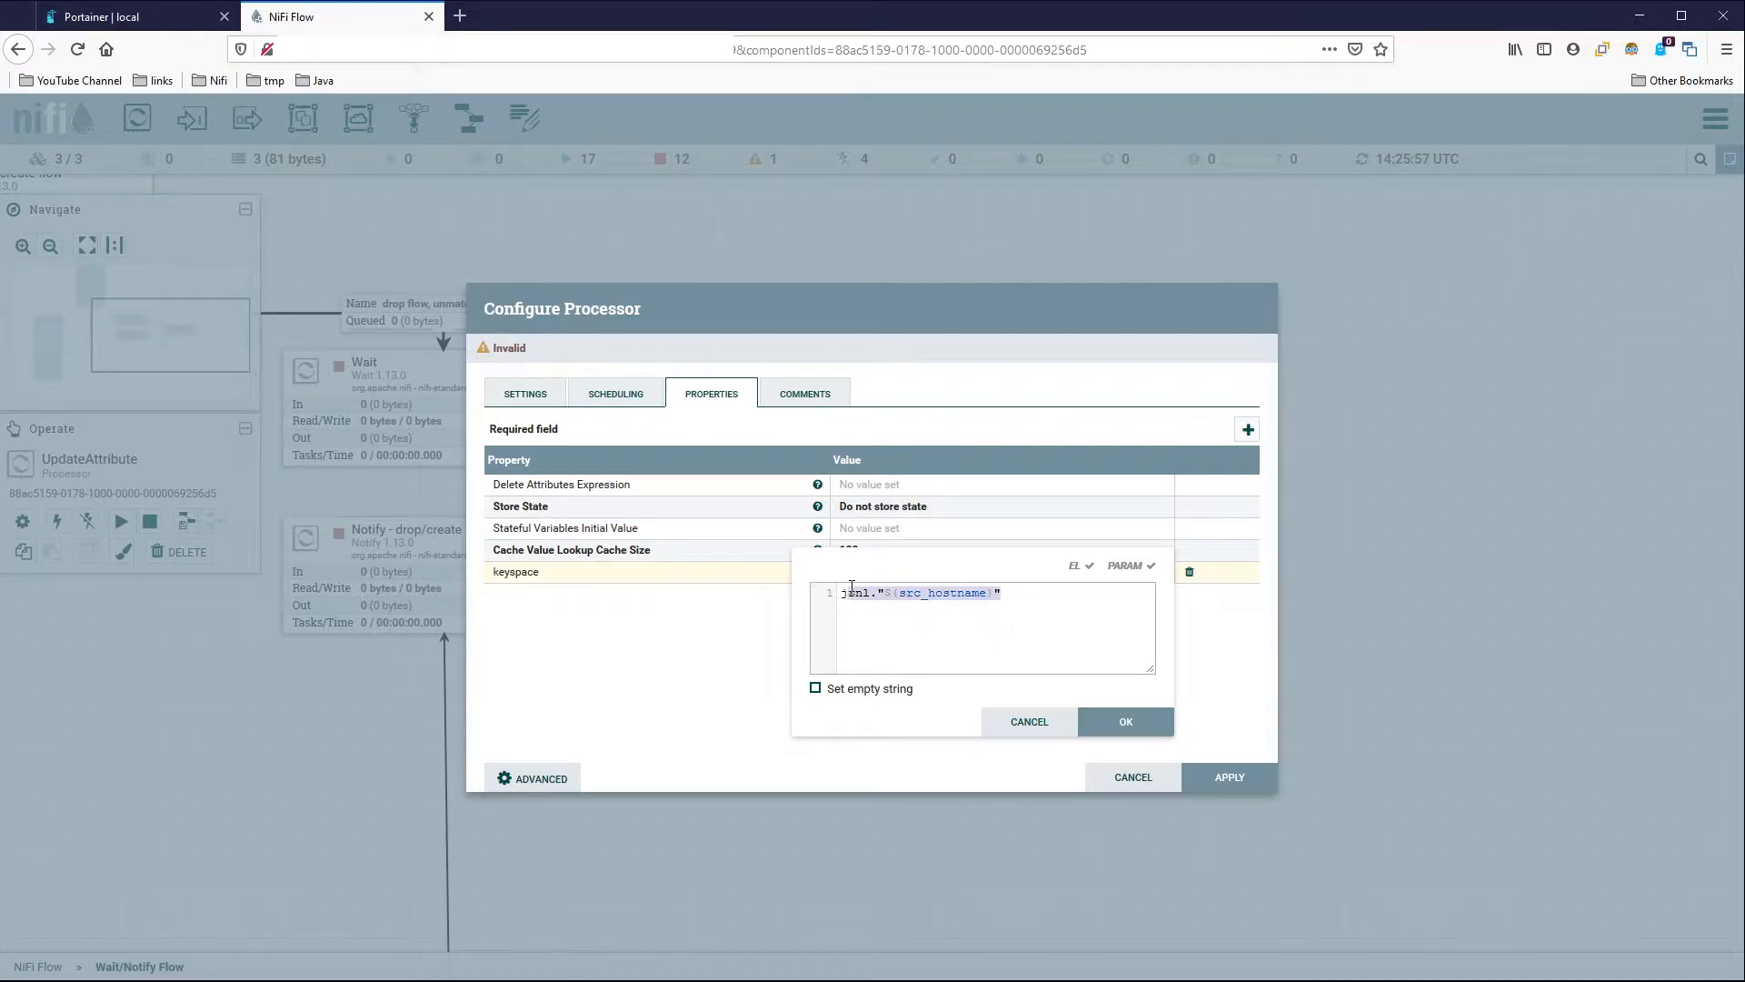
left_click(1120, 724)
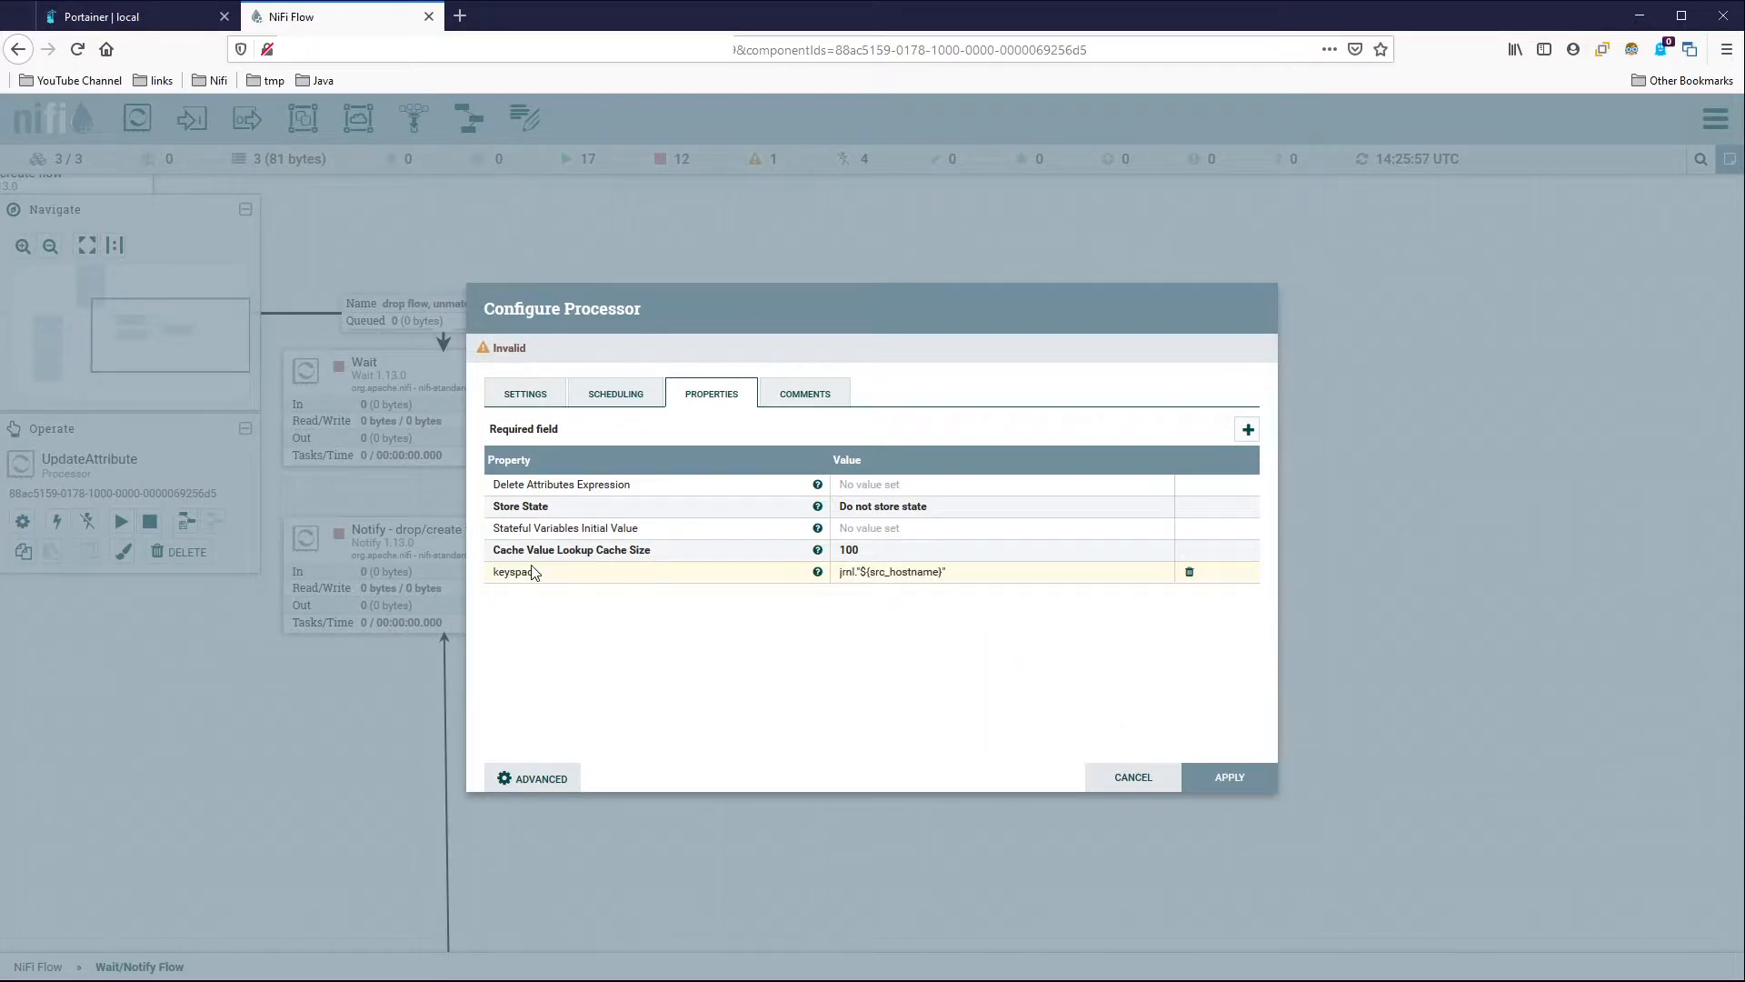
Add a table property to UpdateAttribute with the value jrnl."${src_hostname}" and apply the configuration.
left_click(1248, 430)
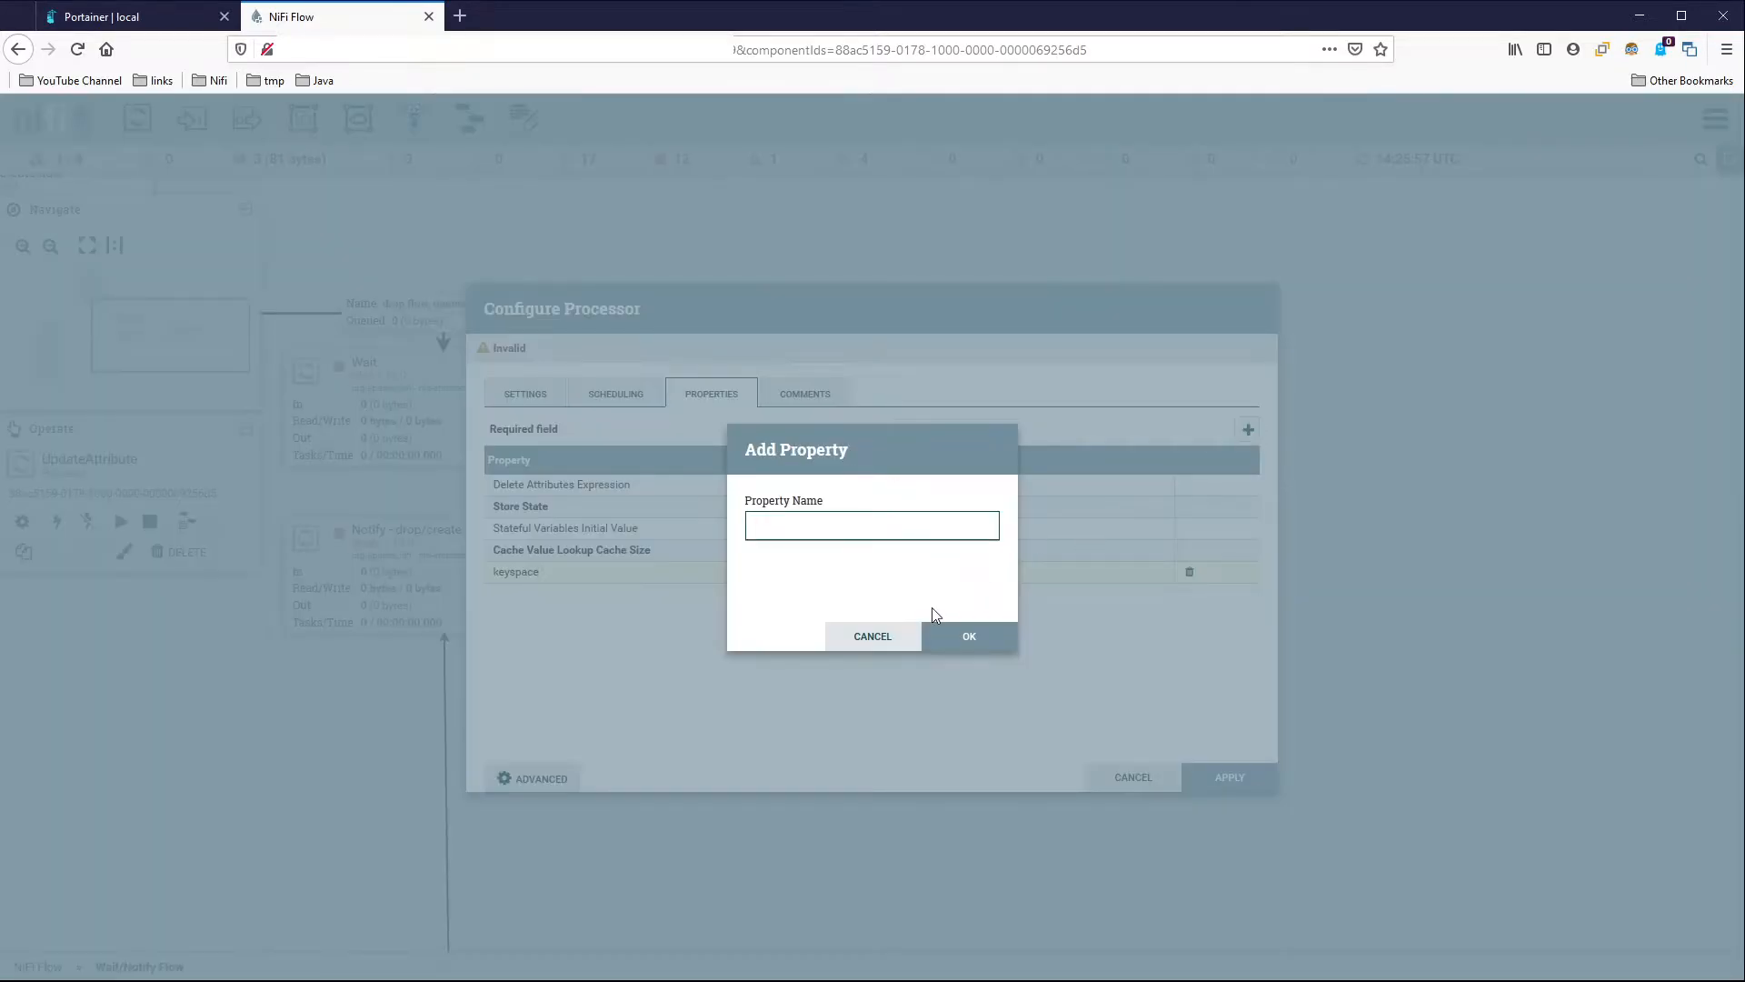
type("table")
key("Return")
key("ctrl+v")
key("Return")
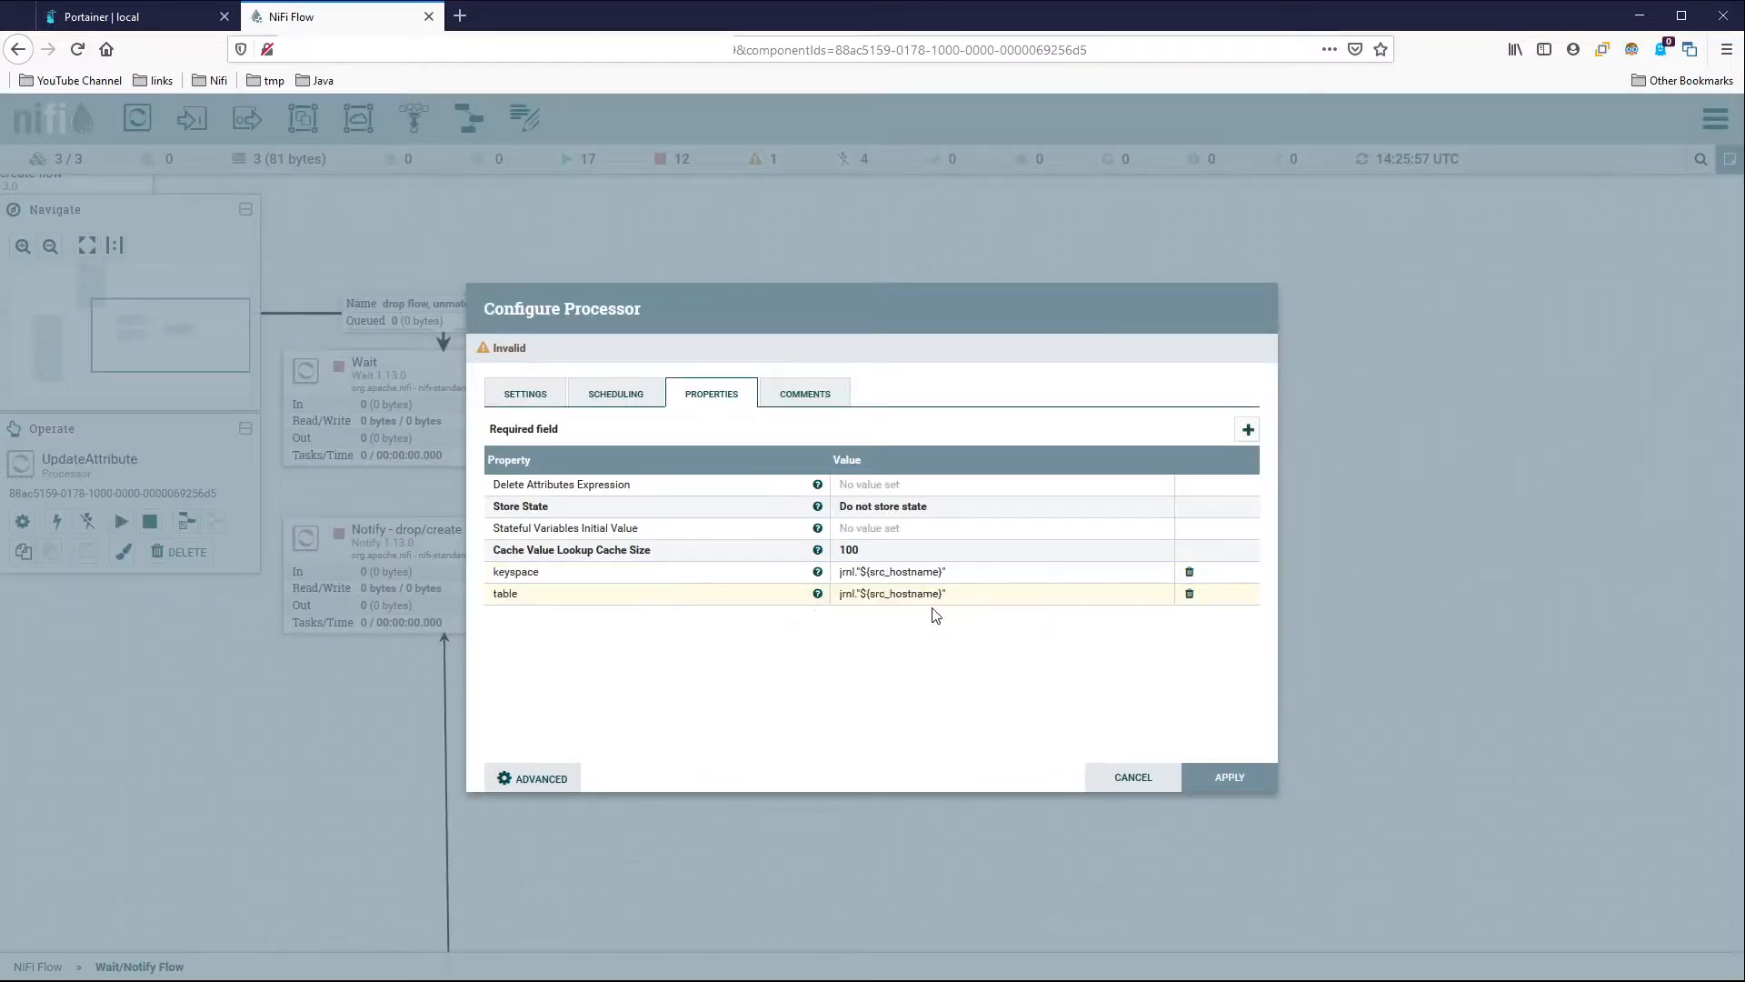
left_click(1260, 779)
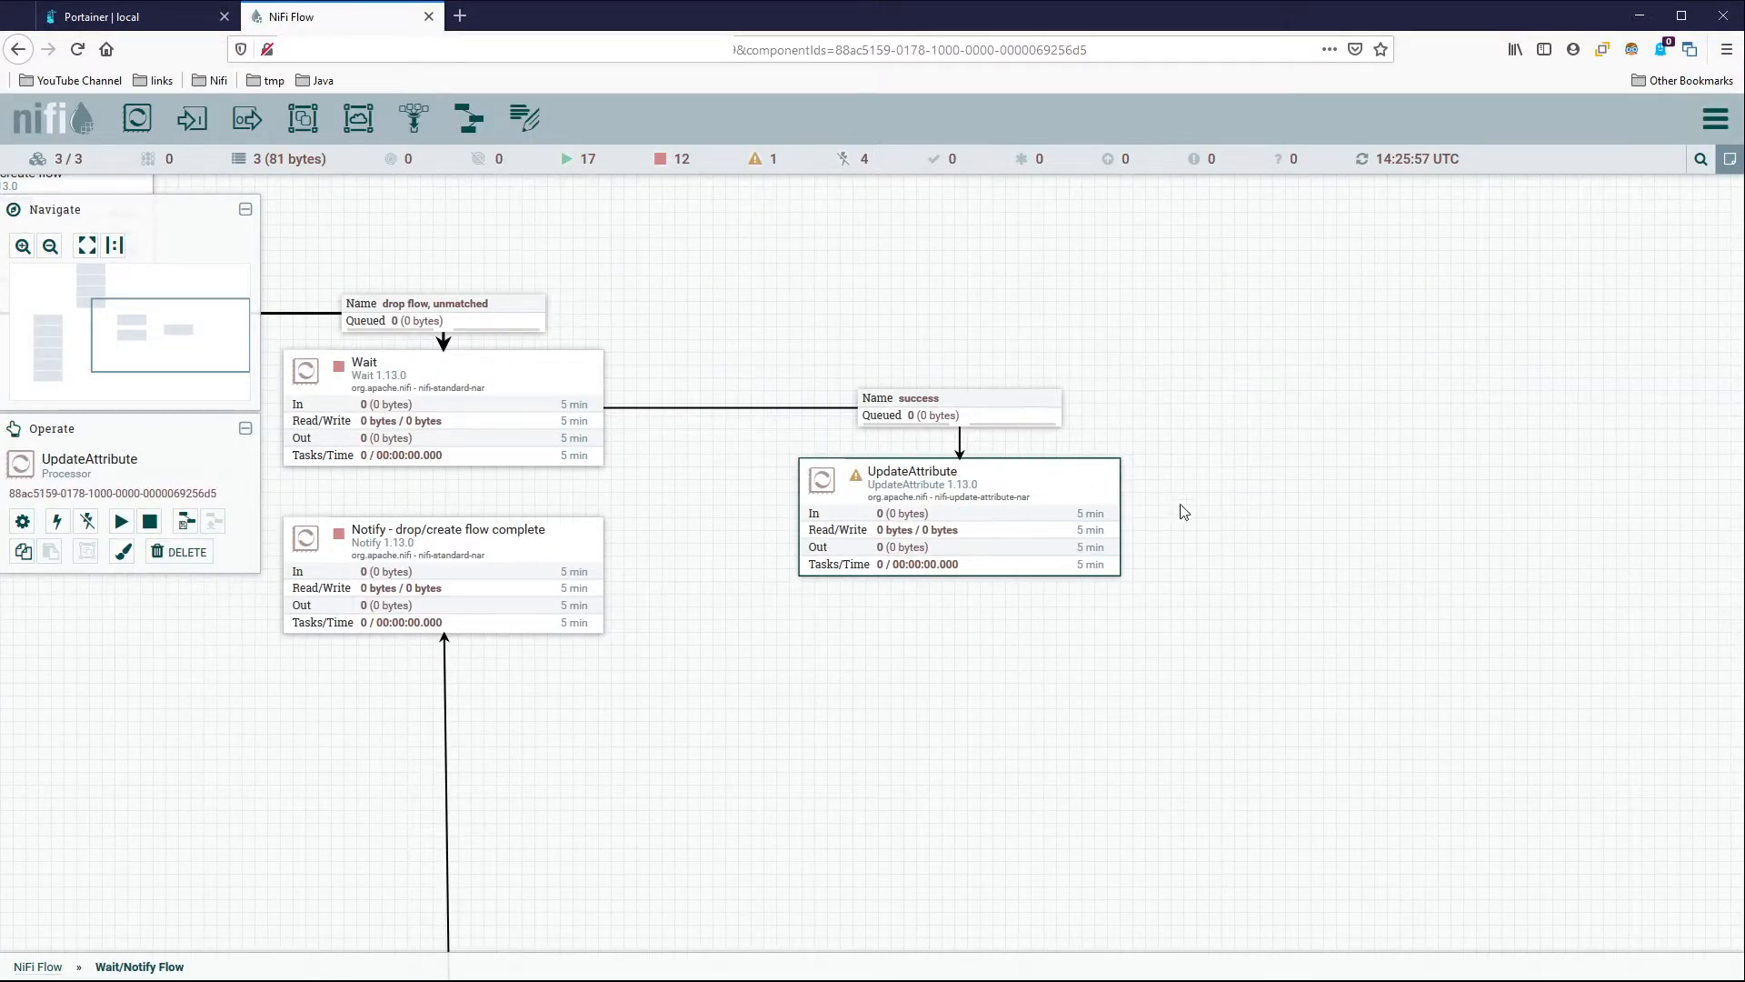
double_click(1027, 505)
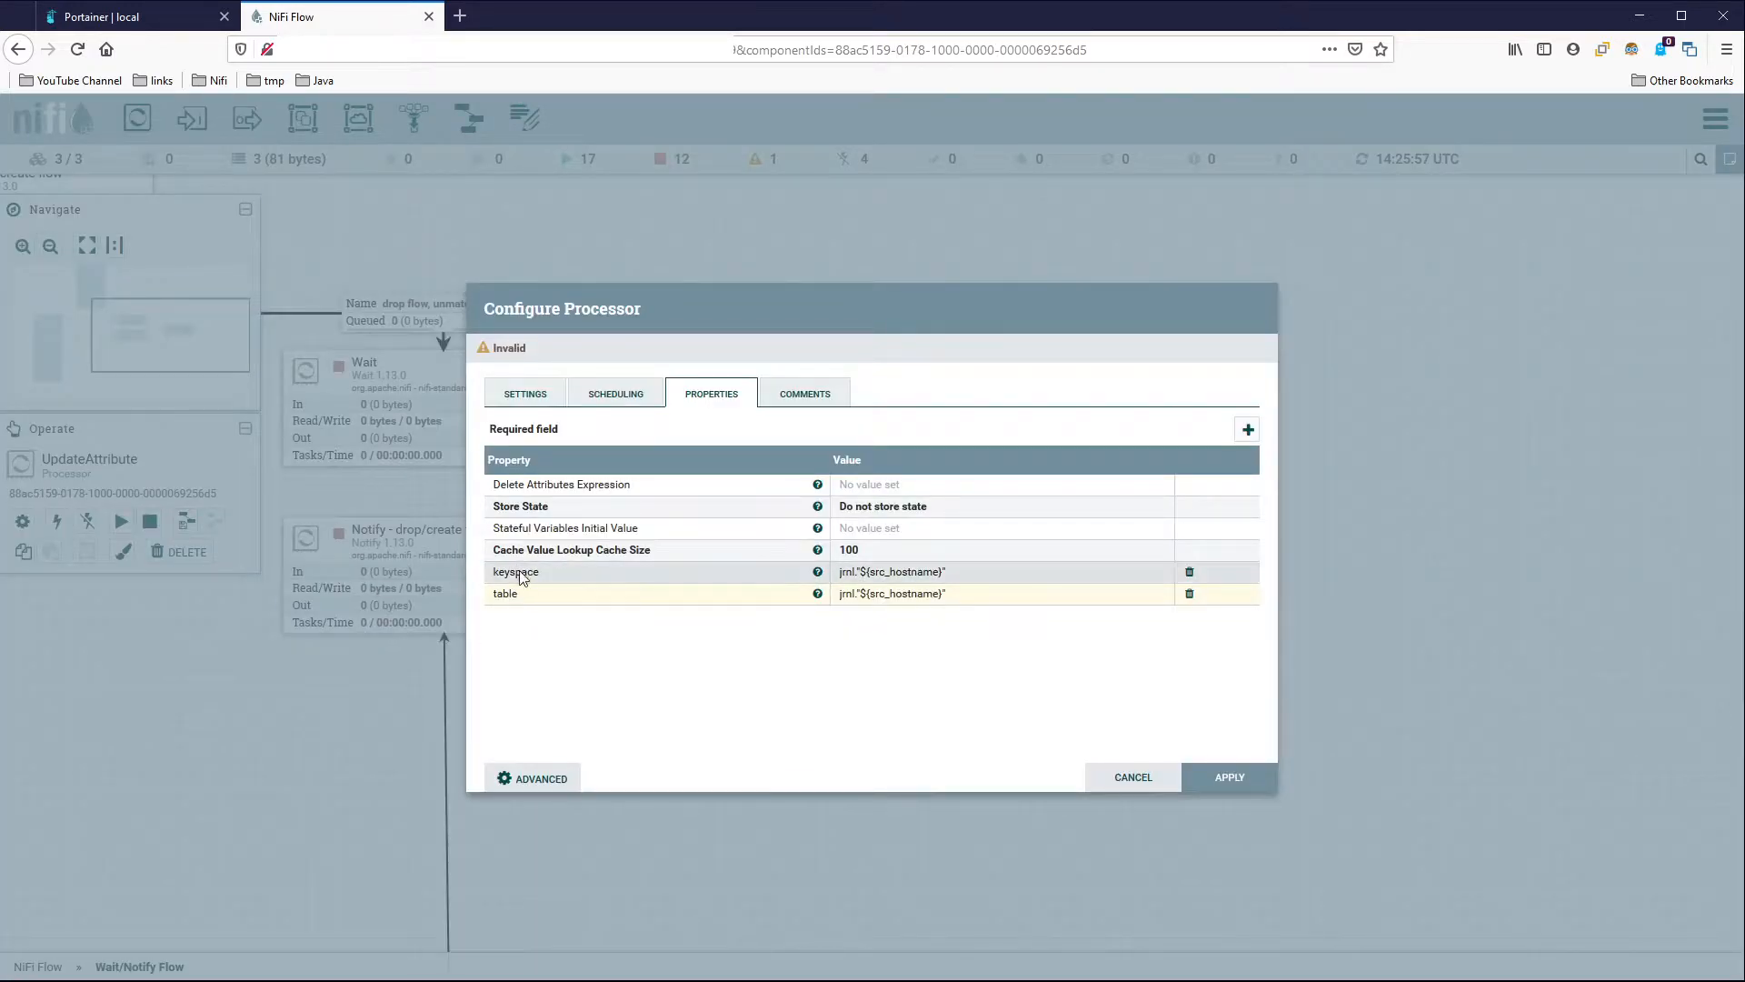
left_click(1227, 778)
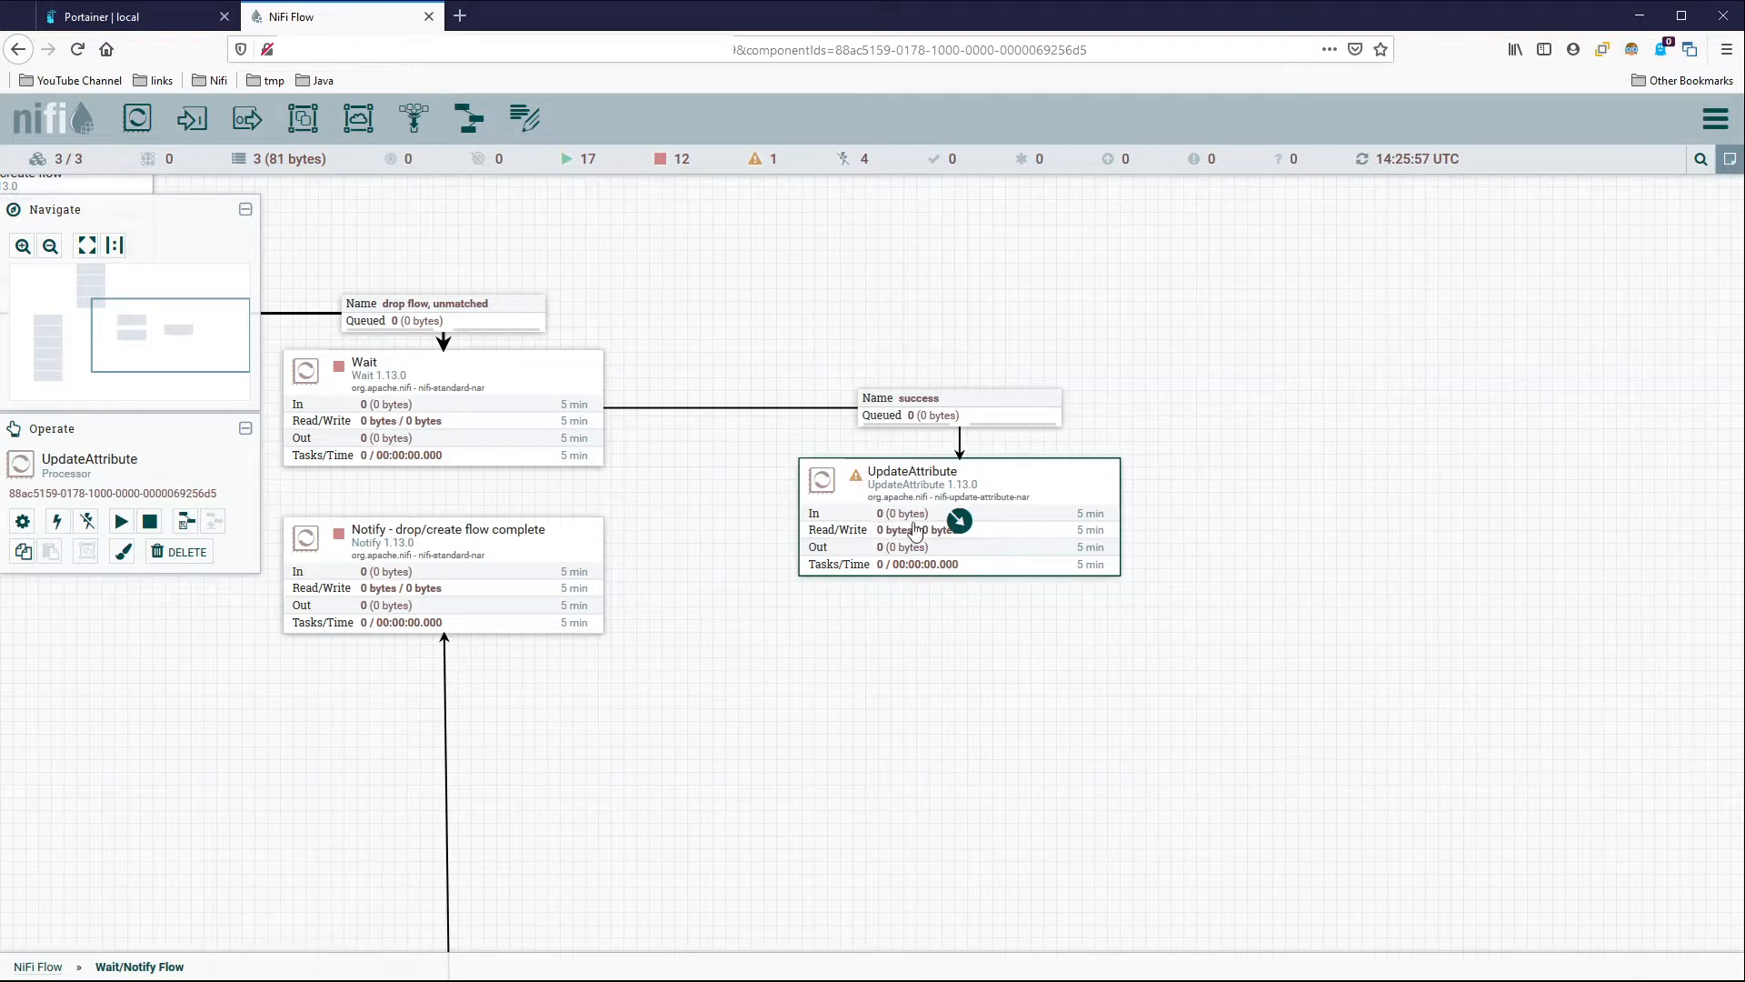
Add an ExecuteSQLRecord processor on the empty canvas below UpdateAttribute.
mouse_move(859, 484)
left_click_drag(132, 127, 877, 774)
type("execute")
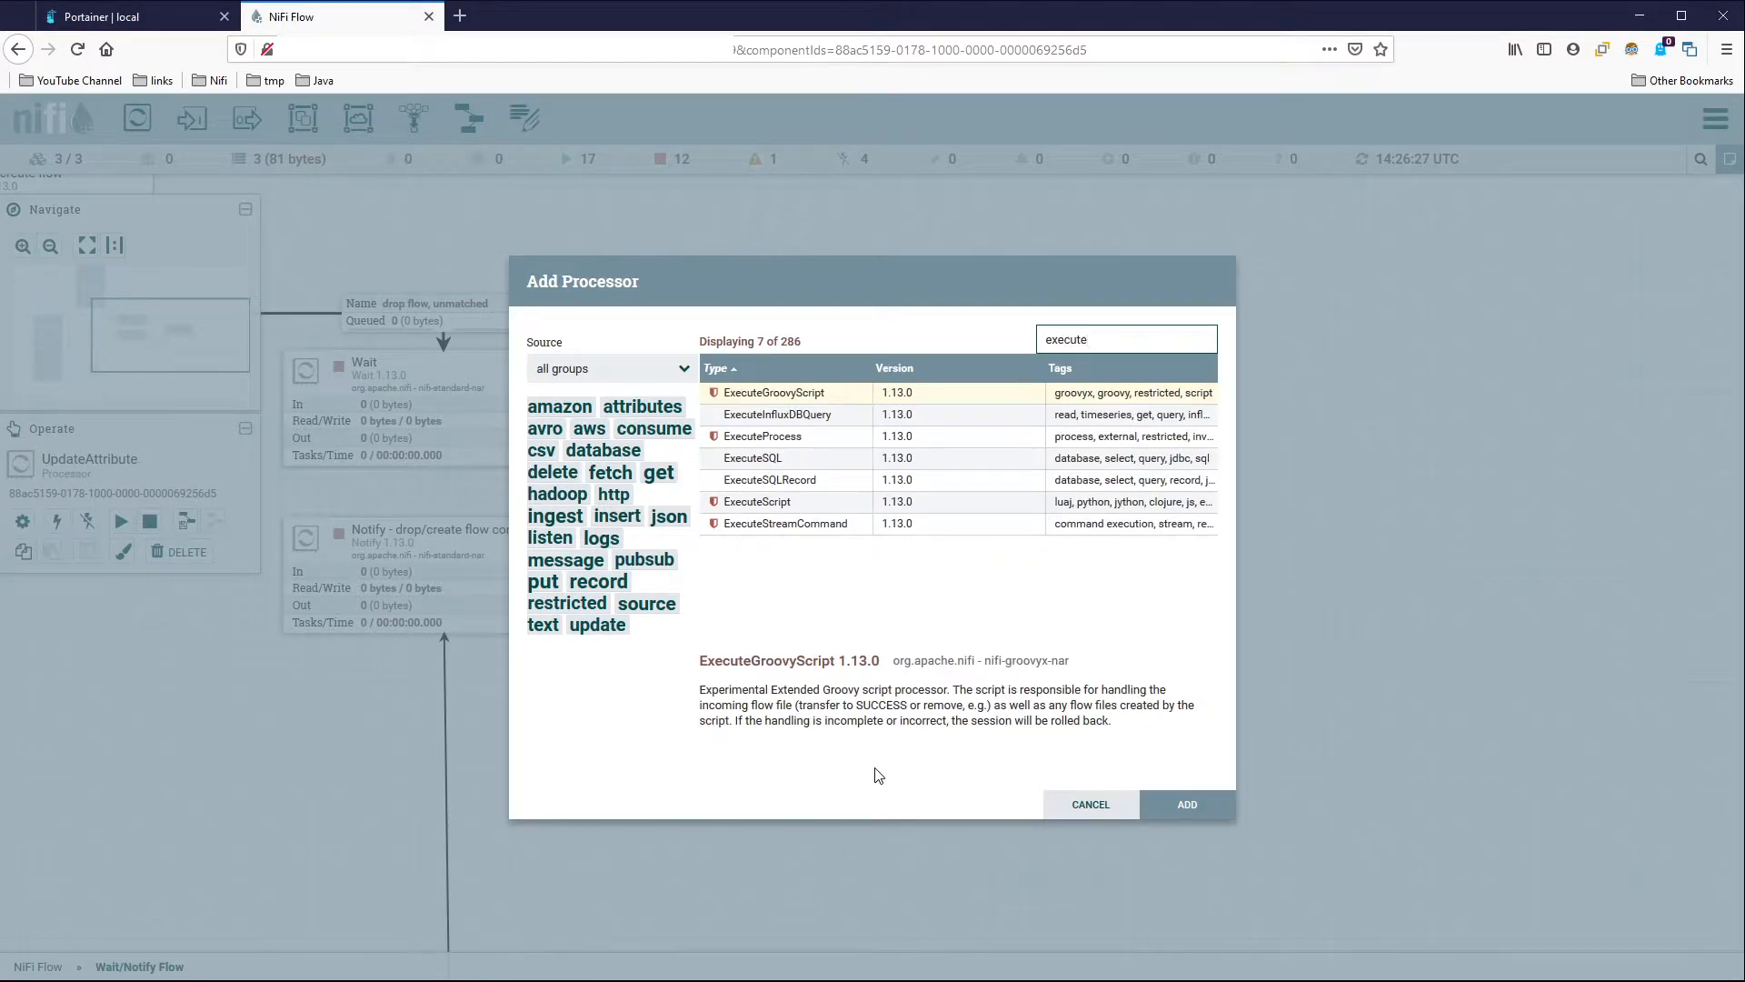
double_click(770, 479)
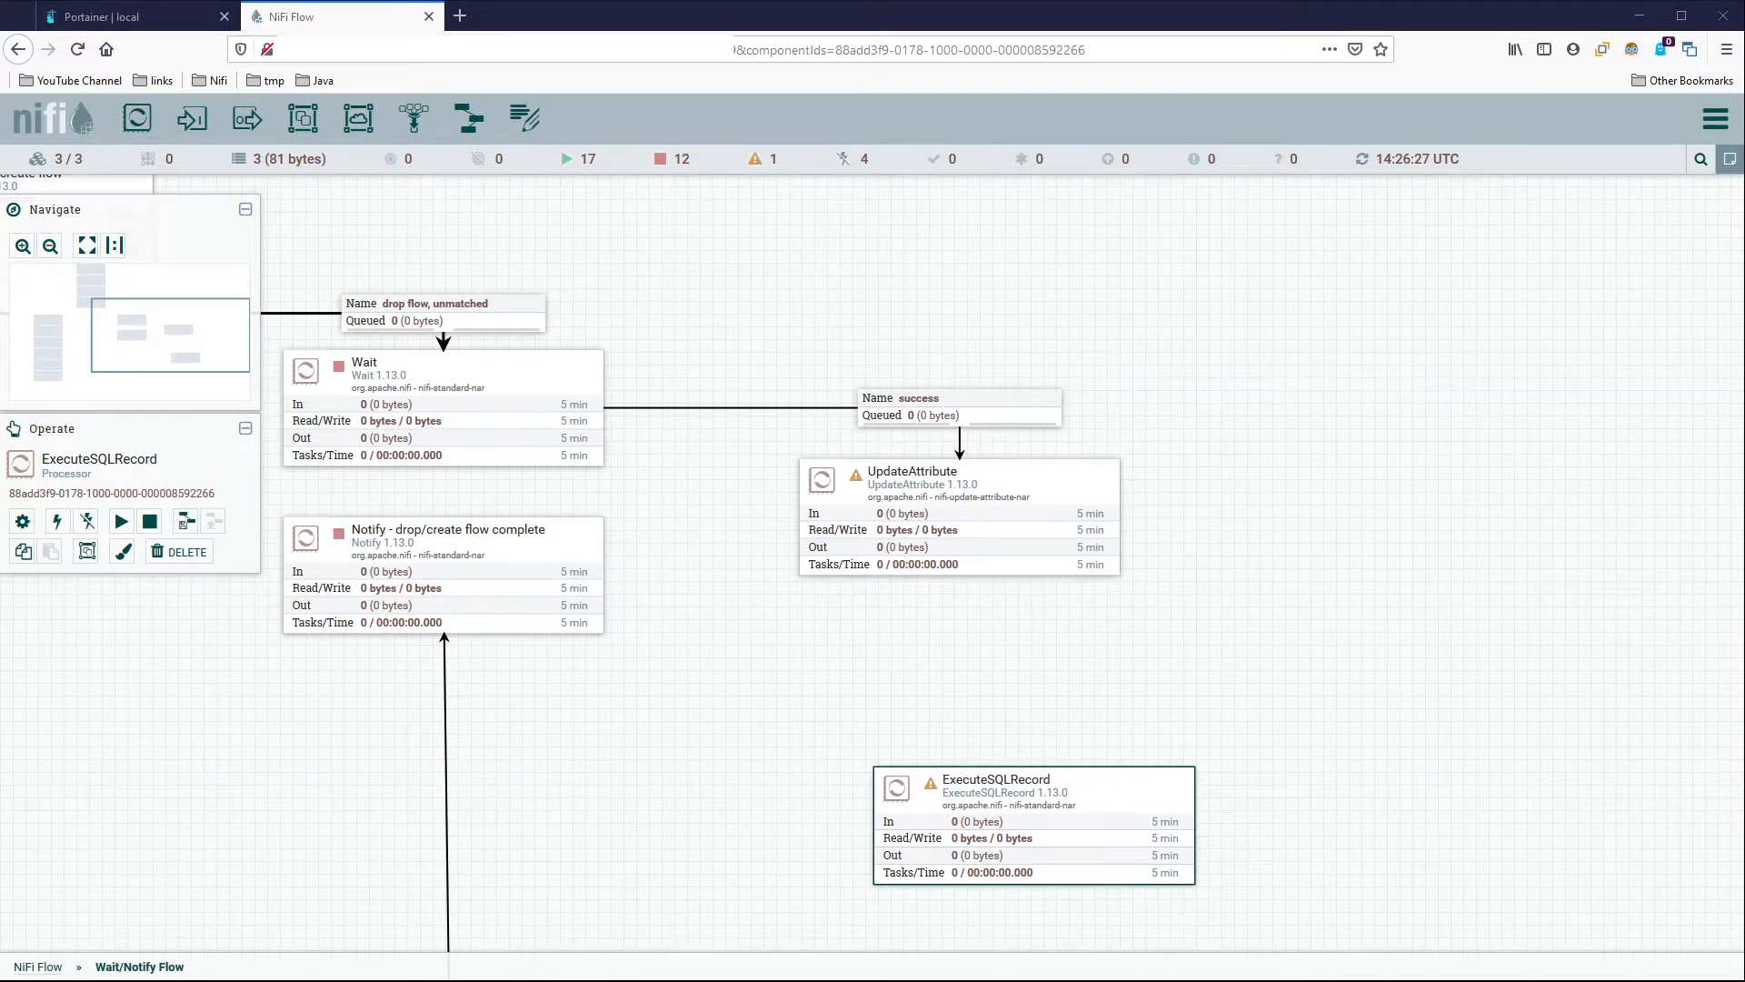
Connect UpdateAttribute to ExecuteSQLRecord for the success relationship and bend the connection so its label sits to the left of UpdateAttribute.
left_click_drag(968, 525, 1004, 777)
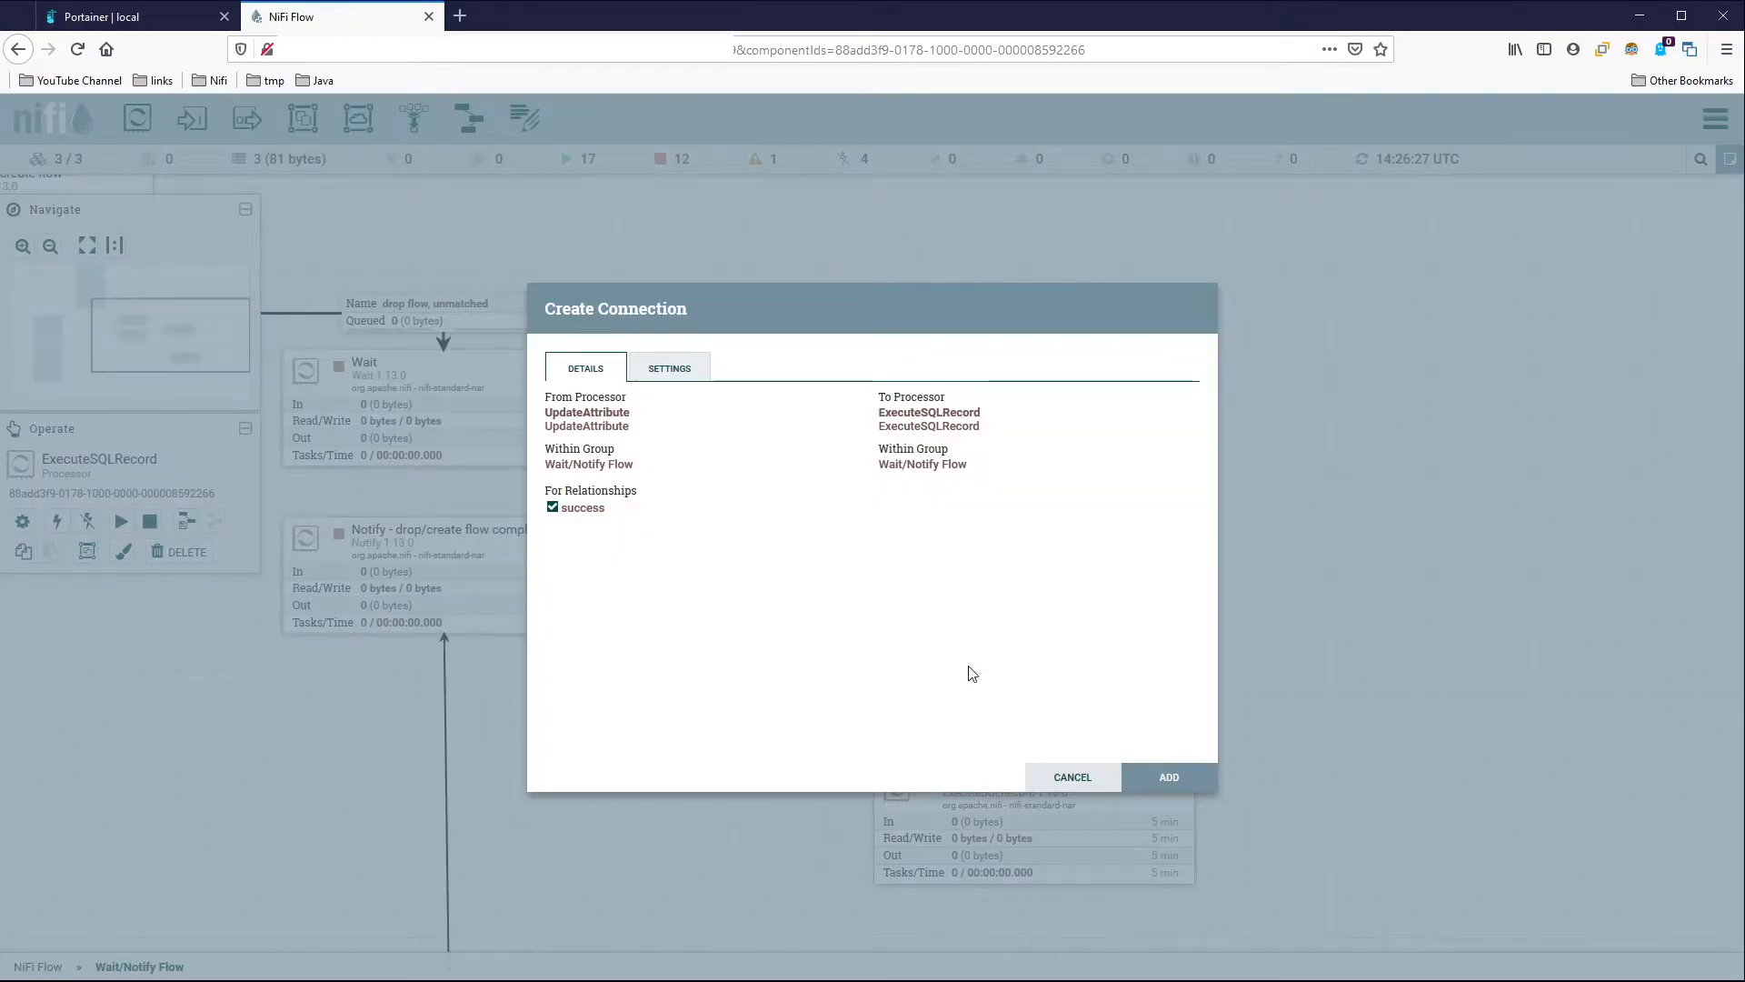
left_click(1169, 777)
left_click_drag(1000, 671, 700, 569)
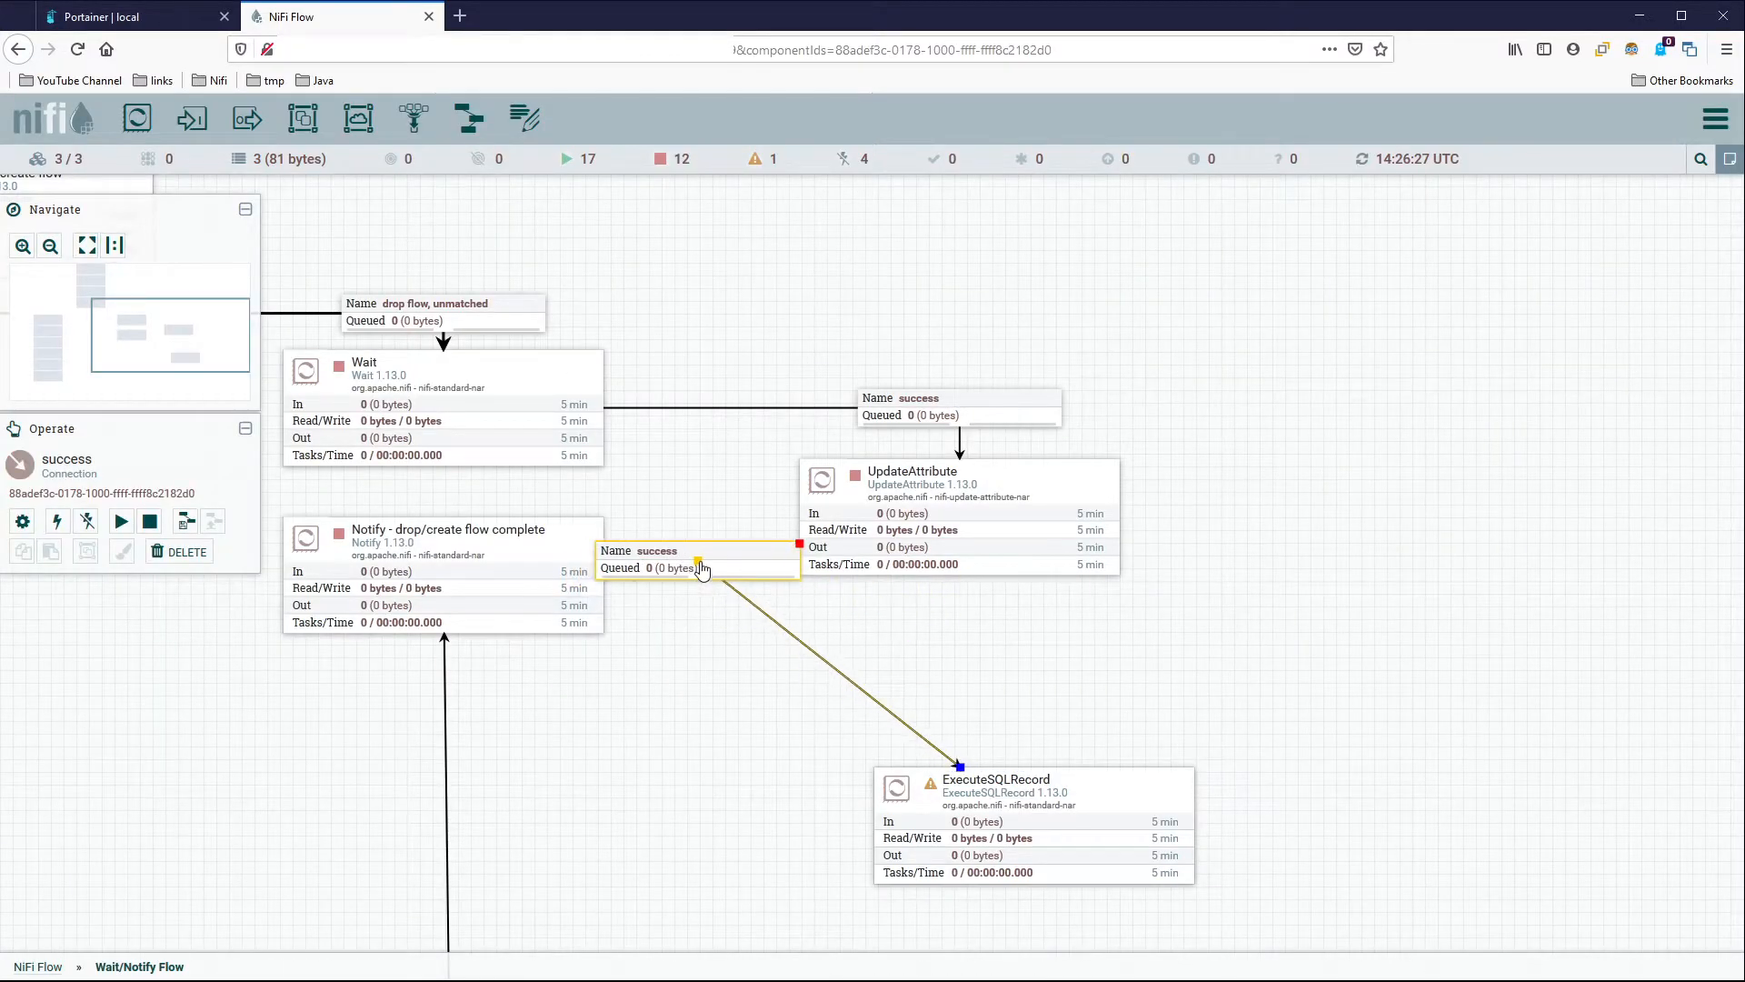
Stack ExecuteSQLRecord directly beneath UpdateAttribute in one column, with Wait's success label centred above and the other success label to their left.
left_click(1014, 474)
left_click_drag(1092, 476, 1165, 476)
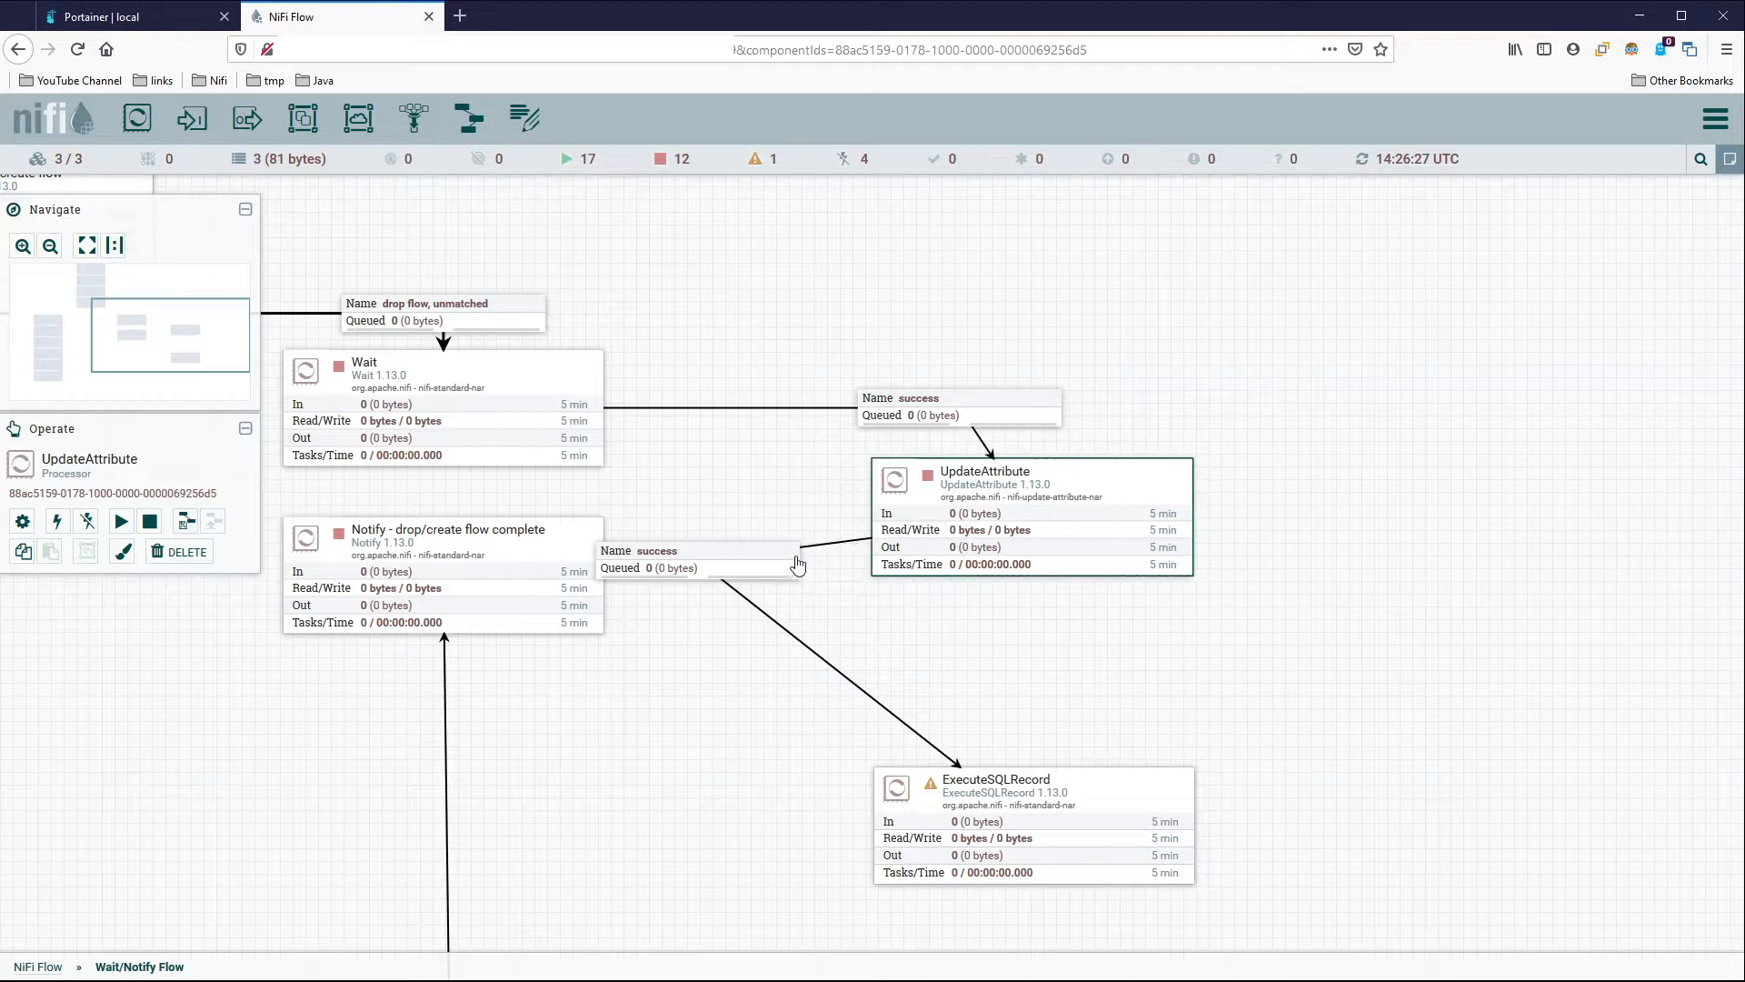
left_click(718, 567)
left_click_drag(700, 569, 743, 584)
left_click(966, 406)
left_click_drag(963, 408, 1032, 415)
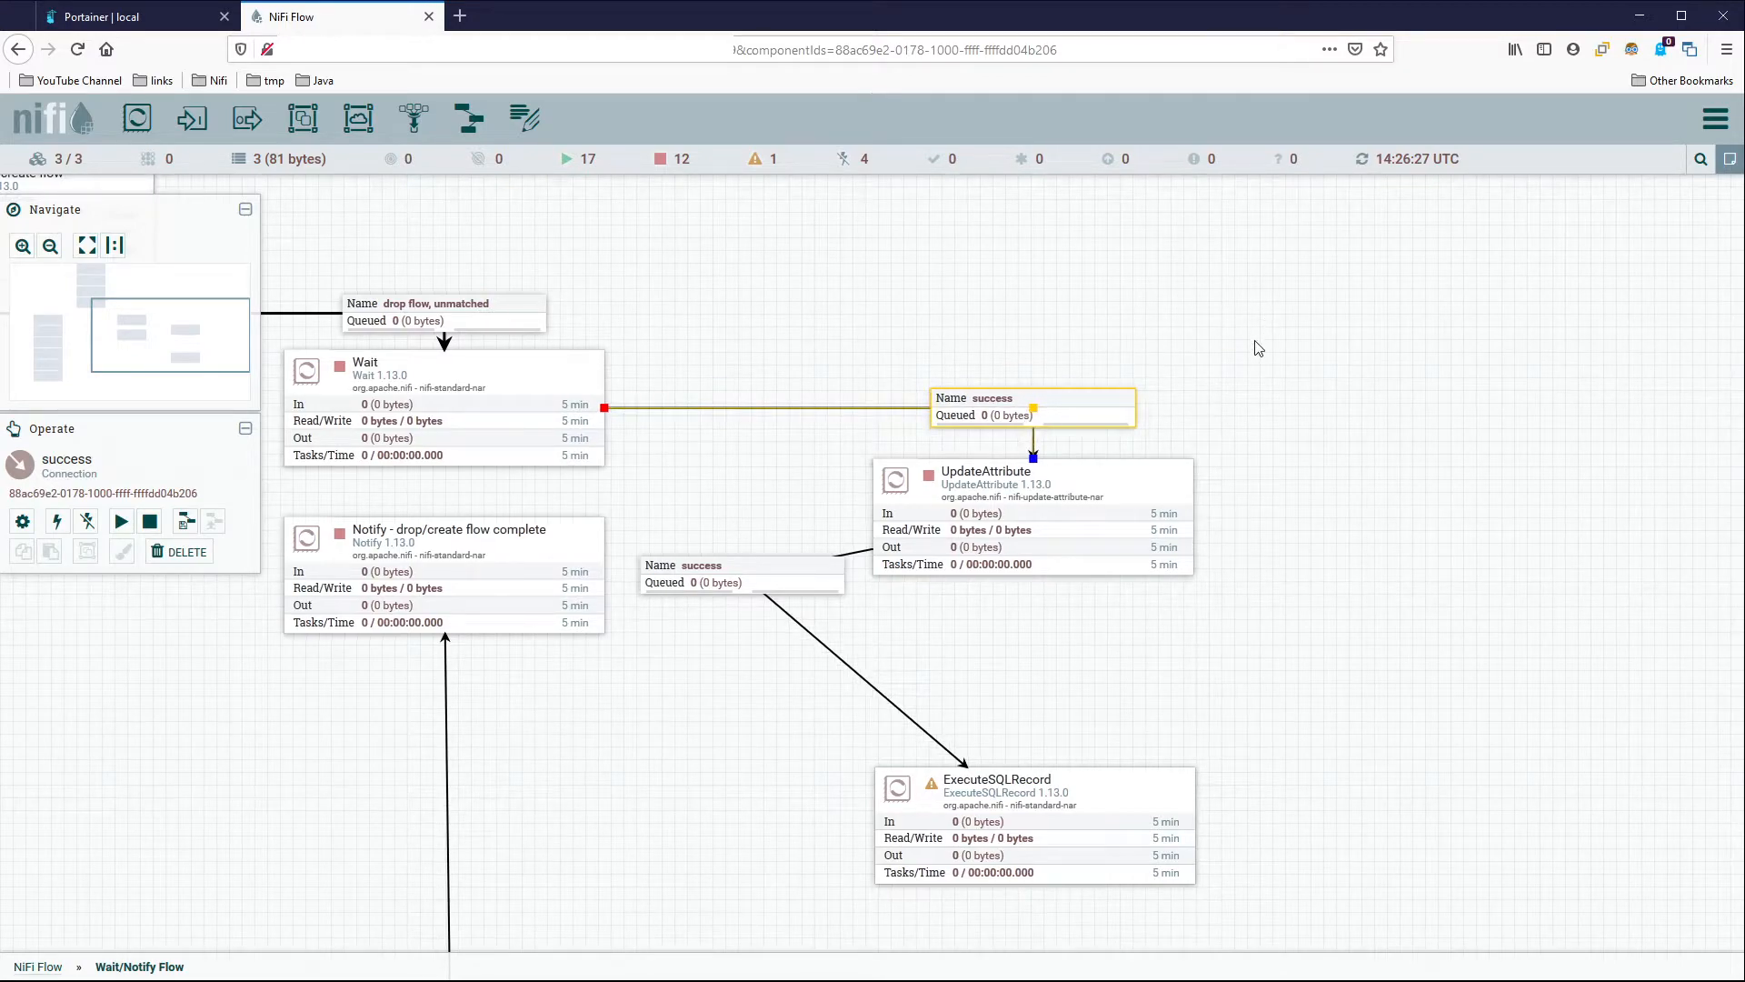
left_click_drag(1137, 796, 1151, 609)
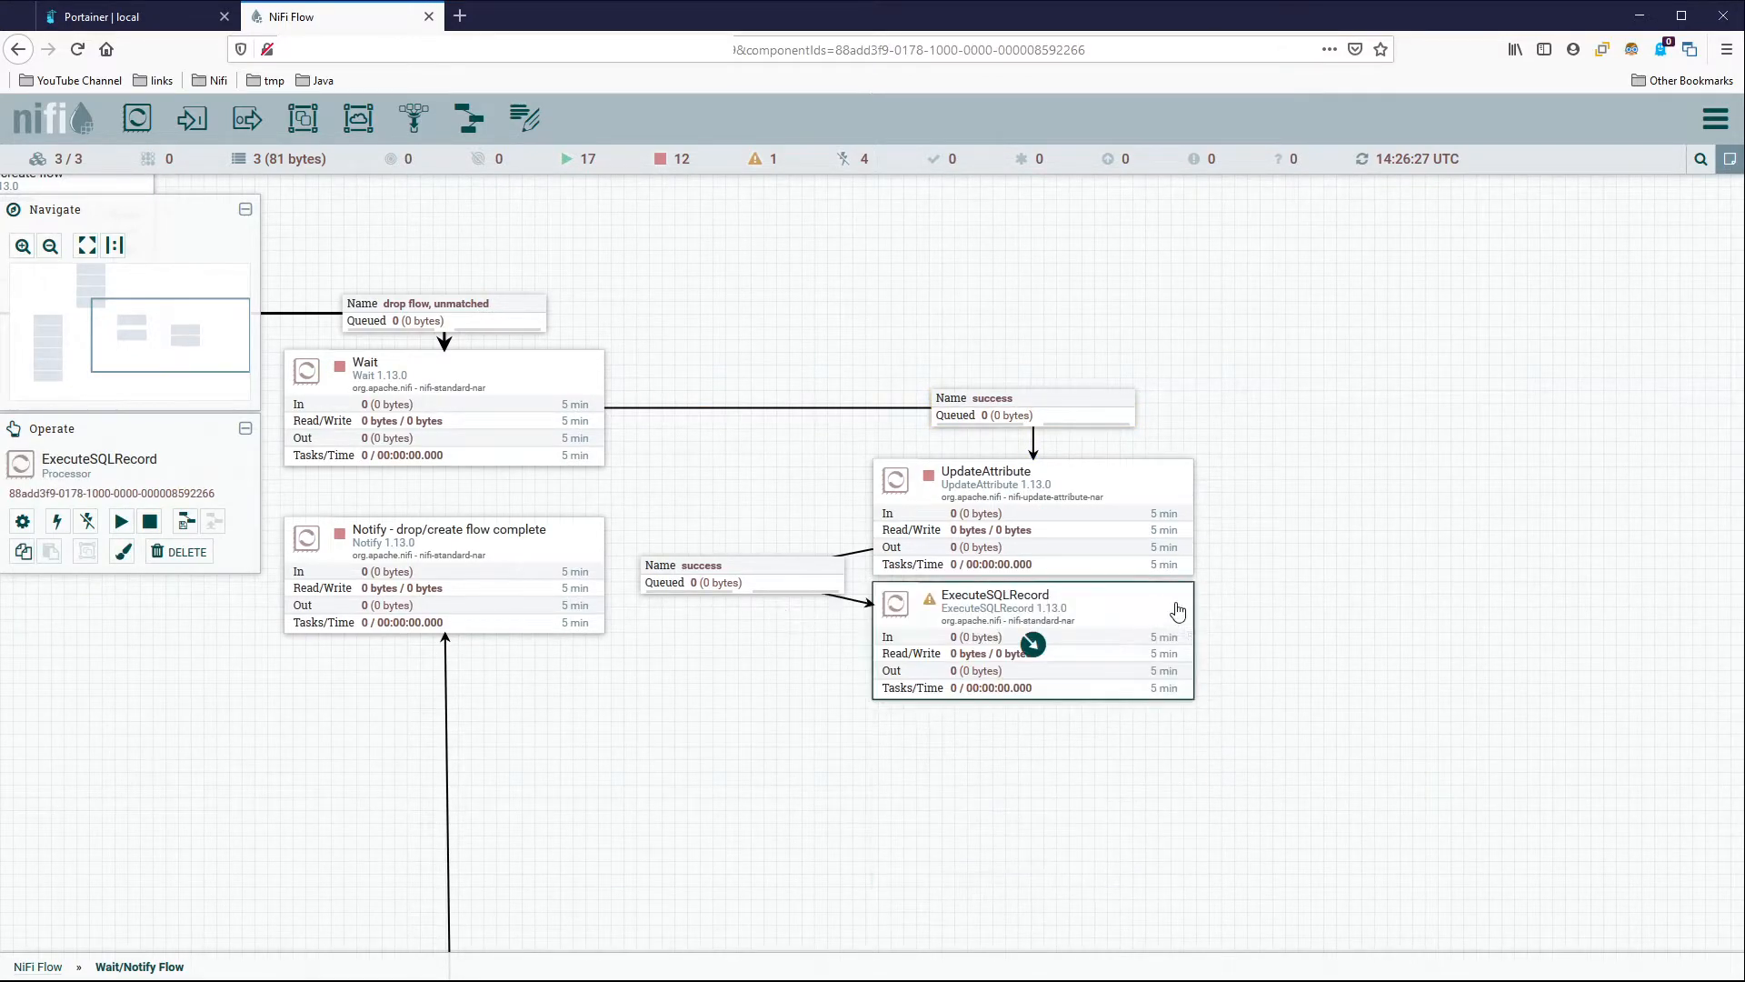
left_click(1303, 531)
Rename the ExecuteSQLRecord processor as Query on hostname in its configuration.
mouse_move(1182, 468)
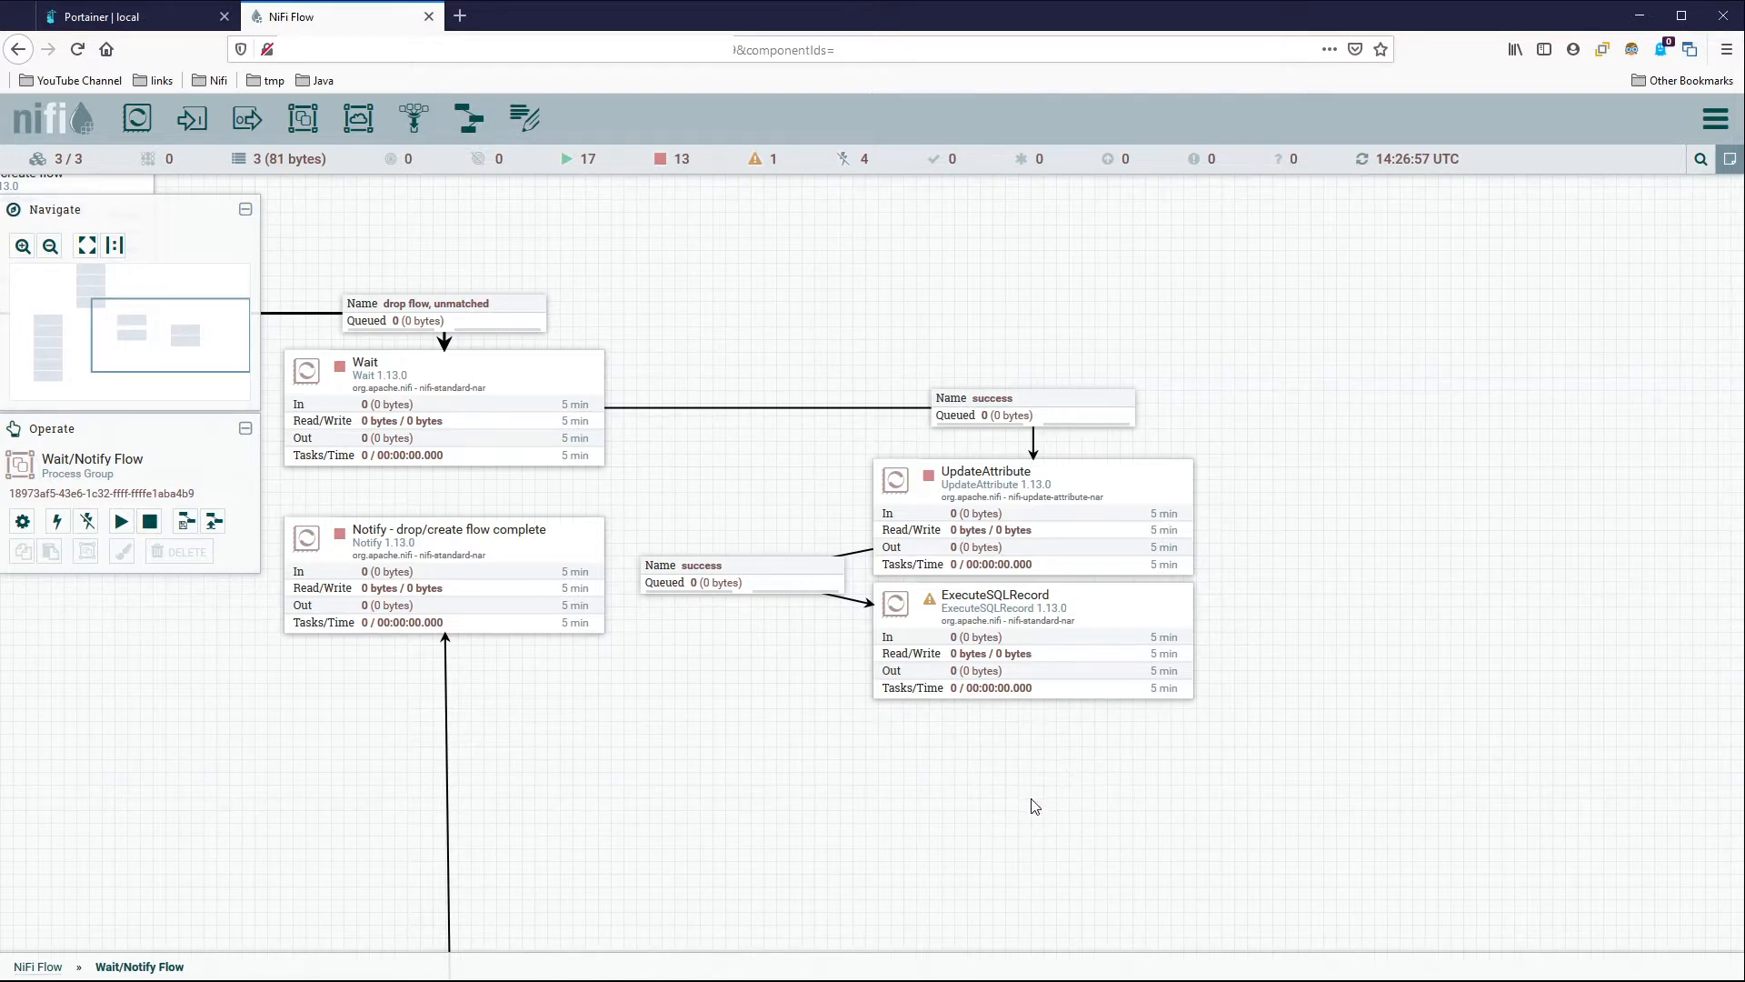
left_click_drag(1091, 833, 985, 791)
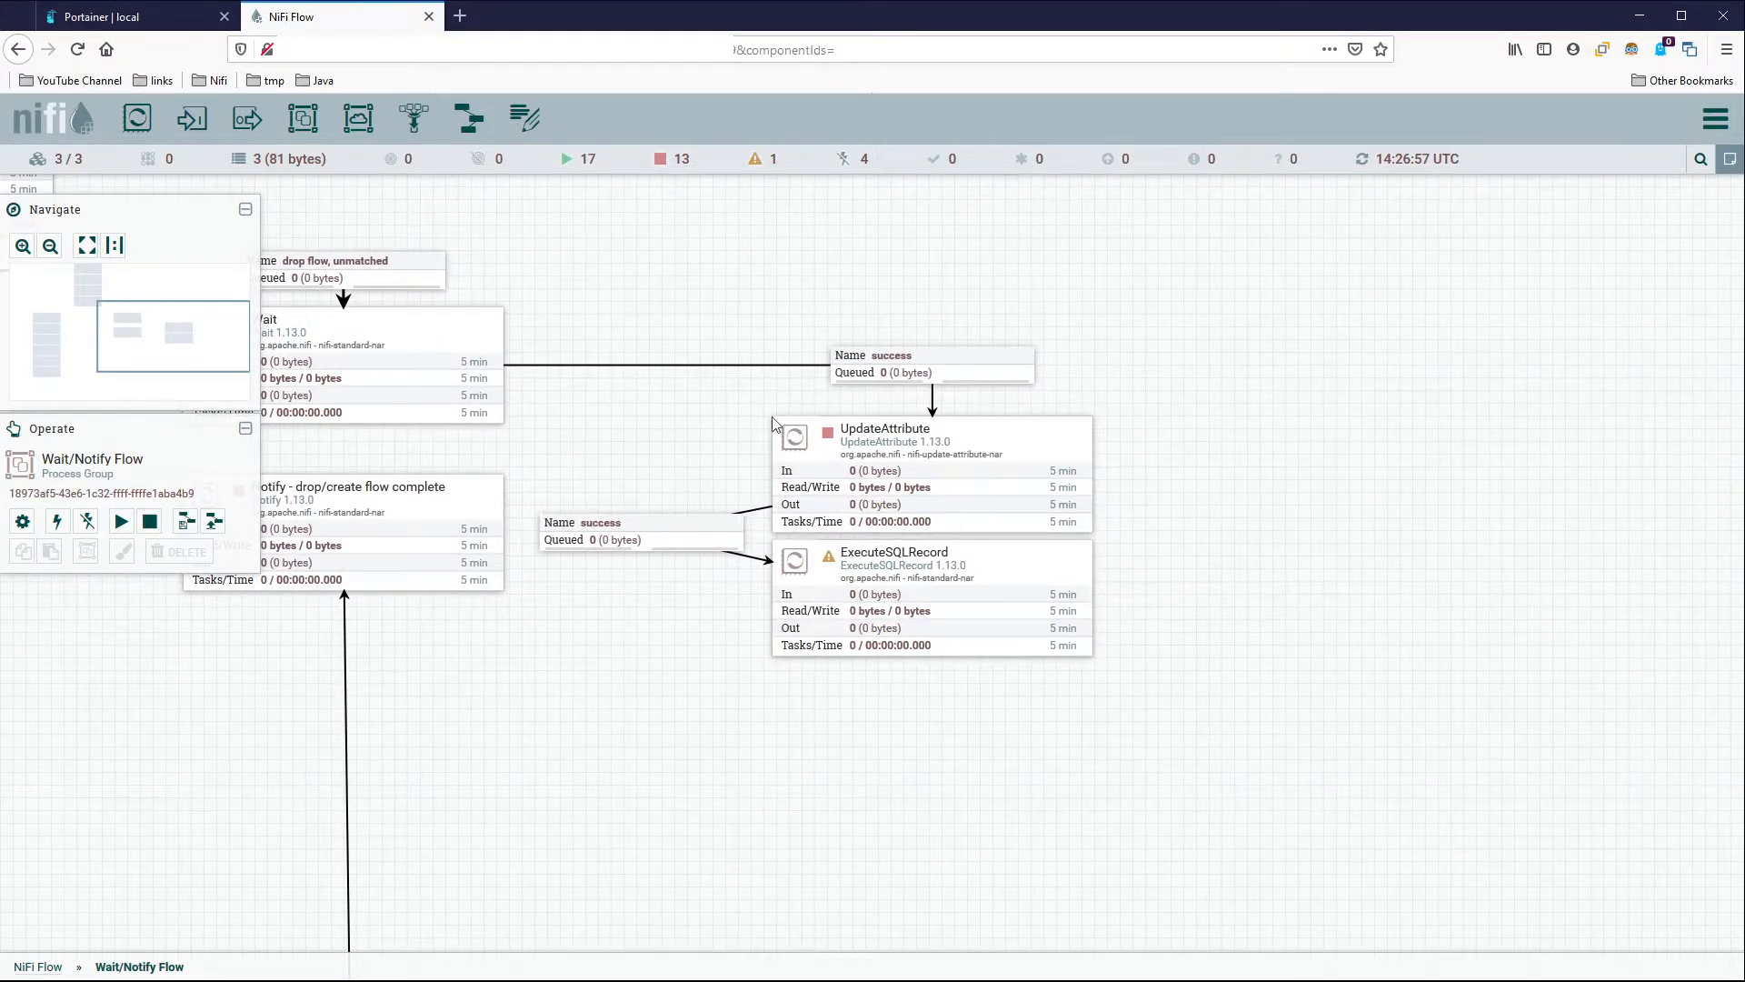
left_click(987, 451)
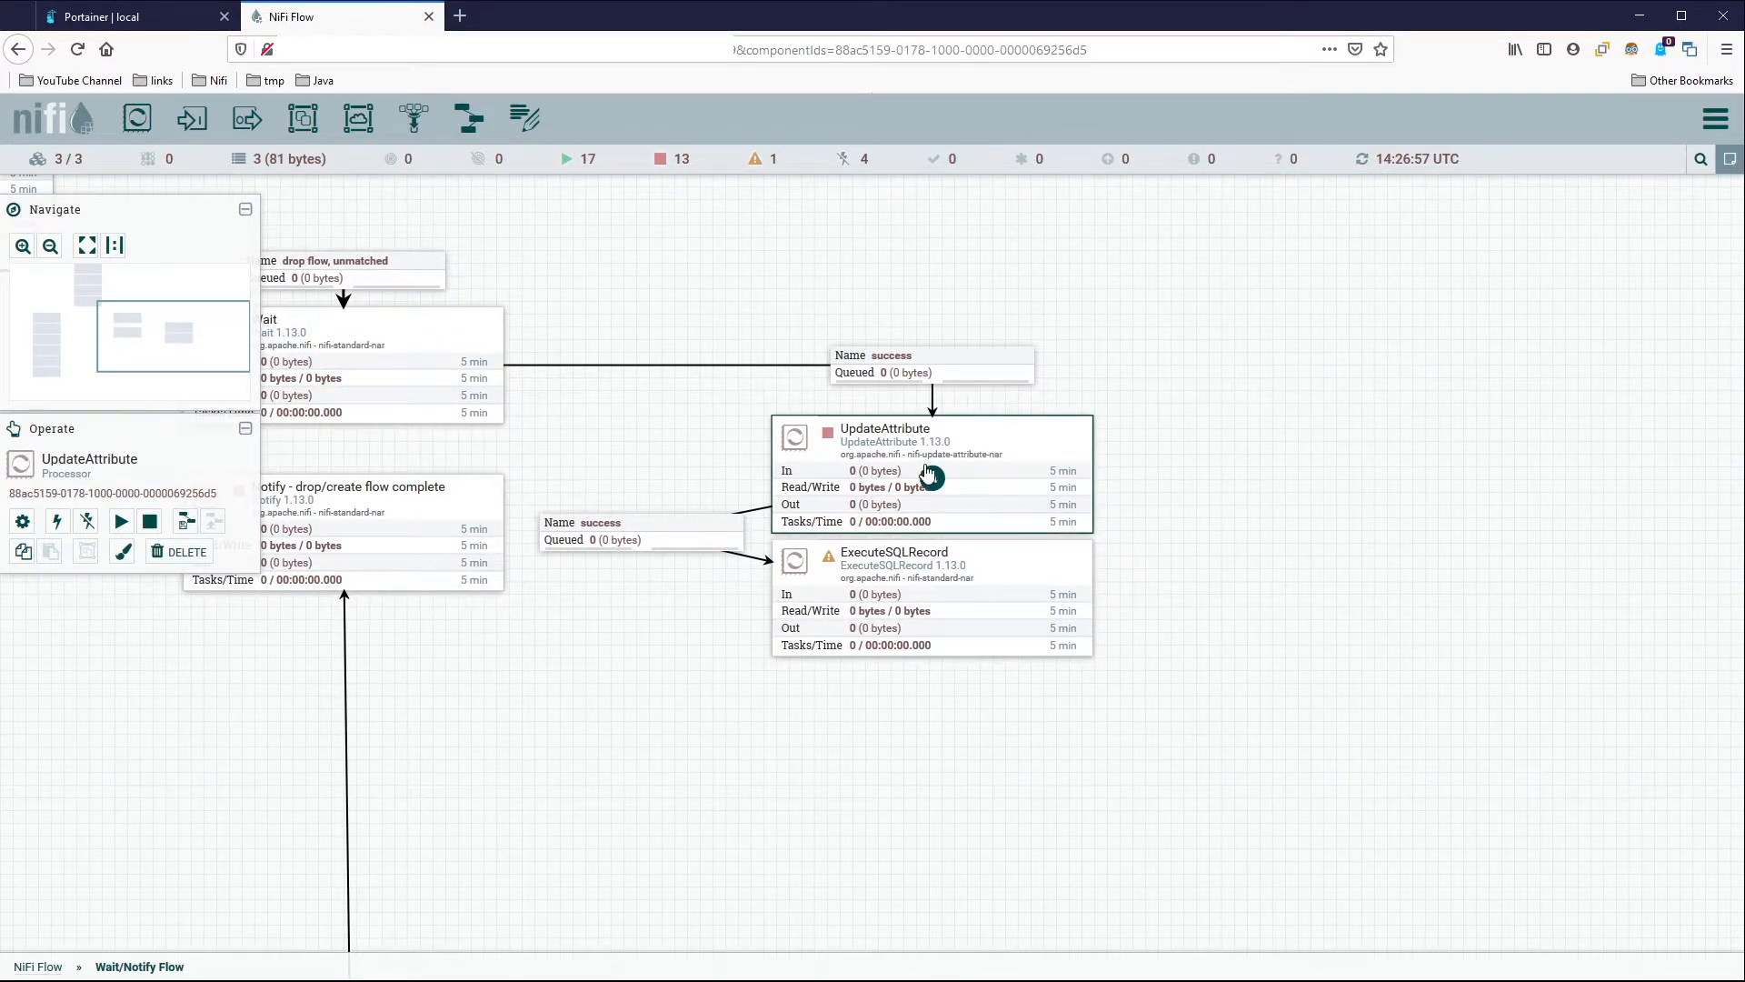
double_click(972, 595)
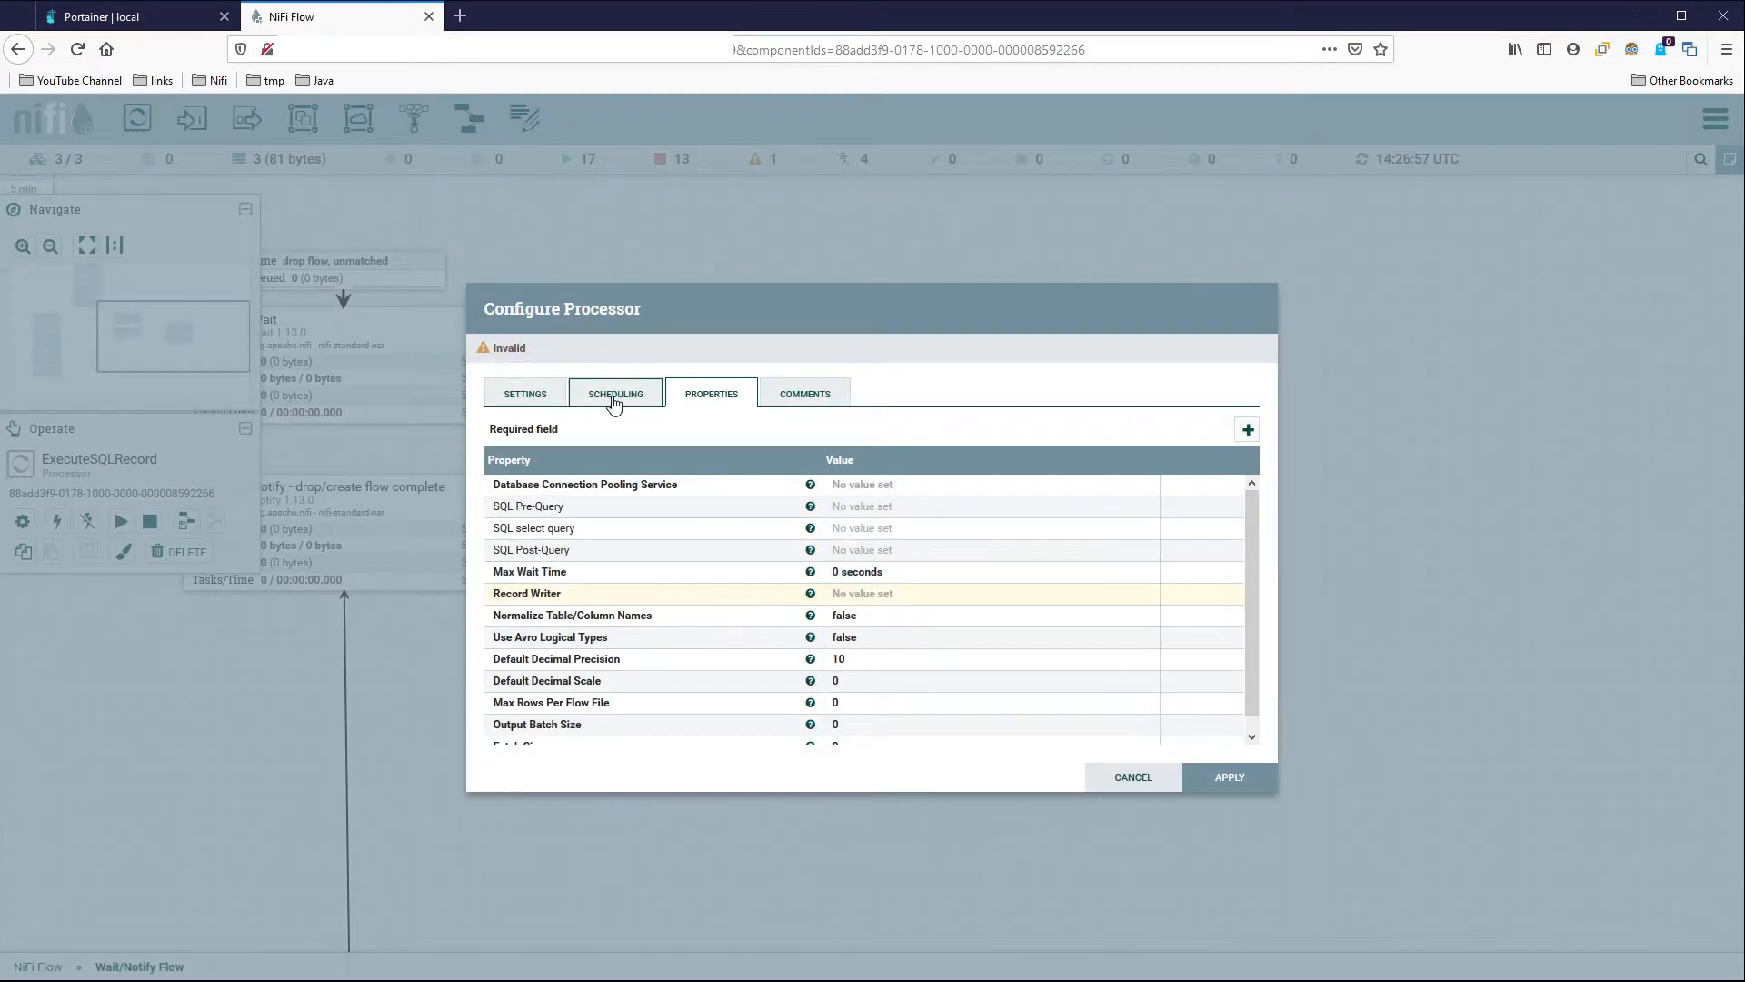
left_click(526, 393)
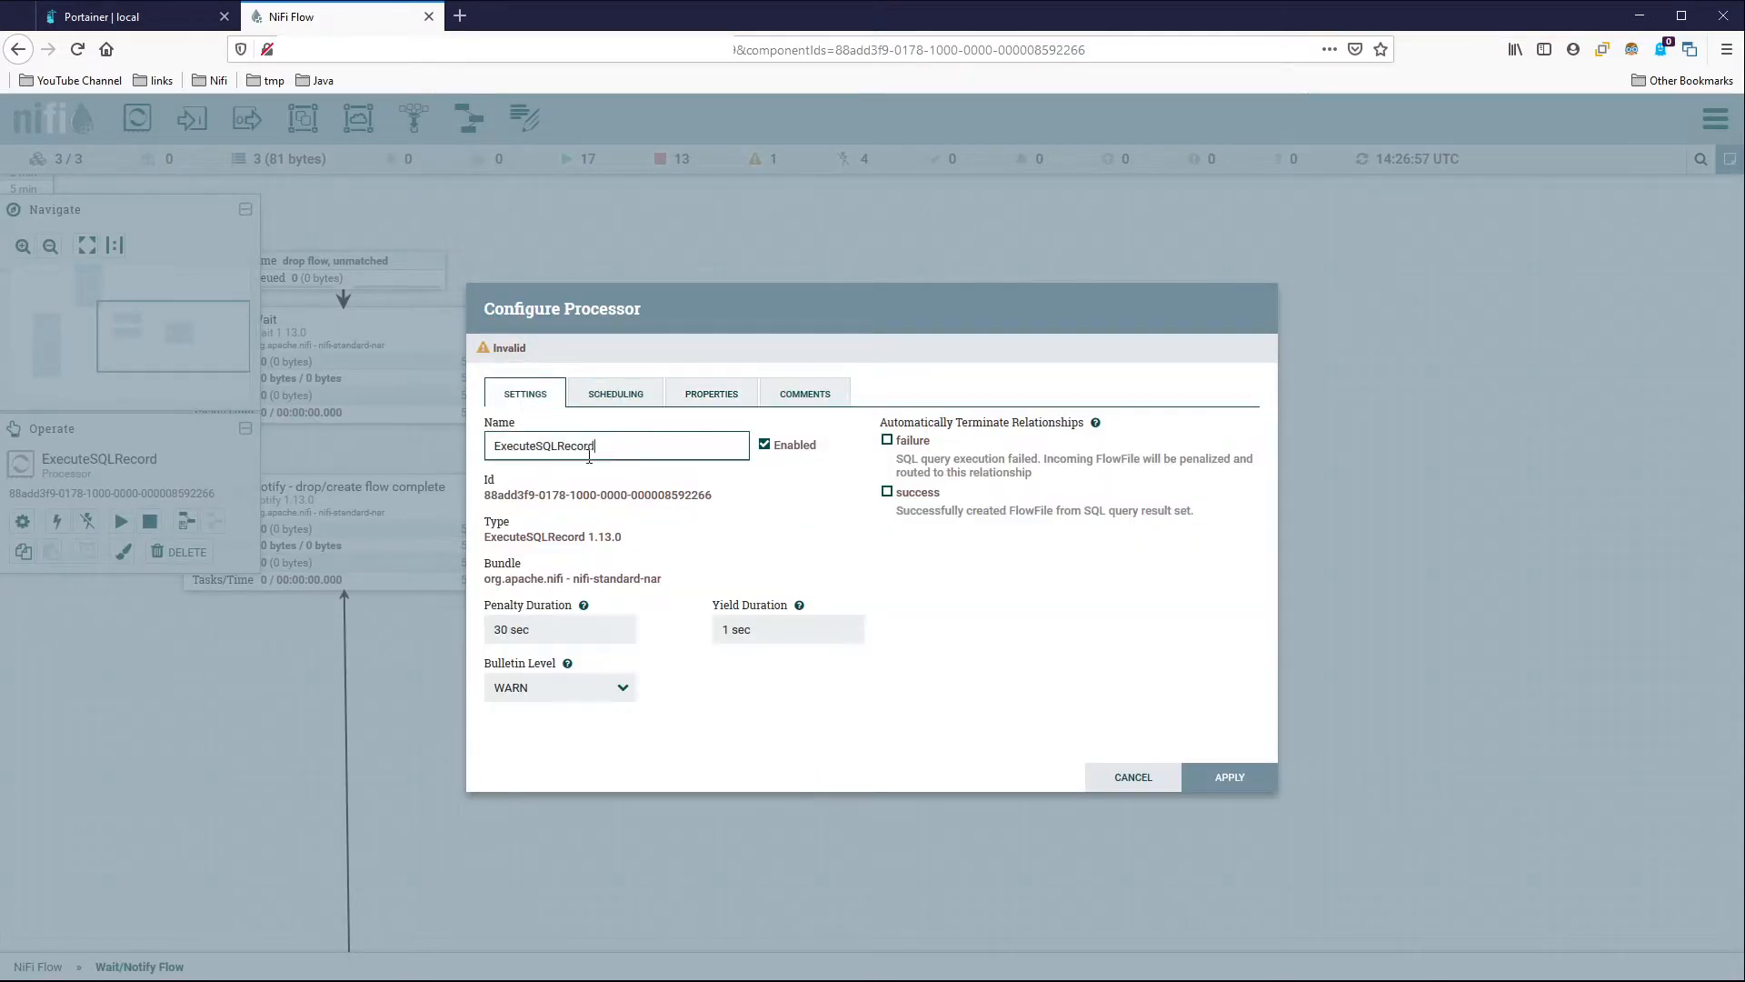
type("que")
key("BackSpace")
key("BackSpace")
key("BackSpace")
type("Query on hostname")
Restrict the execution of the Query on hostname processor to the primary node.
left_click(601, 393)
left_click(603, 563)
left_click(549, 622)
Set the processor's Database Connection Pooling Service to MySql.
left_click(706, 411)
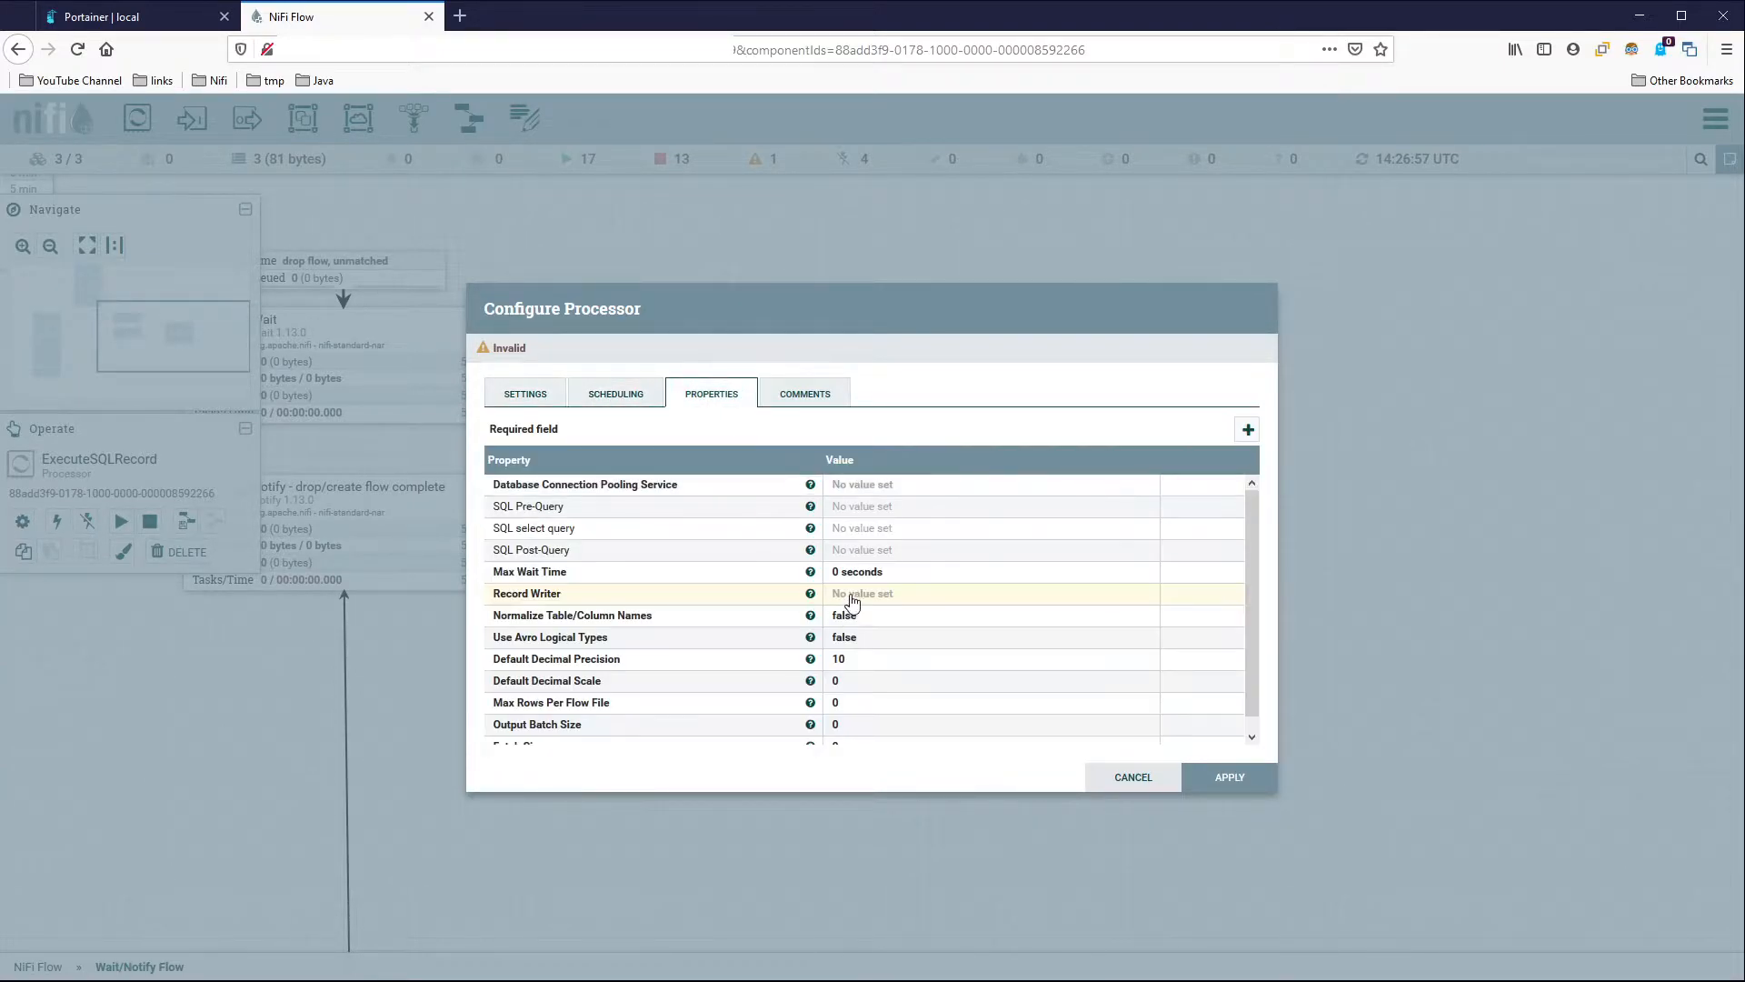
left_click(888, 491)
left_click(1136, 533)
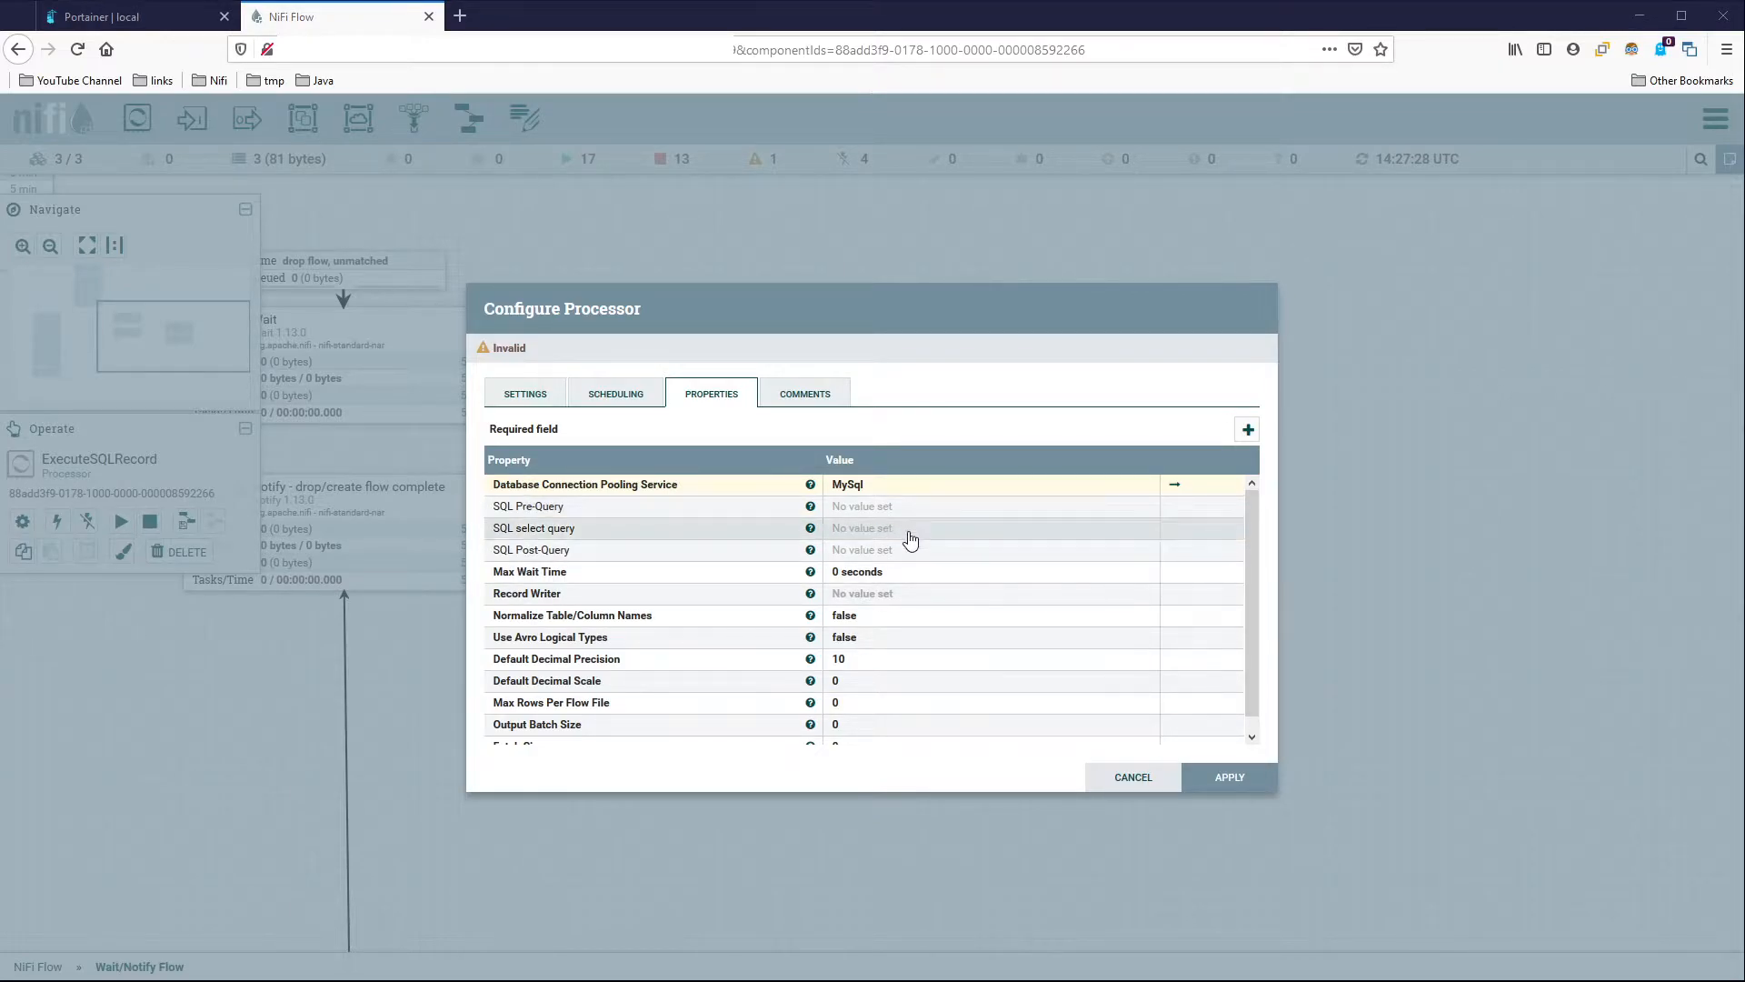
Set the SQL select query to fetch dt, hostname, UUID, count and thread from test_data.myTestData mtd where hostname = '${src_hostname}', and apply the configuration.
left_click(905, 530)
type("select     dt     ,hostname     ,UUID     ,count     ,thread from test_data.myTestData mtd where hostname = '${src_hostname}'")
left_click_drag(1135, 625, 1433, 800)
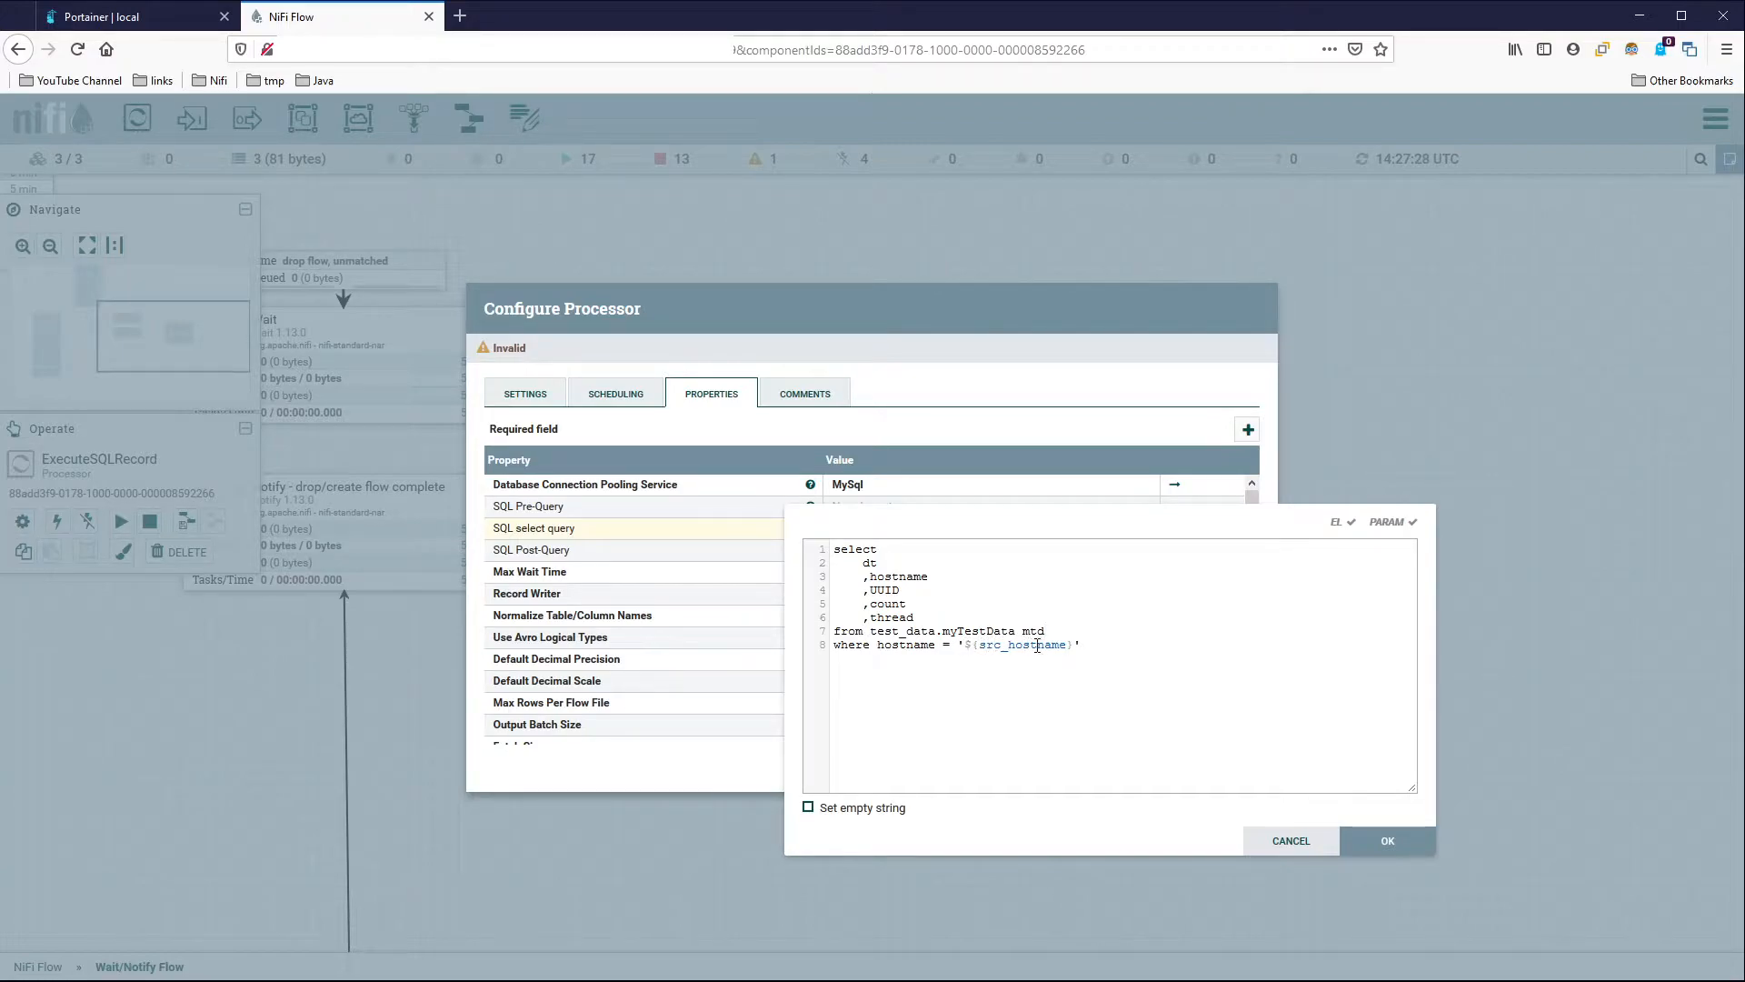
left_click(1383, 843)
left_click(1216, 787)
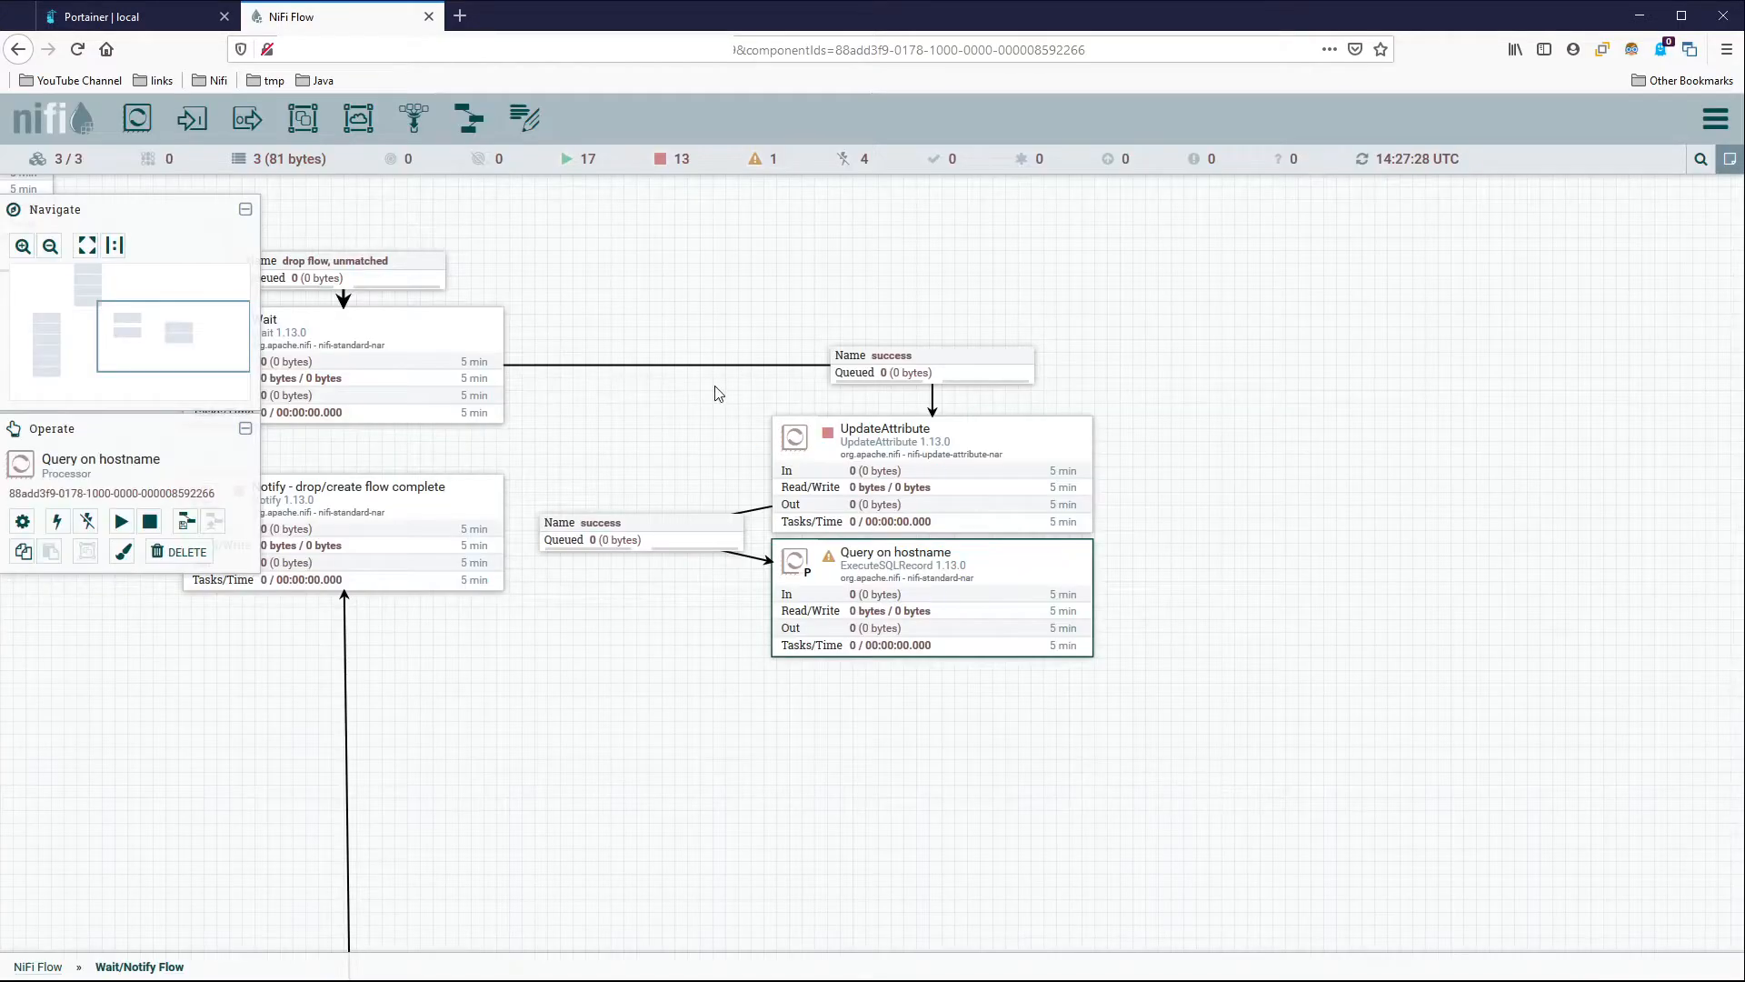
Review how the Hostname to attributes processor defines the src_hostname property.
left_click_drag(603, 304, 1285, 740)
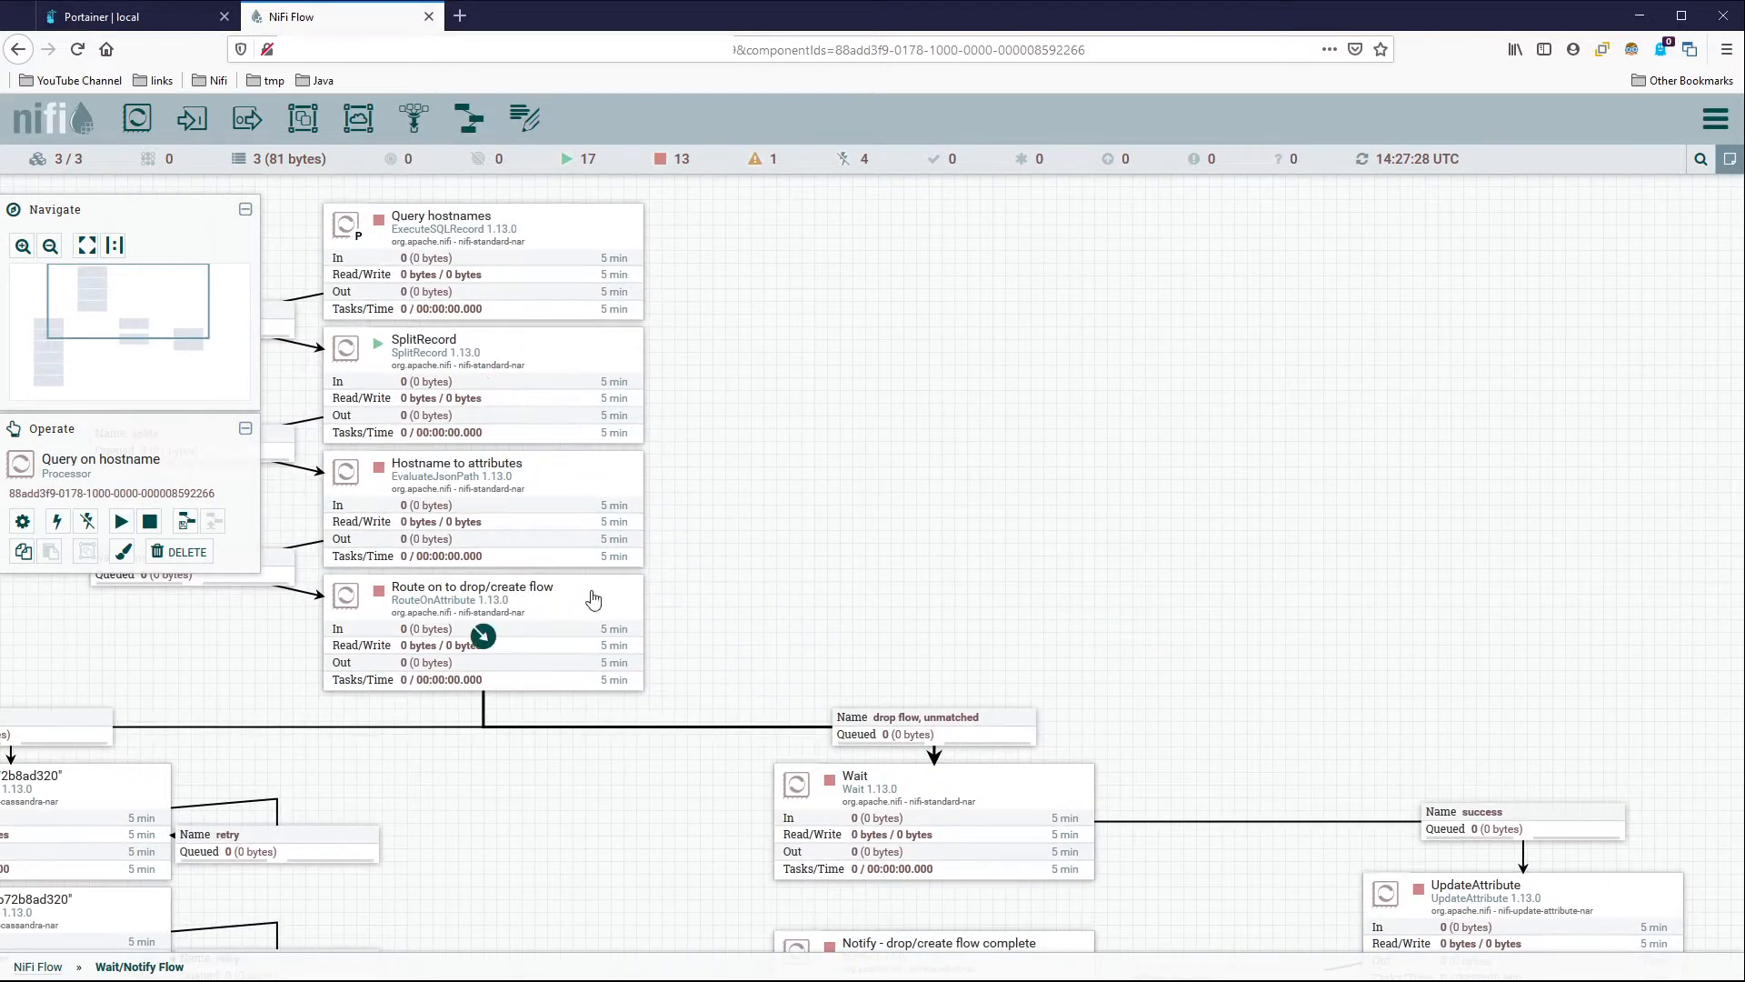
left_click(564, 505)
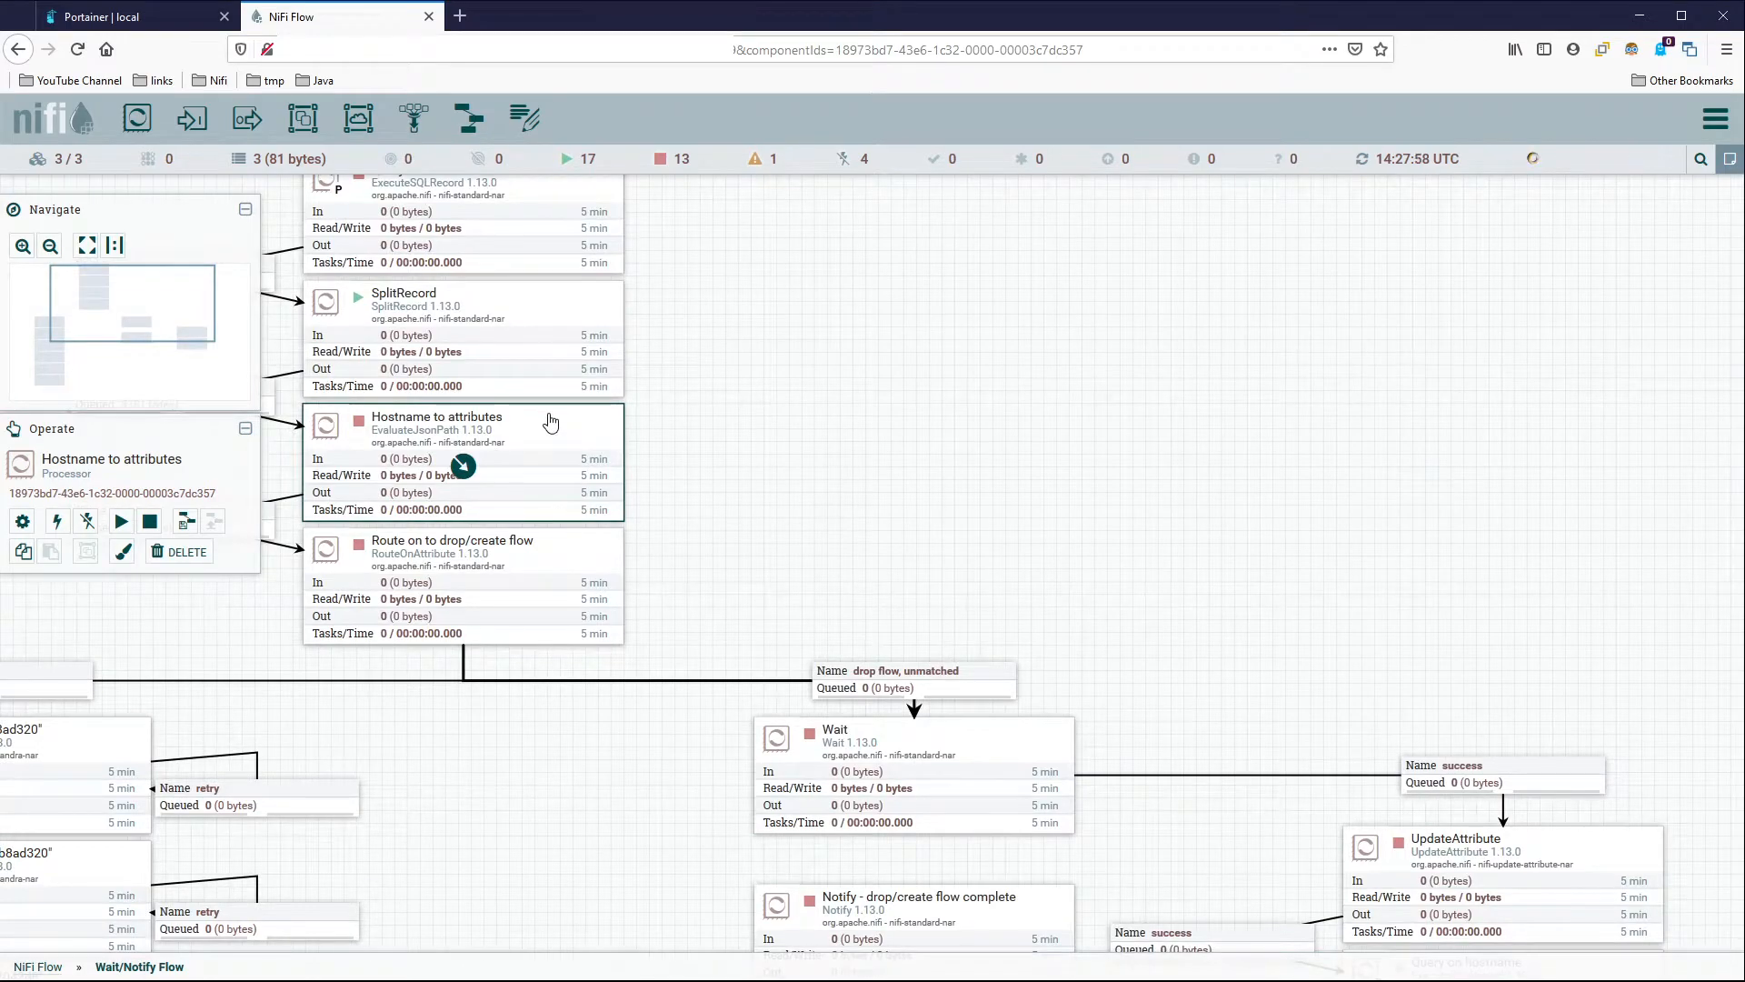
double_click(556, 431)
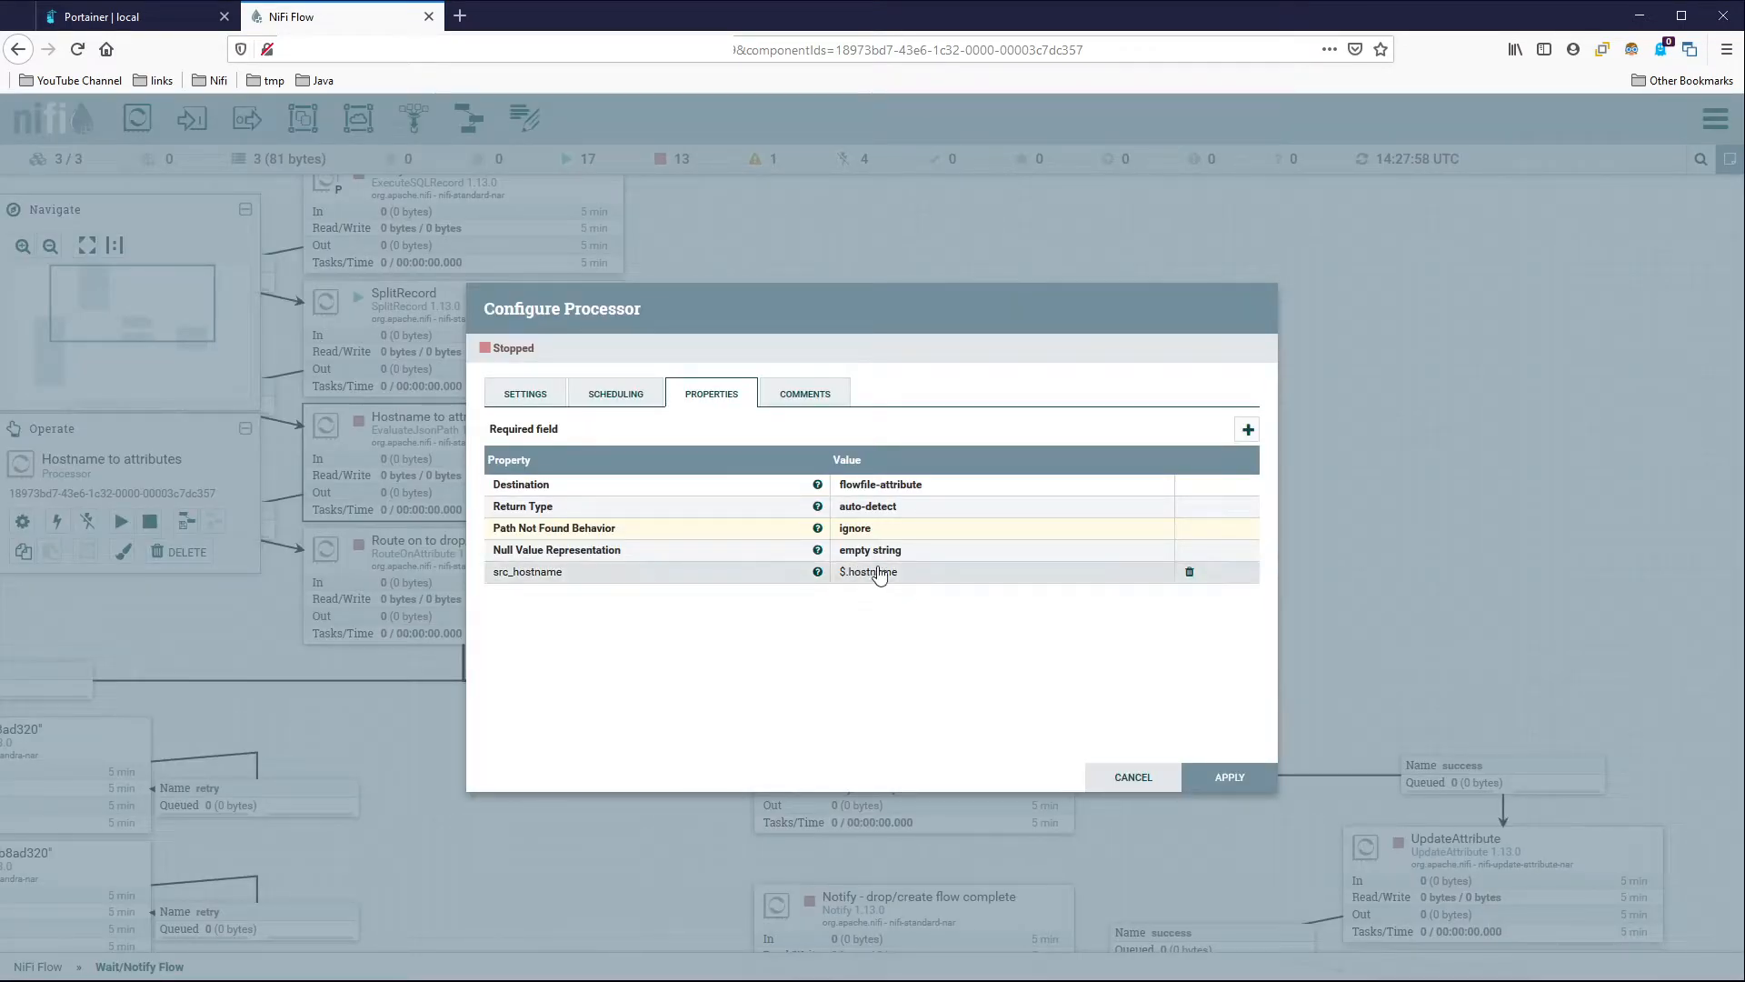
left_click(1229, 774)
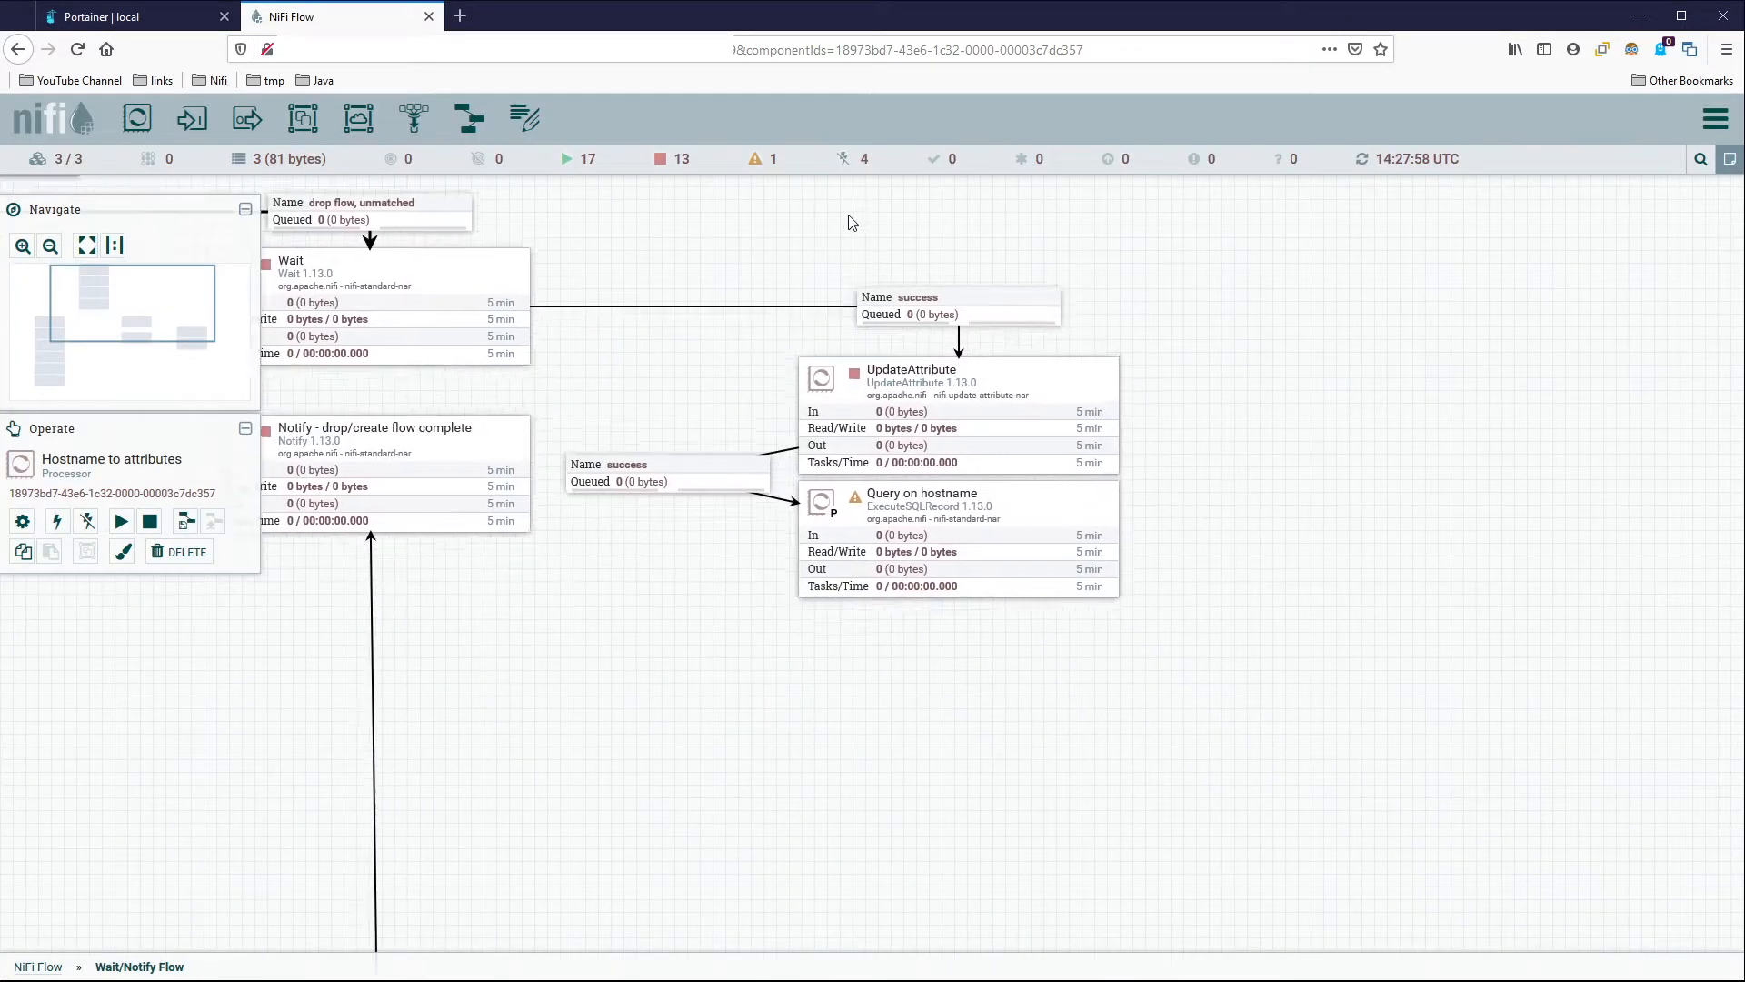
Review the SQL select query of the Query on hostname processor, including its src_hostname filter.
double_click(1052, 509)
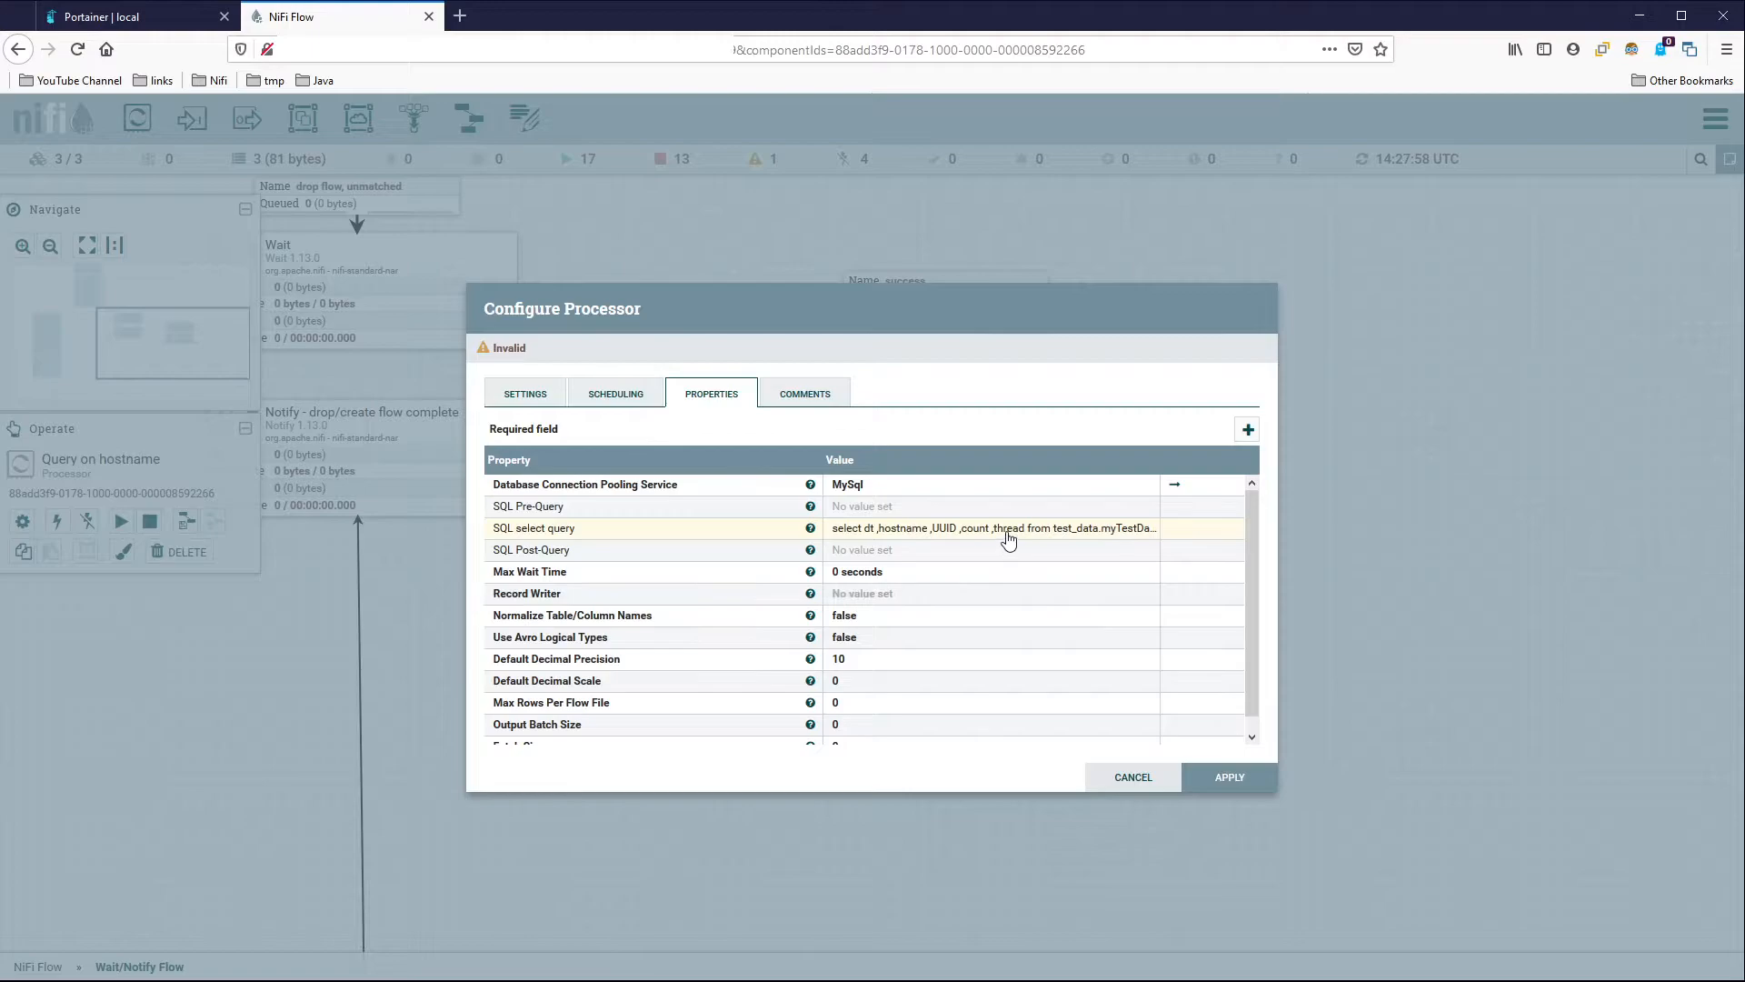
left_click(1005, 528)
left_click_drag(1155, 646, 1423, 809)
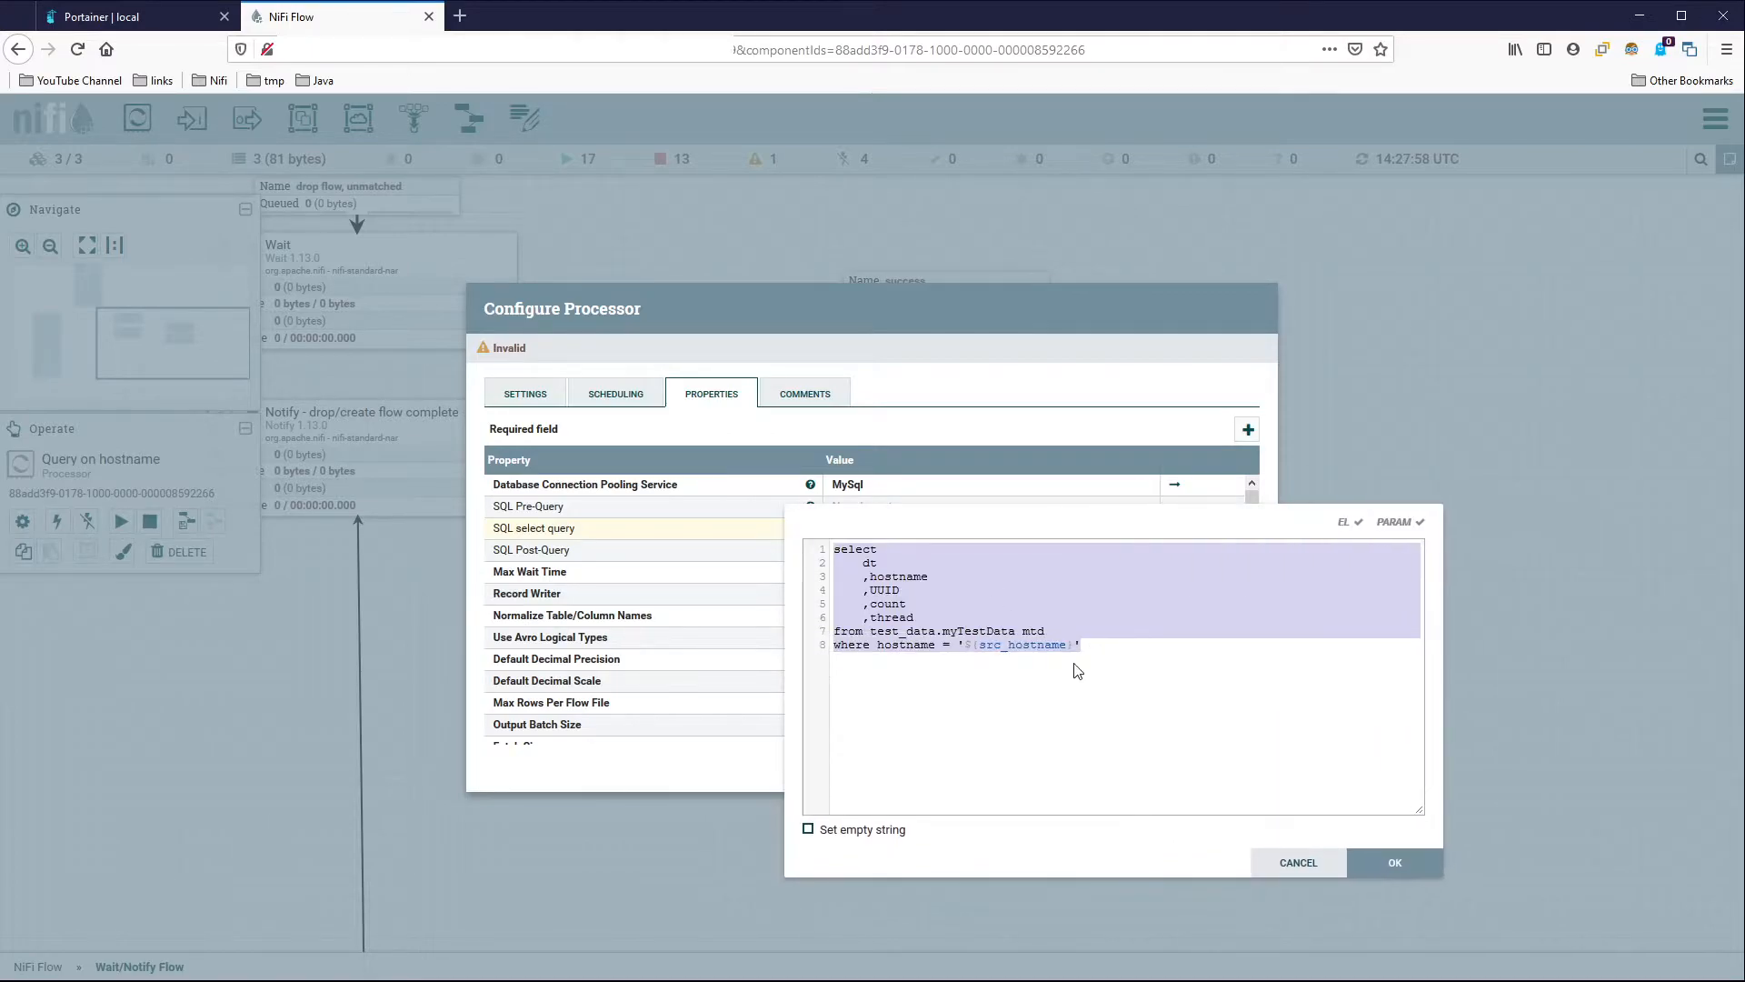
left_click(1087, 647)
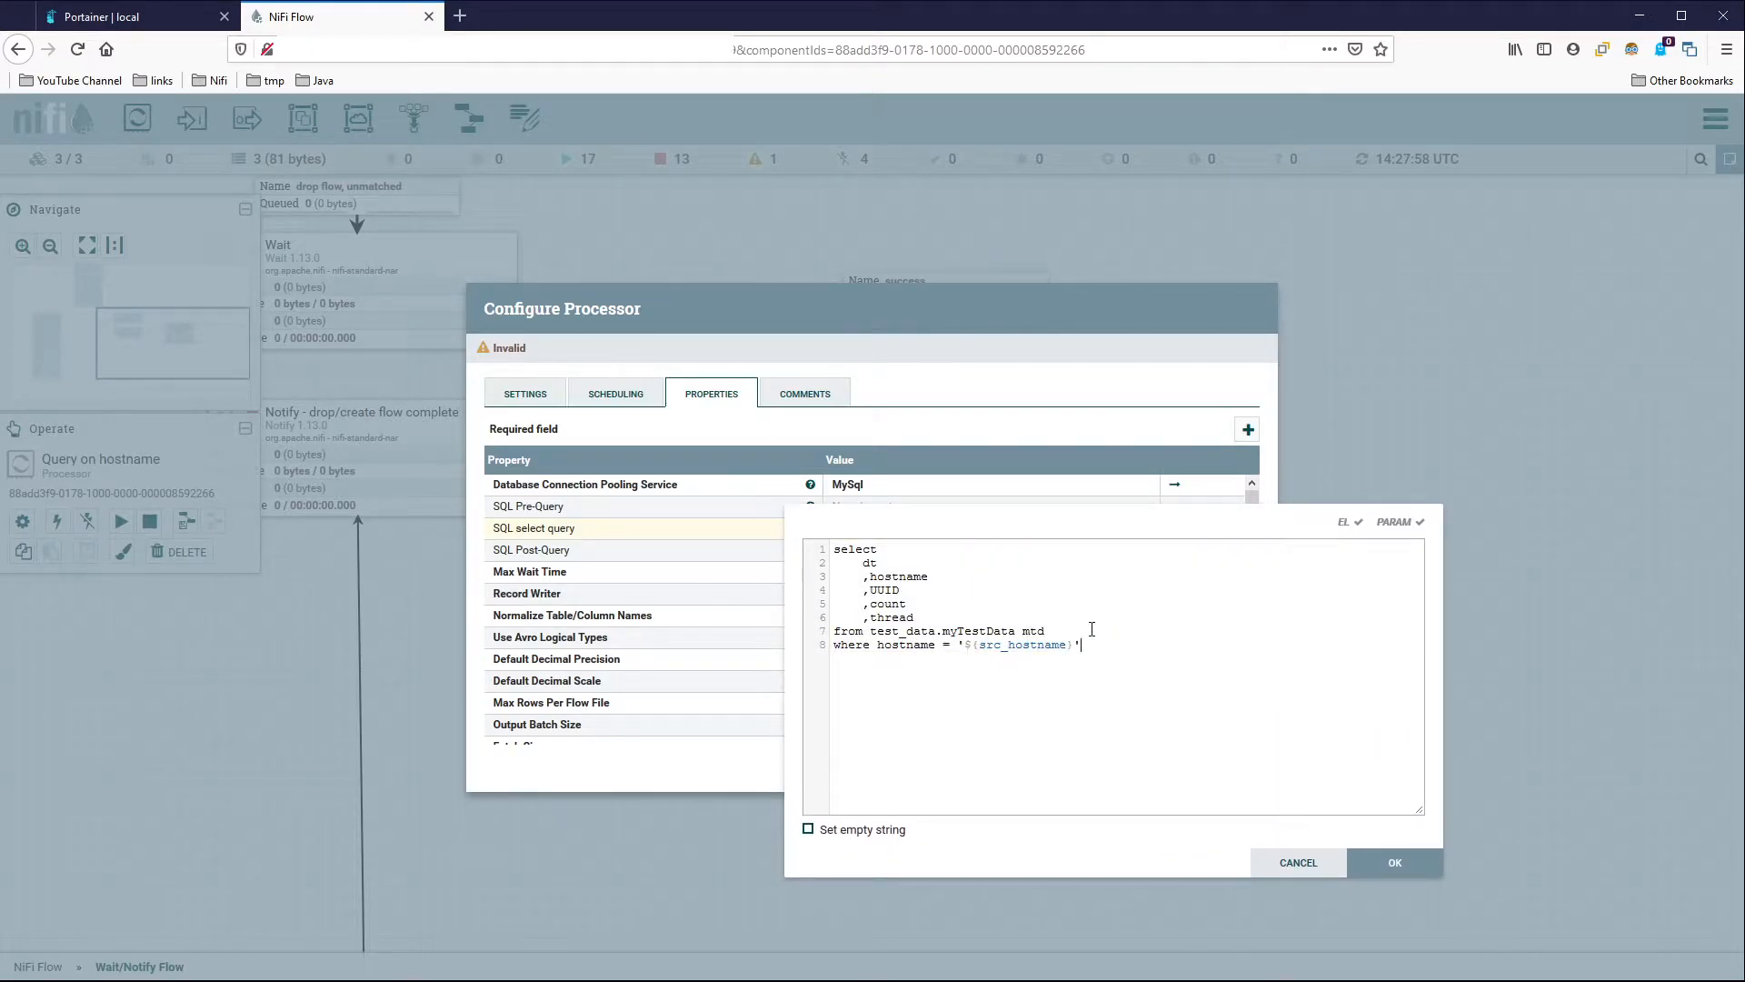
left_click(1410, 868)
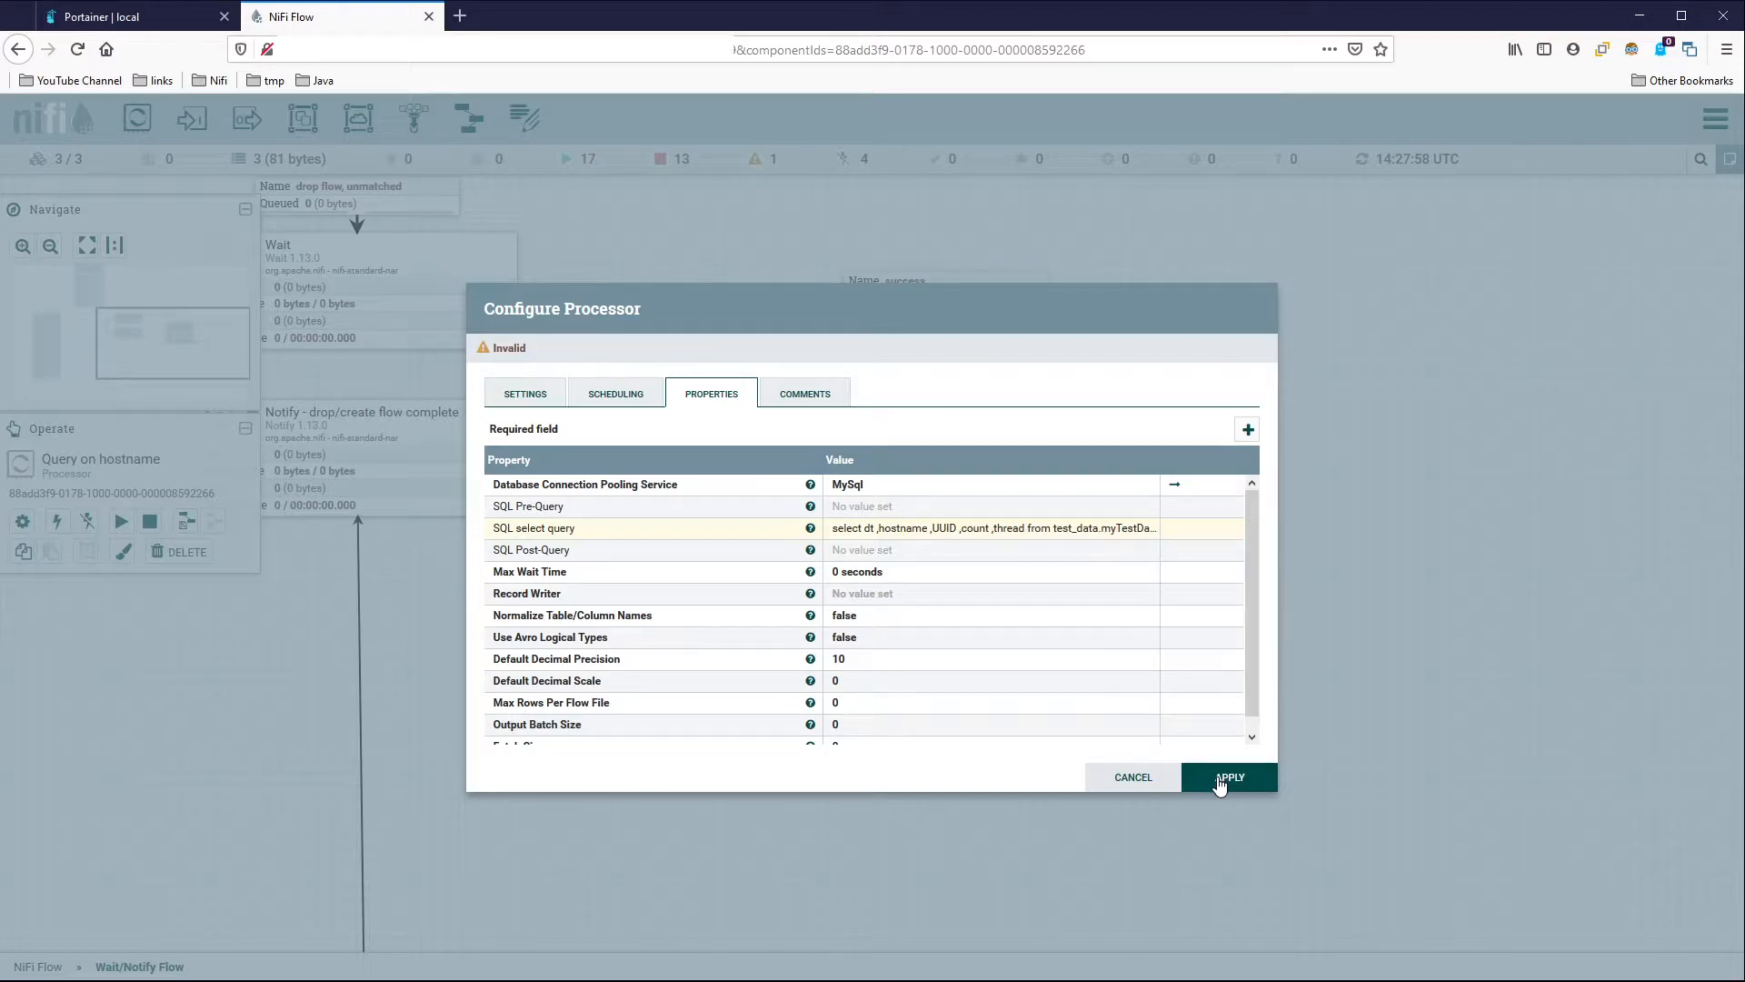
left_click(1219, 779)
Review the keyspace property value defined in the UpdateAttribute processor.
double_click(1014, 391)
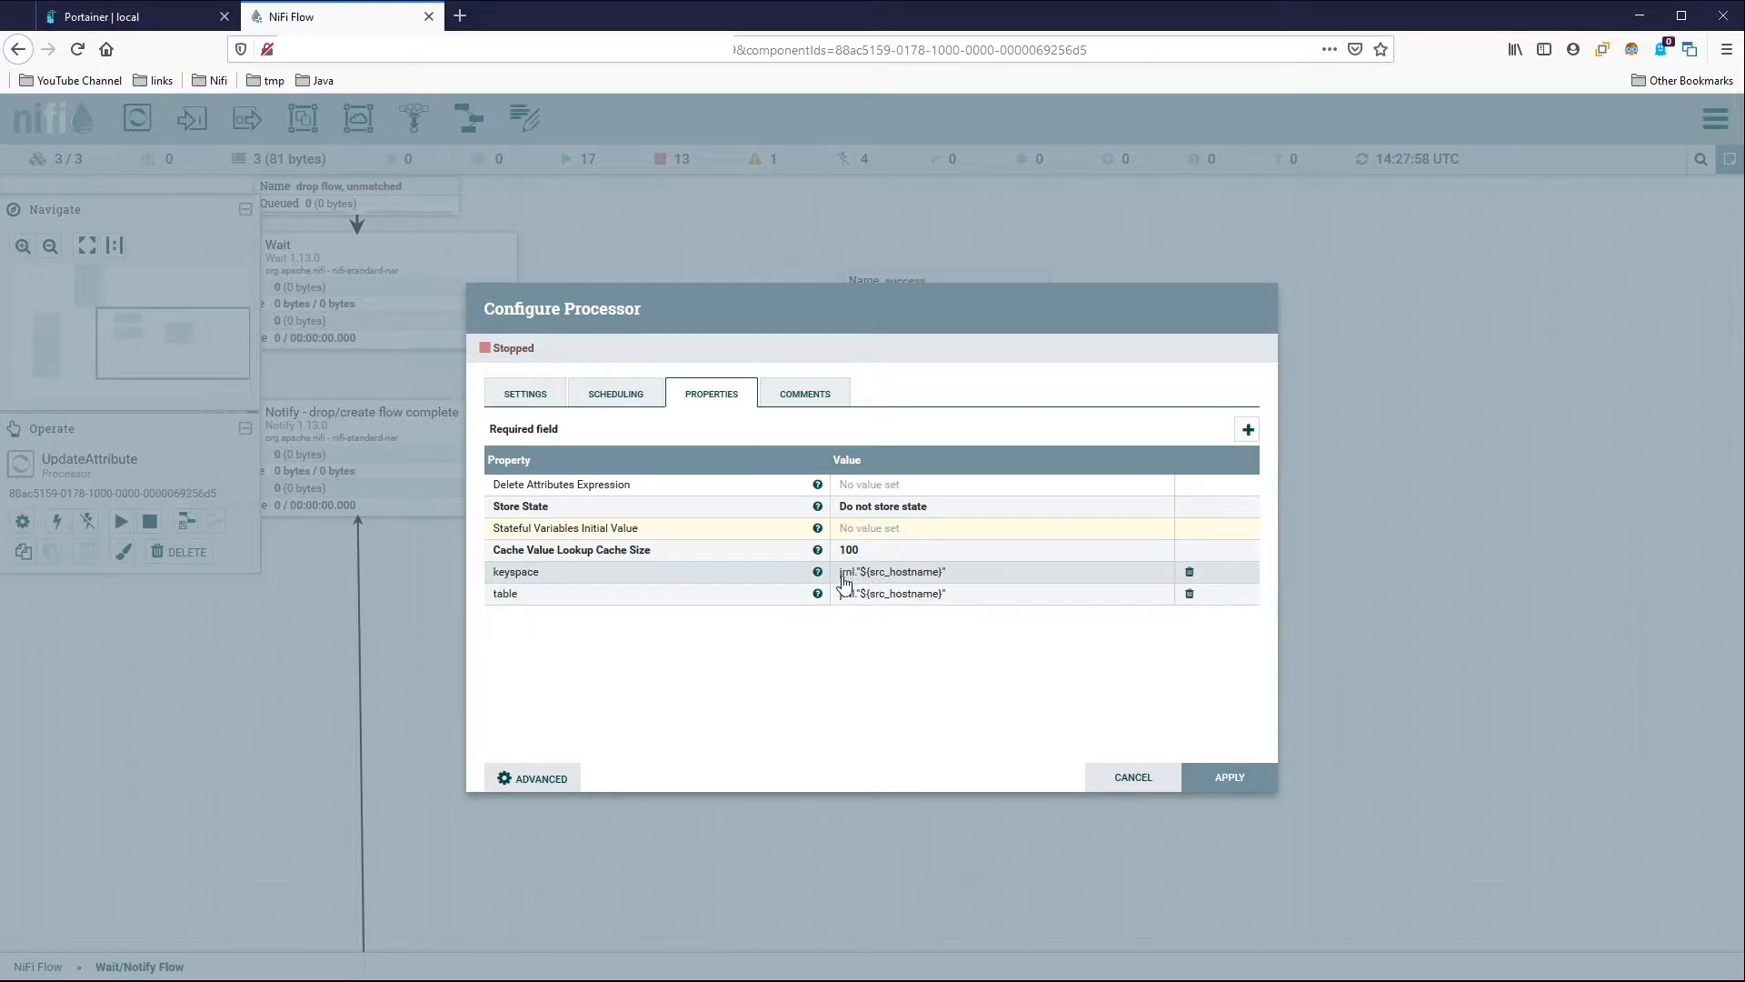
left_click(891, 577)
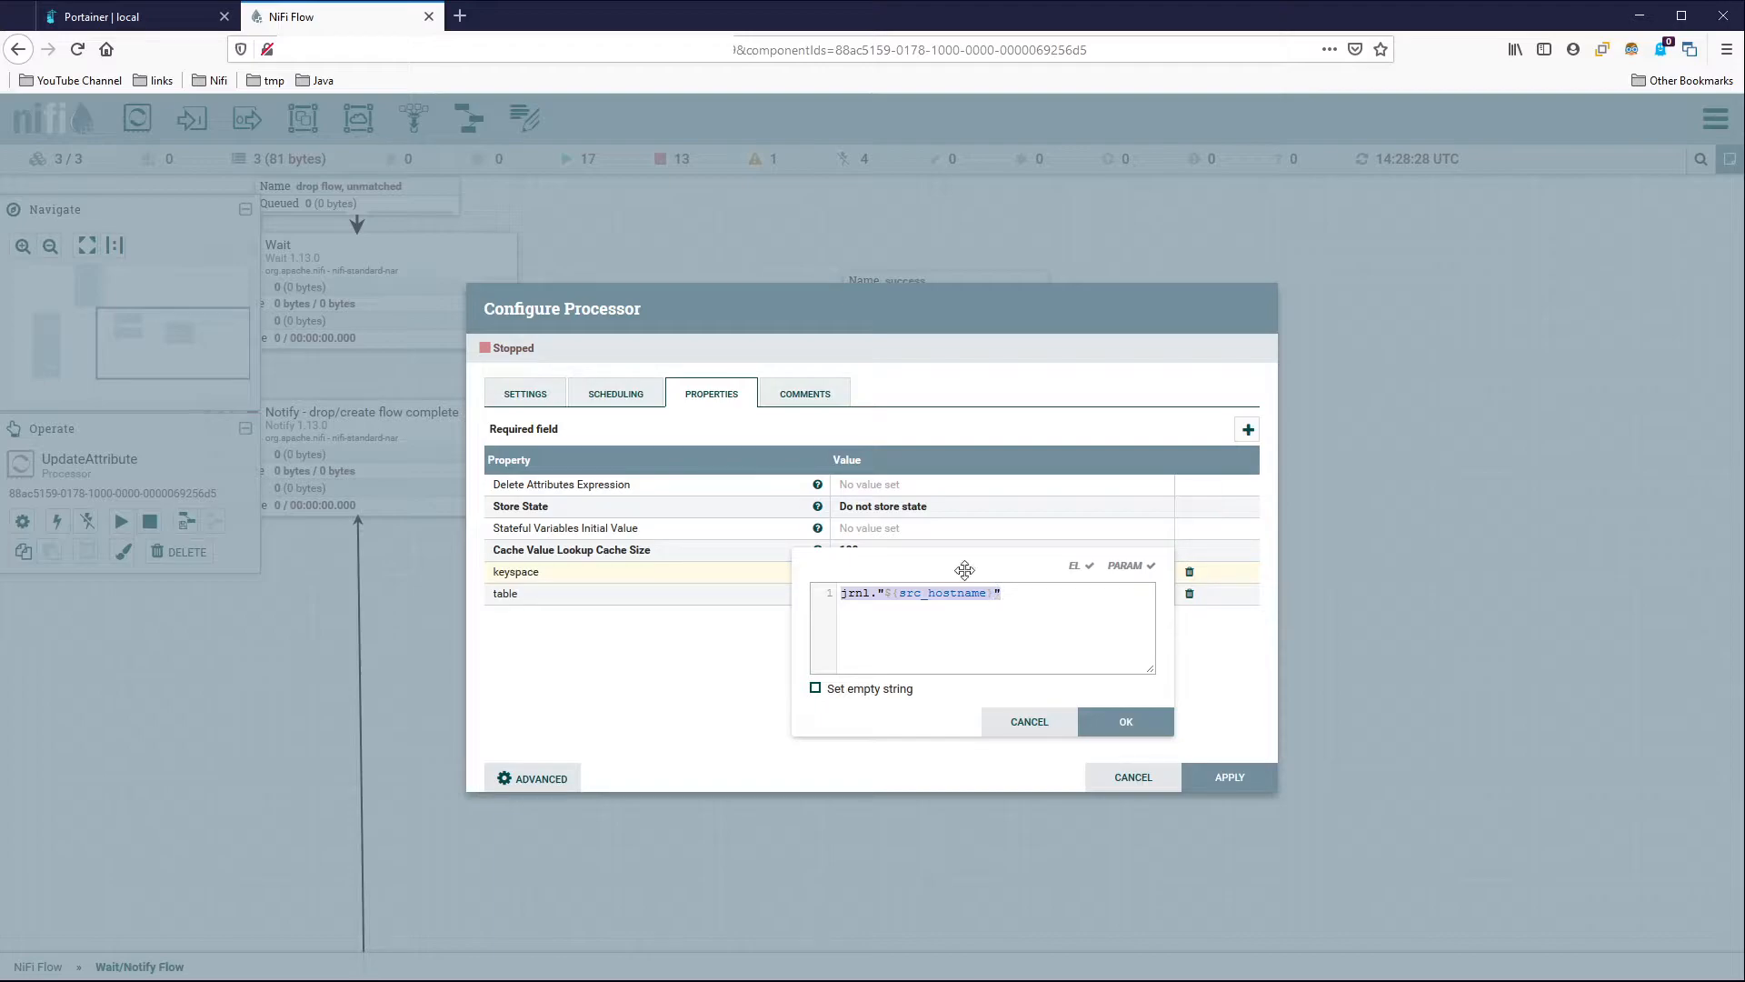
left_click(1132, 734)
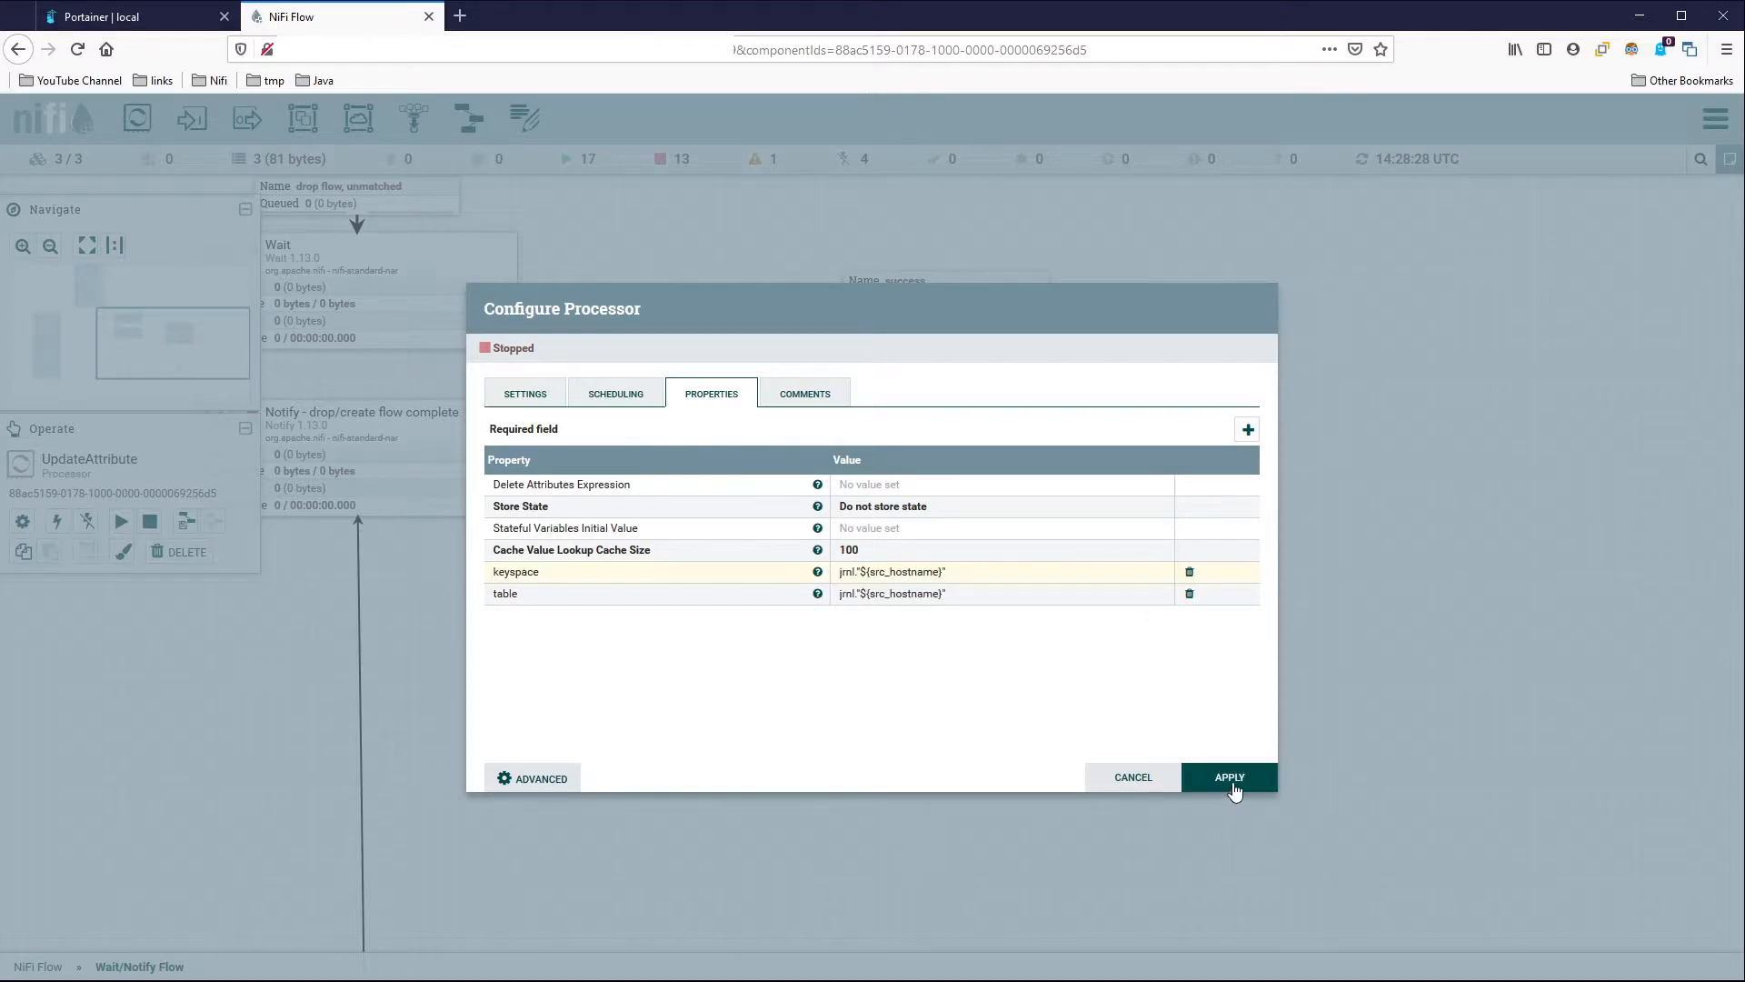
left_click(1229, 777)
Set Max Rows Per Flow File to 1 and Output Batch Size to 1000 on the Query on hostname processor, and apply.
double_click(1031, 508)
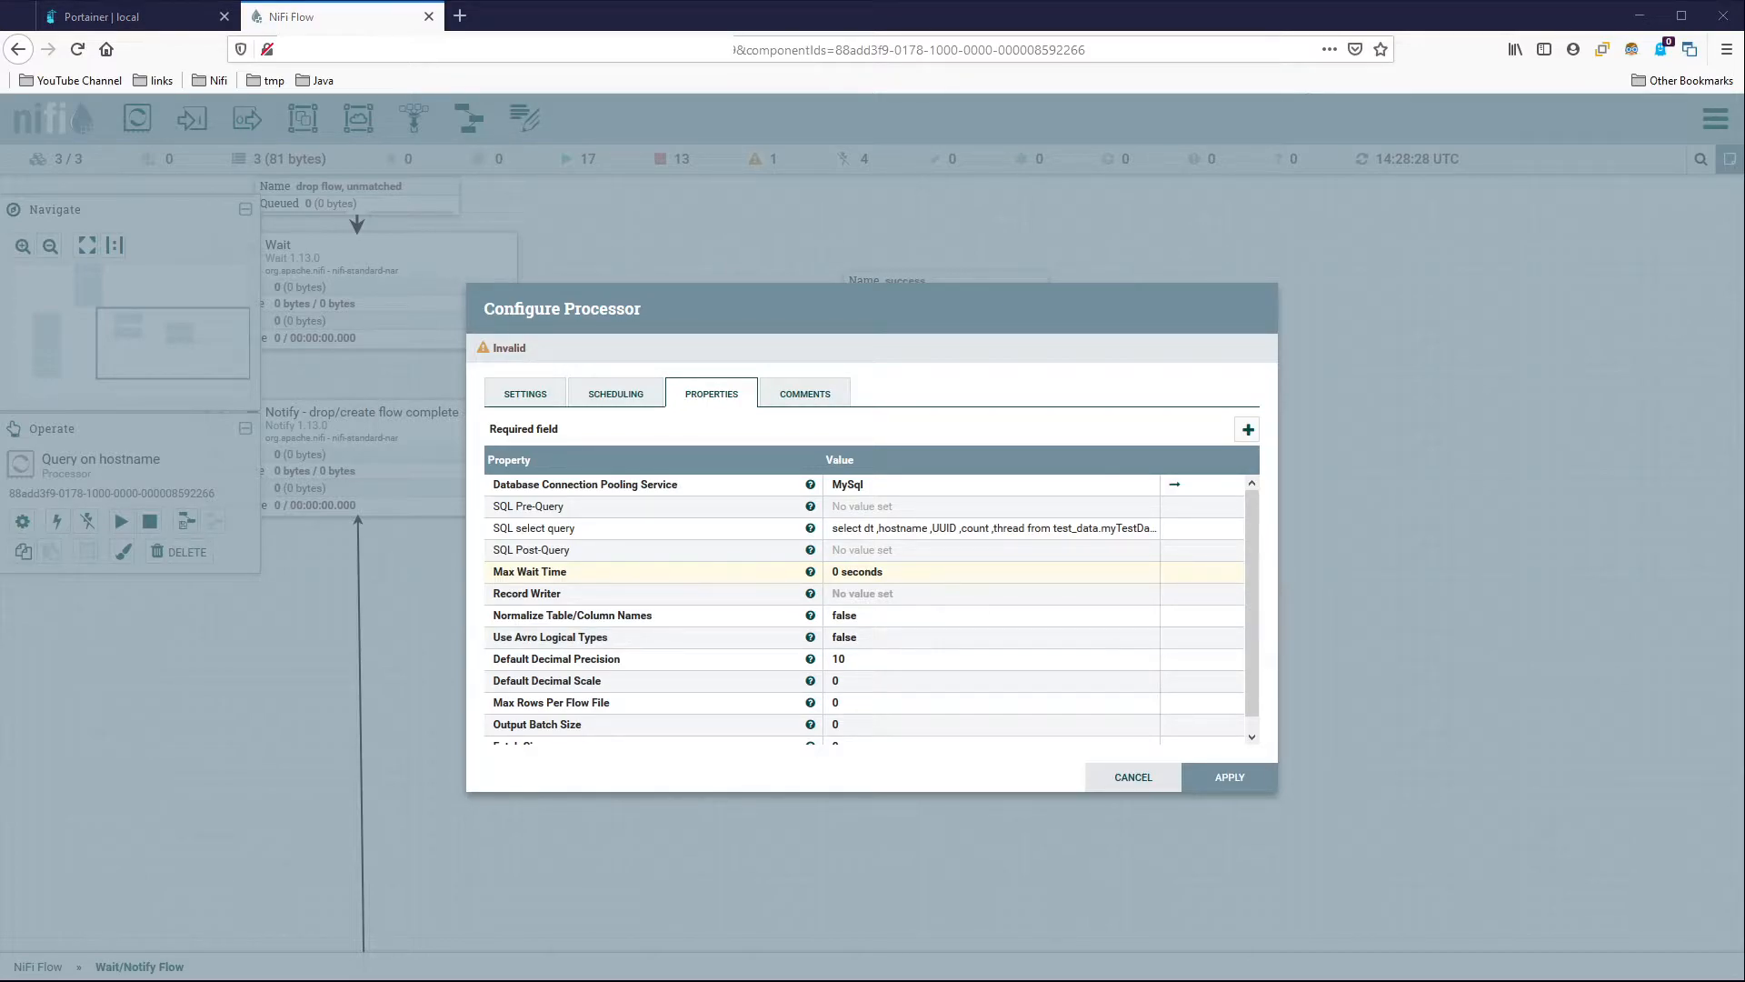
scroll(1005, 658, "down", 1)
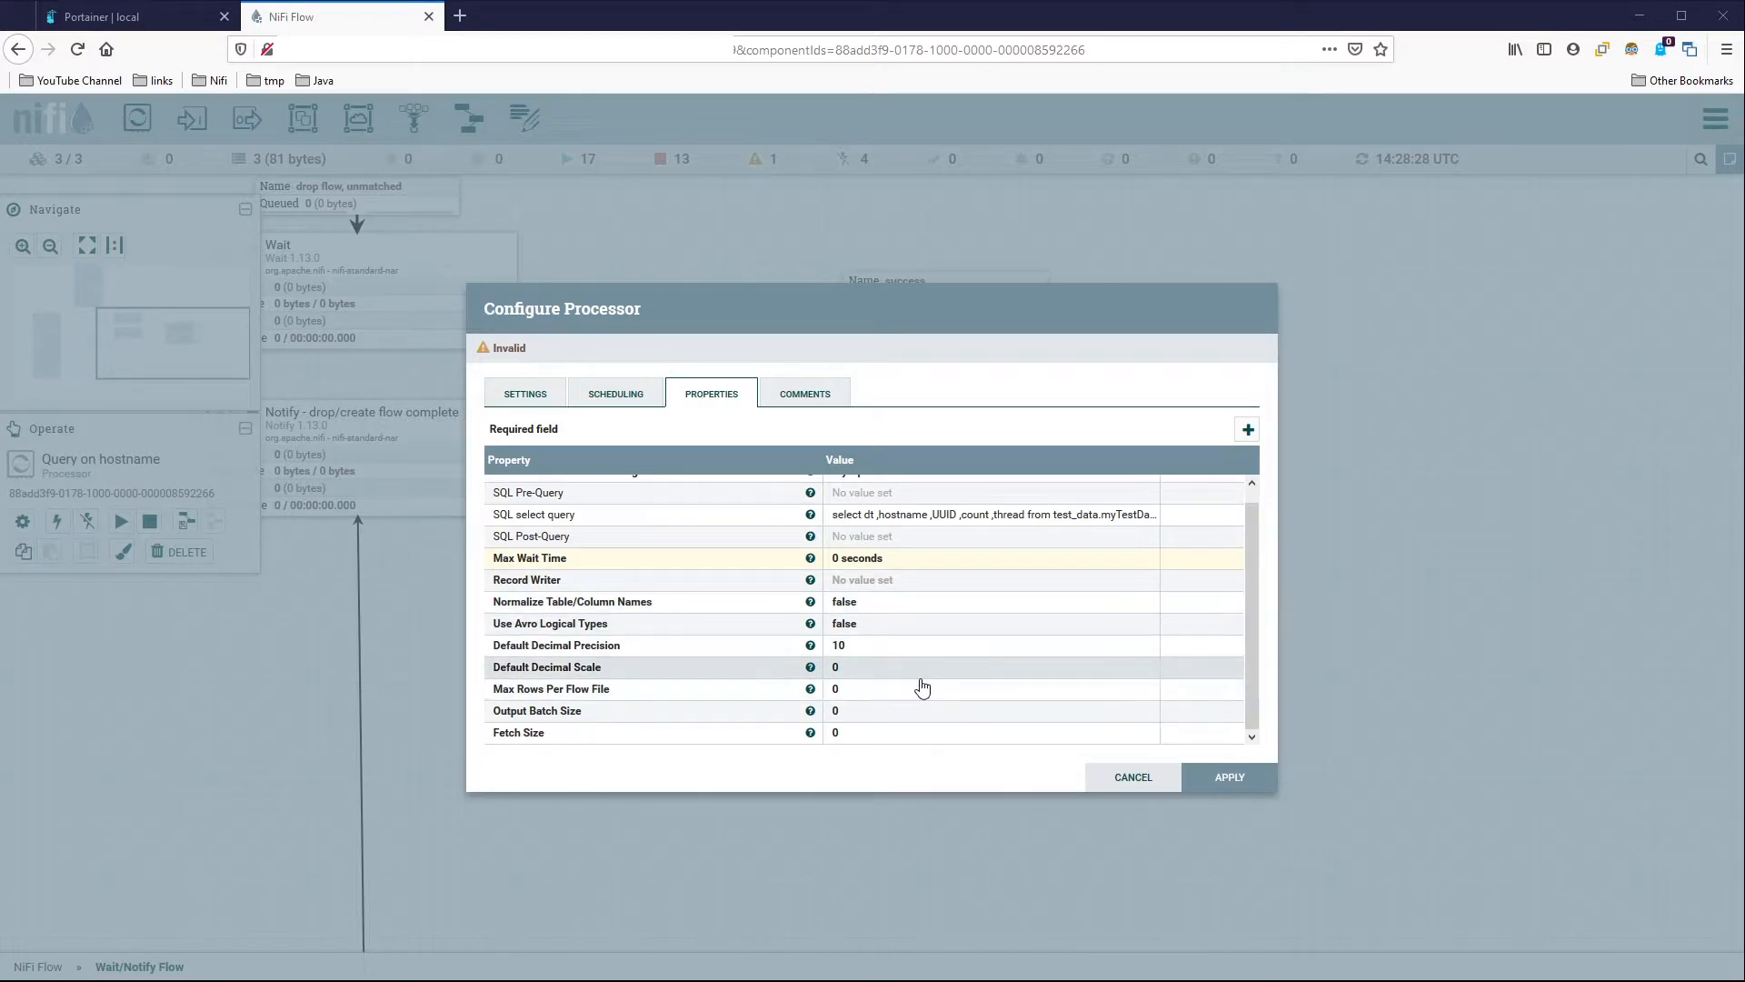
left_click(858, 693)
type("1")
key("Return")
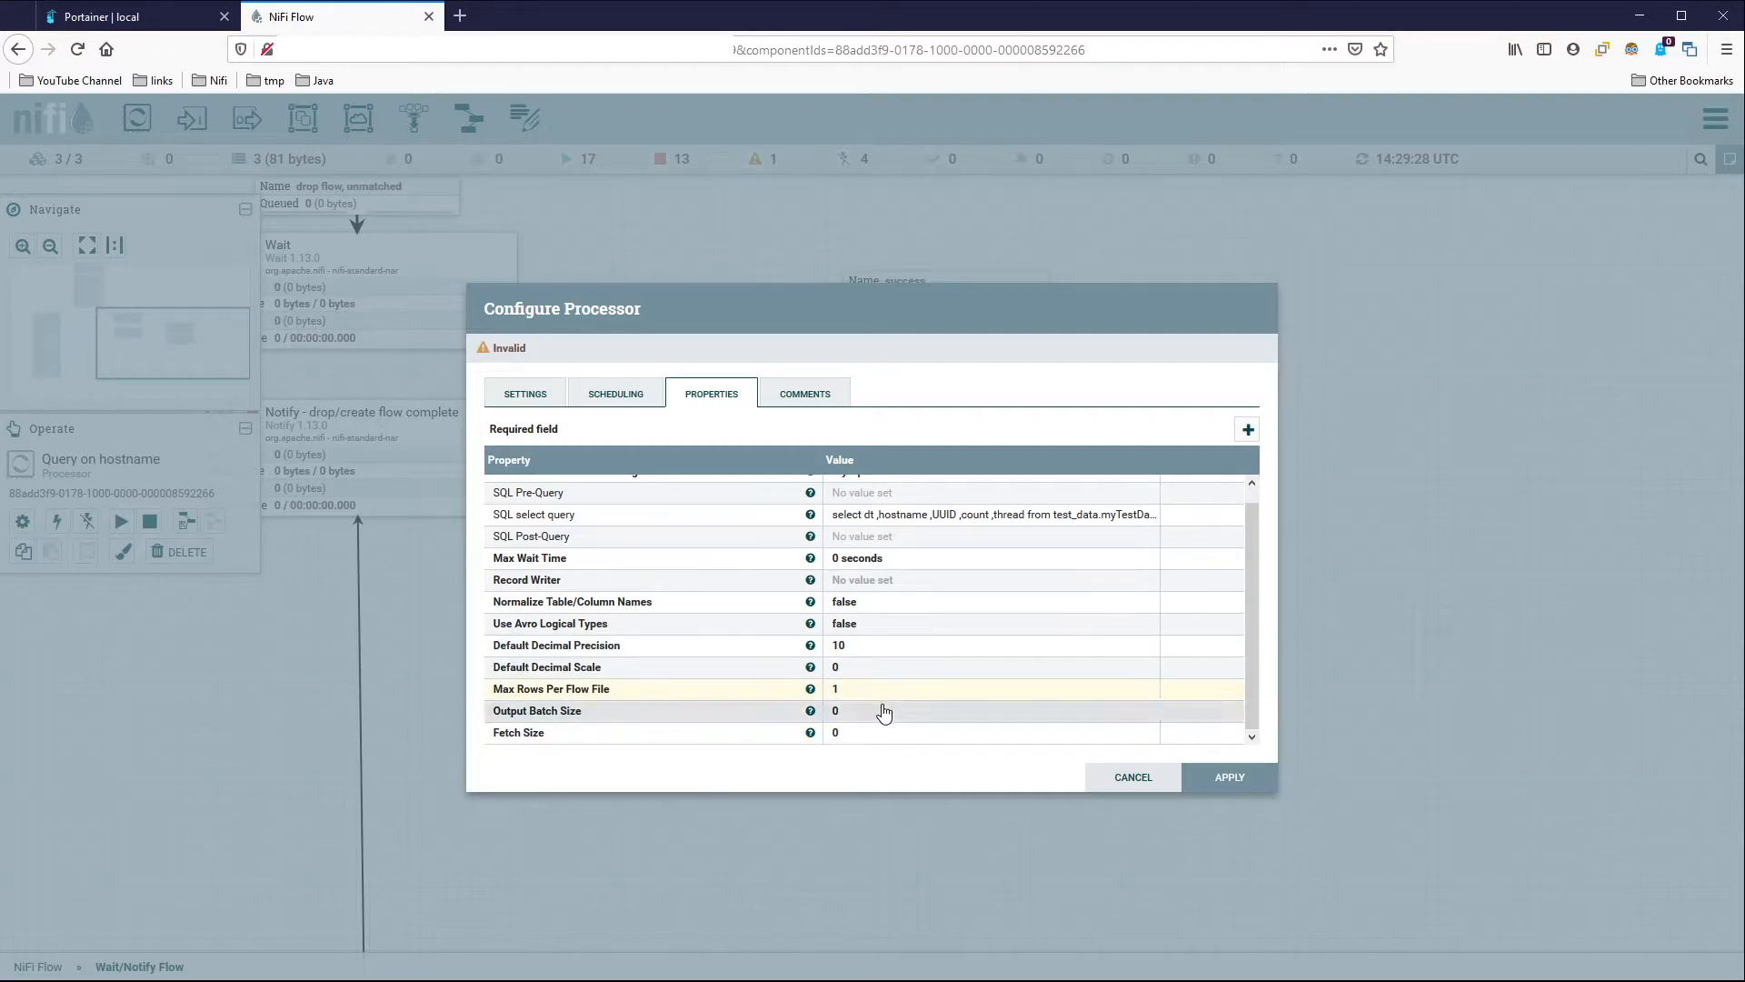
left_click(883, 711)
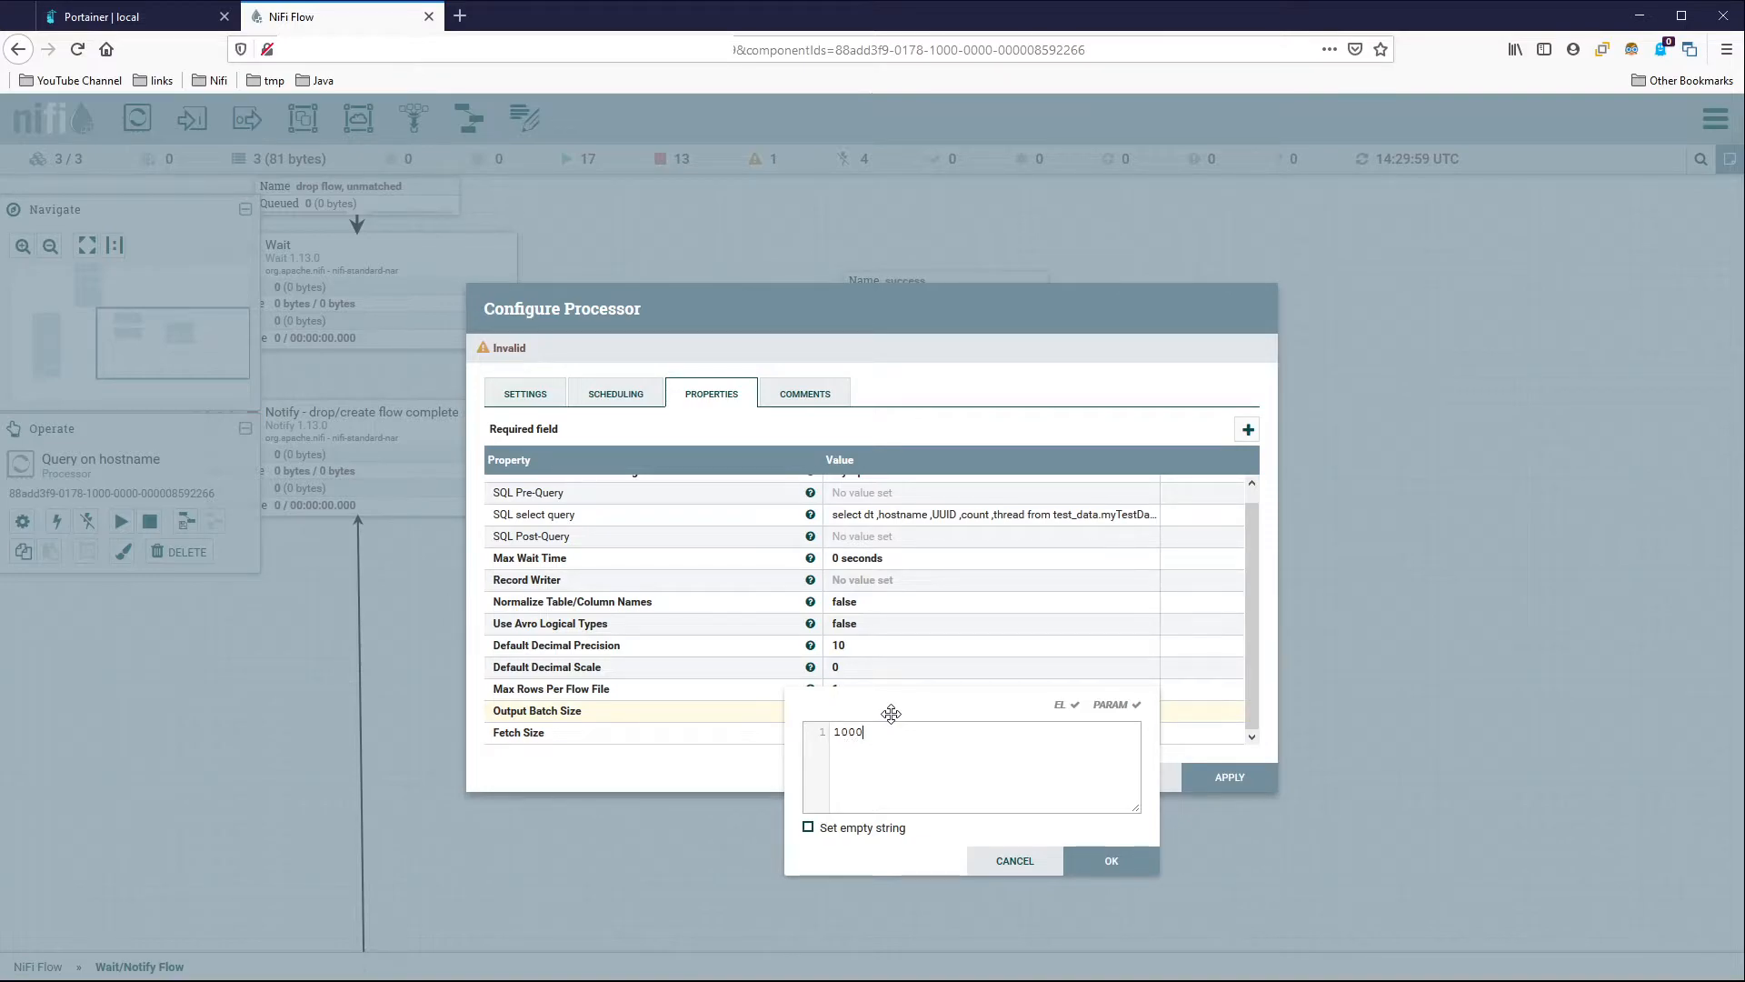
key("Return")
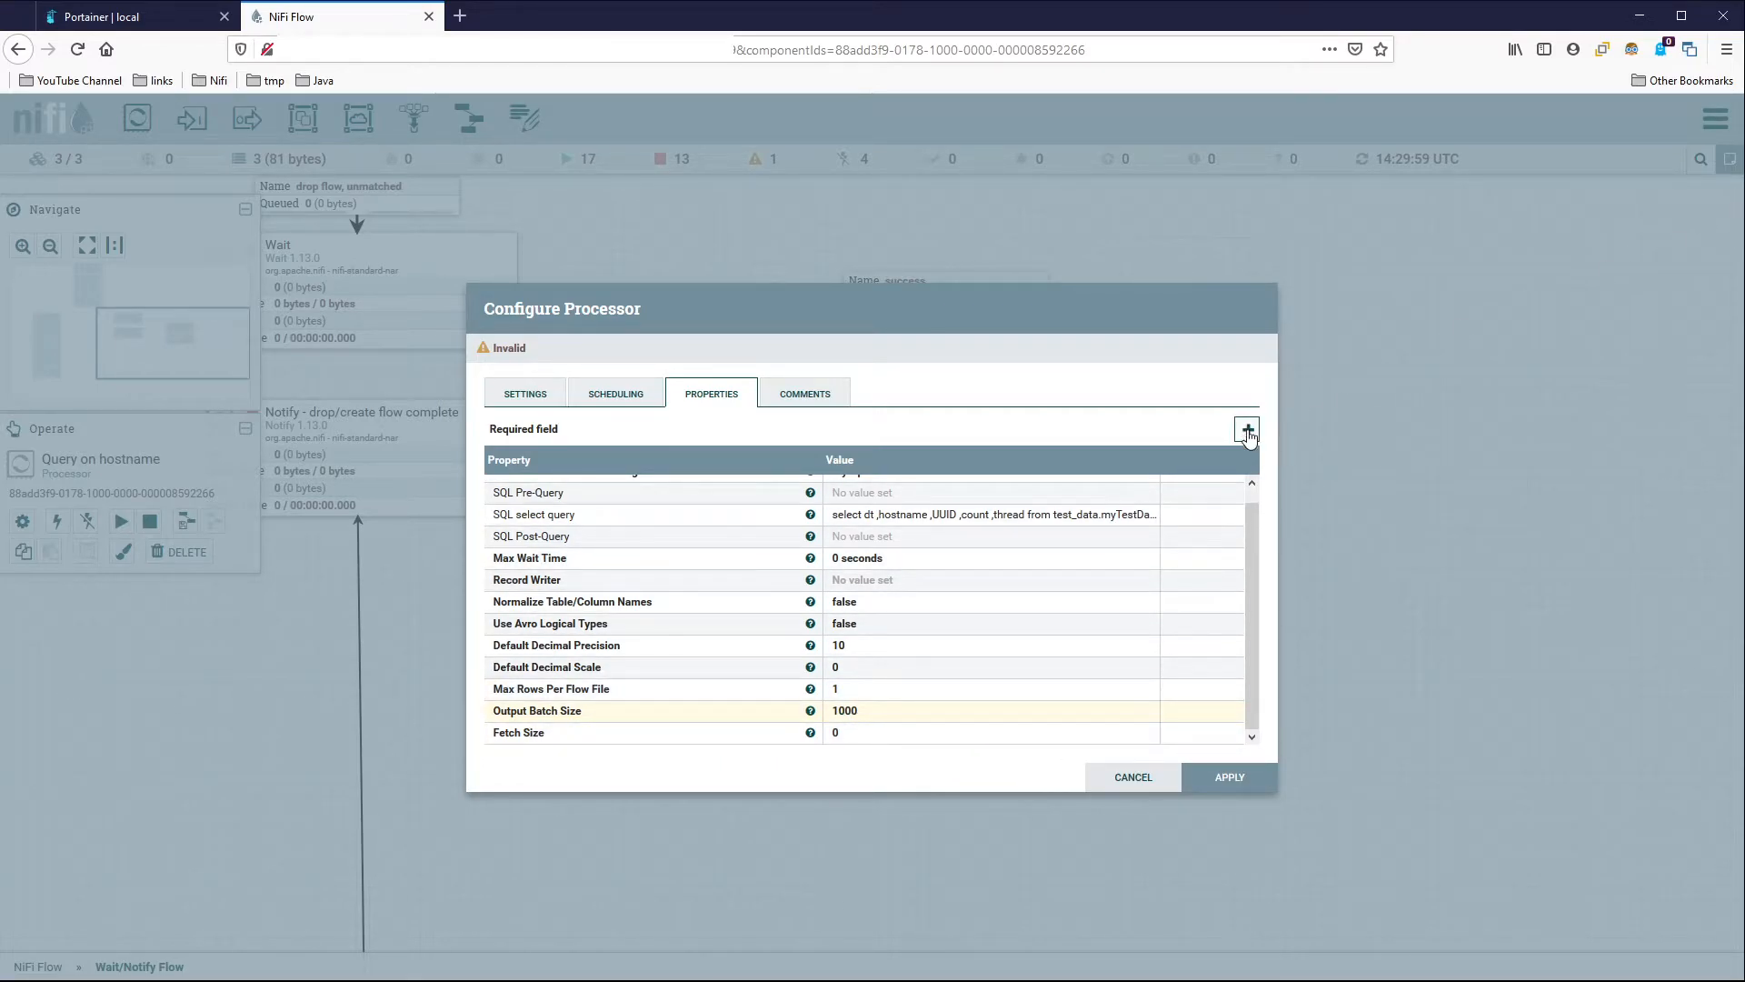
scroll(992, 620, "up", 1)
scroll(993, 620, "down", 1)
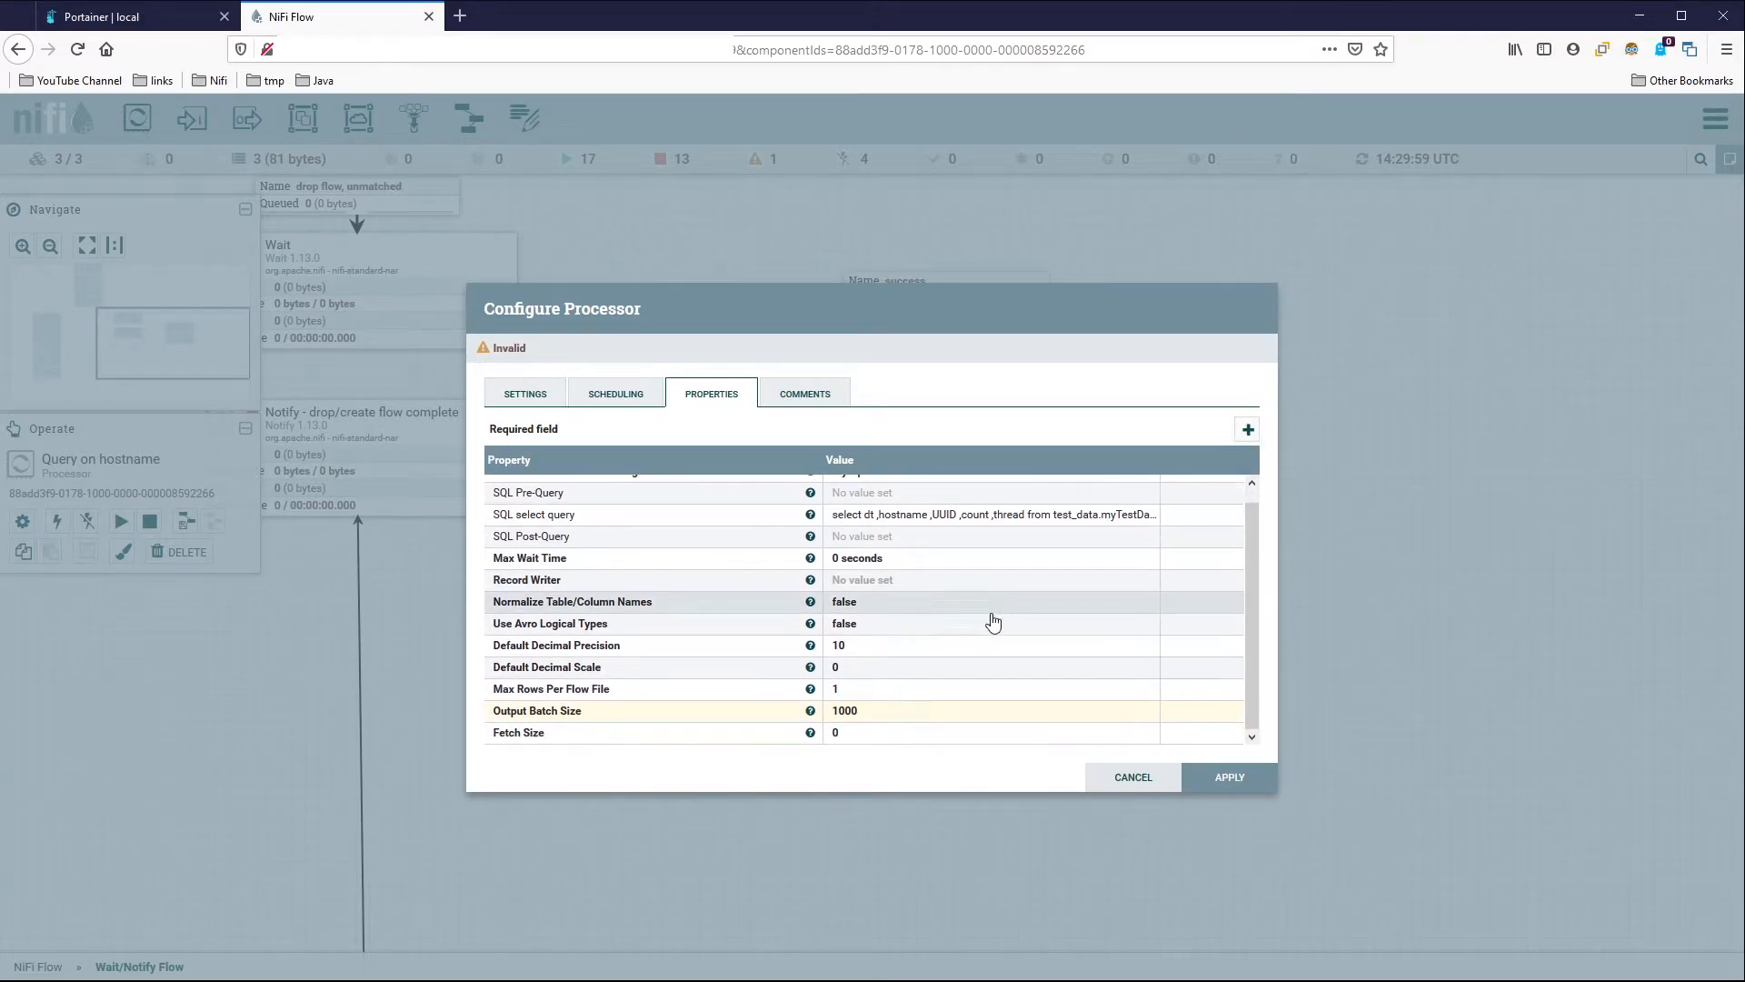
left_click(1229, 777)
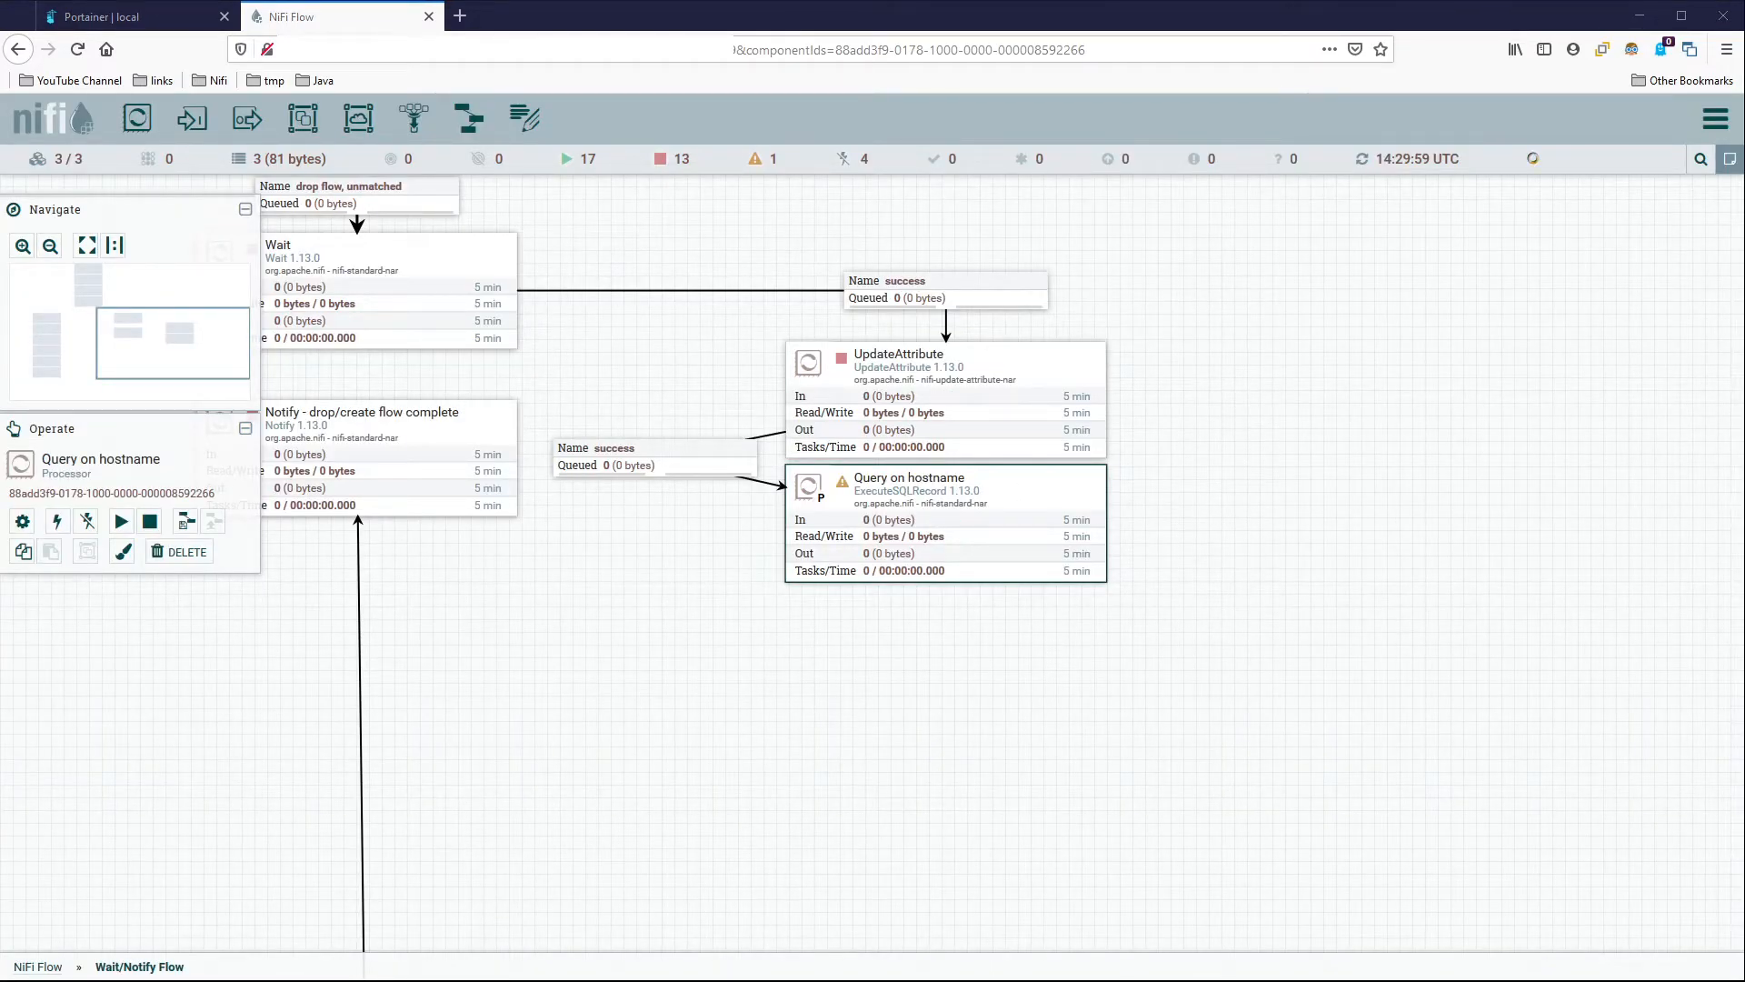
Add a PutCassandraRecord processor to the canvas below the Query on hostname processor.
left_click_drag(137, 118, 631, 603)
type("putcass")
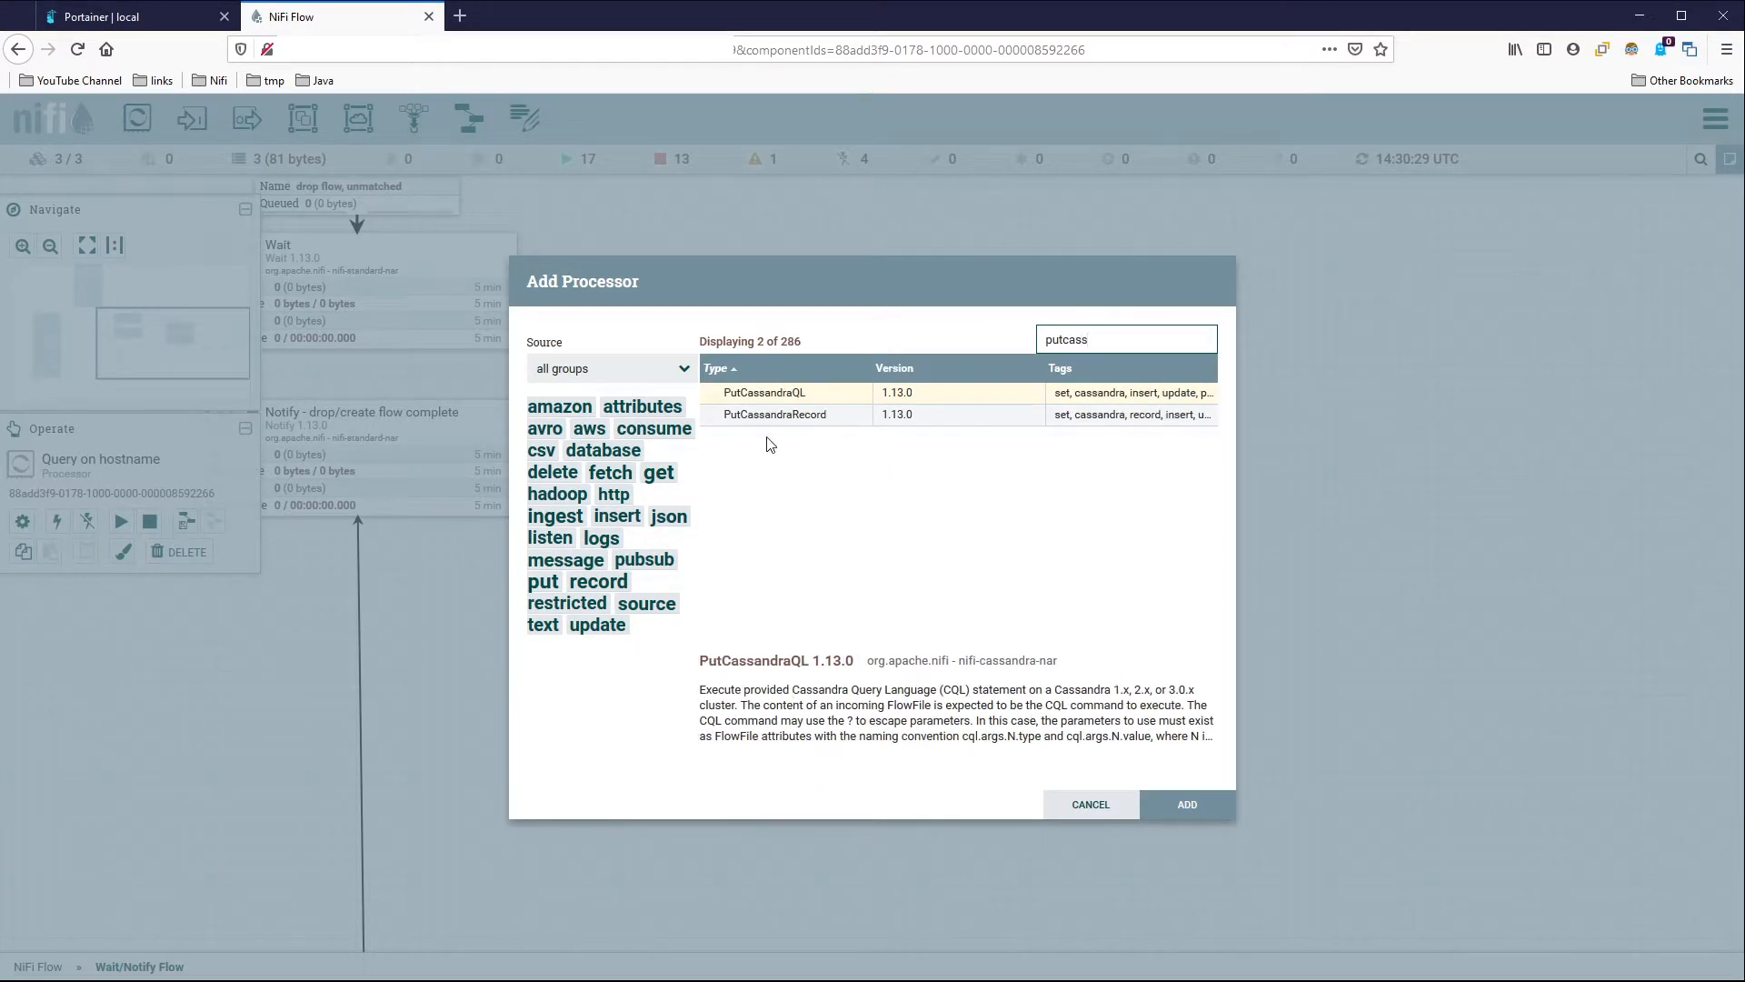
double_click(873, 418)
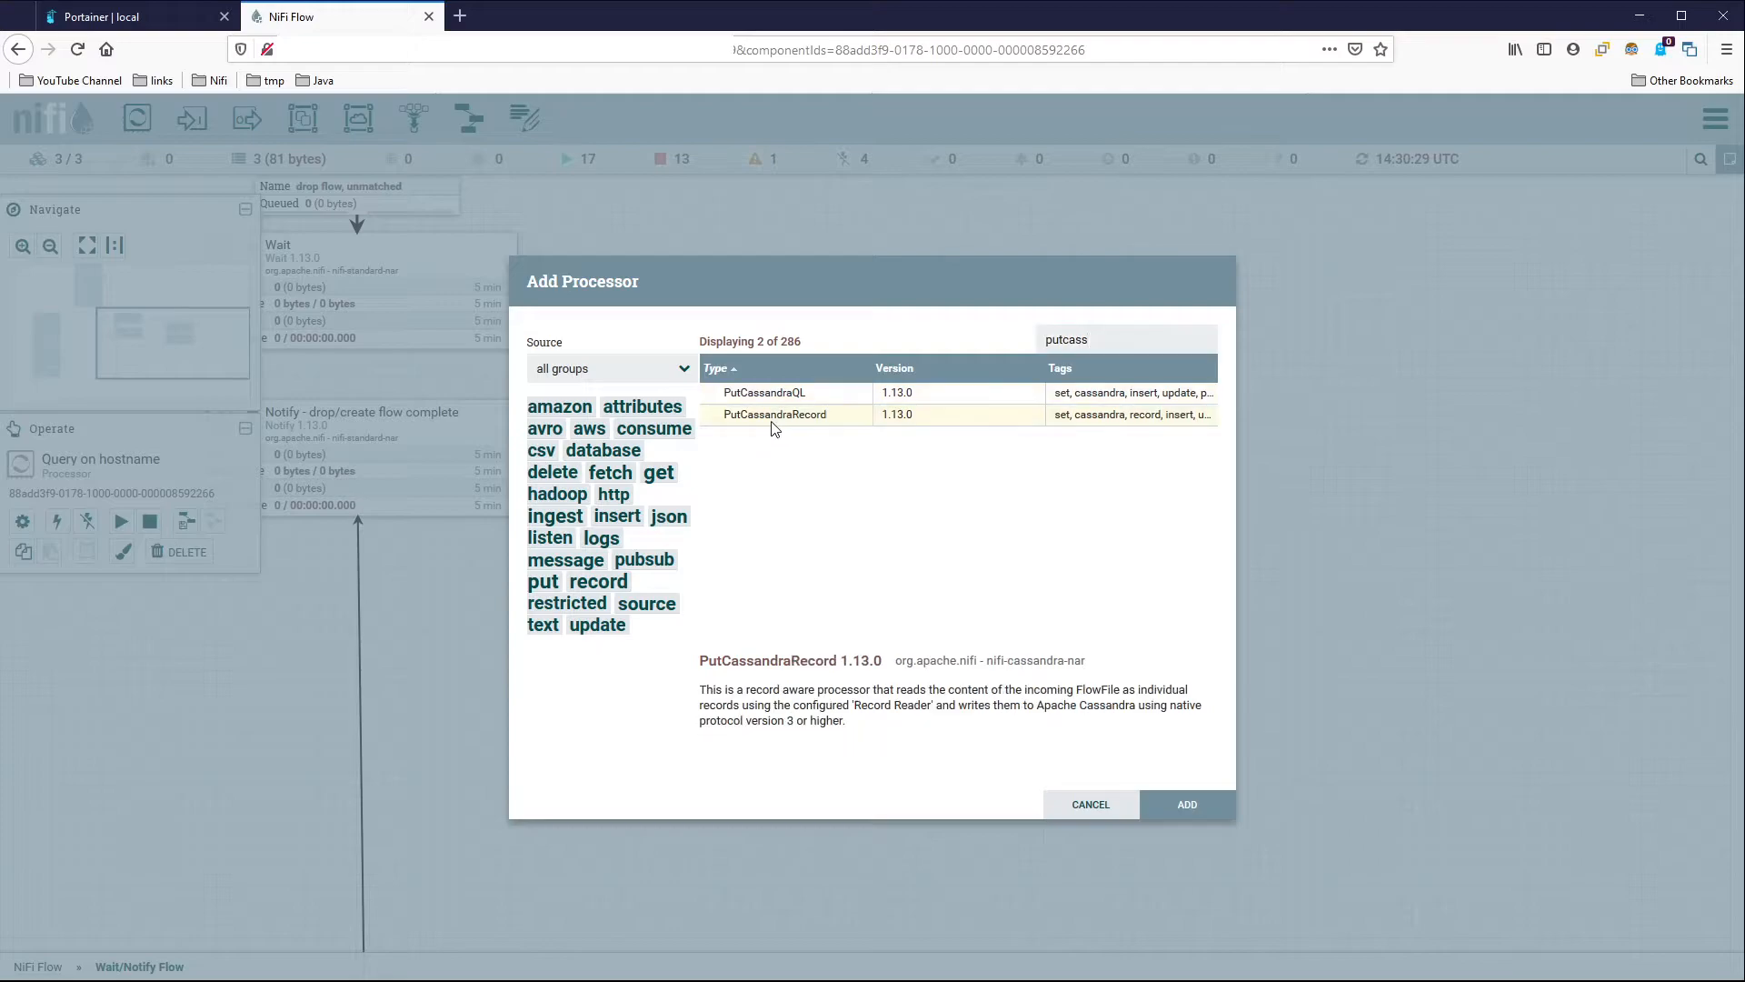
Connect Query on hostname to PutCassandraRecord for the success relationship and reposition the connection label beside the processors.
left_click_drag(946, 528, 952, 822)
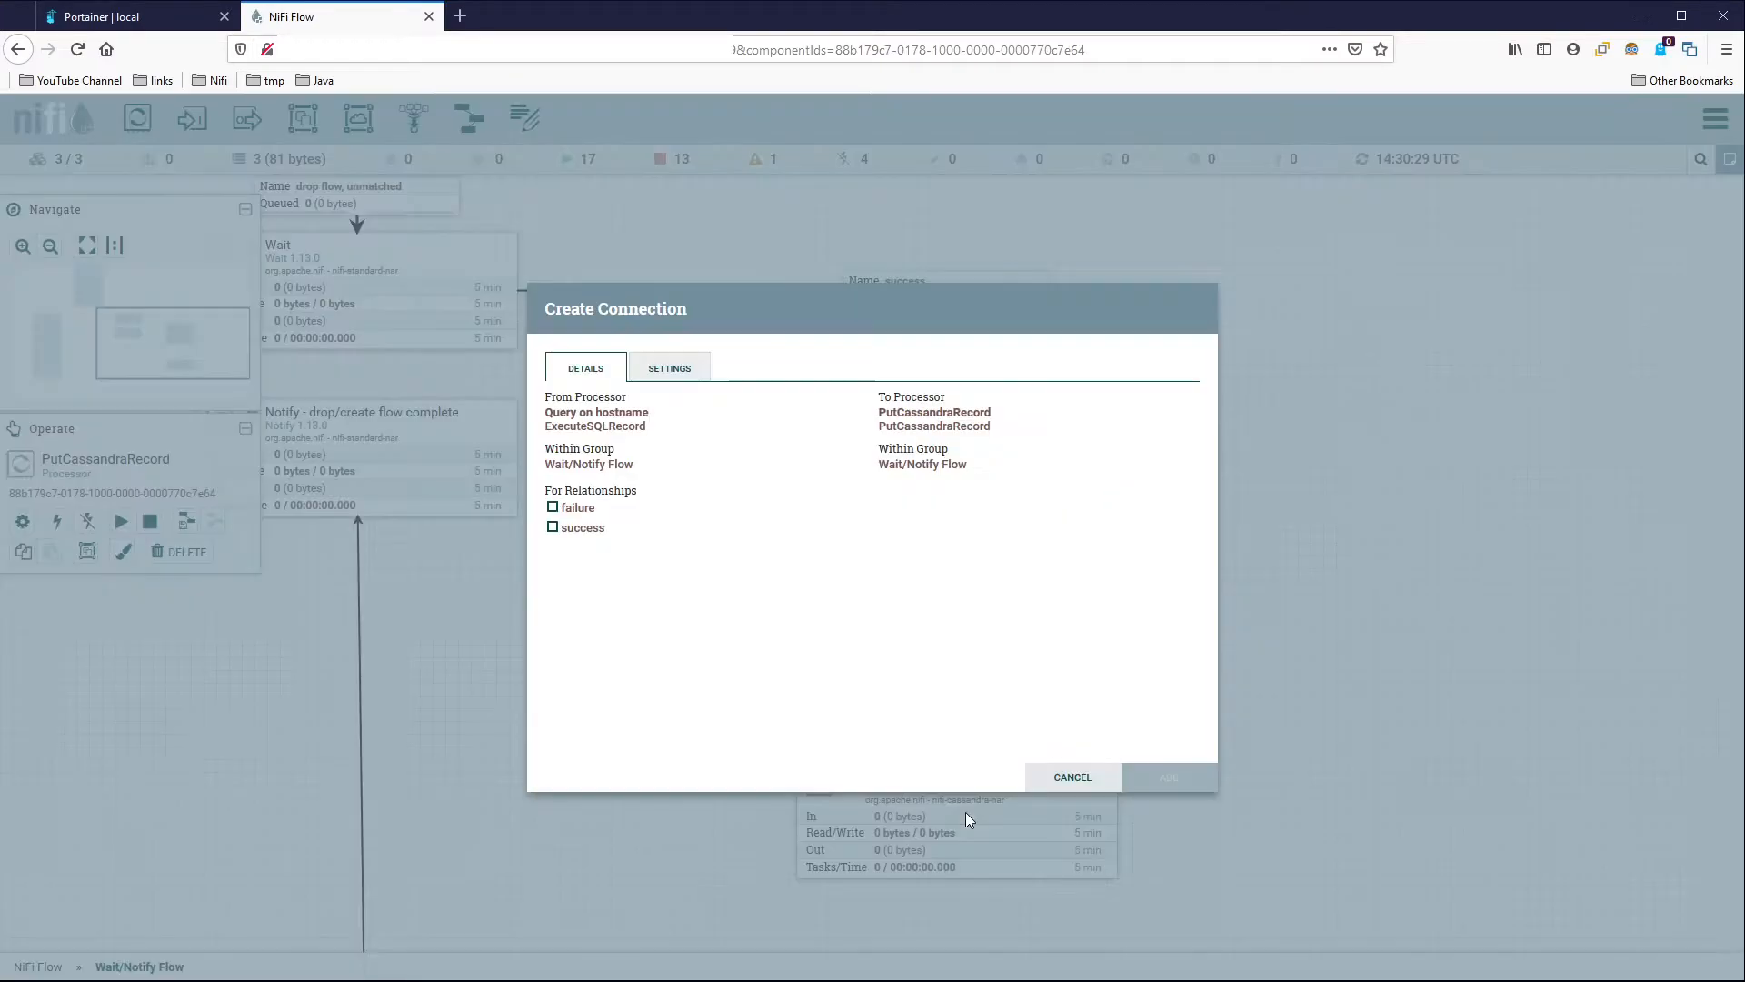
left_click(573, 528)
left_click(1168, 777)
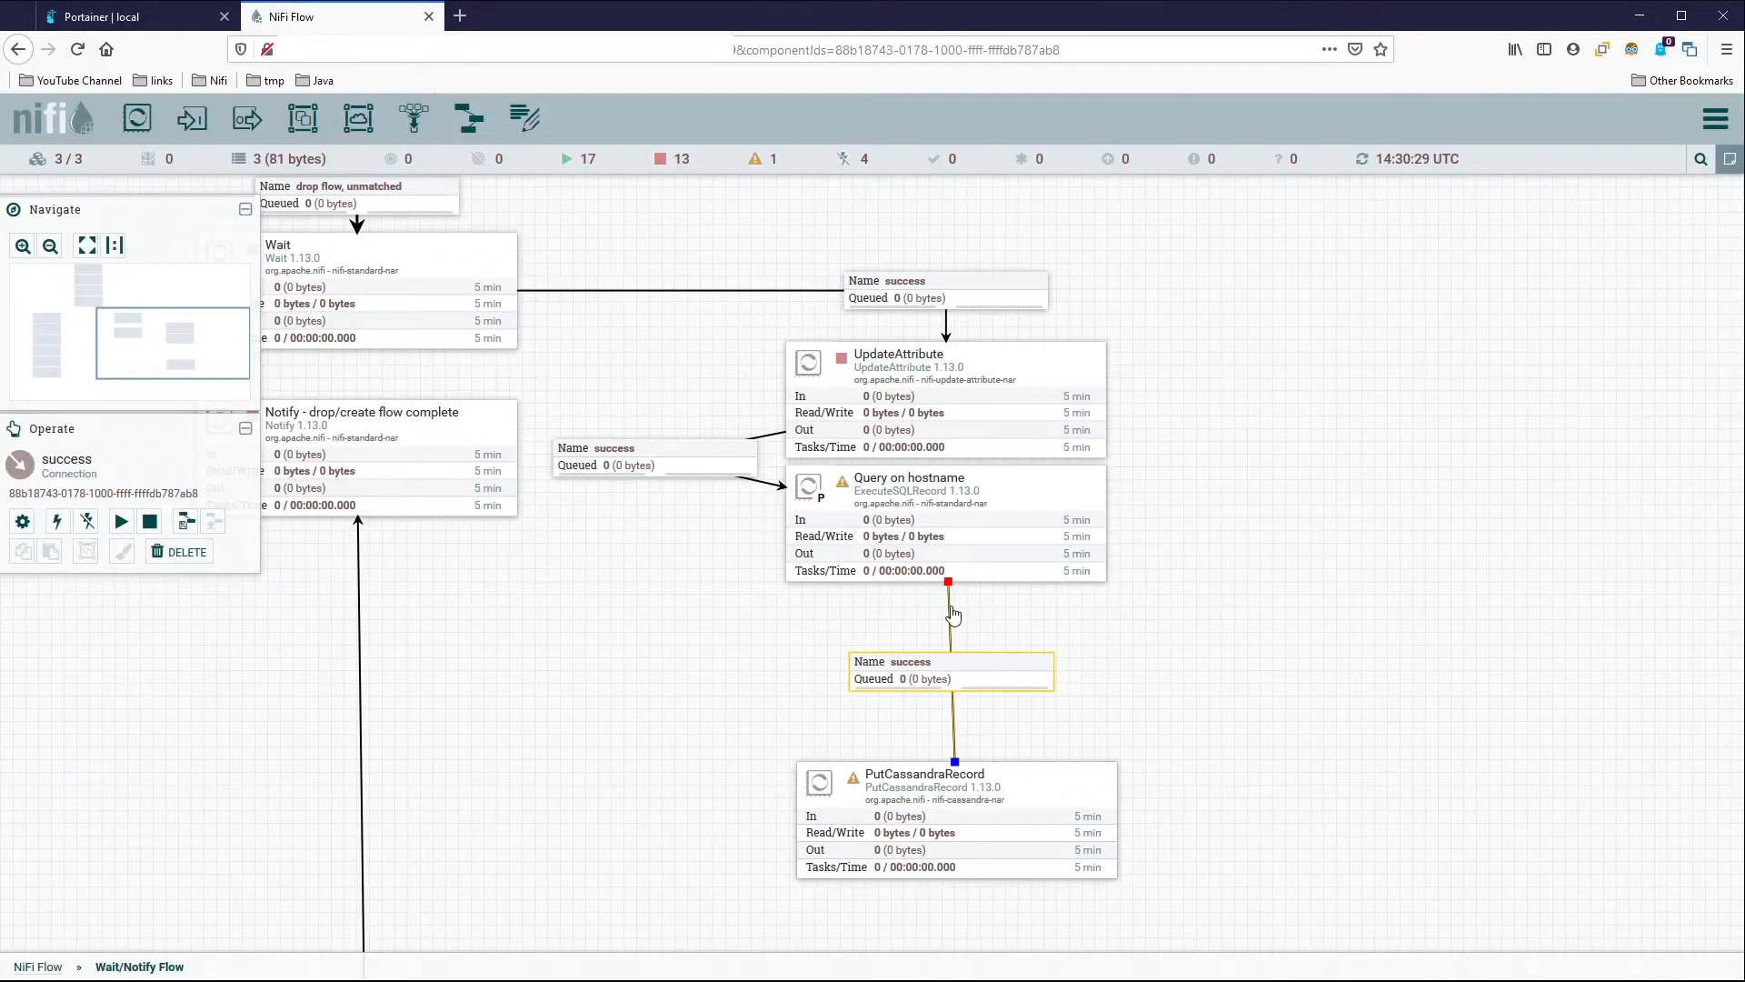
left_click_drag(947, 677, 670, 589)
Auto-terminate the failure relationship of Query on hostname and place PutCassandraRecord directly beneath that processor.
double_click(991, 487)
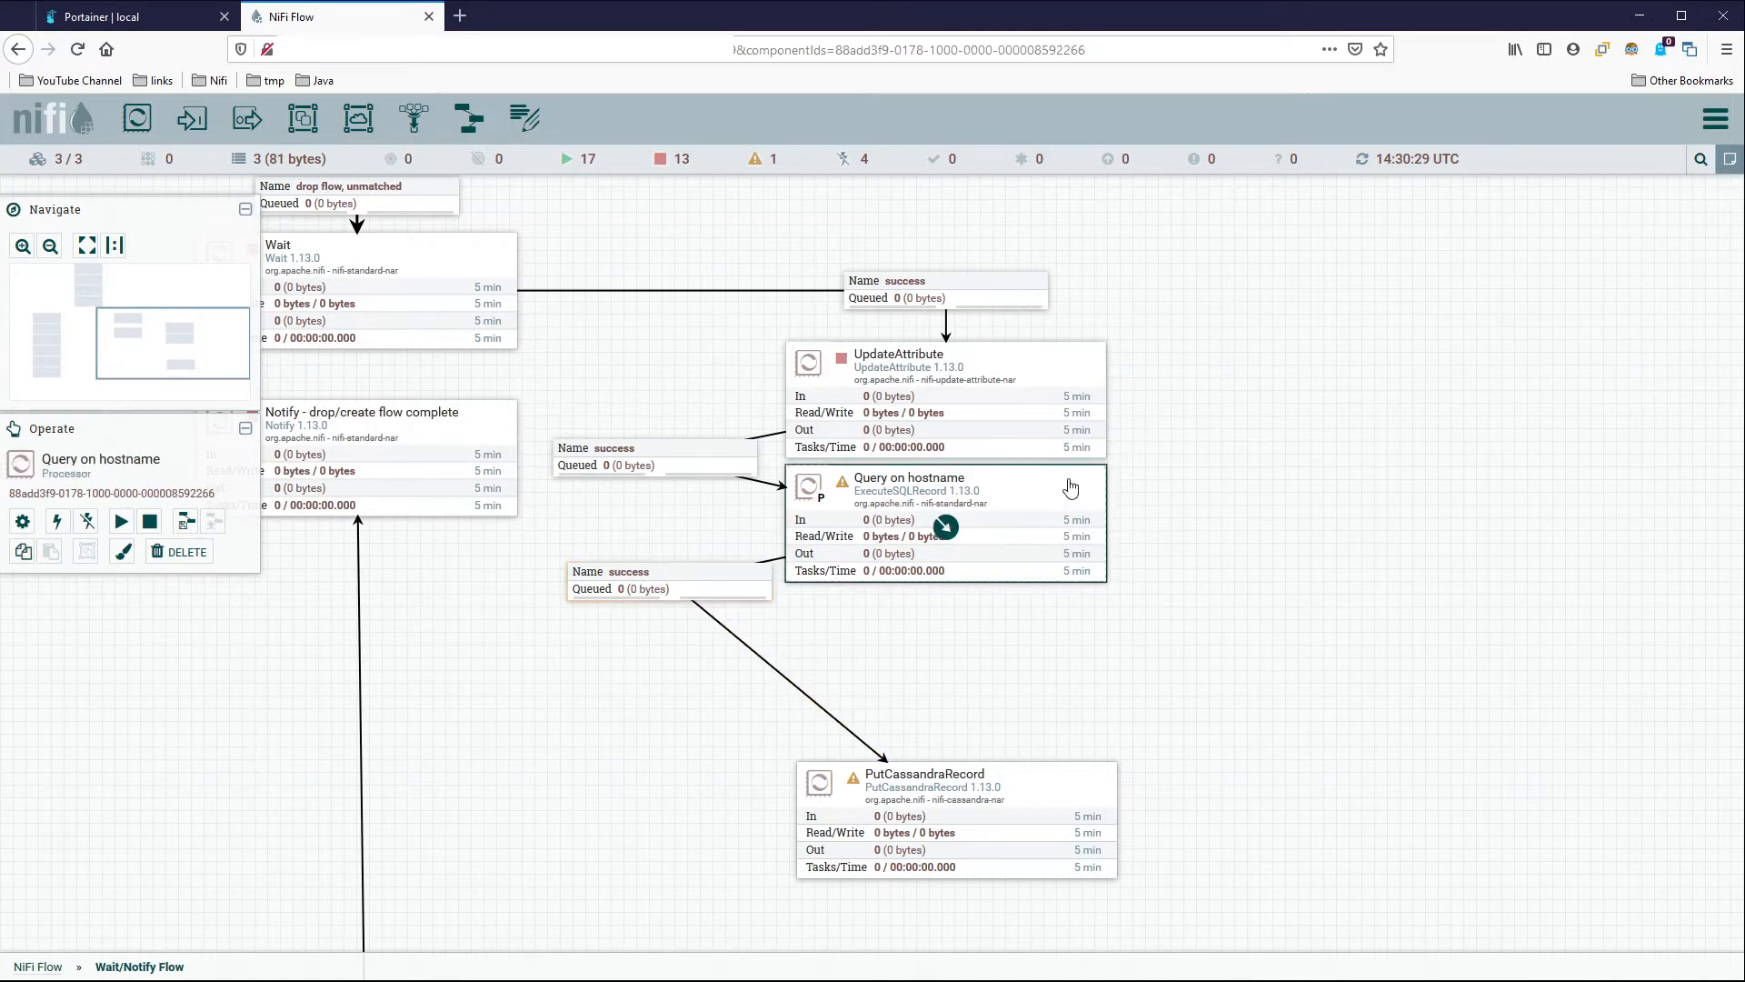
left_click(526, 393)
left_click(916, 447)
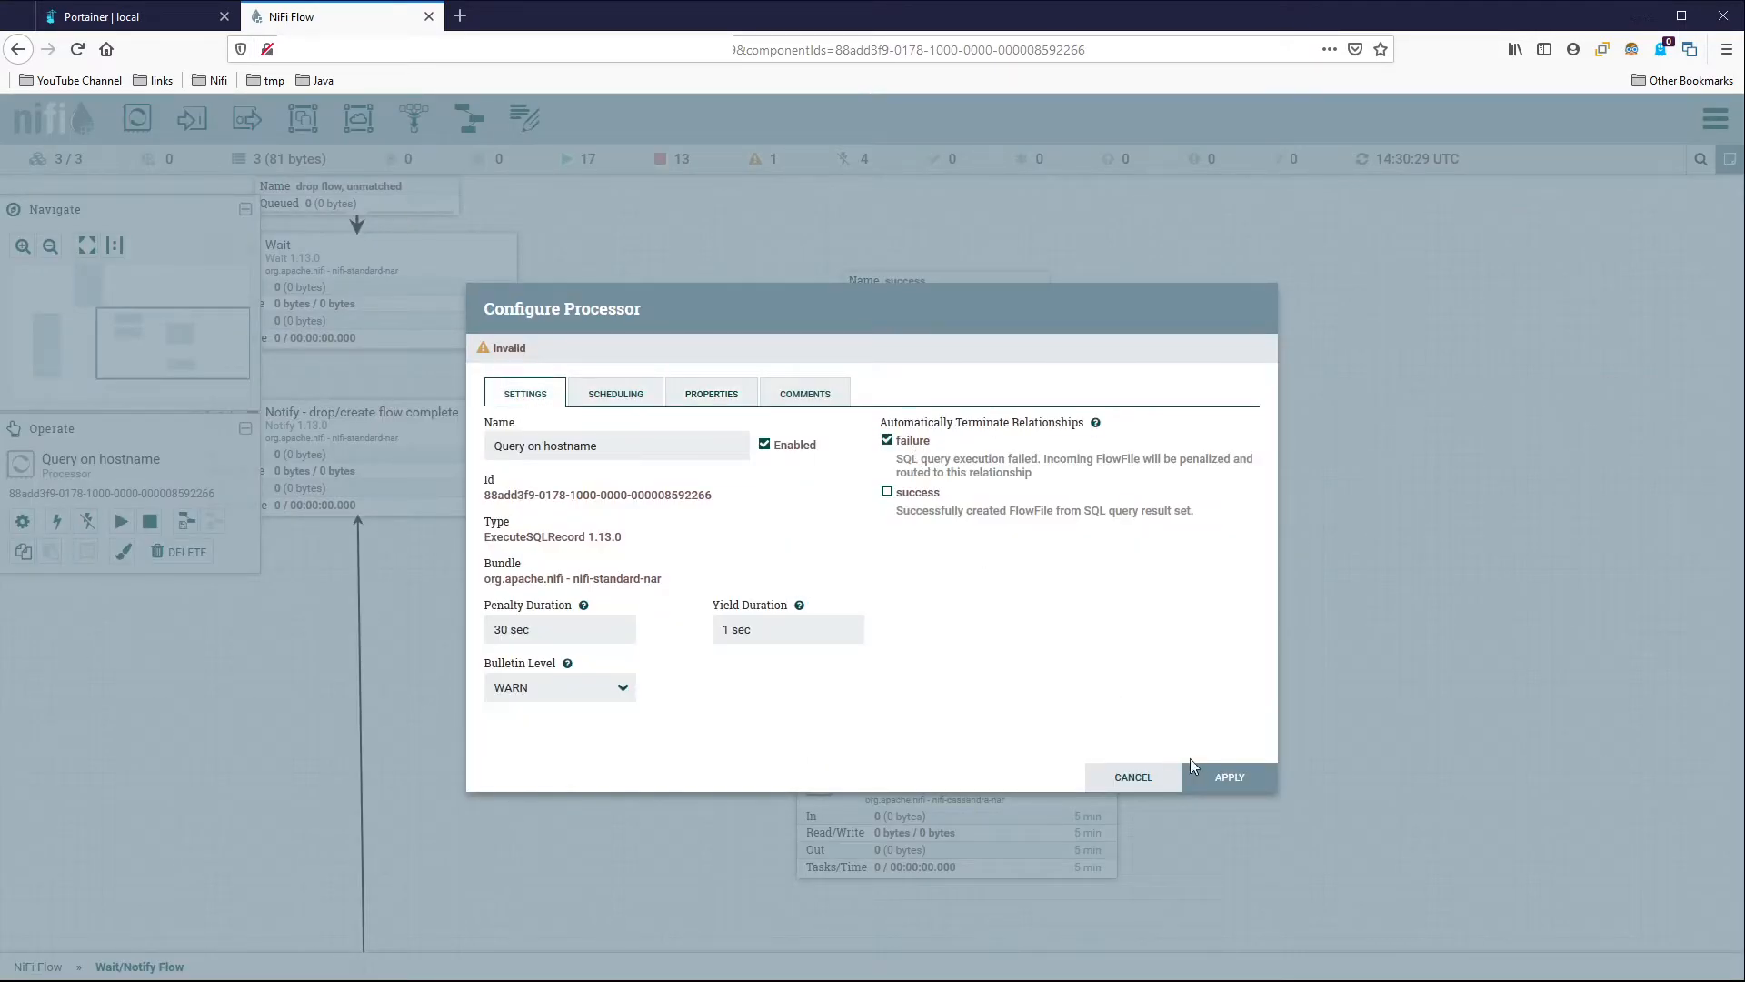
left_click(1191, 774)
left_click_drag(1025, 797, 1013, 625)
left_click(1203, 631)
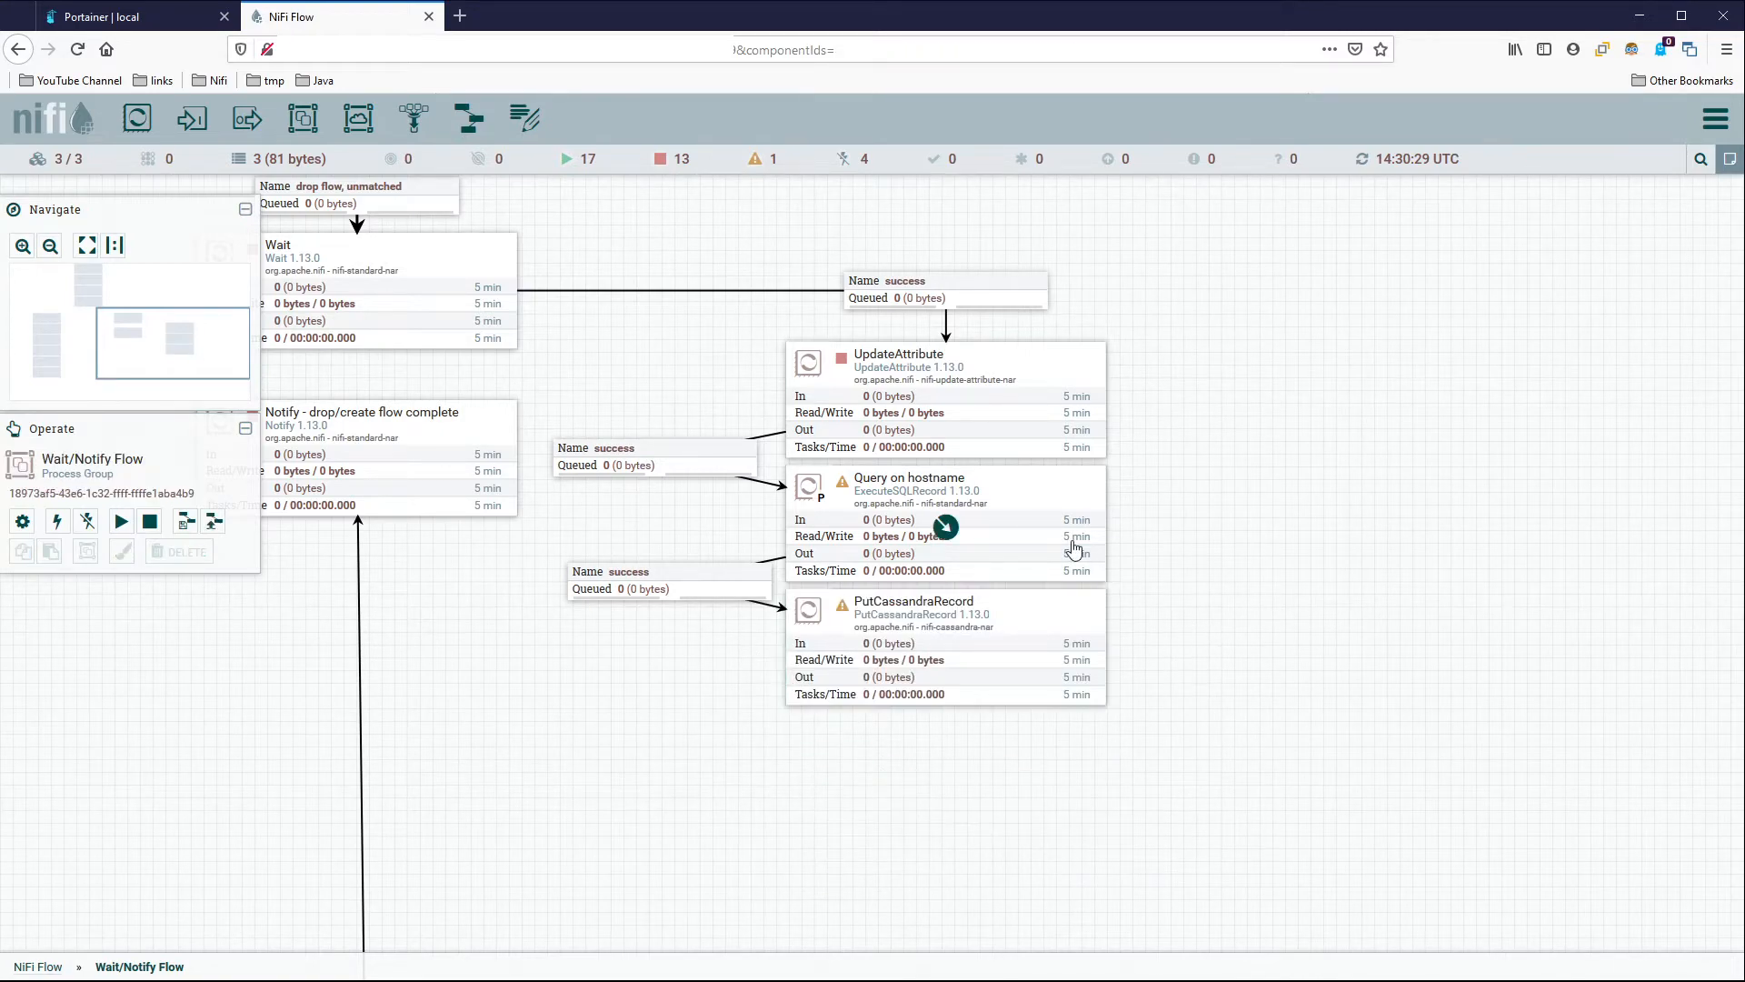
Set the Record Writer of Query on hostname to JsonRecordSetWriter - Basic no array and apply the configuration.
mouse_move(842, 488)
double_click(1018, 486)
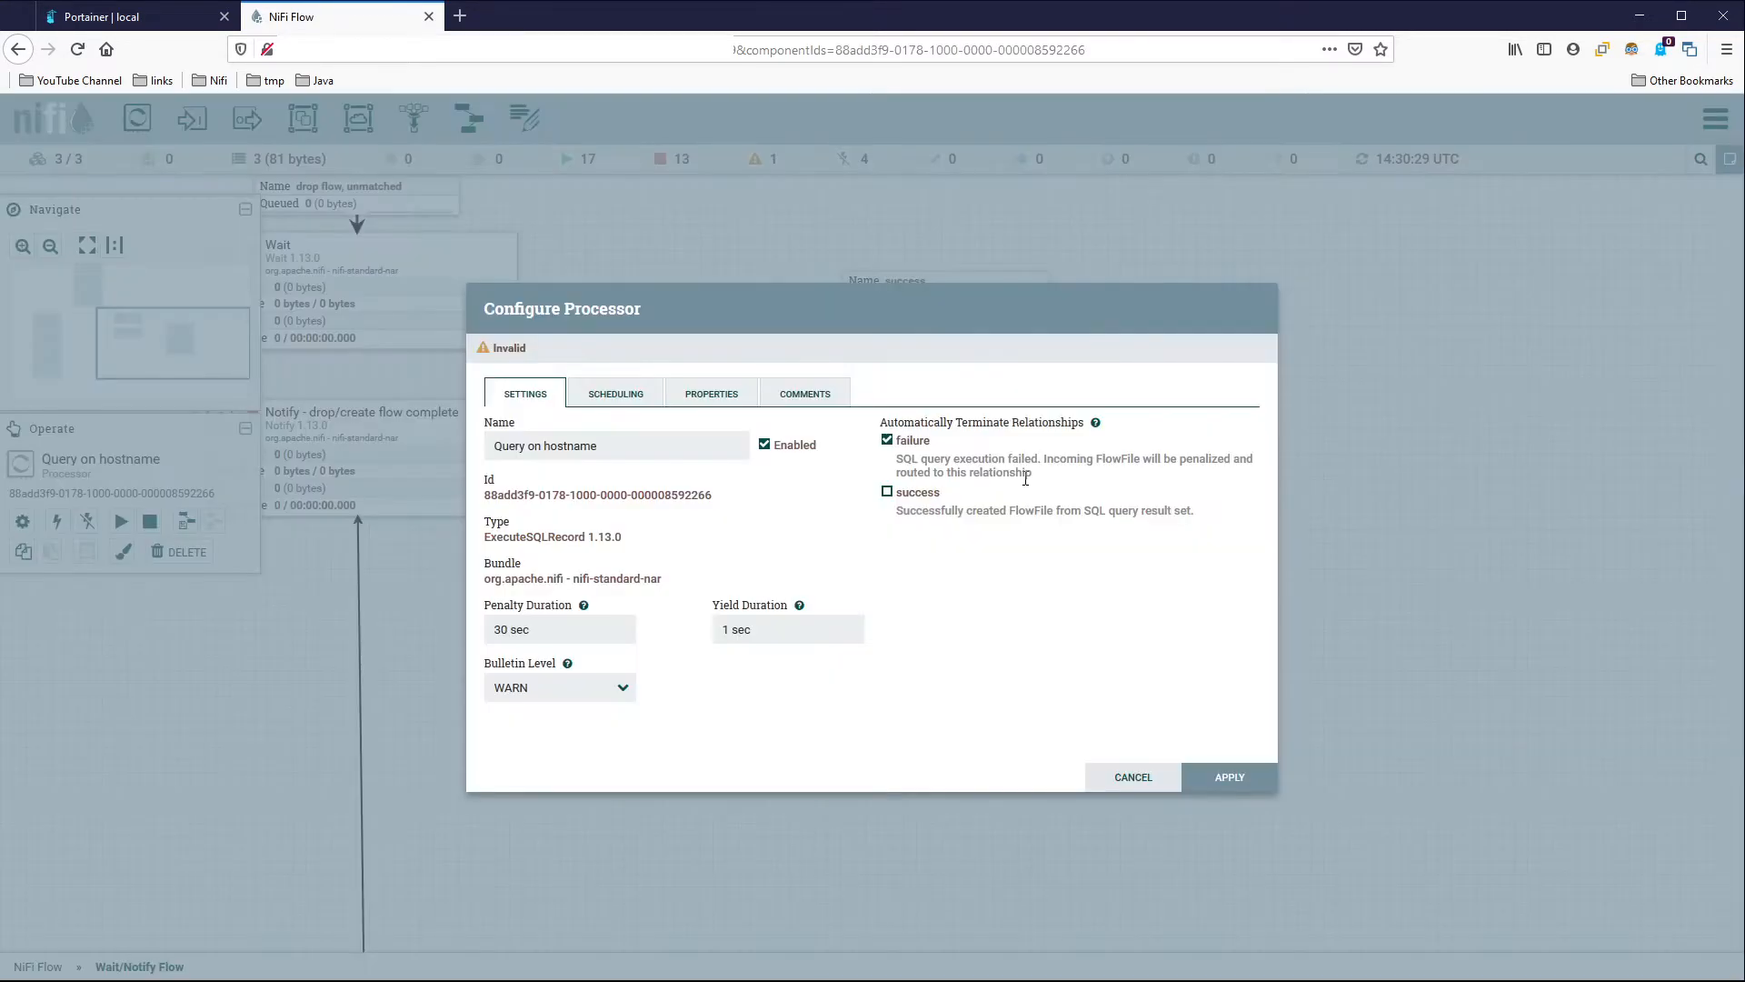
left_click(709, 397)
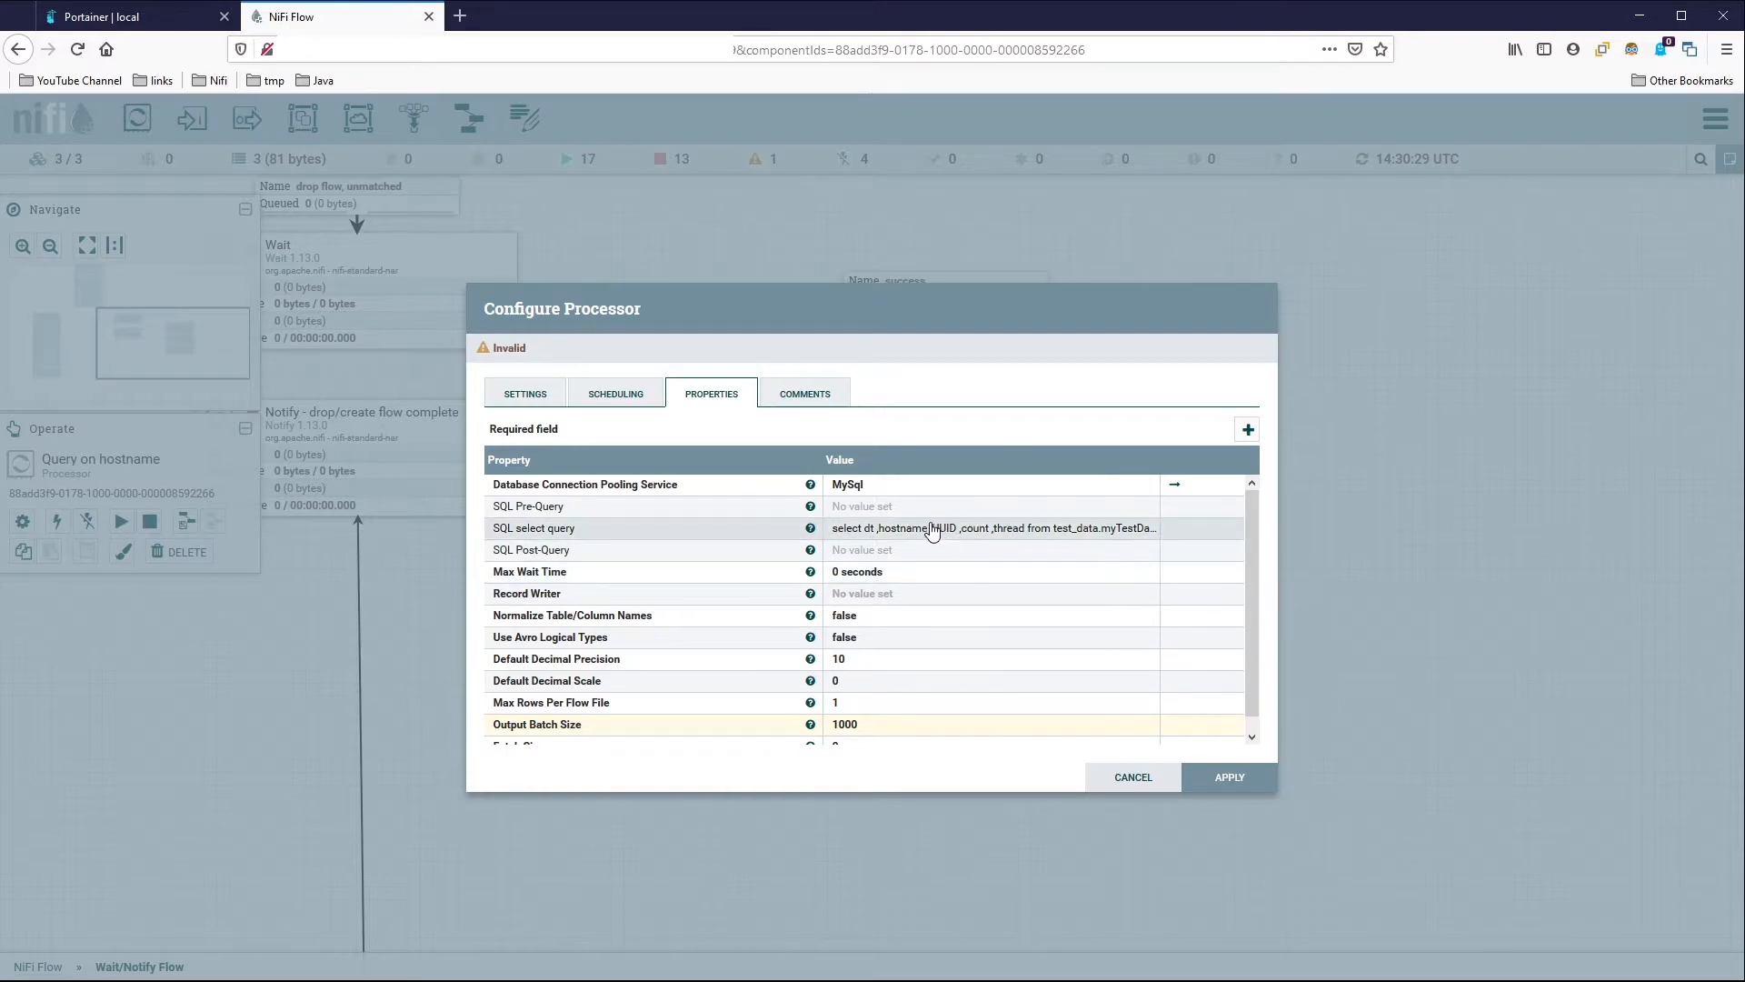
left_click(909, 598)
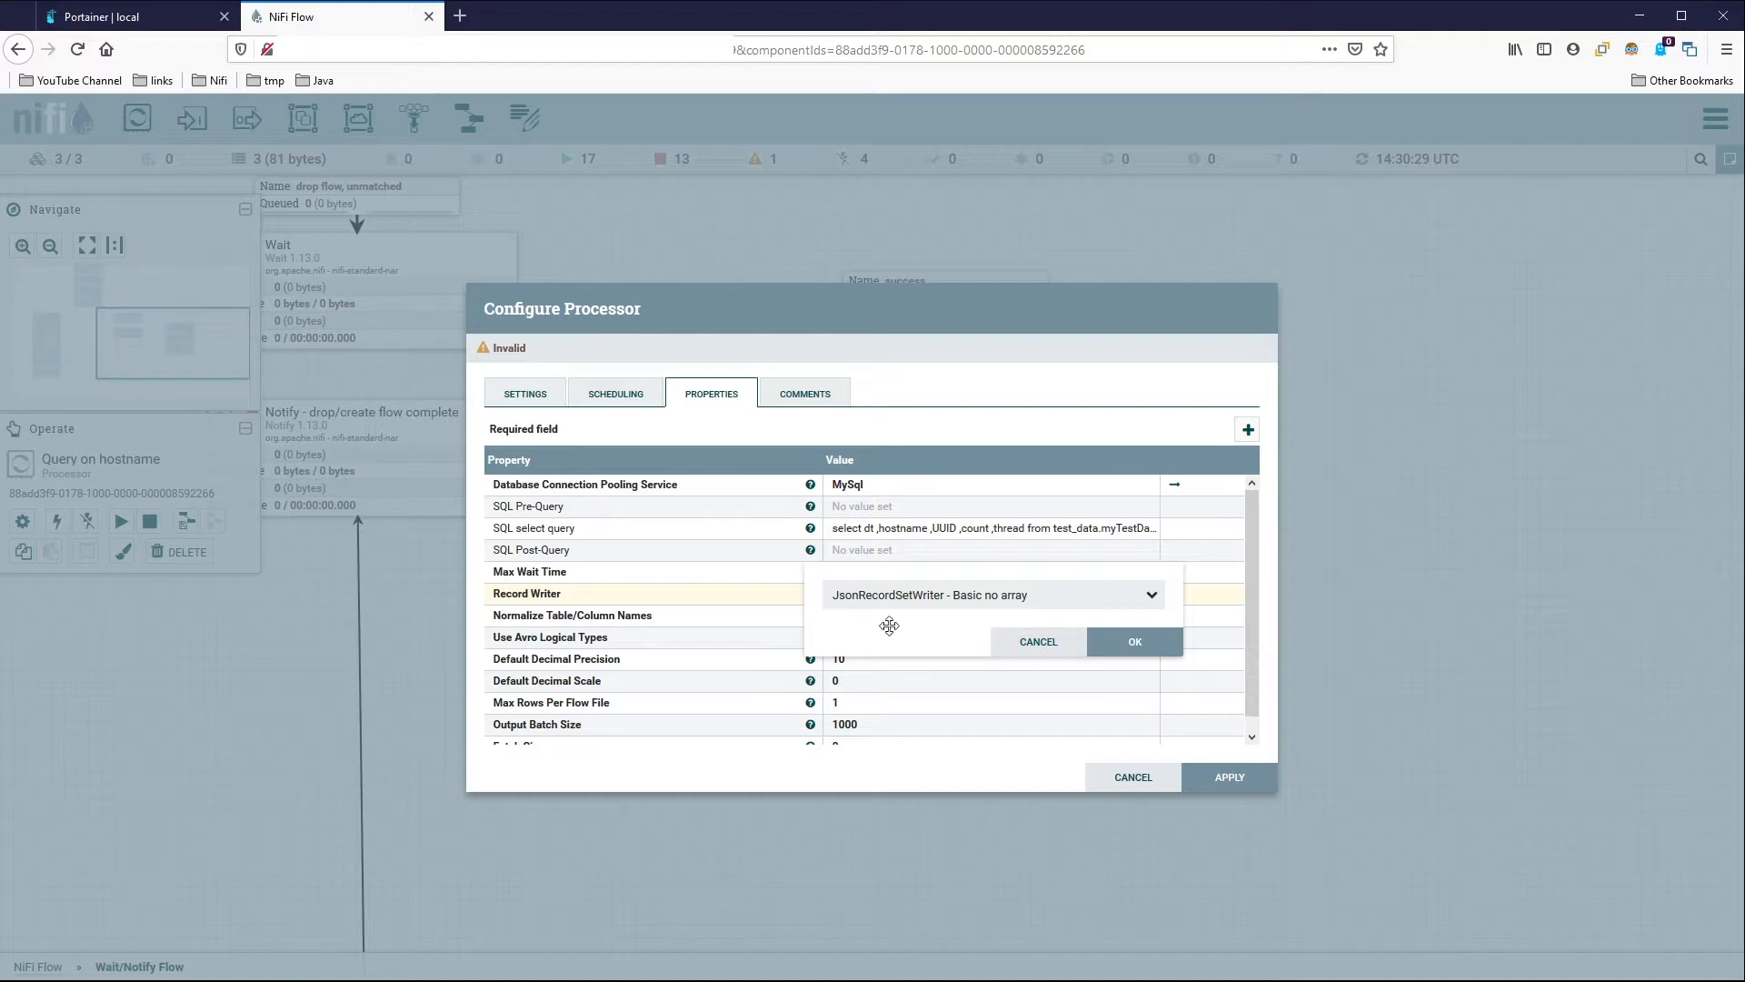
left_click(1118, 647)
left_click(1229, 778)
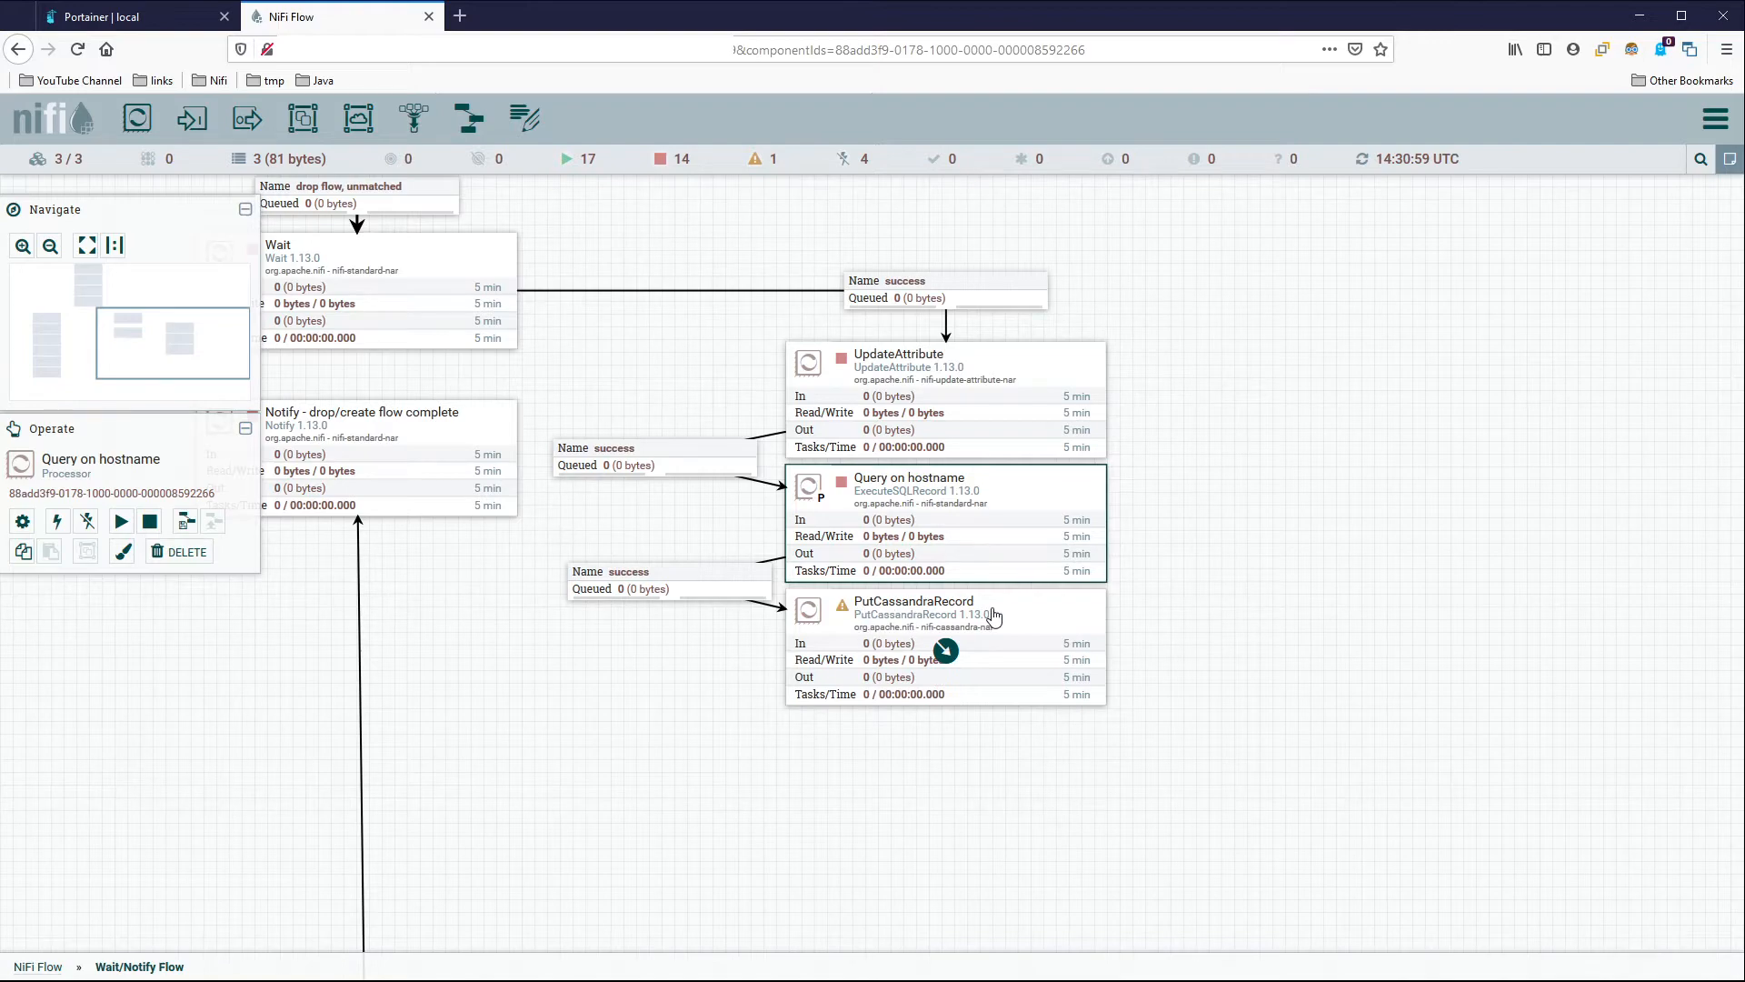
Rename the PutCassandraRecord processor as "Insert into hostname tables" and auto-terminate its failure relationship.
double_click(996, 618)
left_click(540, 400)
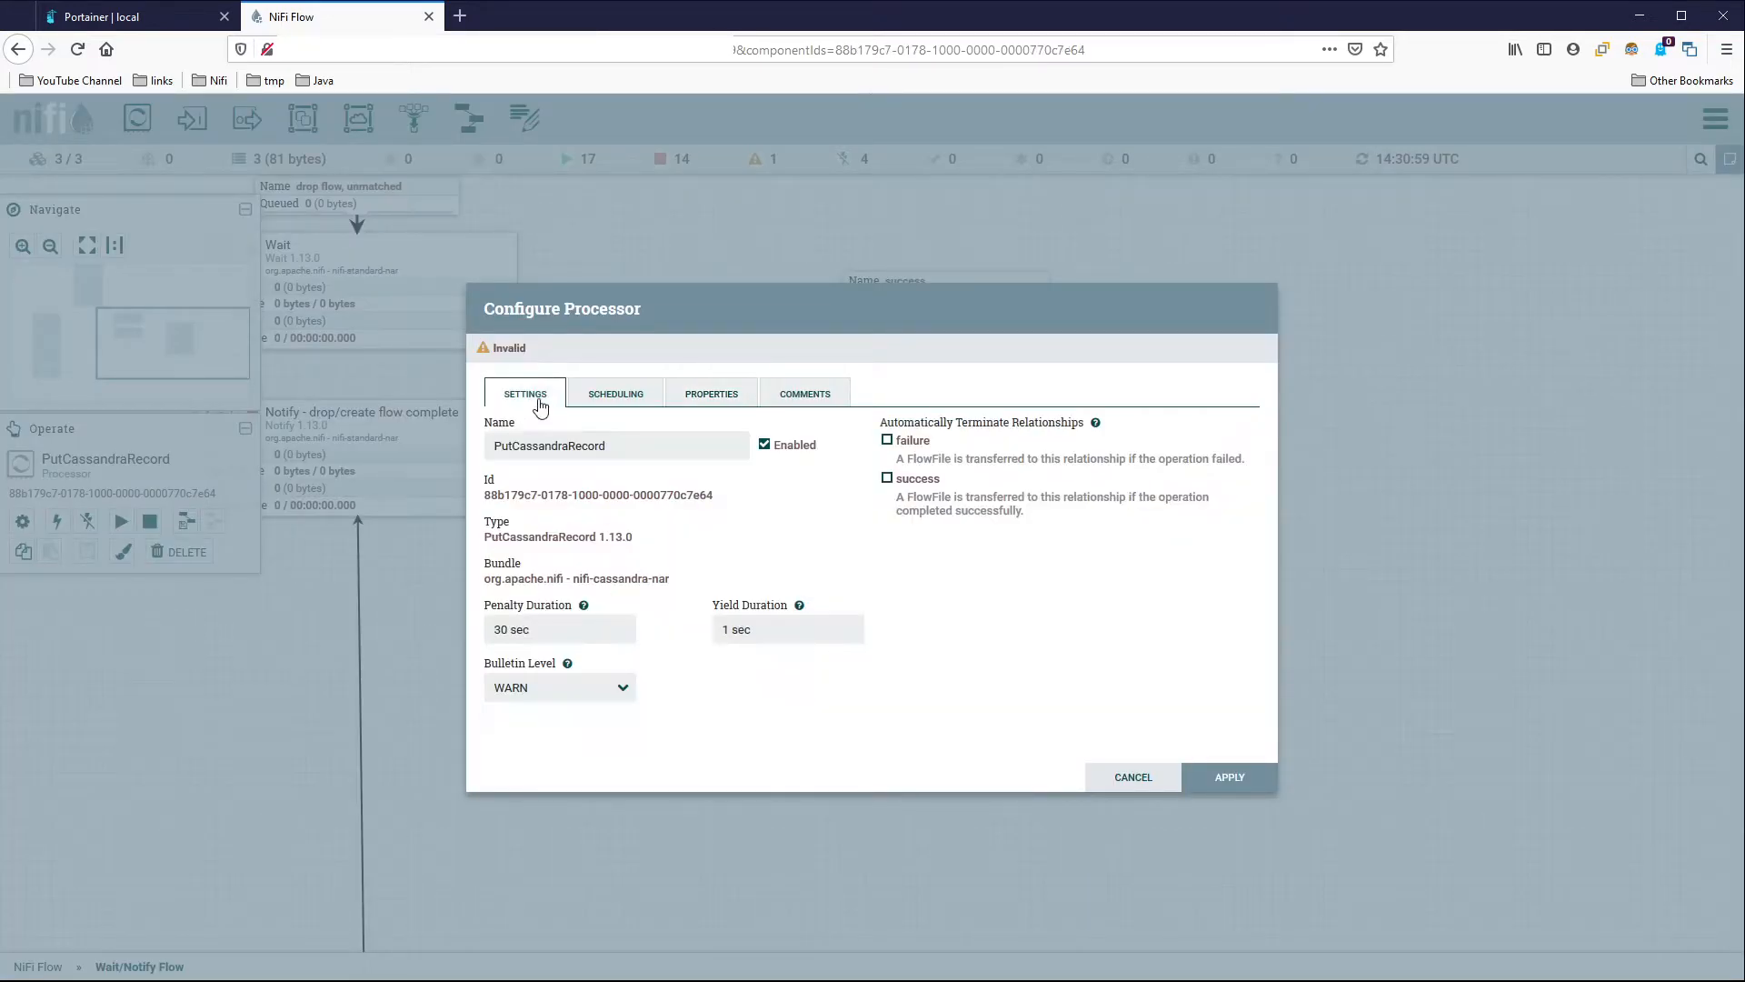
double_click(629, 450)
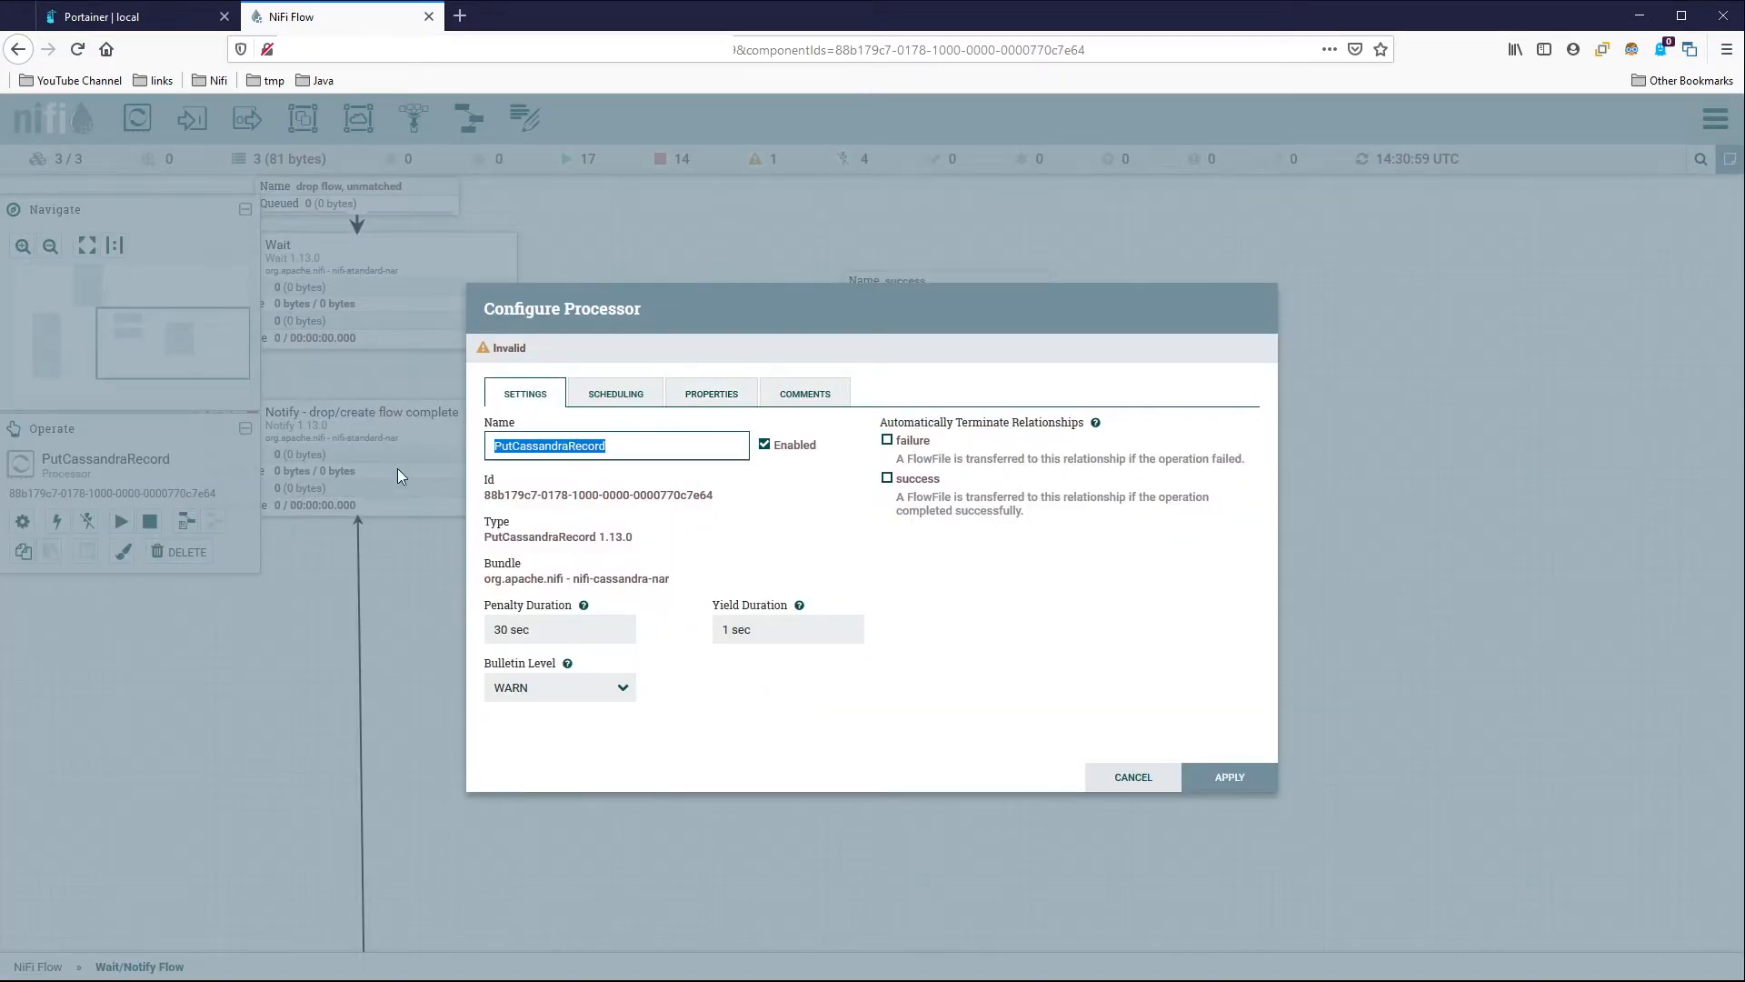
type("Insert")
type(" into hostn")
type("ames")
type("tables")
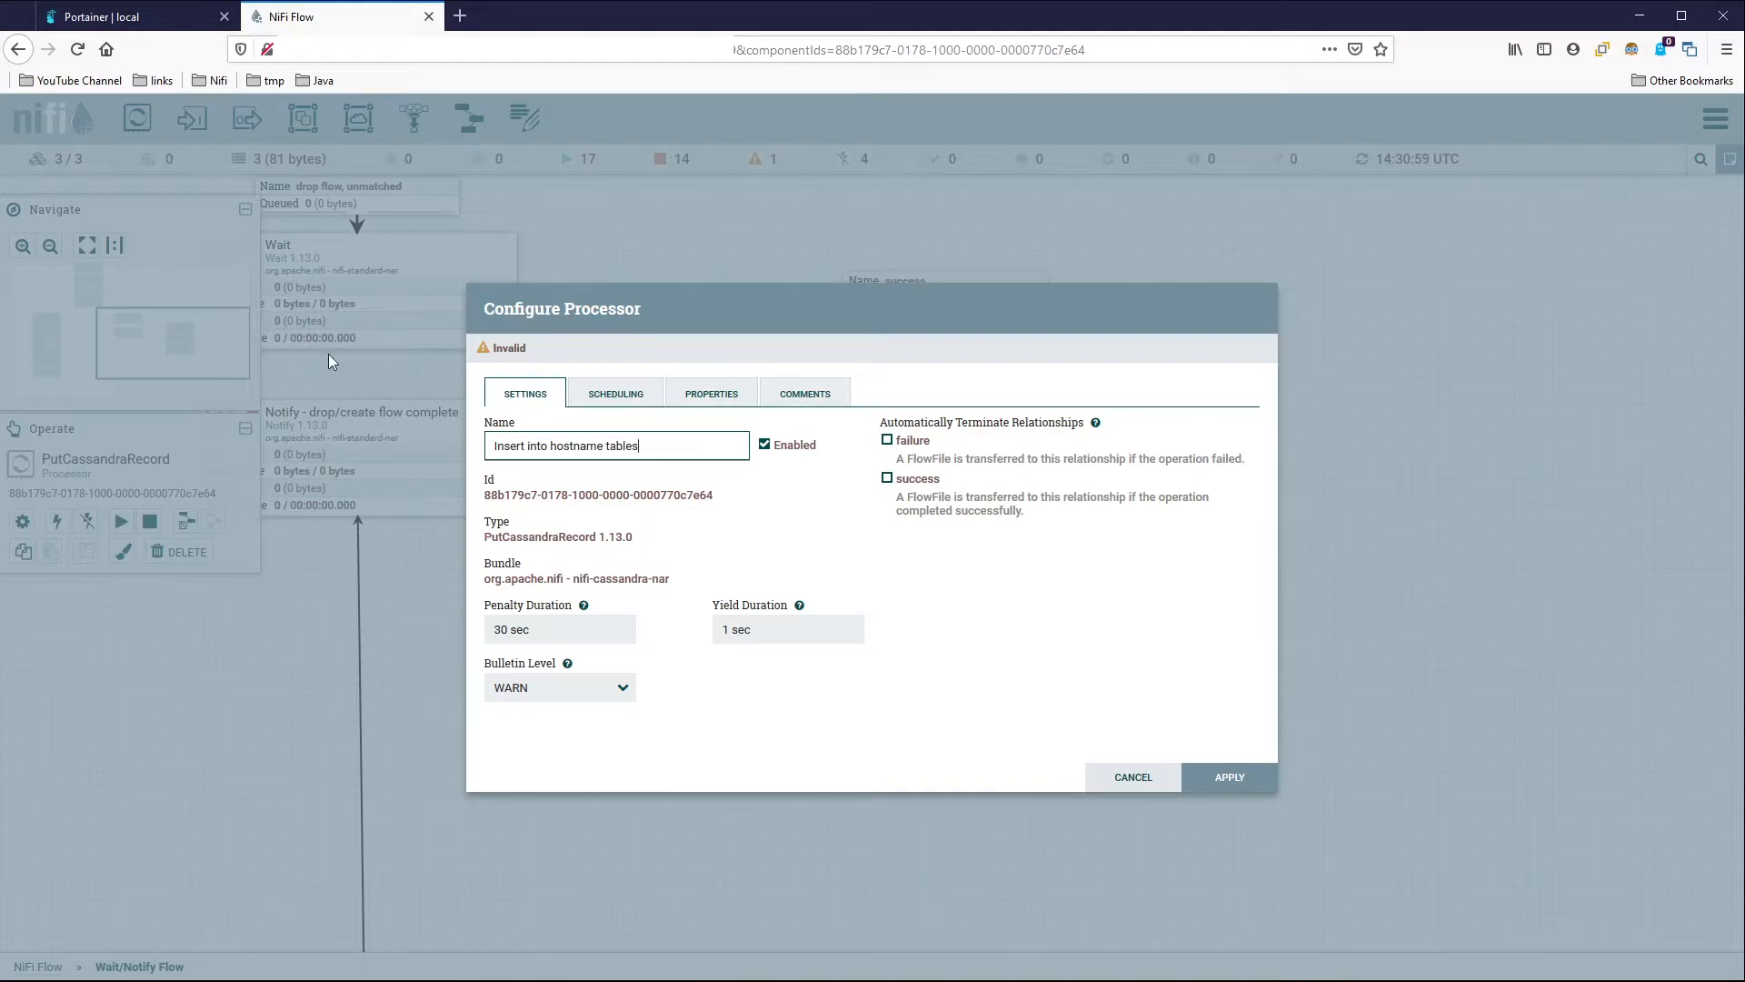
left_click(908, 443)
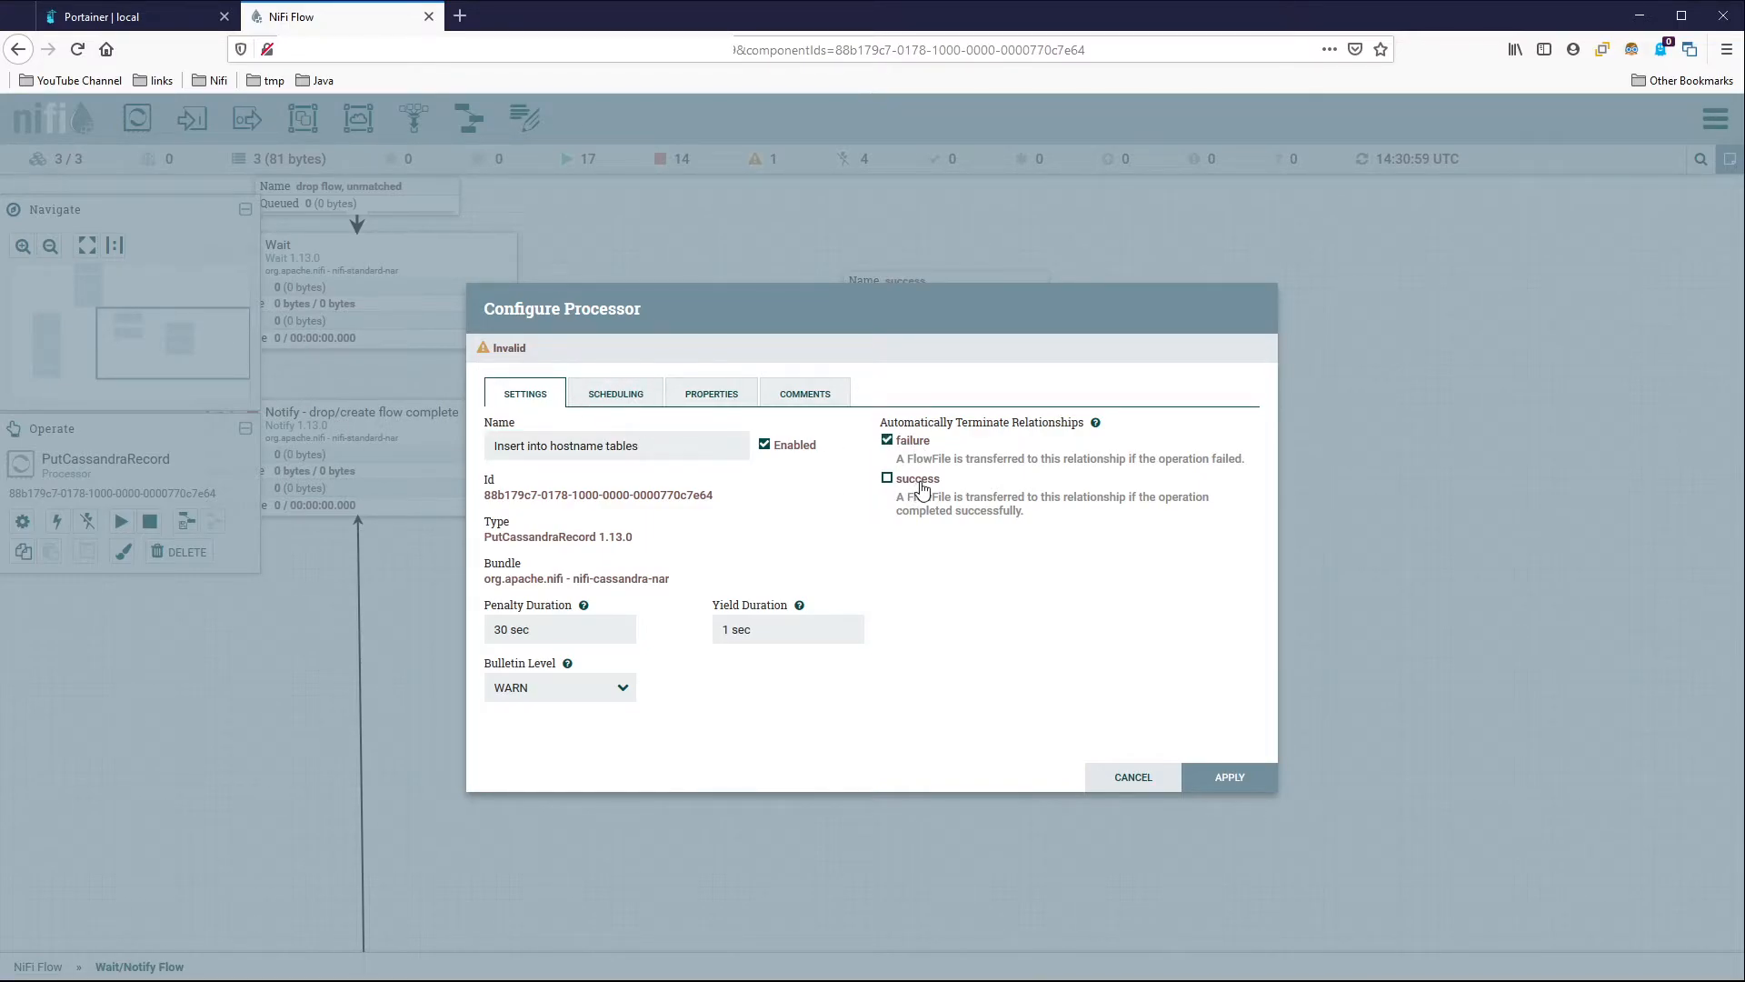
Set the processor's Cassandra Connection Provider to CassandraSessionProvider.
left_click(631, 400)
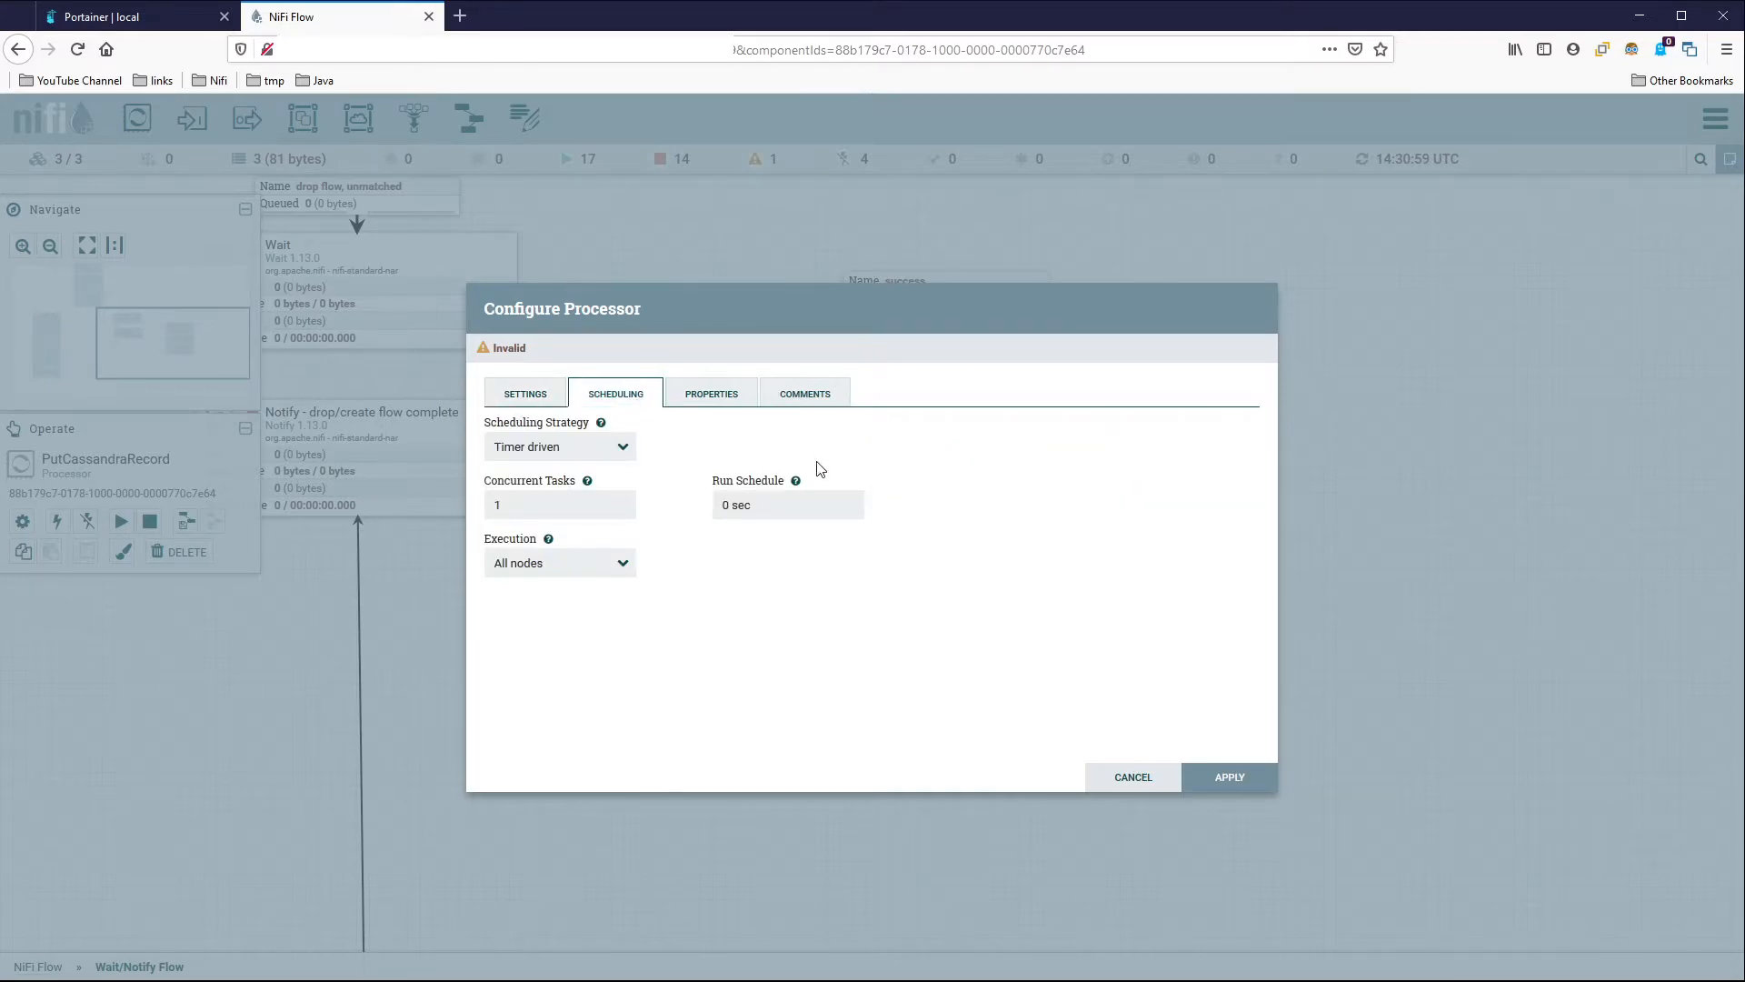
left_click(708, 399)
left_click(919, 484)
left_click(966, 494)
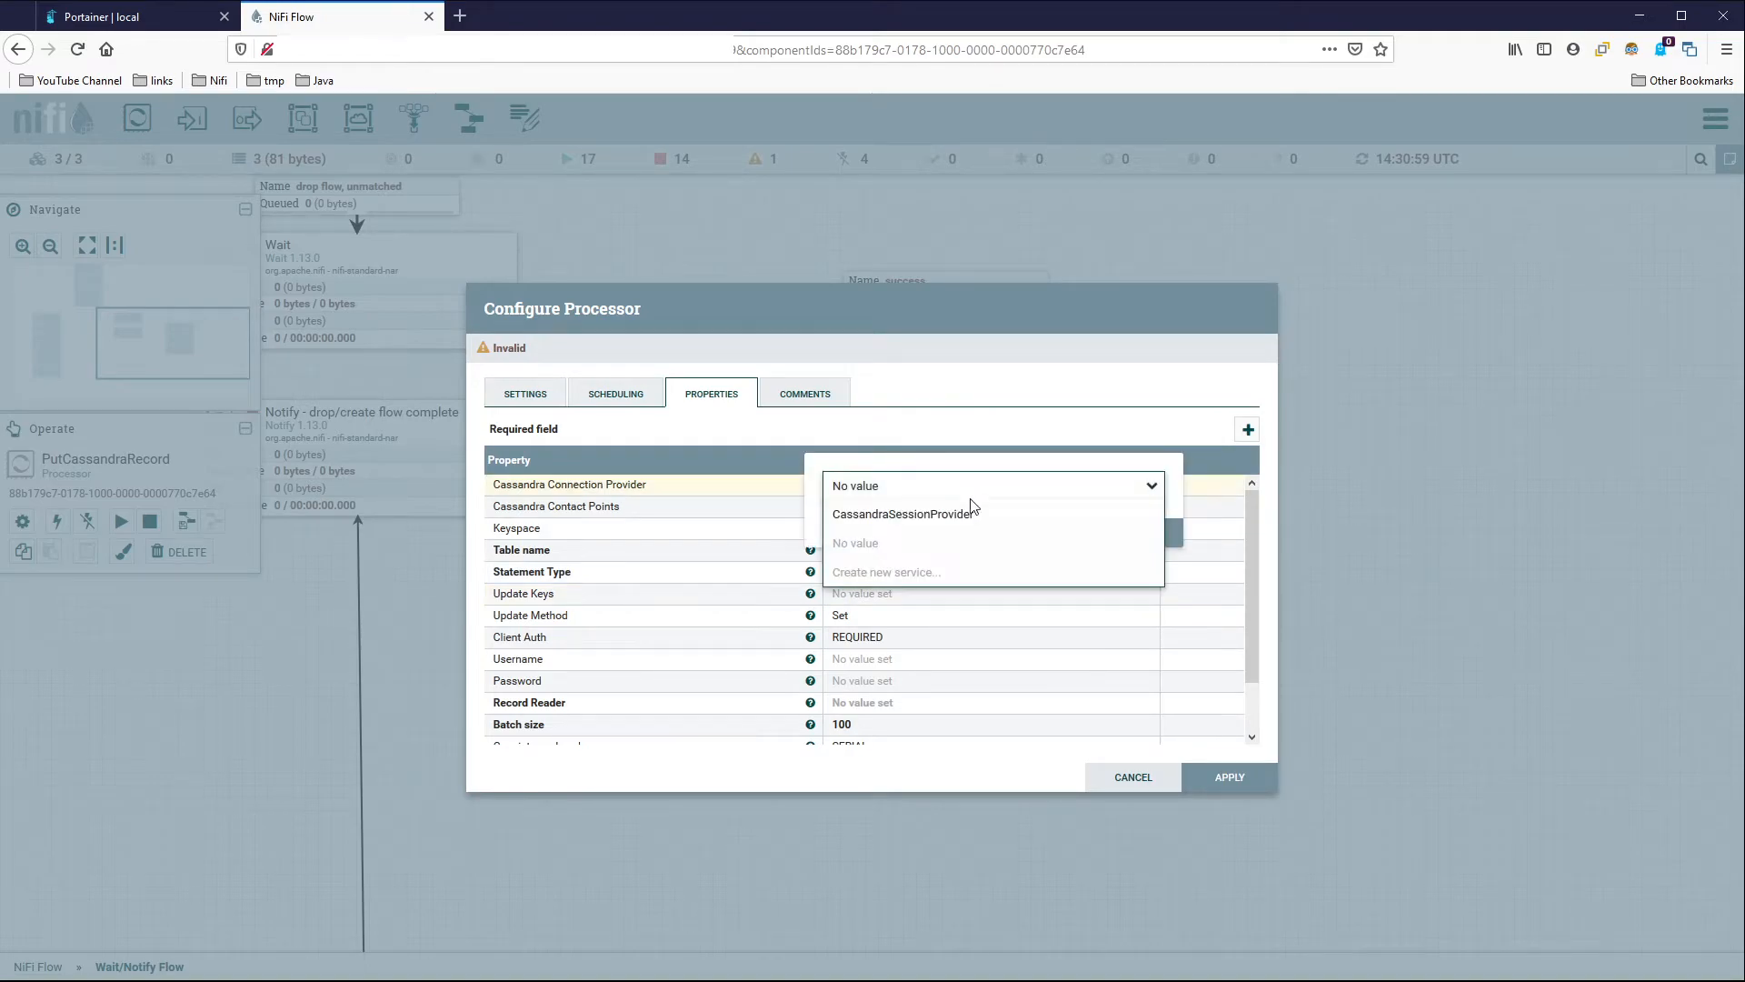
left_click(1039, 515)
left_click(1122, 536)
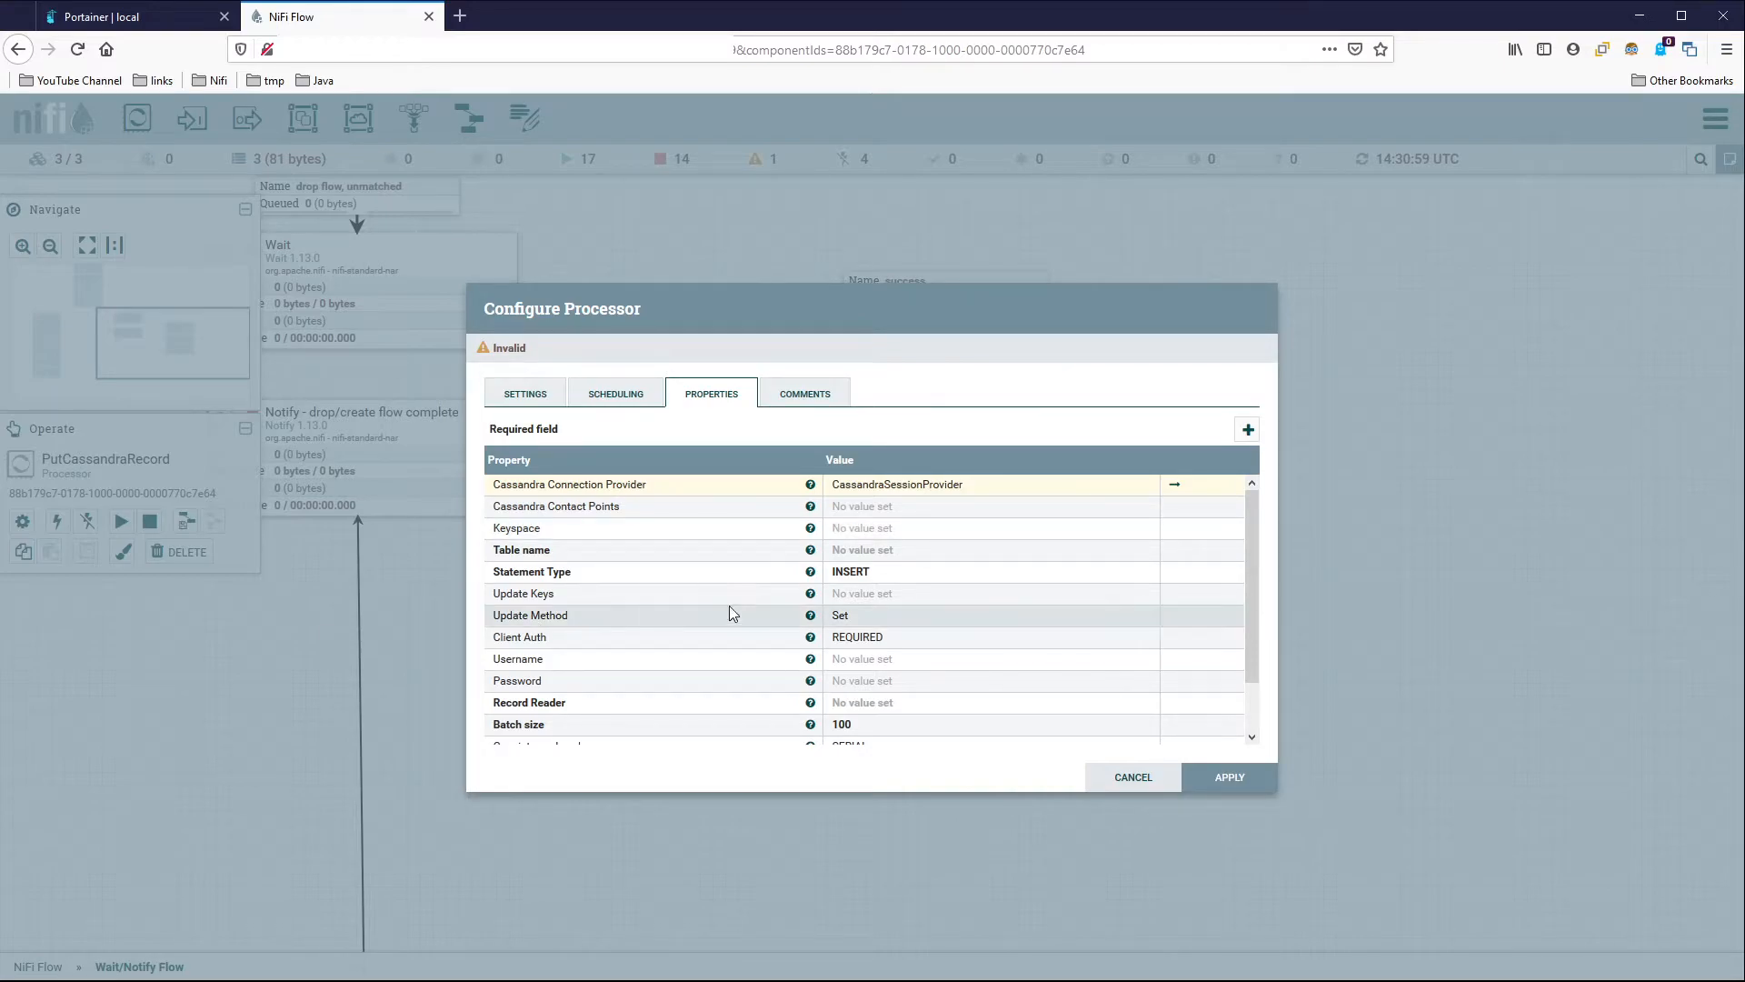
Set the processor's Keyspace property to ${keyspace} and its Table name to ${table}.
left_click(923, 538)
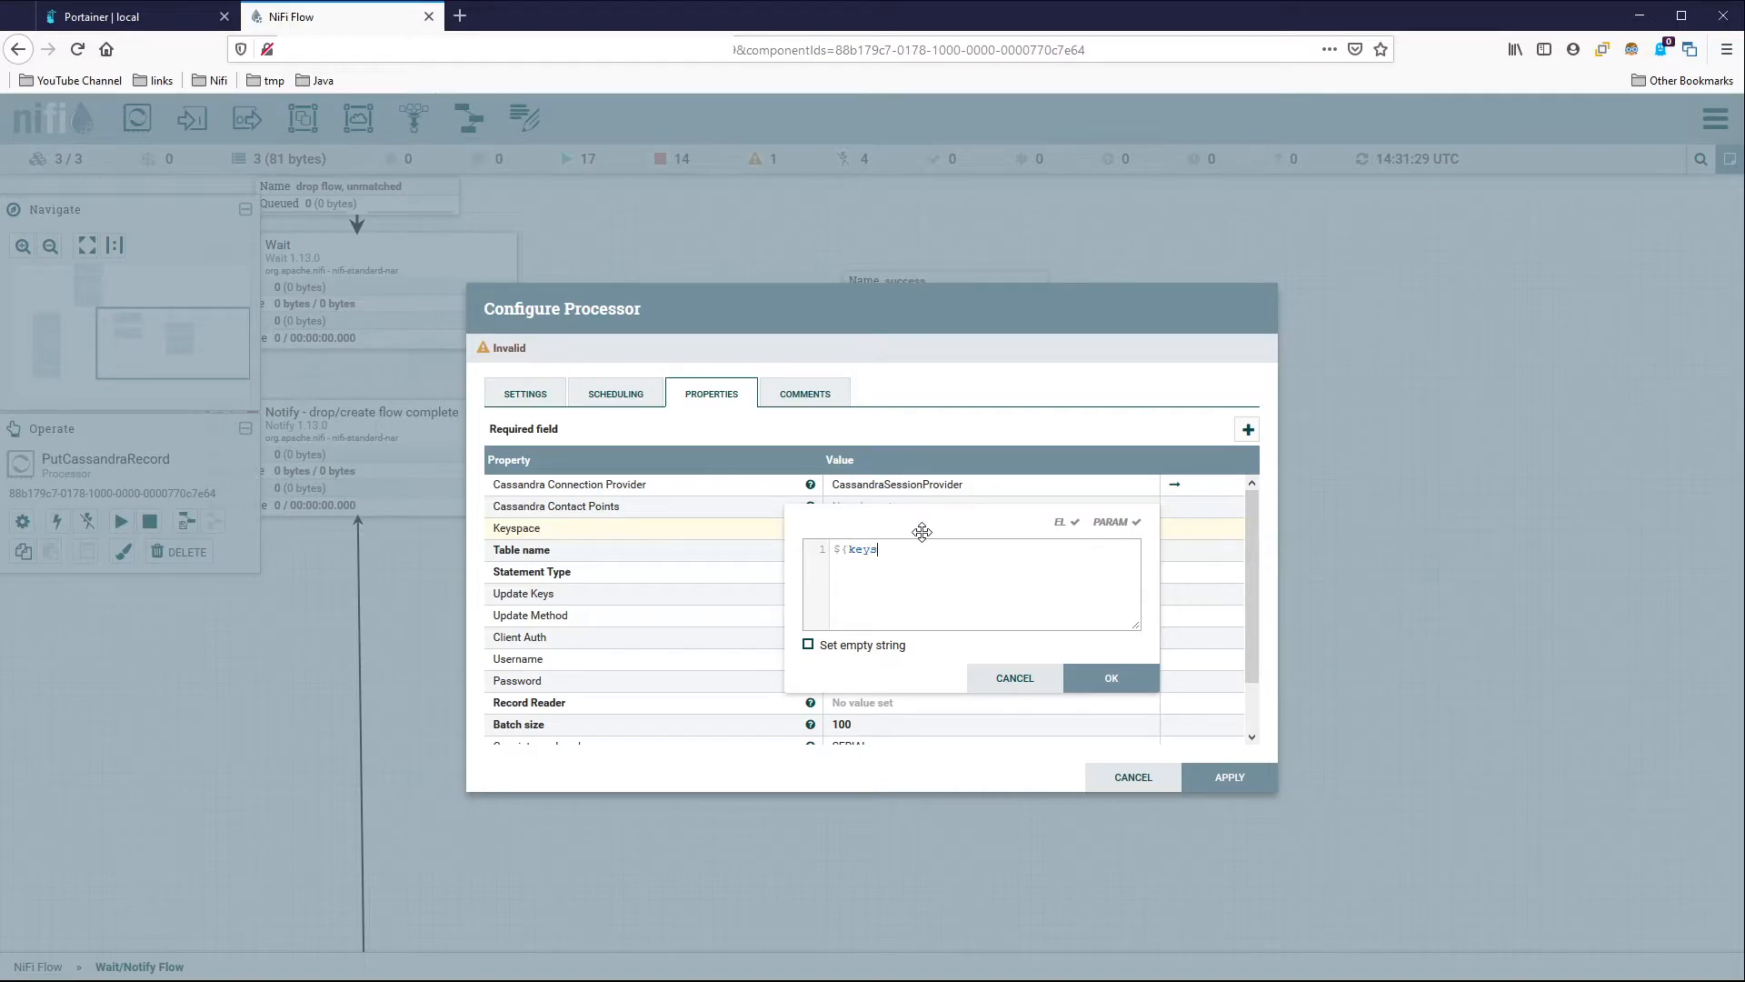
type("${keyspace}")
key("Return")
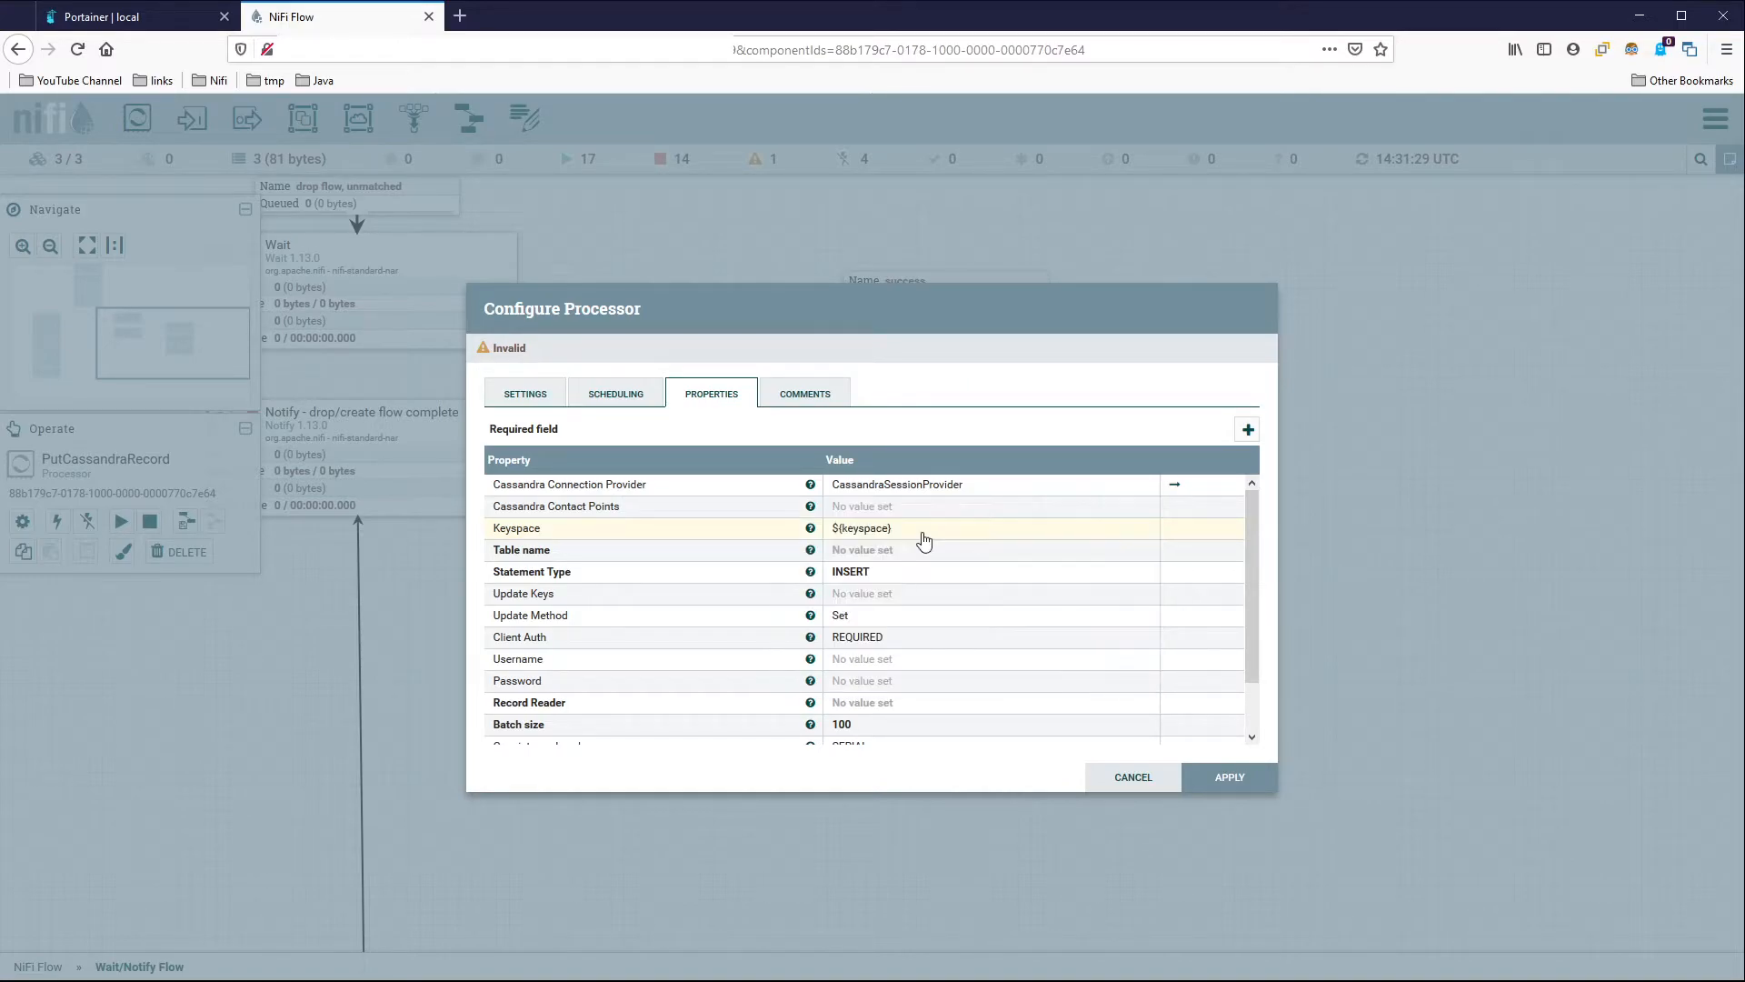
left_click(934, 548)
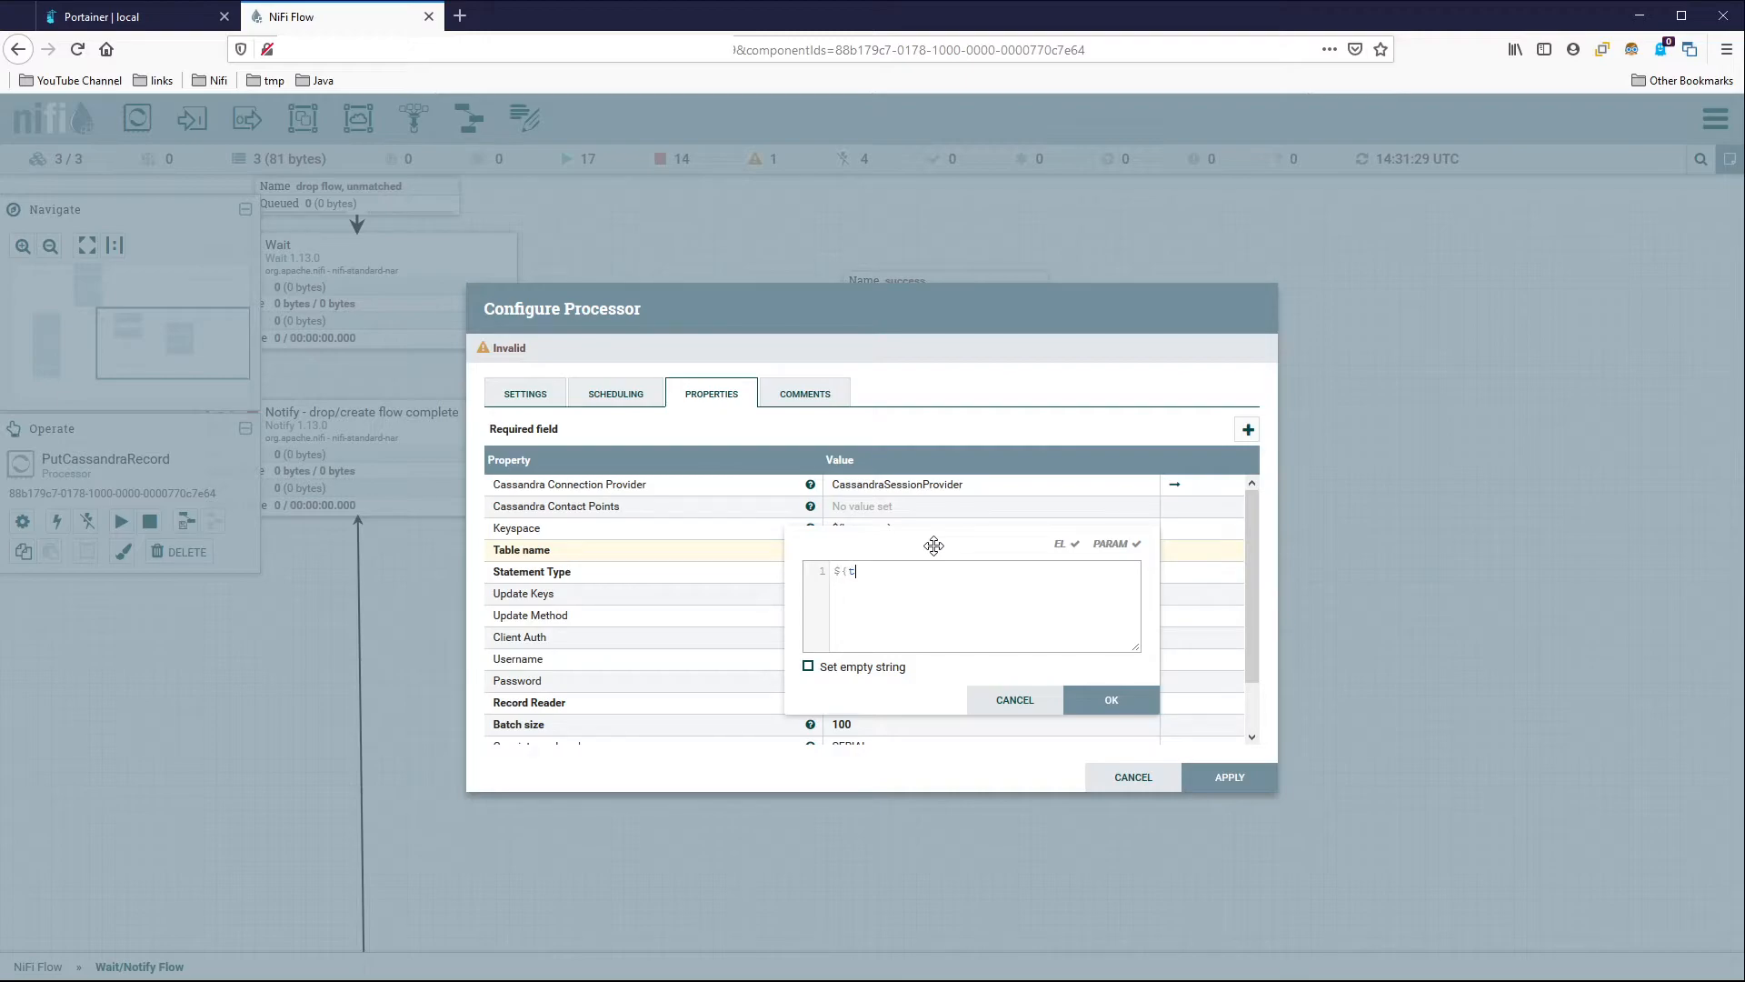
key("Return")
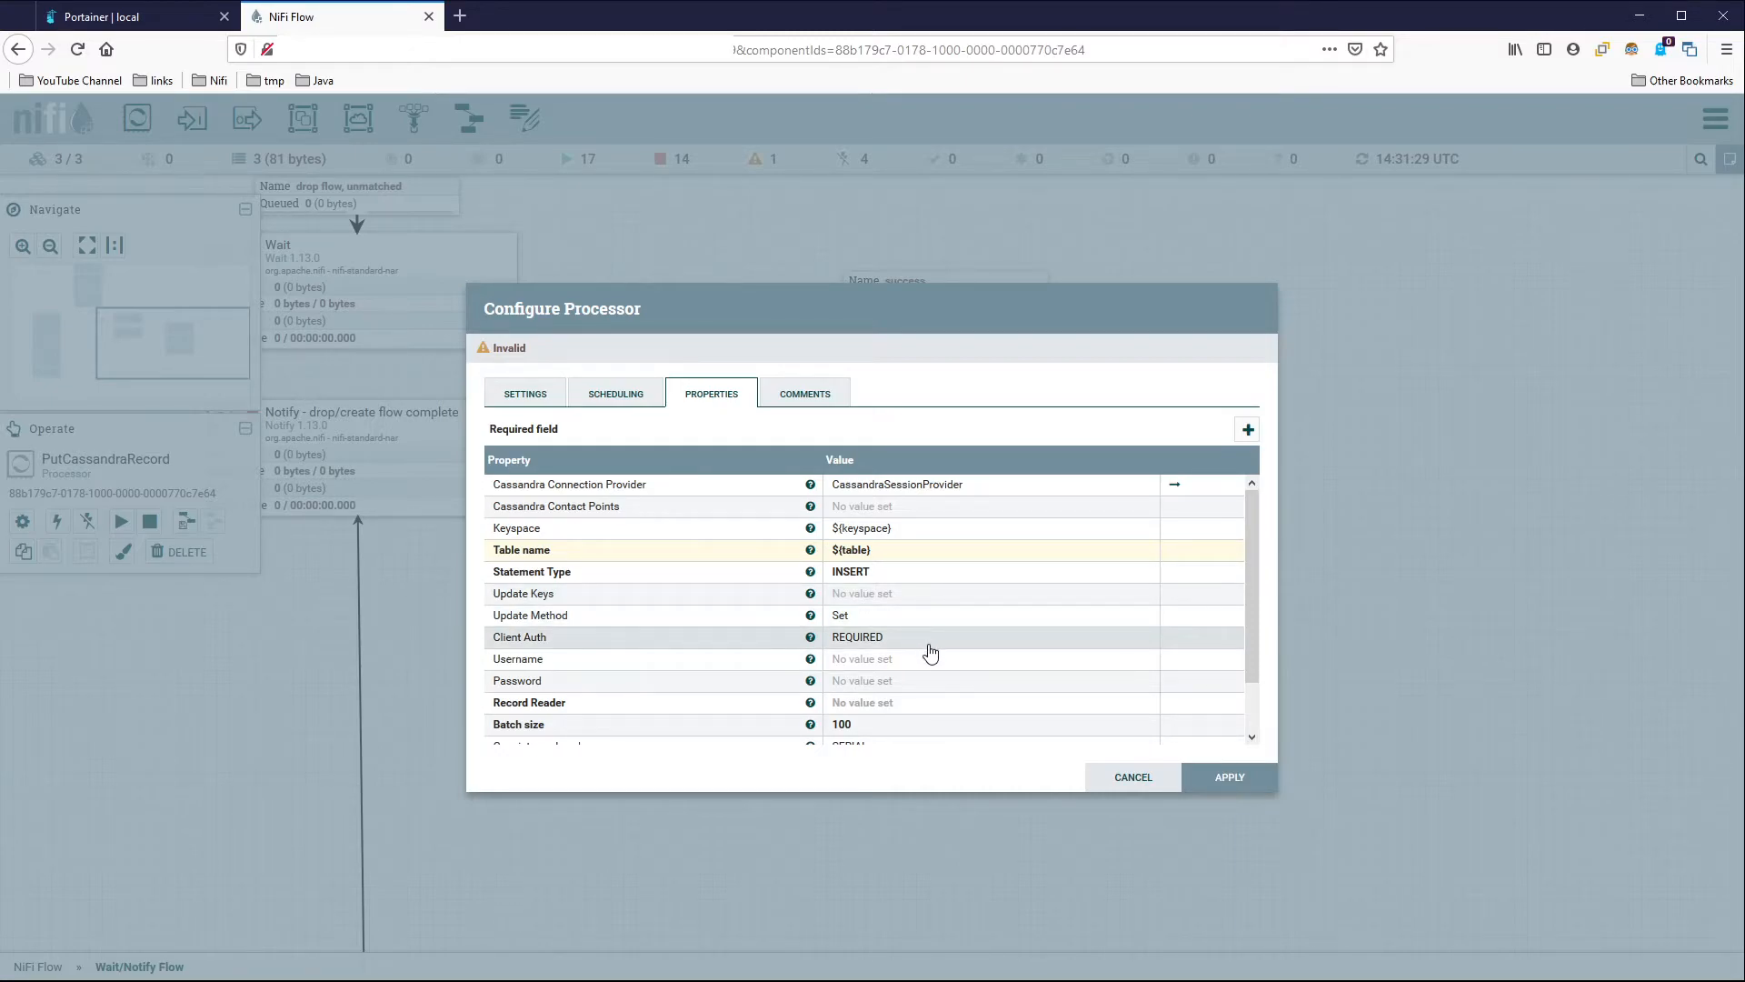
Set the Record Reader to JsonTreeReader - Basic and apply the processor configuration.
scroll(928, 650, "down", 2)
left_click(900, 647)
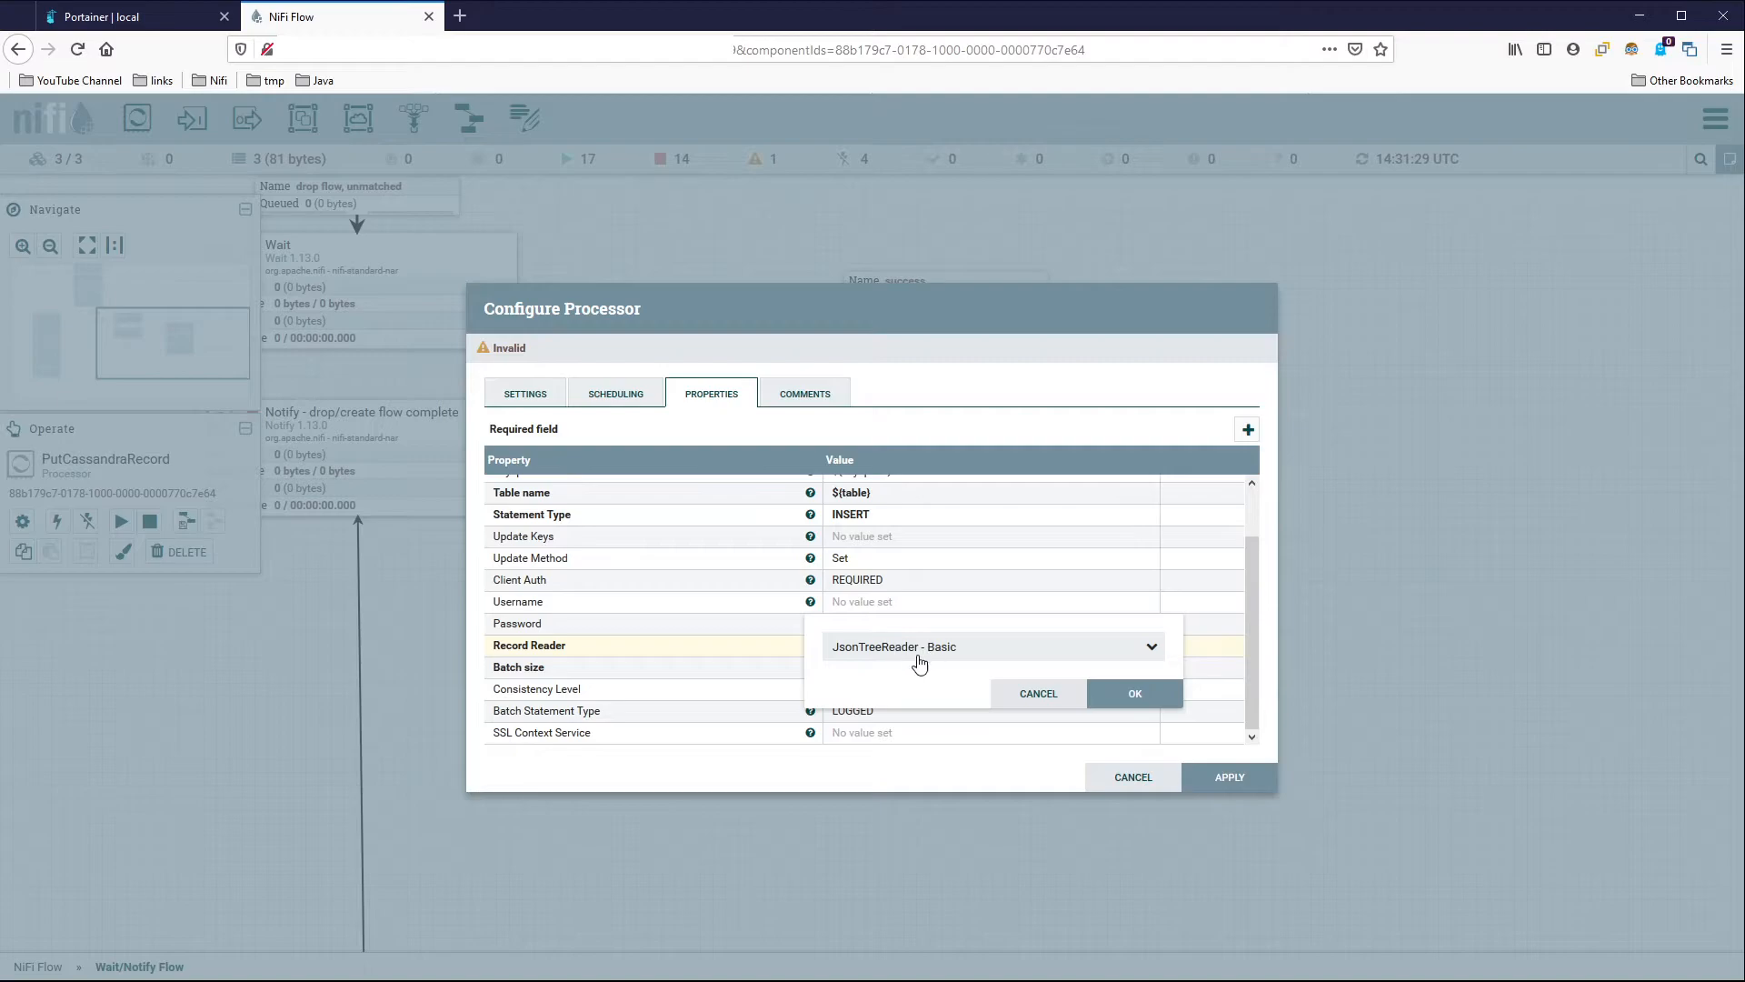
left_click(1104, 698)
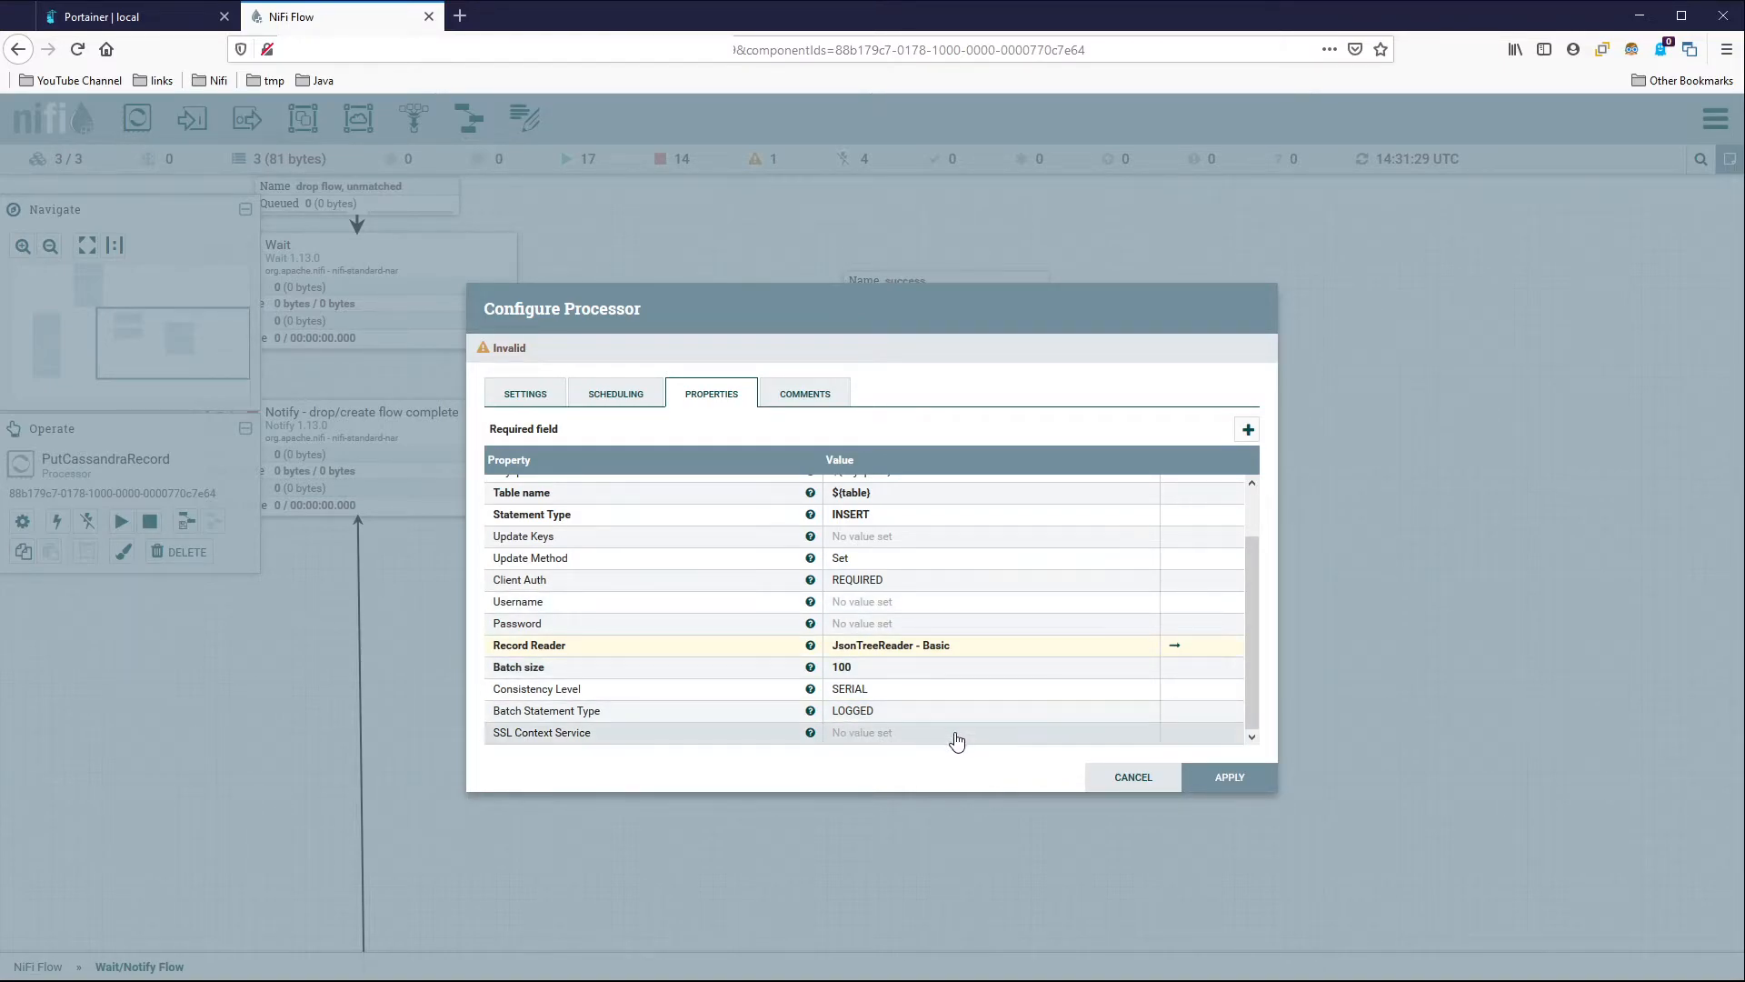
left_click(1227, 778)
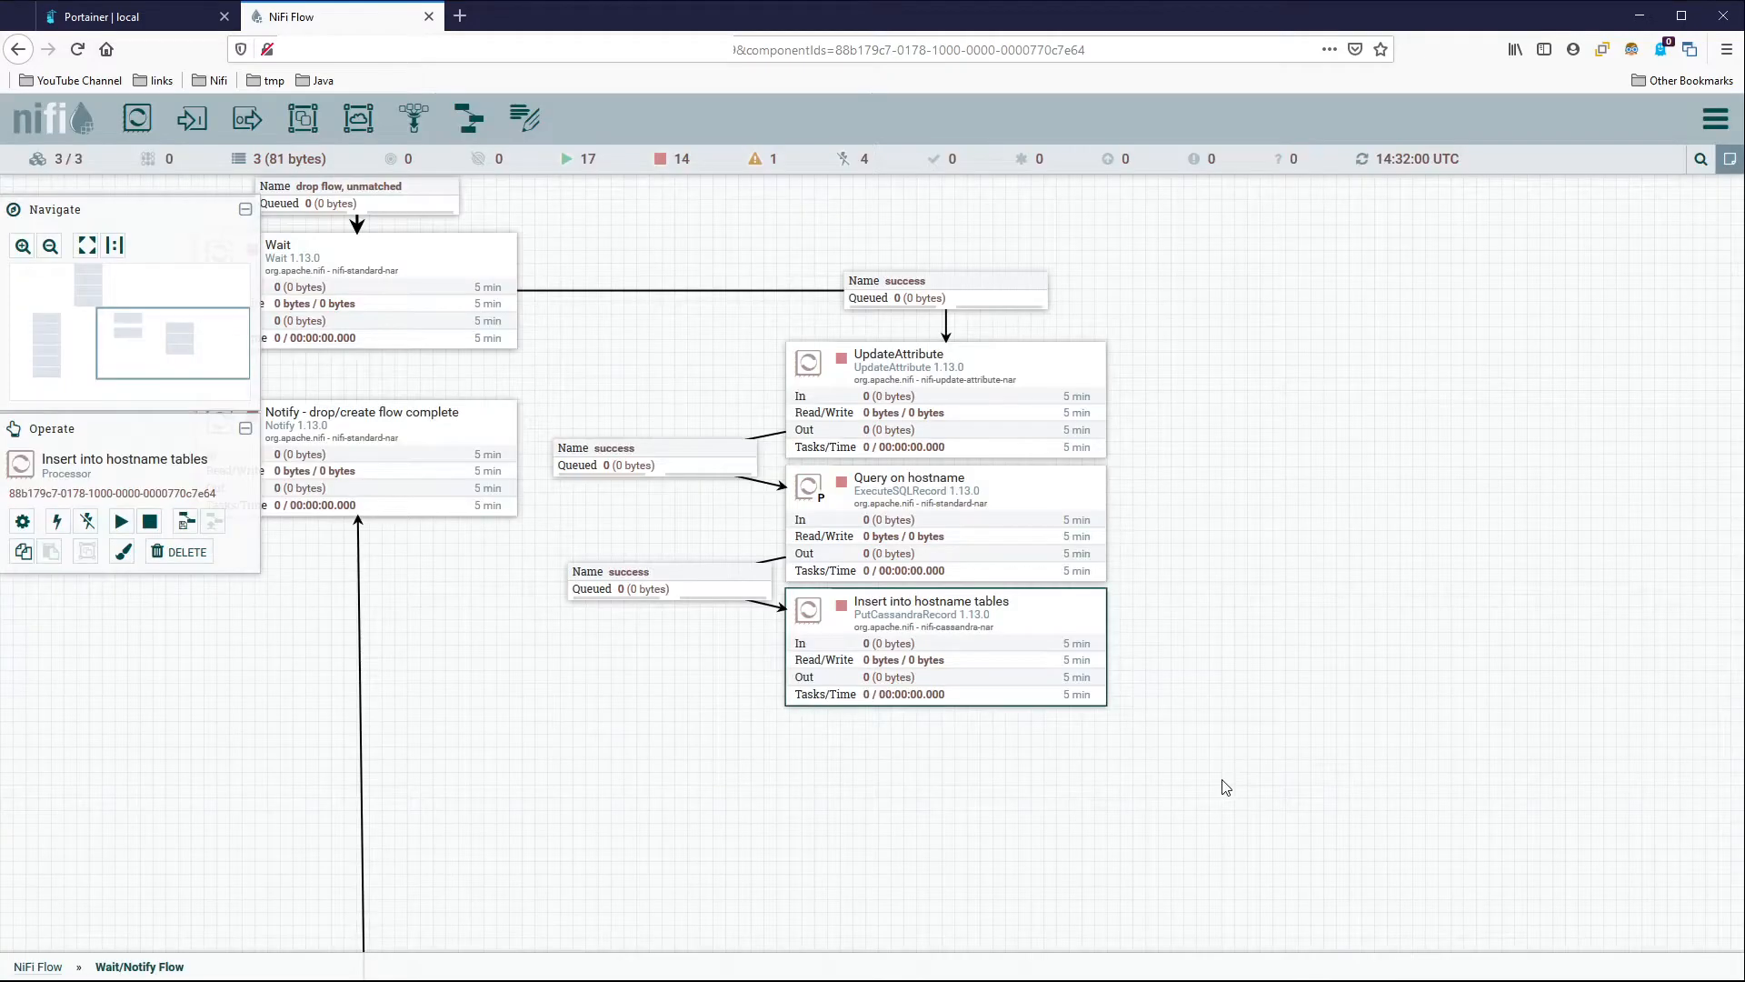
Review the whole flow, from Query hostnames and the splits queue through the drop/create branch to the Wait and insert branch.
scroll(762, 425, "up", 2)
left_click_drag(764, 425, 1025, 518)
scroll(981, 320, "down", 1)
left_click_drag(812, 263, 1082, 323)
left_click_drag(1017, 257, 967, 400)
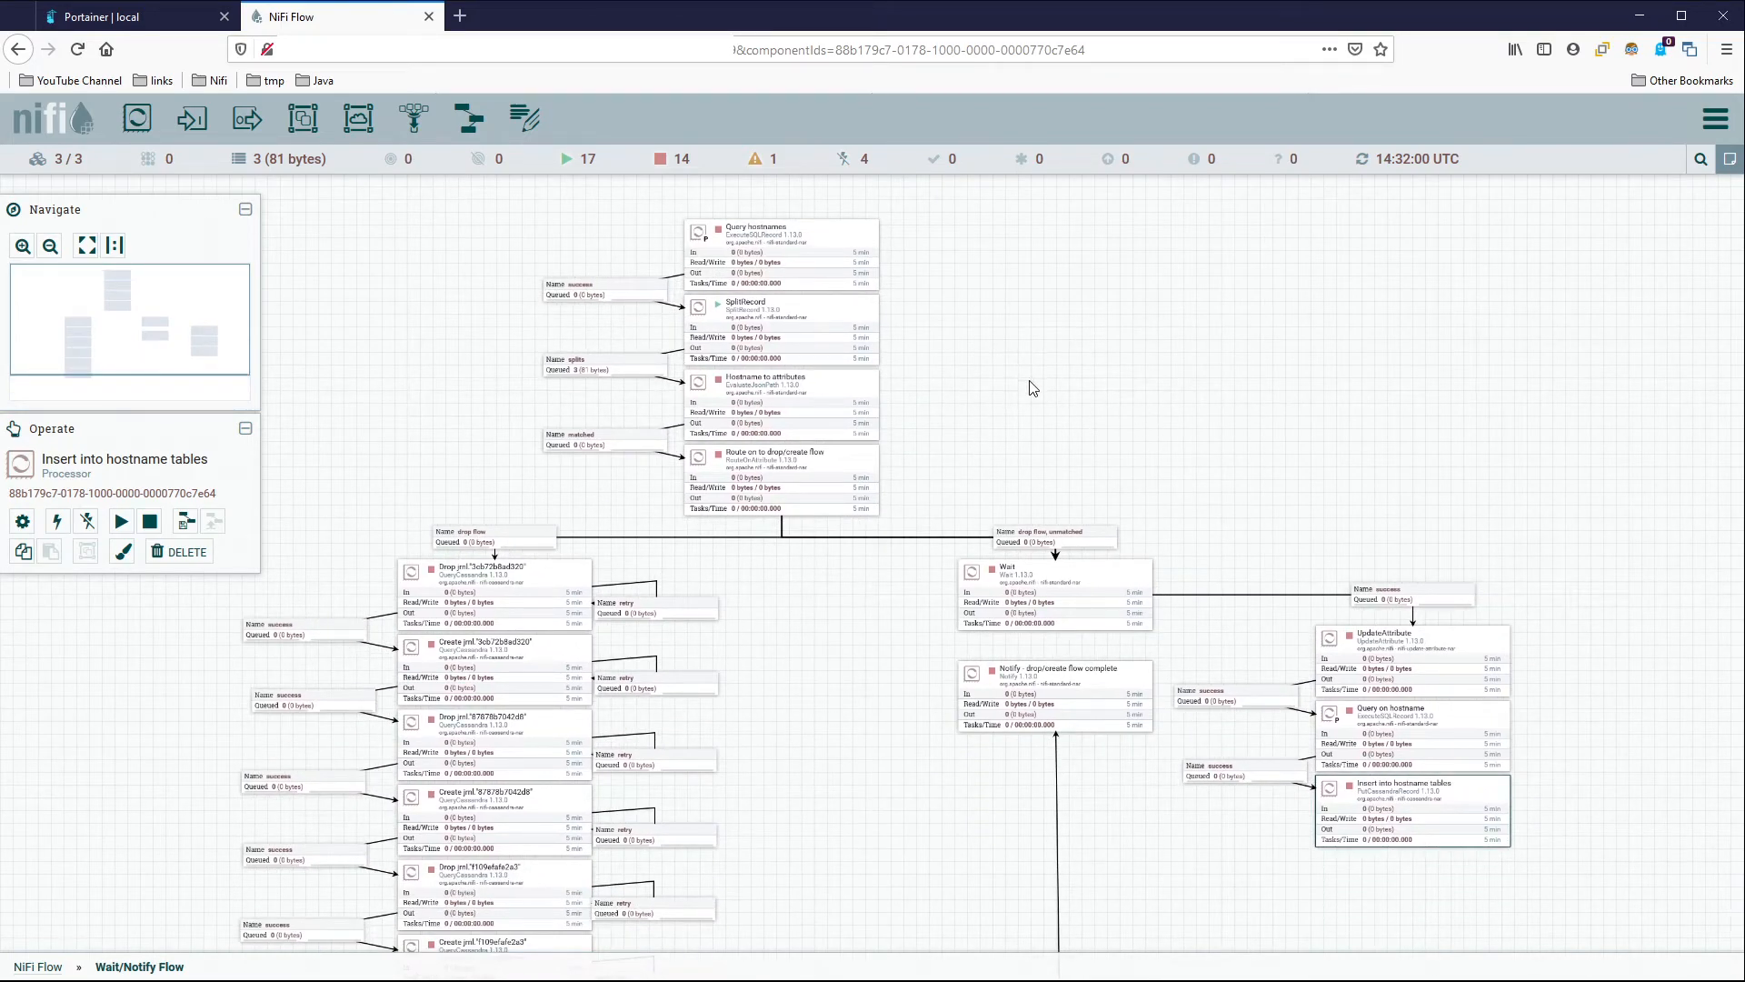
mouse_move(1001, 441)
left_mouse_down()
mouse_move(1035, 370)
mouse_move(1011, 462)
left_mouse_up()
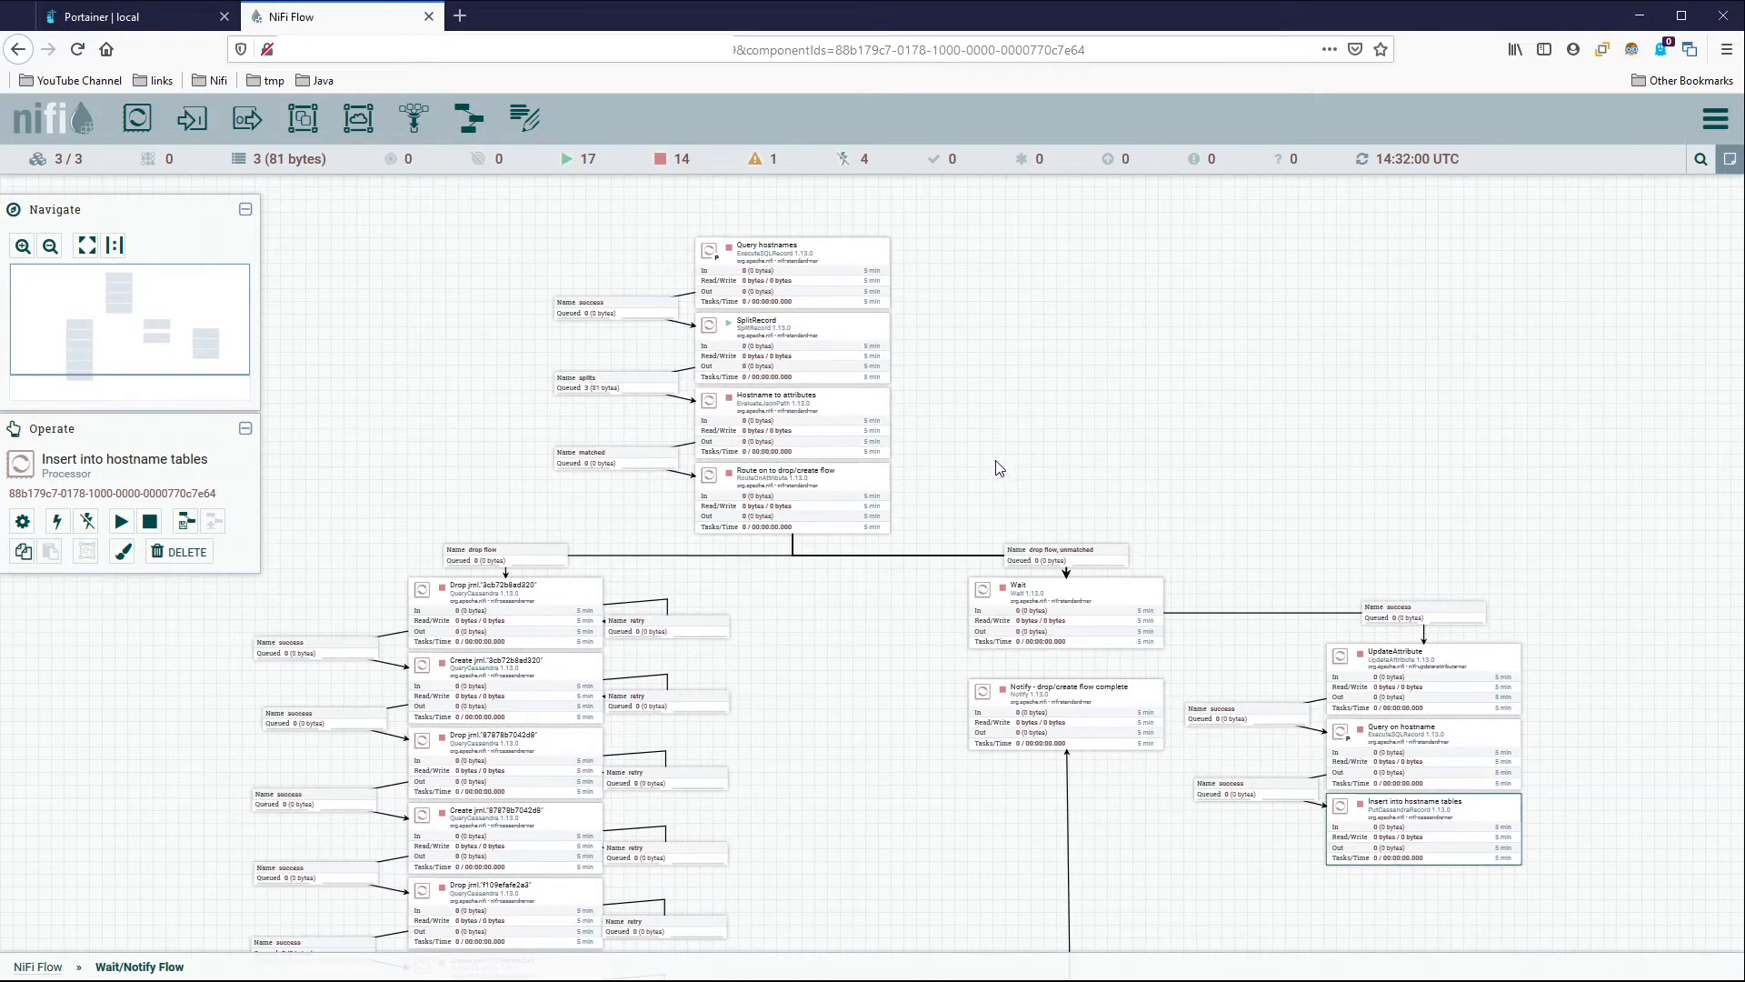
left_click_drag(1228, 544, 1085, 446)
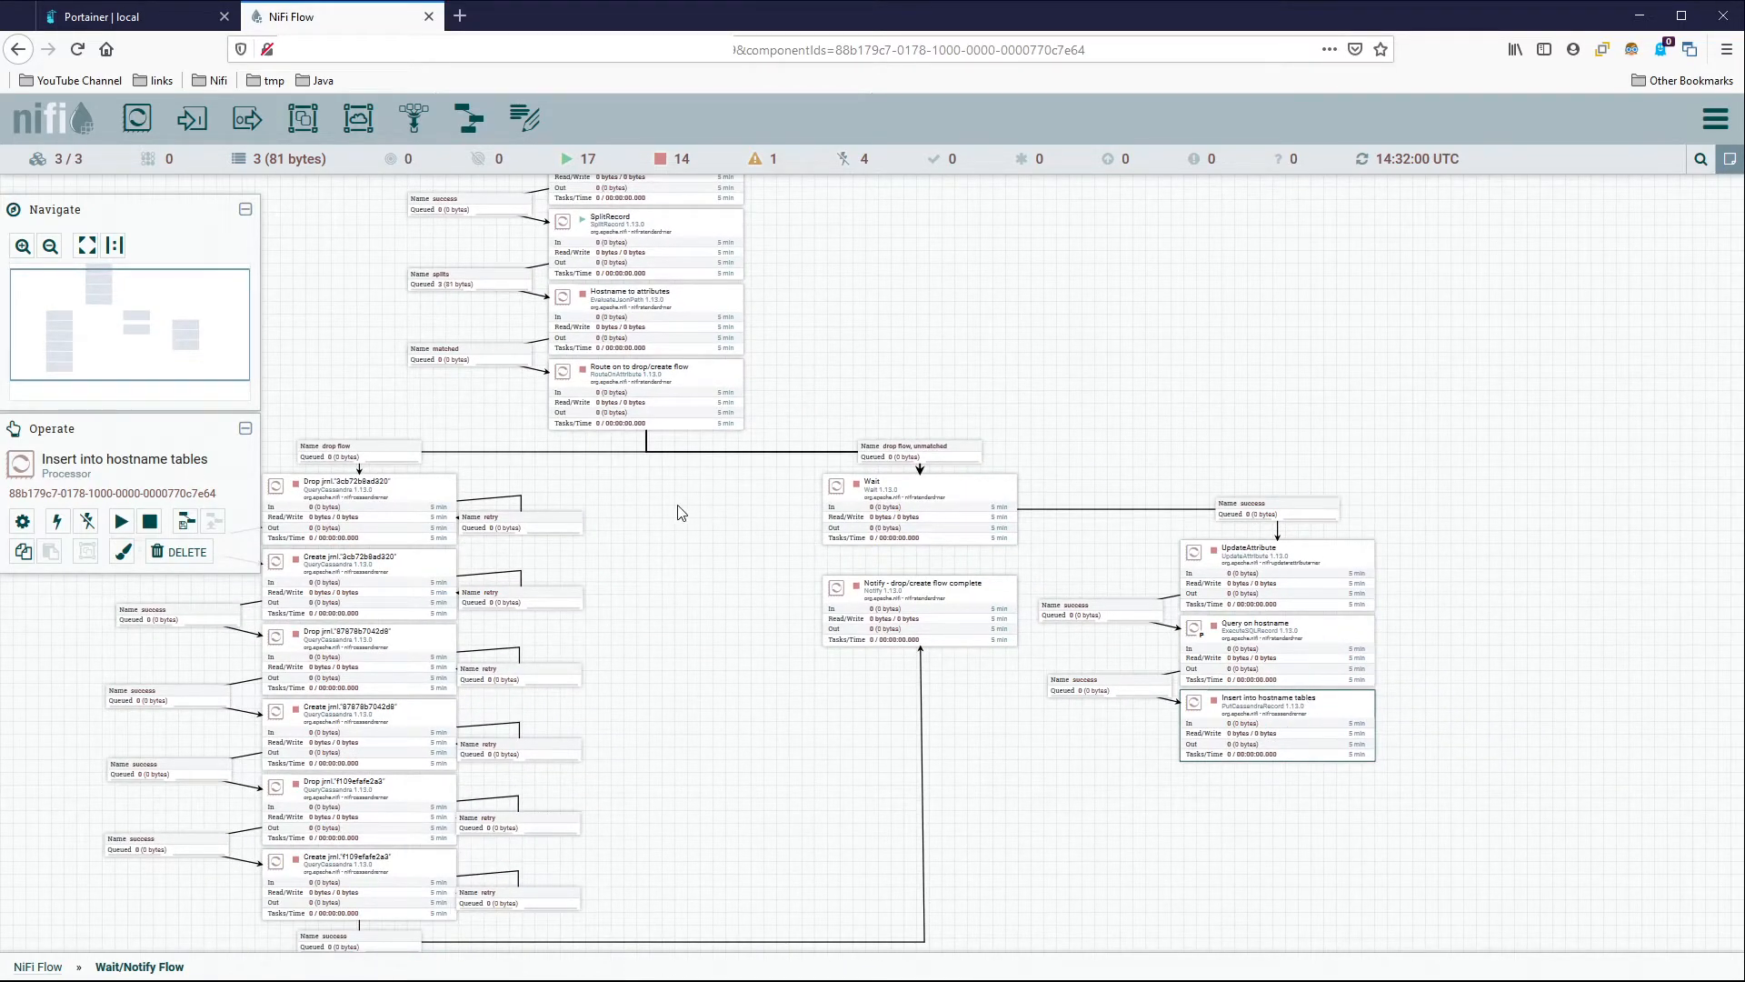
left_click_drag(681, 512, 802, 700)
scroll(939, 452, "up", 3)
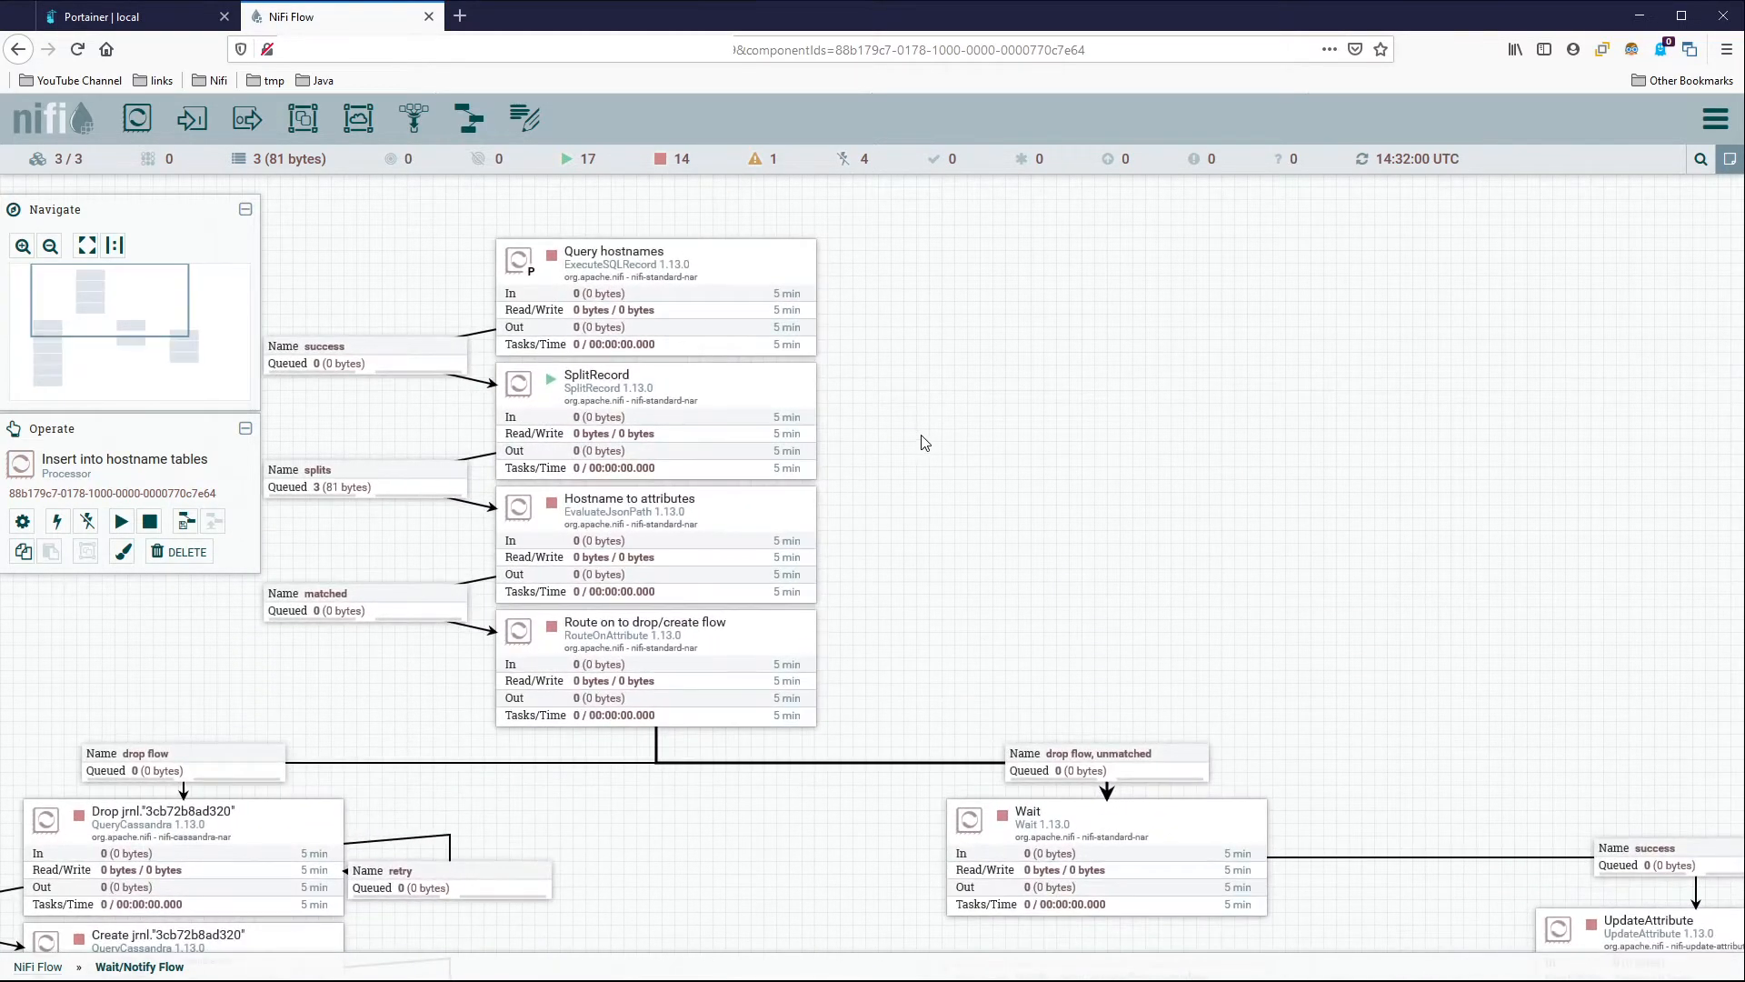
left_click_drag(921, 443, 1103, 502)
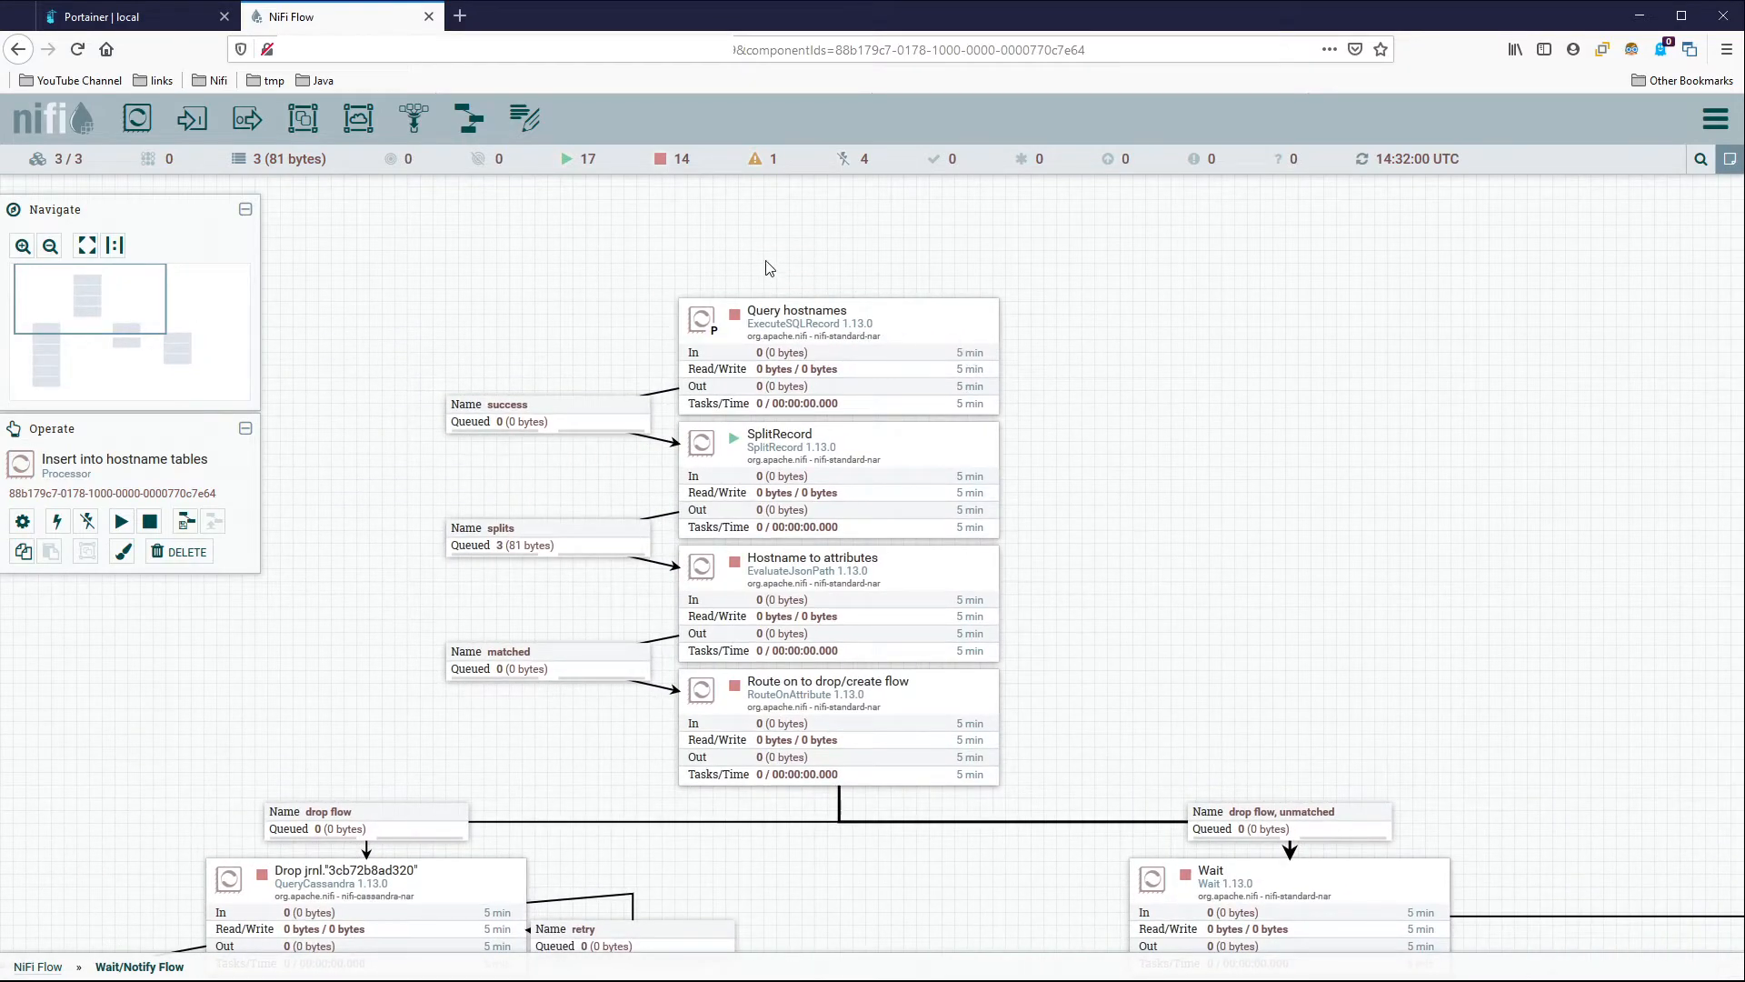
left_click(574, 540)
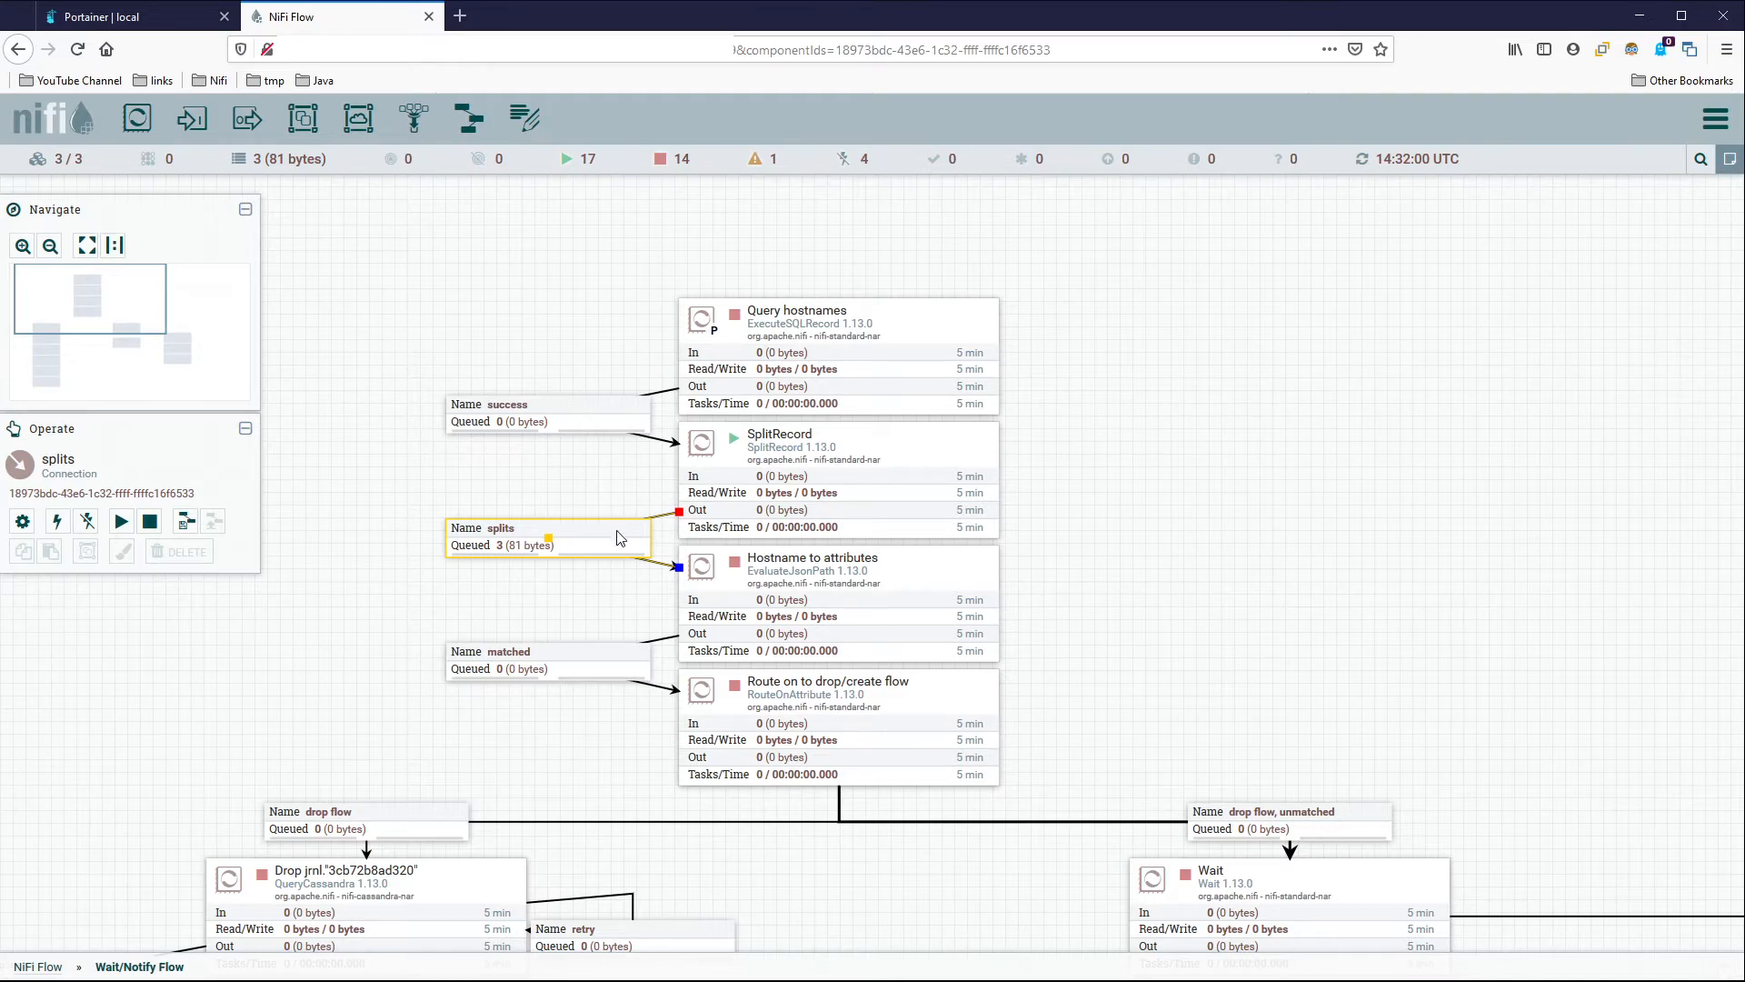
left_click(919, 329)
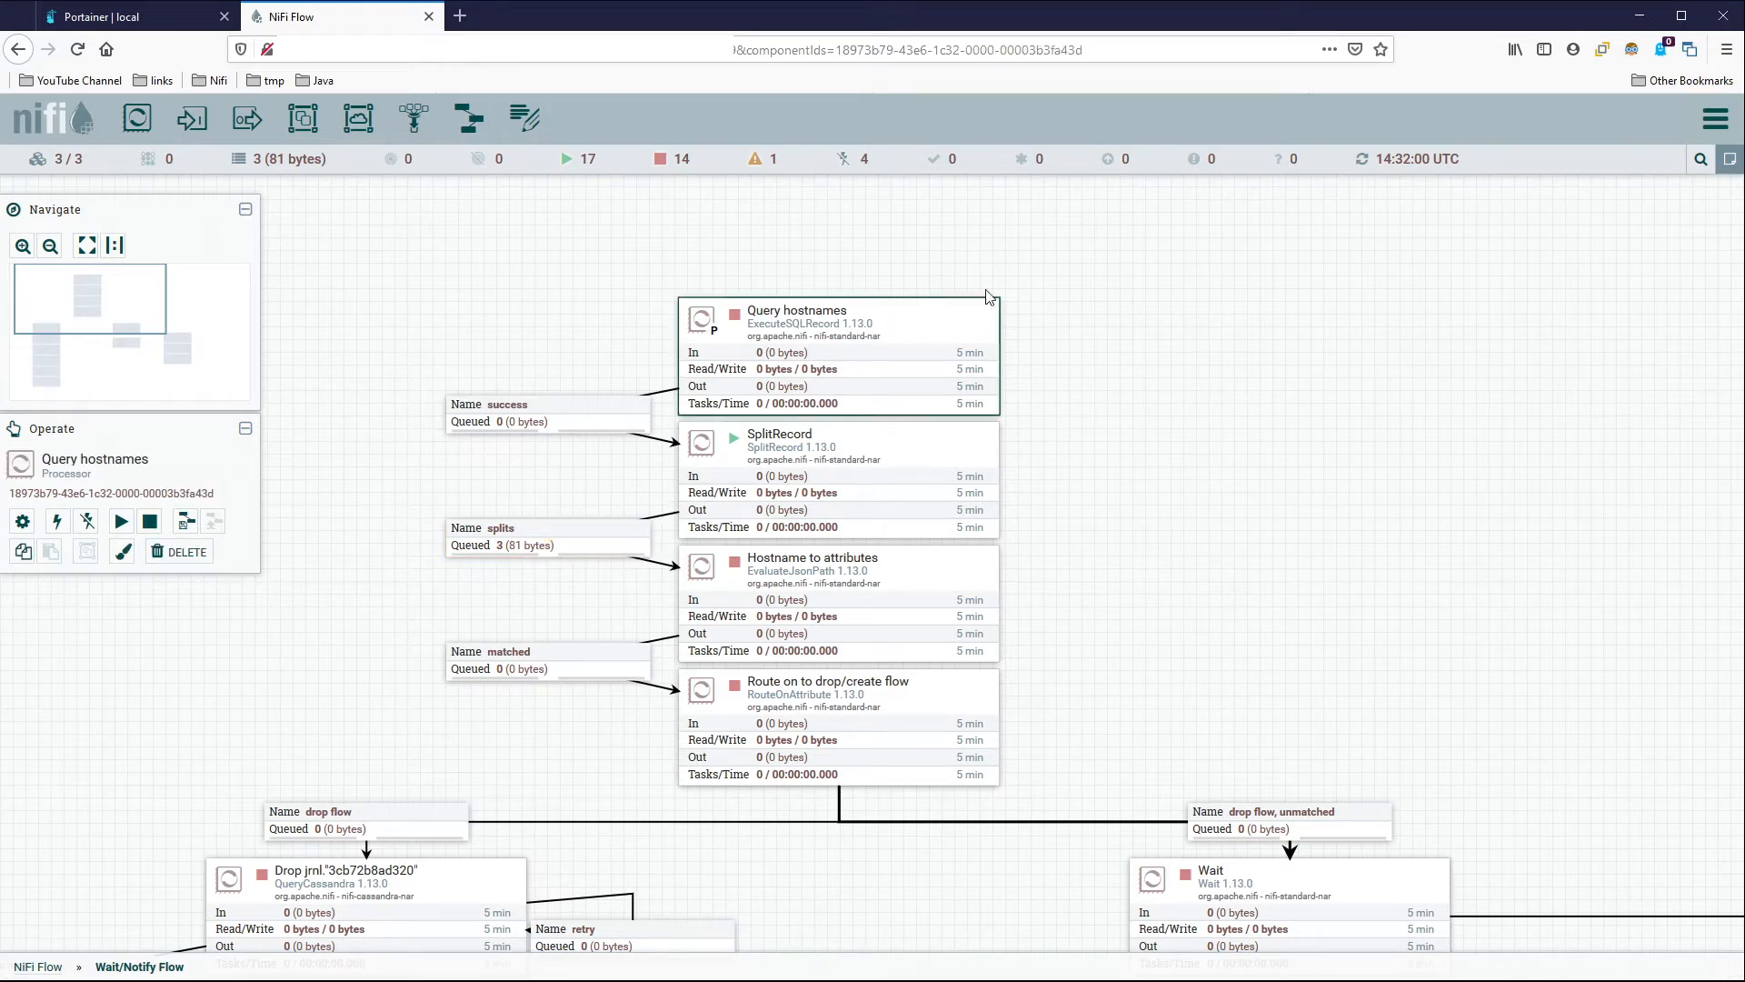
left_click(906, 472)
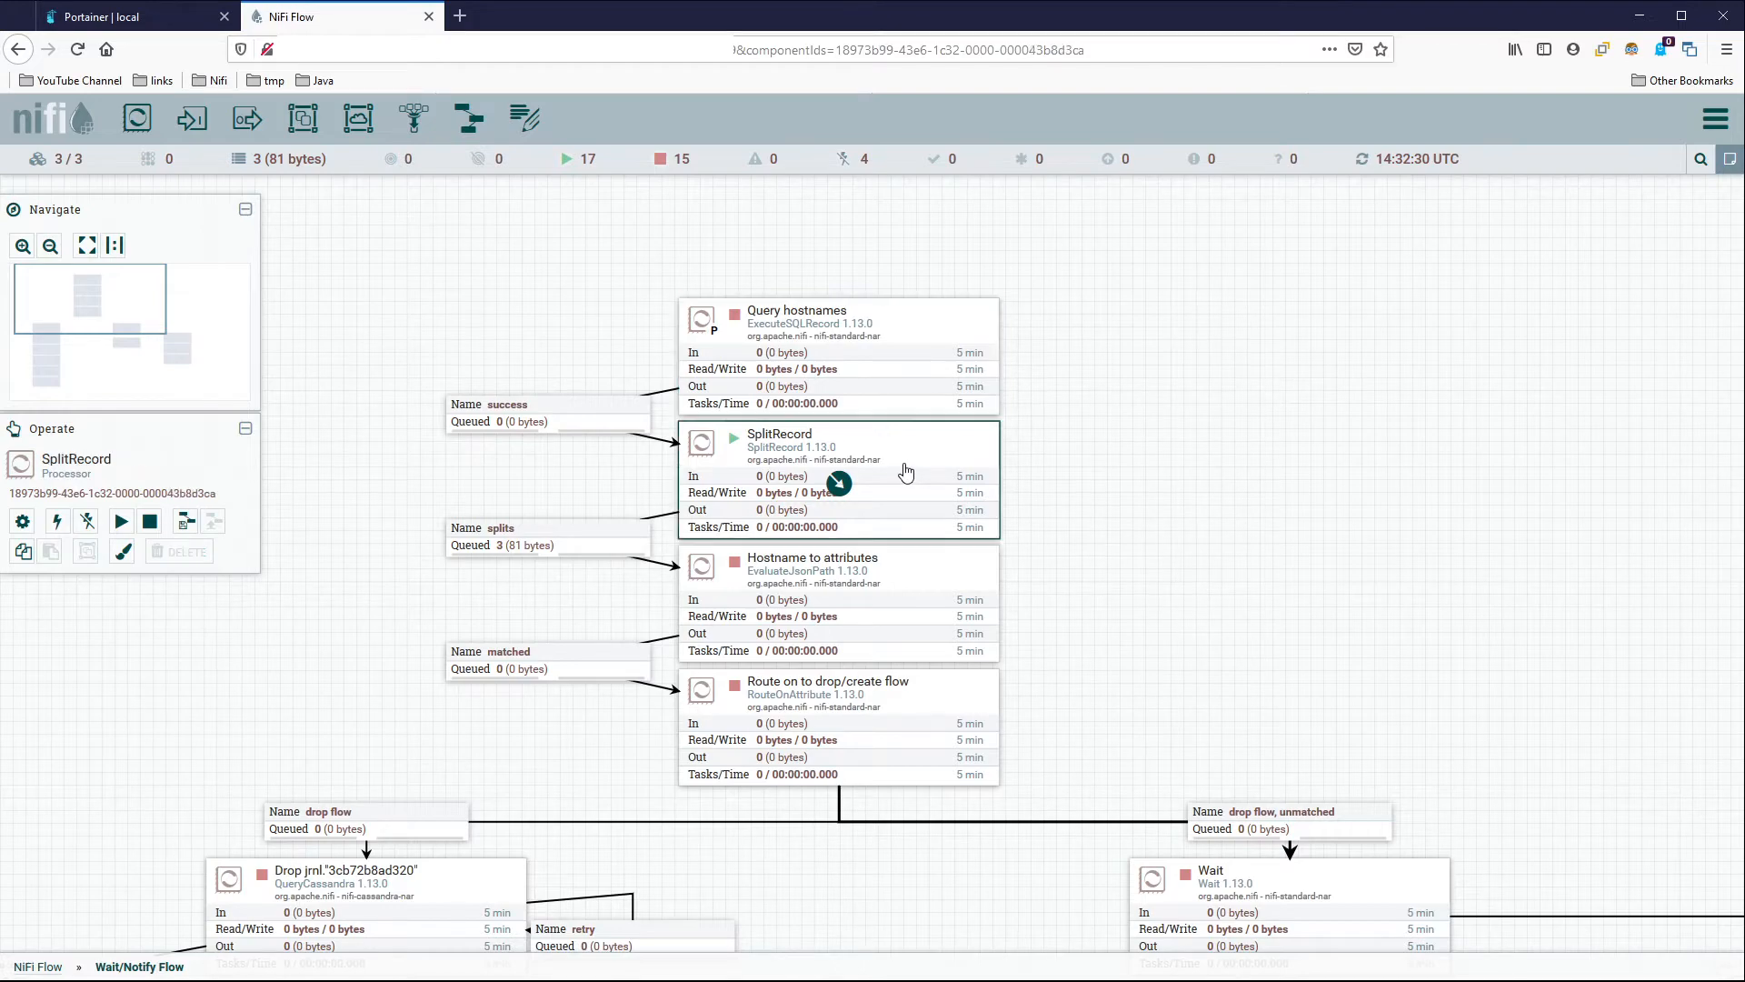
Start the Hostname to attributes processor and refresh the canvas.
left_click_drag(1073, 501, 1073, 375)
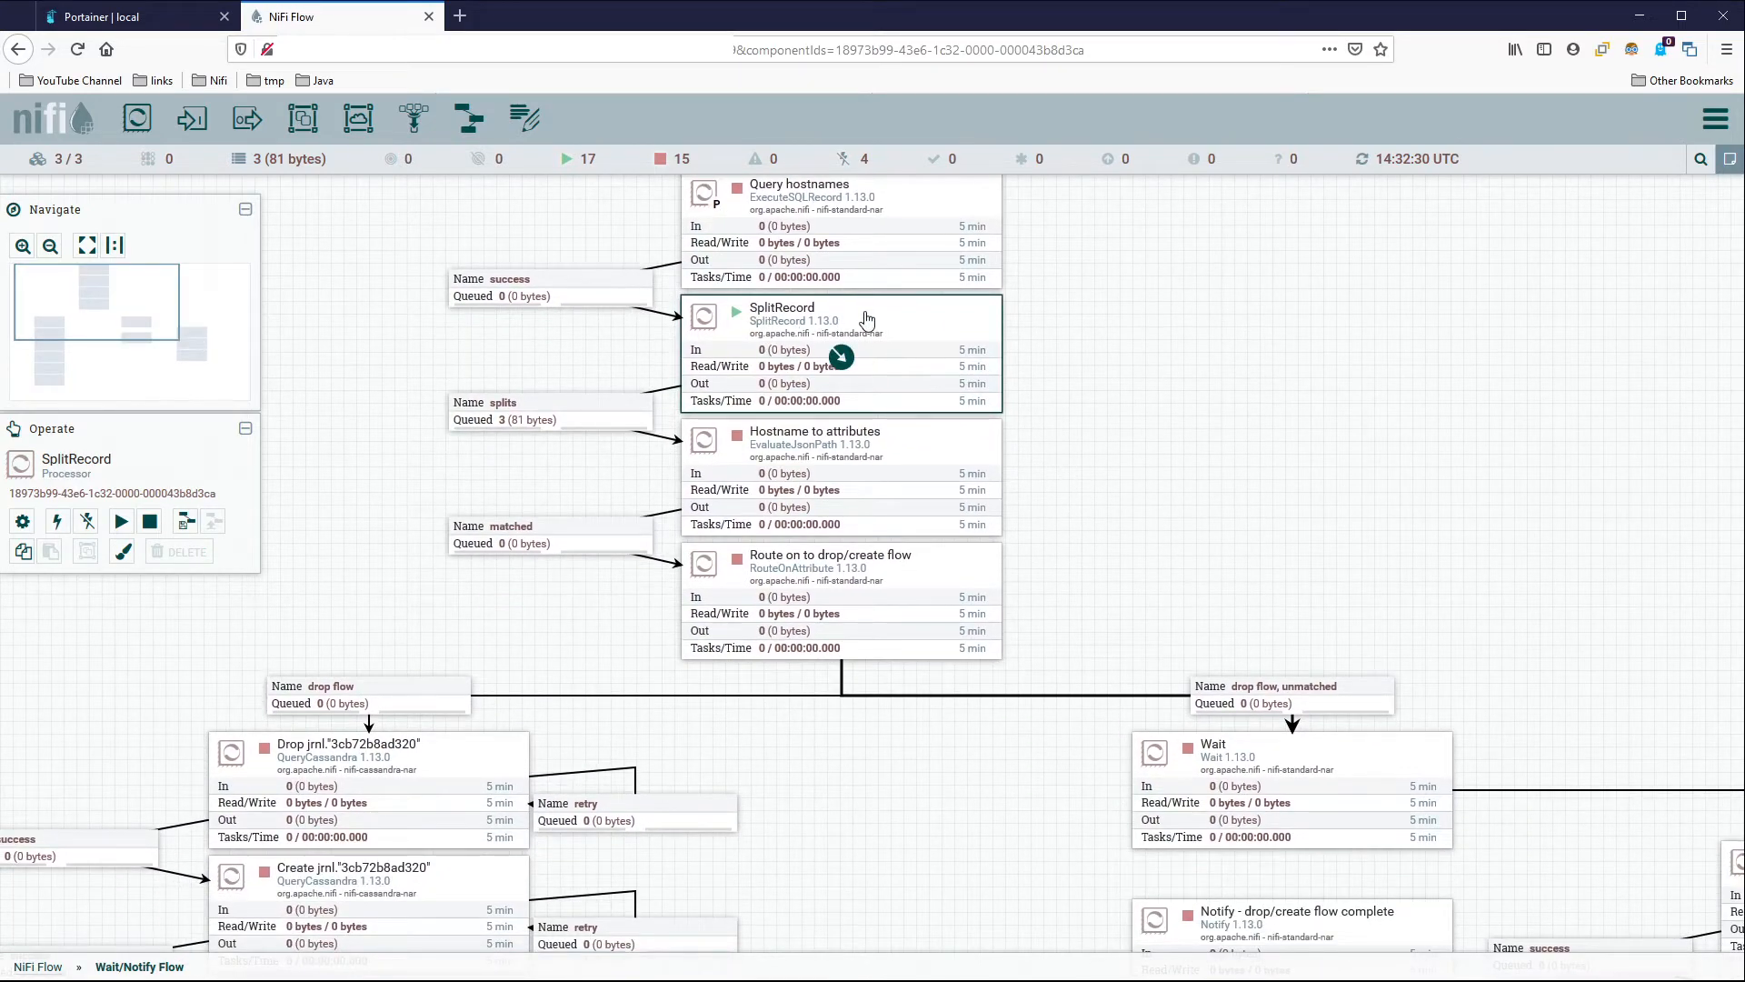
right_click(918, 469)
left_click(940, 491)
right_click(1075, 435)
left_click(1113, 505)
left_click_drag(1112, 506, 1253, 402)
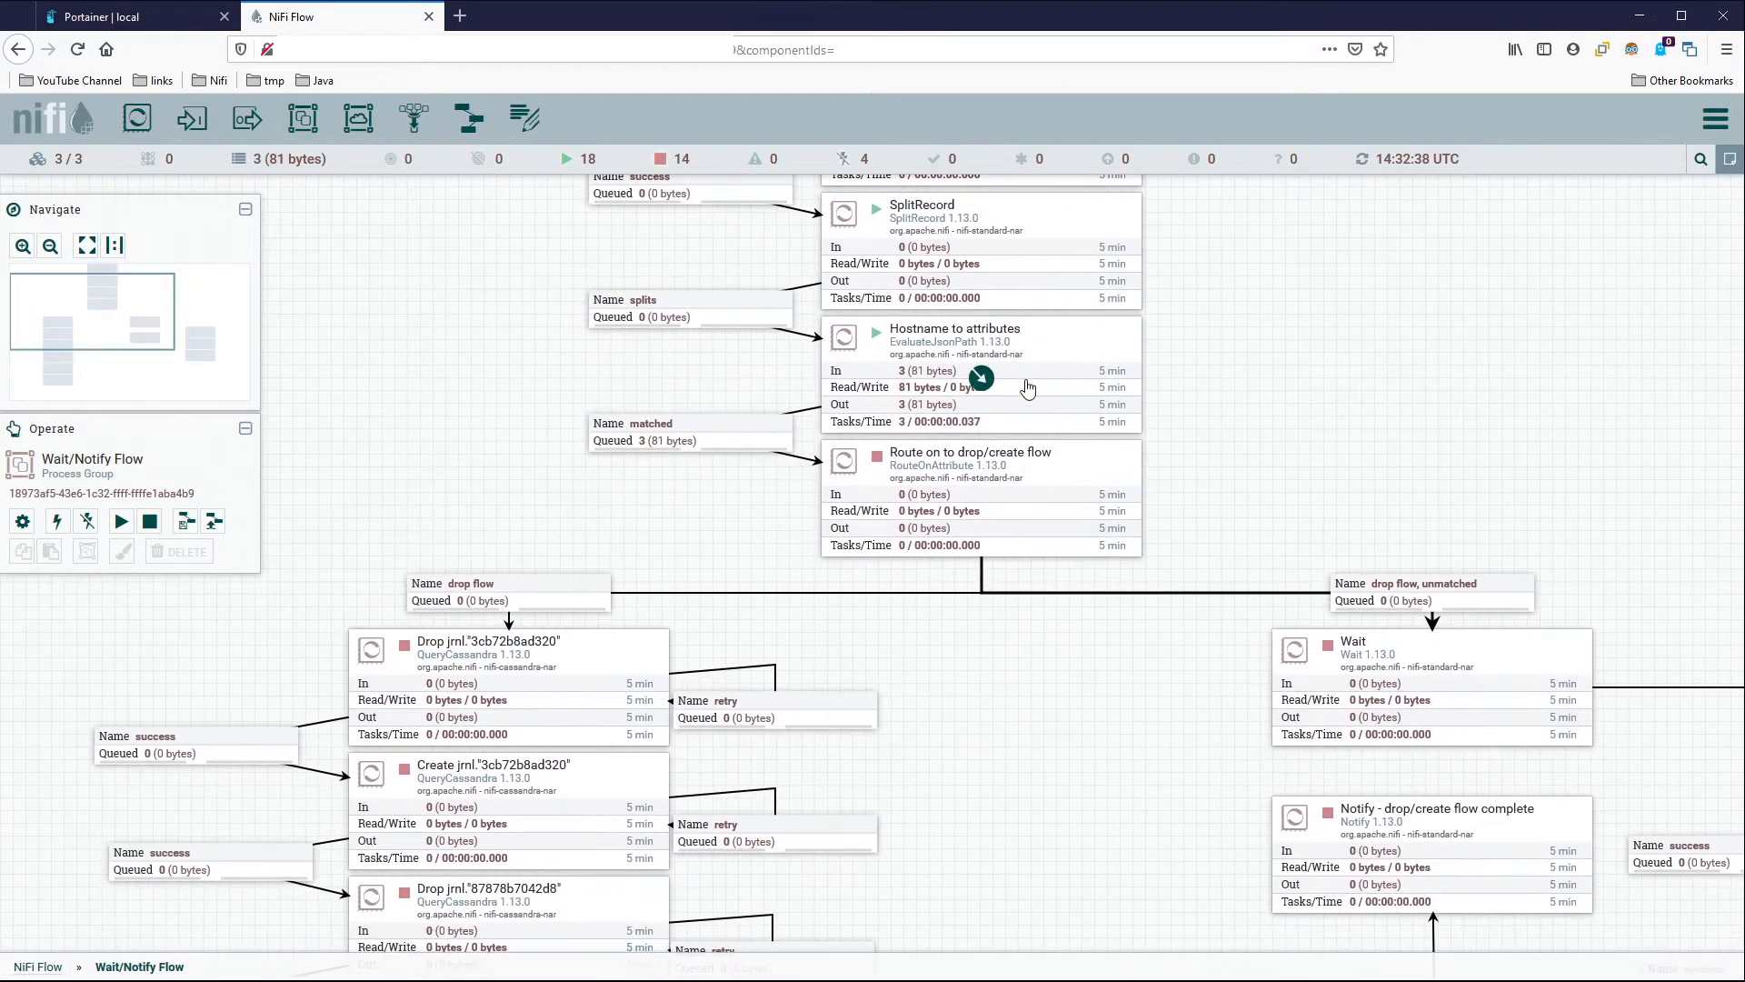
List the matched queue, check the src_hostname attribute of its first FlowFile, and close the listing.
right_click(789, 429)
left_click(842, 497)
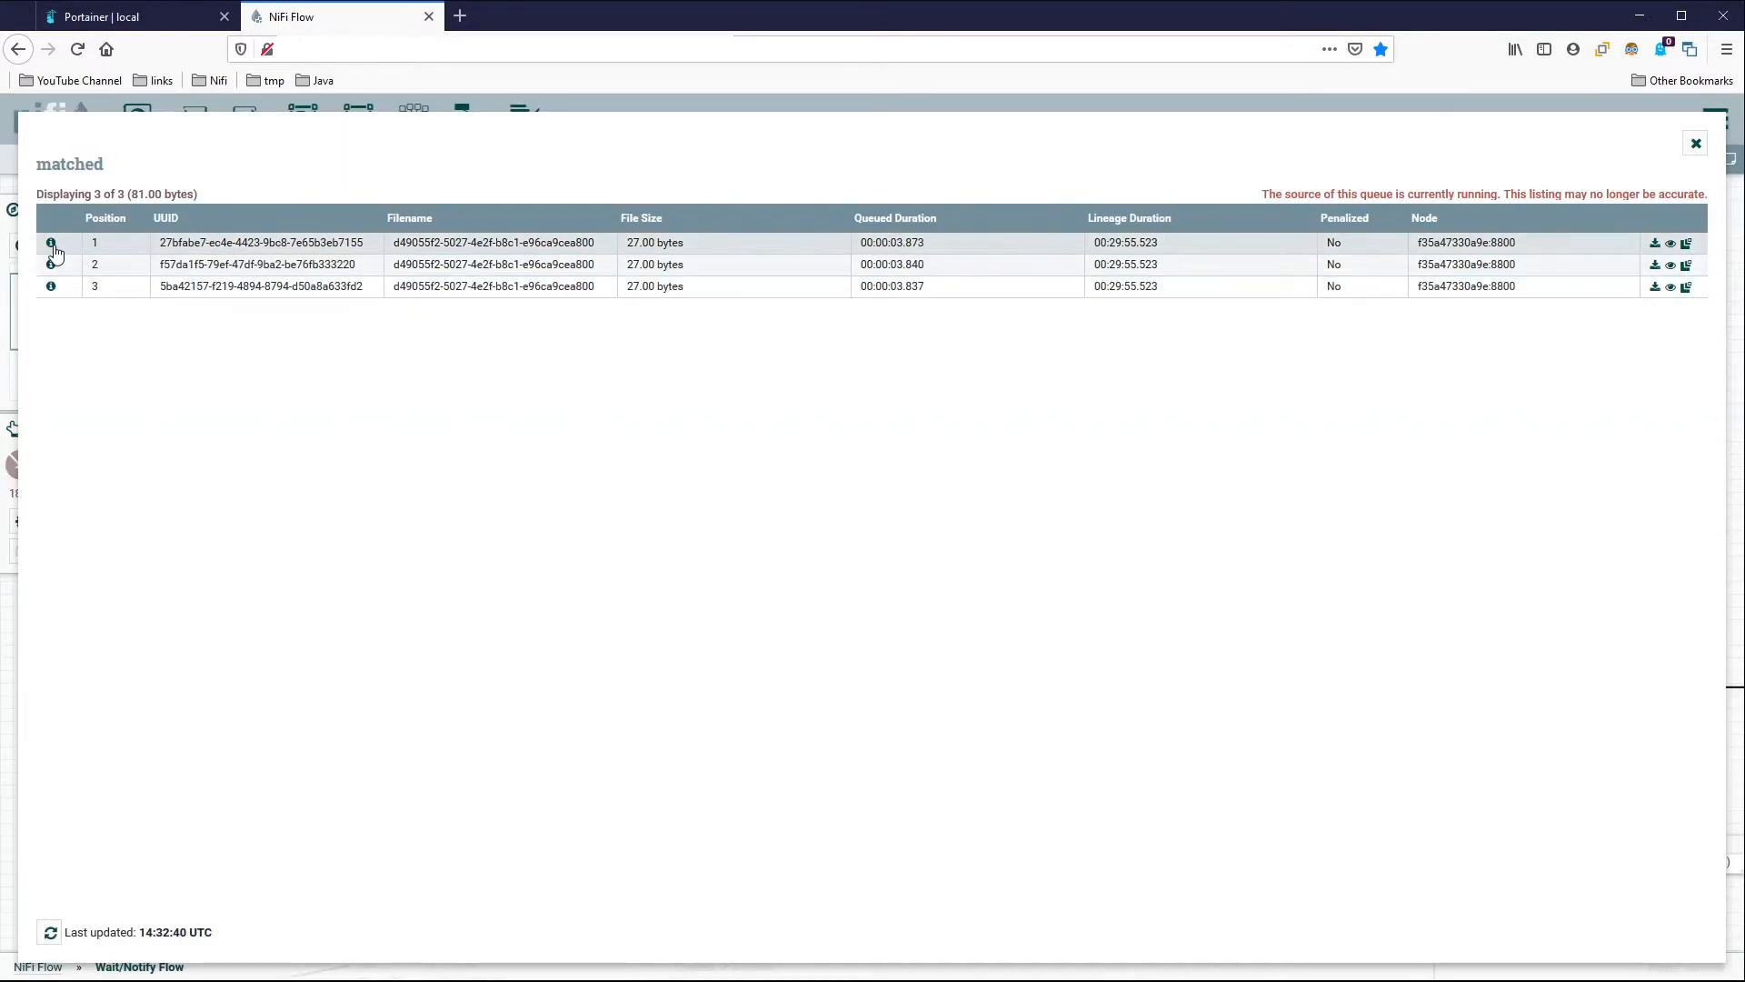
left_click(51, 242)
scroll(760, 500, "down", 3)
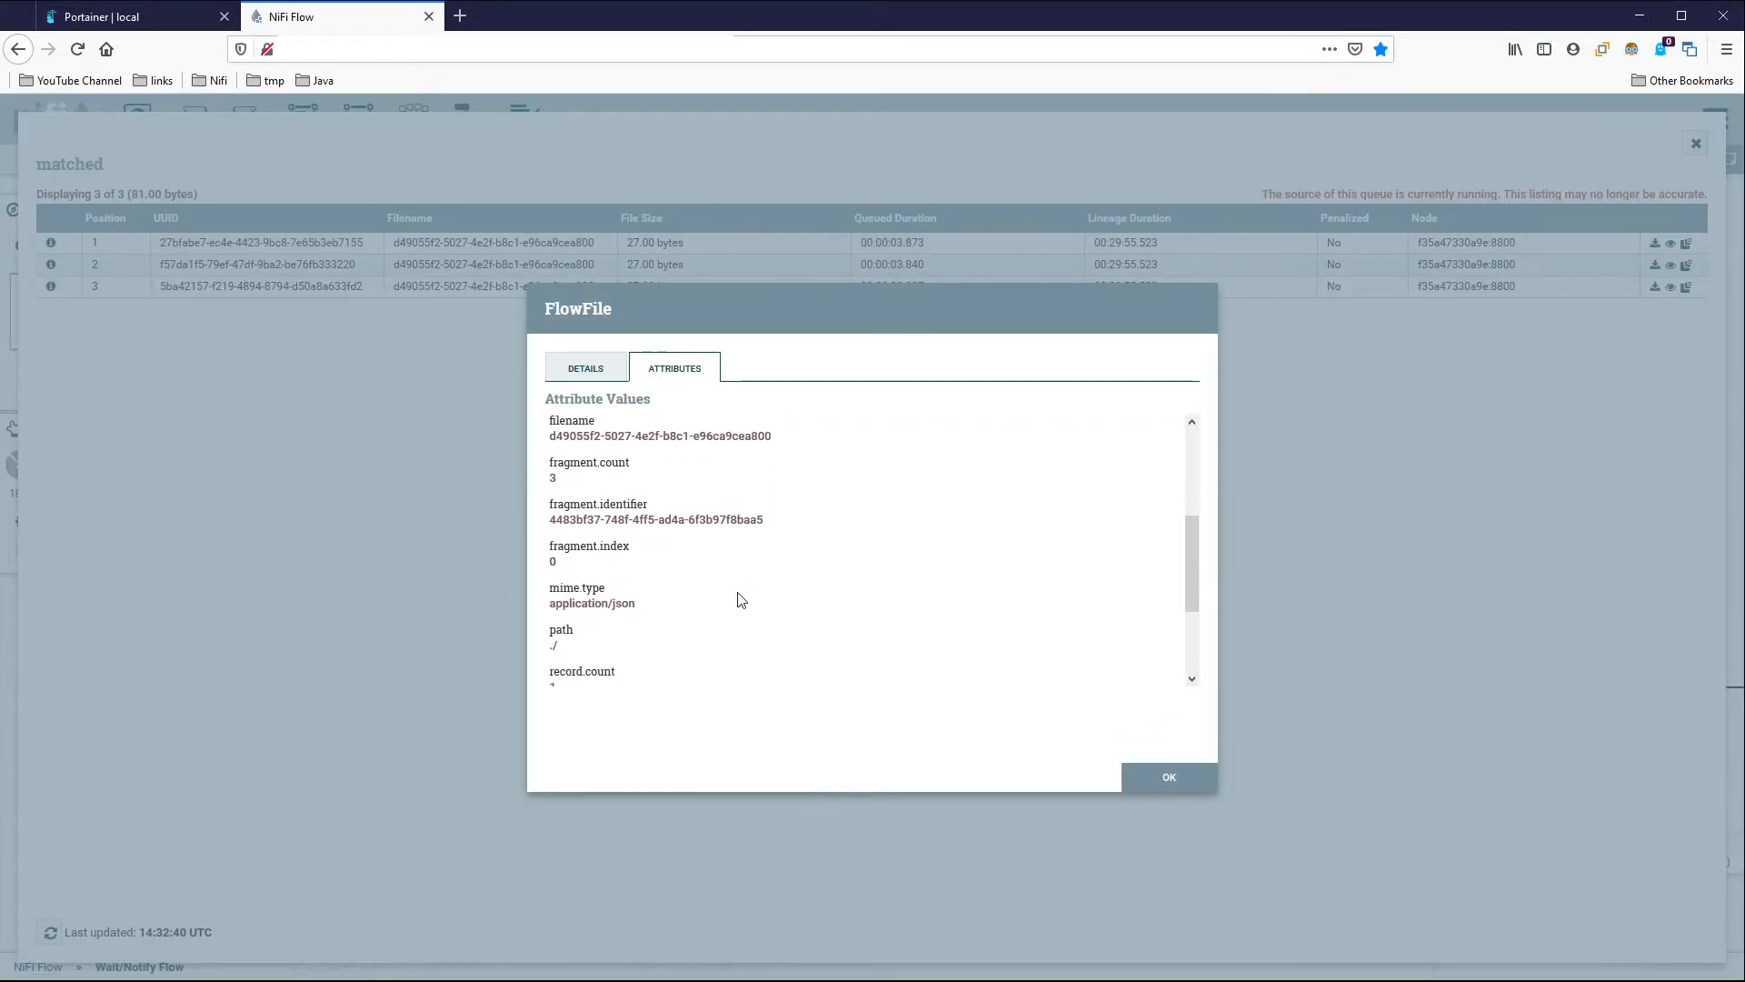
scroll(741, 599, "down", 2)
scroll(740, 600, "down", 2)
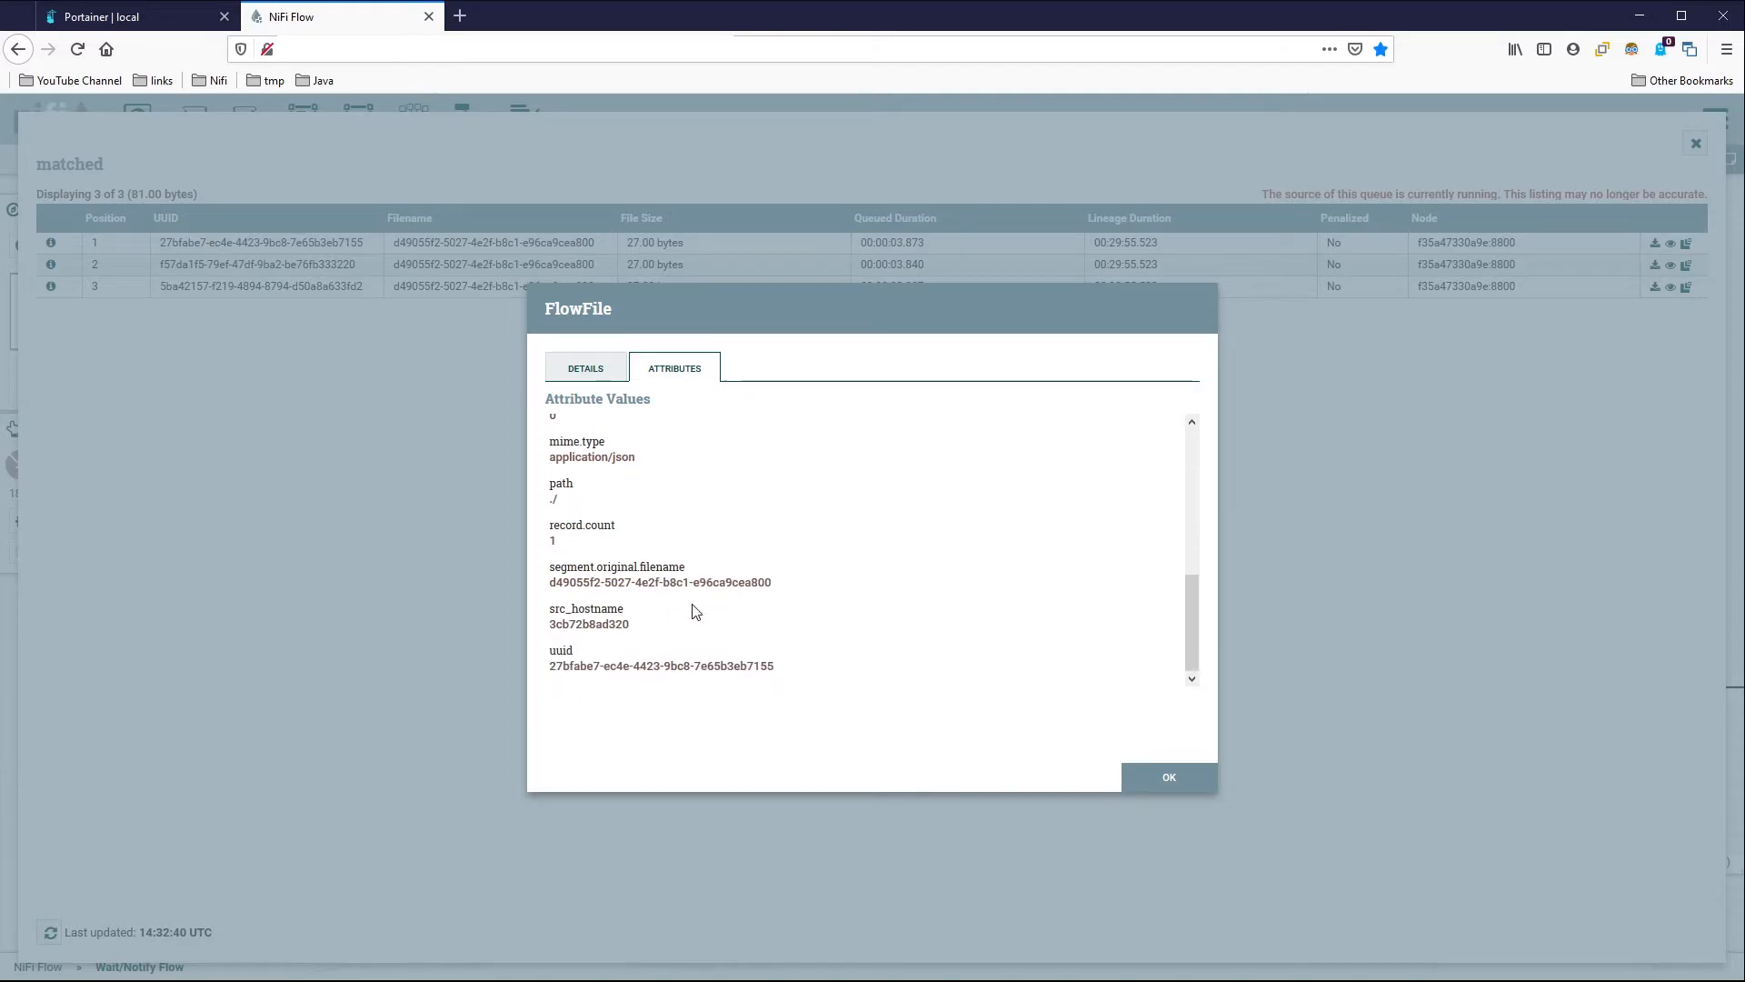
double_click(582, 624)
left_click(1168, 776)
left_click(1706, 143)
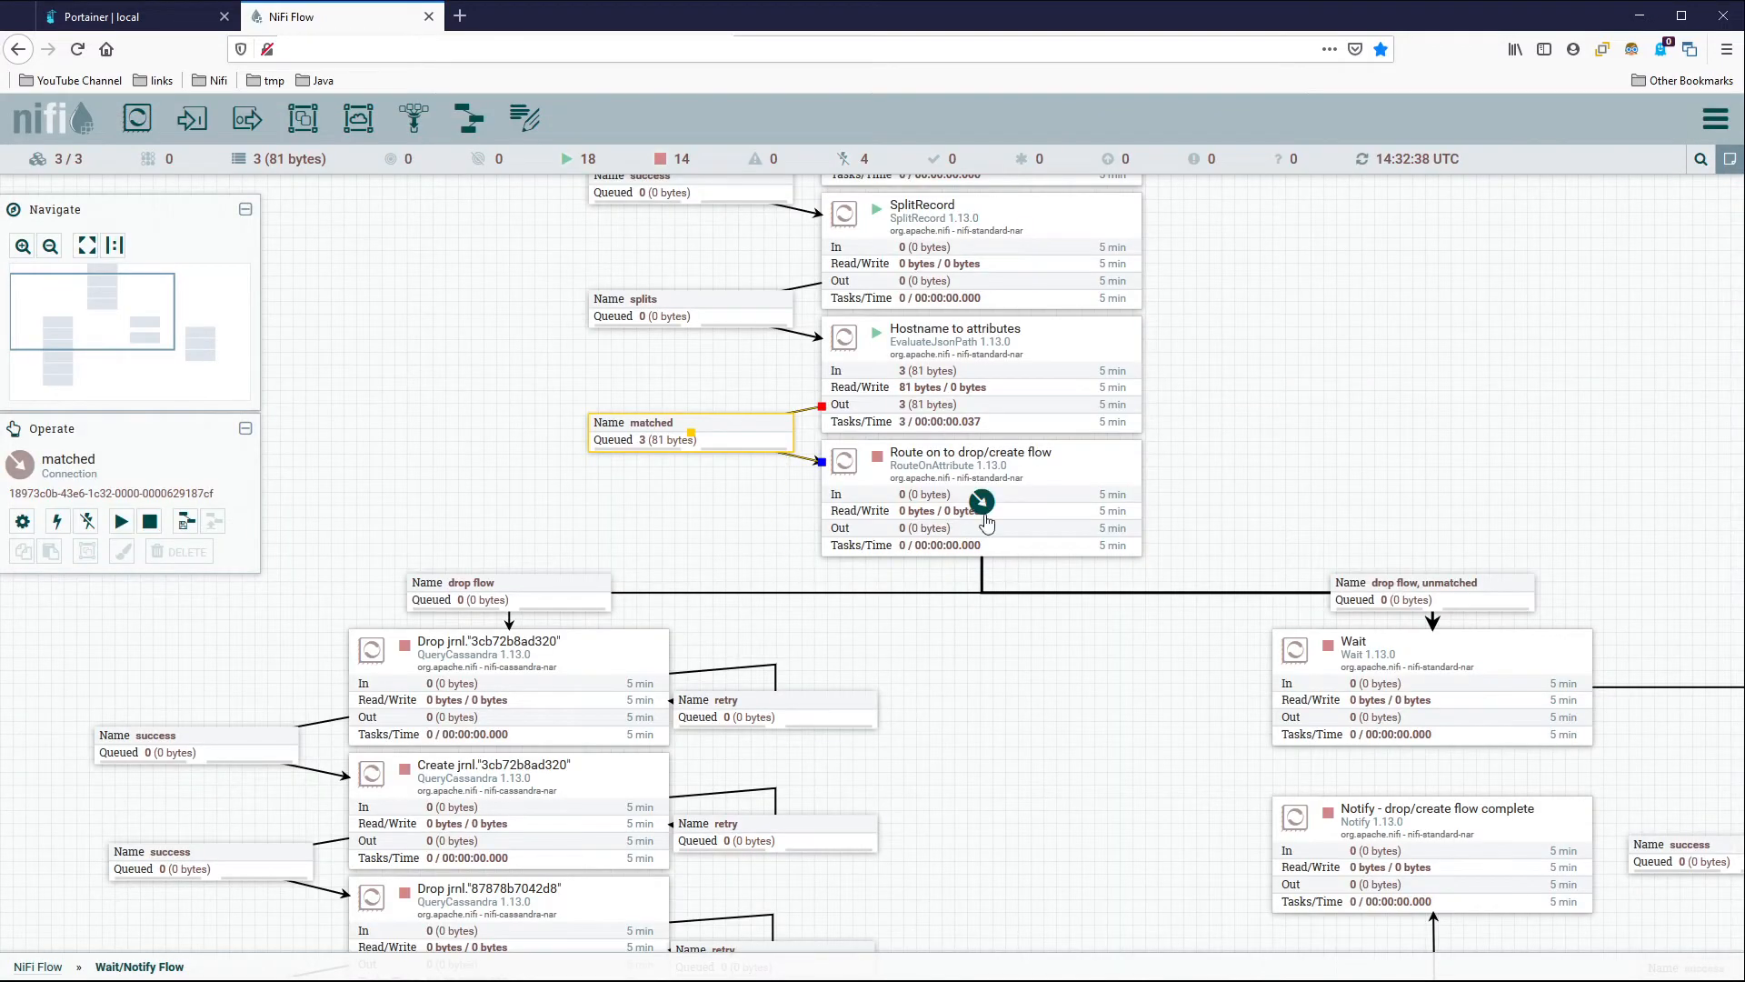
Start the Route on to drop/create flow processor and refresh the canvas.
scroll(967, 500, "up", 2)
left_click(1004, 432)
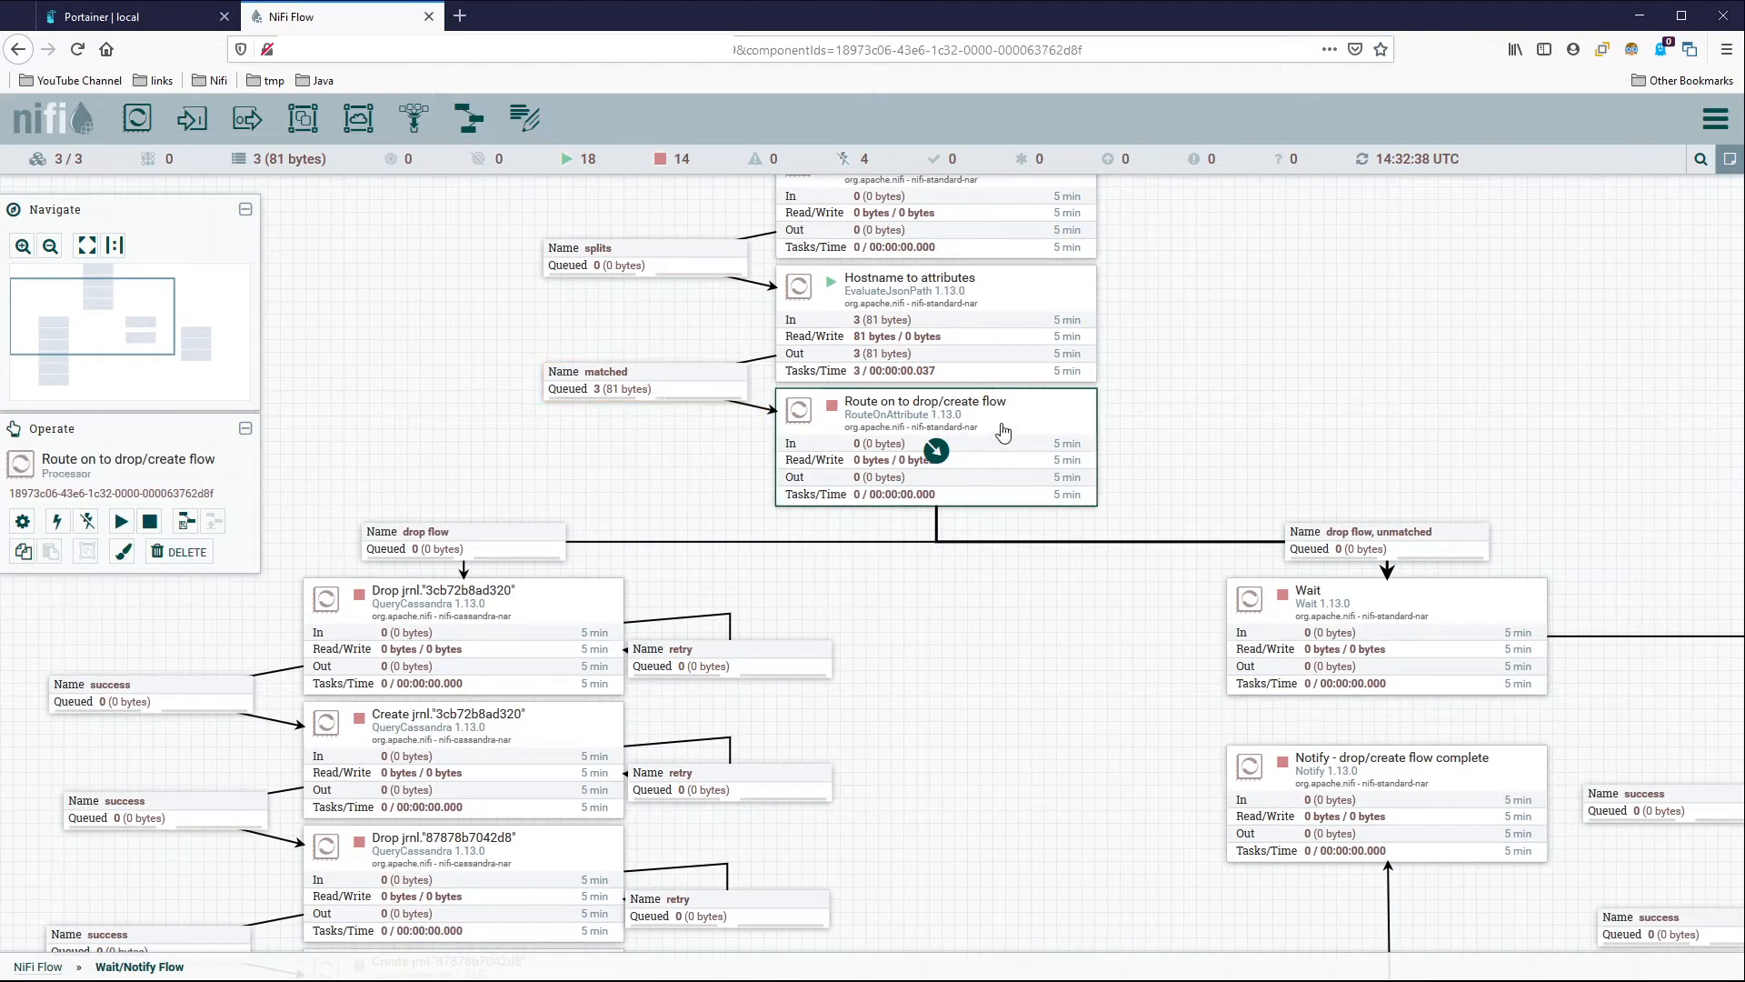
left_click(511, 552)
left_click(1414, 546)
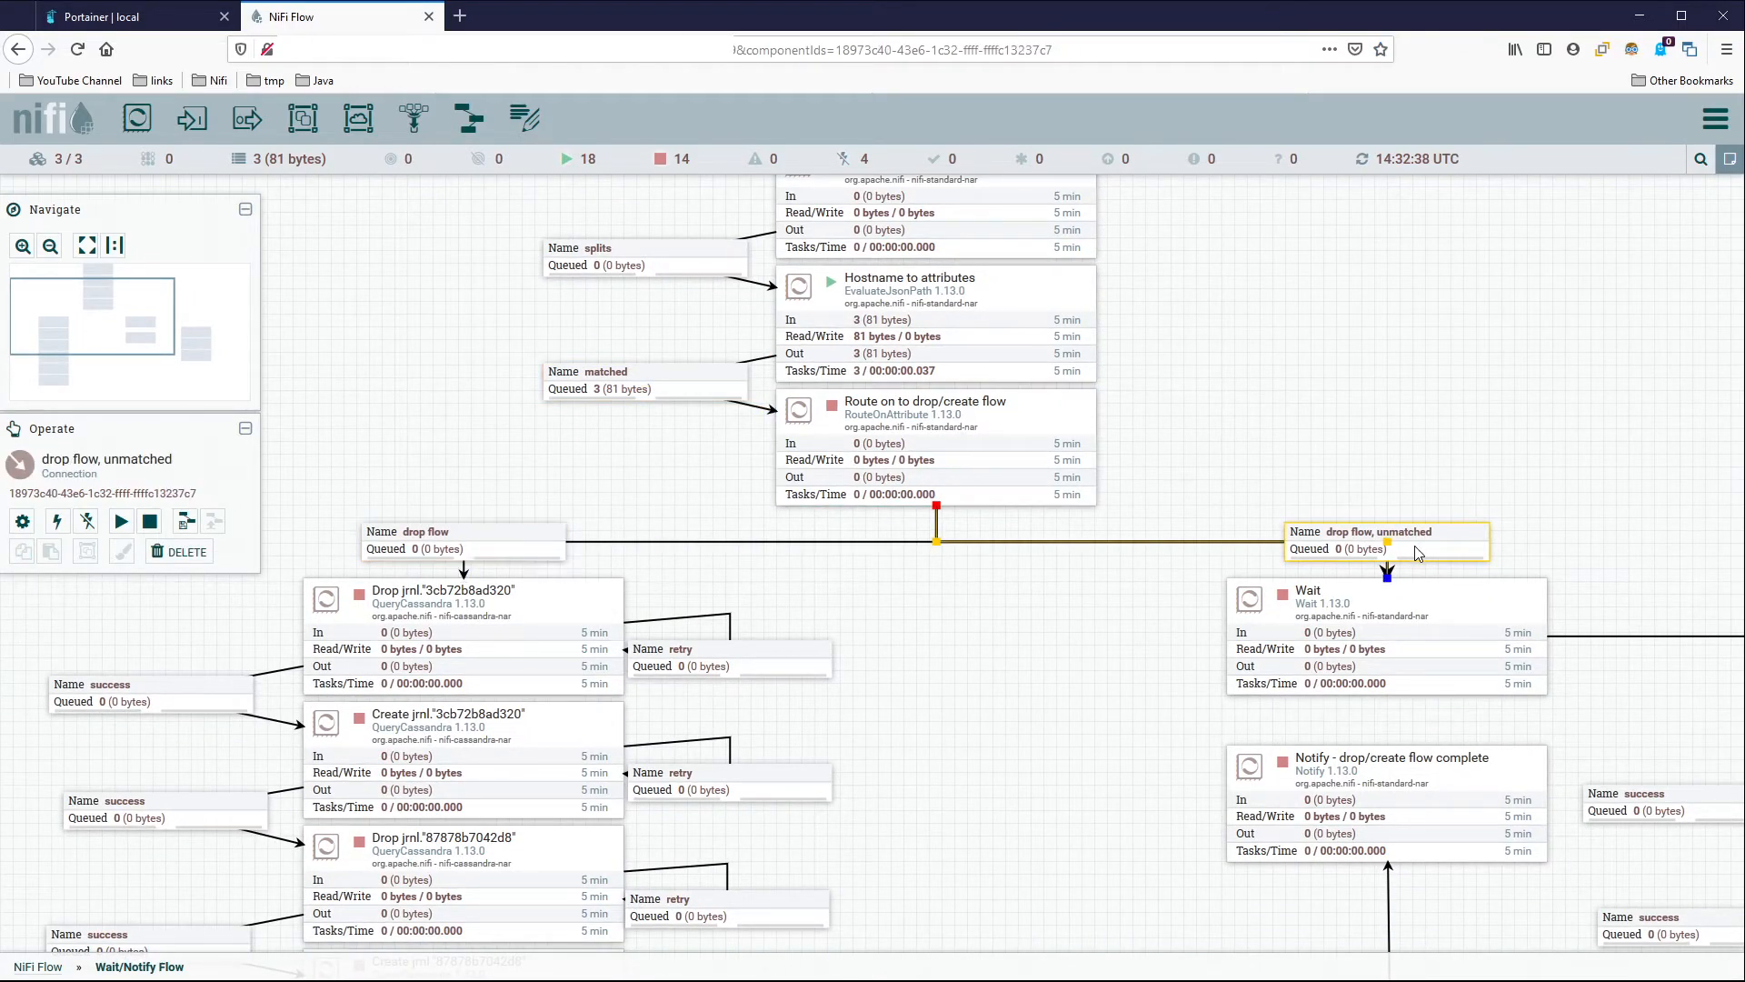
left_click(1003, 432)
right_click(1000, 427)
left_click(1046, 467)
right_click(879, 613)
left_click(920, 629)
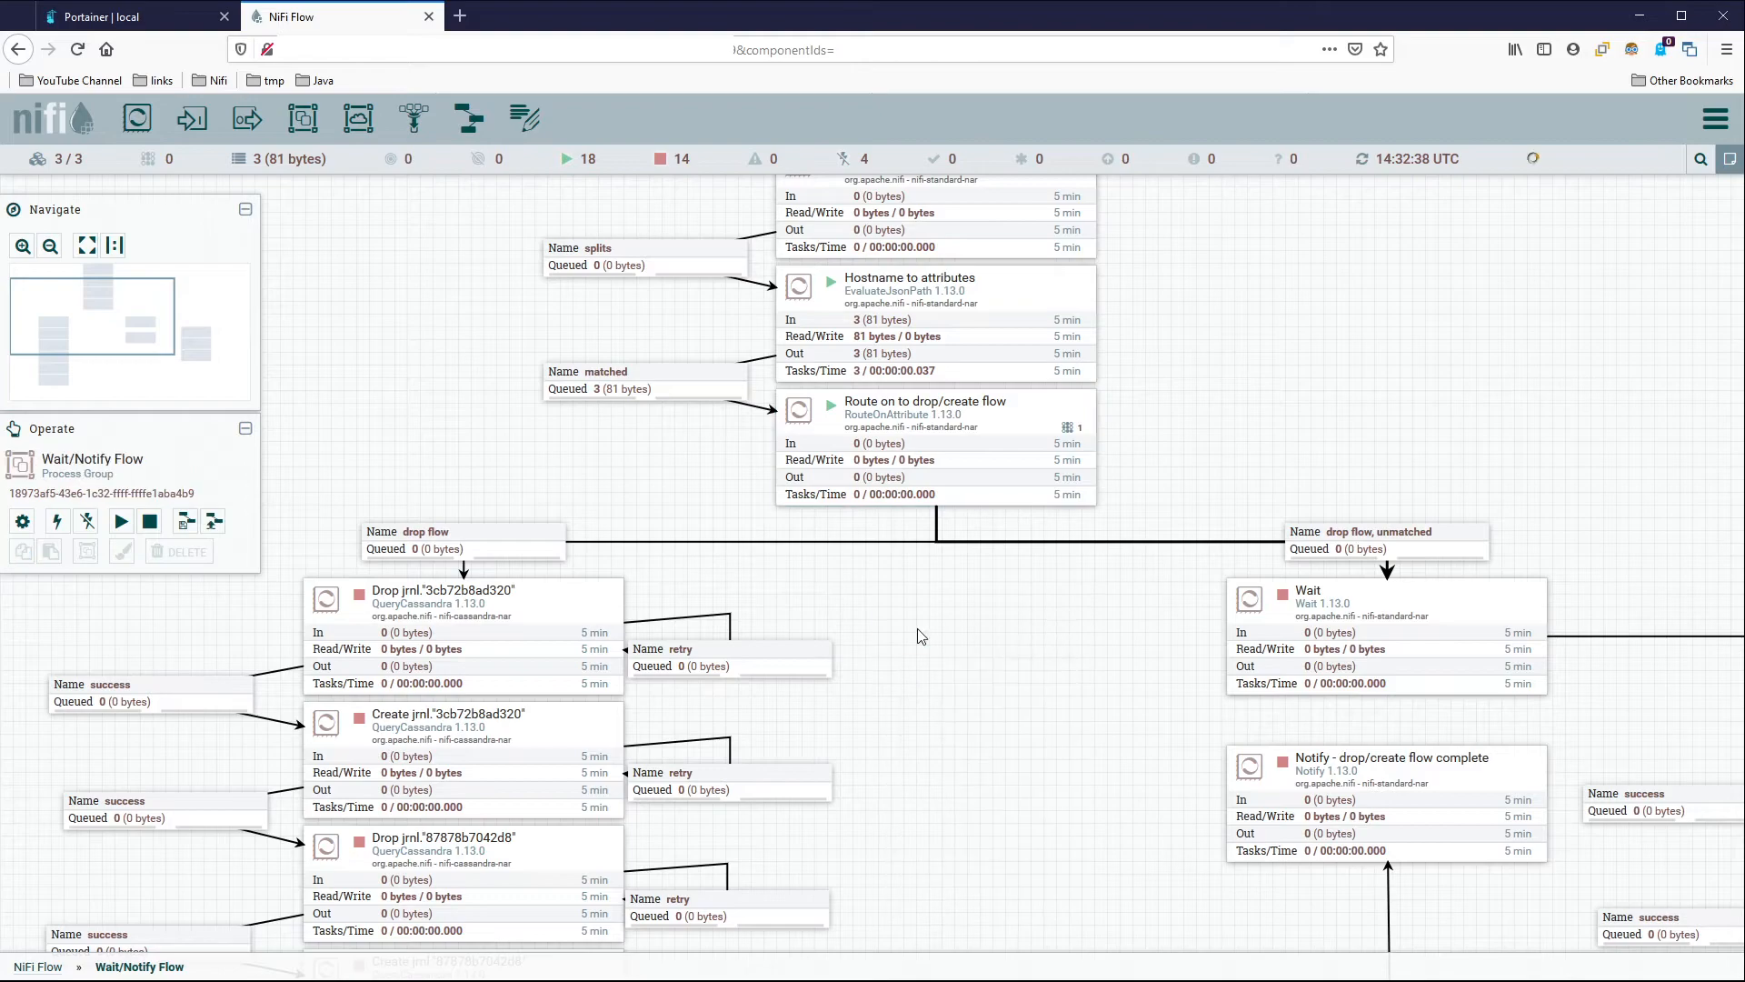
Examine the drop flow and drop flow, unmatched queues and the path from the drop/create processors to Notify.
left_click(462, 555)
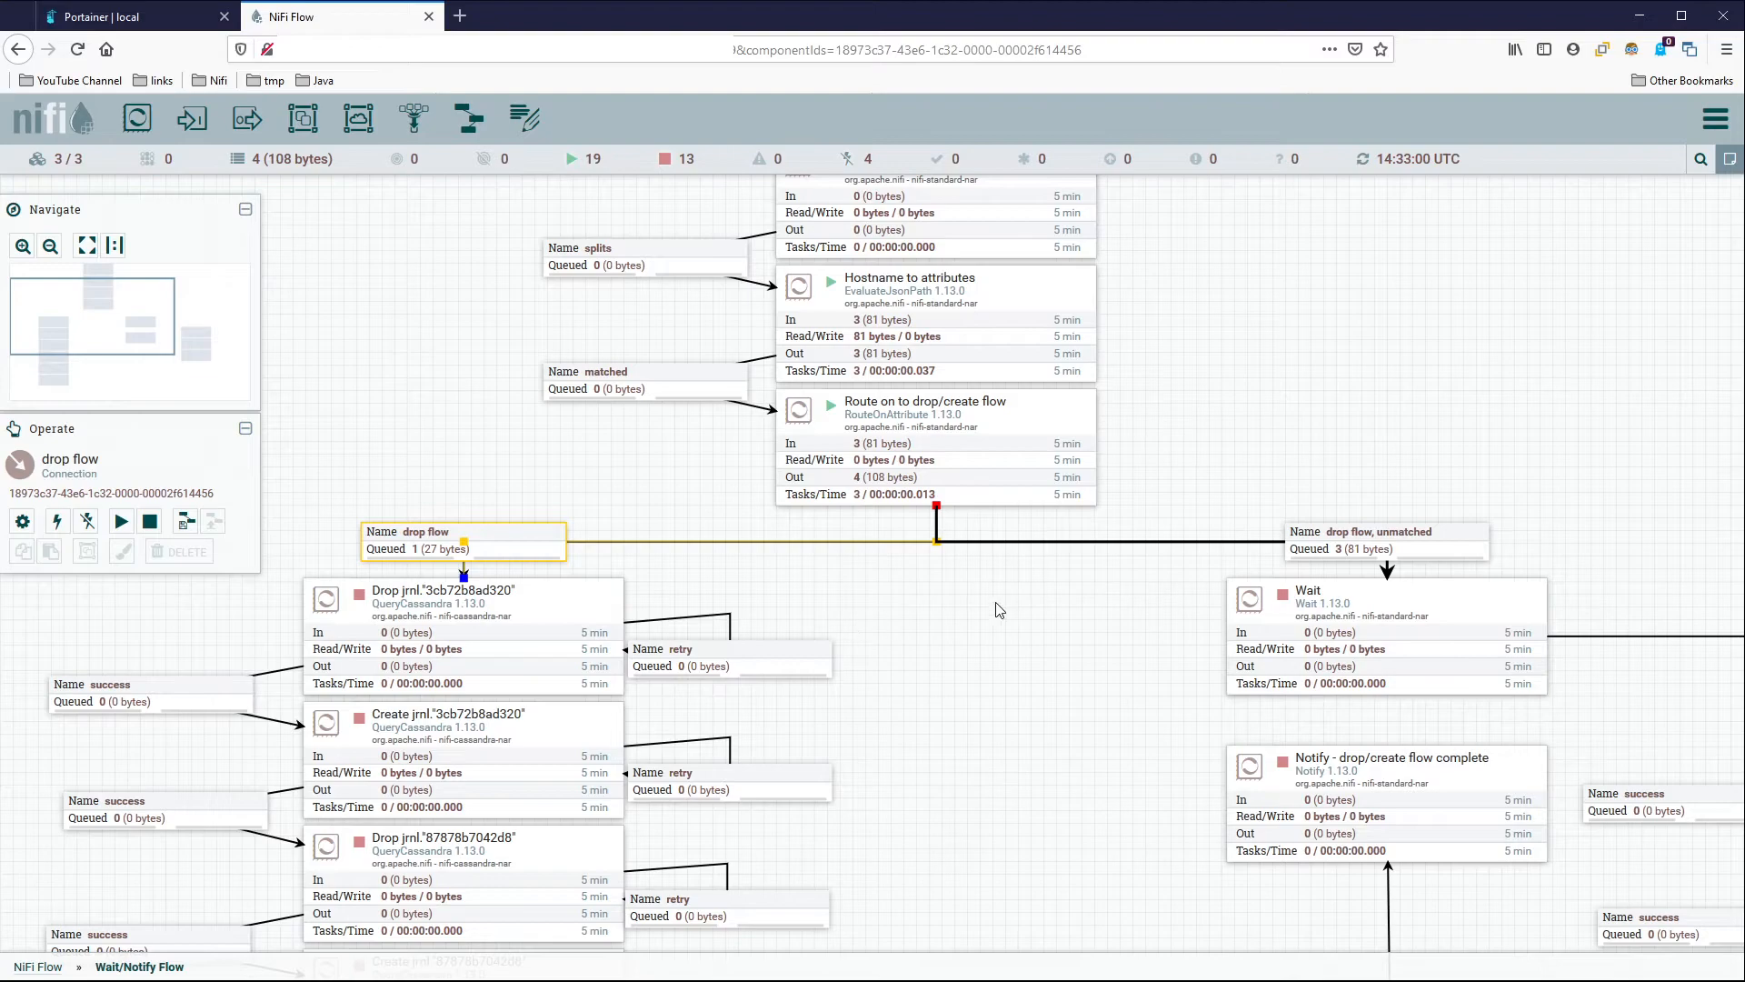
left_click(921, 617)
left_click(1380, 537)
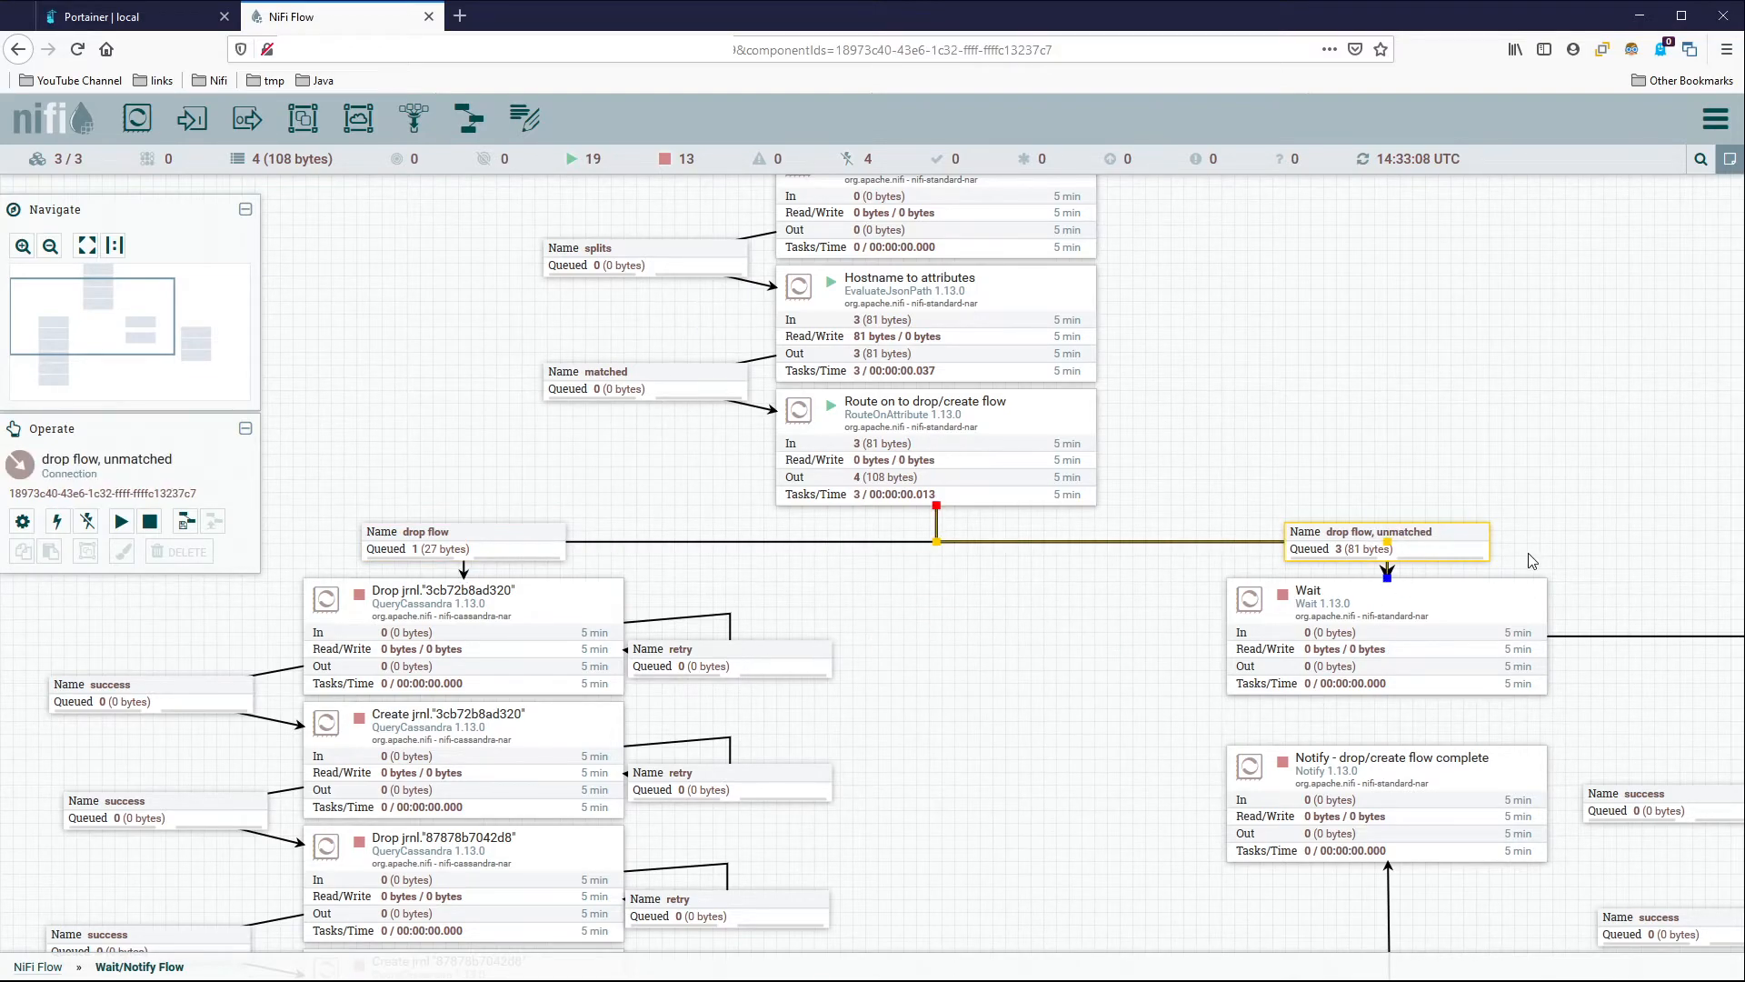
left_click_drag(982, 712, 1239, 520)
left_click_drag(1245, 646, 1215, 528)
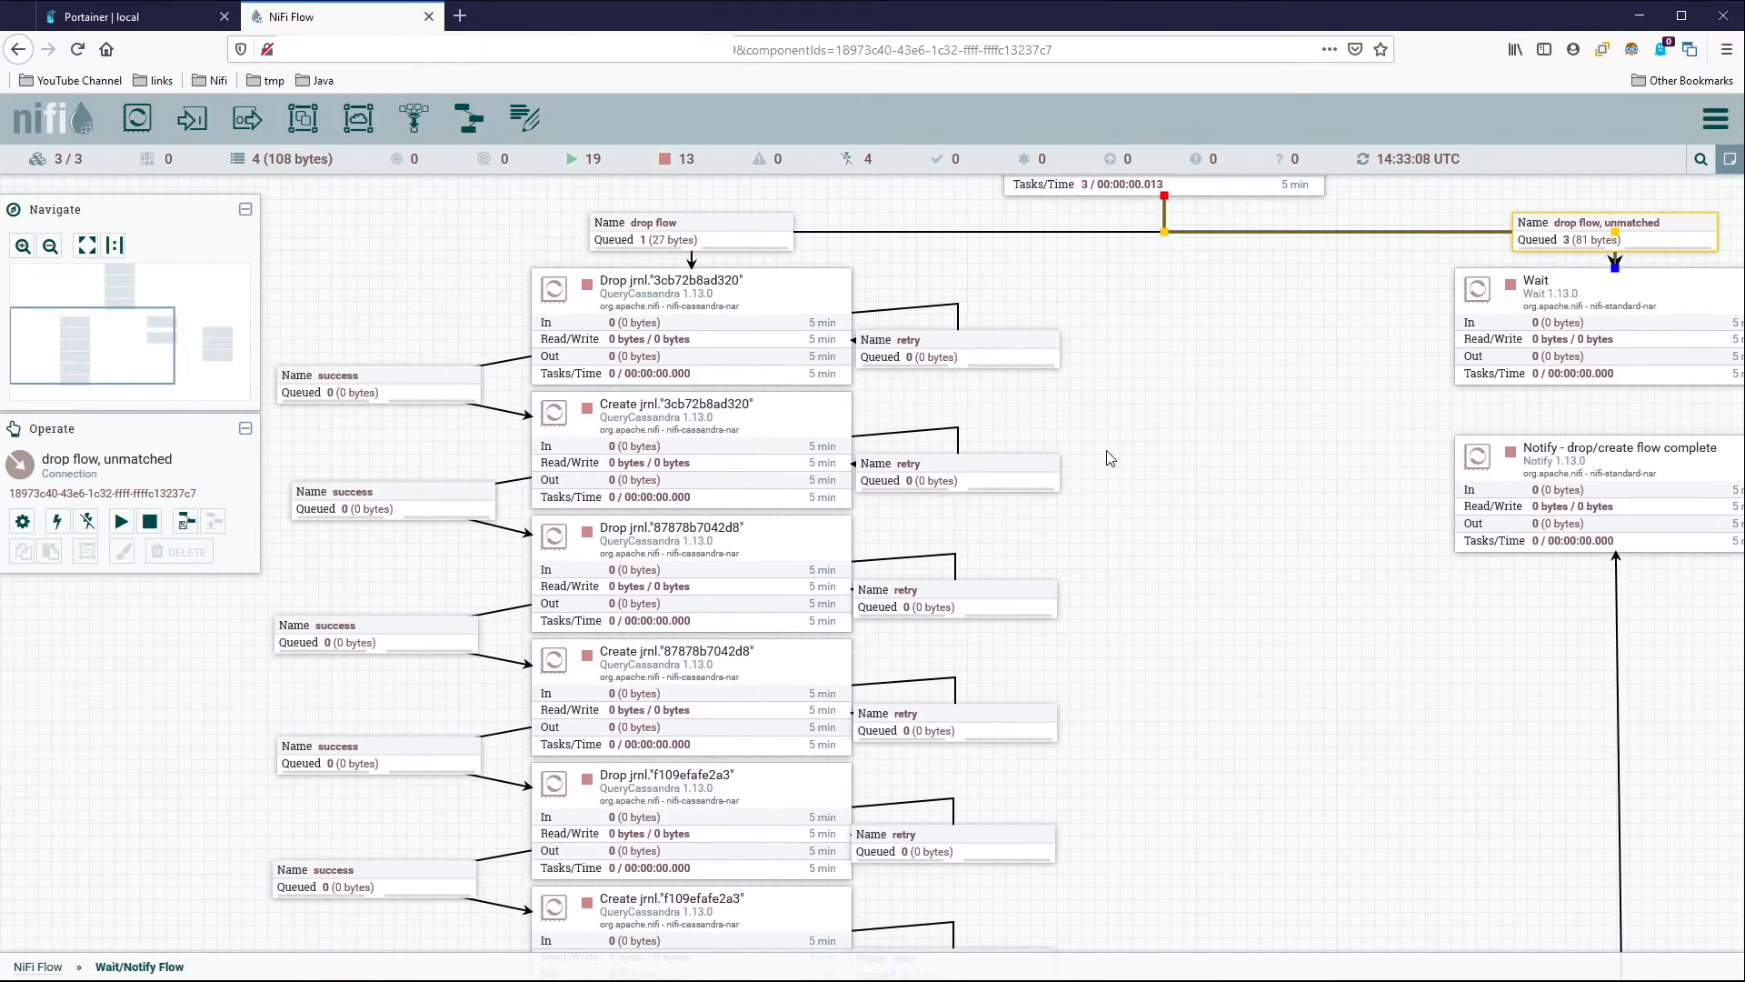
left_click_drag(1323, 359, 1140, 666)
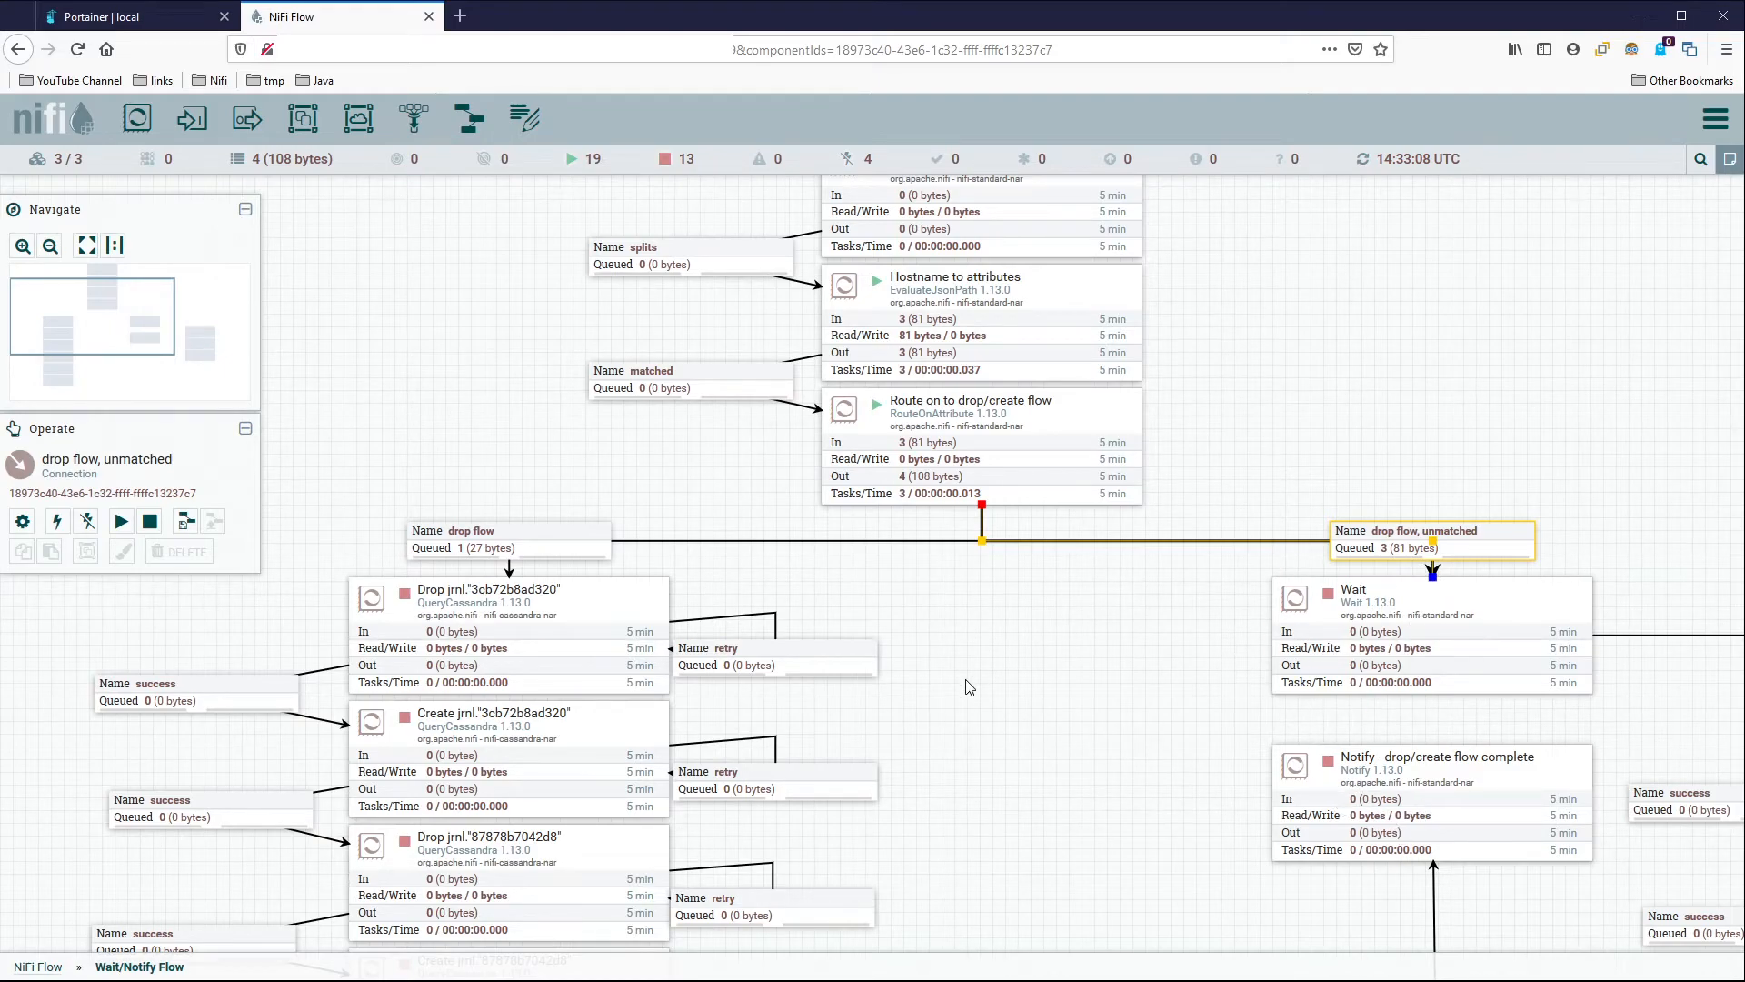
scroll(966, 679, "down", 3)
left_click_drag(1030, 748, 974, 530)
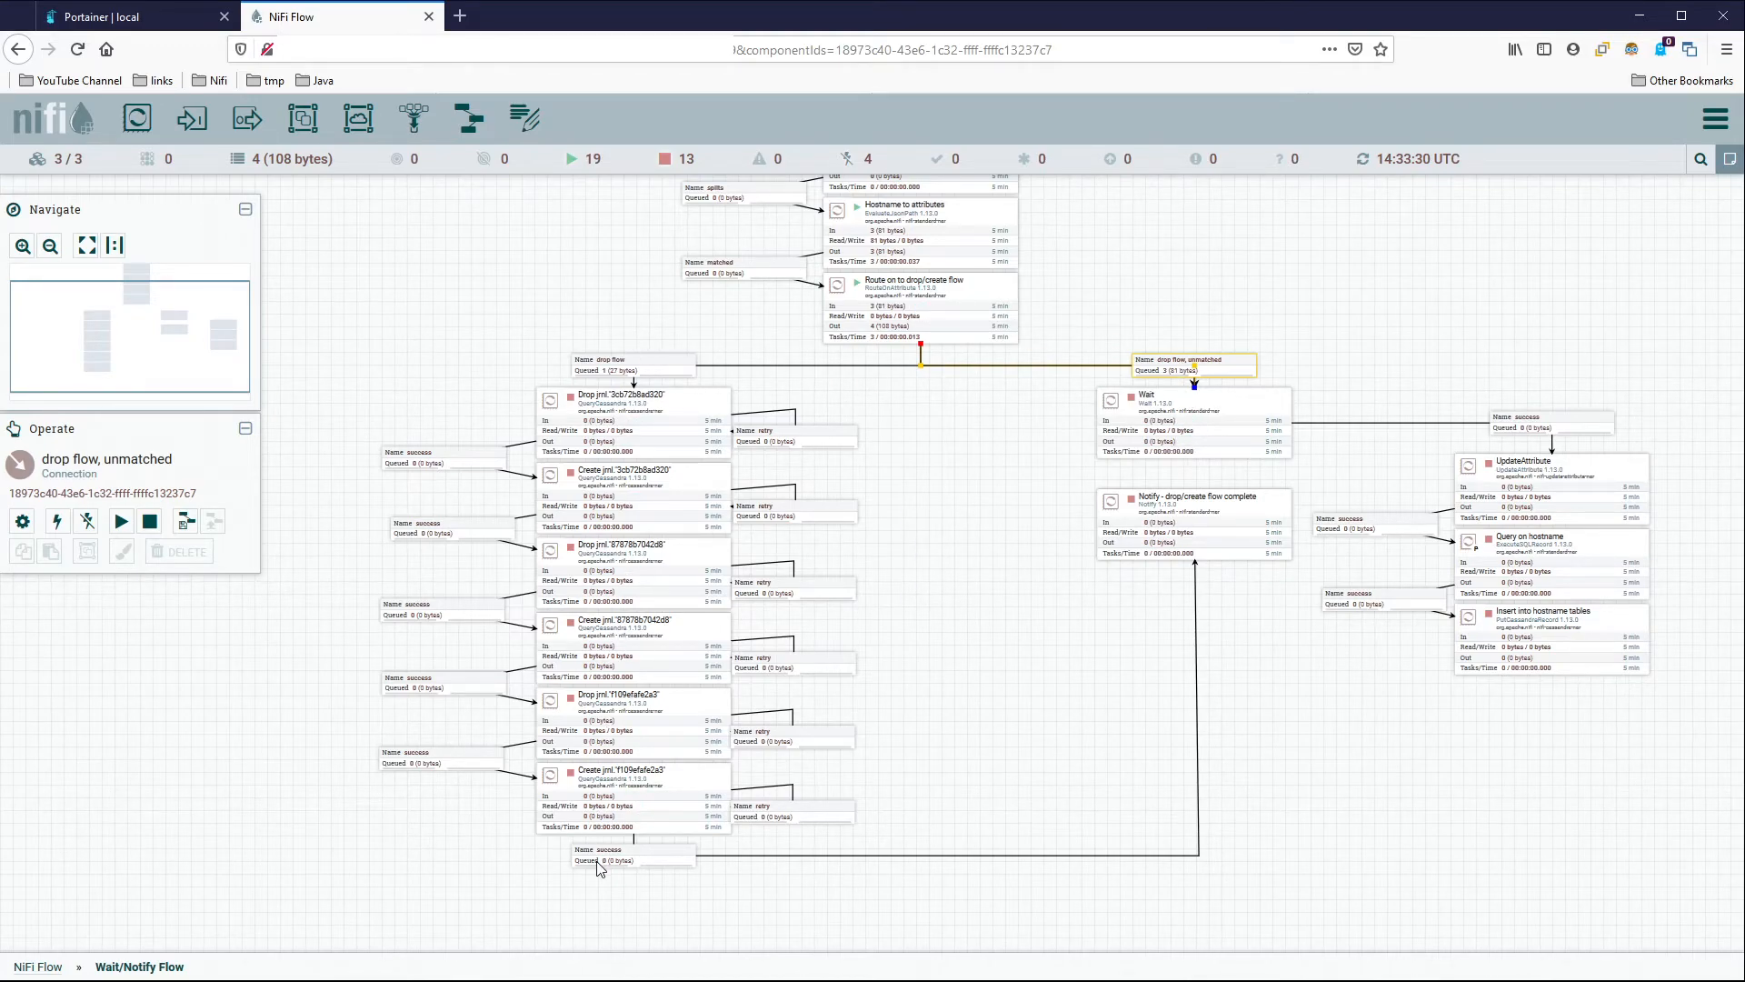
Start all six Drop and Create QueryCassandra processors together and refresh the canvas.
left_click_drag(901, 440, 951, 463)
scroll(749, 454, "up", 1)
left_click_drag(1031, 560, 1070, 377)
scroll(1071, 376, "down", 1)
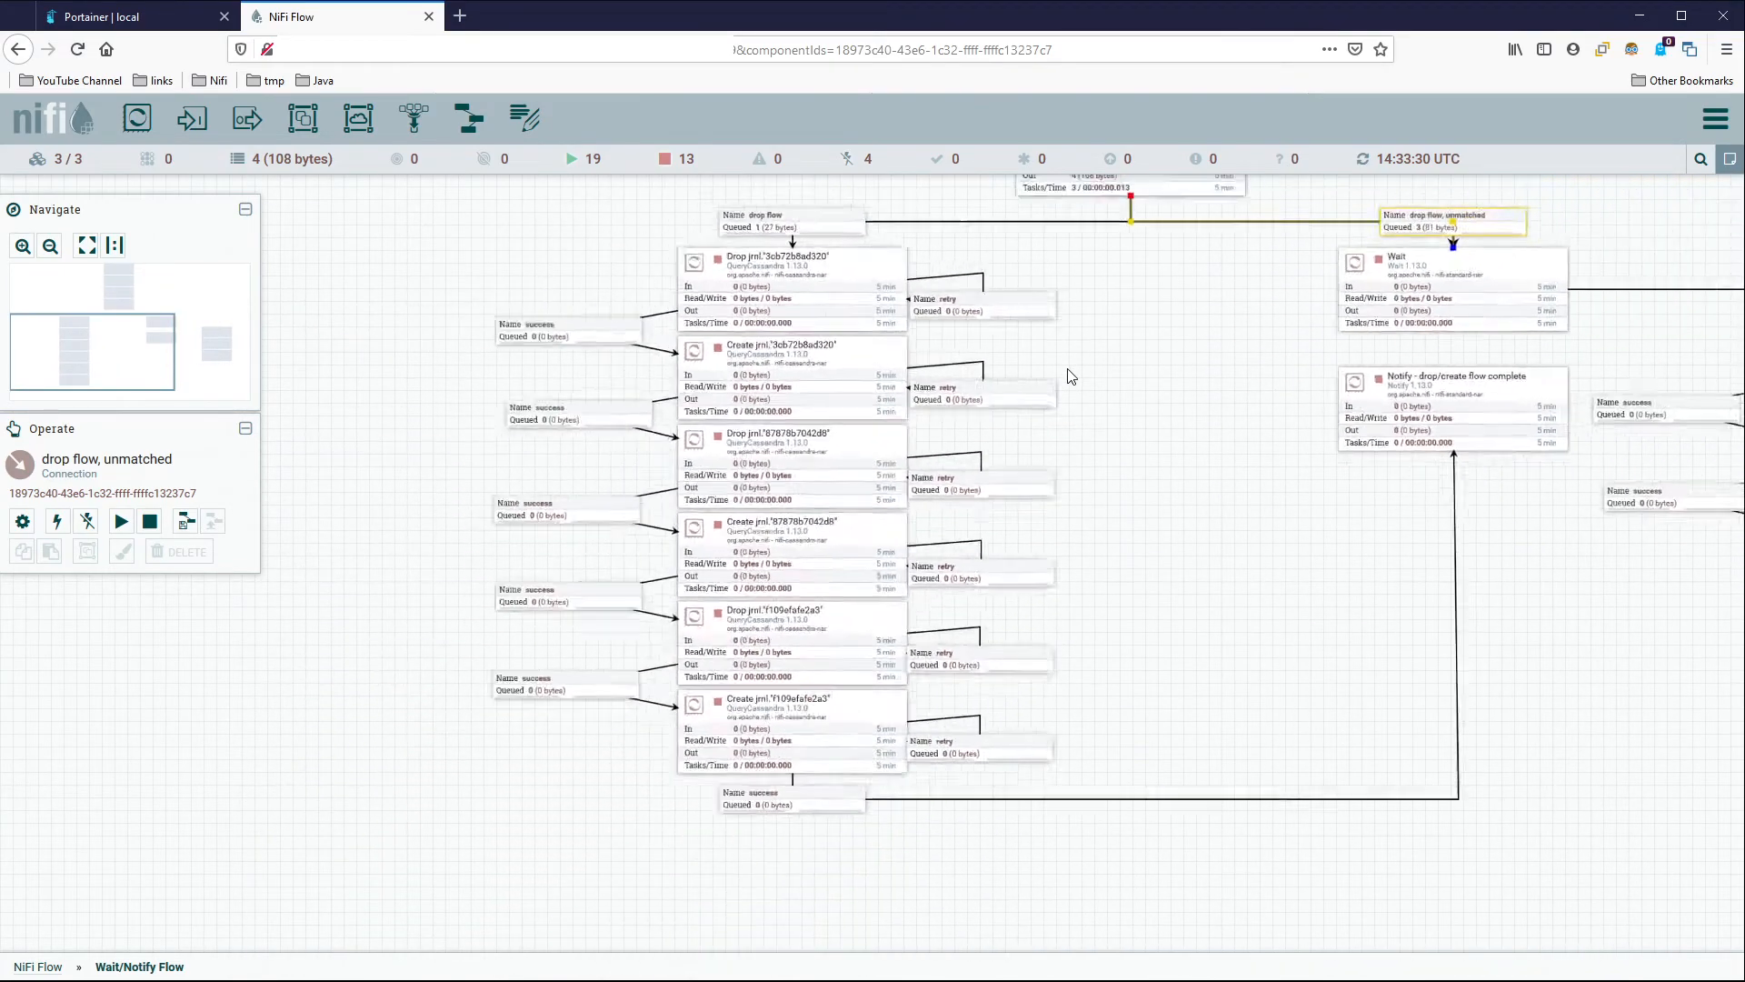
left_click(886, 300)
left_click(874, 363, "shift")
left_click(887, 451, "shift")
left_click(892, 541, "shift")
left_click(896, 604, "shift")
left_click(891, 679, "shift")
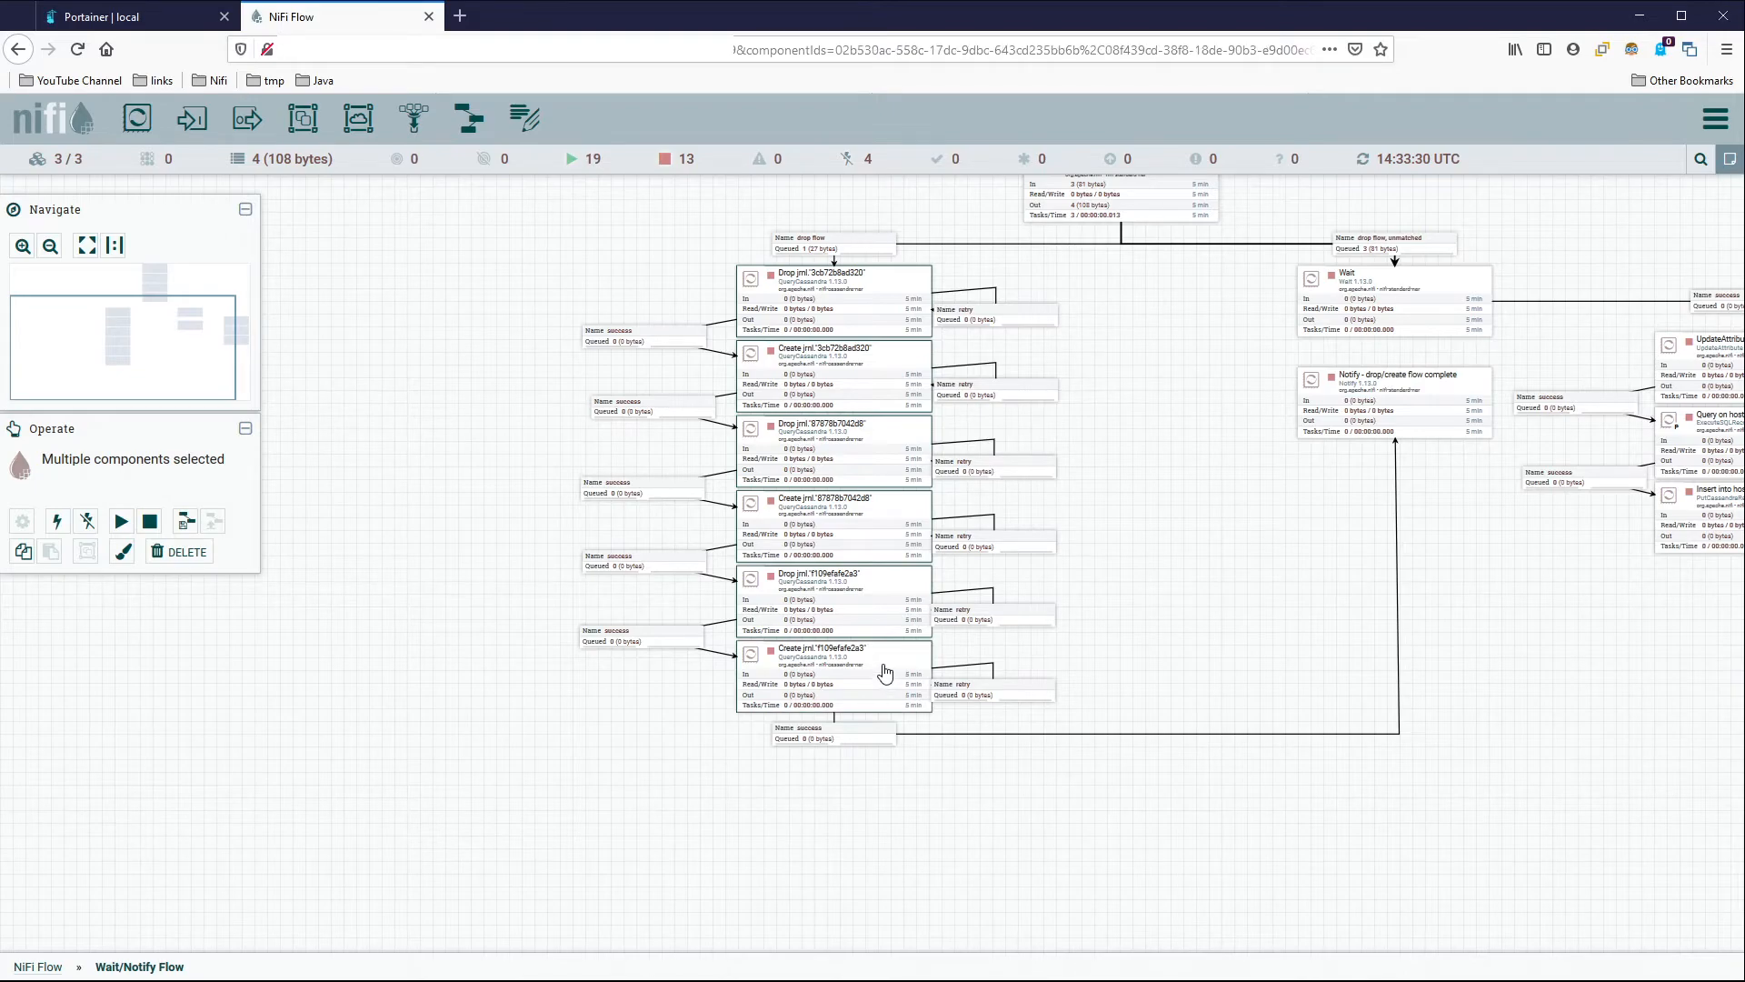
right_click(886, 672)
left_click(904, 677)
right_click(1134, 537)
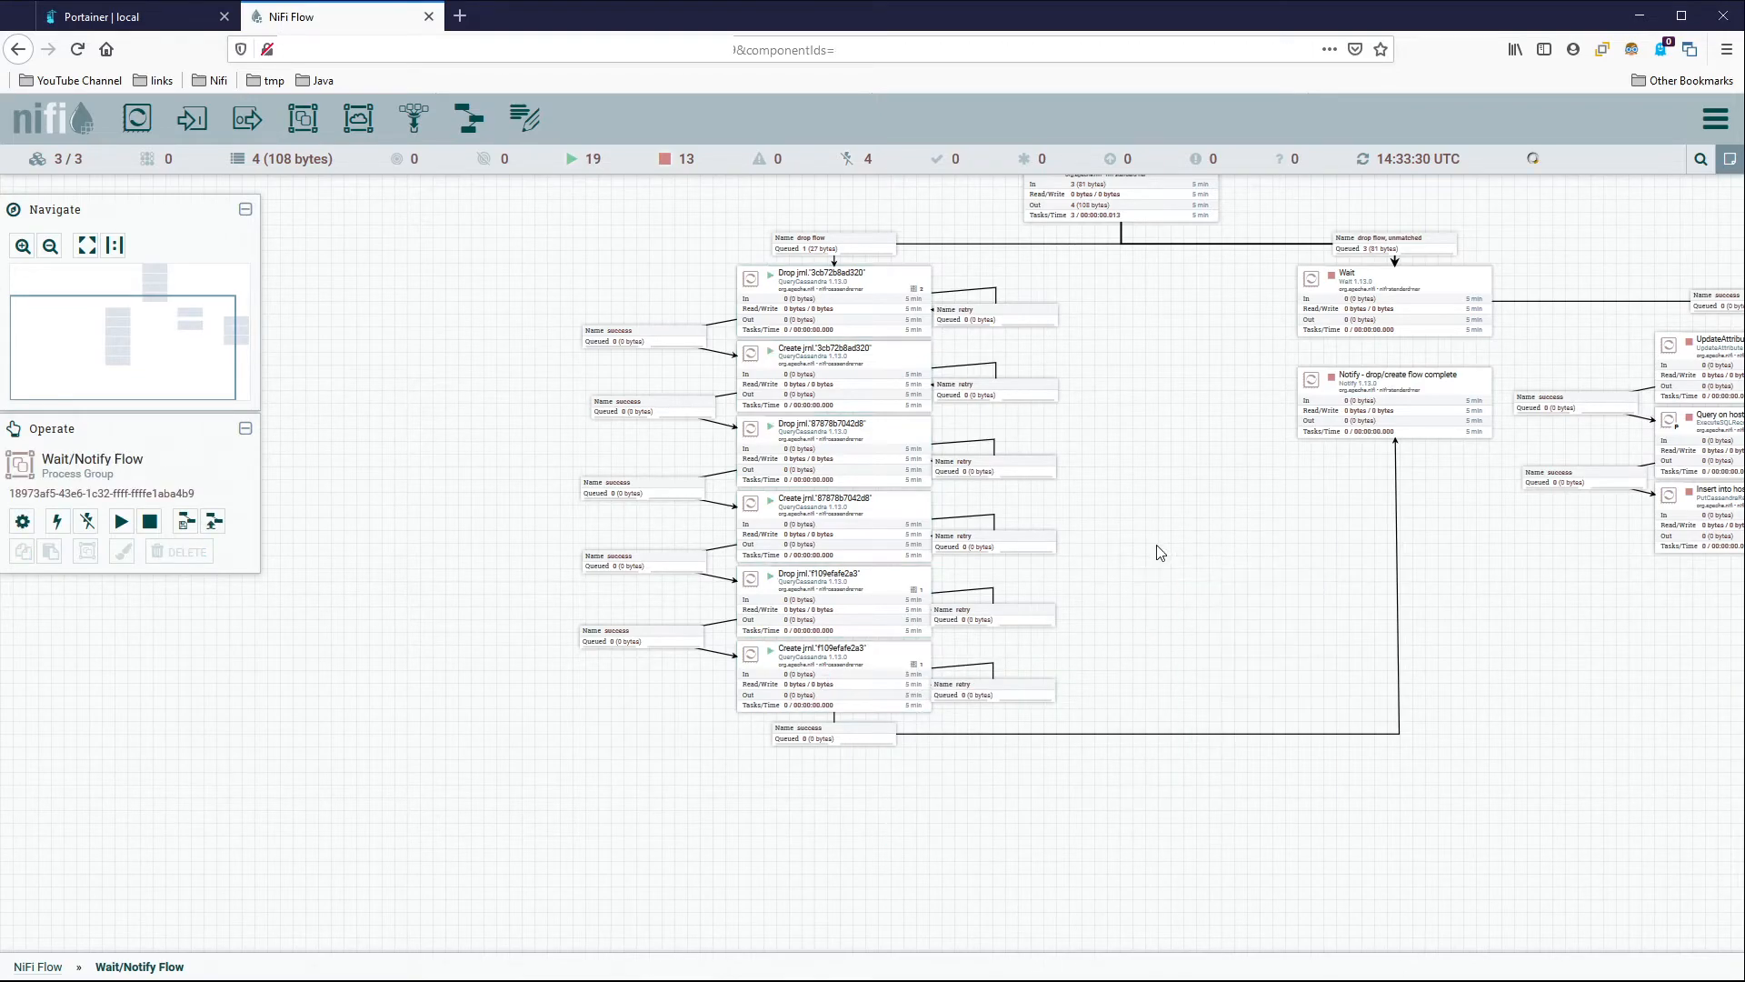
left_click(1158, 551)
Refresh the canvas repeatedly to follow the FlowFile through the drop/create chain towards Notify.
scroll(1036, 537, "up", 5)
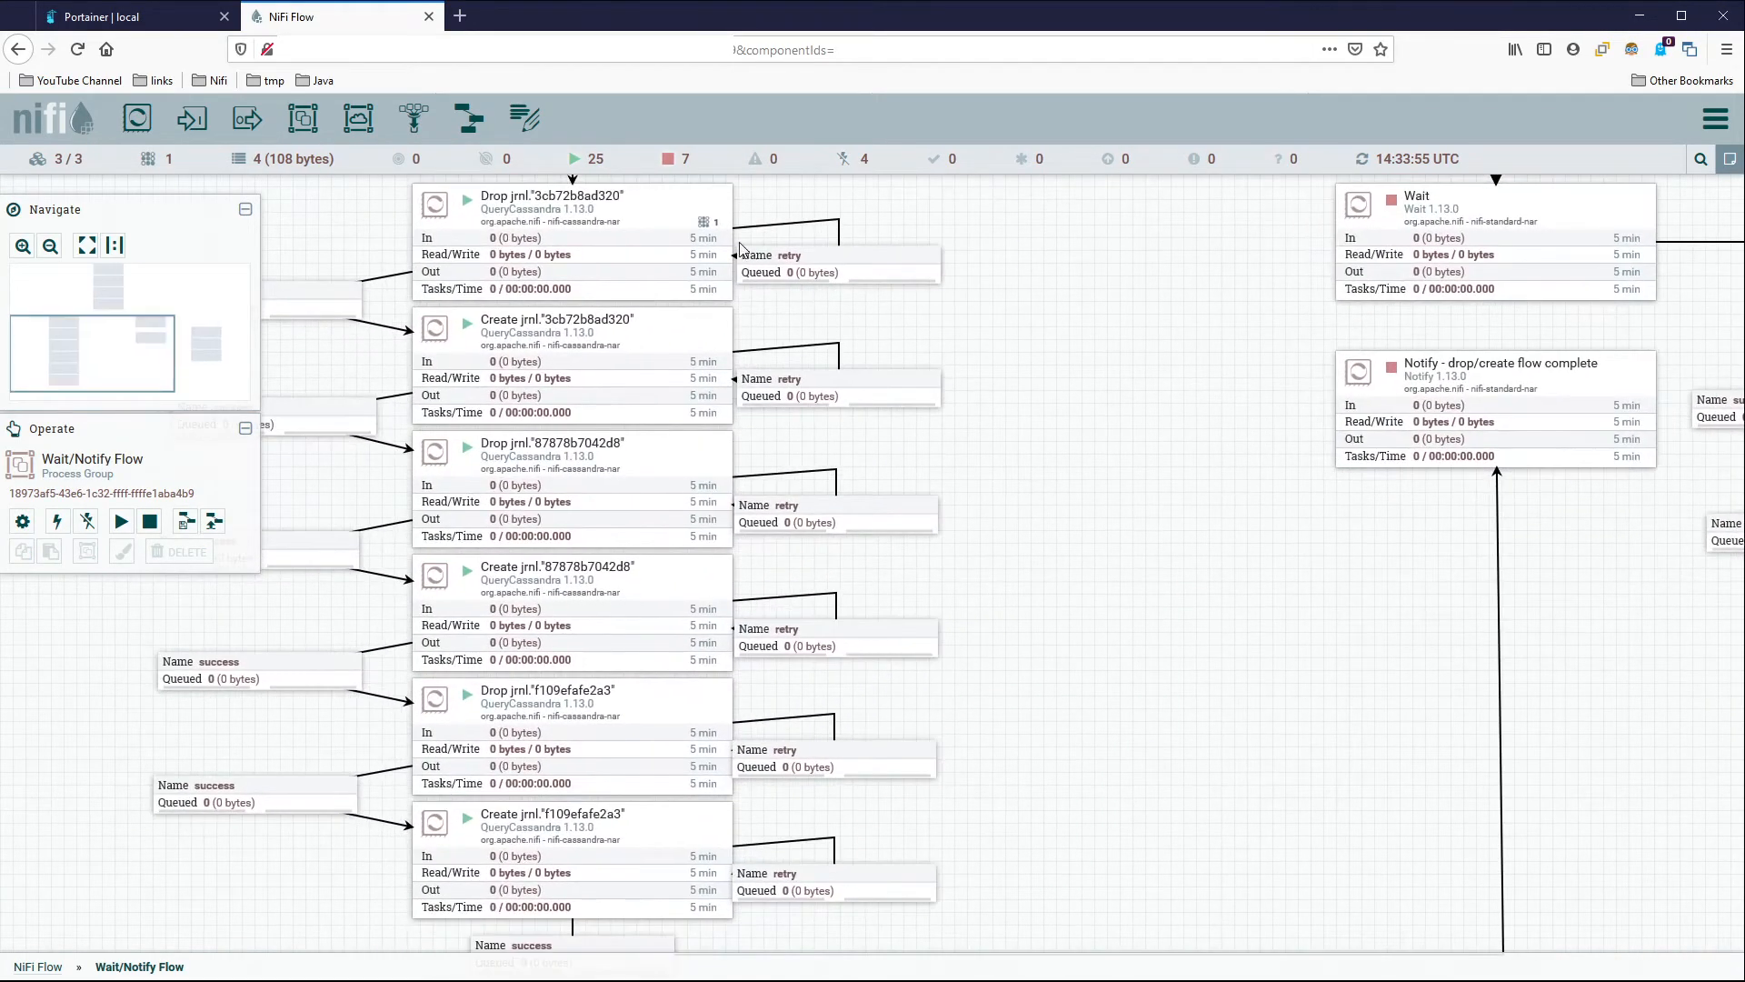
right_click(1017, 494)
left_click(1054, 499)
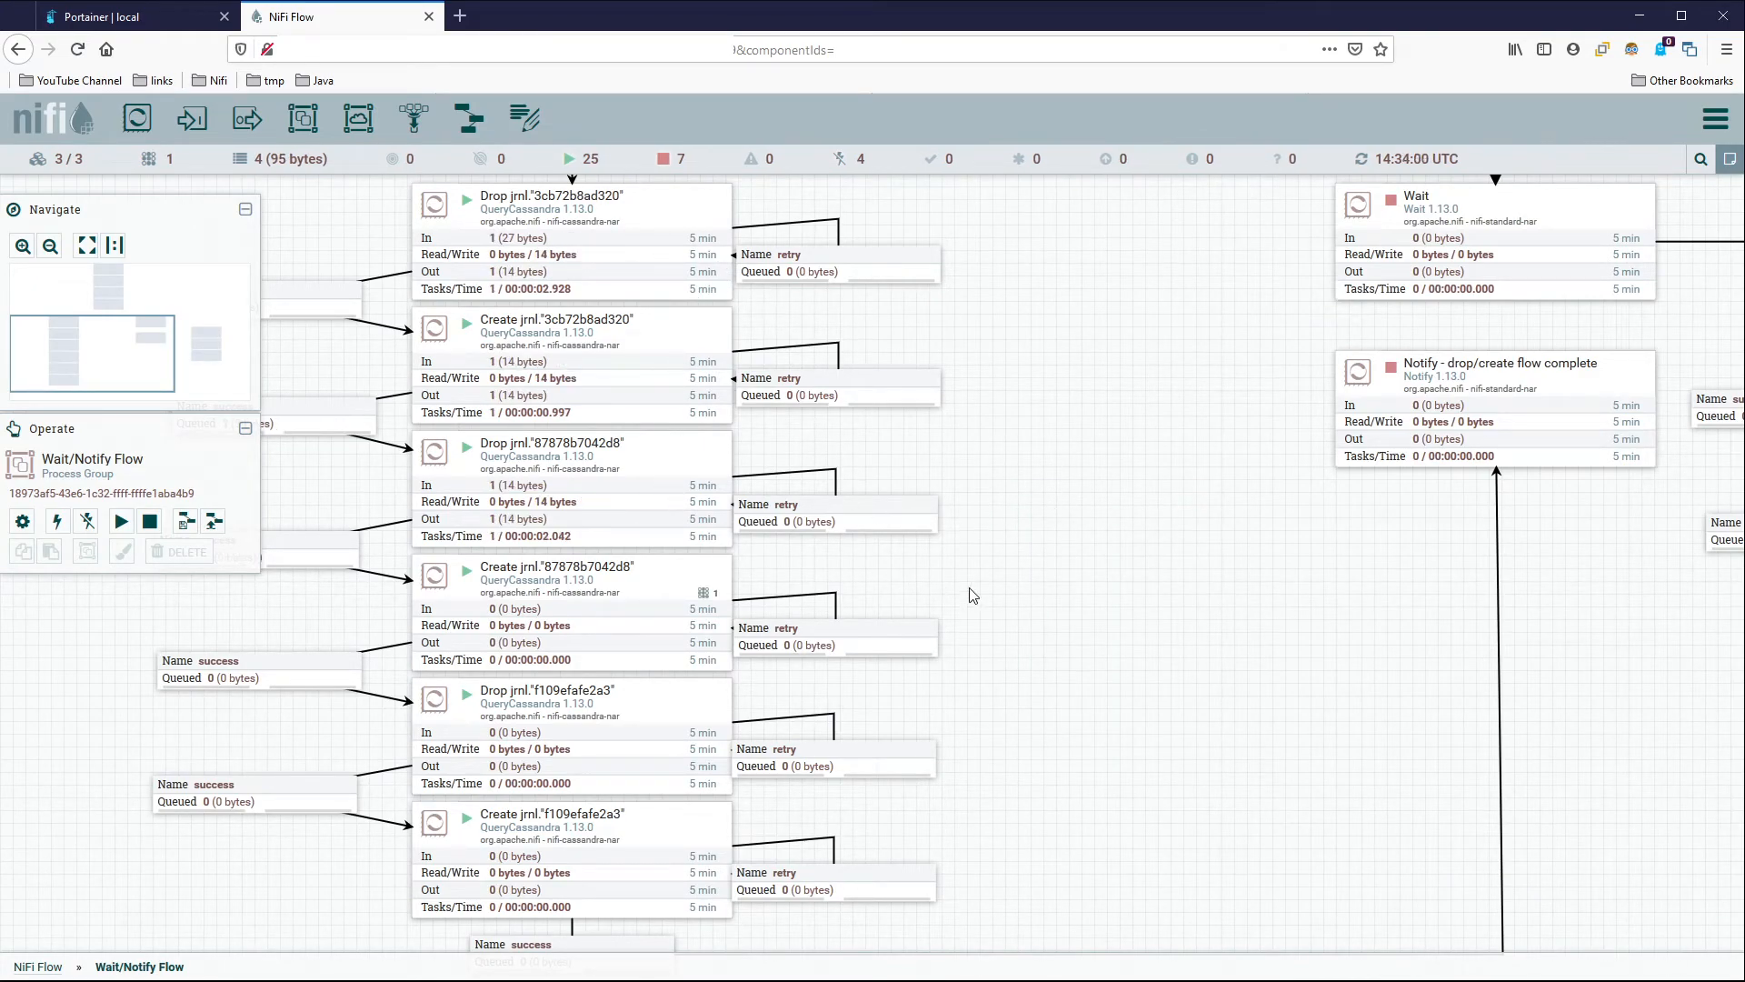
left_click_drag(1063, 662, 1079, 557)
right_click(1074, 440)
left_click(1126, 459)
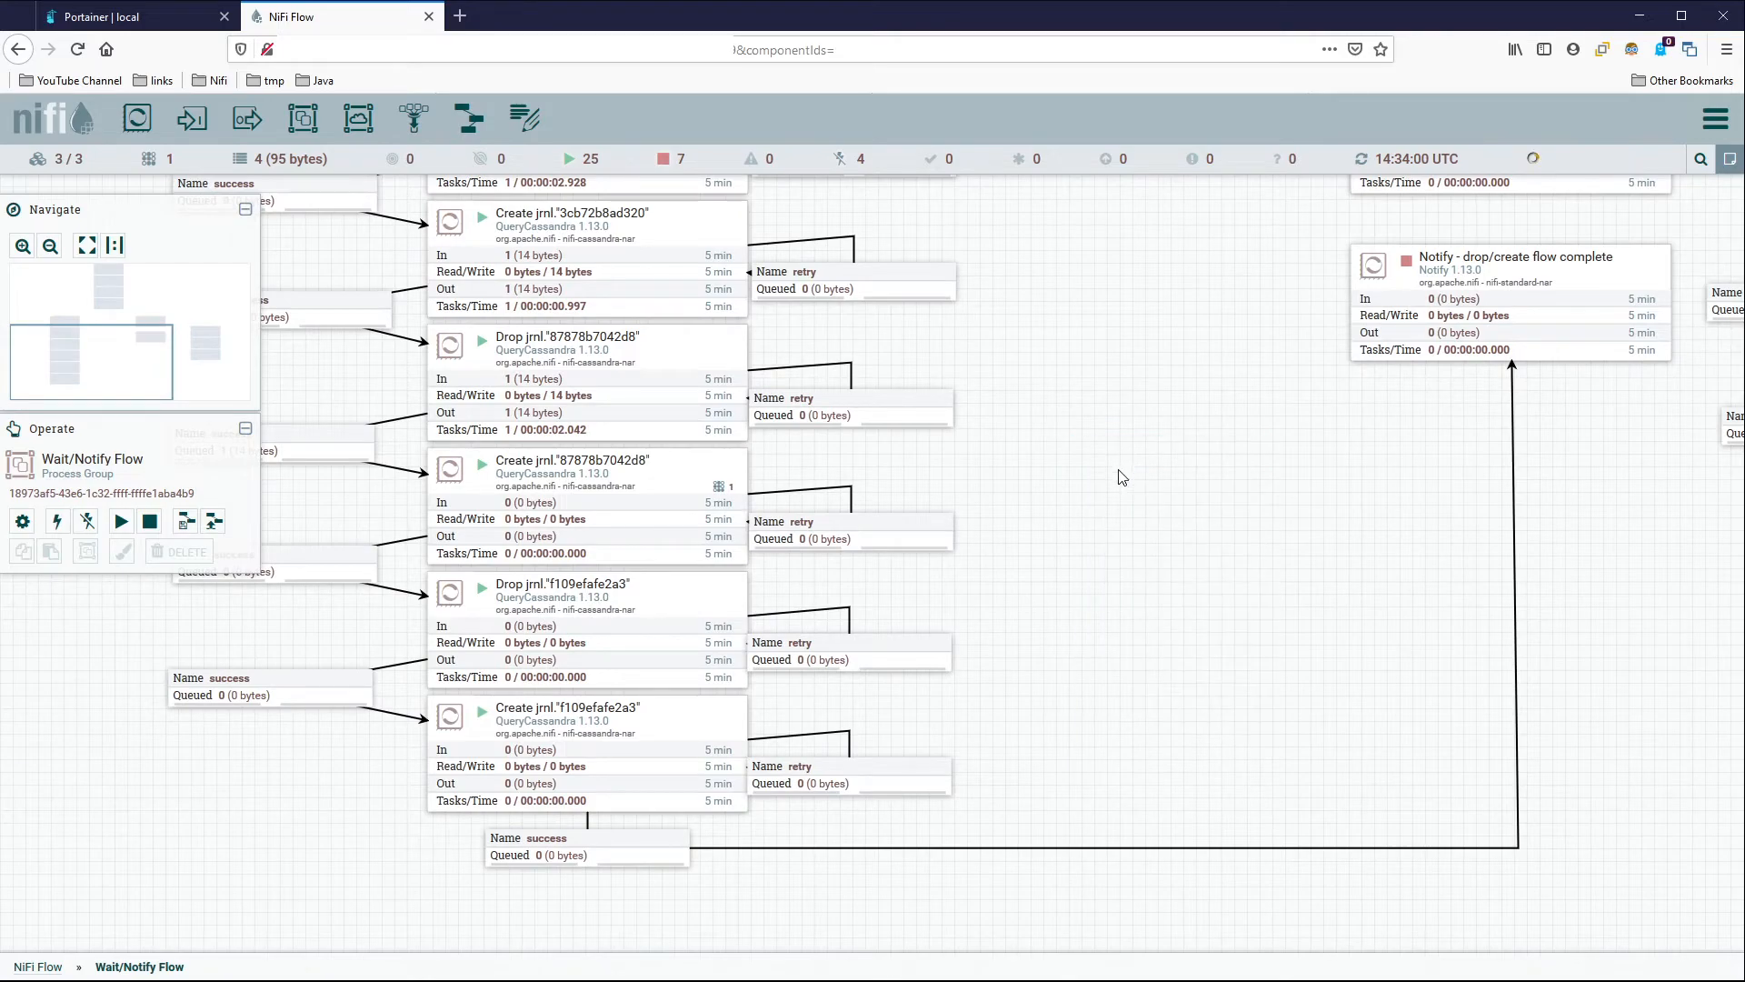
Refresh the canvas and list the FlowFiles in the success queue between the last Create processor and Notify.
right_click(1092, 509)
left_click(1152, 525)
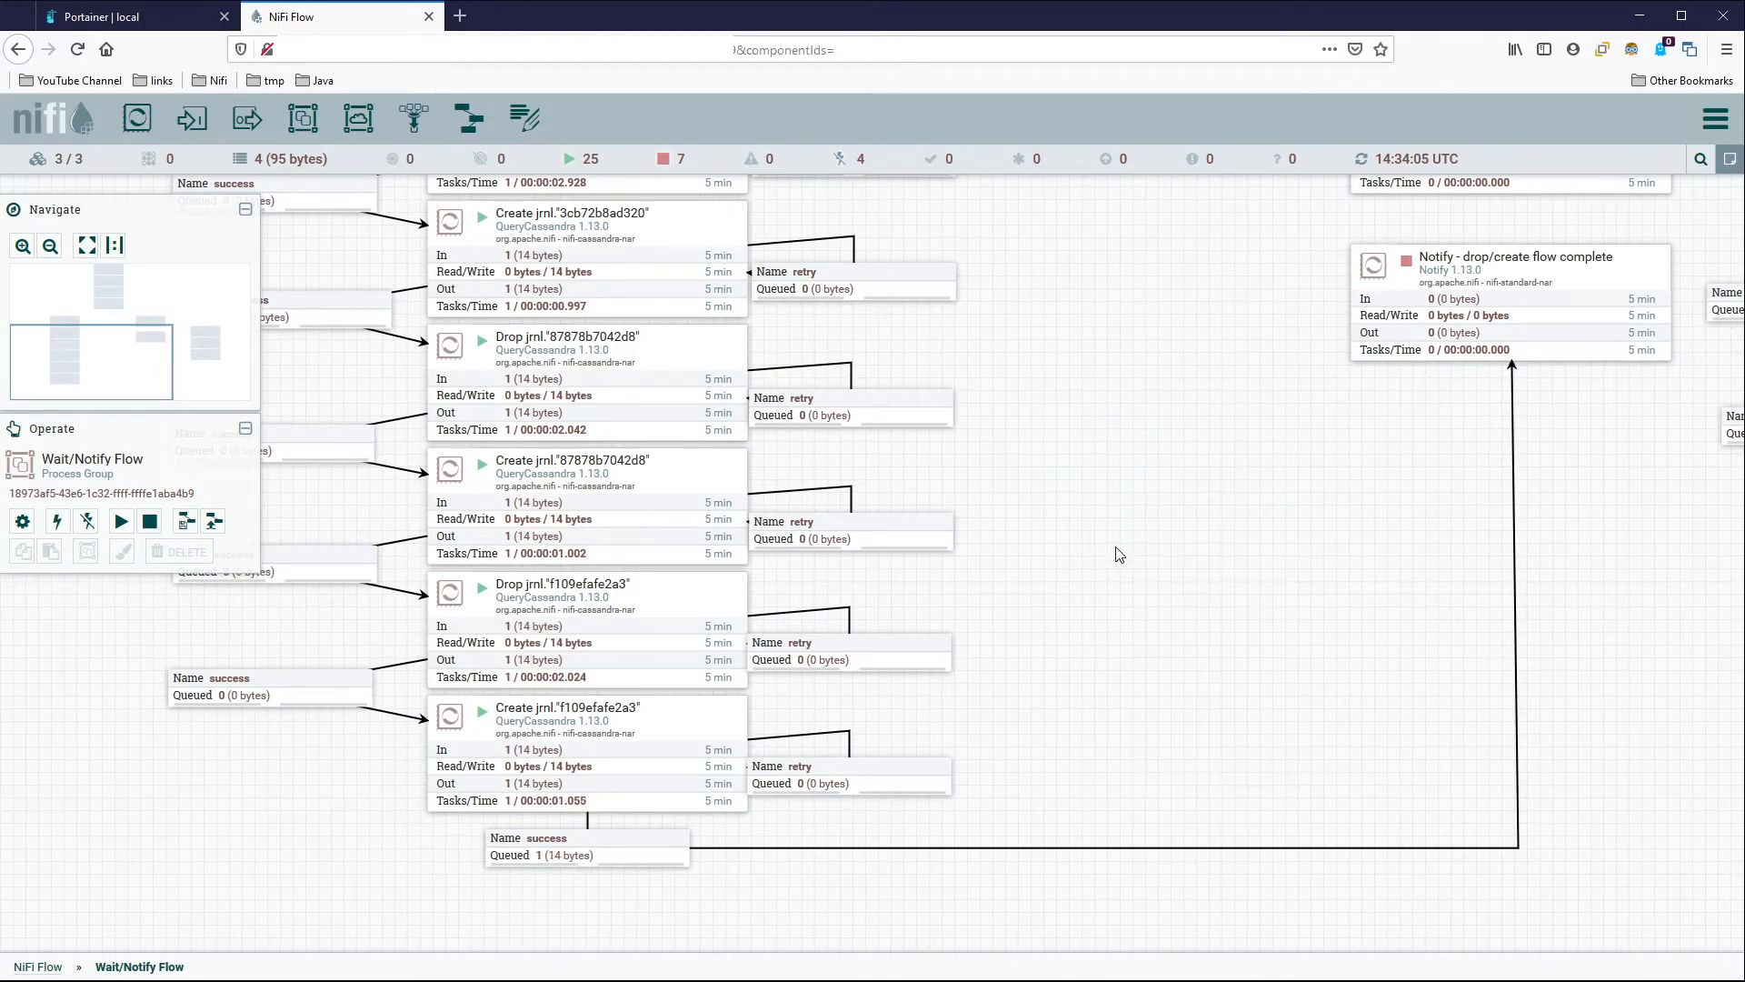
right_click(642, 848)
left_click(711, 801)
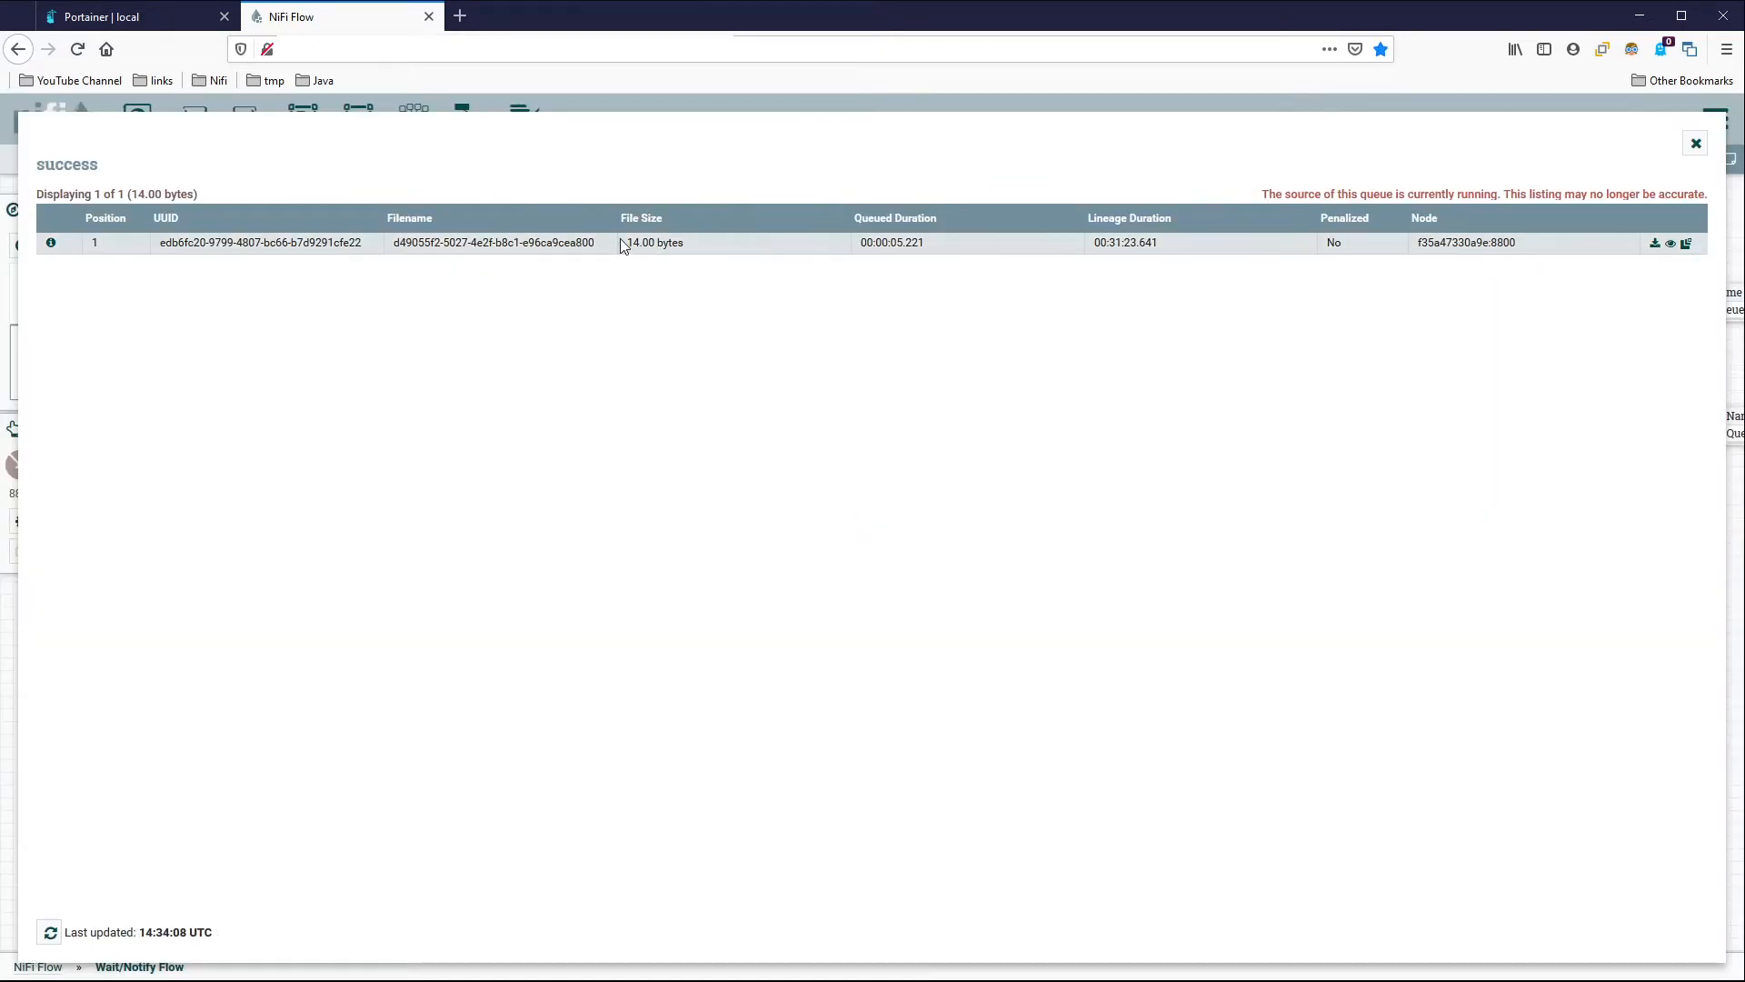
left_click(1696, 143)
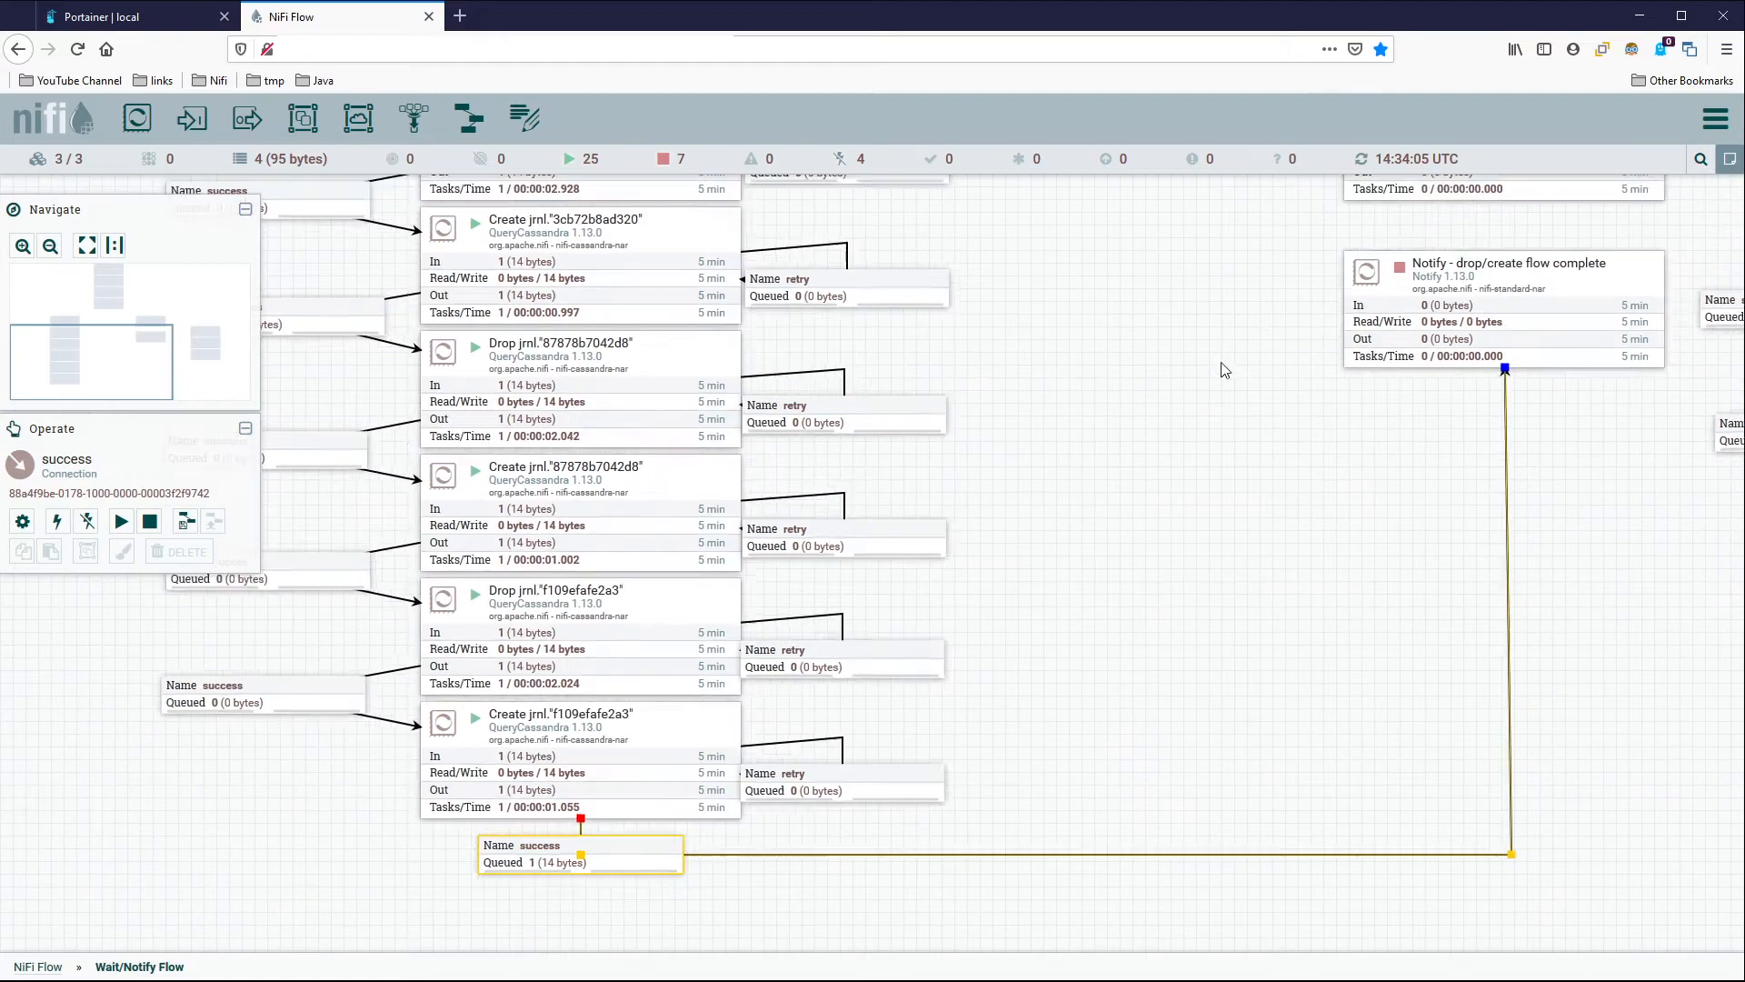
List the FlowFiles in the drop flow, unmatched queue in front of Wait.
right_click(898, 429)
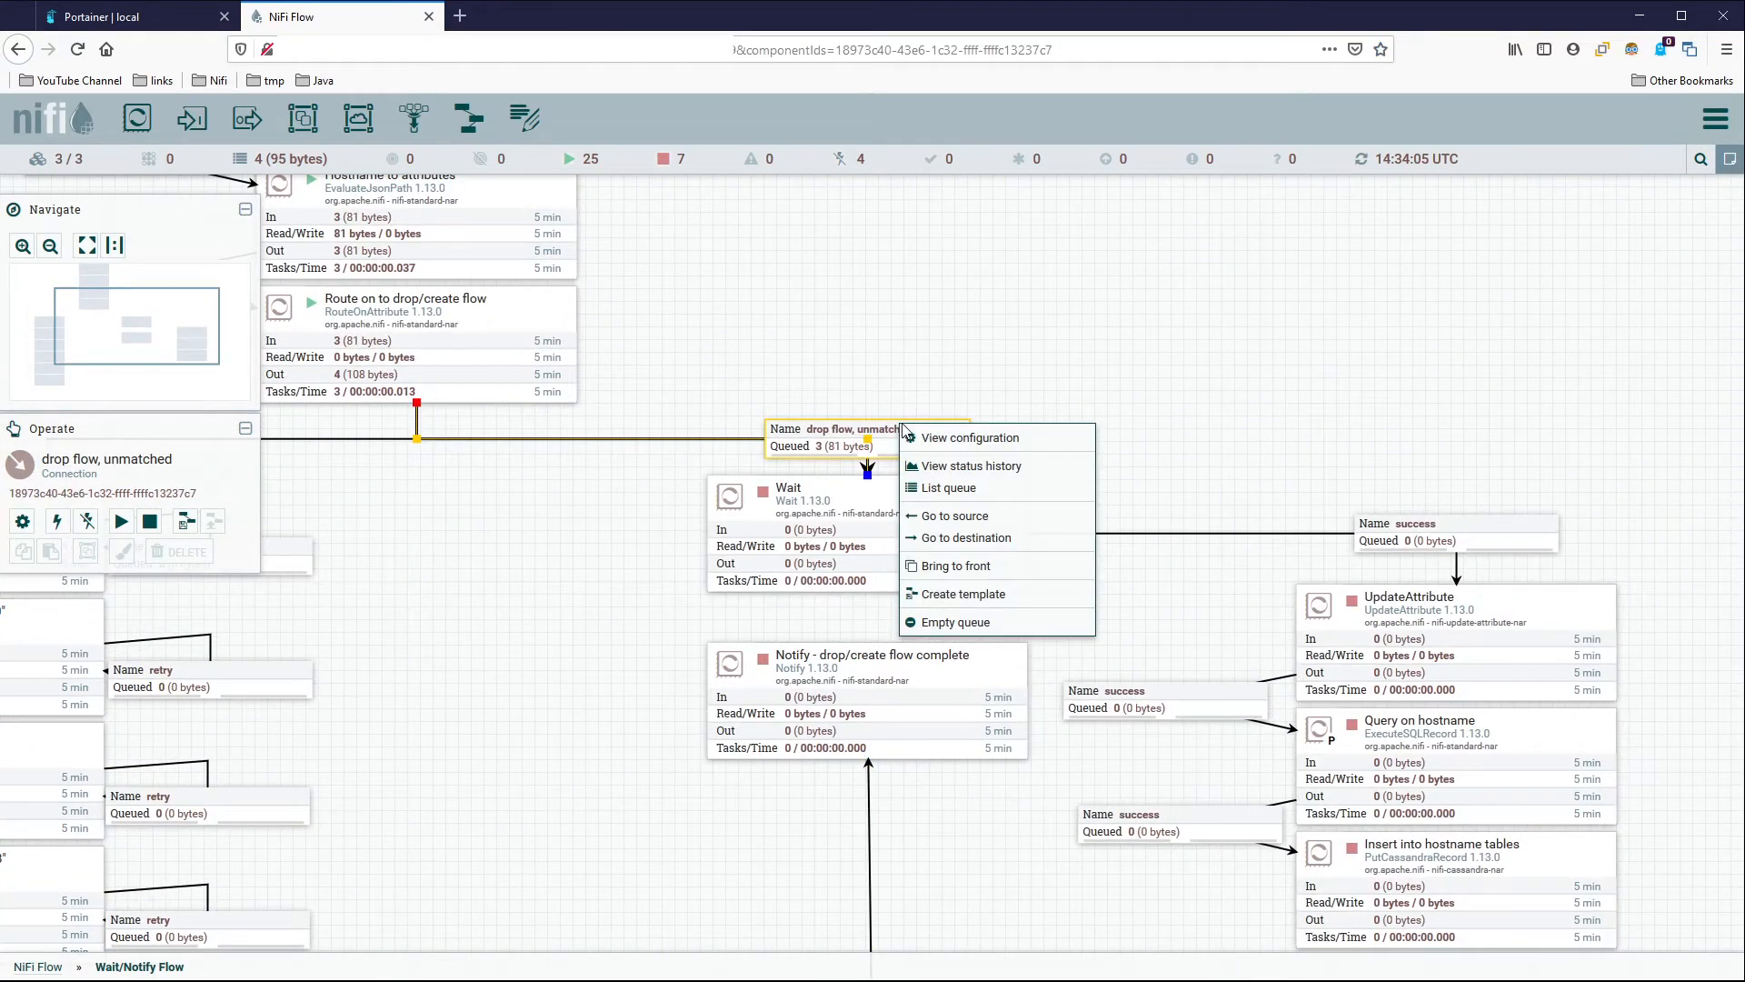
left_click(951, 481)
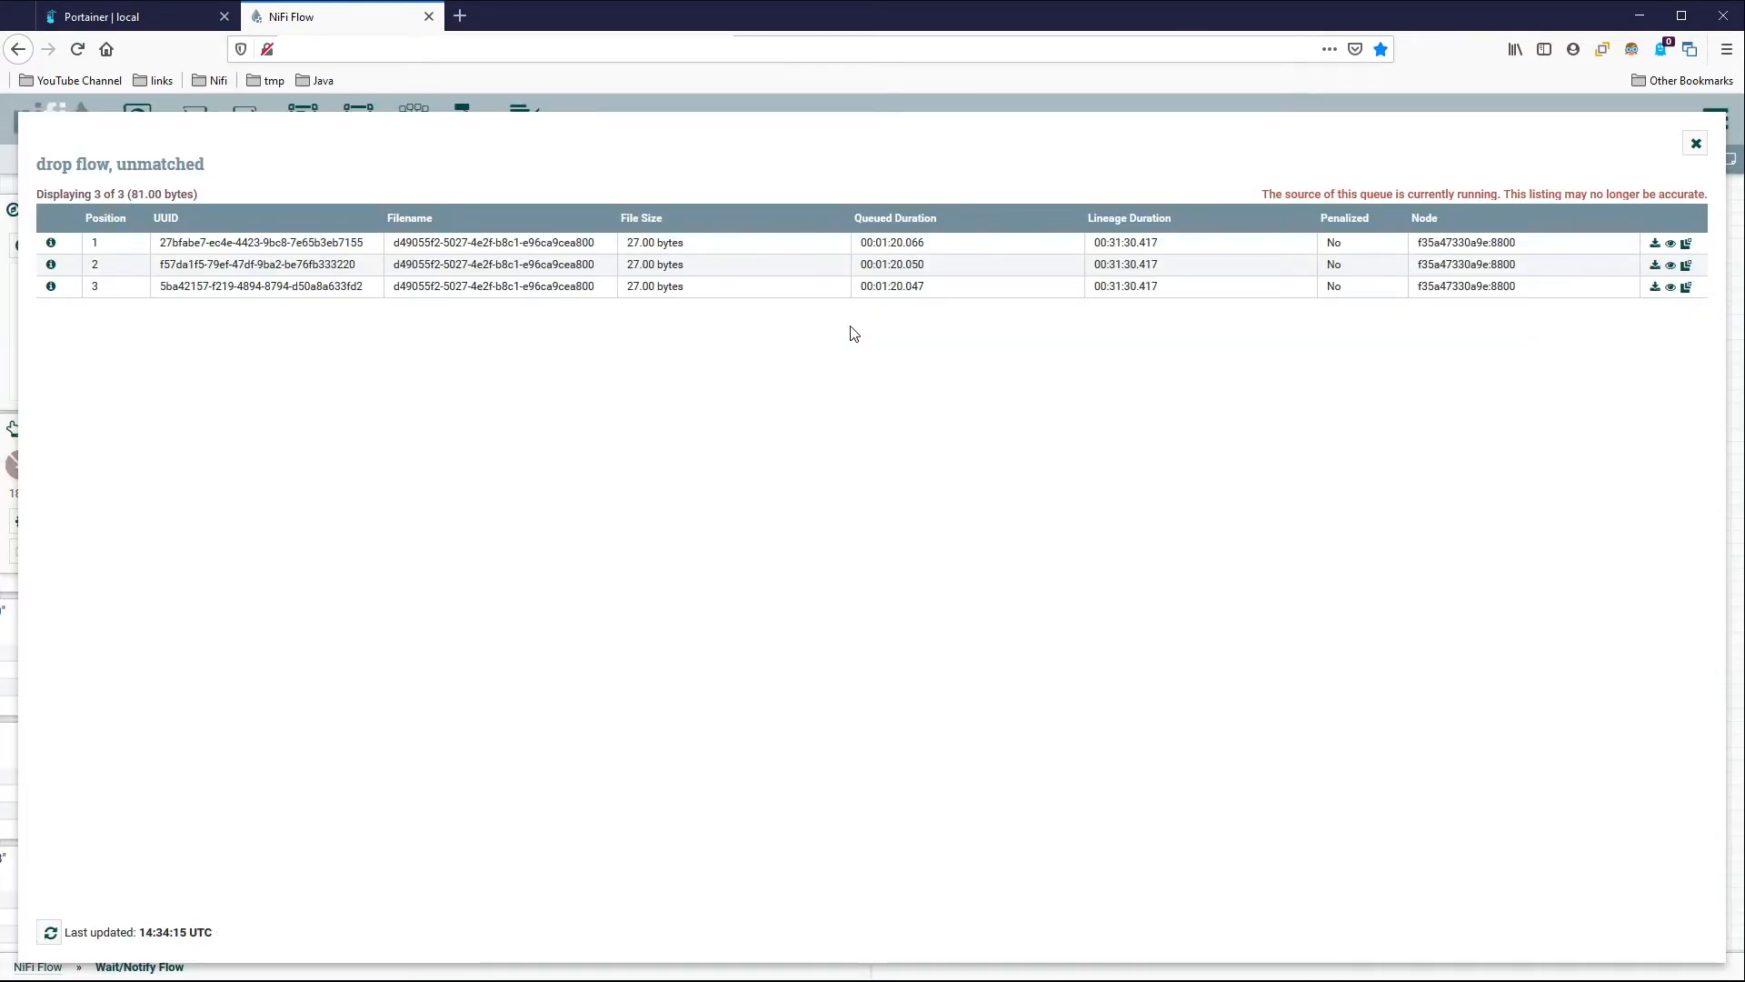
left_click(1695, 144)
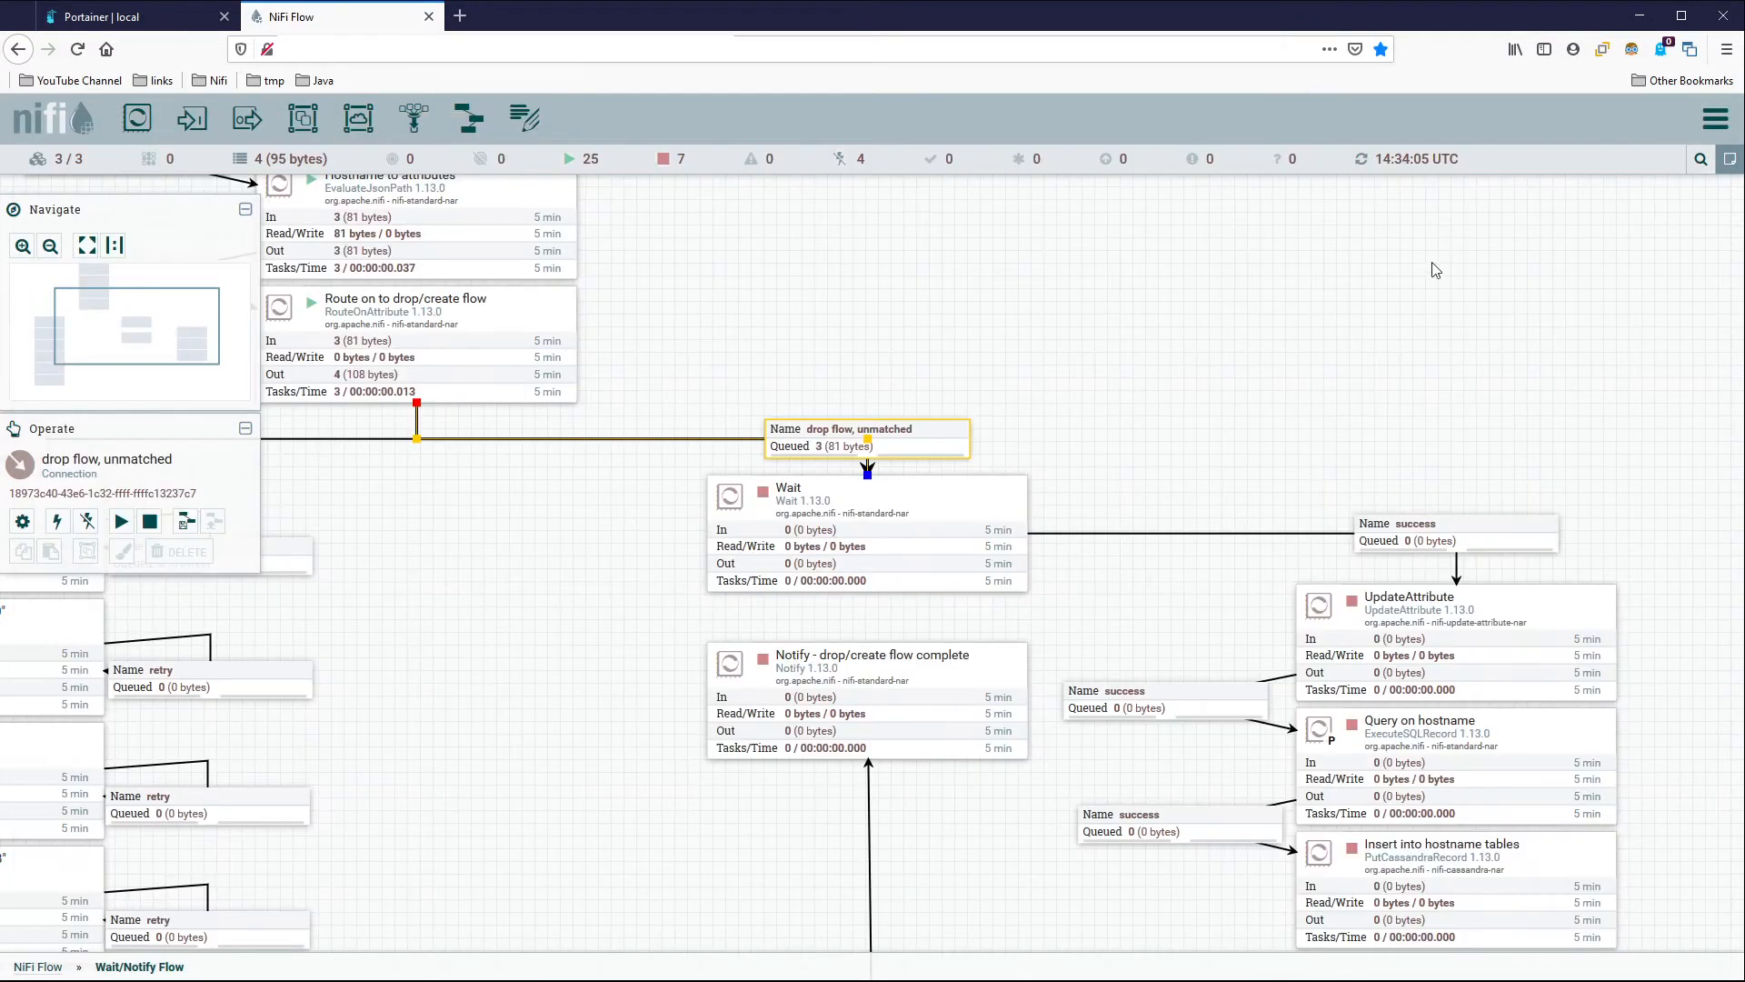
Start the Wait processor and refresh the canvas.
right_click(953, 492)
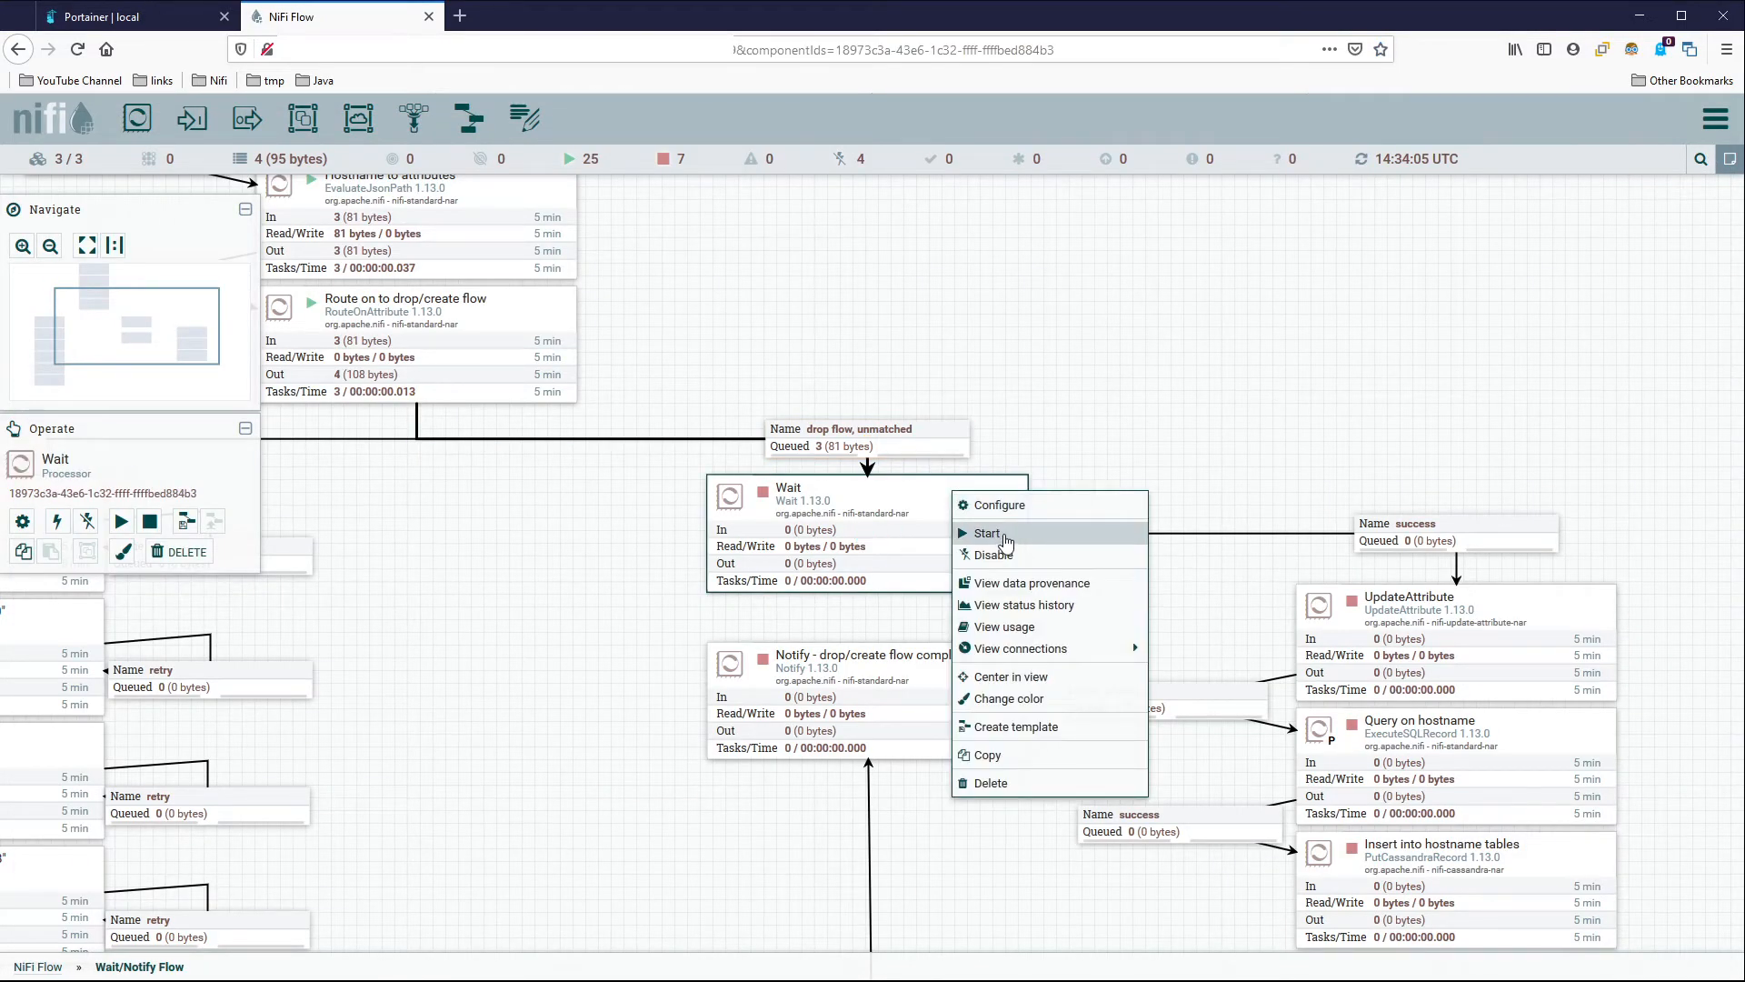
left_click(986, 533)
right_click(1129, 265)
left_click(1104, 453)
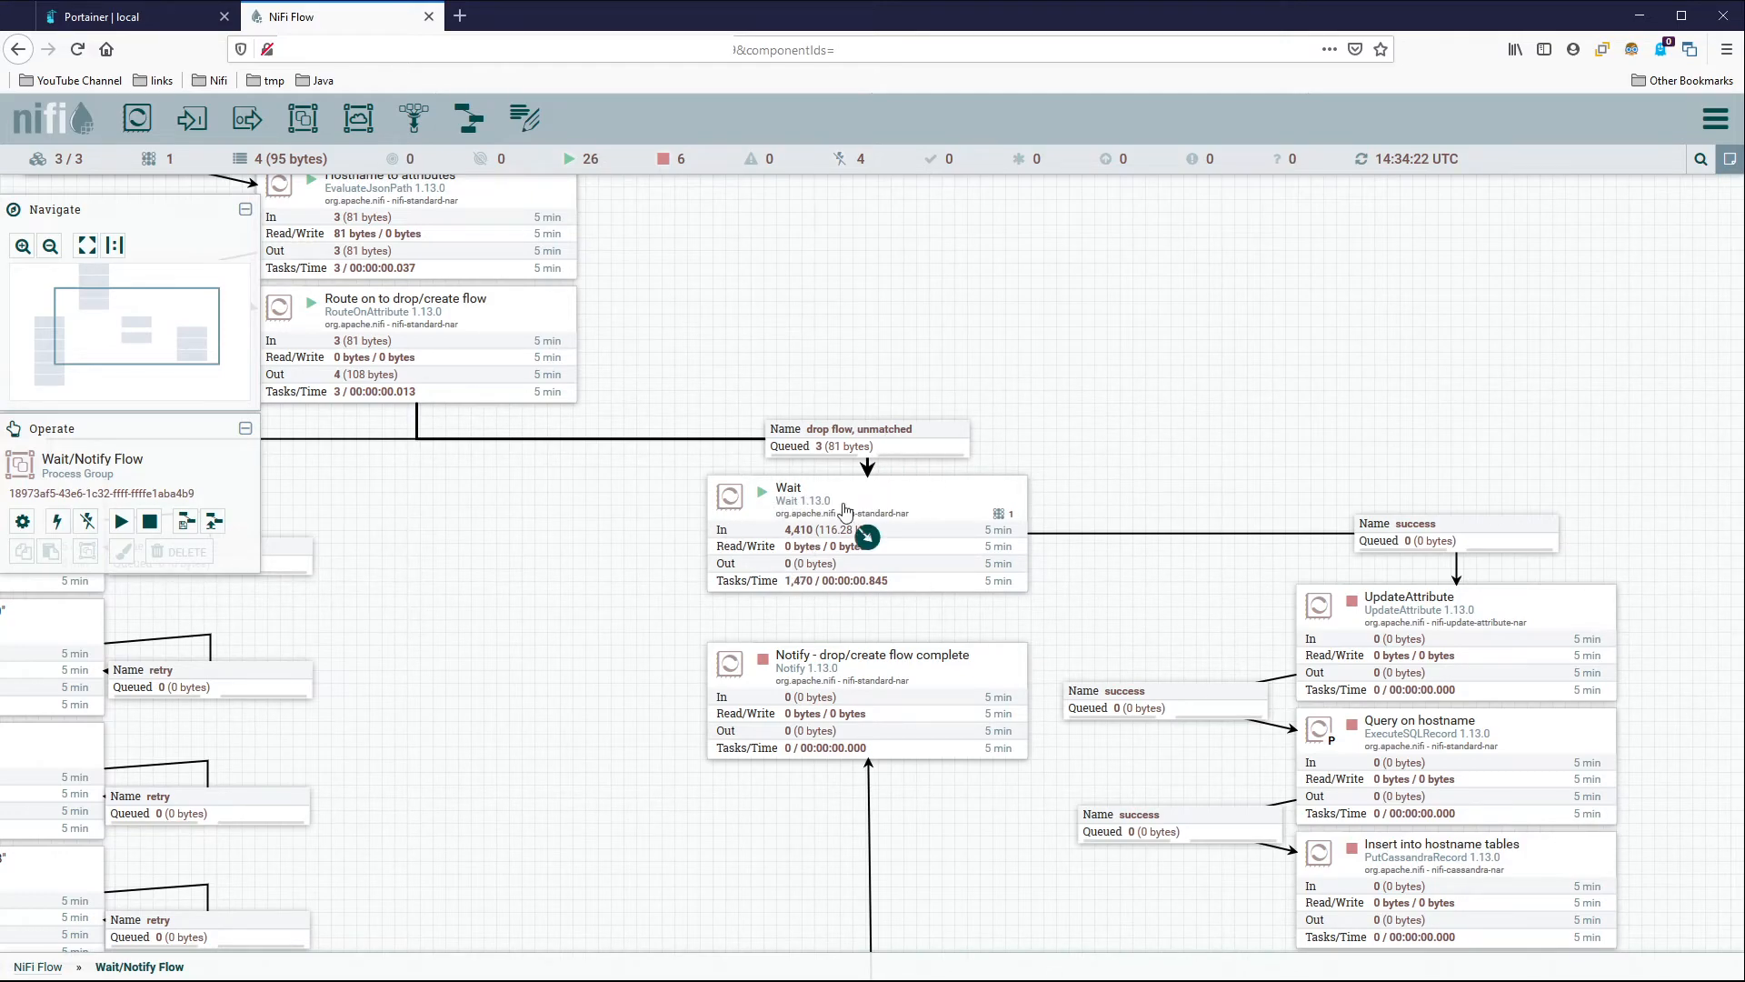
Refresh the canvas repeatedly to check Wait's activity and the drop flow, unmatched queue feeding it.
right_click(1127, 269)
left_click(1147, 277)
right_click(1141, 271)
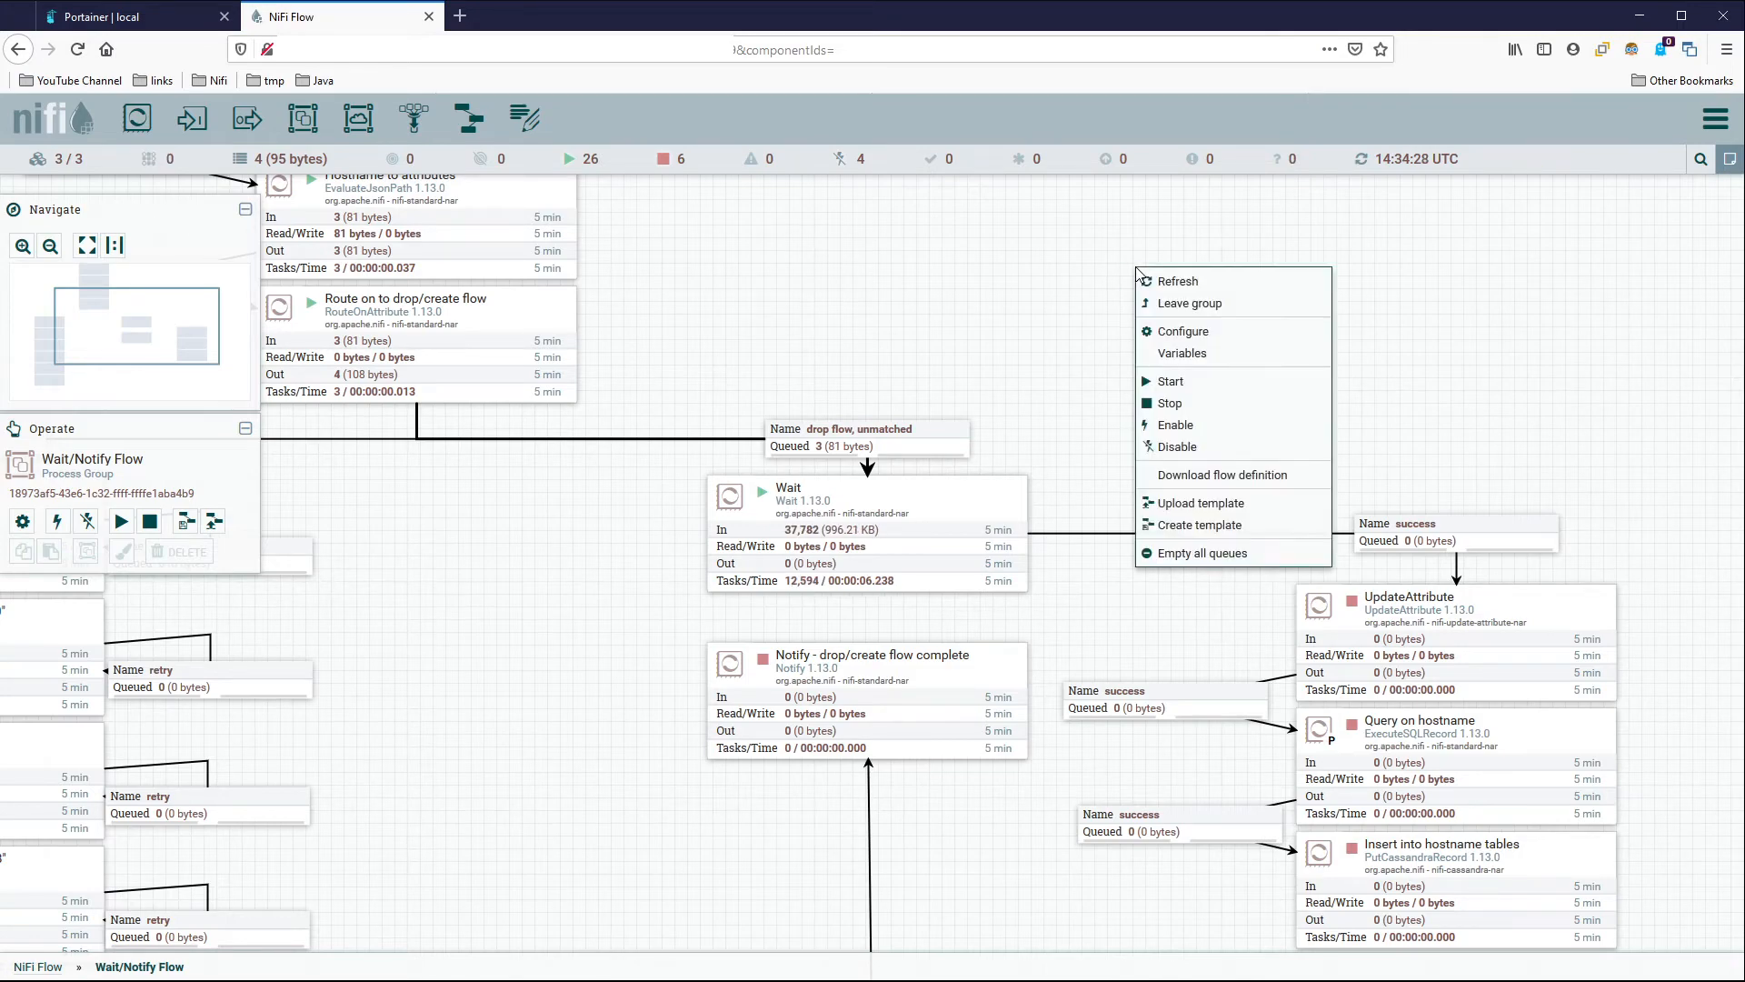
left_click(1150, 280)
right_click(1138, 270)
left_click(1150, 279)
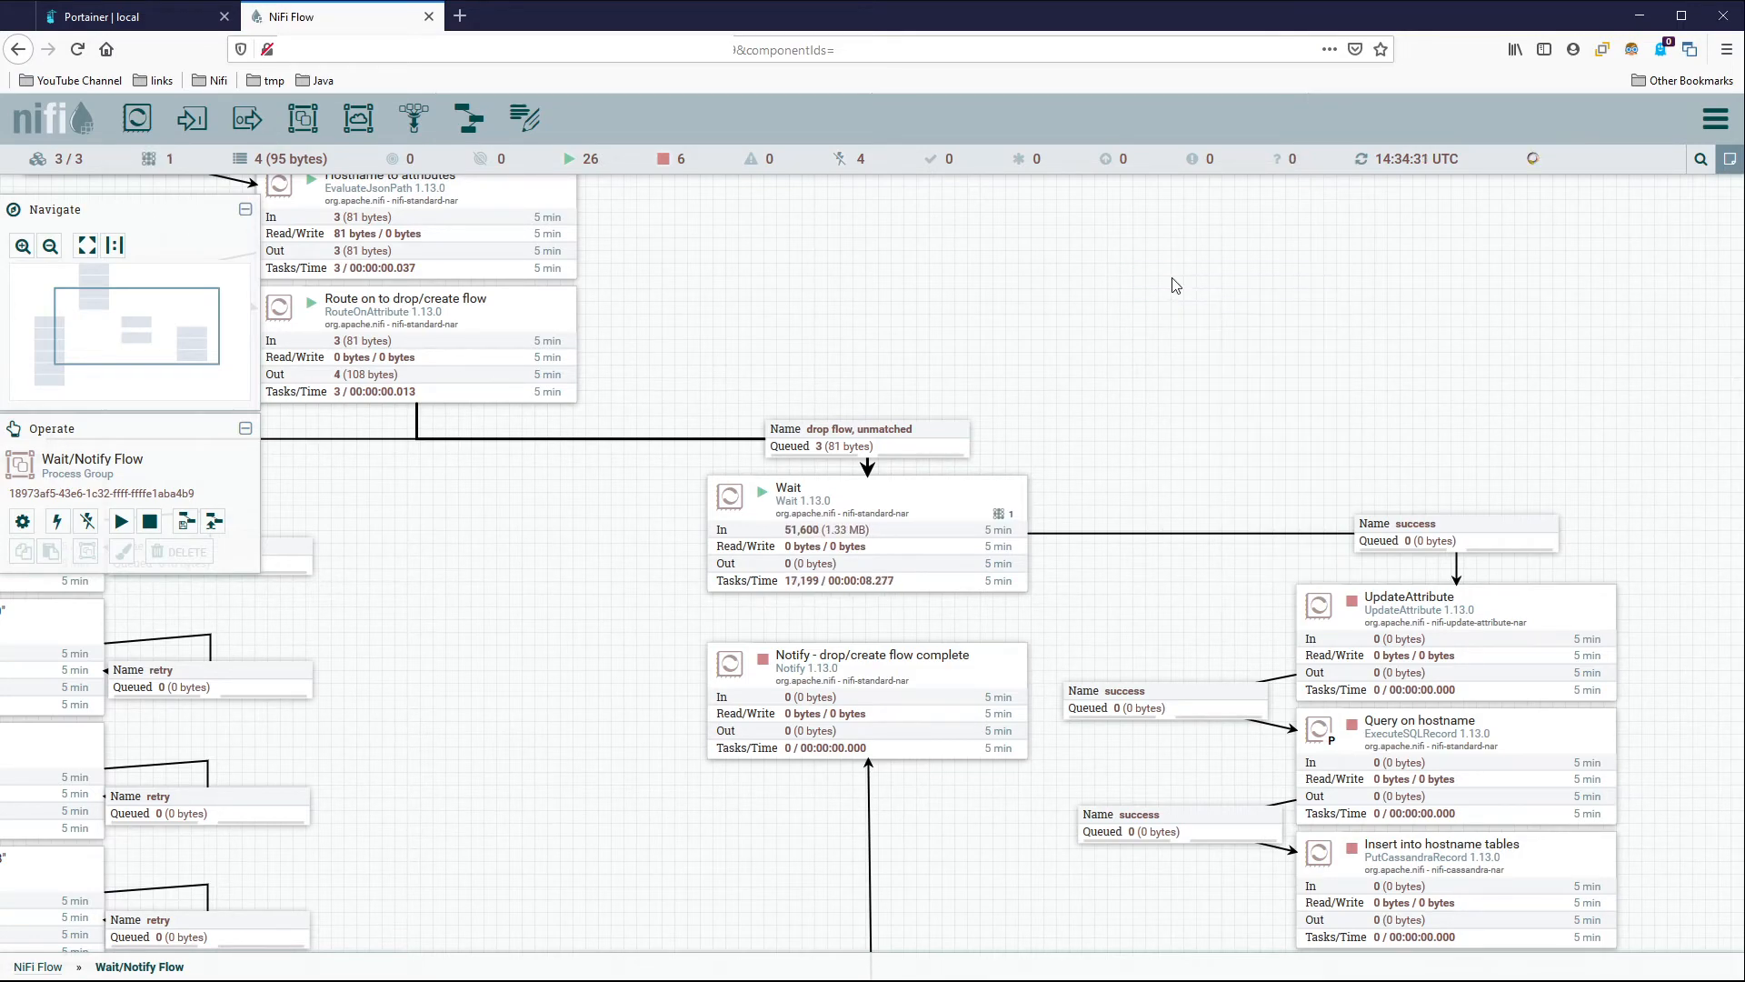
right_click(1130, 264)
left_click(1172, 280)
left_click_drag(536, 704, 661, 562)
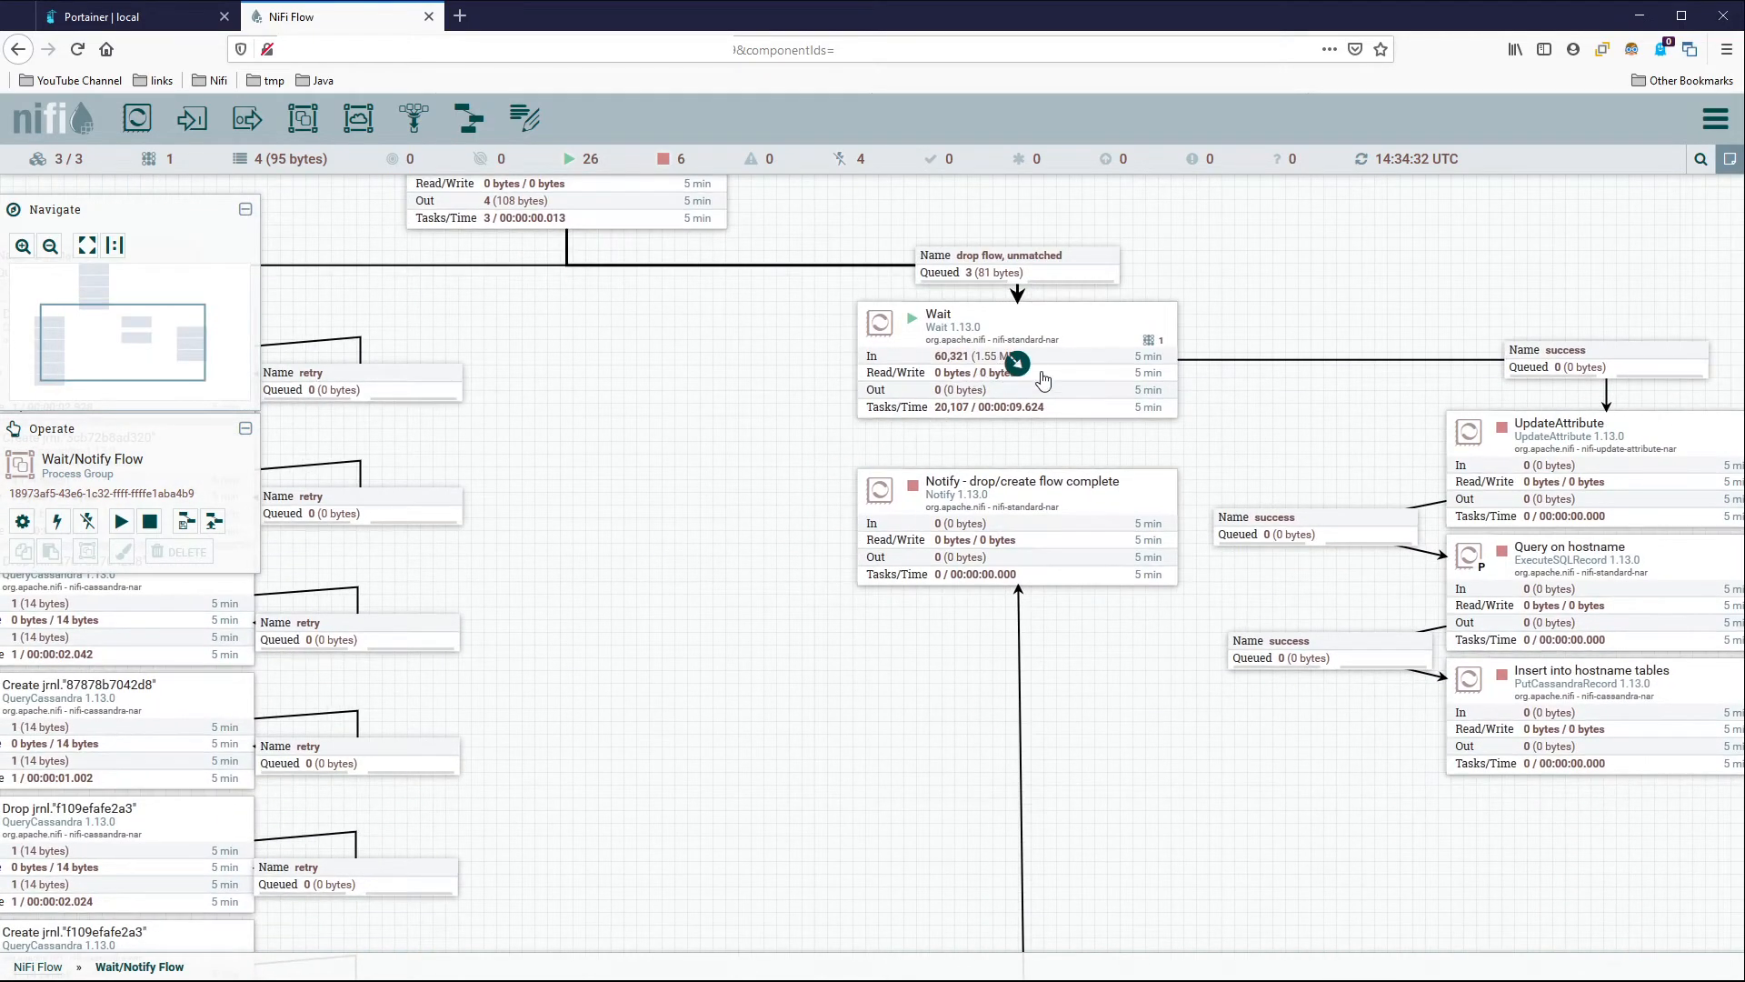
left_click(1047, 265)
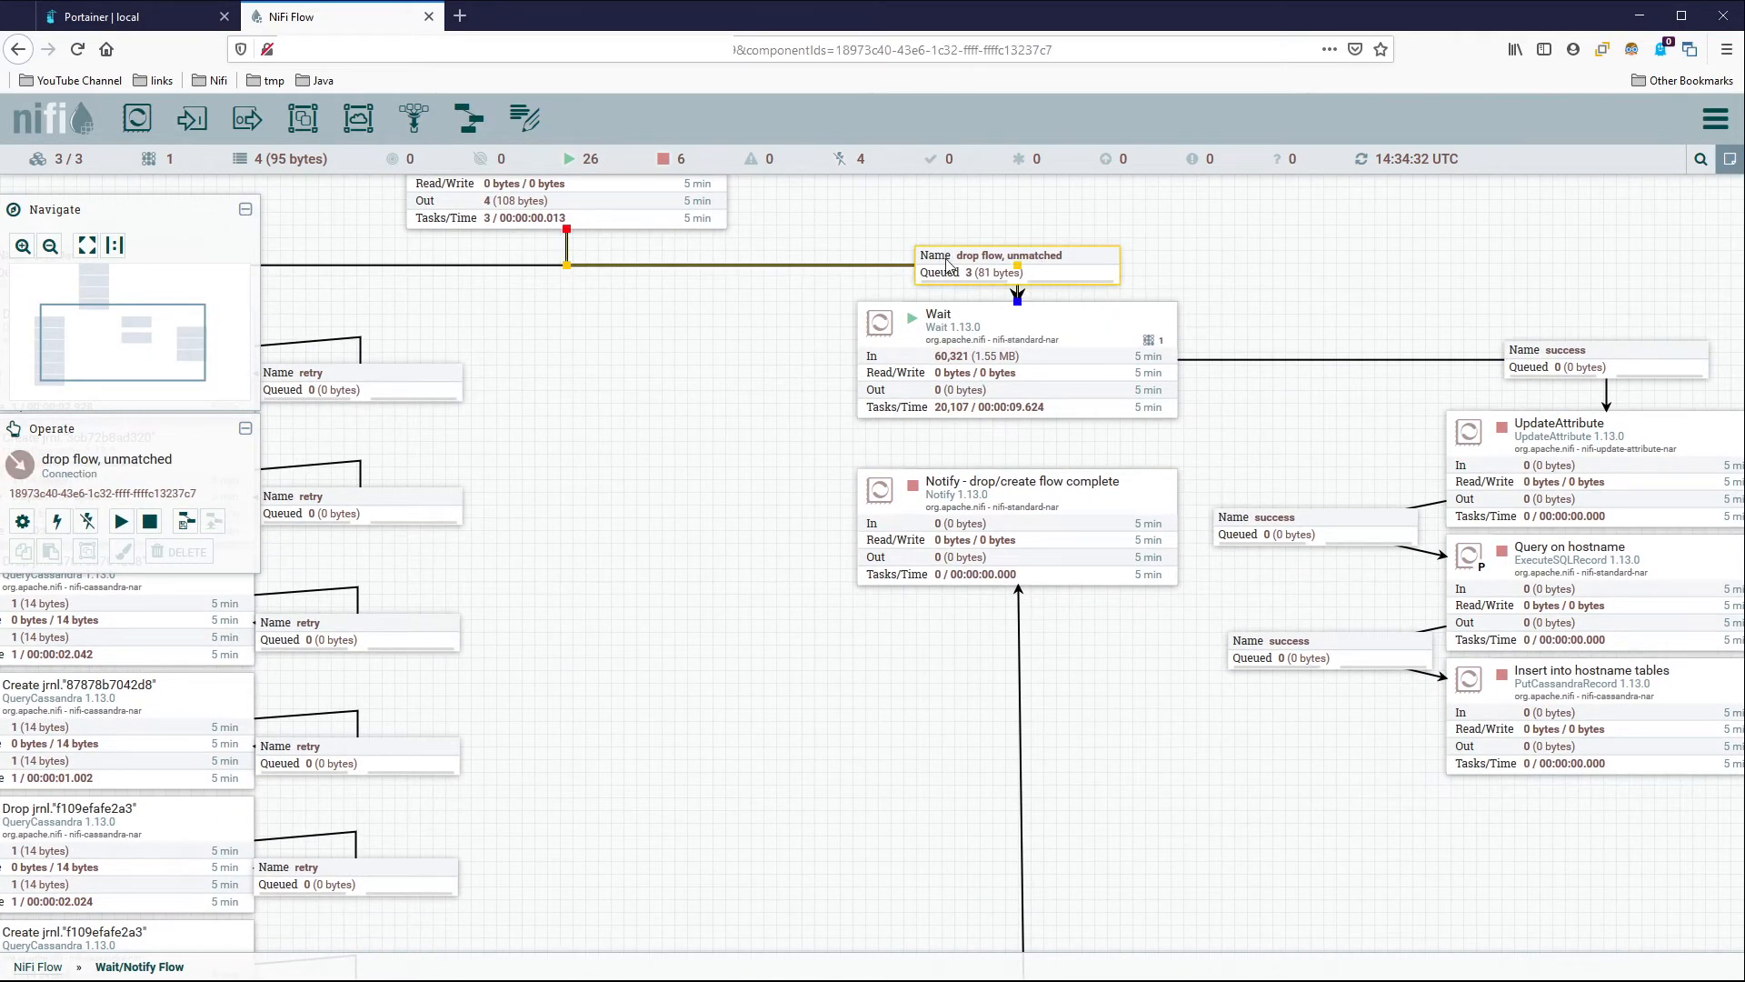
left_click_drag(683, 460, 578, 572)
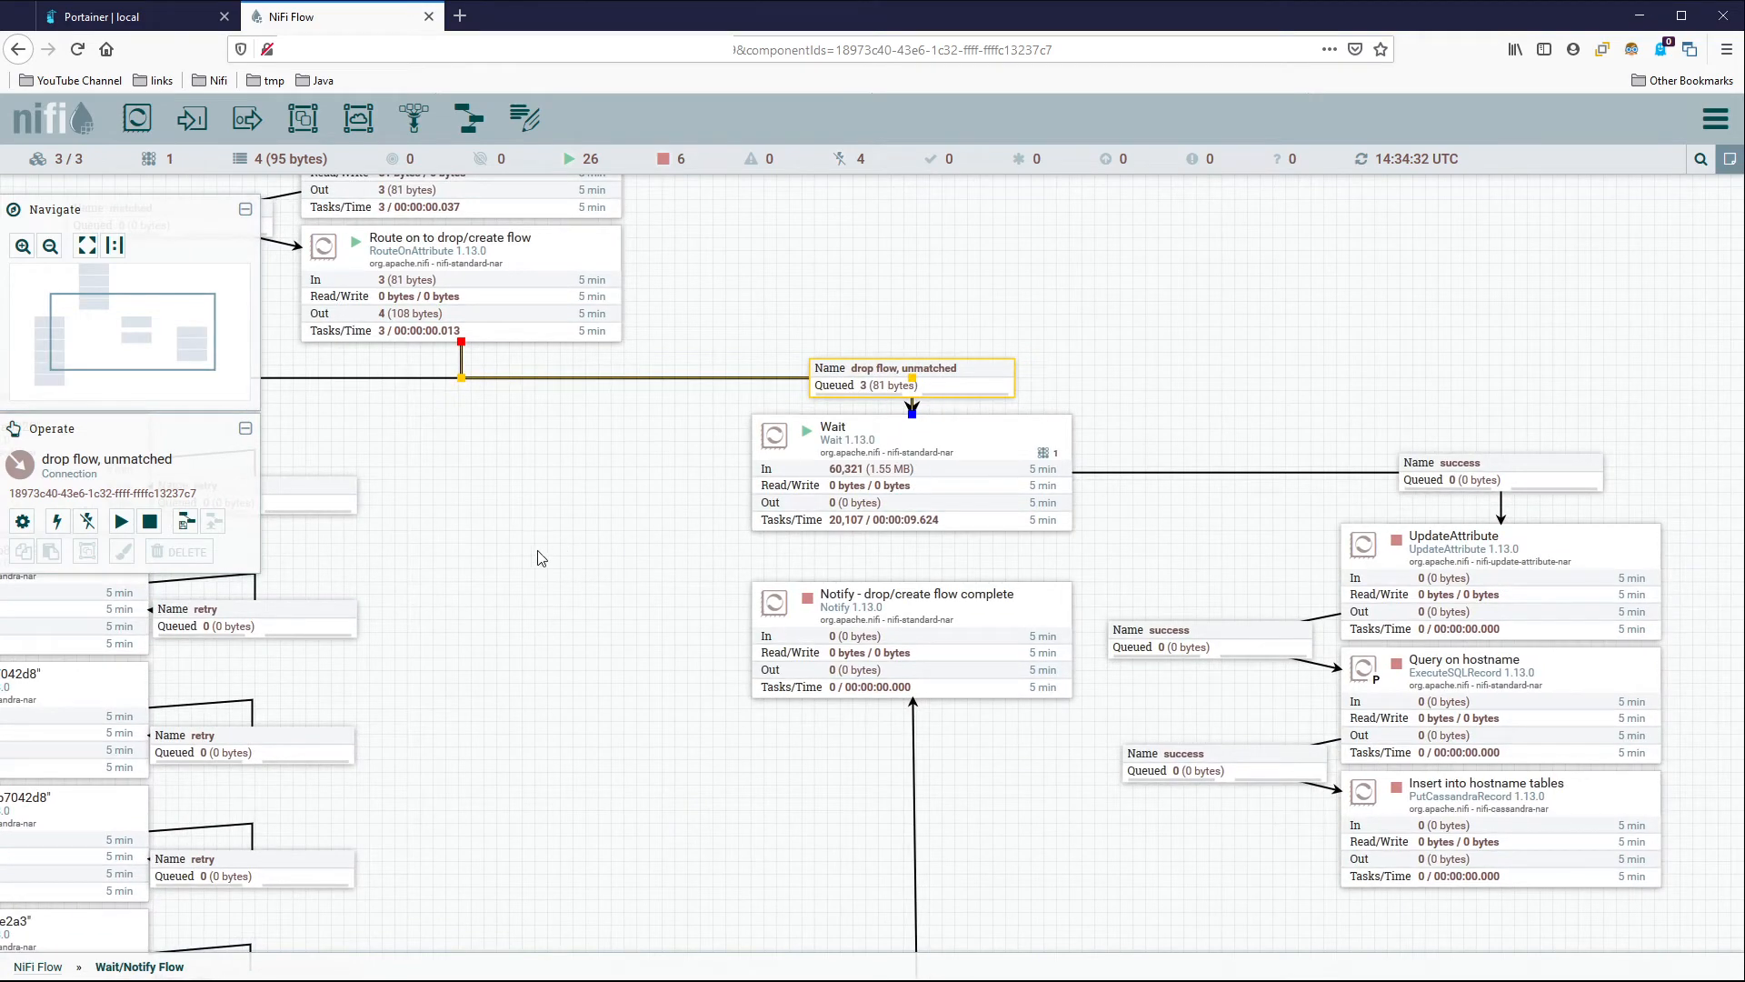
right_click(459, 487)
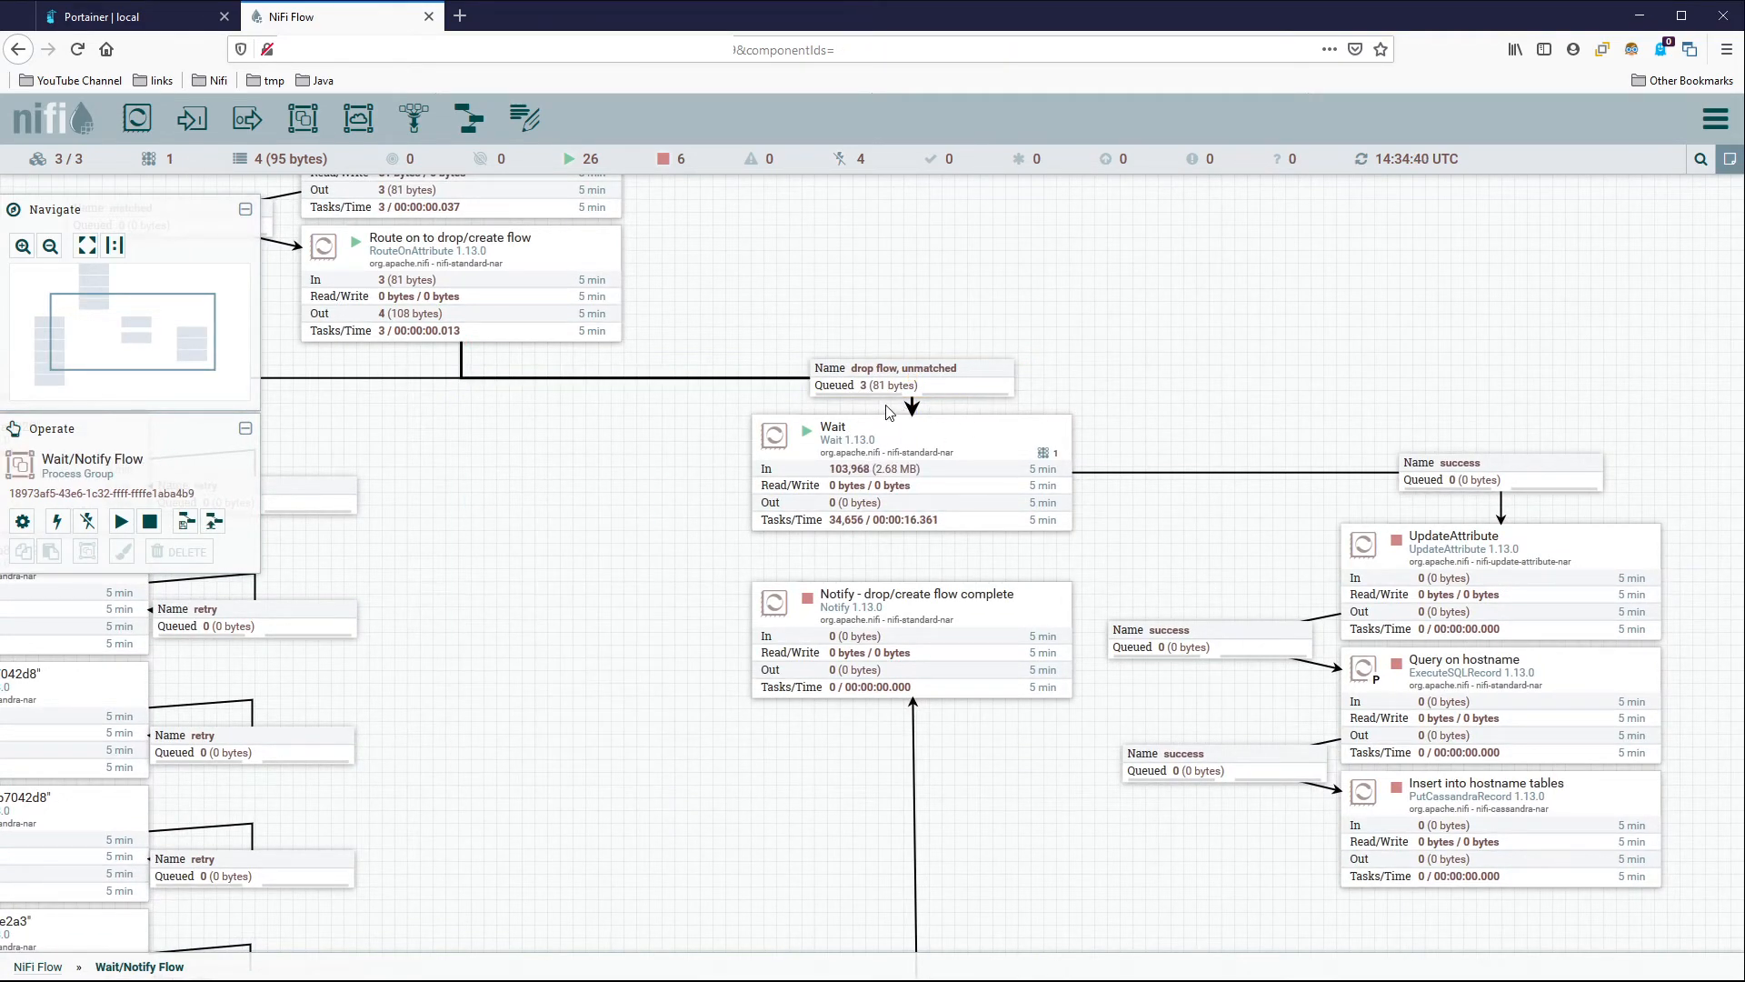
Start the Notify - drop/create flow complete processor and refresh the canvas.
right_click(889, 645)
left_click_drag(609, 781, 440, 836)
left_click_drag(949, 872, 797, 871)
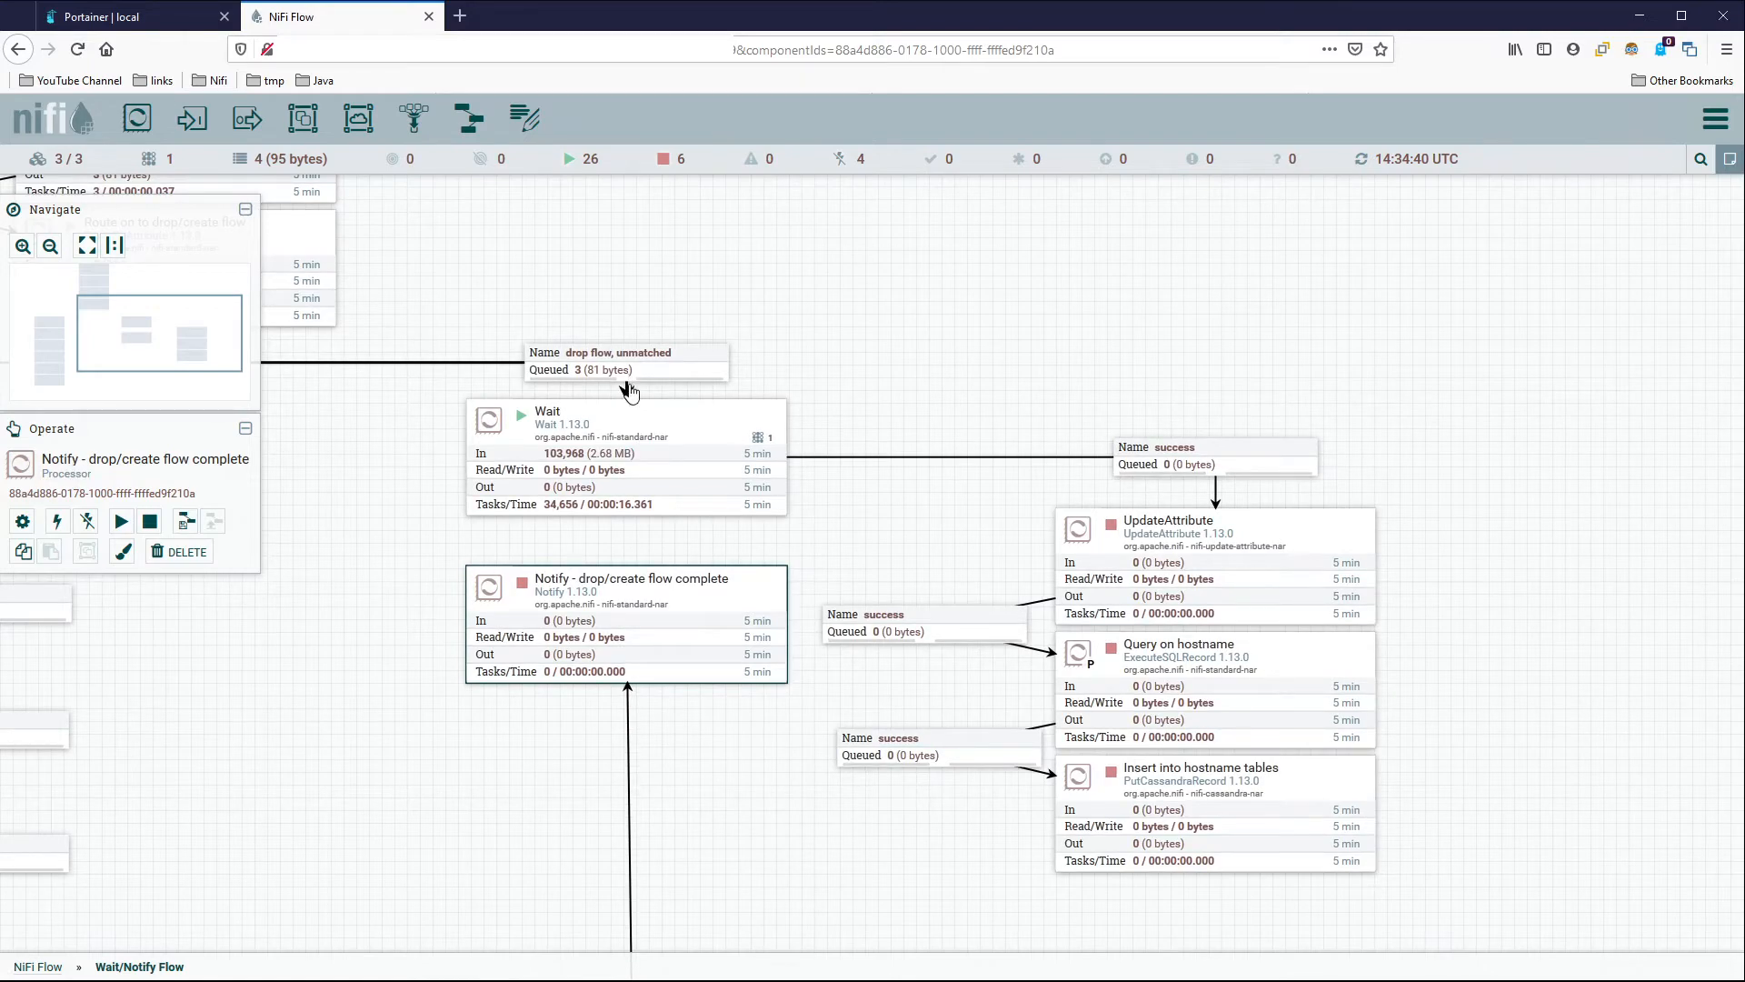
right_click(700, 595)
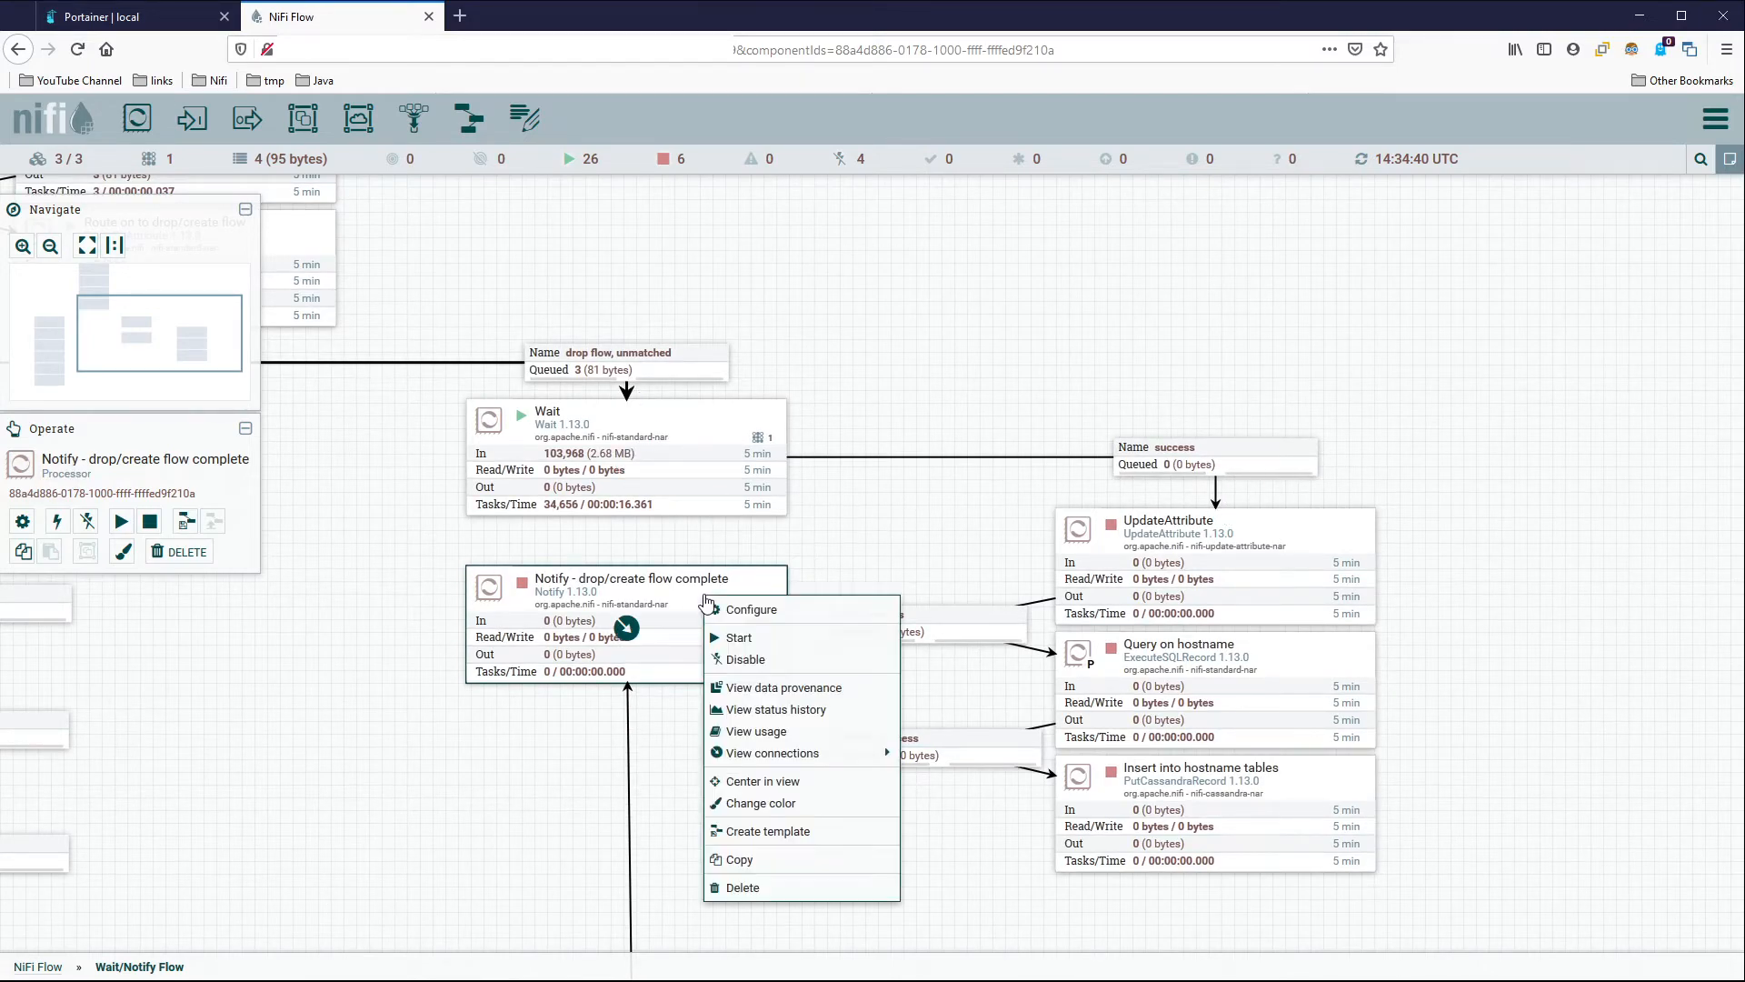
left_click(732, 637)
right_click(1418, 313)
left_click(1465, 313)
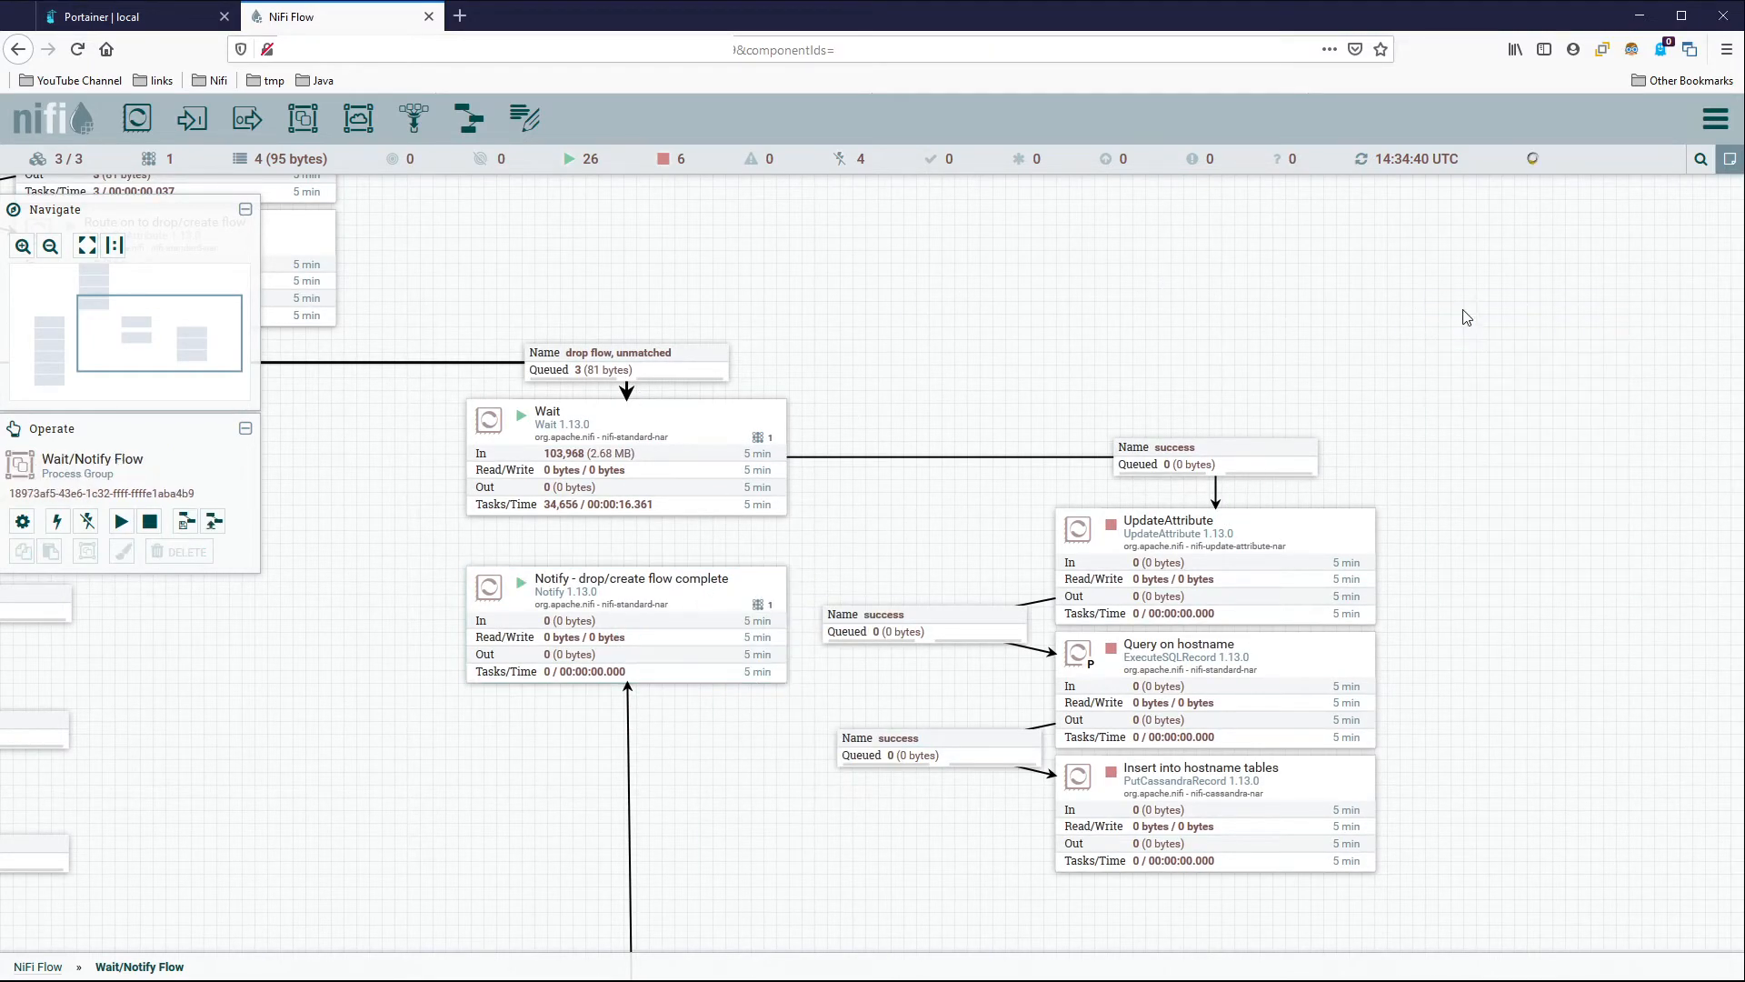
Start the UpdateAttribute processor after Wait and refresh the canvas.
left_click_drag(1513, 511, 1334, 384)
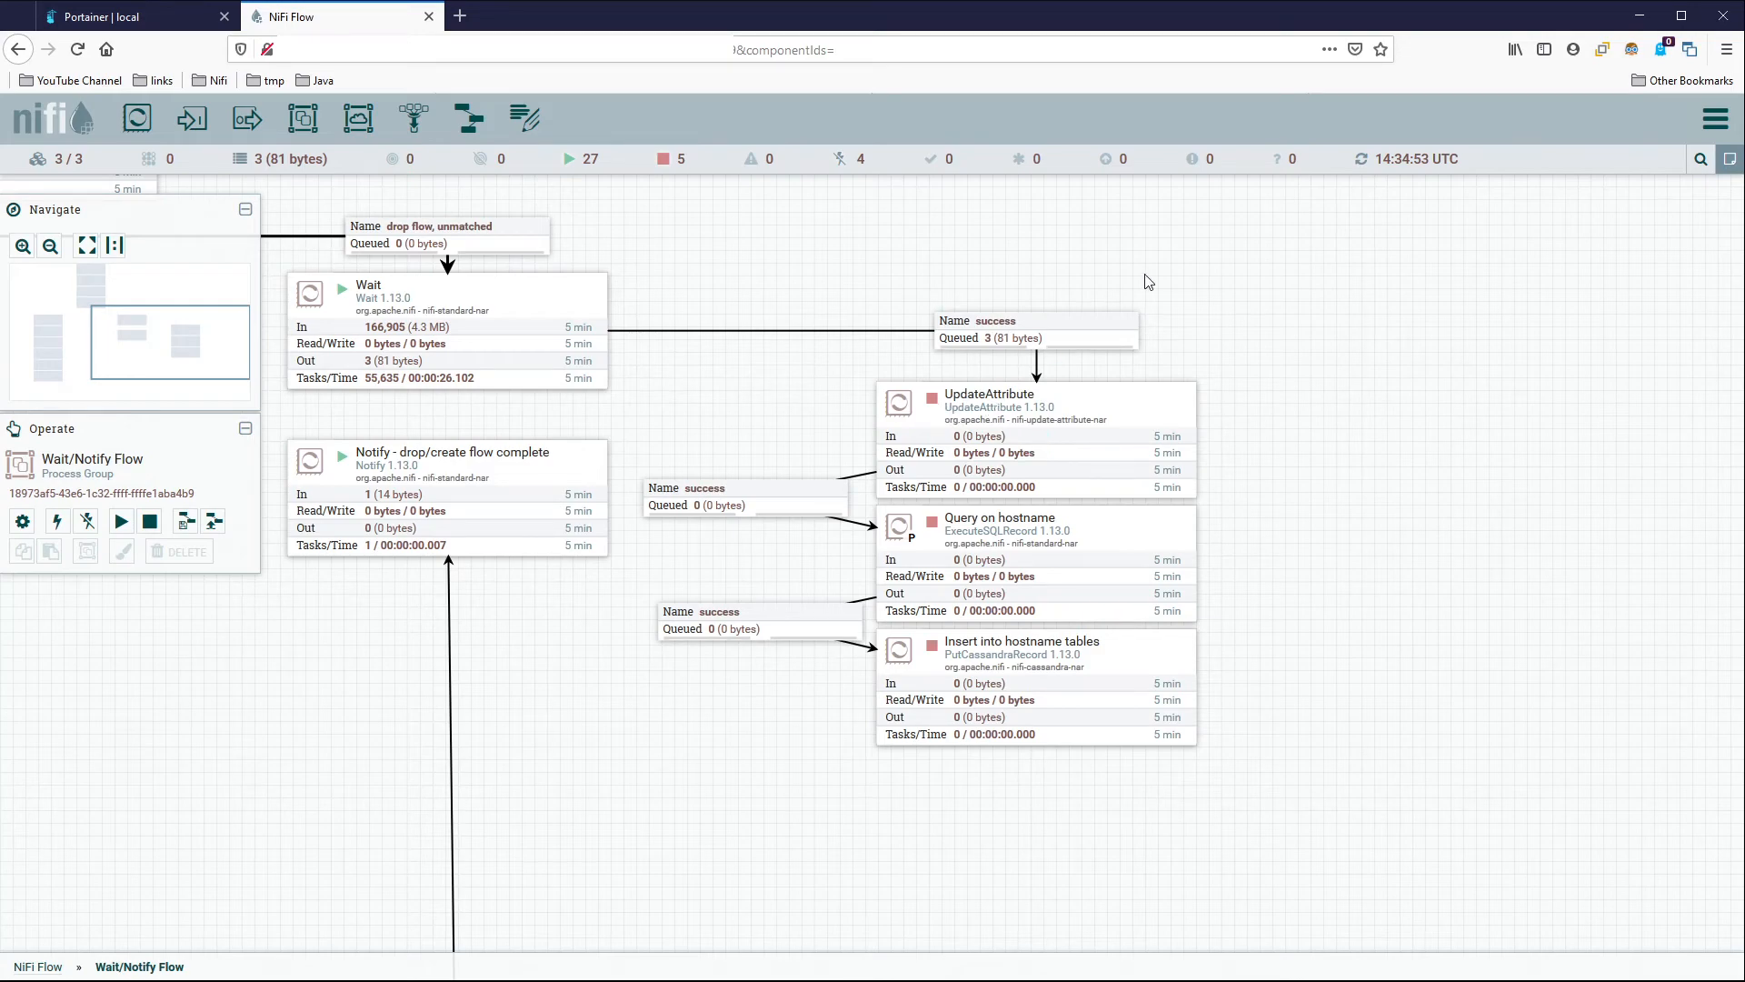
right_click(1119, 420)
left_click(1147, 454)
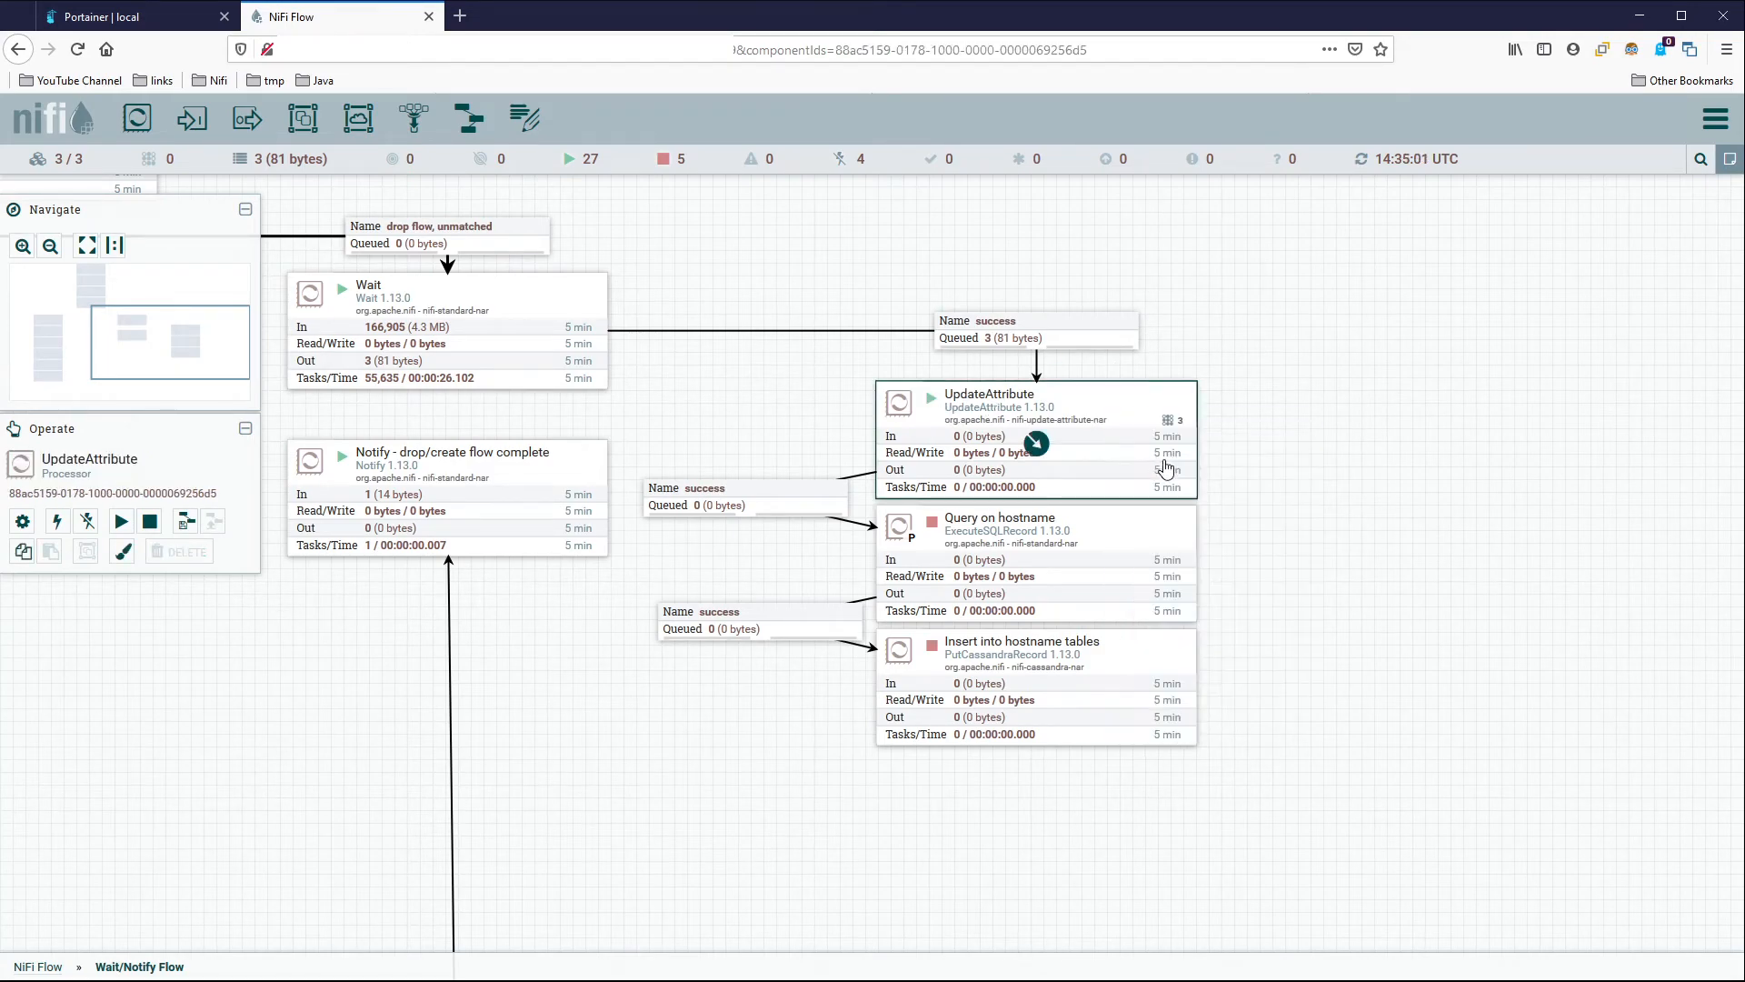
right_click(1300, 430)
left_click(1302, 434)
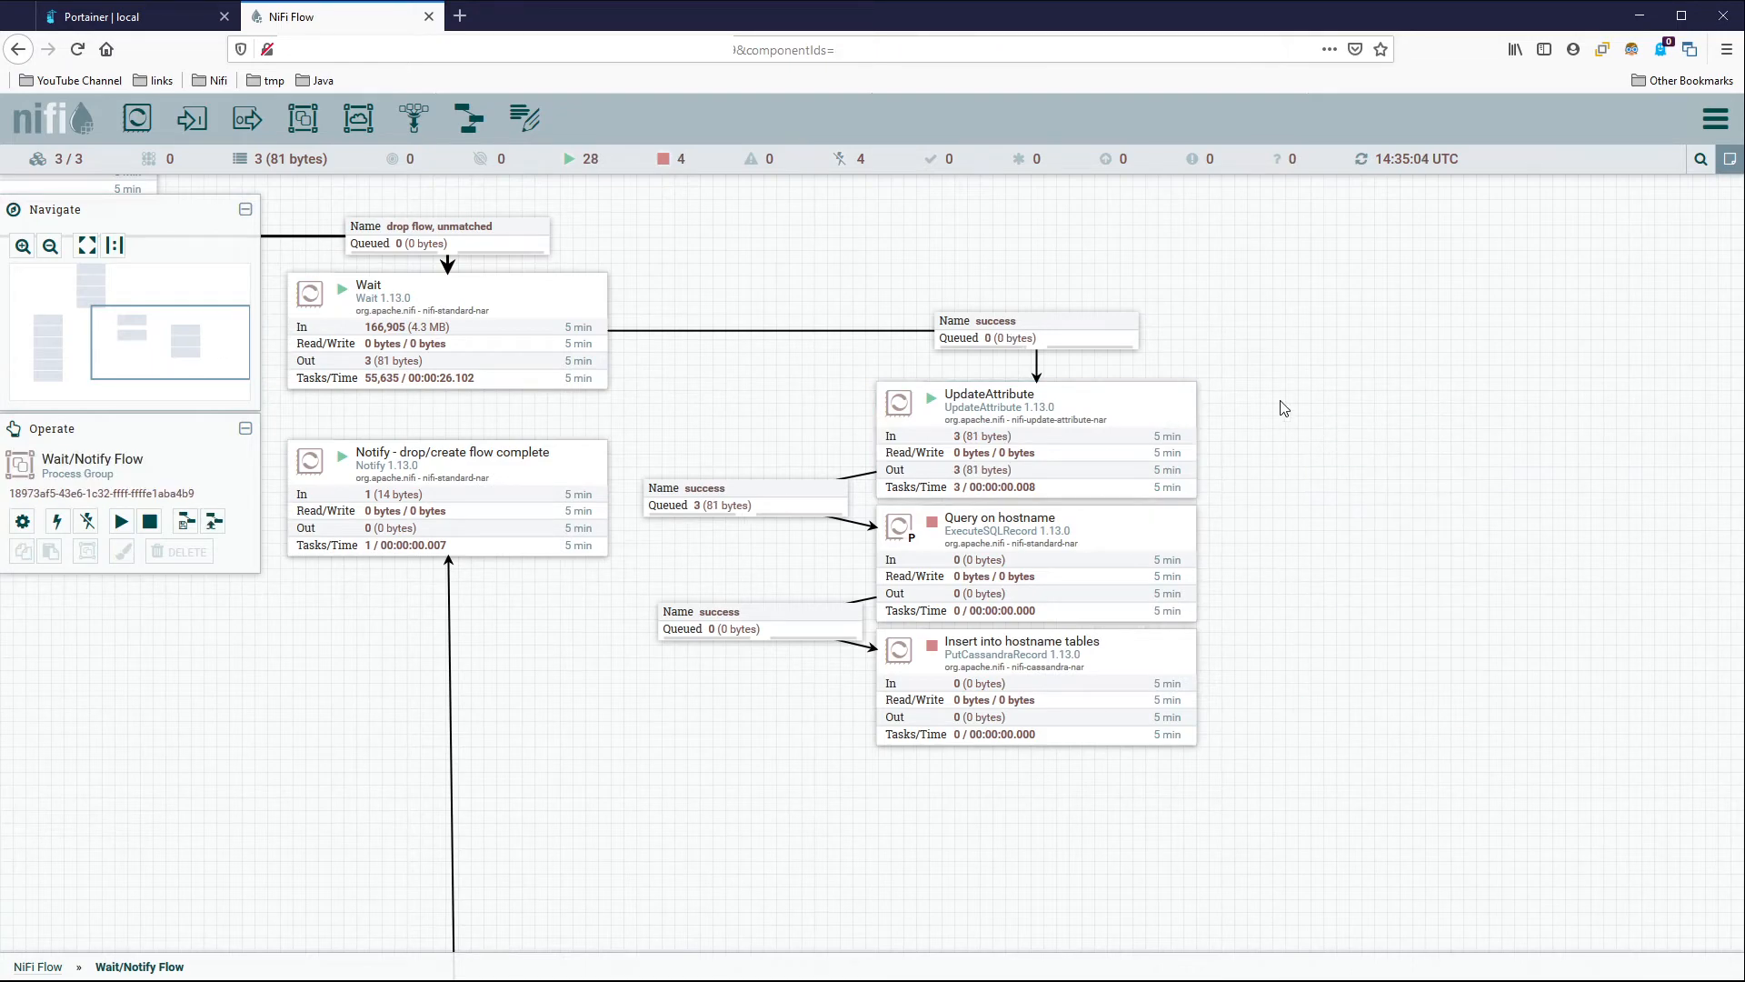
right_click(1275, 479)
left_click(1295, 492)
Start the Query on hostname processor and refresh the canvas repeatedly to follow its output into the success queue.
right_click(1116, 526)
left_click(1181, 569)
right_click(1285, 540)
right_click(1271, 563)
left_click(1284, 566)
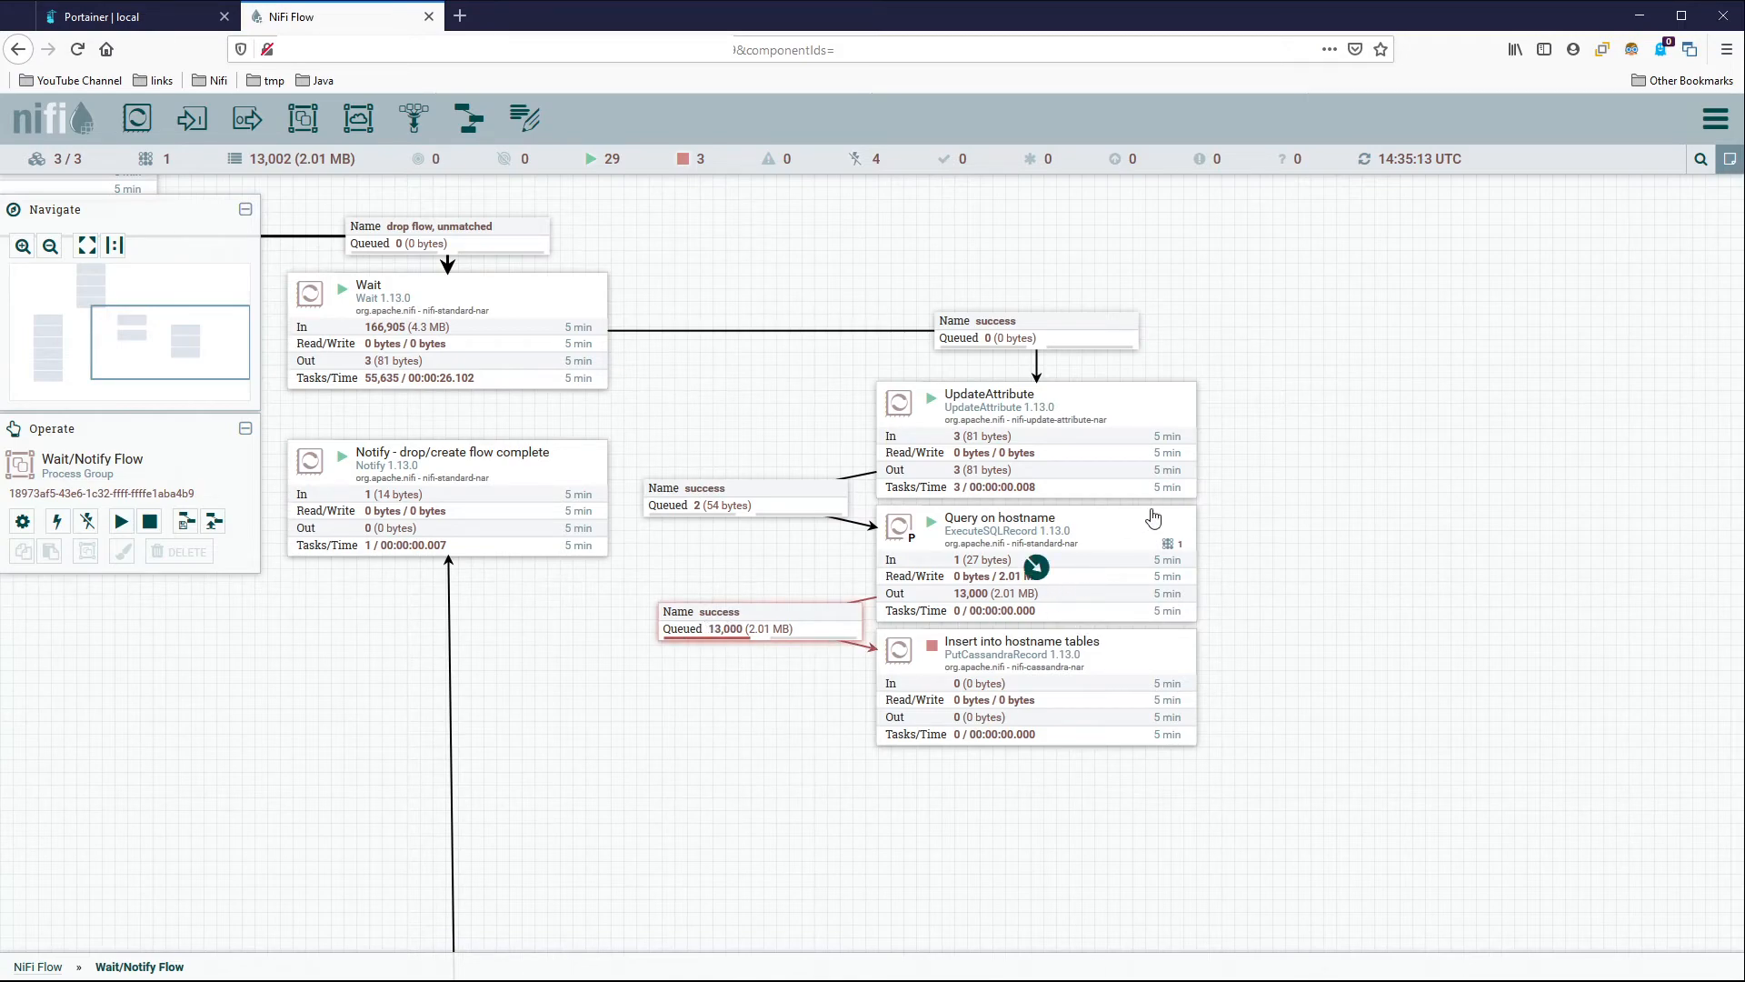
right_click(1243, 534)
left_click(1268, 551)
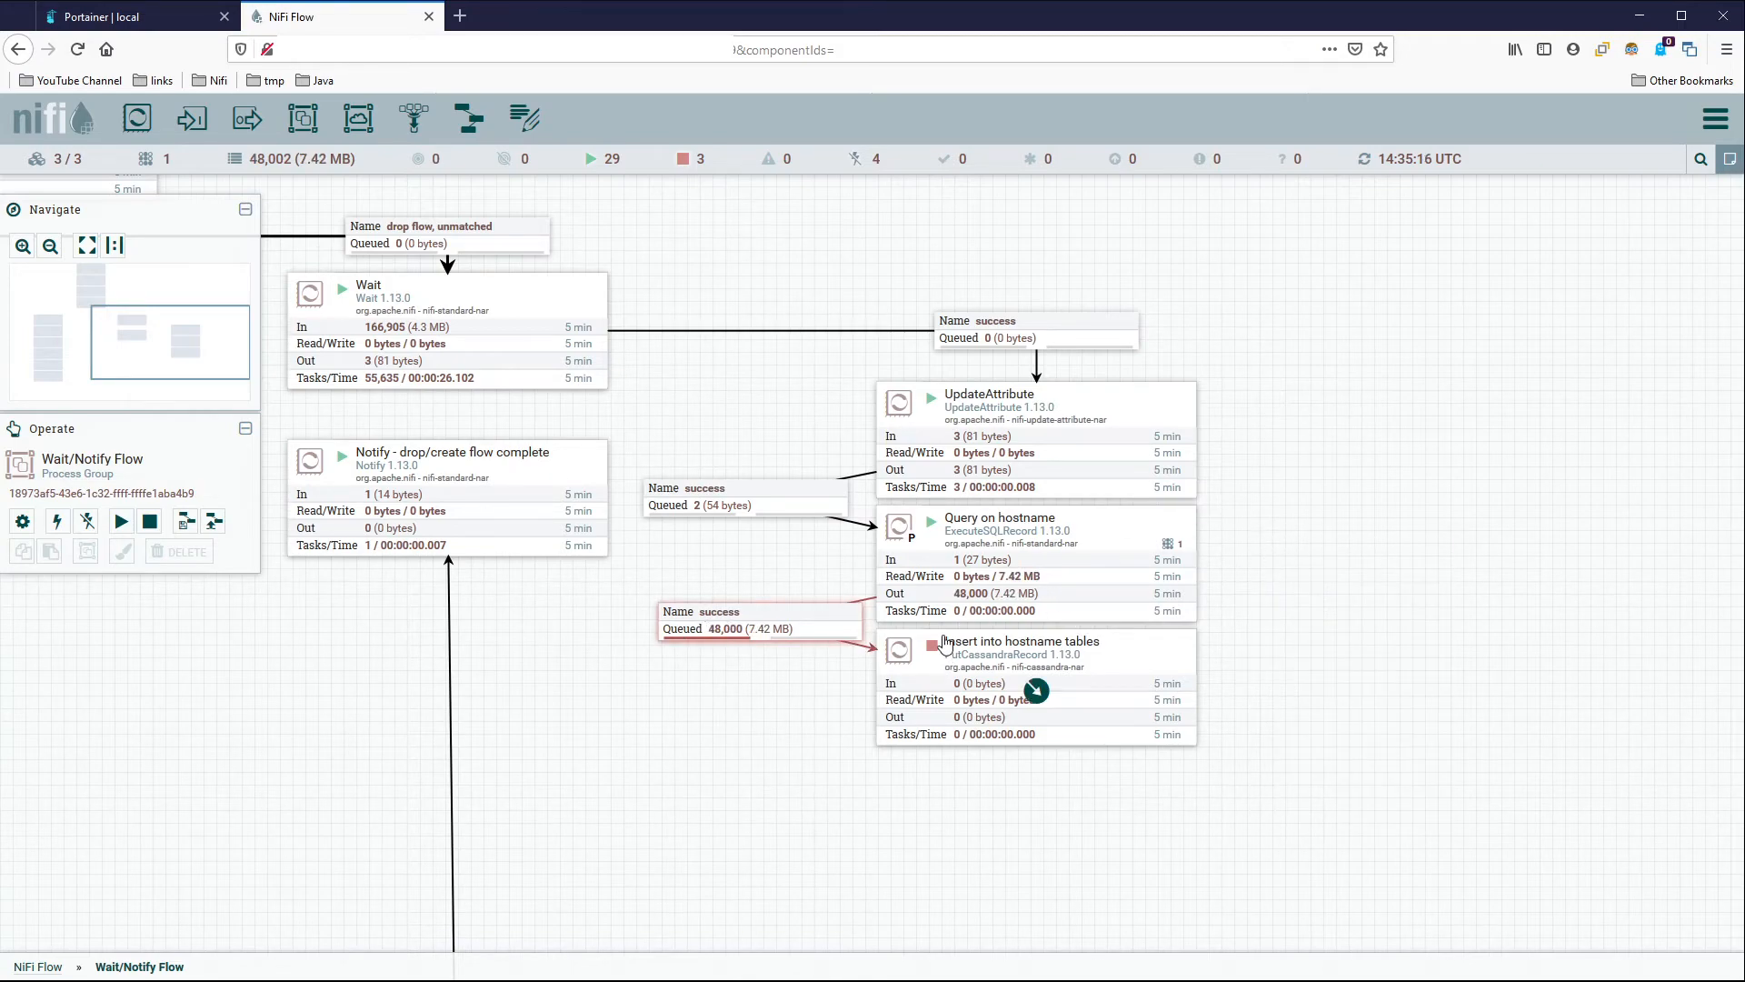
right_click(614, 718)
left_click(673, 666)
right_click(590, 700)
left_click(635, 668)
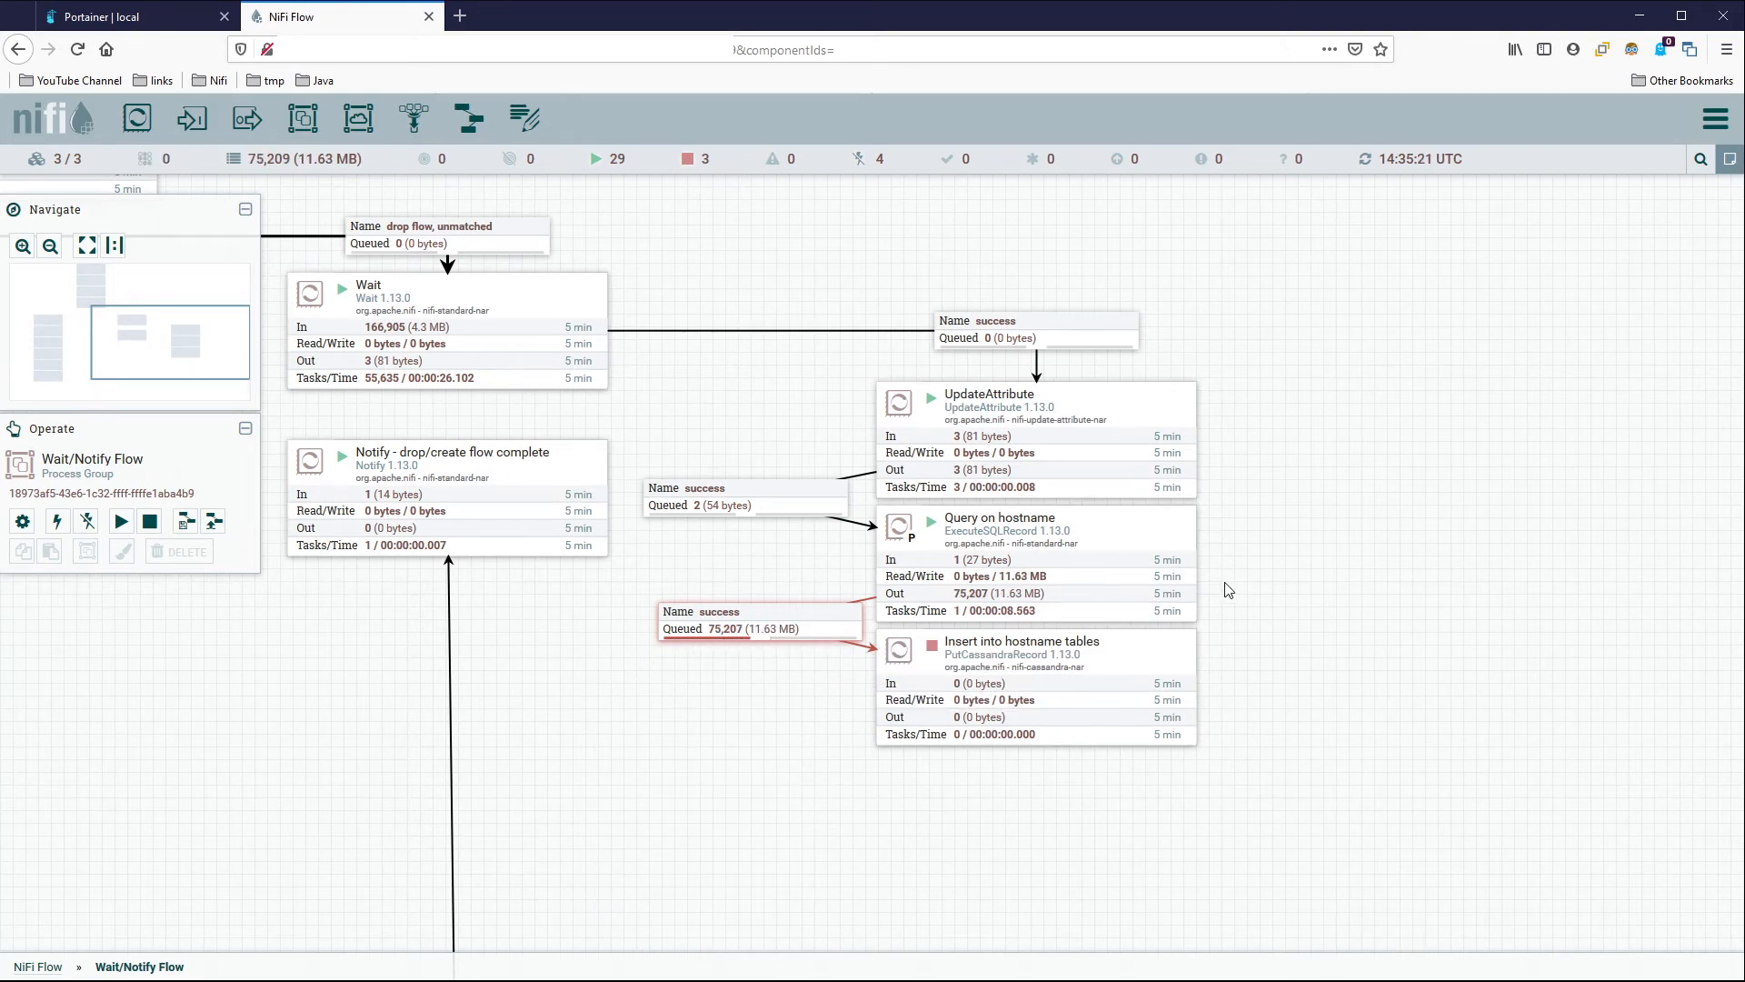
Stop the Query on hostname processor, refresh the canvas and empty all queues in the process group.
right_click(1138, 526)
left_click(1174, 567)
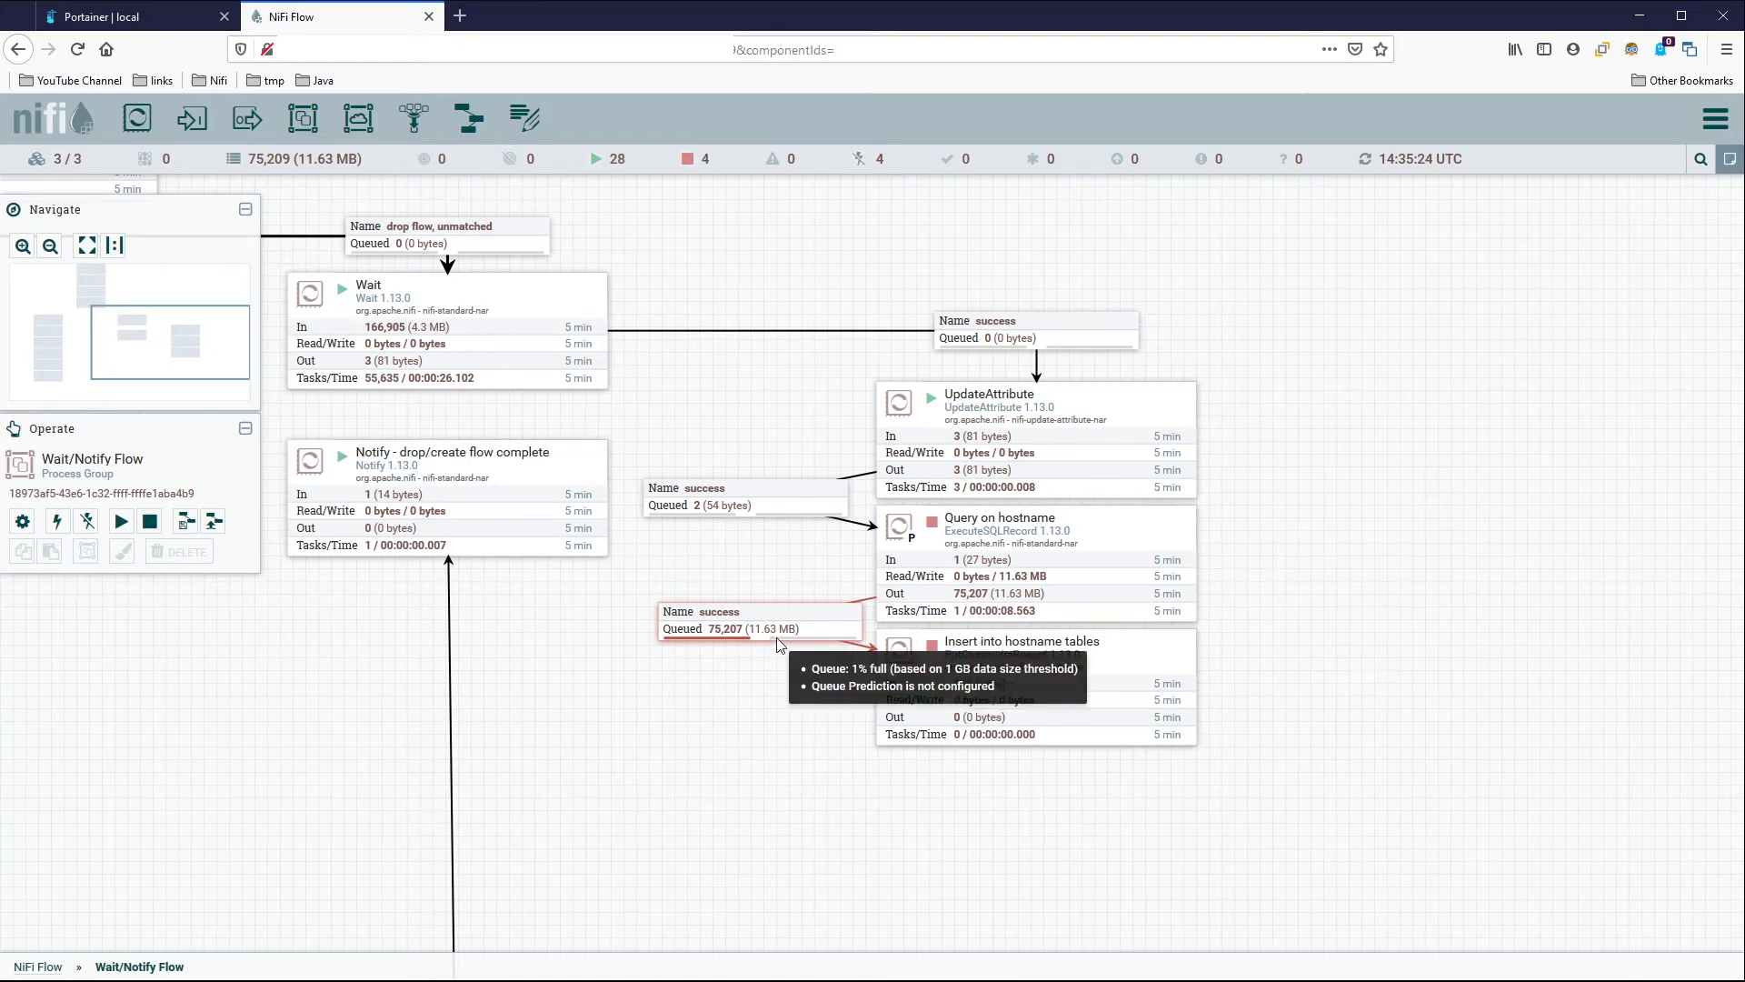
right_click(573, 692)
left_click(600, 668)
right_click(545, 705)
left_click(605, 938)
left_click(967, 636)
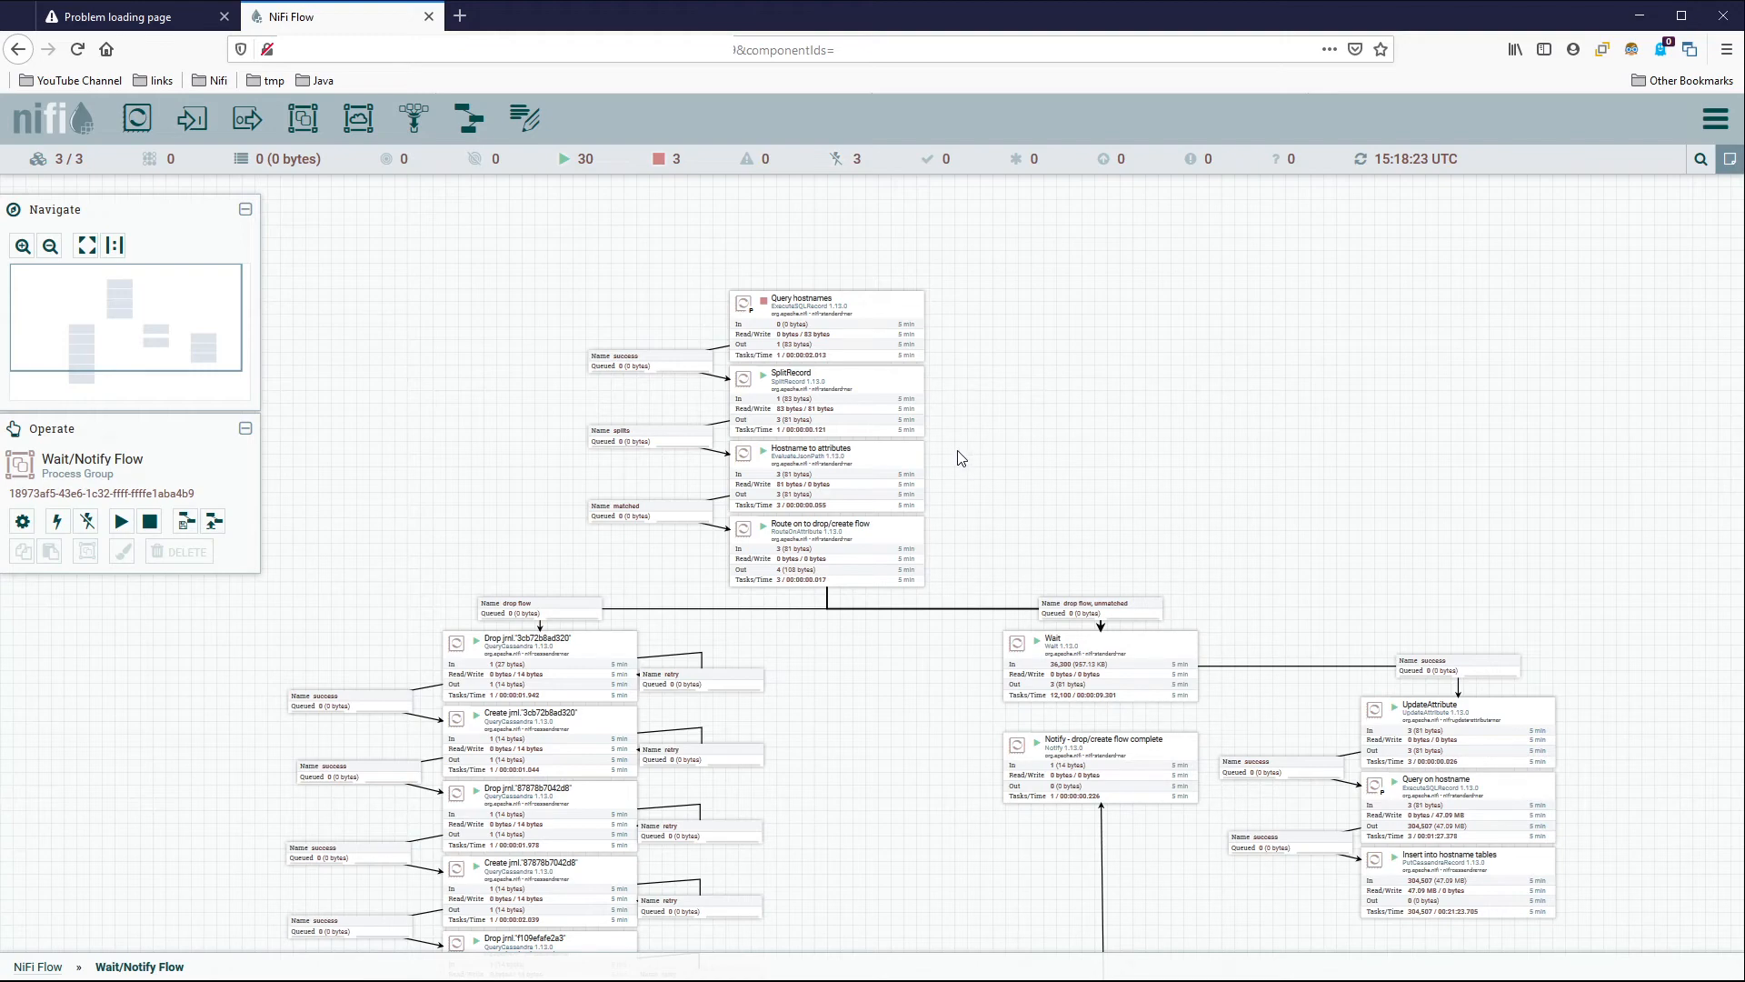
Start the Query hostnames processor at the head of the flow.
left_click(871, 320)
right_click(871, 320)
left_click(899, 354)
left_click(993, 316)
Refresh the canvas to follow the FlowFiles through the drop/create chain and the drop flow, unmatched queue.
left_click_drag(878, 748, 1021, 445)
left_click(1142, 409)
scroll(884, 558, "up", 1)
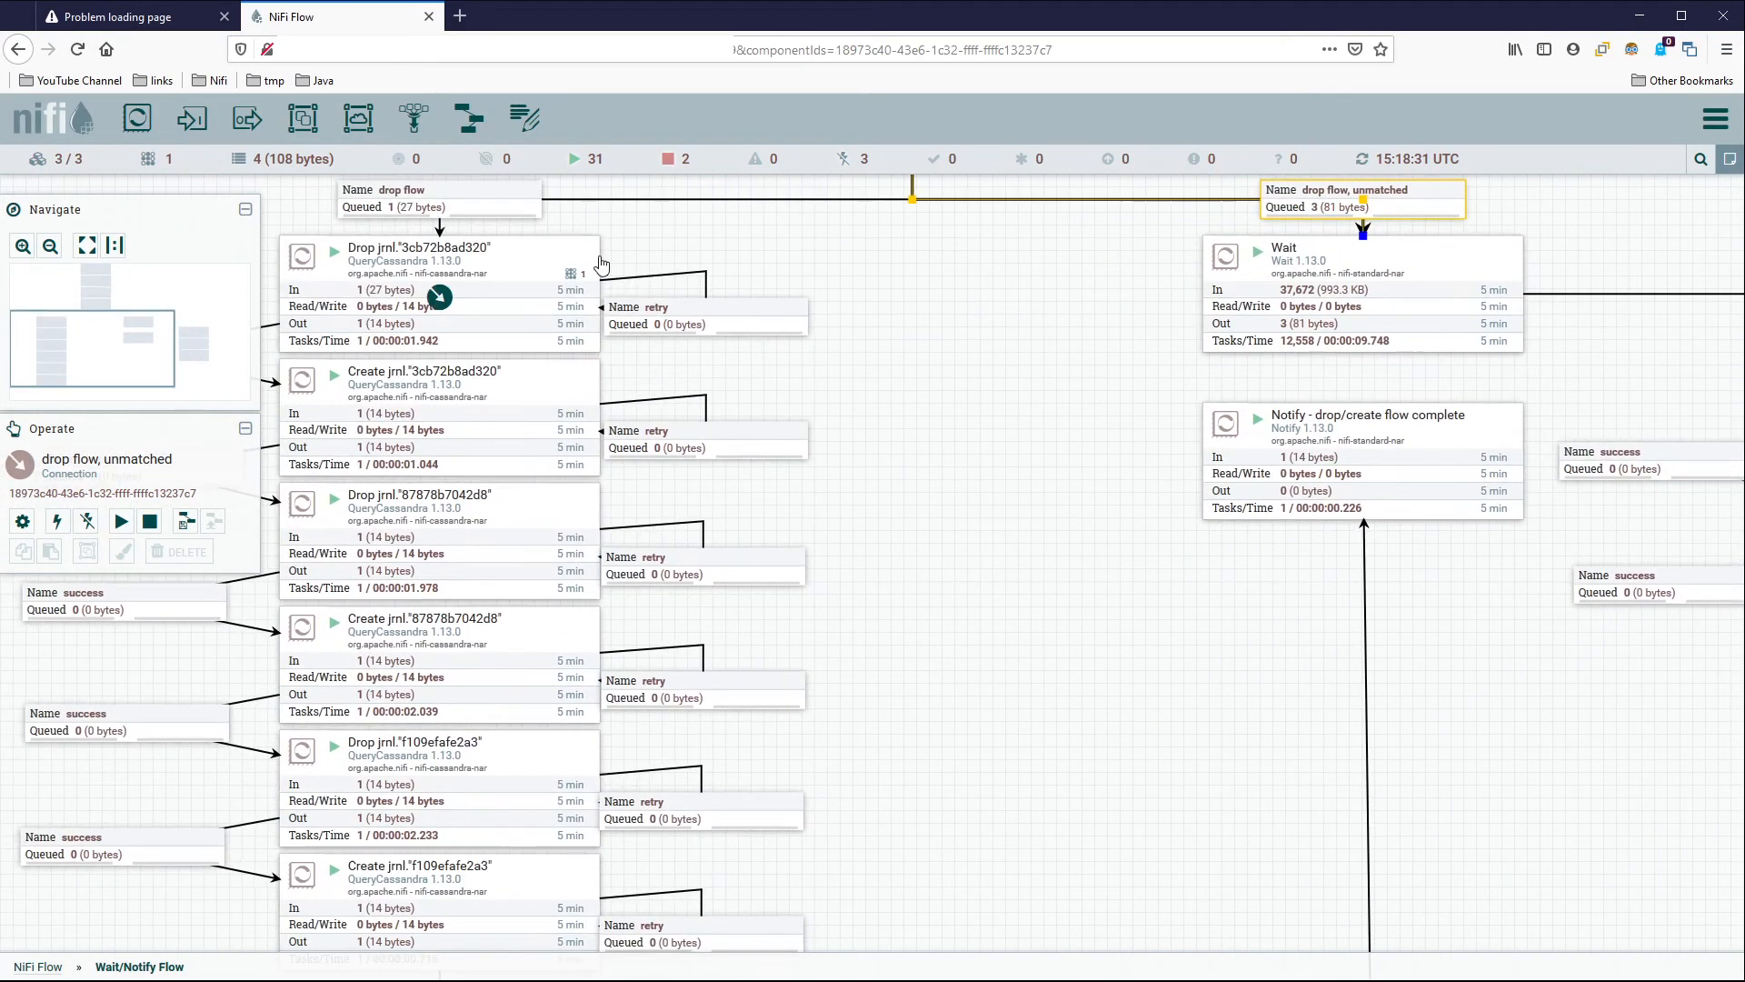
right_click(896, 527)
left_click(928, 540)
left_click_drag(966, 663, 356, 710)
right_click(613, 648)
left_click(645, 661)
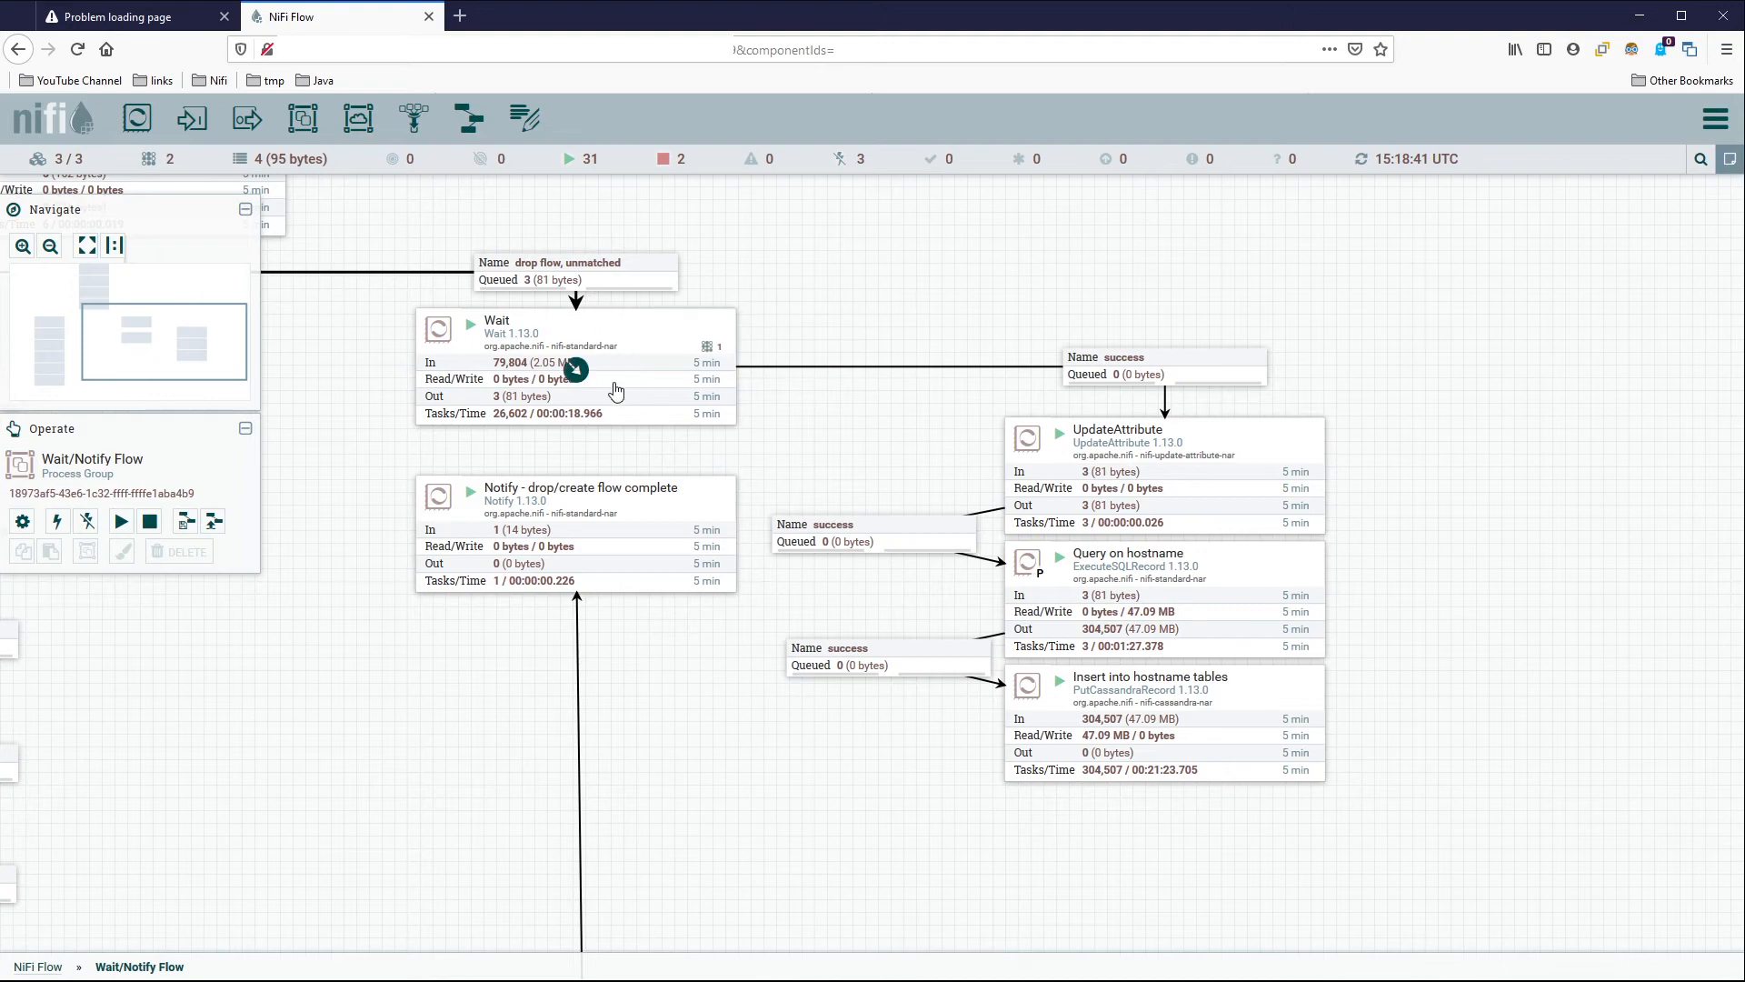
Refresh the canvas to examine the Wait release and the activity of Query on hostname and Insert into hostname tables.
left_click_drag(694, 757, 639, 751)
right_click(582, 648)
left_click(662, 661)
left_click_drag(927, 515, 746, 503)
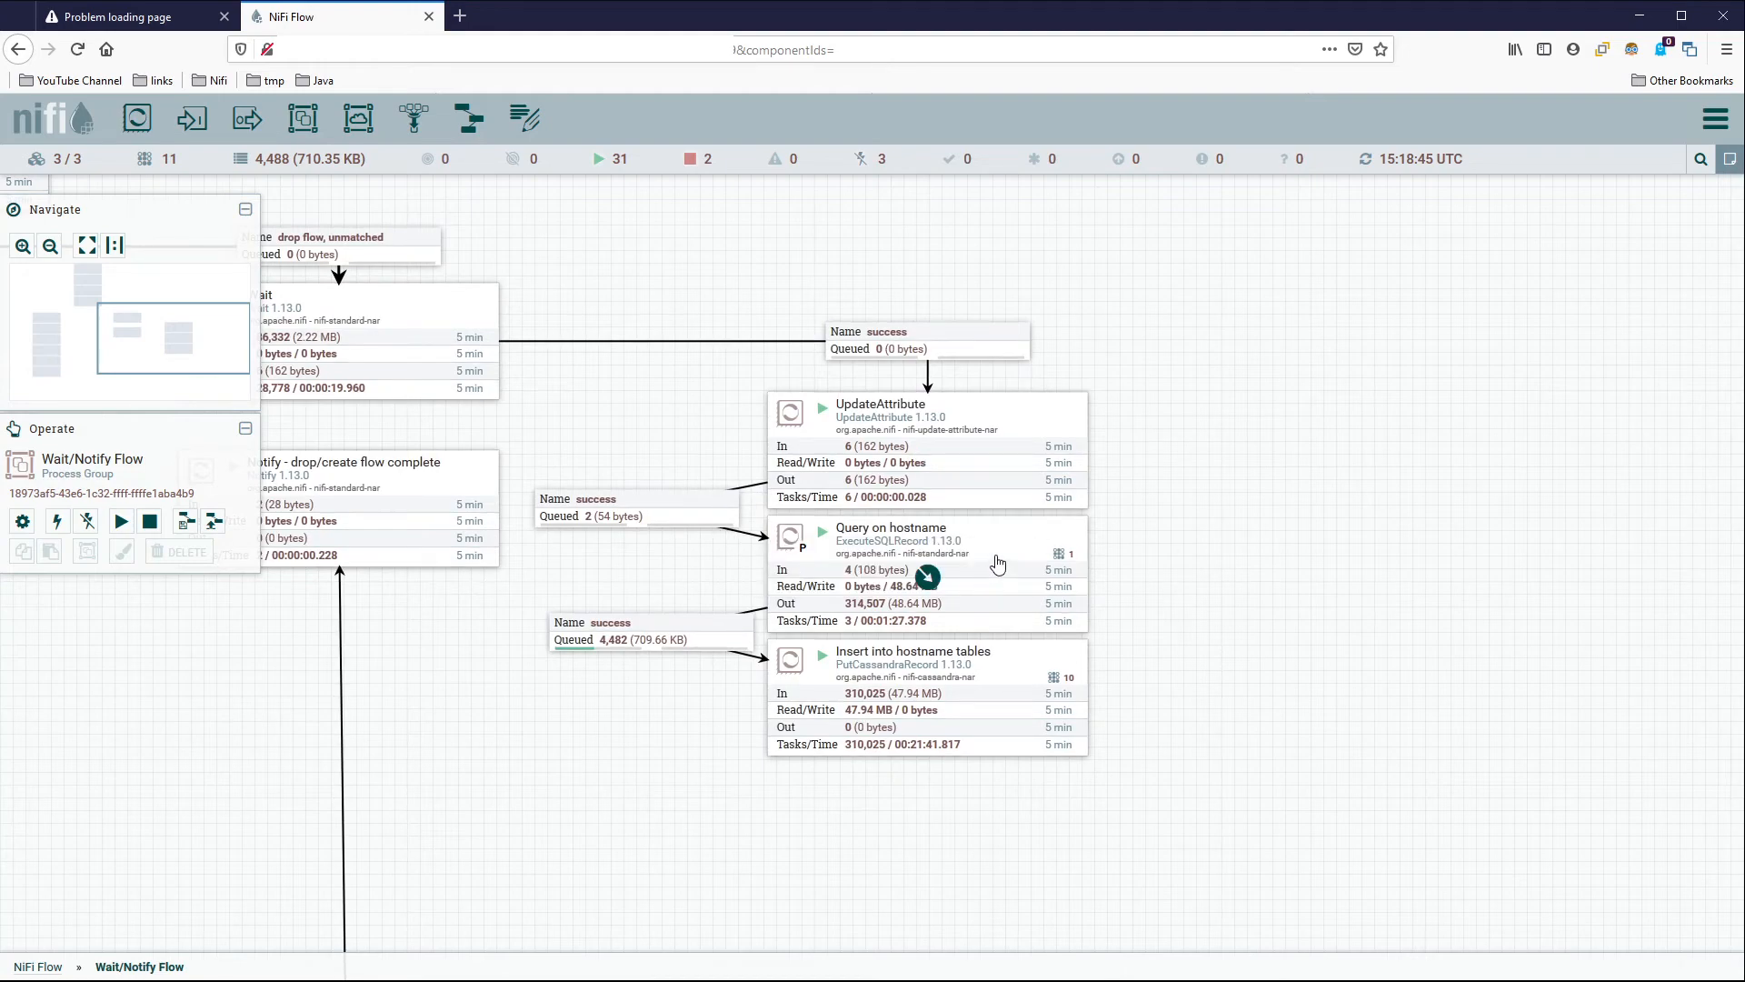
right_click(1154, 440)
left_click(1181, 450)
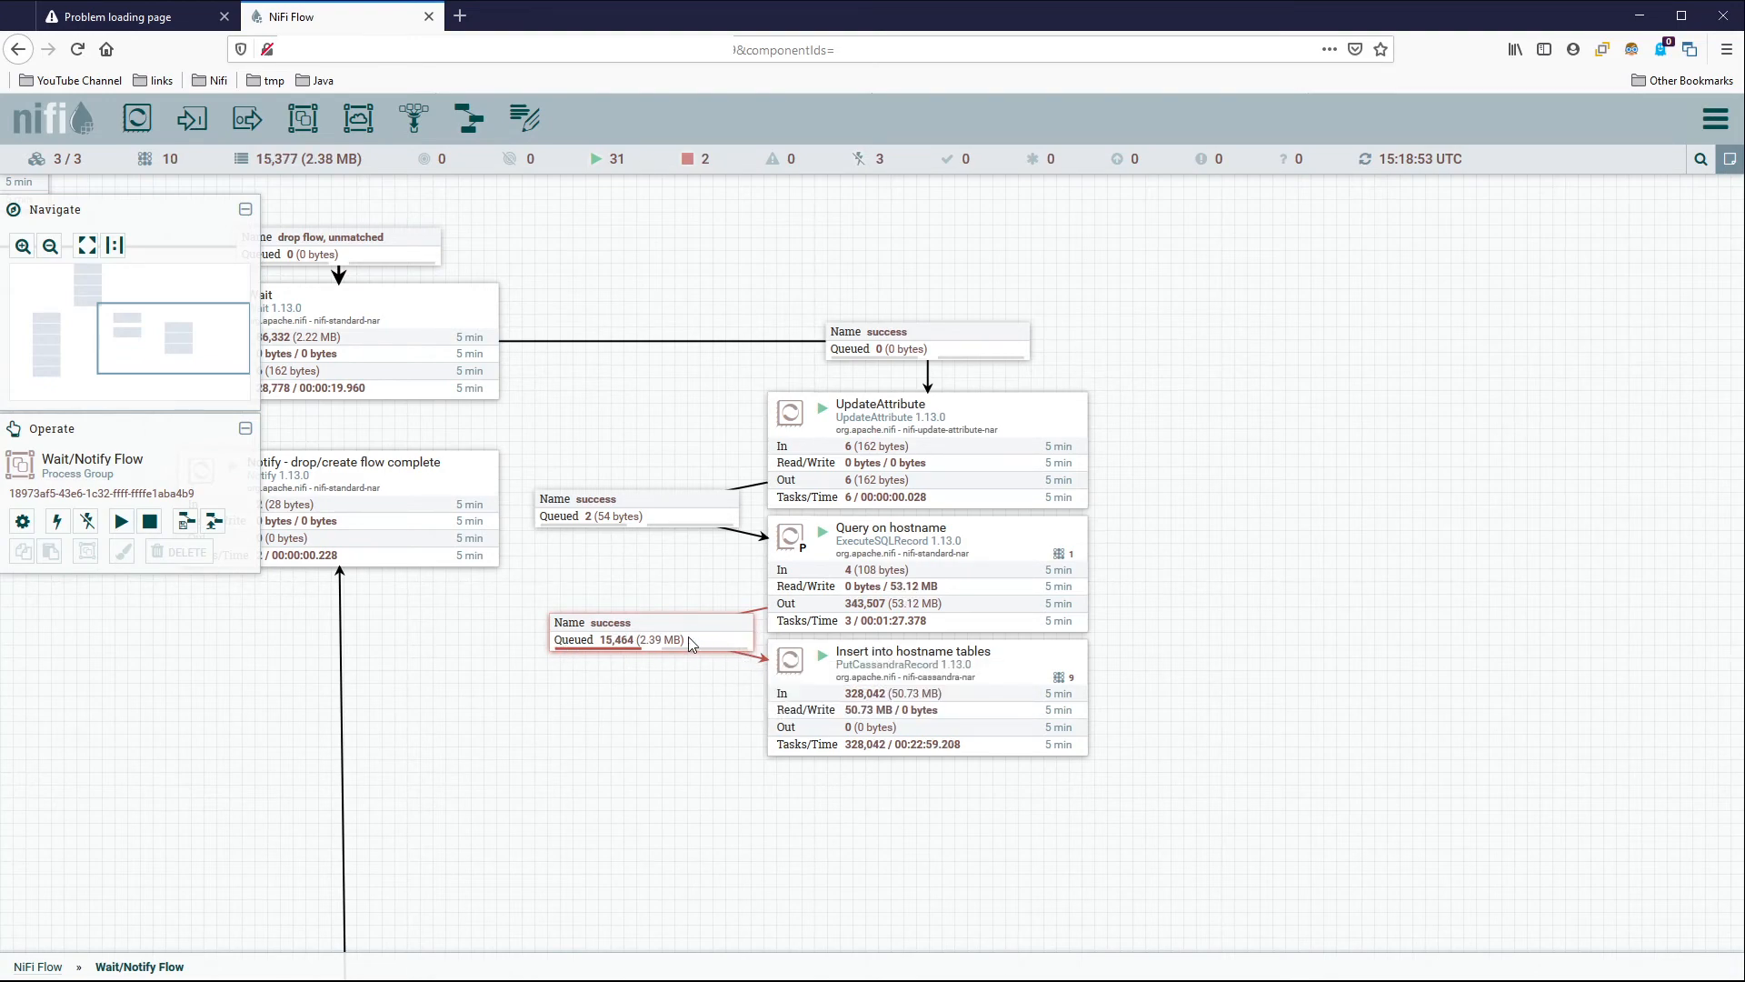
left_click(1000, 691)
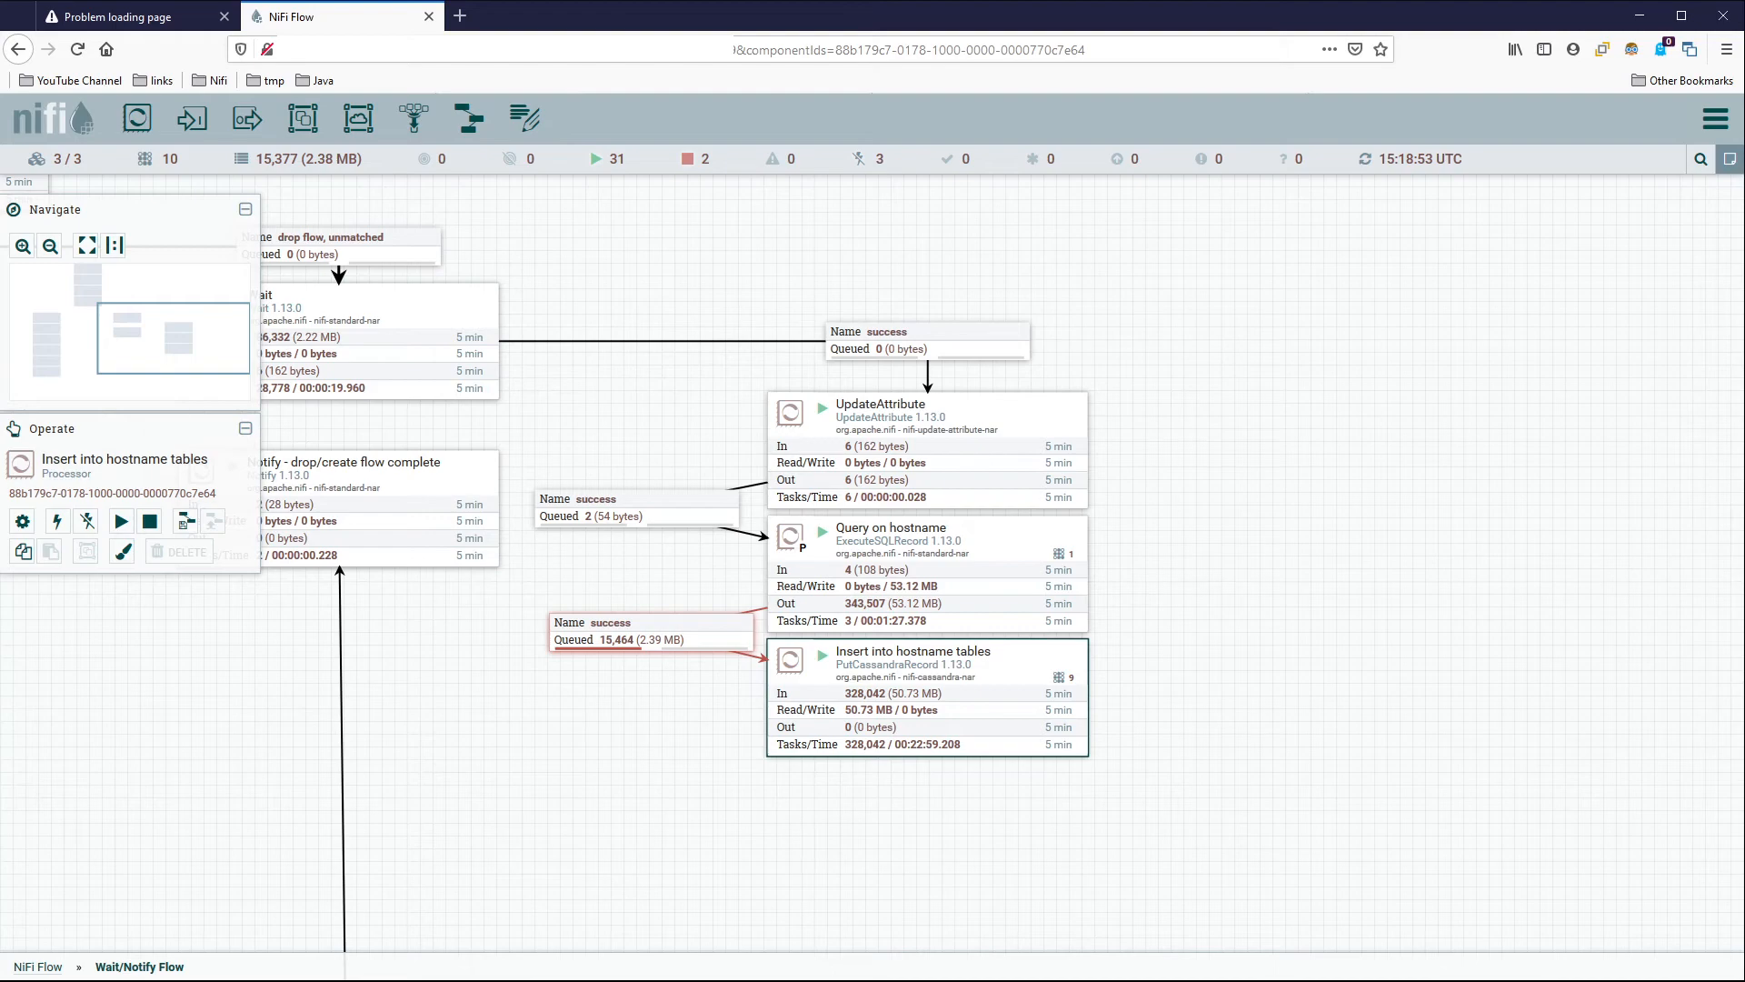
Switch to DBeaver and examine the tables of the jrnl keyspace in the Cassandra connection.
key("alt+Tab")
left_click(155, 674)
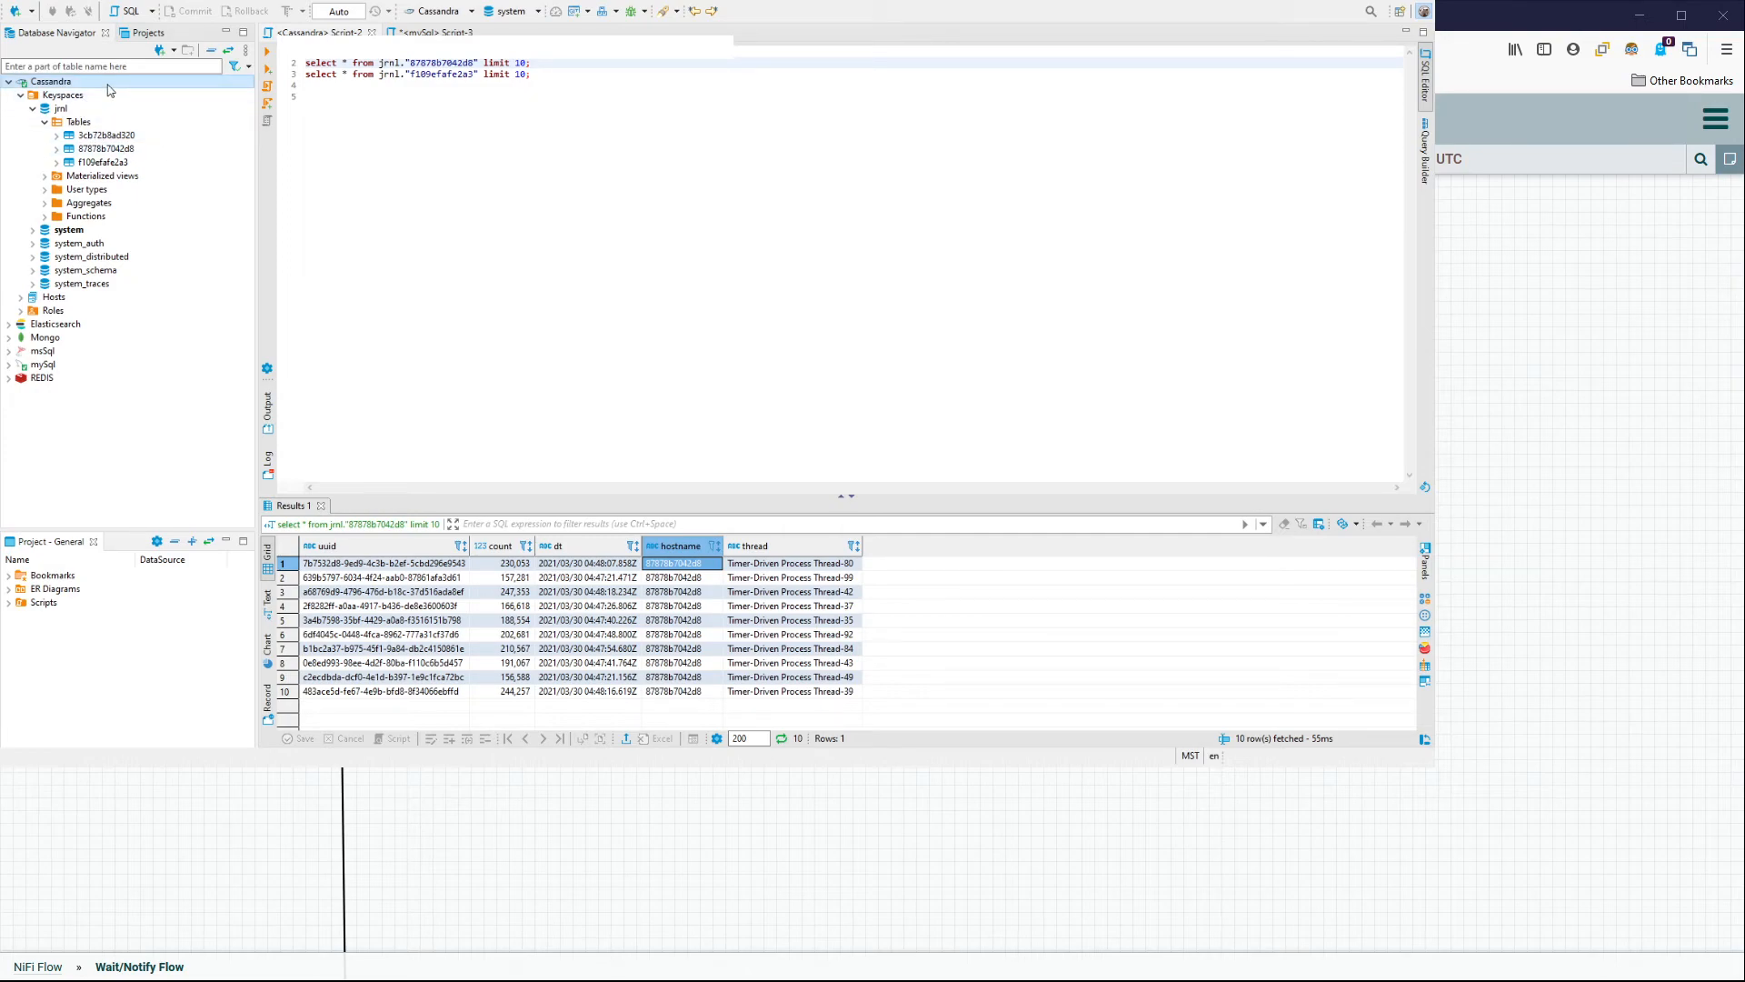
left_click(115, 112)
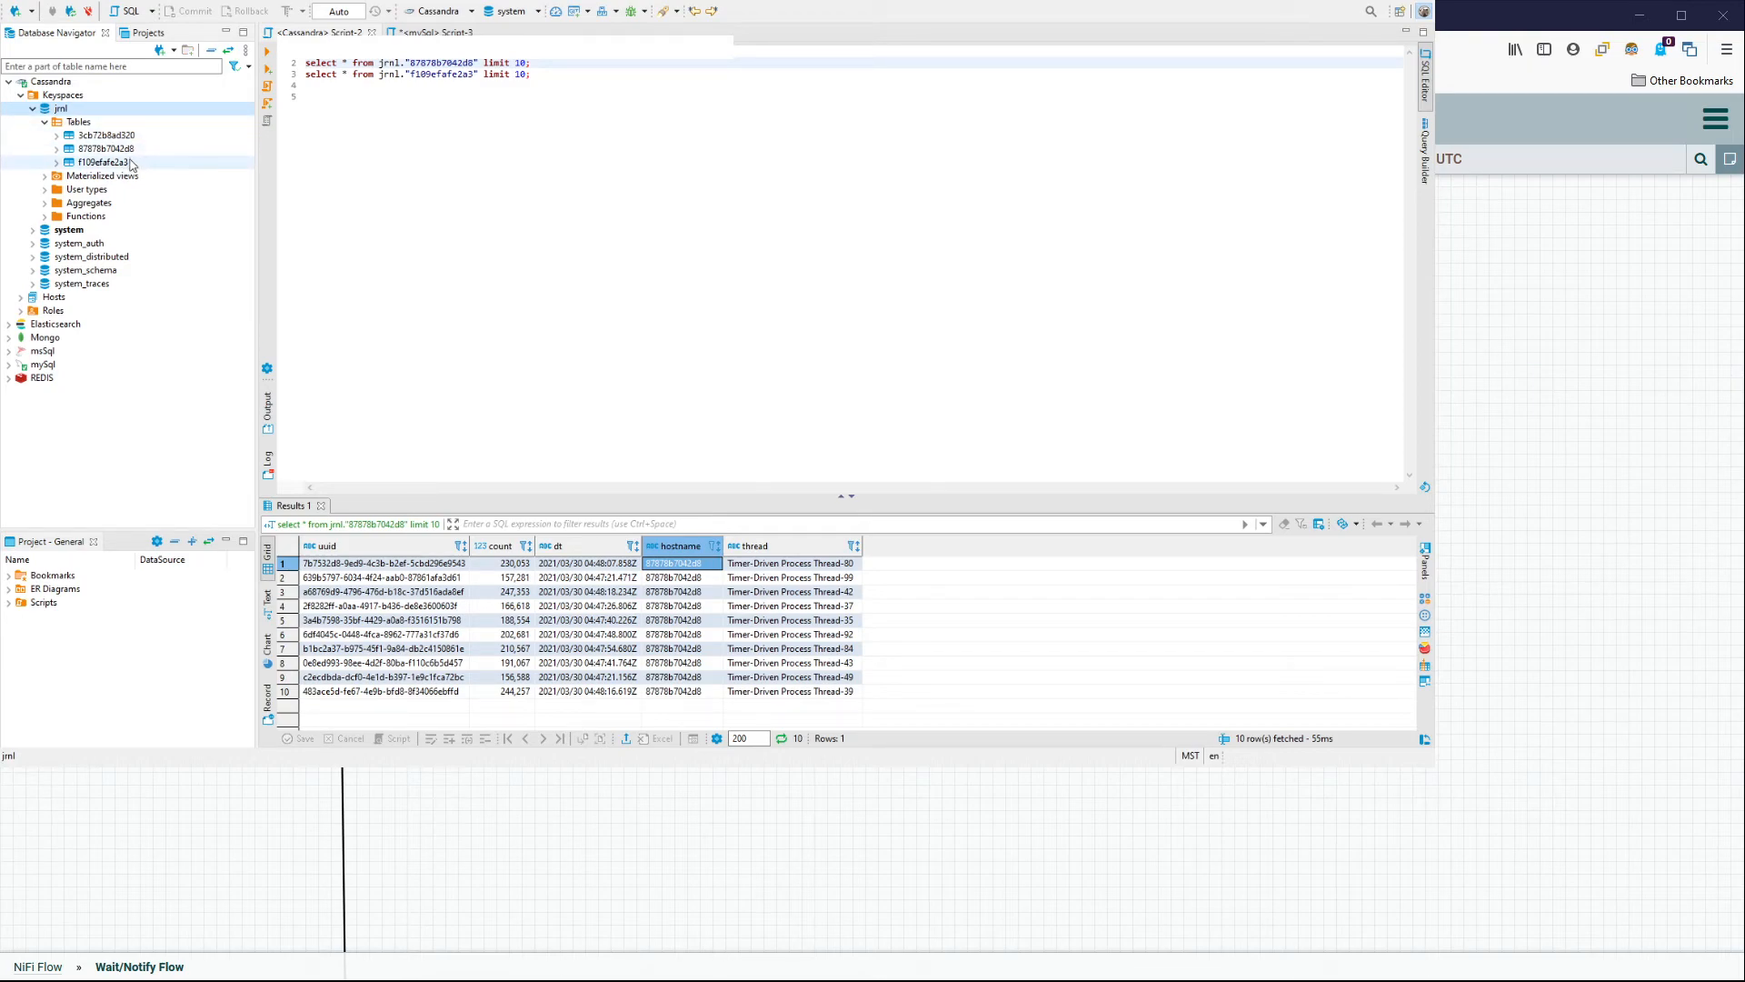
Run the query select * from jrnl."3cb72b8ad320" limit 10 and examine the hostname values of its rows.
left_click(592, 53)
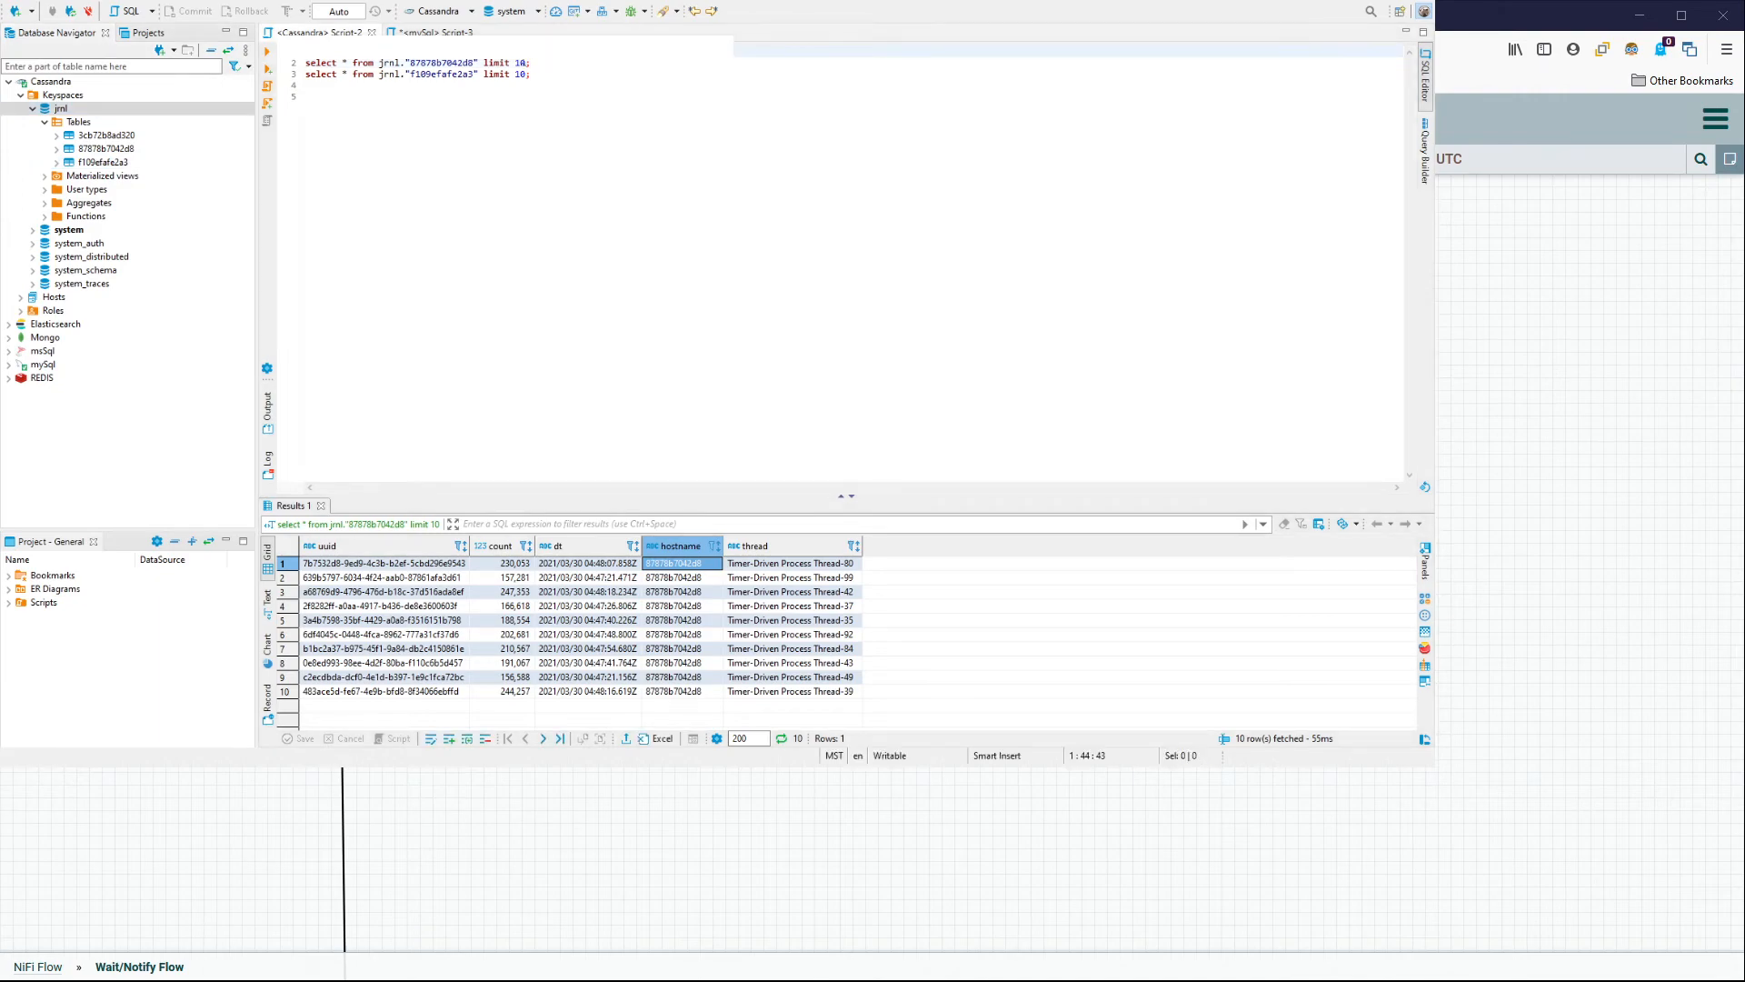
left_click(267, 52)
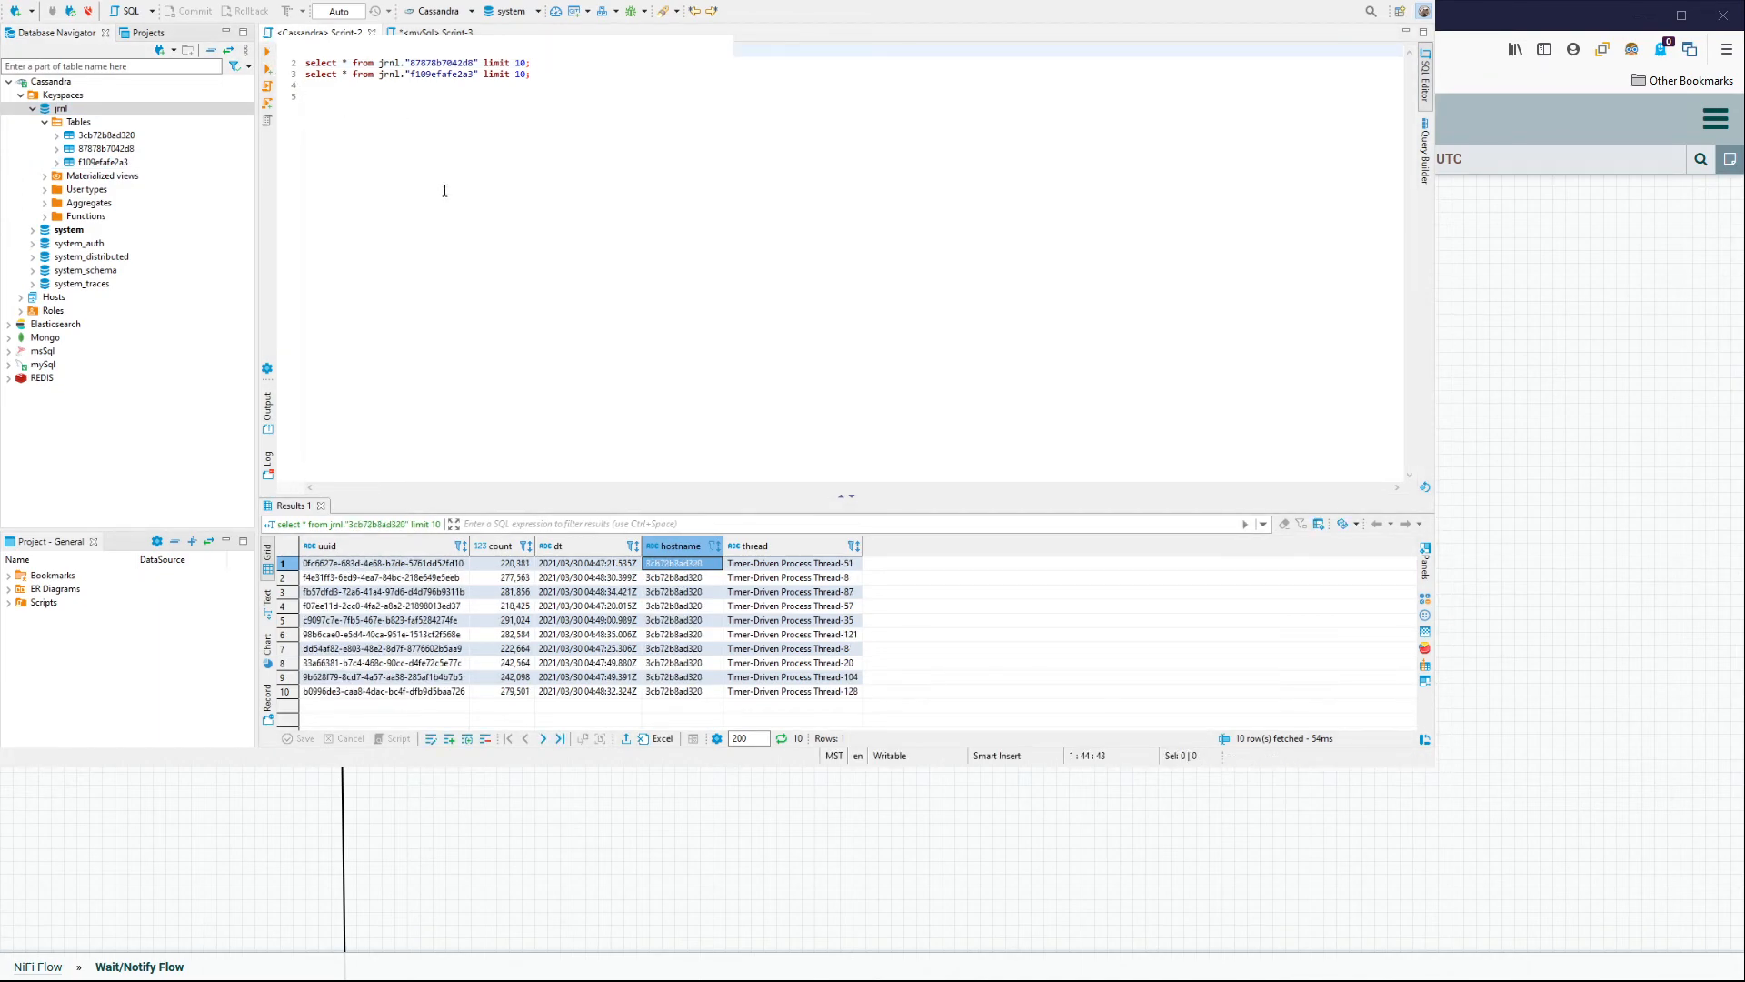
left_click(674, 590)
left_click(674, 676)
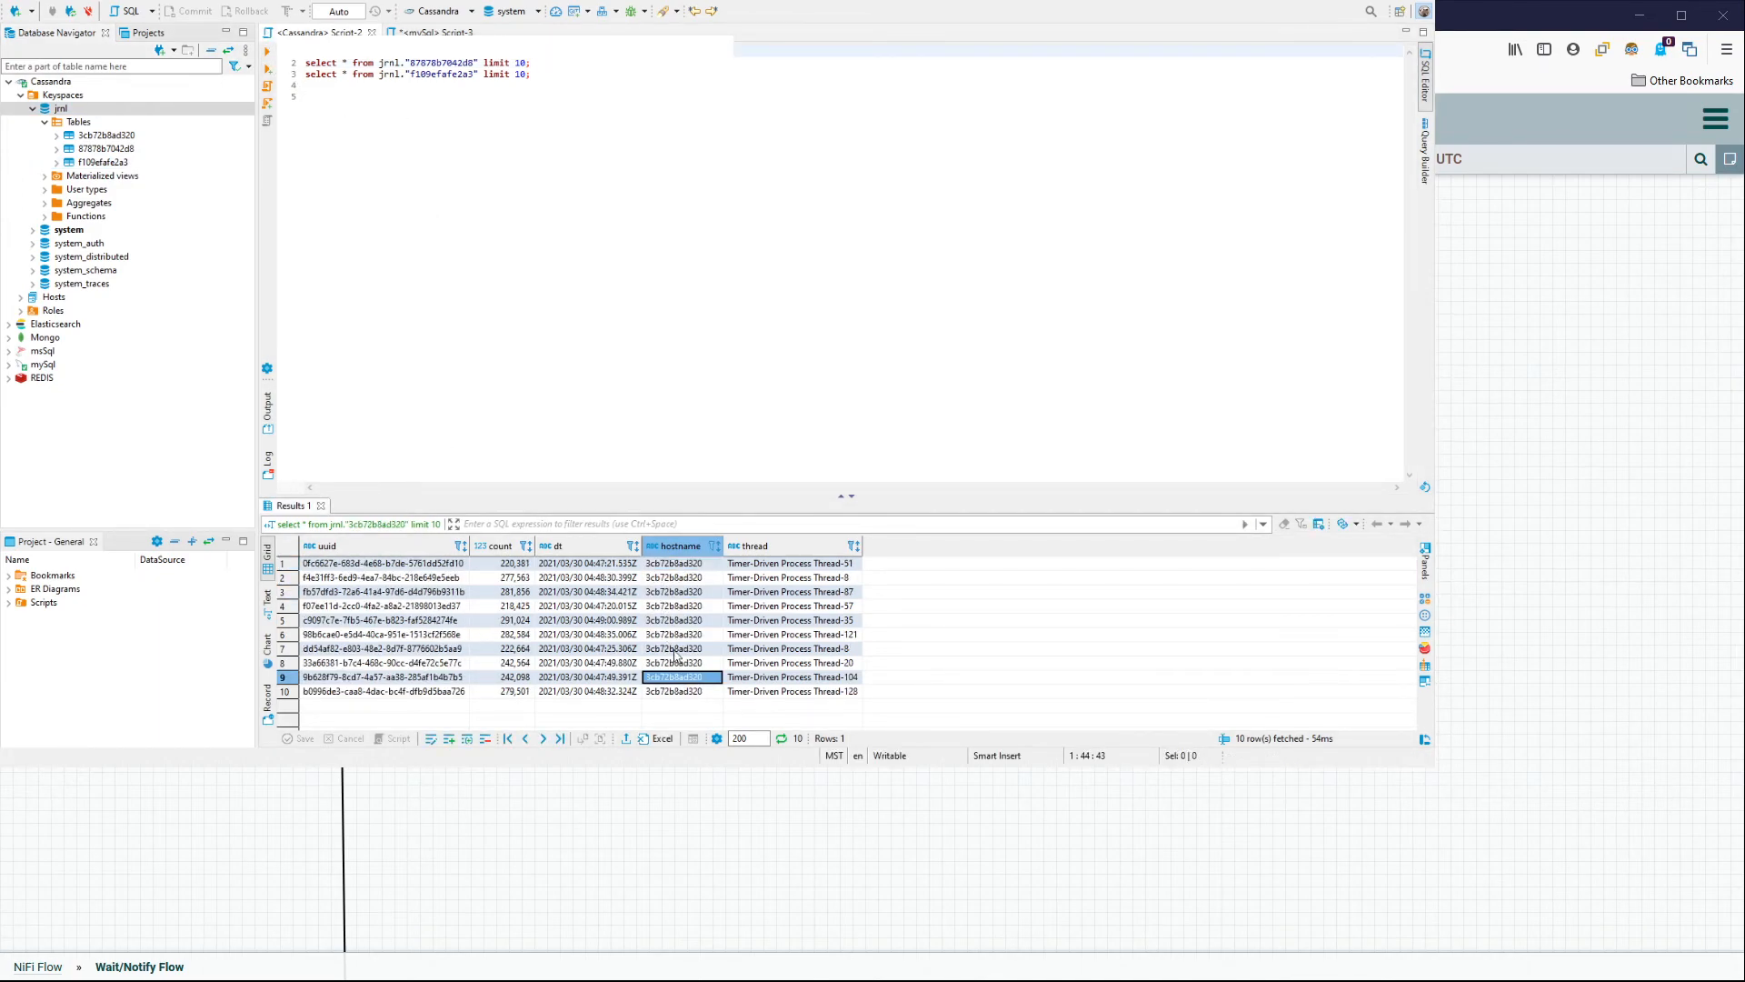
Examine the hostname values across all ten result rows of the jrnl."3cb72b8ad320" query.
left_click_drag(682, 566, 673, 677)
left_click(700, 580)
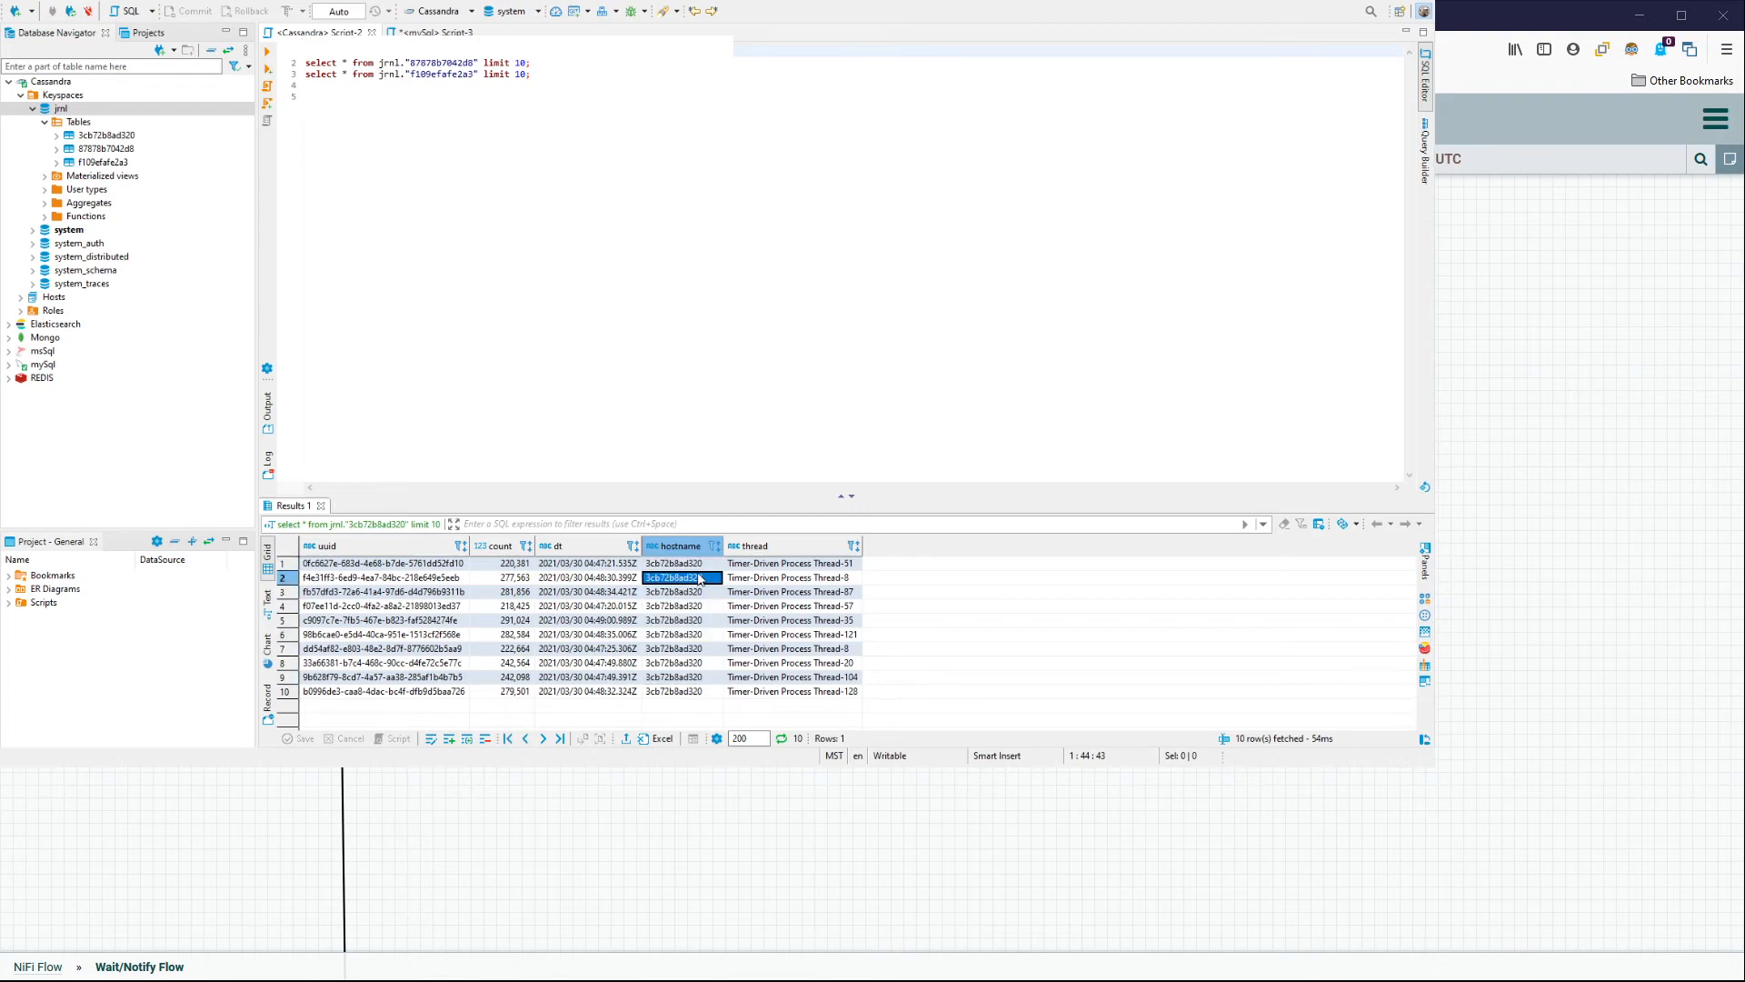
left_click_drag(700, 565, 688, 692)
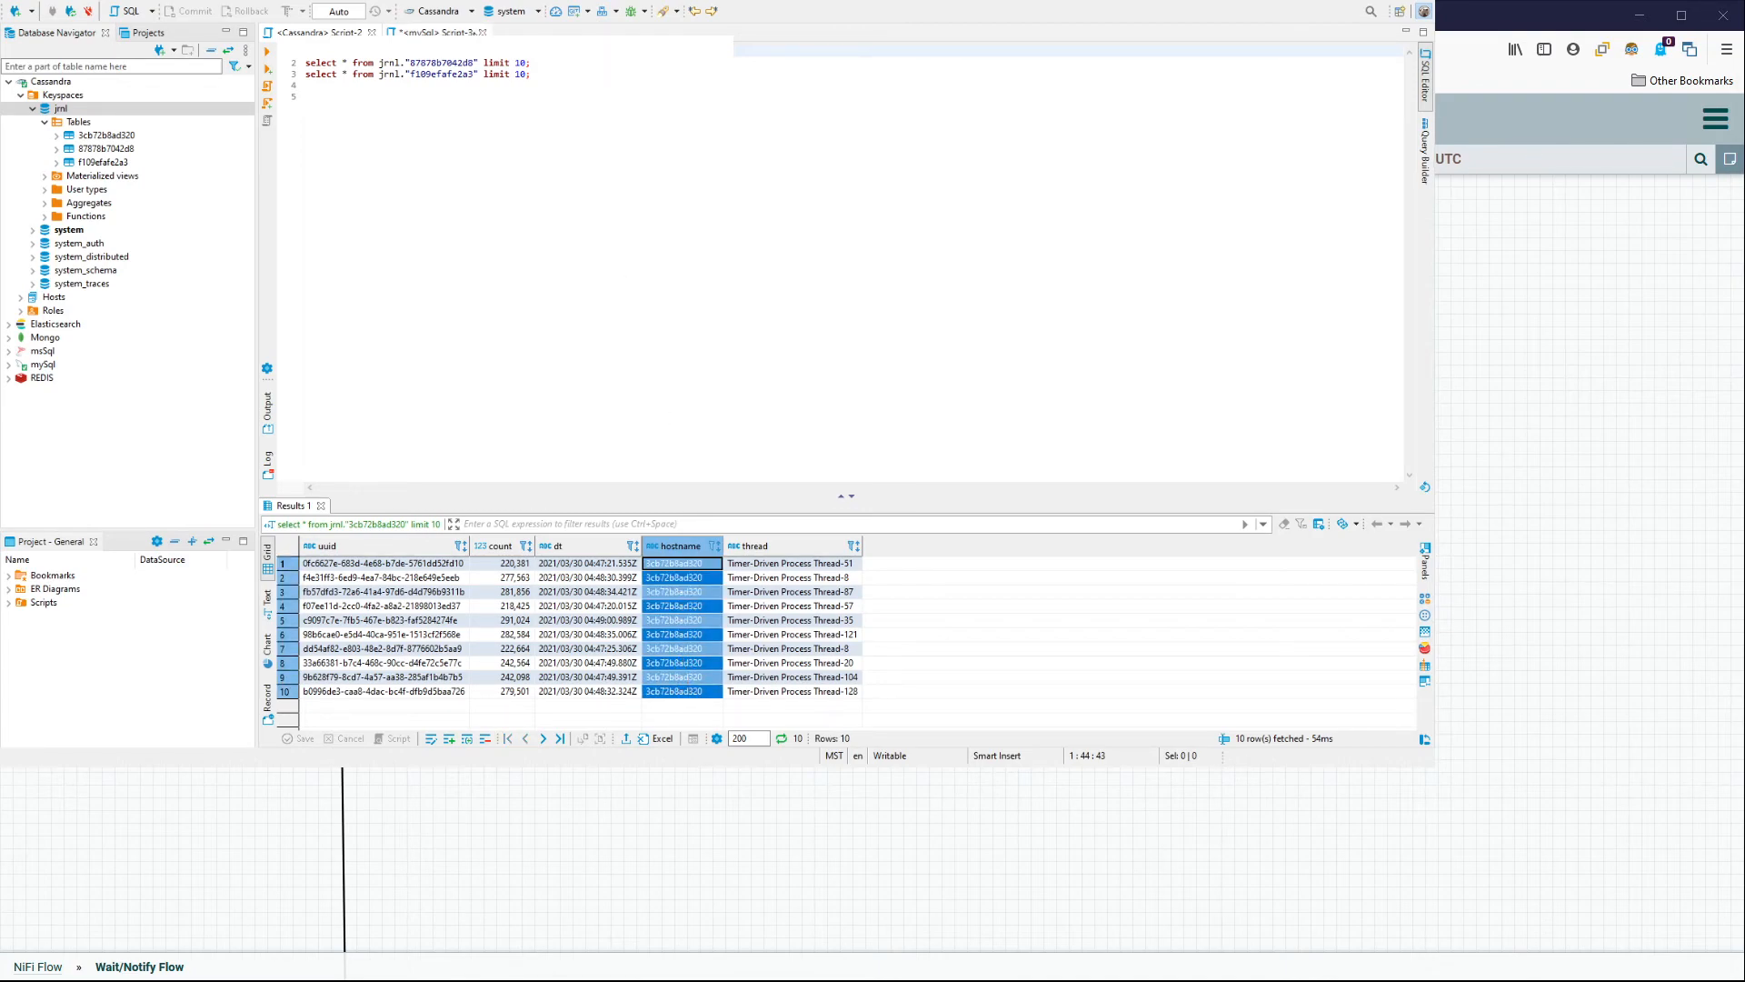
Run the limit 10 select queries on jrnl."87878b7042d8" and jrnl."f109efafe2a3", and examine the returned rows.
left_click(557, 65)
left_click(267, 51)
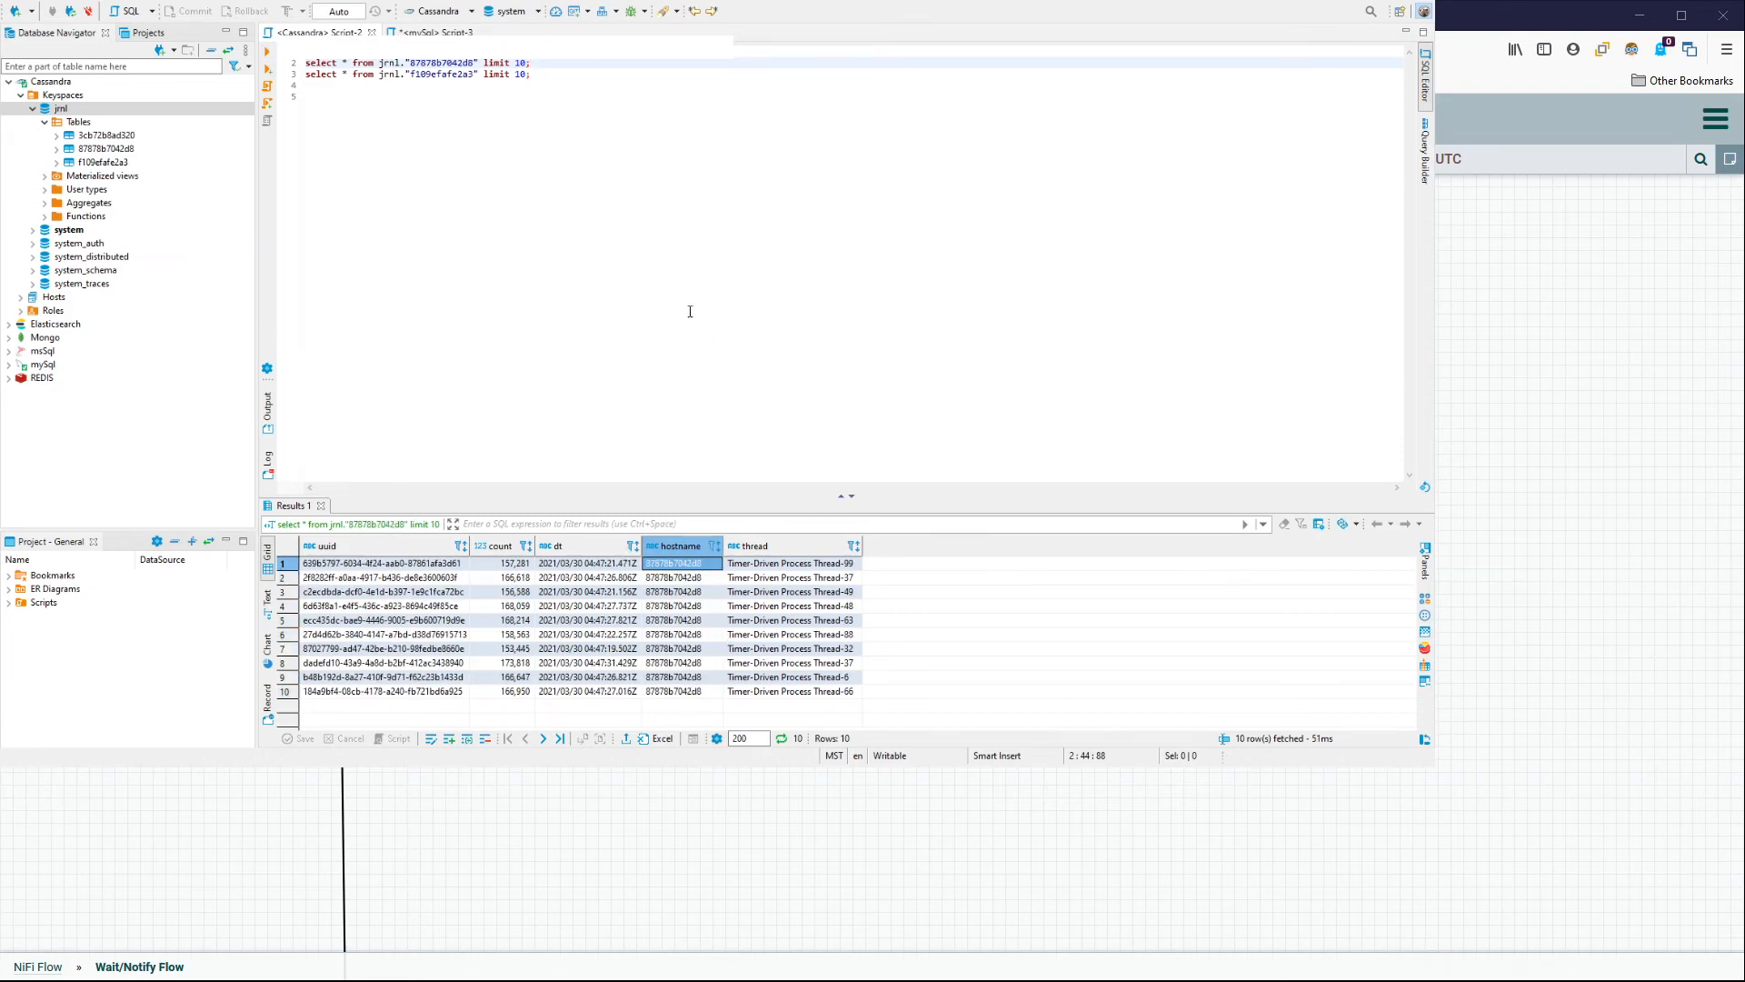
left_click(555, 77)
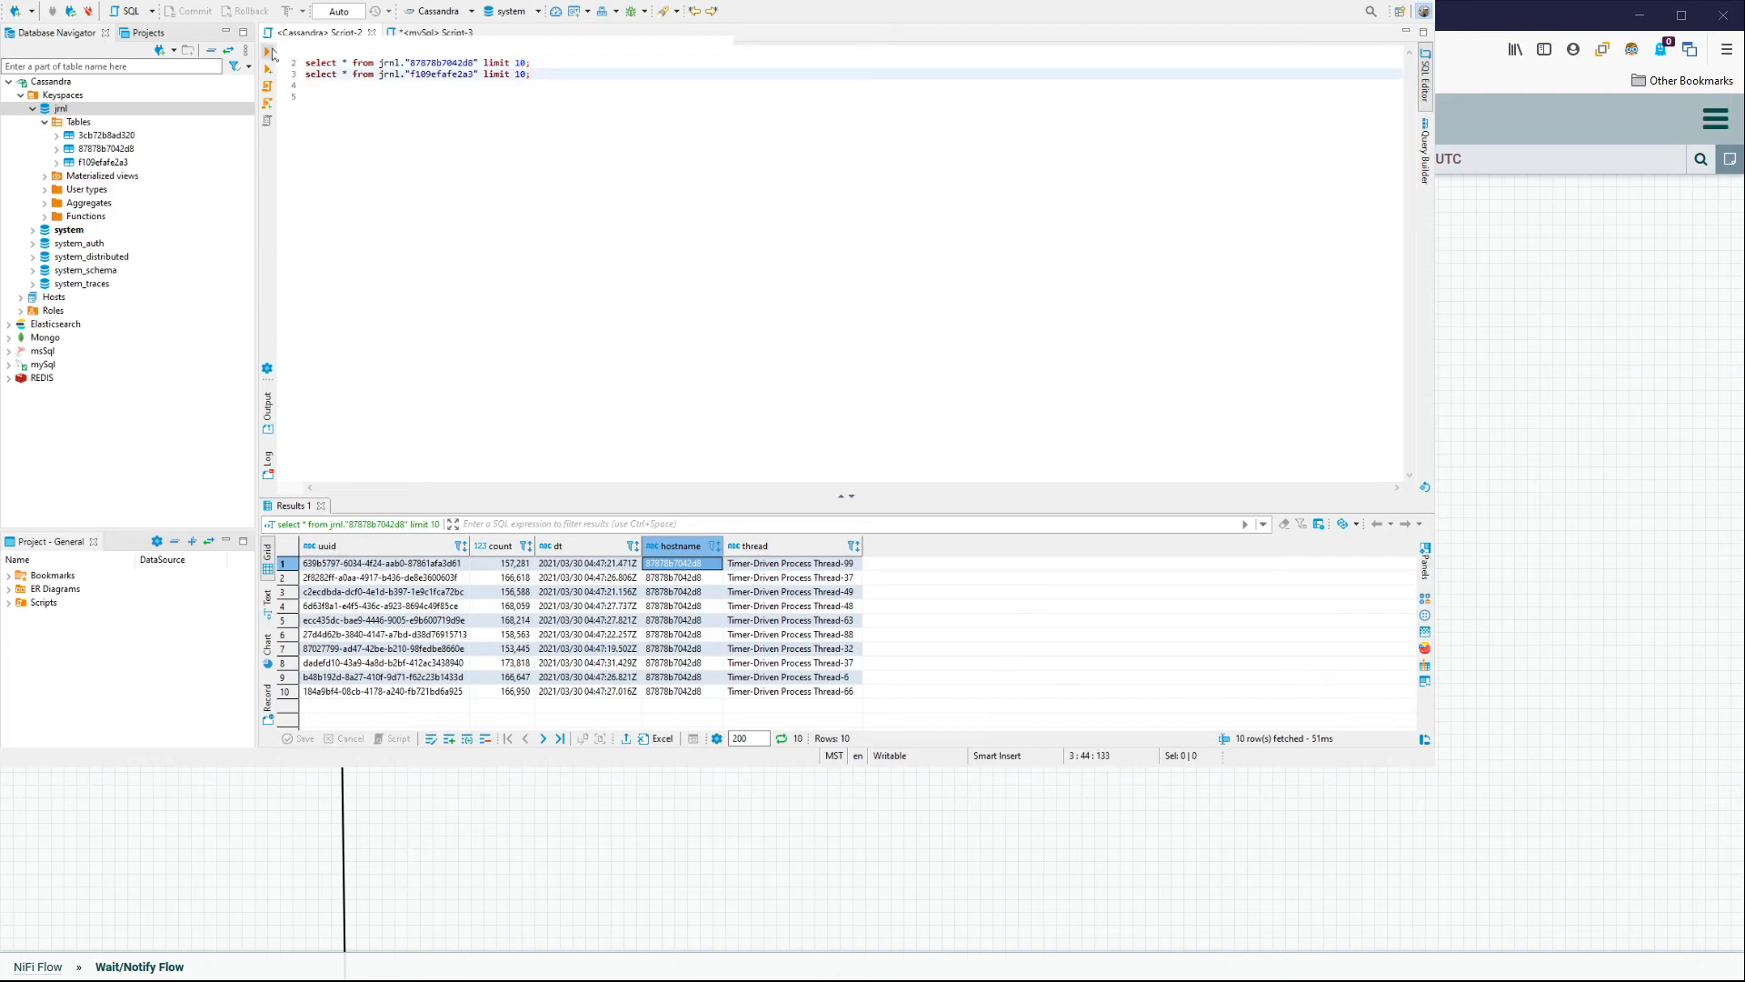
left_click(270, 53)
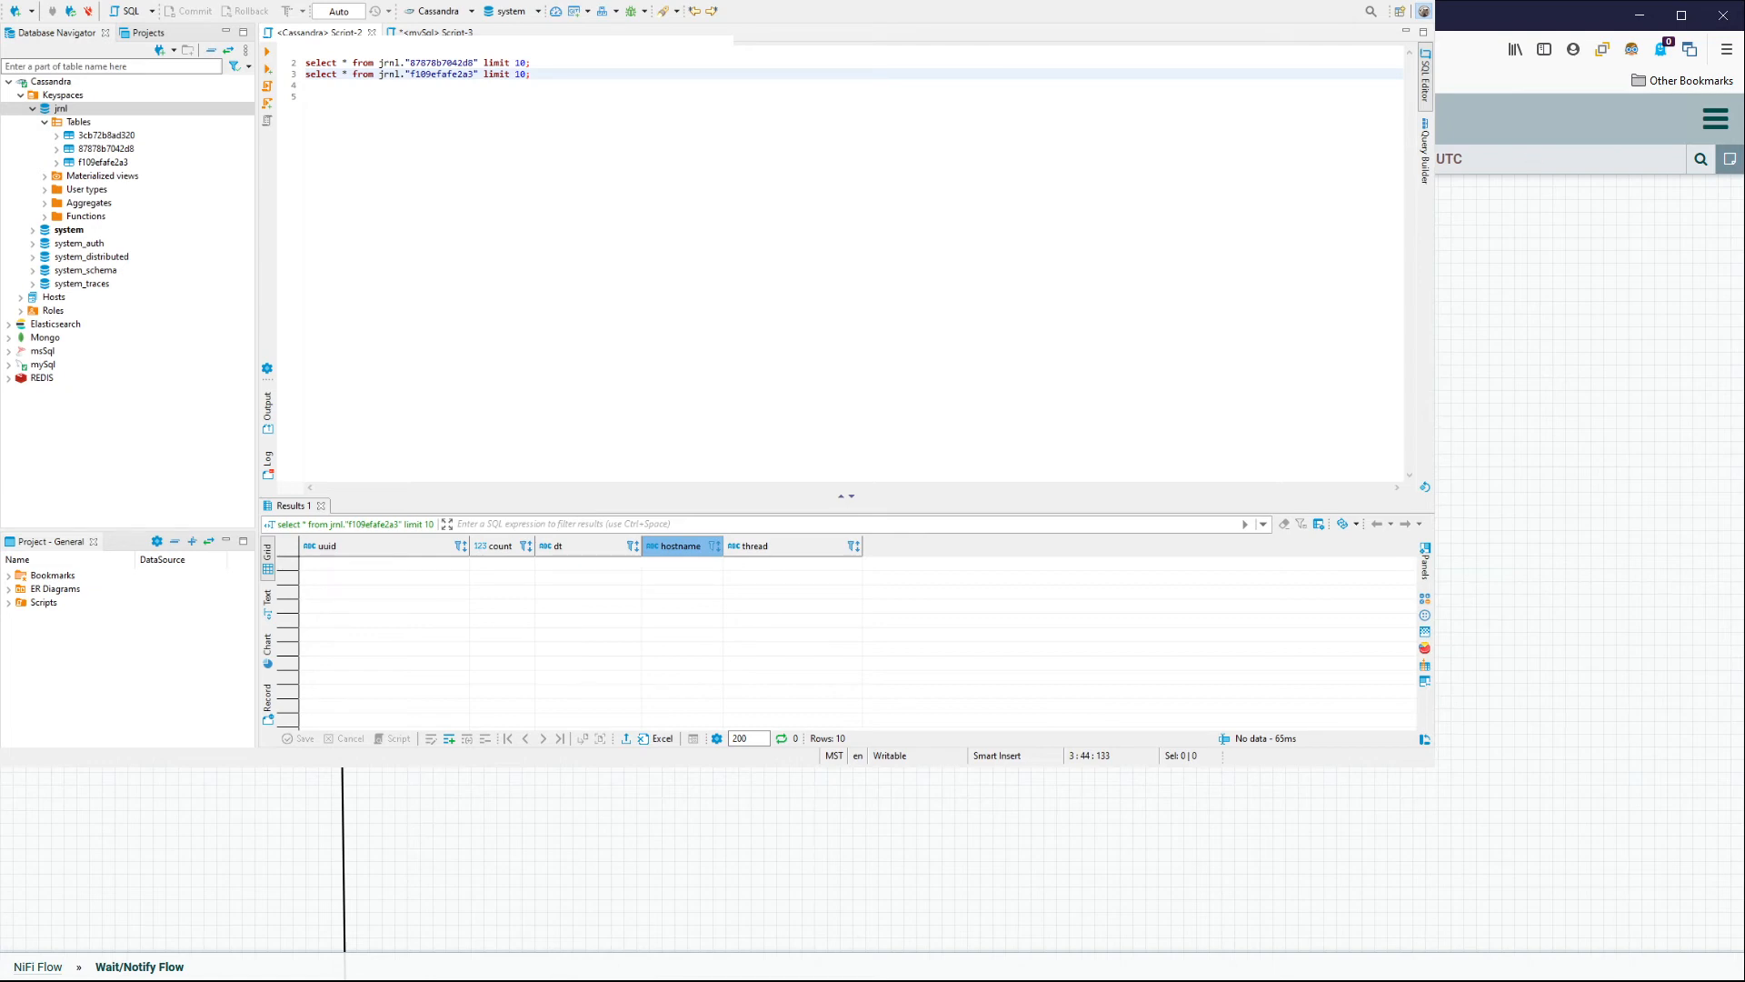
Rerun the limit 10 queries on jrnl."f109efafe2a3", jrnl."87878b7042d8" and jrnl."3cb72b8ad320", and compare their hostname values.
left_click(90, 637)
left_click(545, 76)
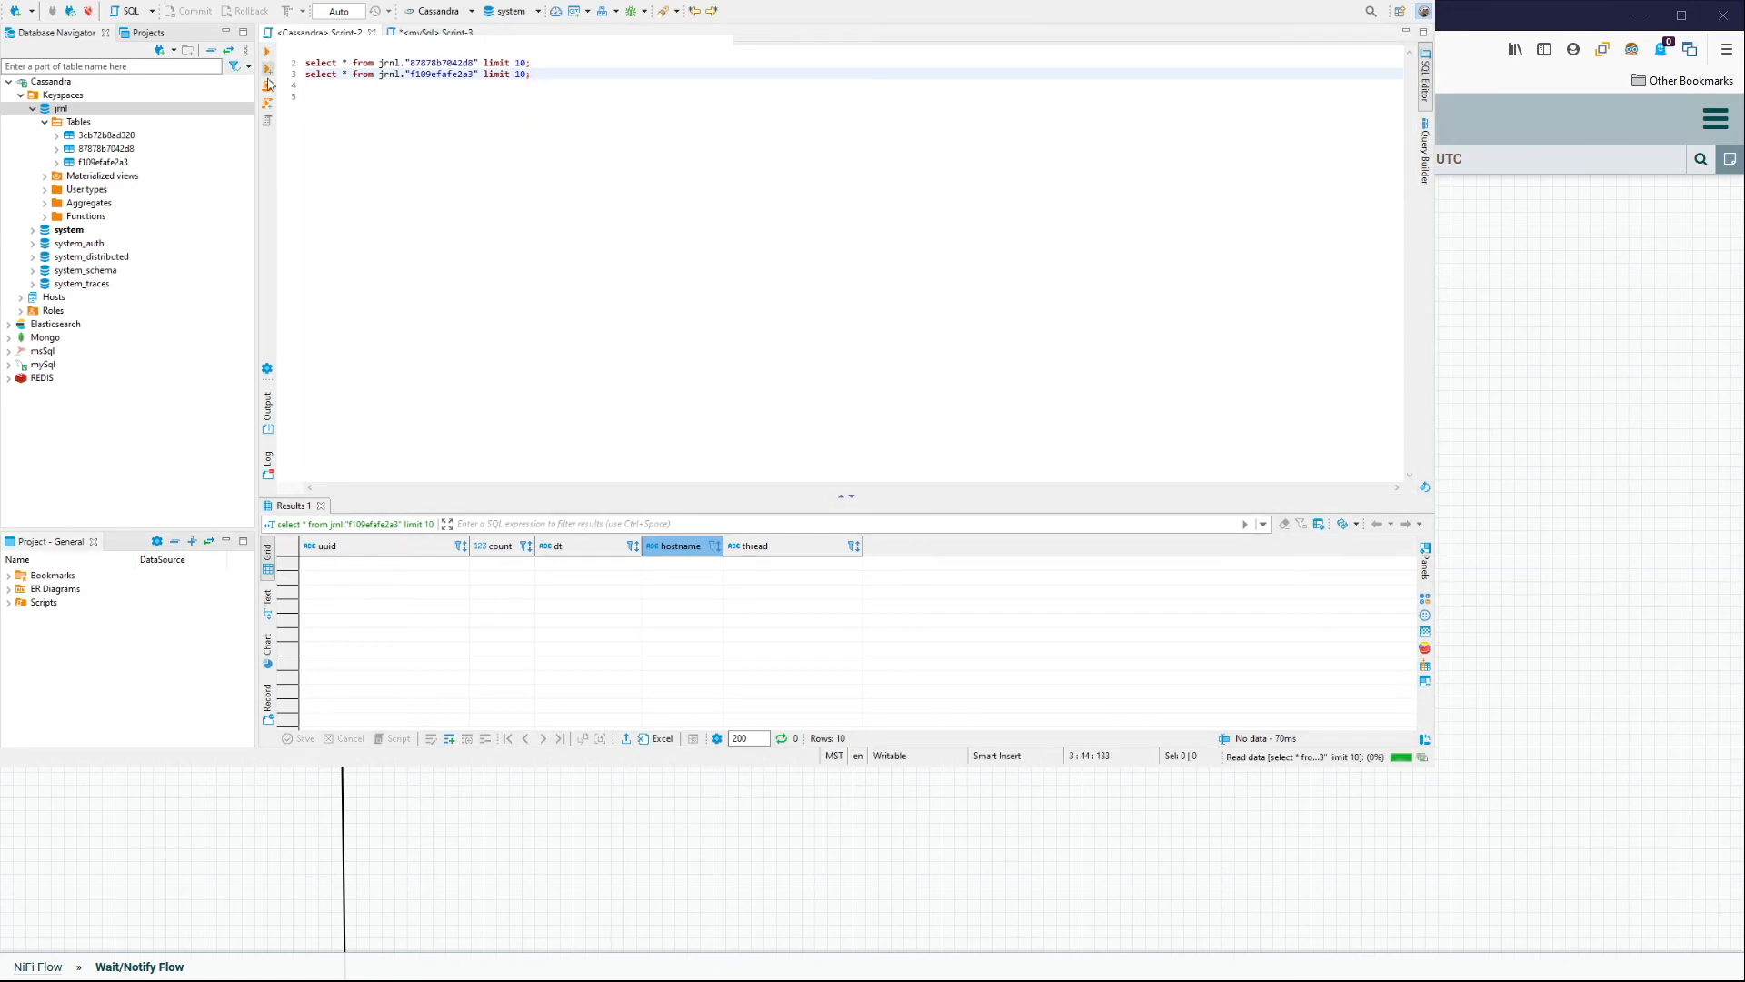
left_click(544, 64)
left_click(267, 51)
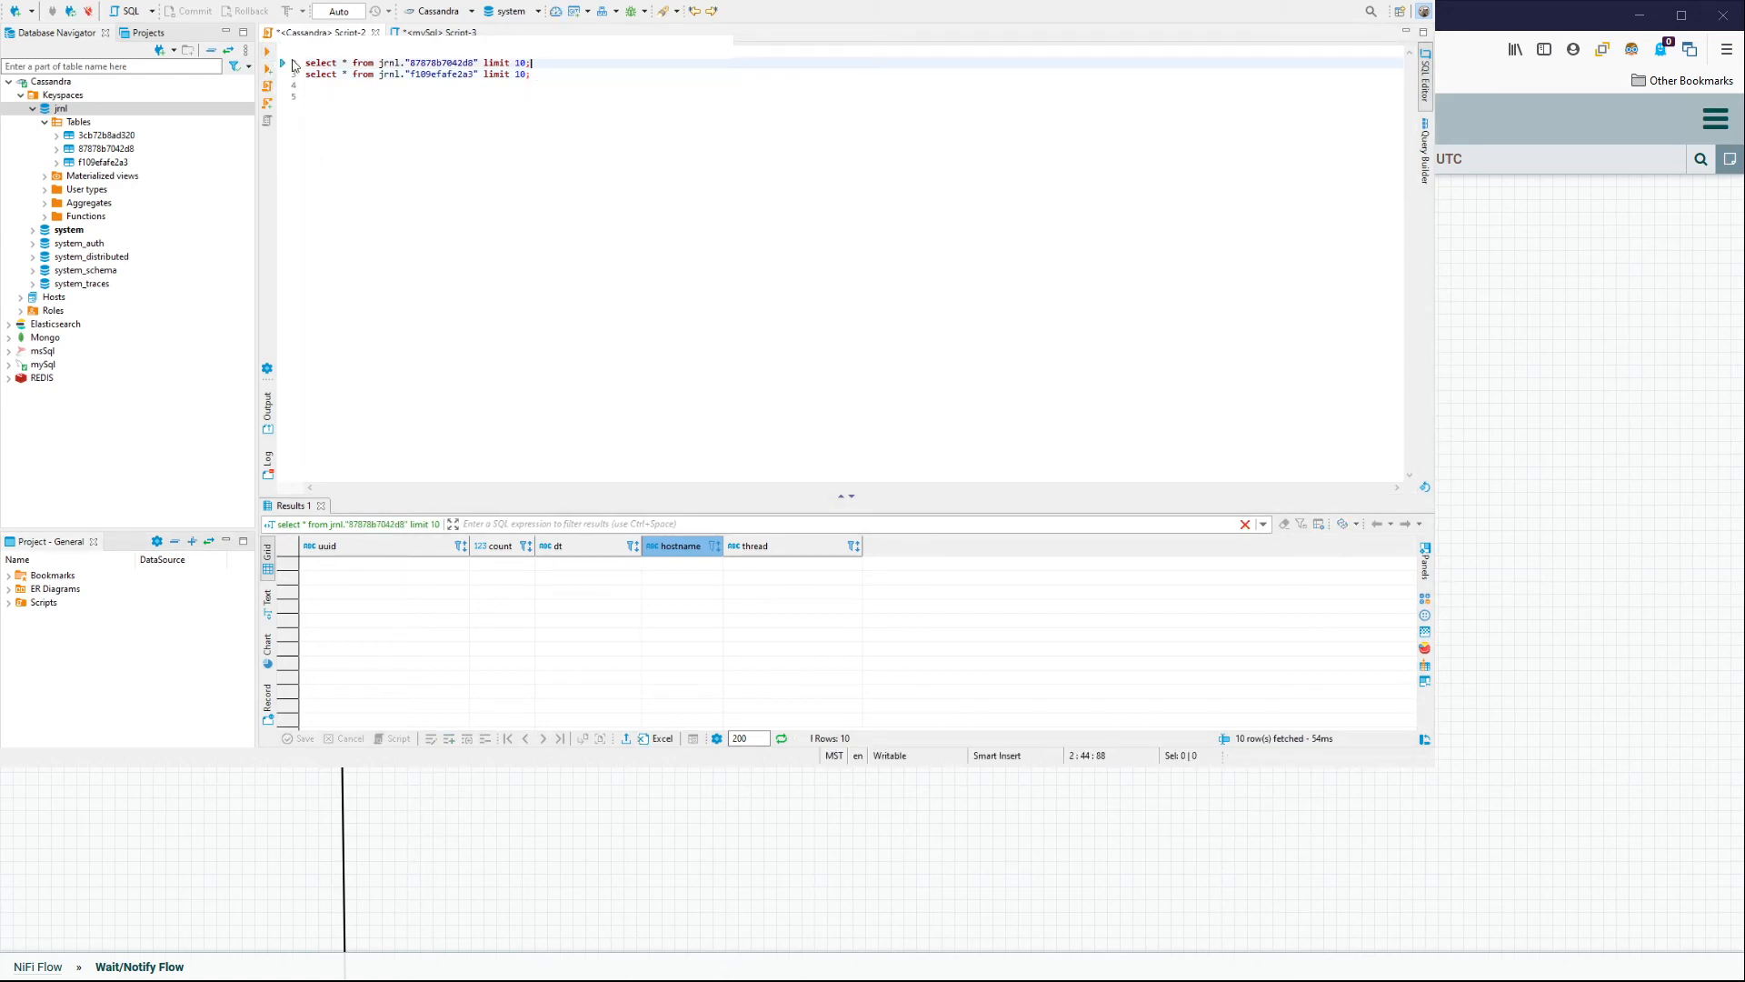
key("Up")
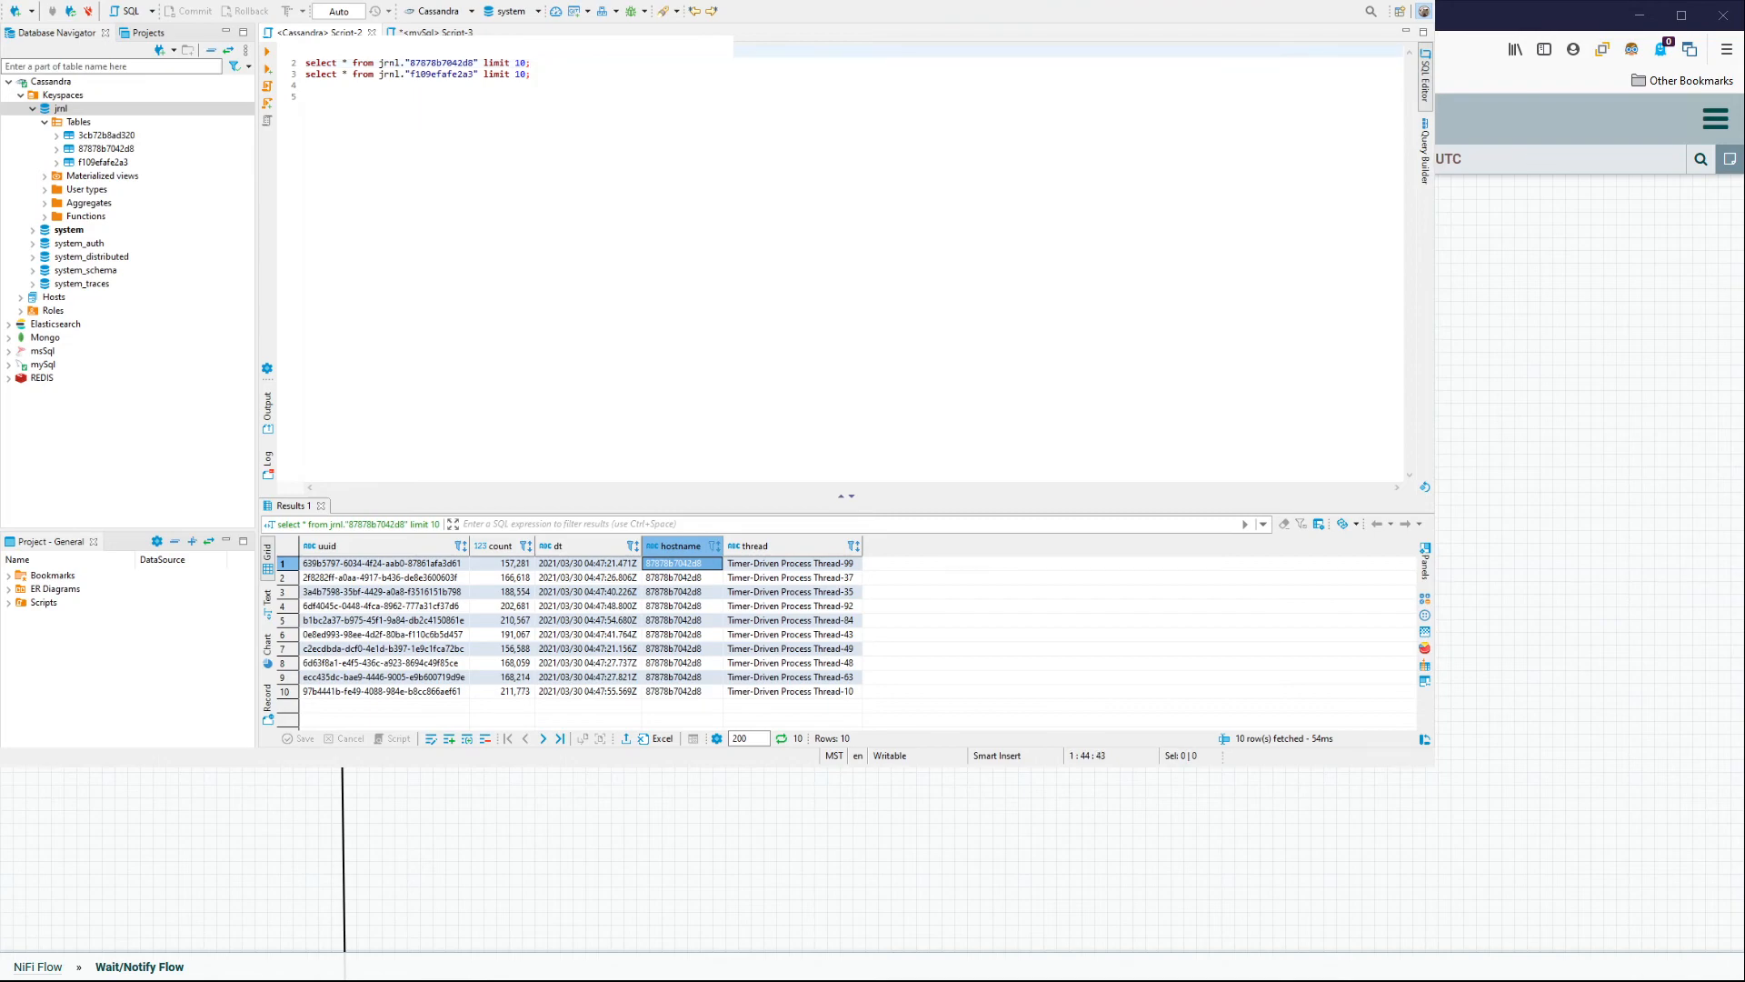
left_click(267, 55)
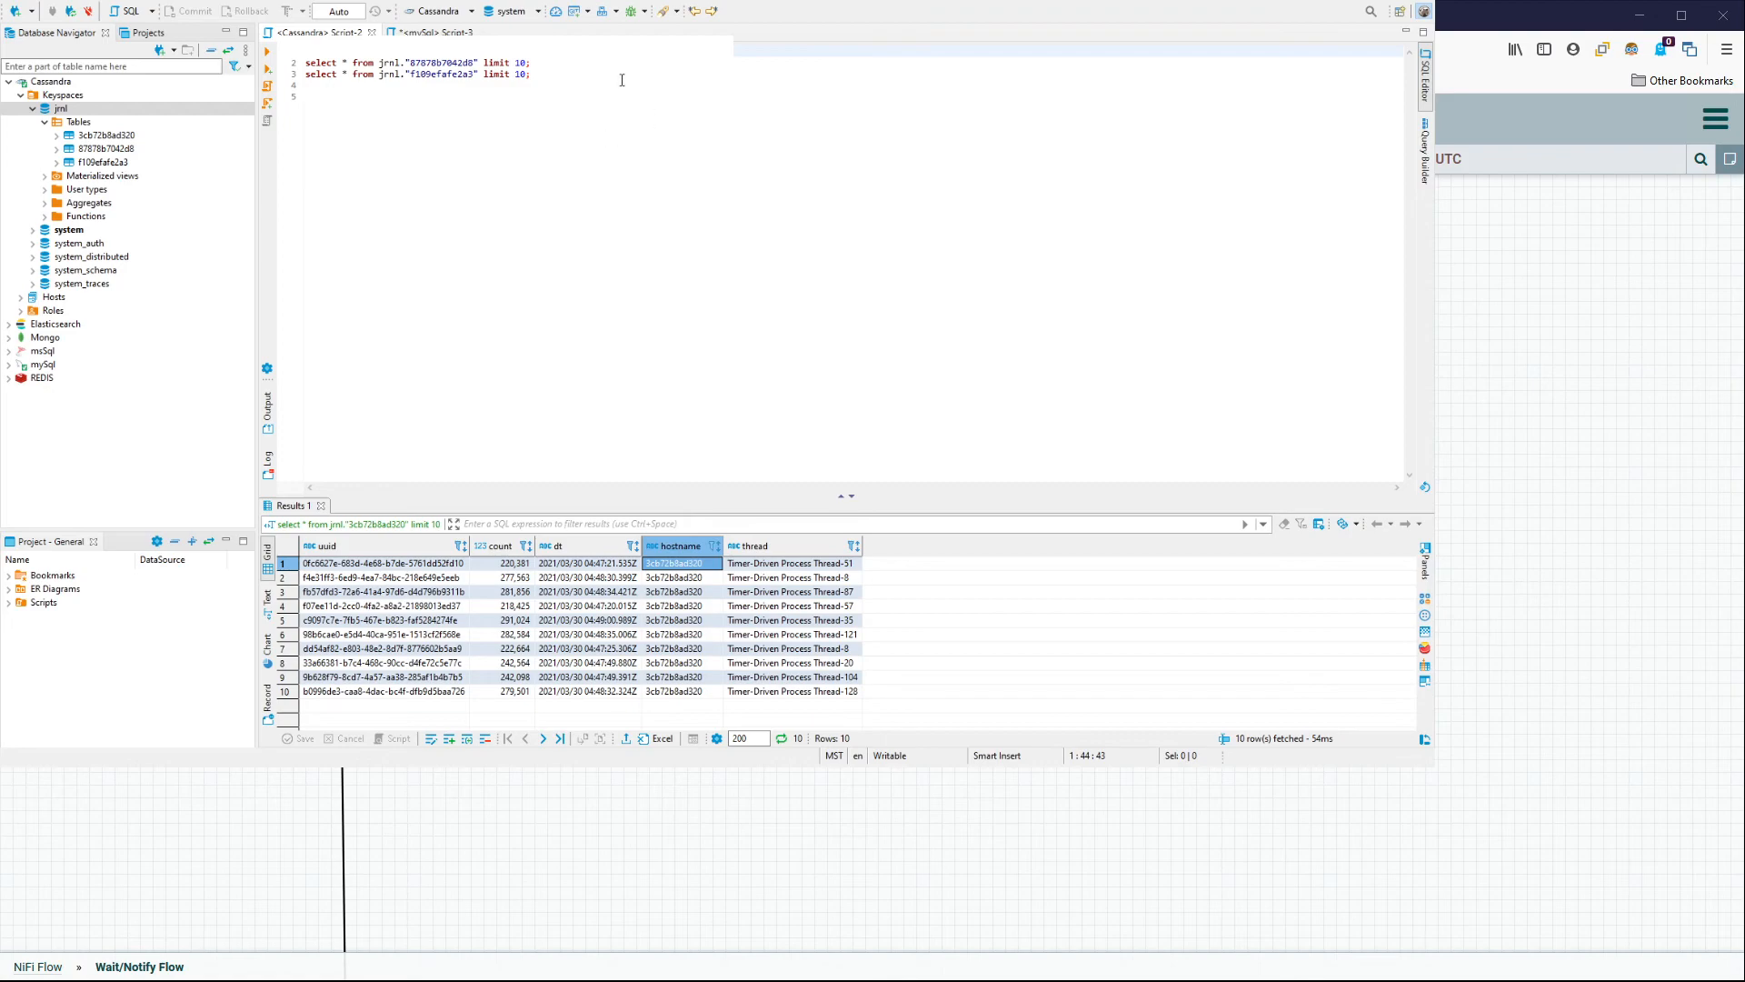
Query jrnl."87878b7042d8" and jrnl."f109efafe2a3" once more to check for inserted rows.
left_click(540, 65)
left_click(267, 55)
left_click(533, 73)
left_click(267, 54)
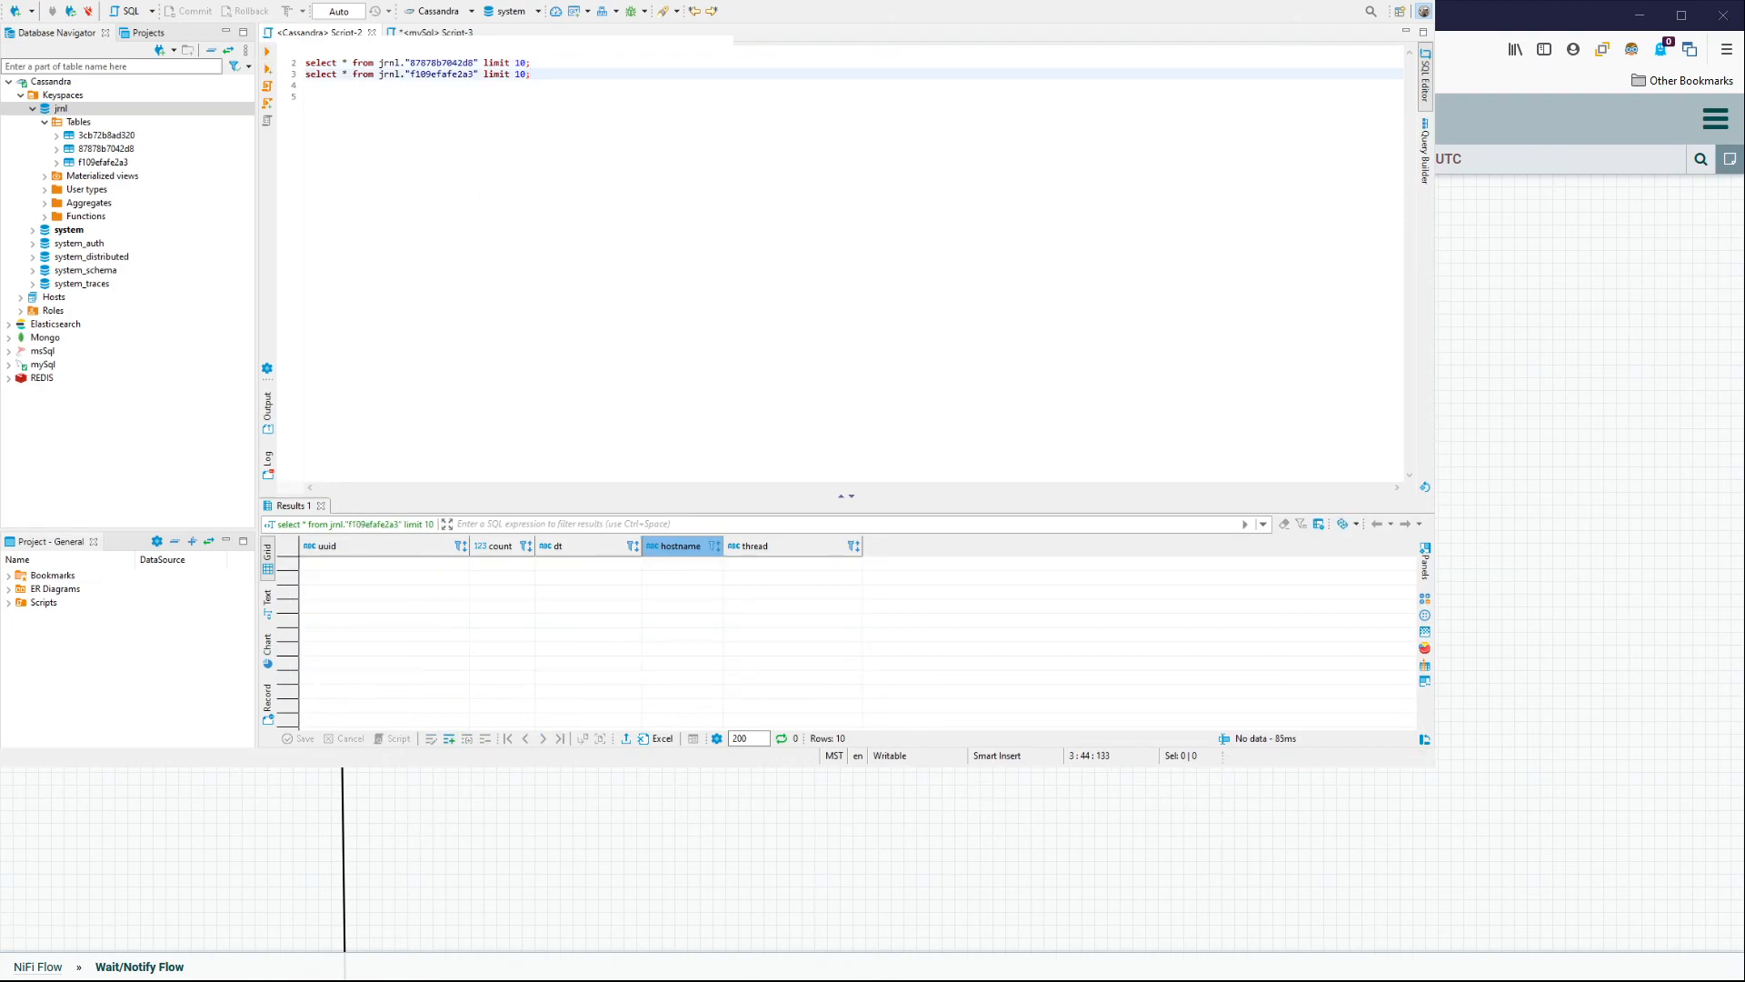
Switch to NiFi and refresh the canvas repeatedly to follow the progress of Insert into hostname tables.
right_click(1147, 452)
left_click(1167, 465)
right_click(1137, 460)
left_click(1157, 473)
right_click(1146, 445)
left_click(1166, 459)
Switch back to DBeaver, rerun select * from jrnl."f109efafe2a3" limit 10 and examine its rows.
left_click(521, 74)
key("ctrl+Return")
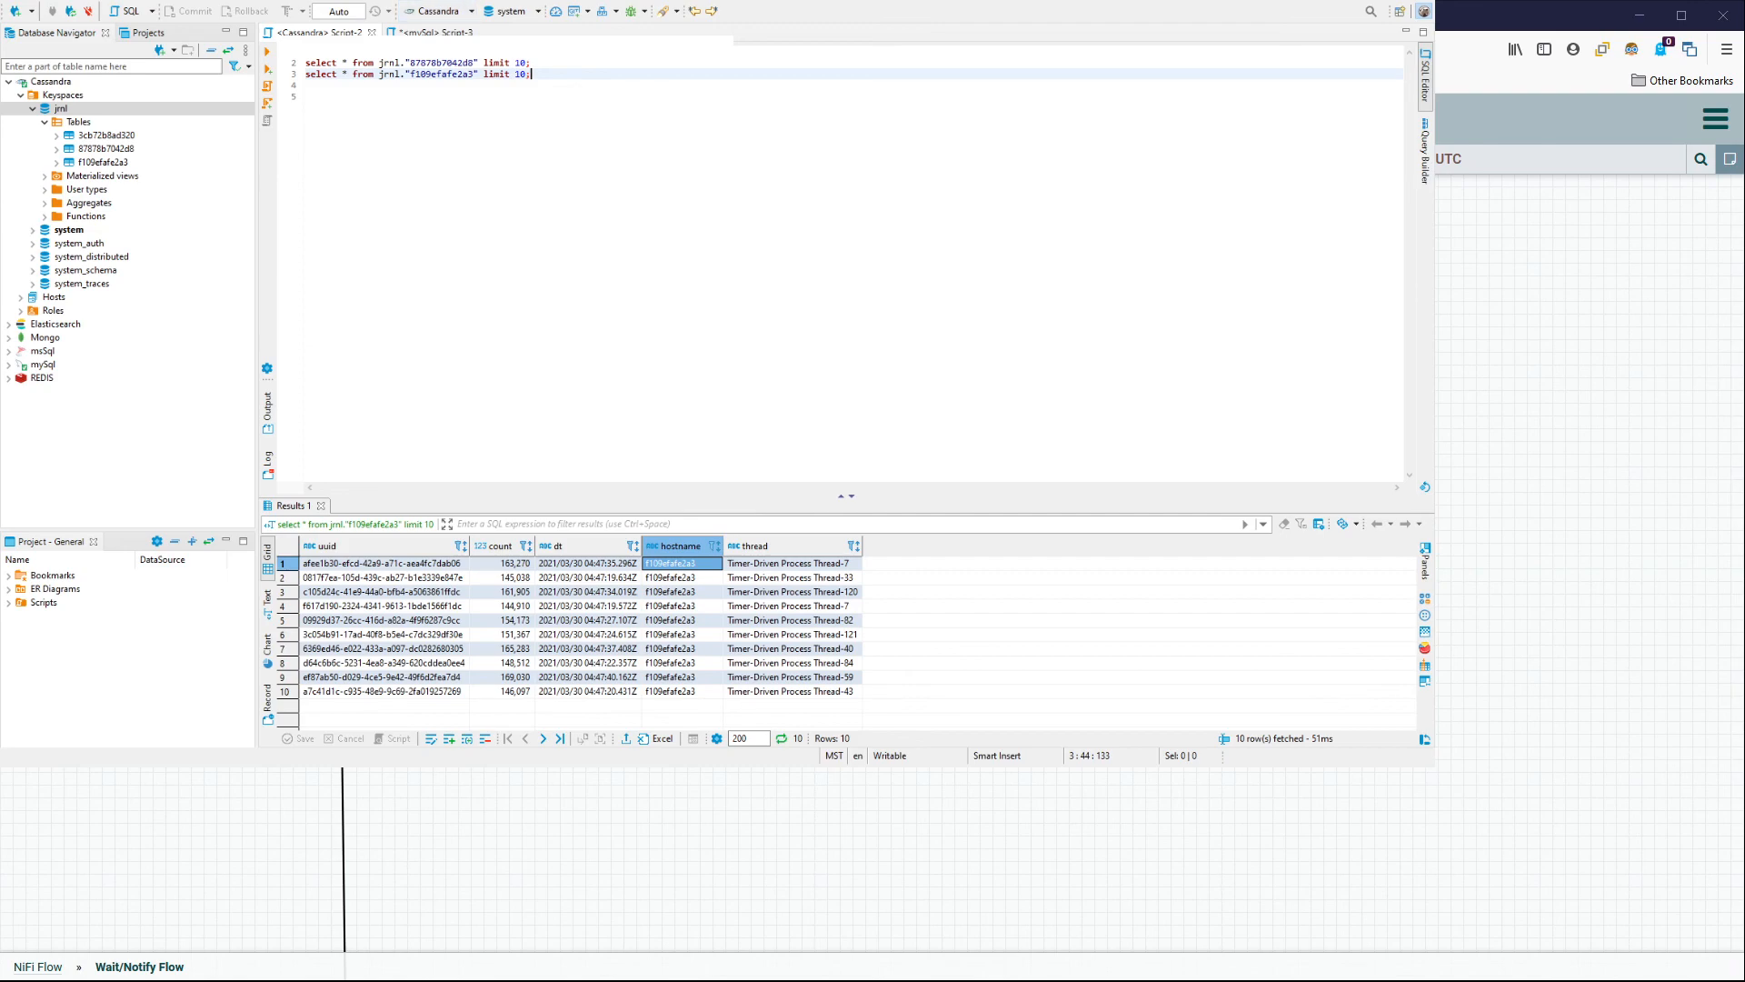
Return to NiFi, refresh the canvas and examine the drop/create chain alongside the Wait and insert branches.
key("alt+Tab")
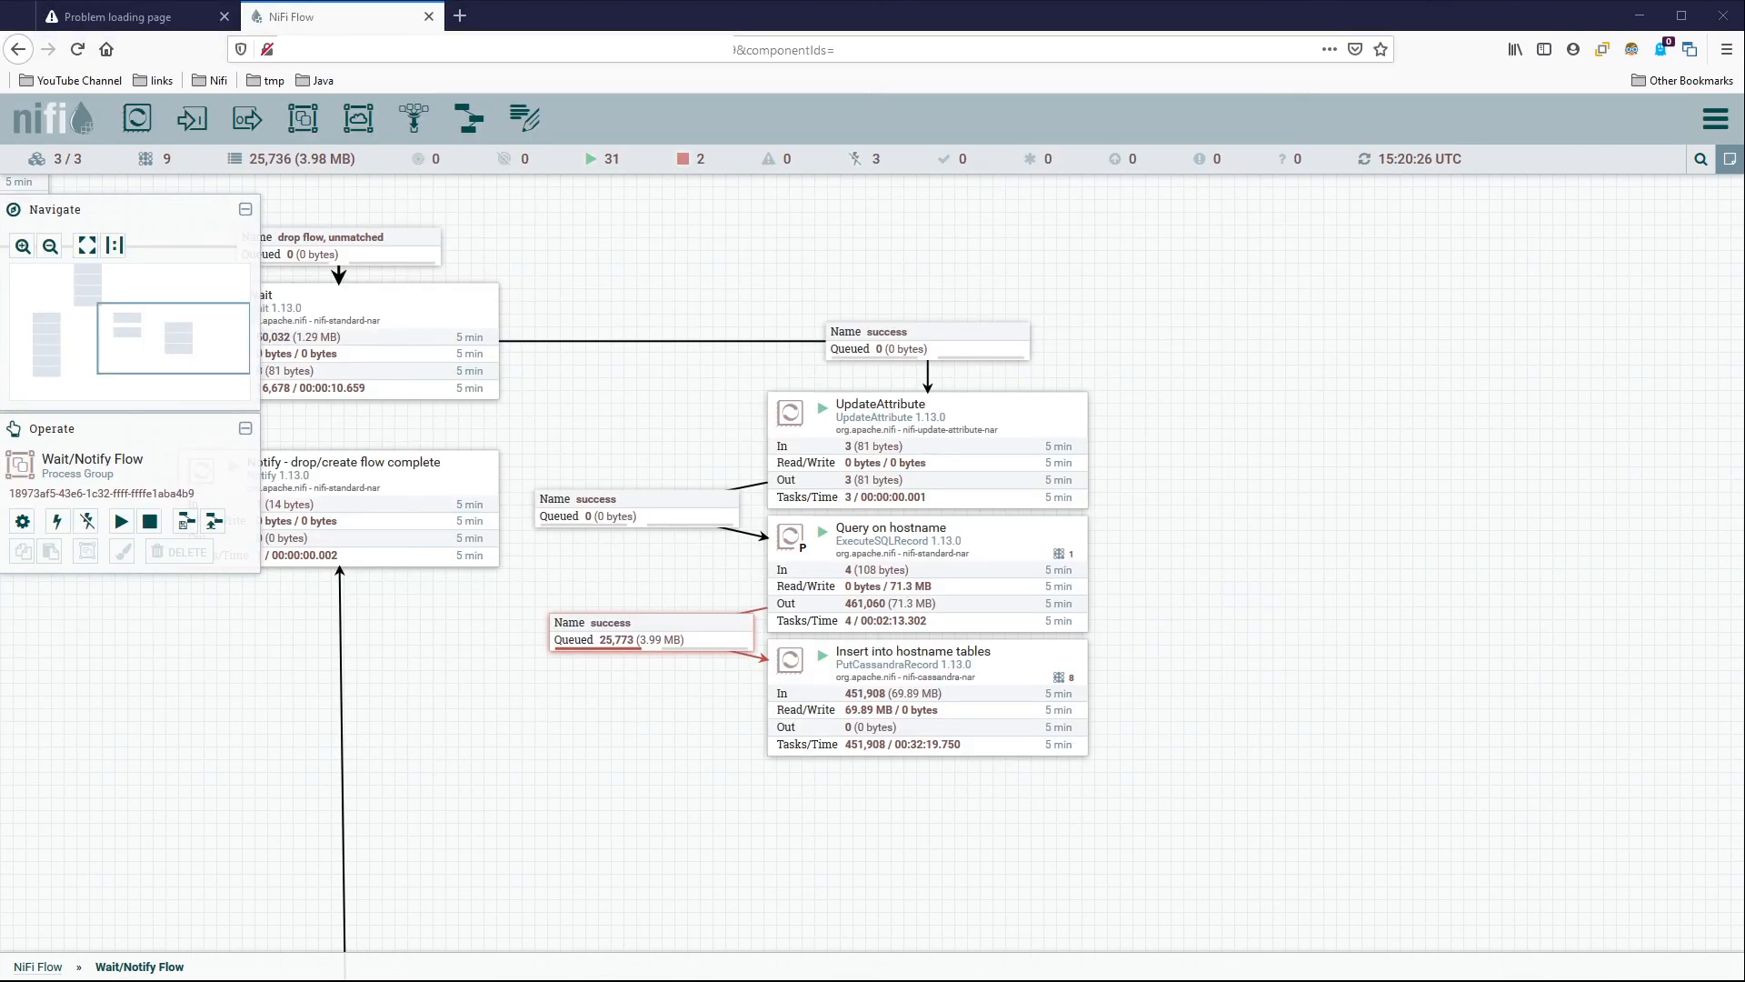
right_click(410, 653)
left_click(459, 672)
left_click_drag(409, 709, 716, 744)
scroll(554, 736, "down", 3)
left_click_drag(555, 736, 903, 654)
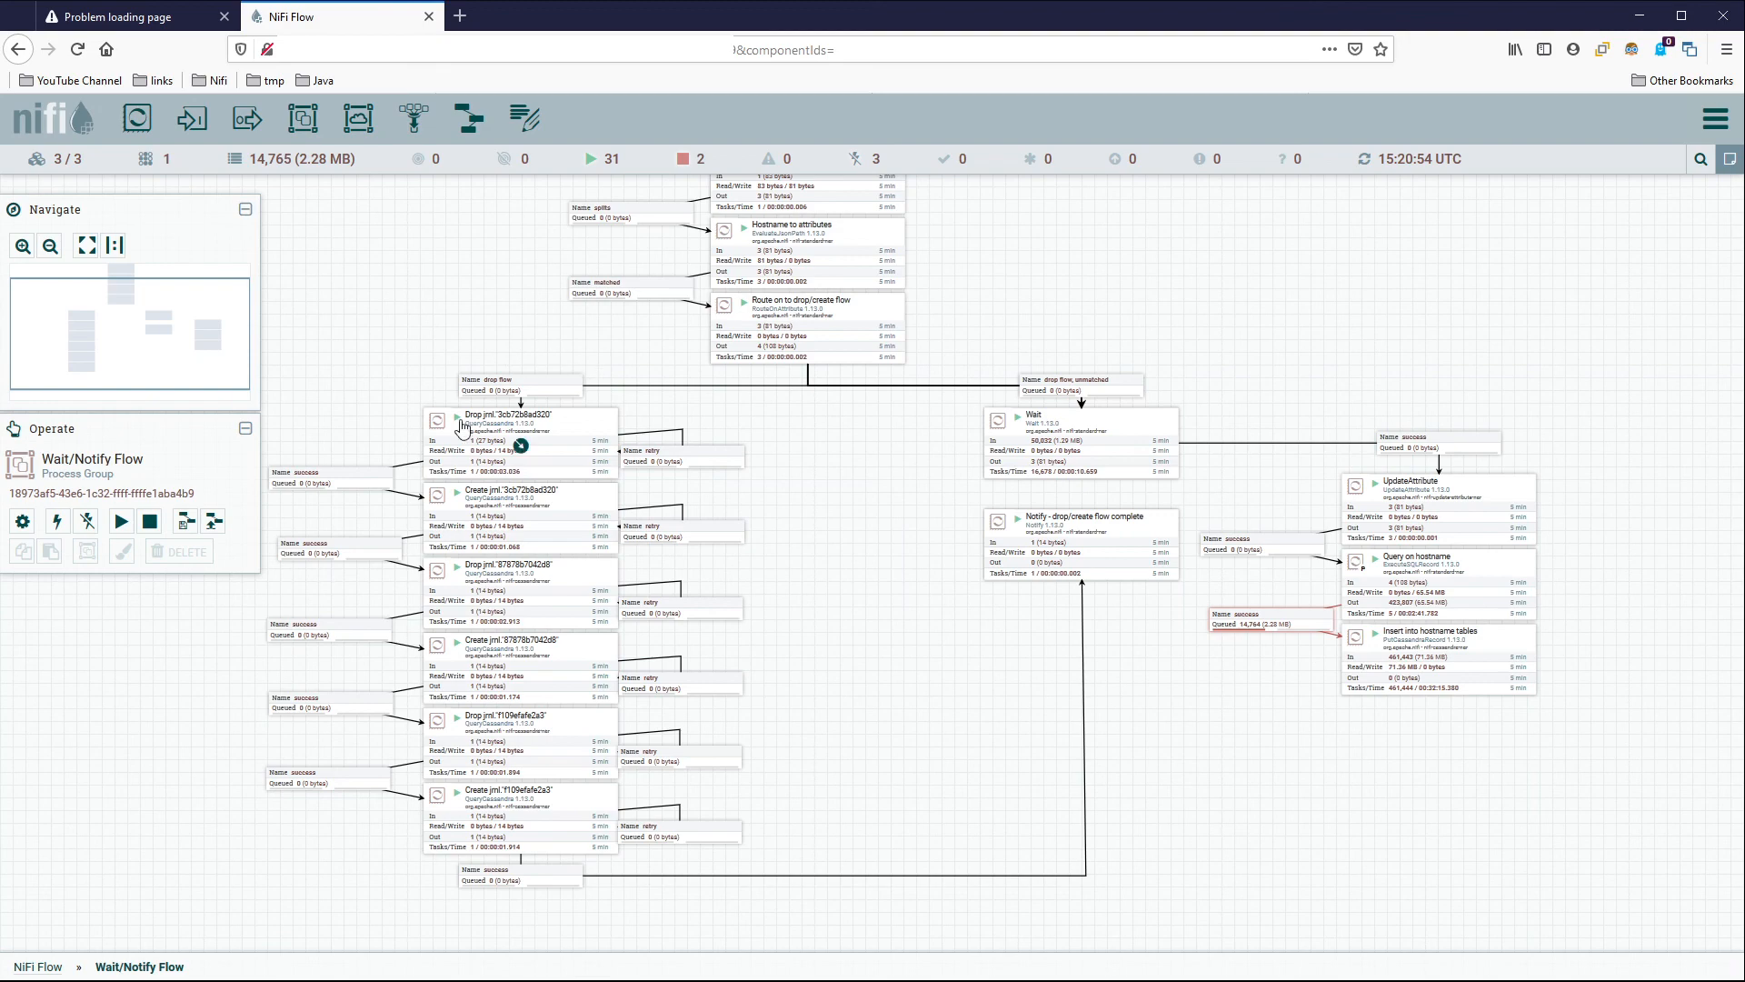
Refresh the canvas to check the queues up to Insert into hostname tables and review the whole Wait/Notify flow.
right_click(786, 623)
left_click(834, 624)
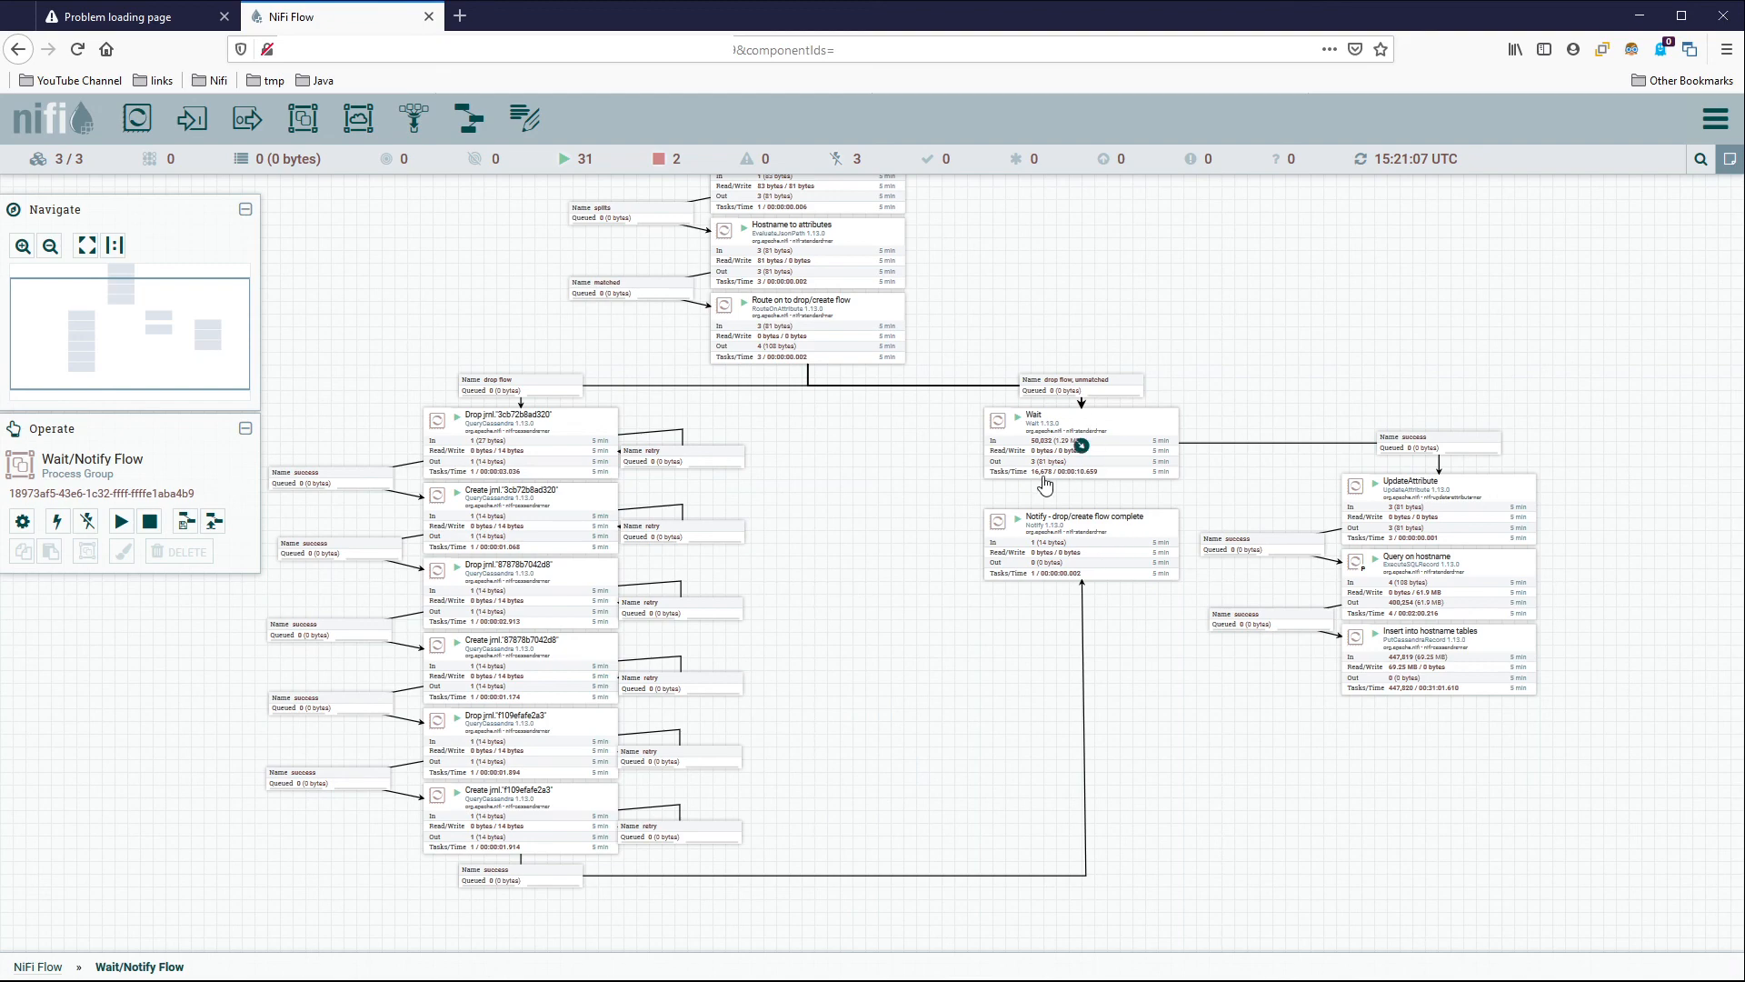
left_click_drag(888, 662, 892, 725)
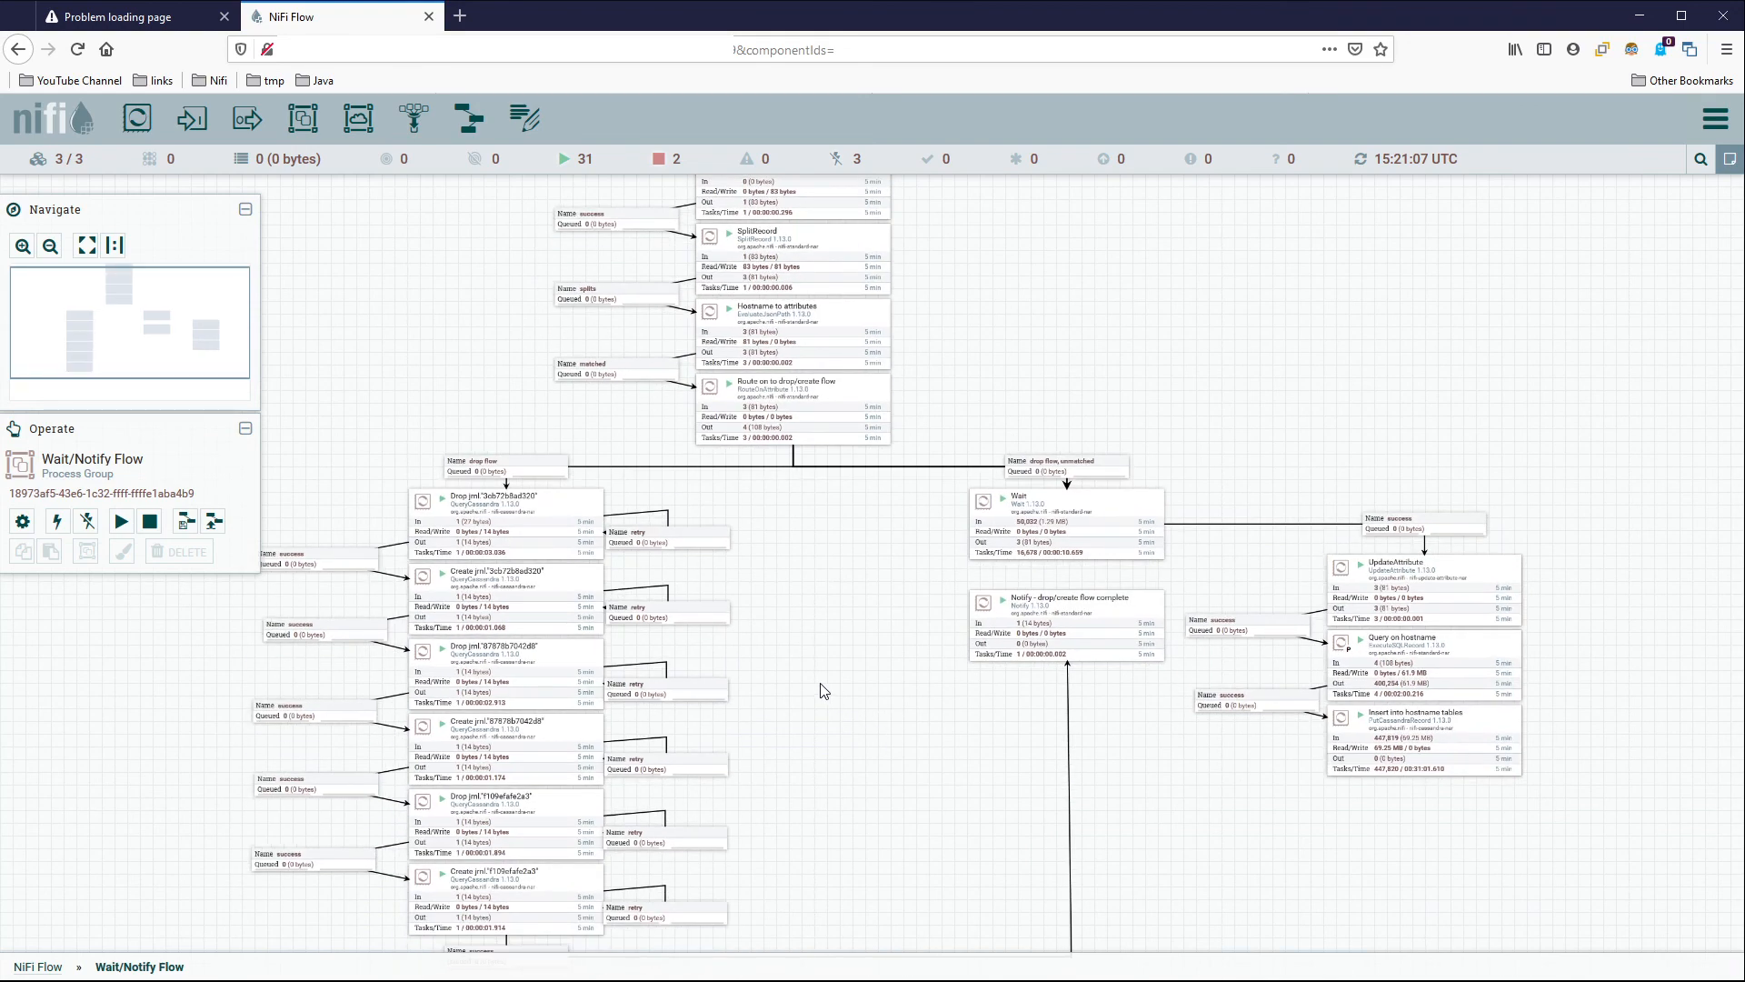